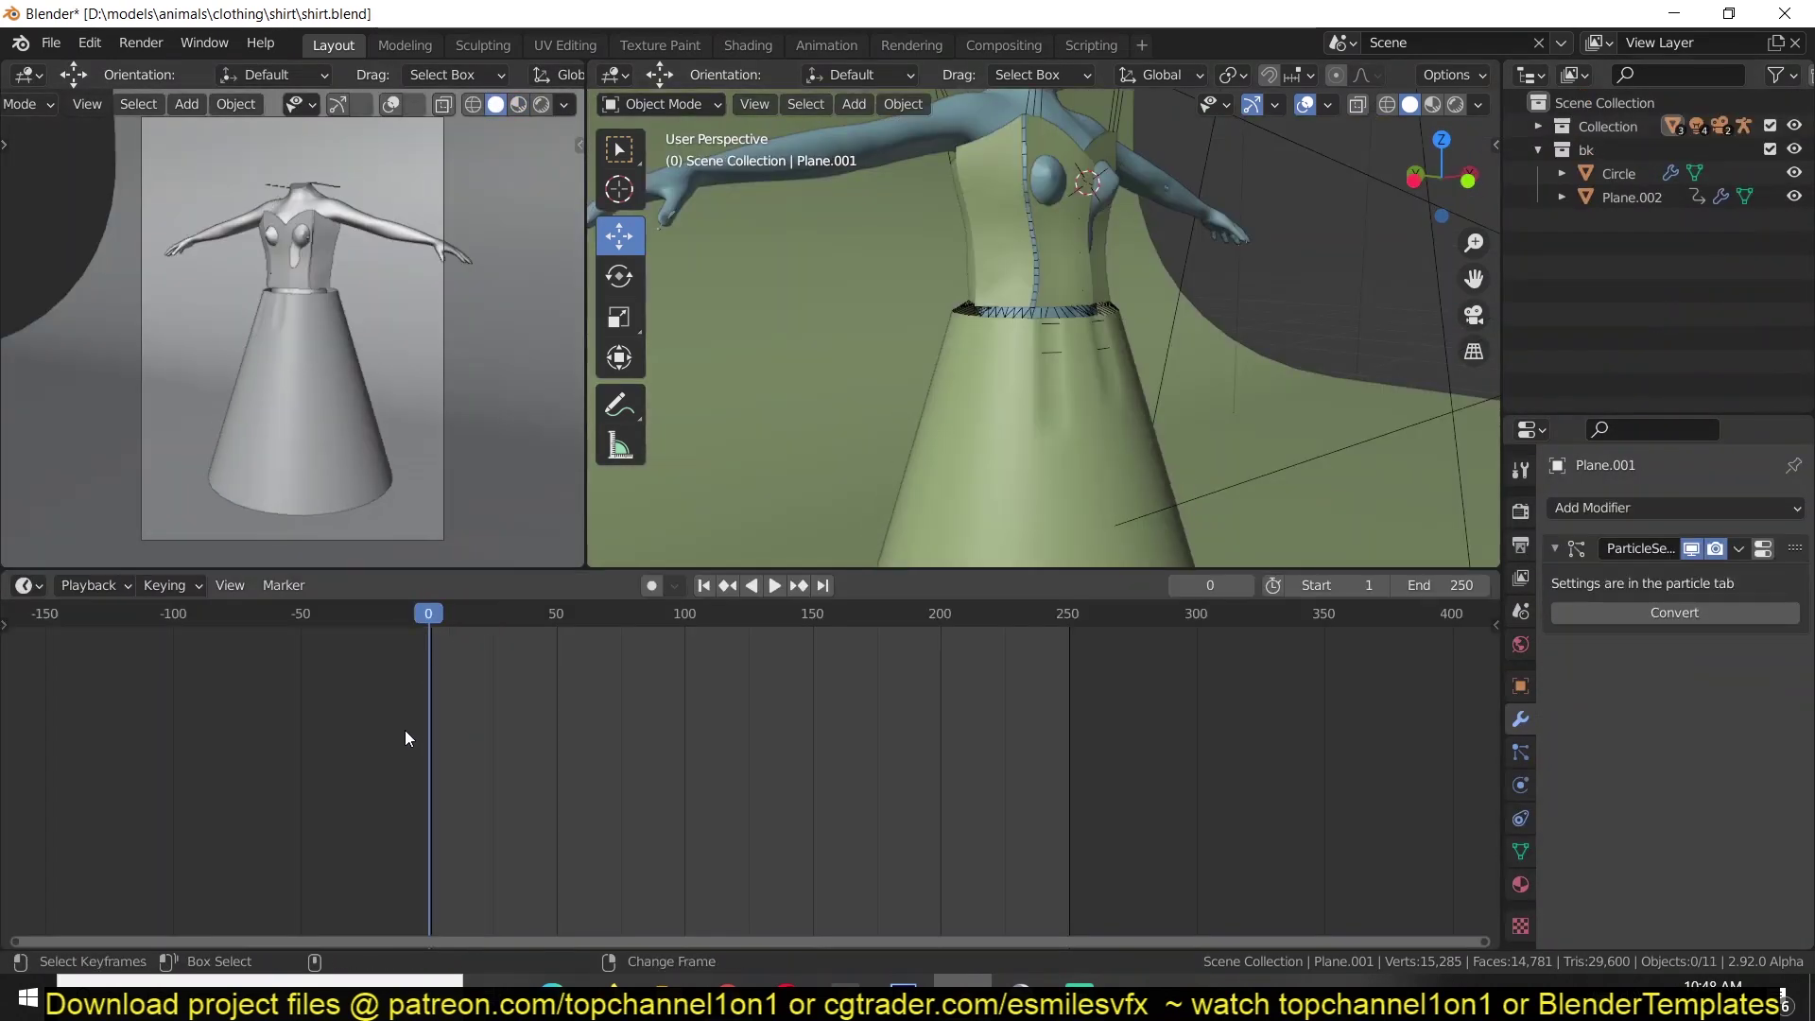
Play the dress's cloth simulation from frame 0 and examine how the bodice and skirt fold from several angles.
middle_drag(1014, 333, 1110, 320)
middle_drag(1007, 252, 1063, 345)
middle_drag(1063, 344, 1063, 351)
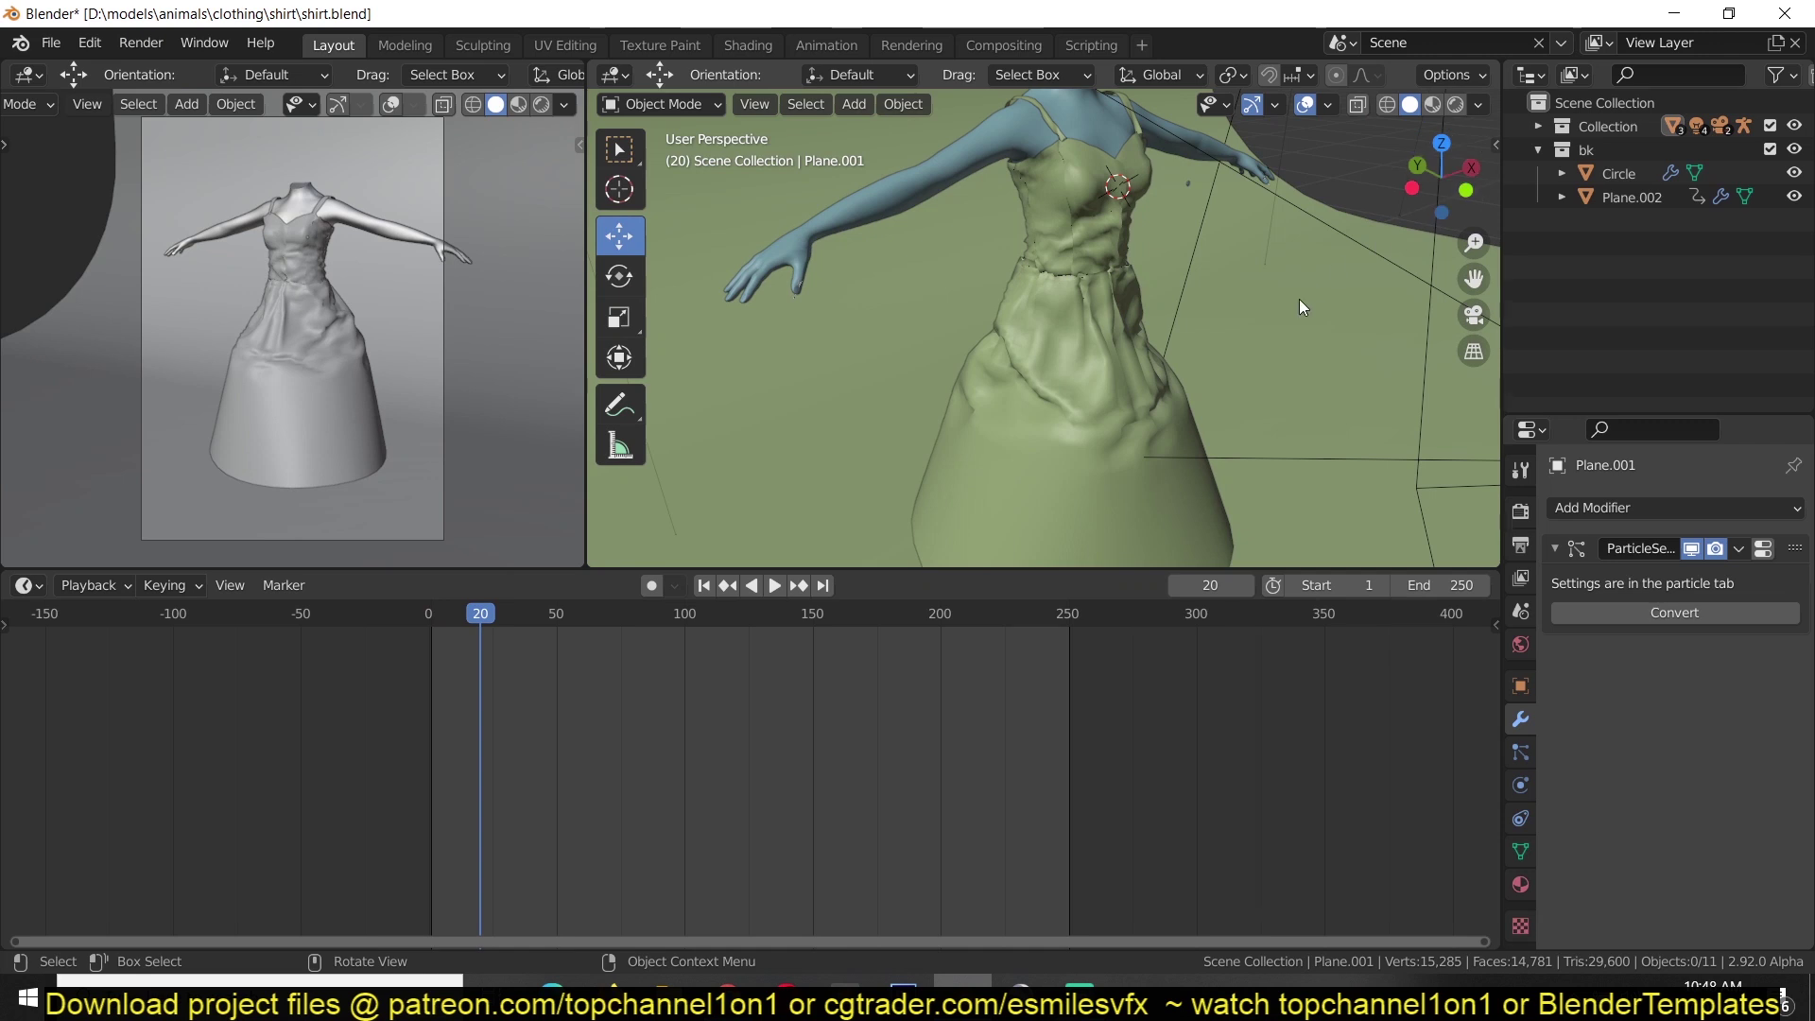
shift+right_click(407, 754)
middle_drag(1064, 201, 1037, 225)
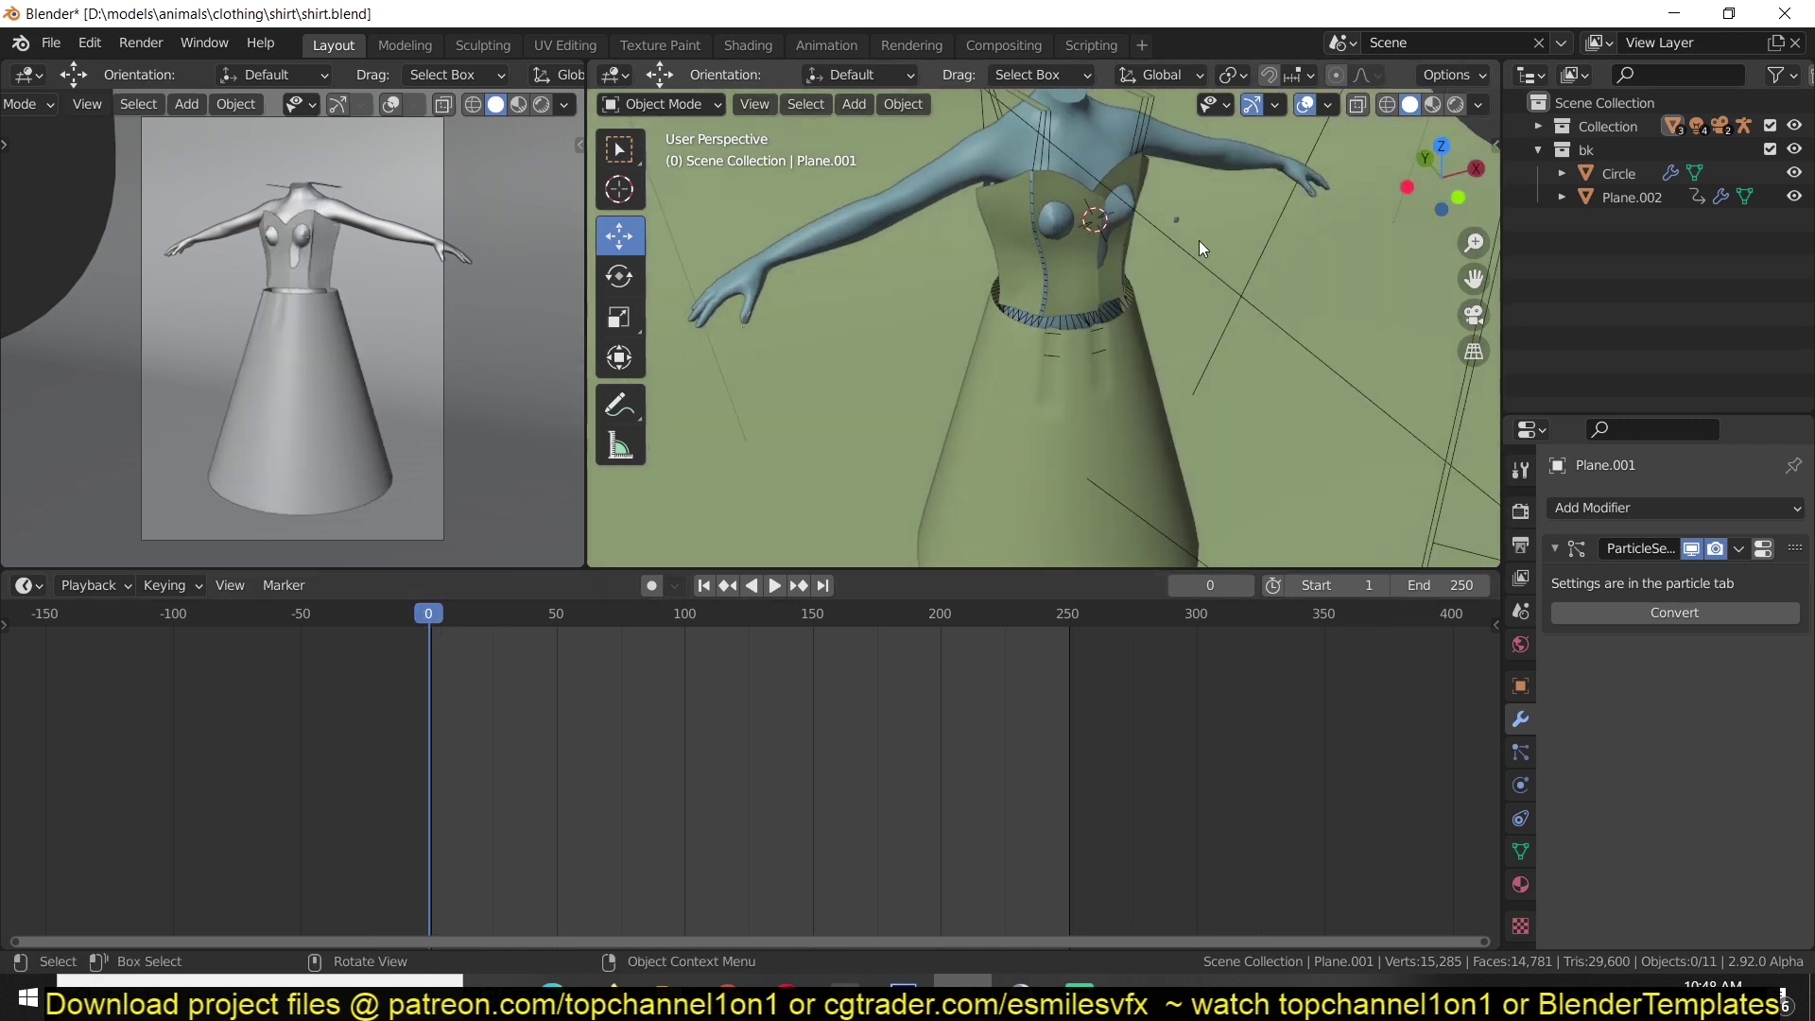
middle_drag(1074, 336, 1156, 288)
scroll(1155, 287, up, 2)
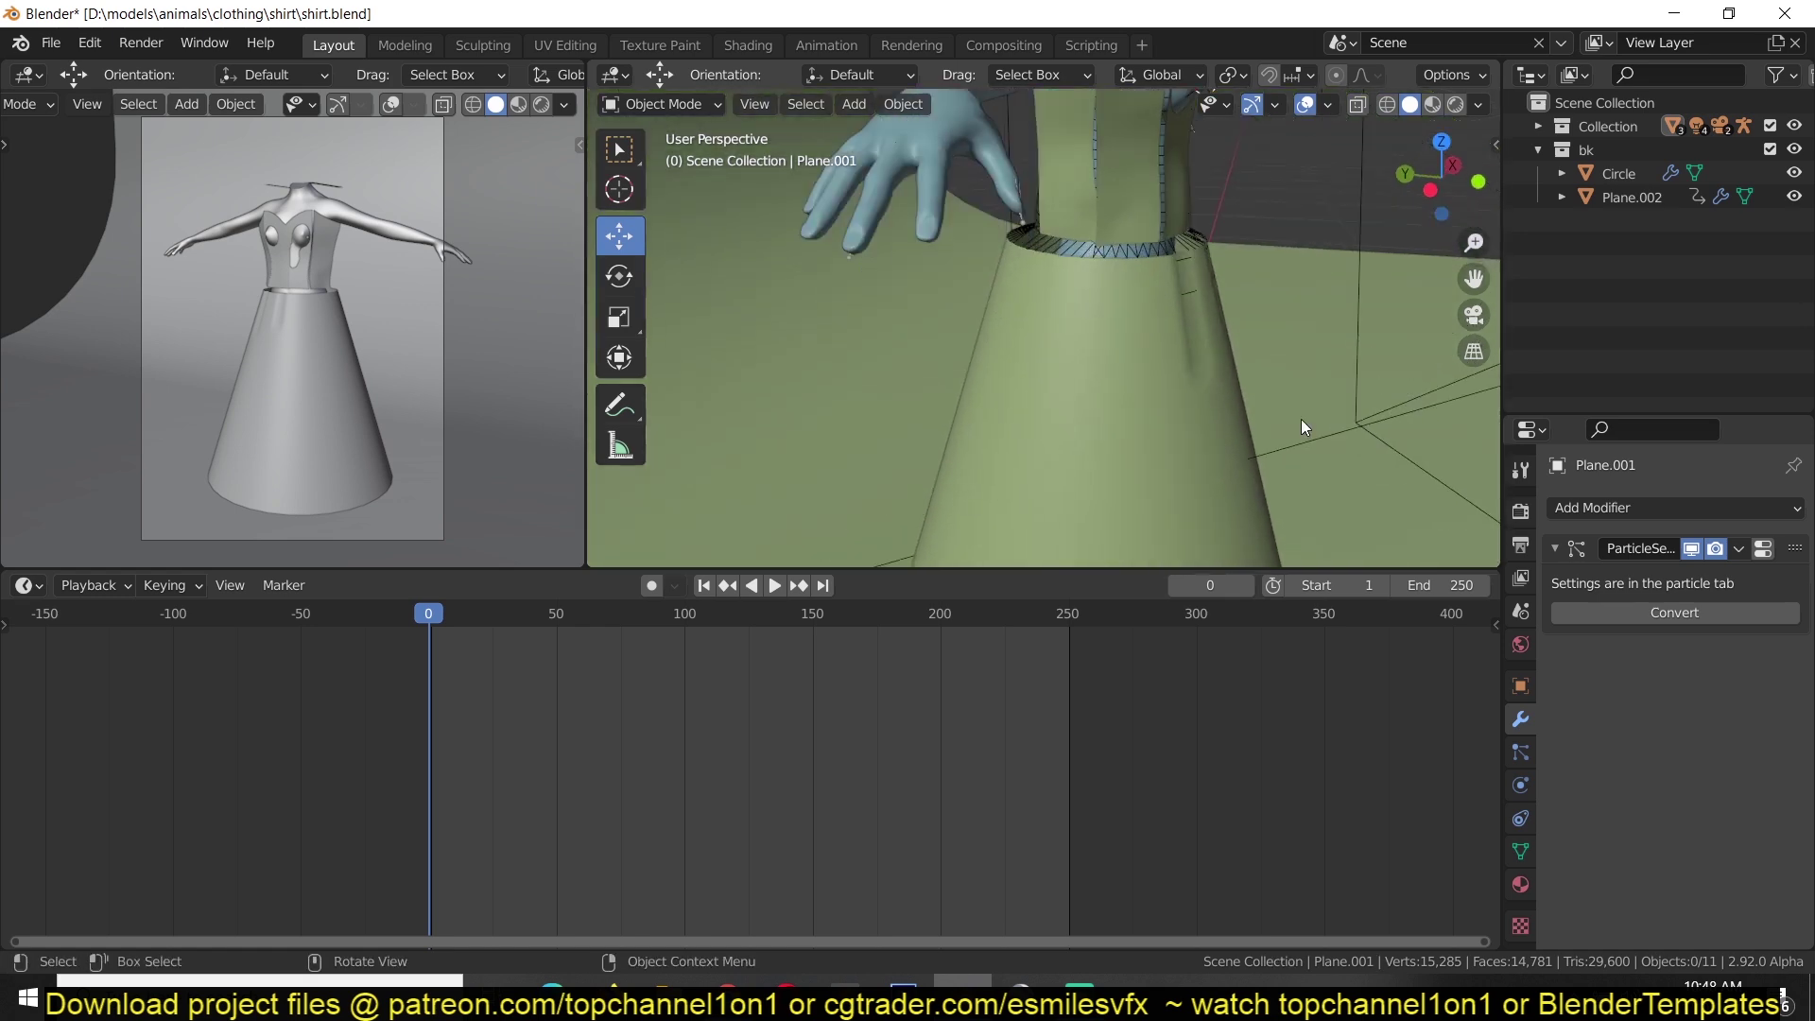
key(space)
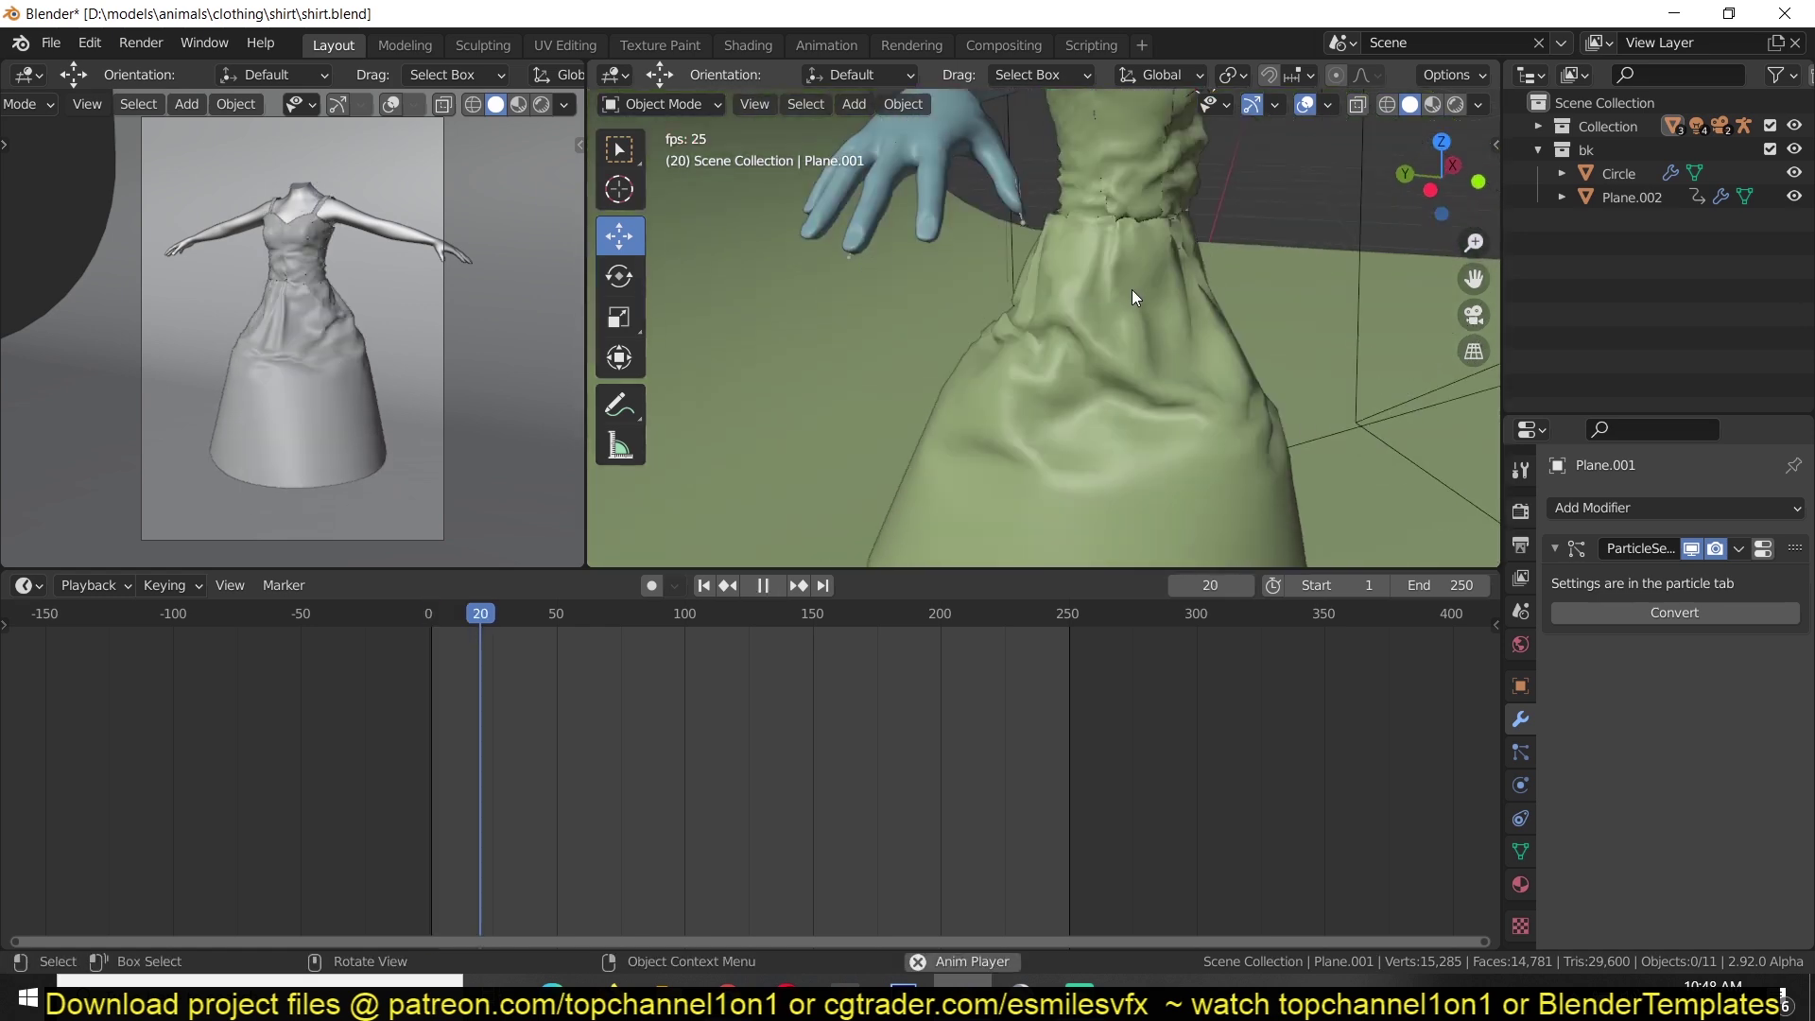
key(space)
middle_drag(1132, 289, 1027, 303)
Turn the outliner area into an image editor showing the floral skirt reference picture.
click(1530, 75)
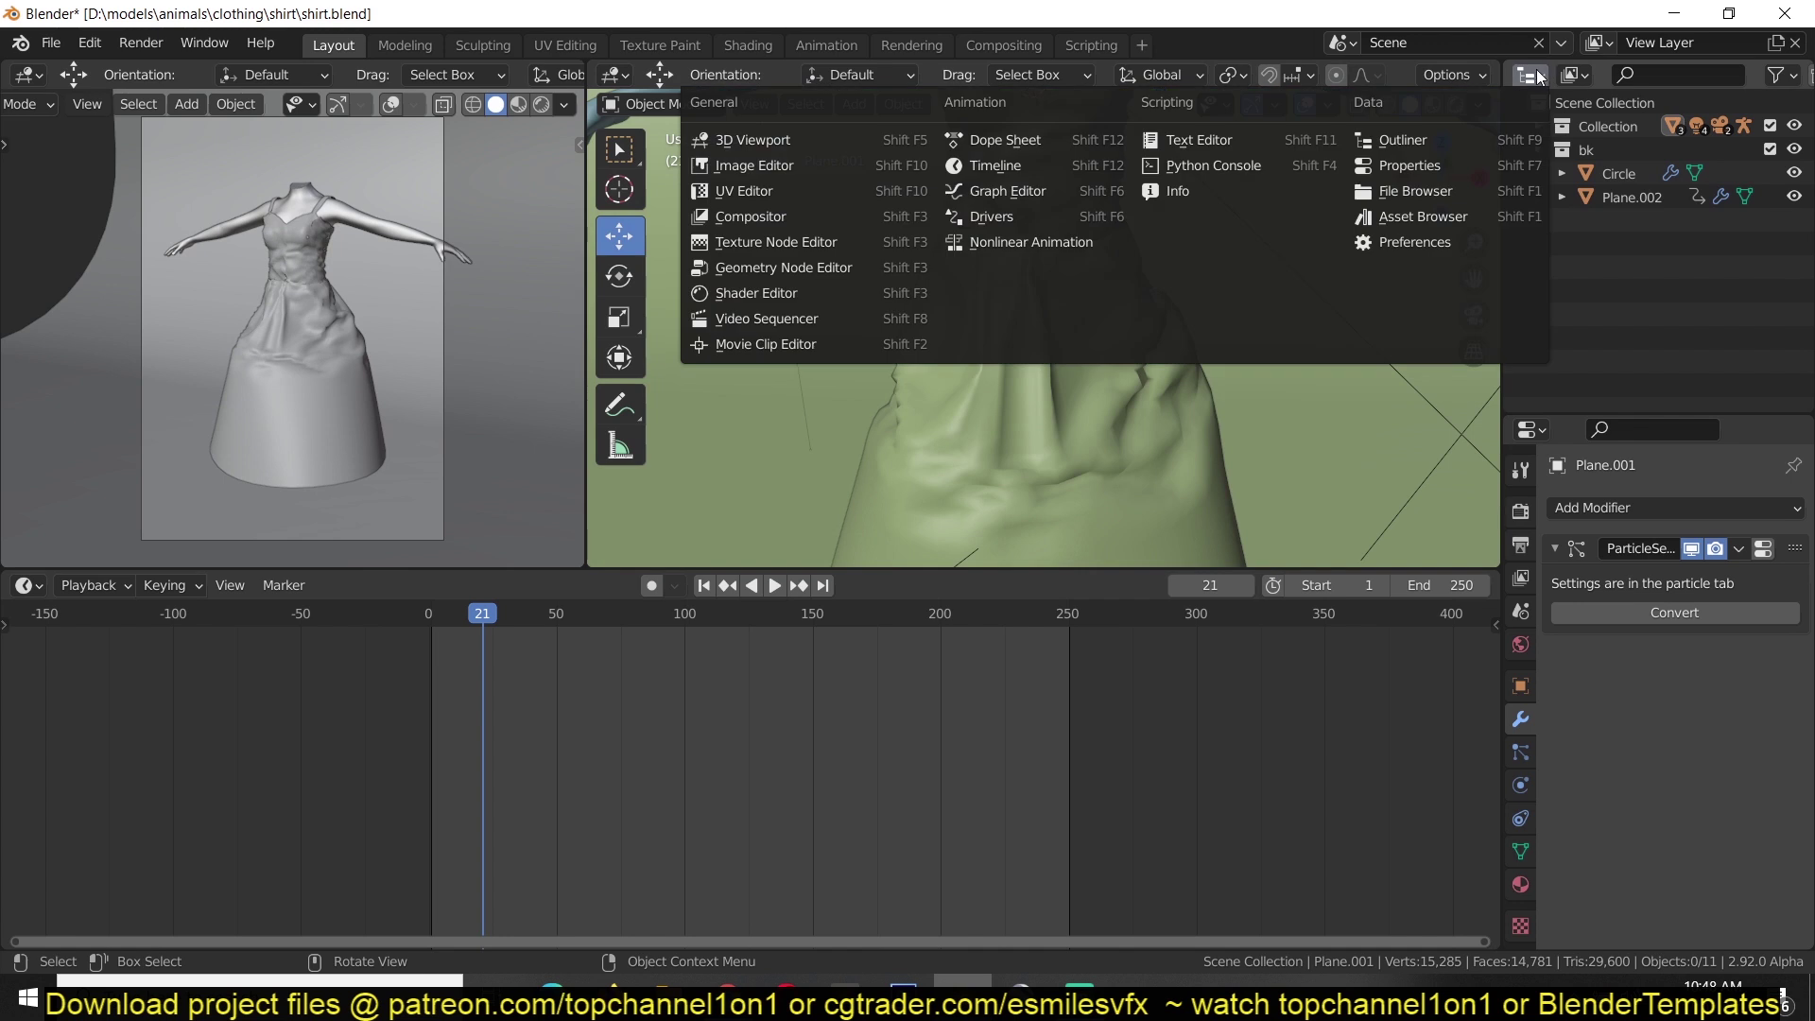
click(817, 168)
scroll(1691, 138, up, 4)
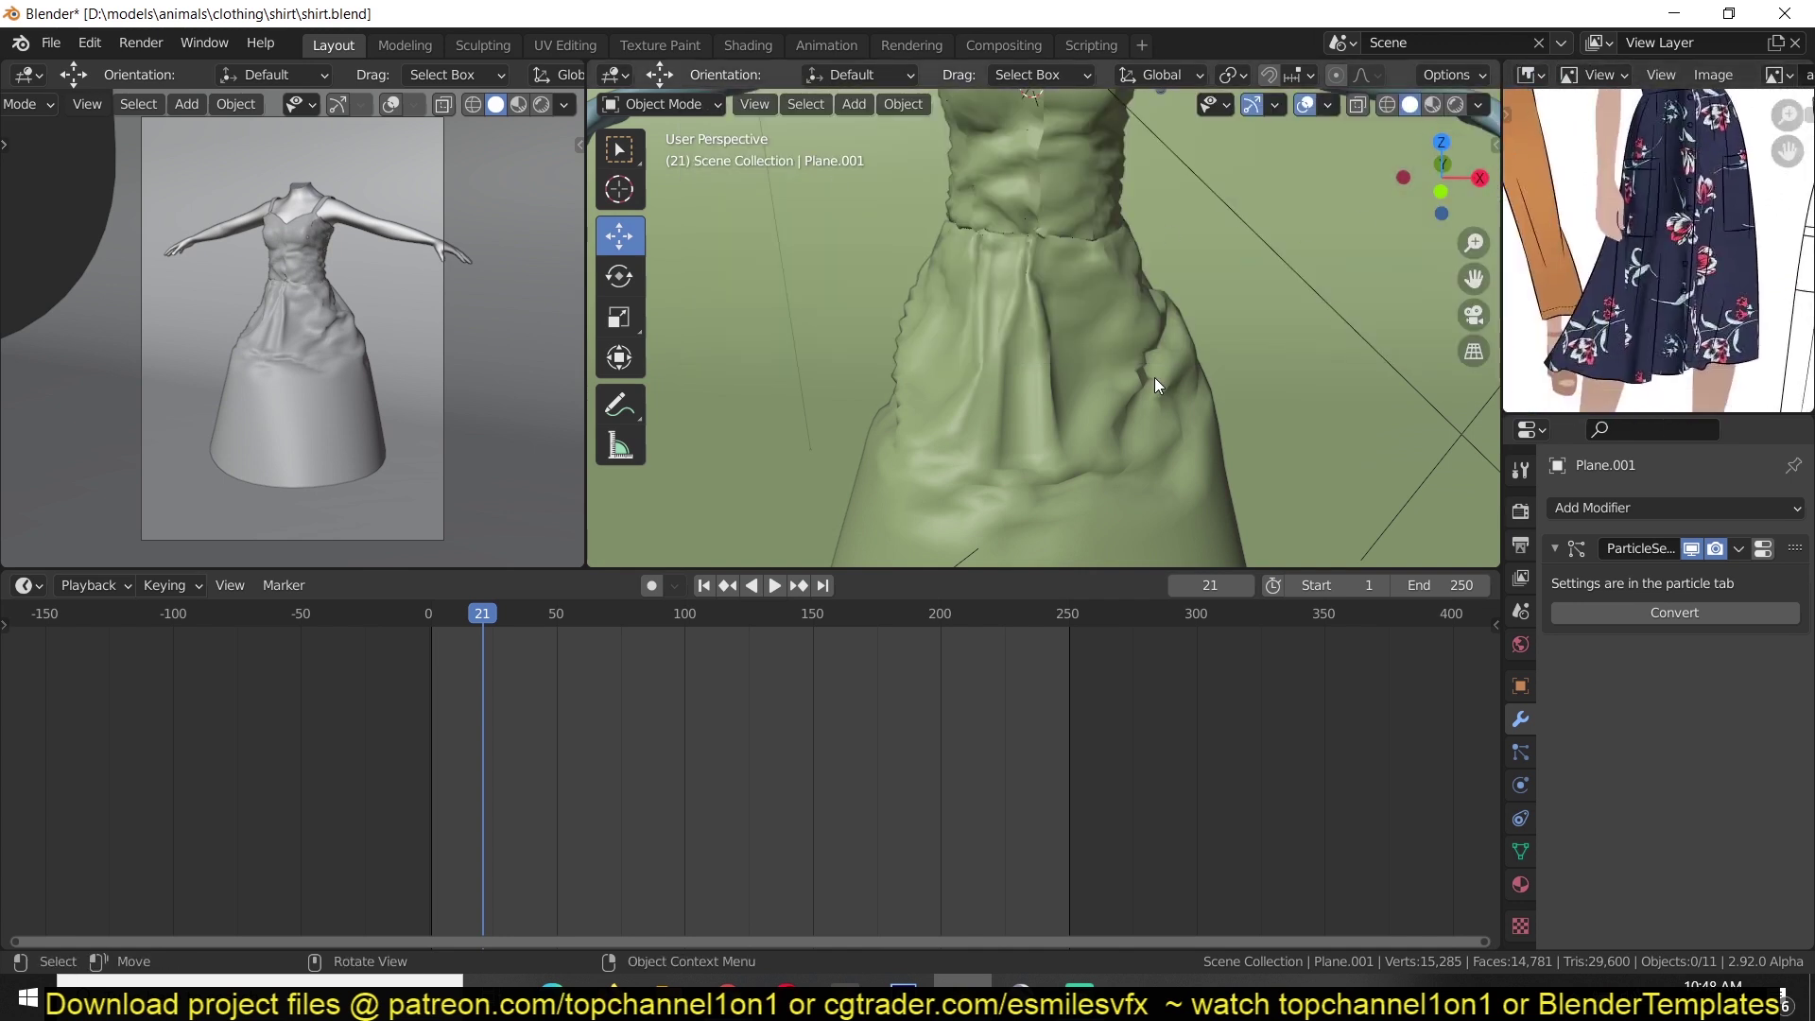
At frame 0, move a vertical line of vertices below the skirt's waist about -0.012 m along Y to form a pleat.
click(428, 614)
middle_drag(882, 450, 1245, 406)
scroll(1014, 287, up, 3)
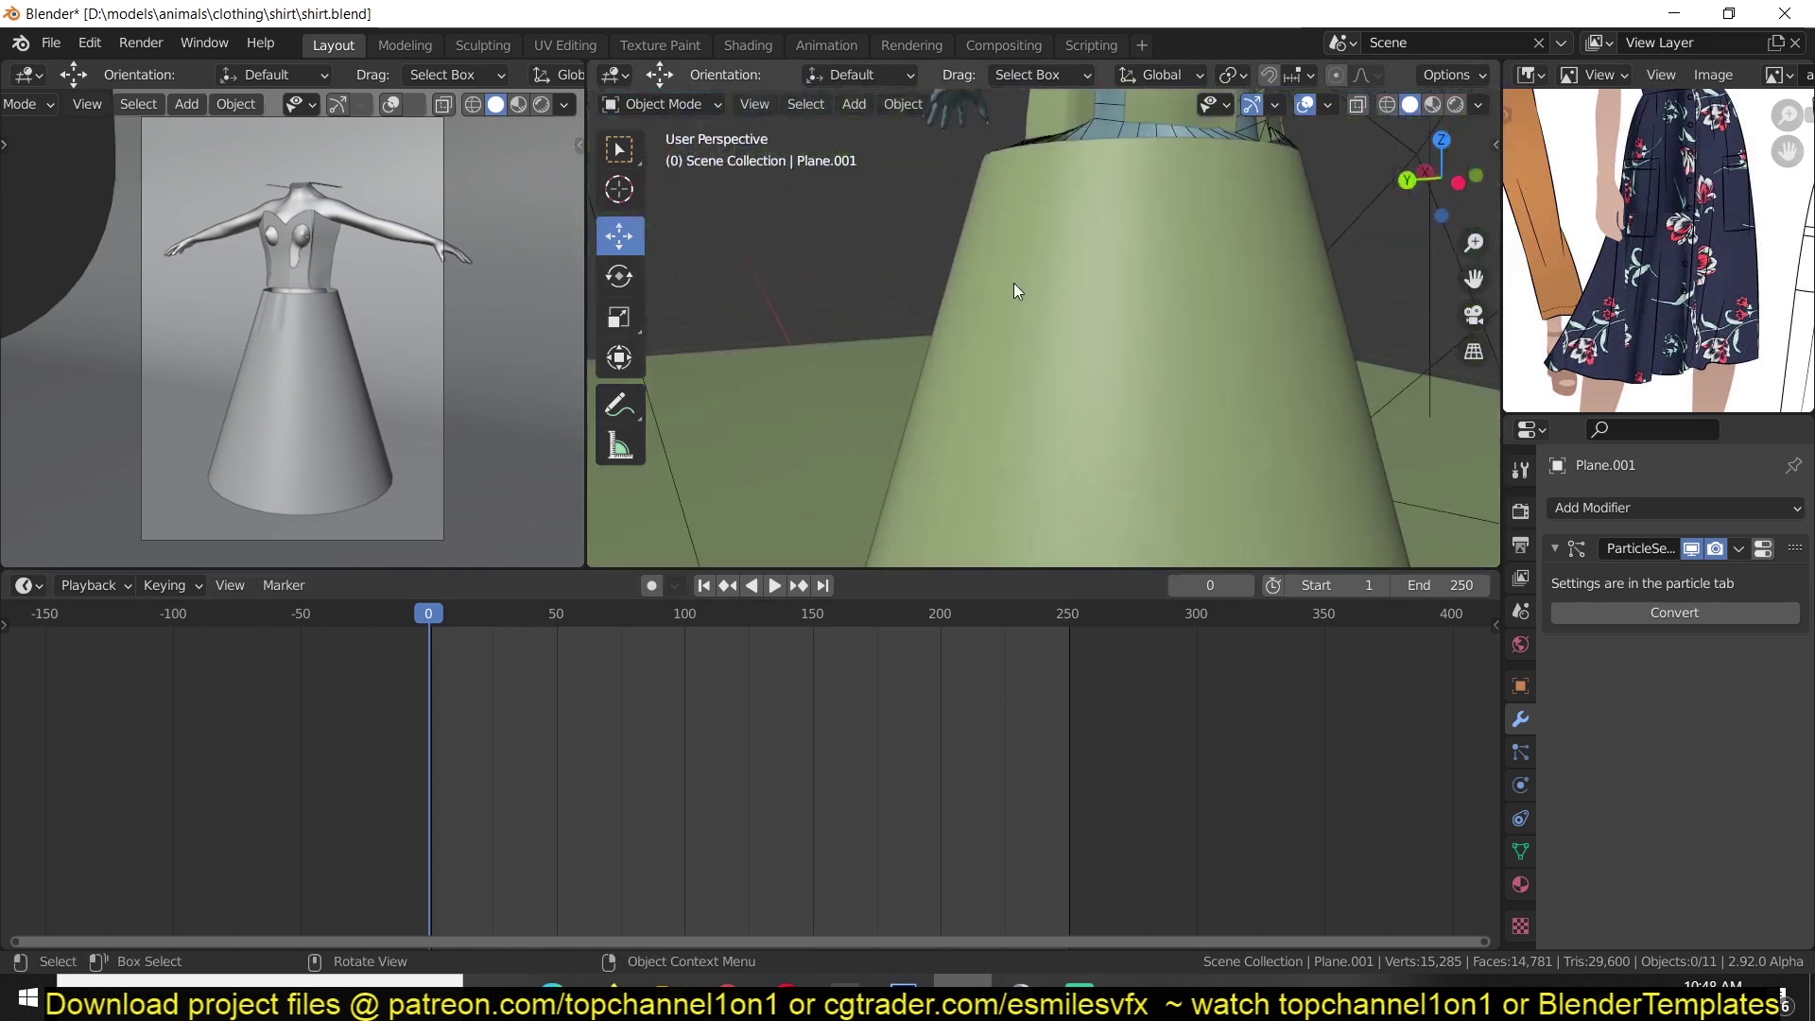
click(1029, 283)
key(Tab)
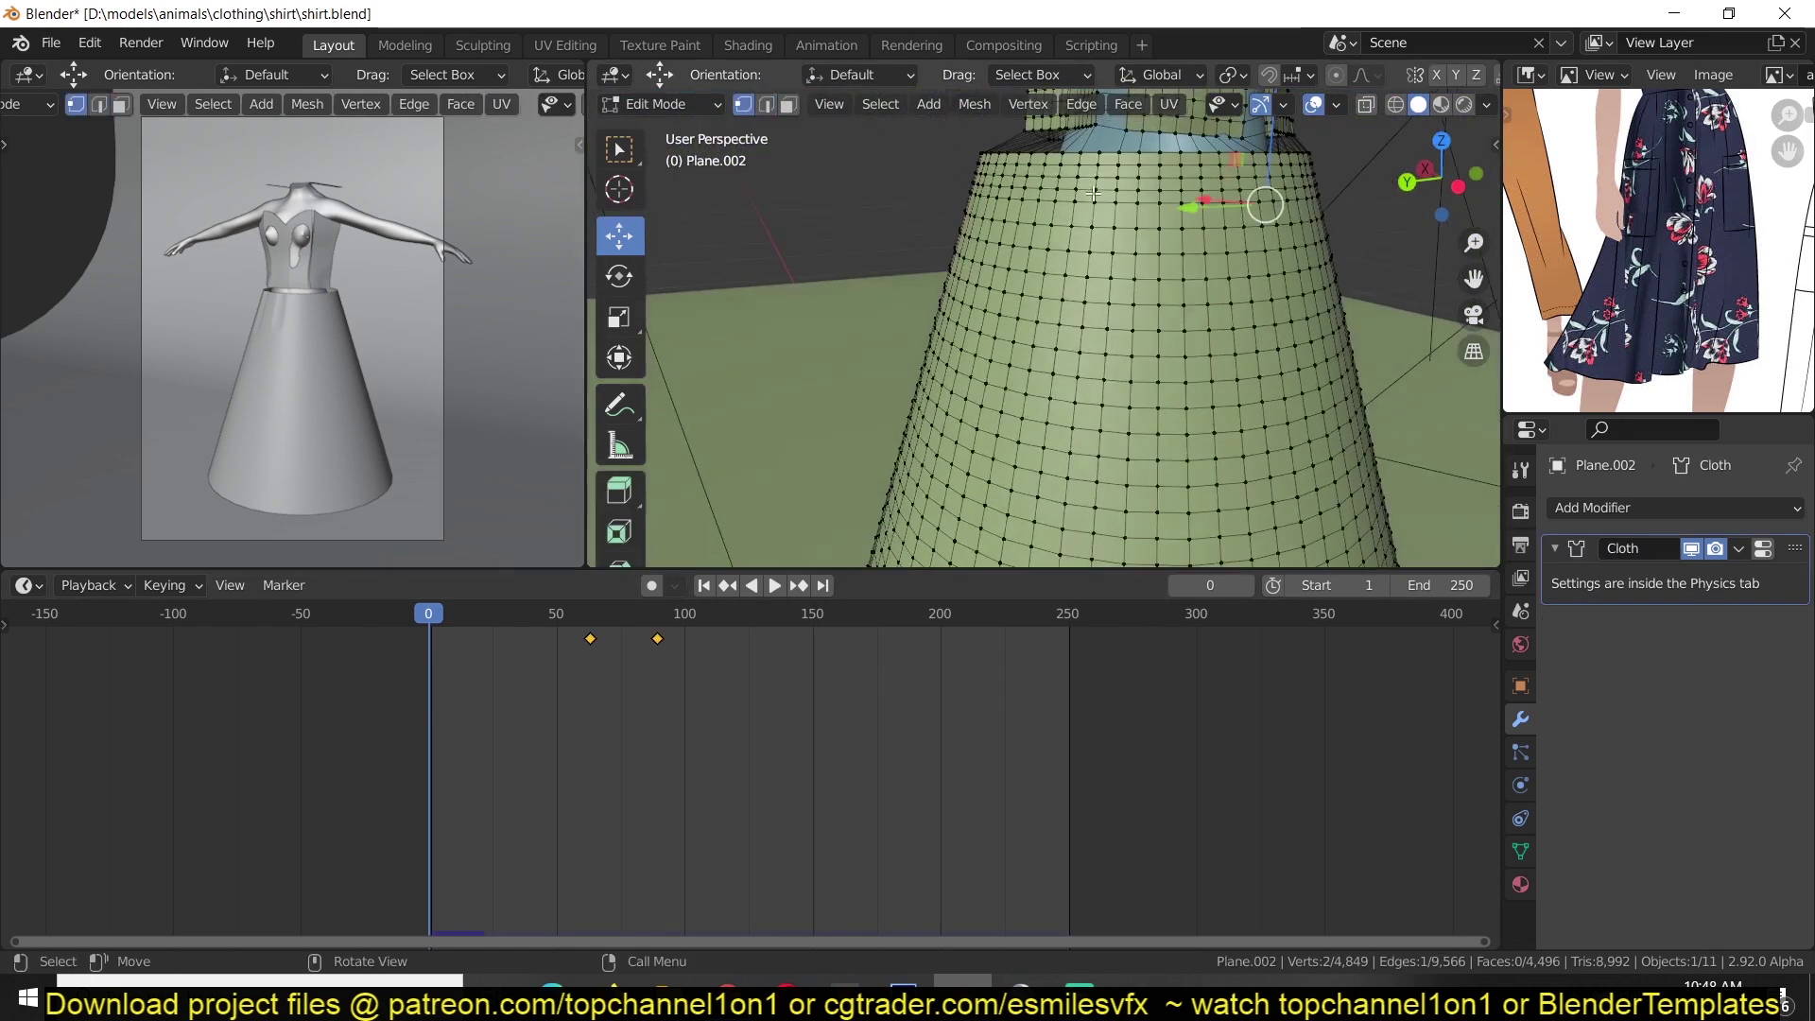
click(1097, 151)
ctrl+click(1051, 487)
middle_drag(1006, 336, 981, 358)
drag(959, 338, 985, 335)
middle_drag(1010, 333, 1211, 190)
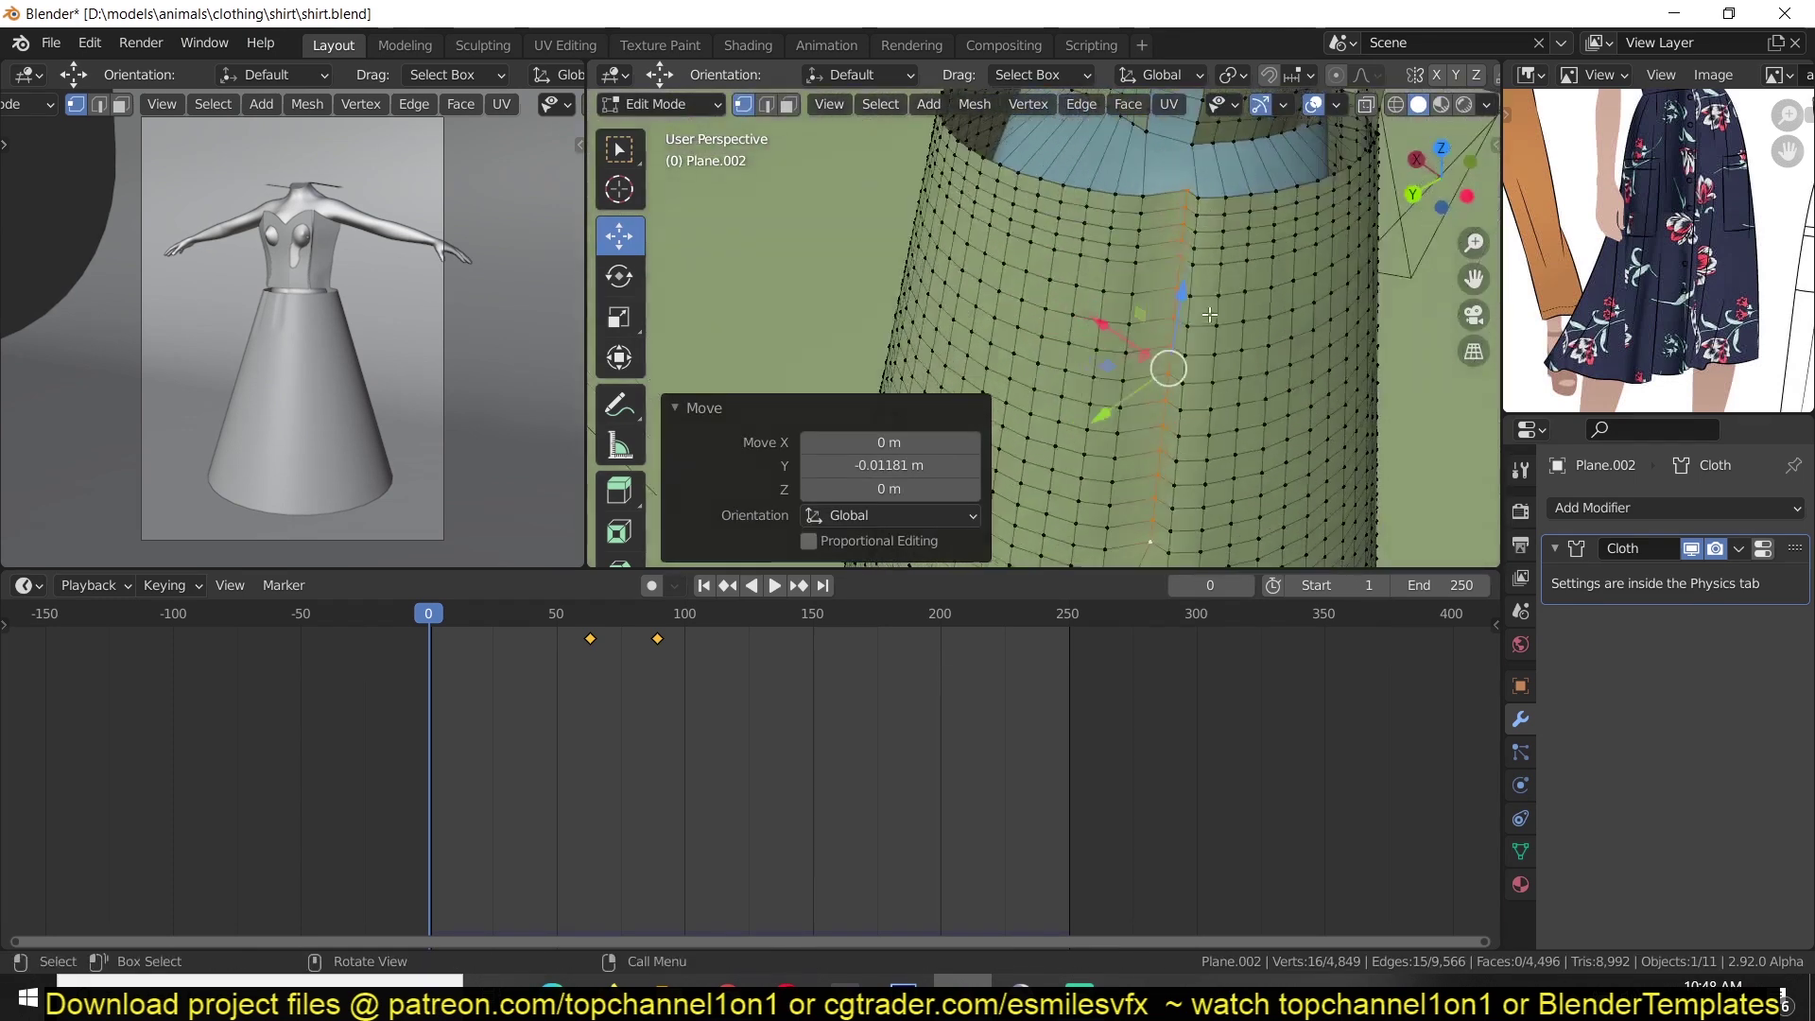
Join the skirt vertices on either side of the pleat with two sewing edges, at the waist and slightly below it.
click(1185, 202)
click(1140, 203)
shift+click(1201, 199)
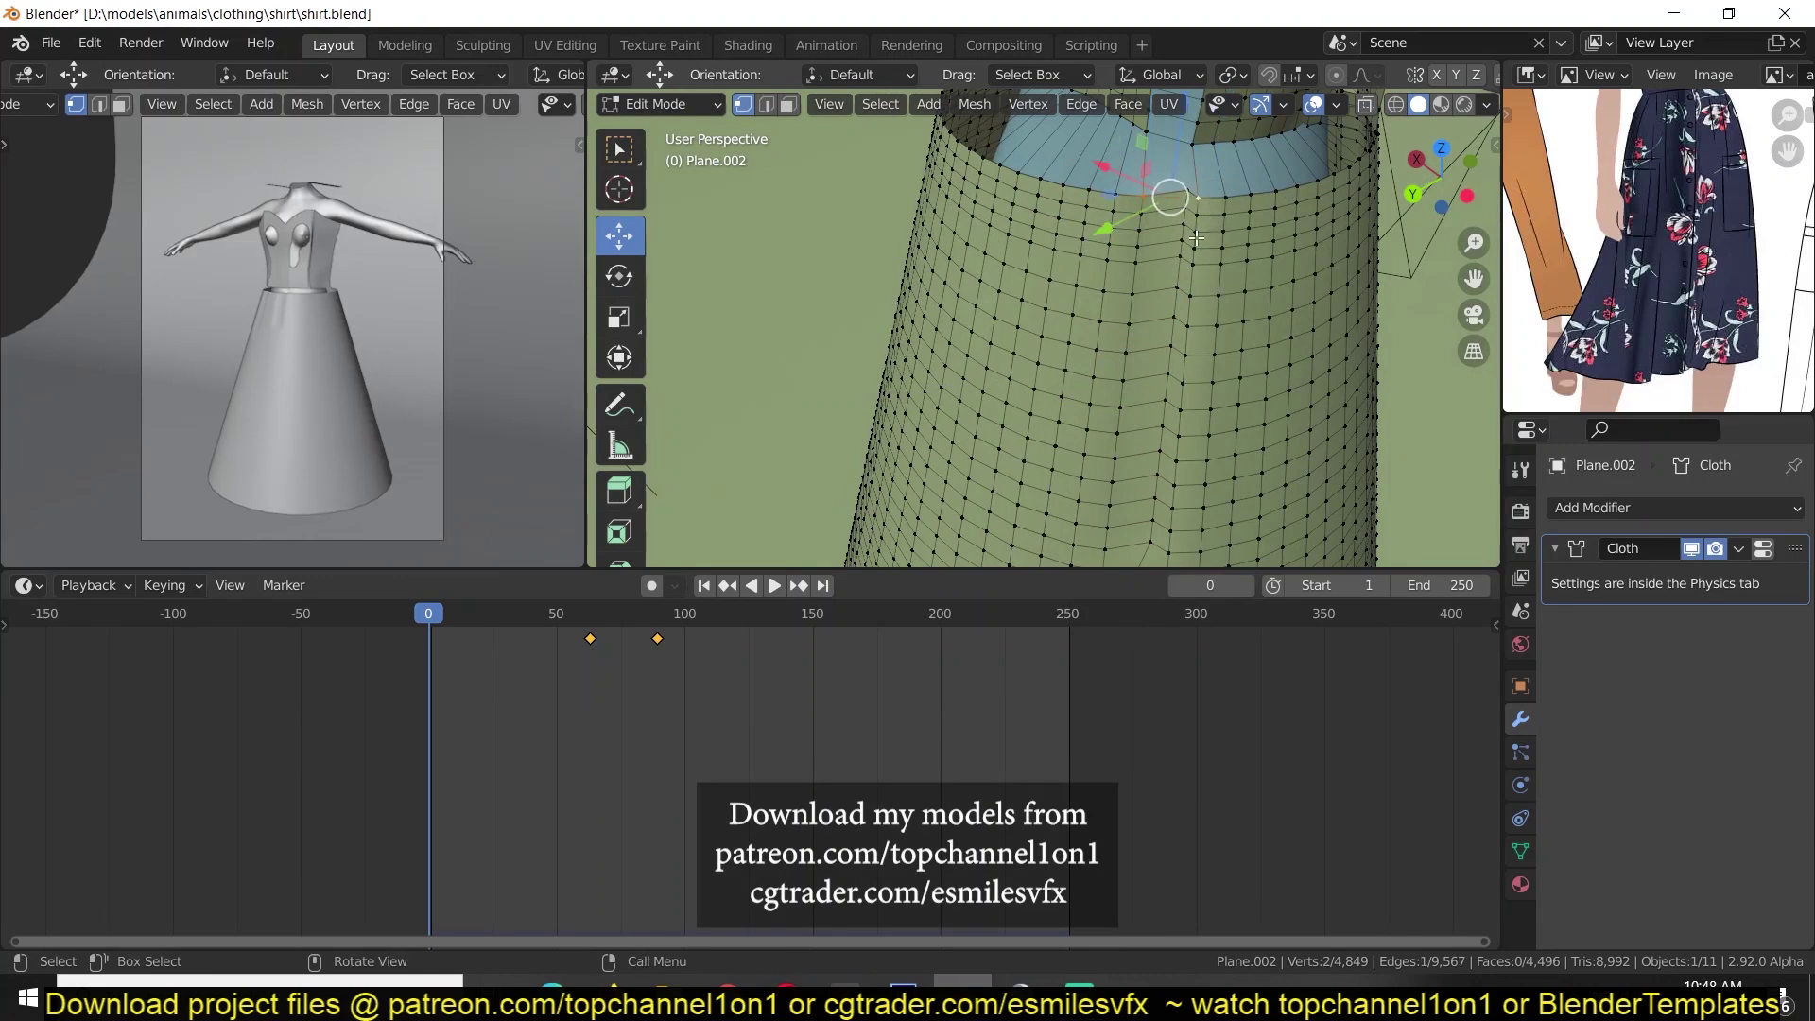
click(1193, 263)
shift+click(1137, 265)
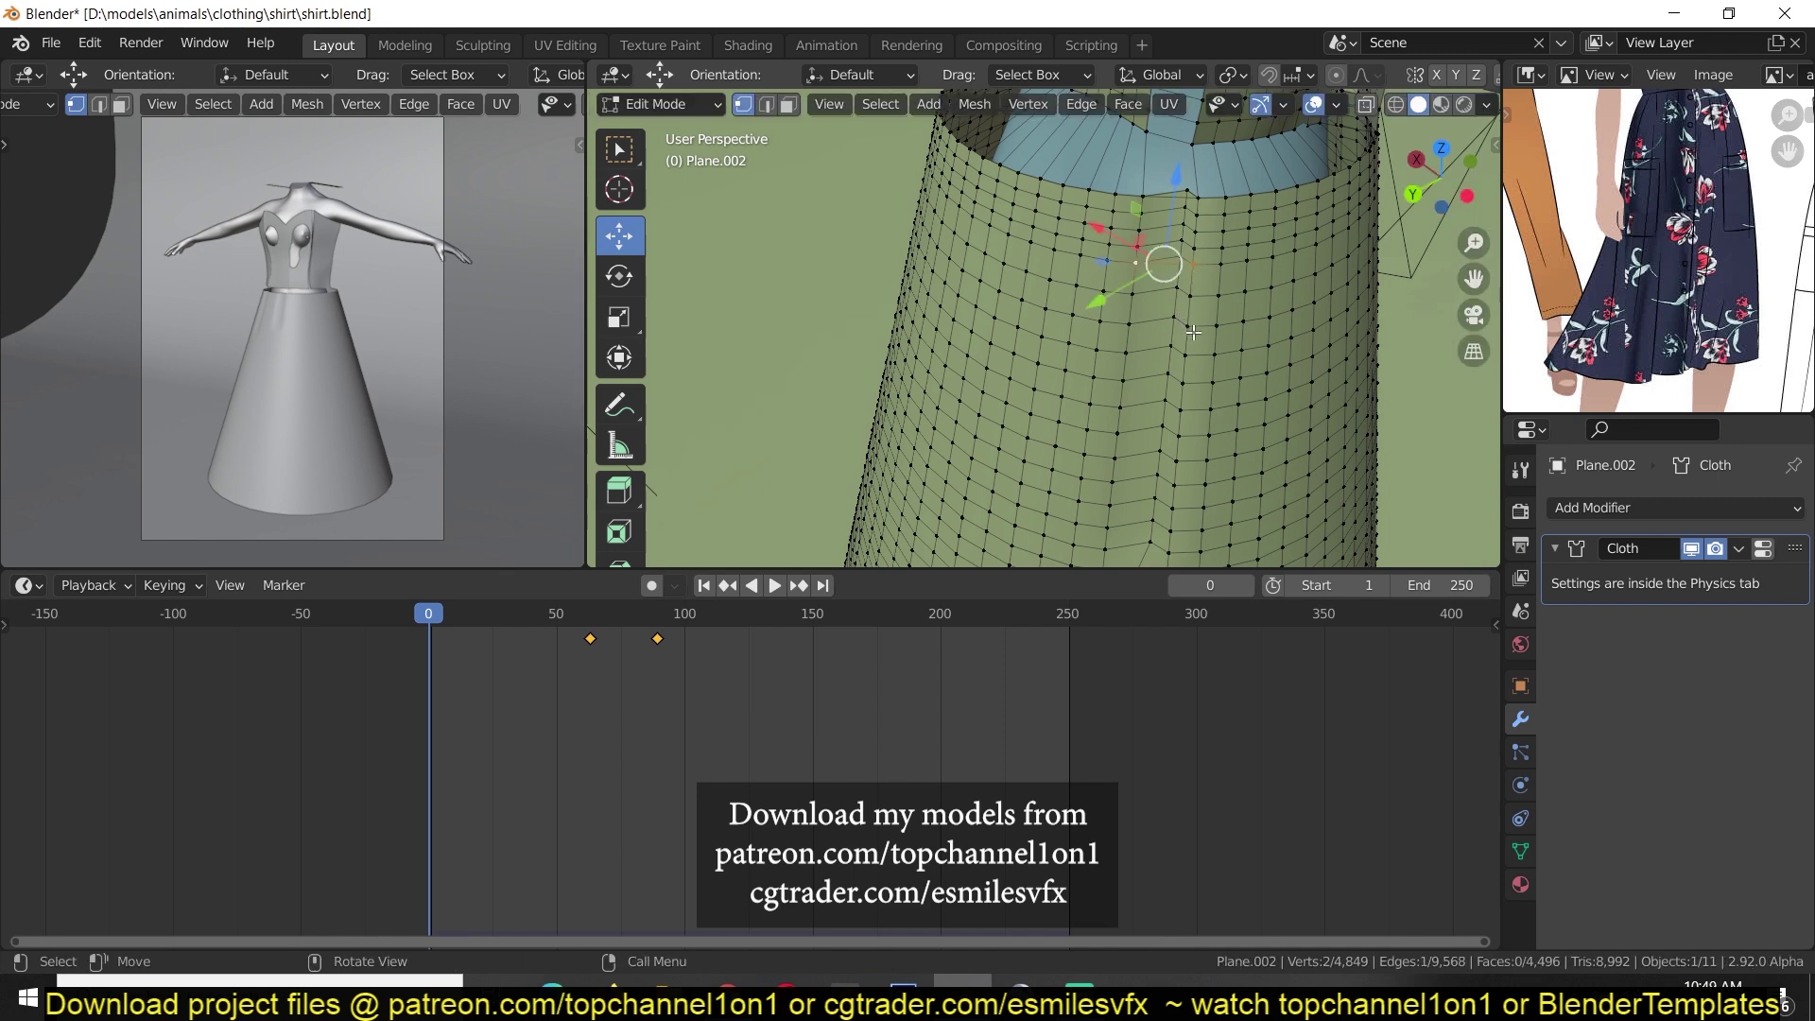
Leave mesh editing and play the cloth simulation to check how the stitched pleat folds.
key(Tab)
key(space)
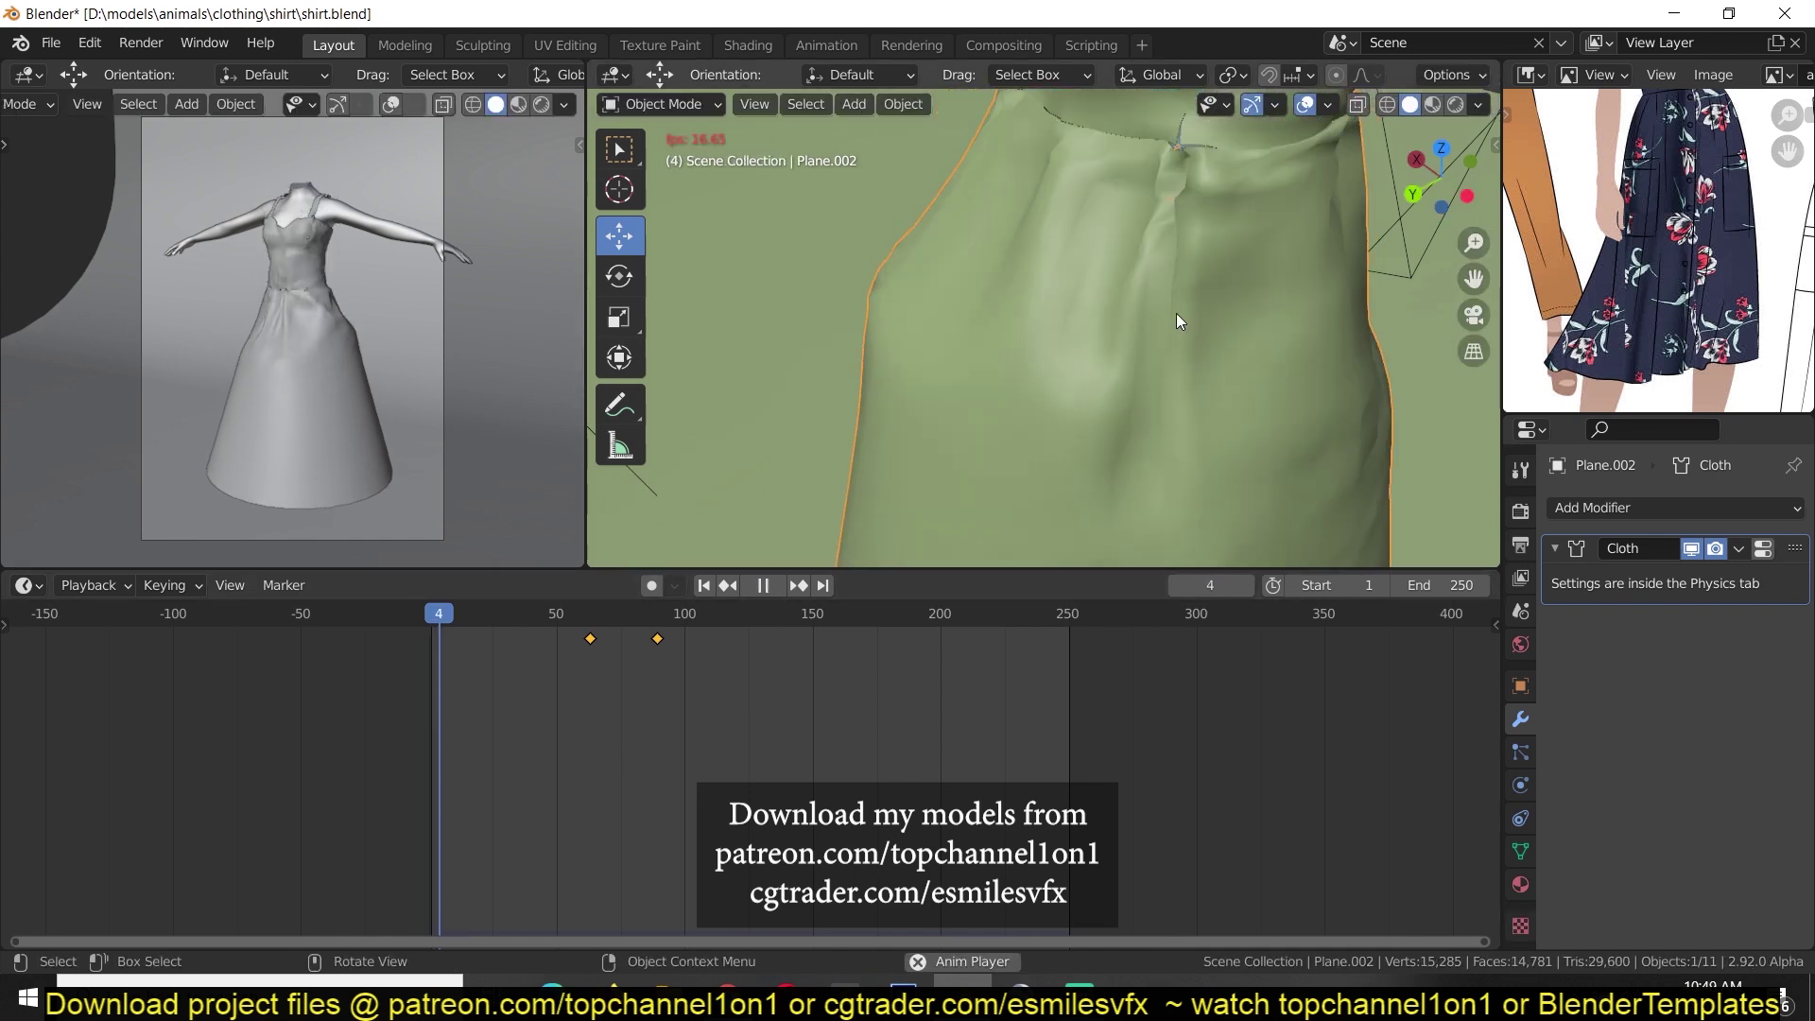
key(space)
middle_drag(1188, 389, 1069, 335)
scroll(1048, 335, down, 3)
Play the full dress simulation to about frame 90 and examine the drape from the front and side.
key(space)
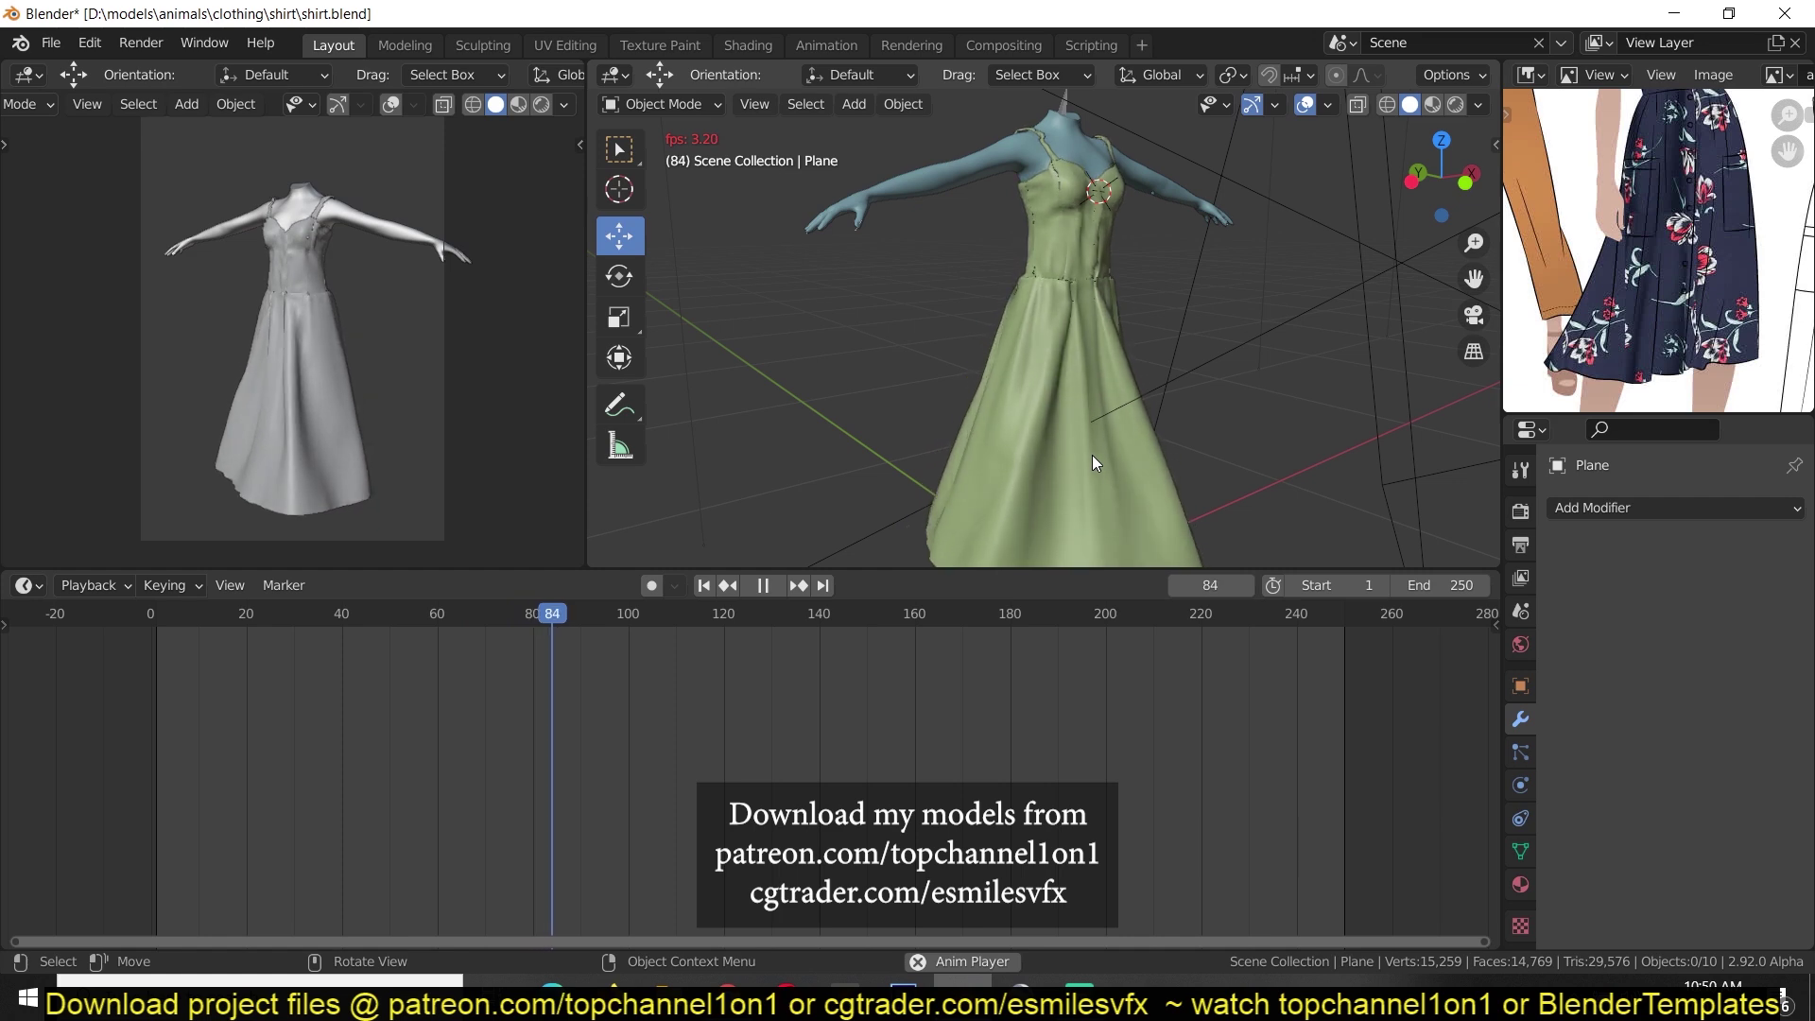
key(space)
middle_drag(1112, 440, 997, 429)
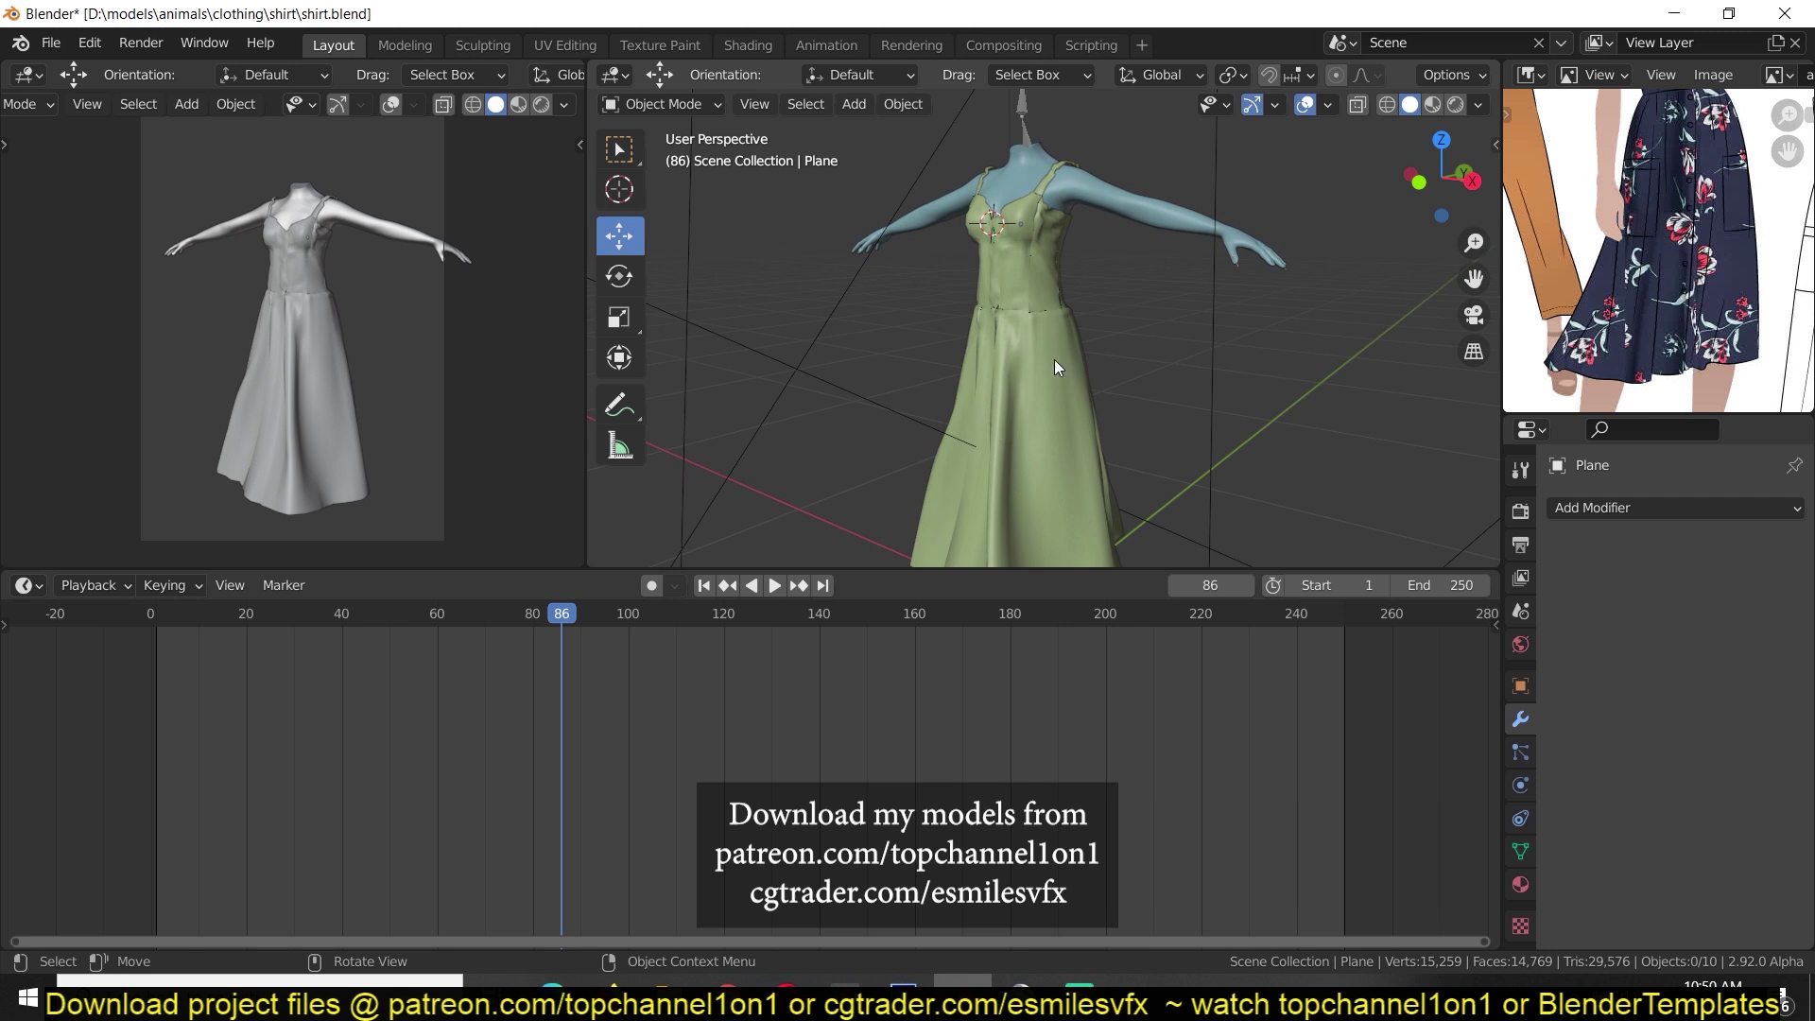
middle_drag(1054, 359, 913, 389)
key(space)
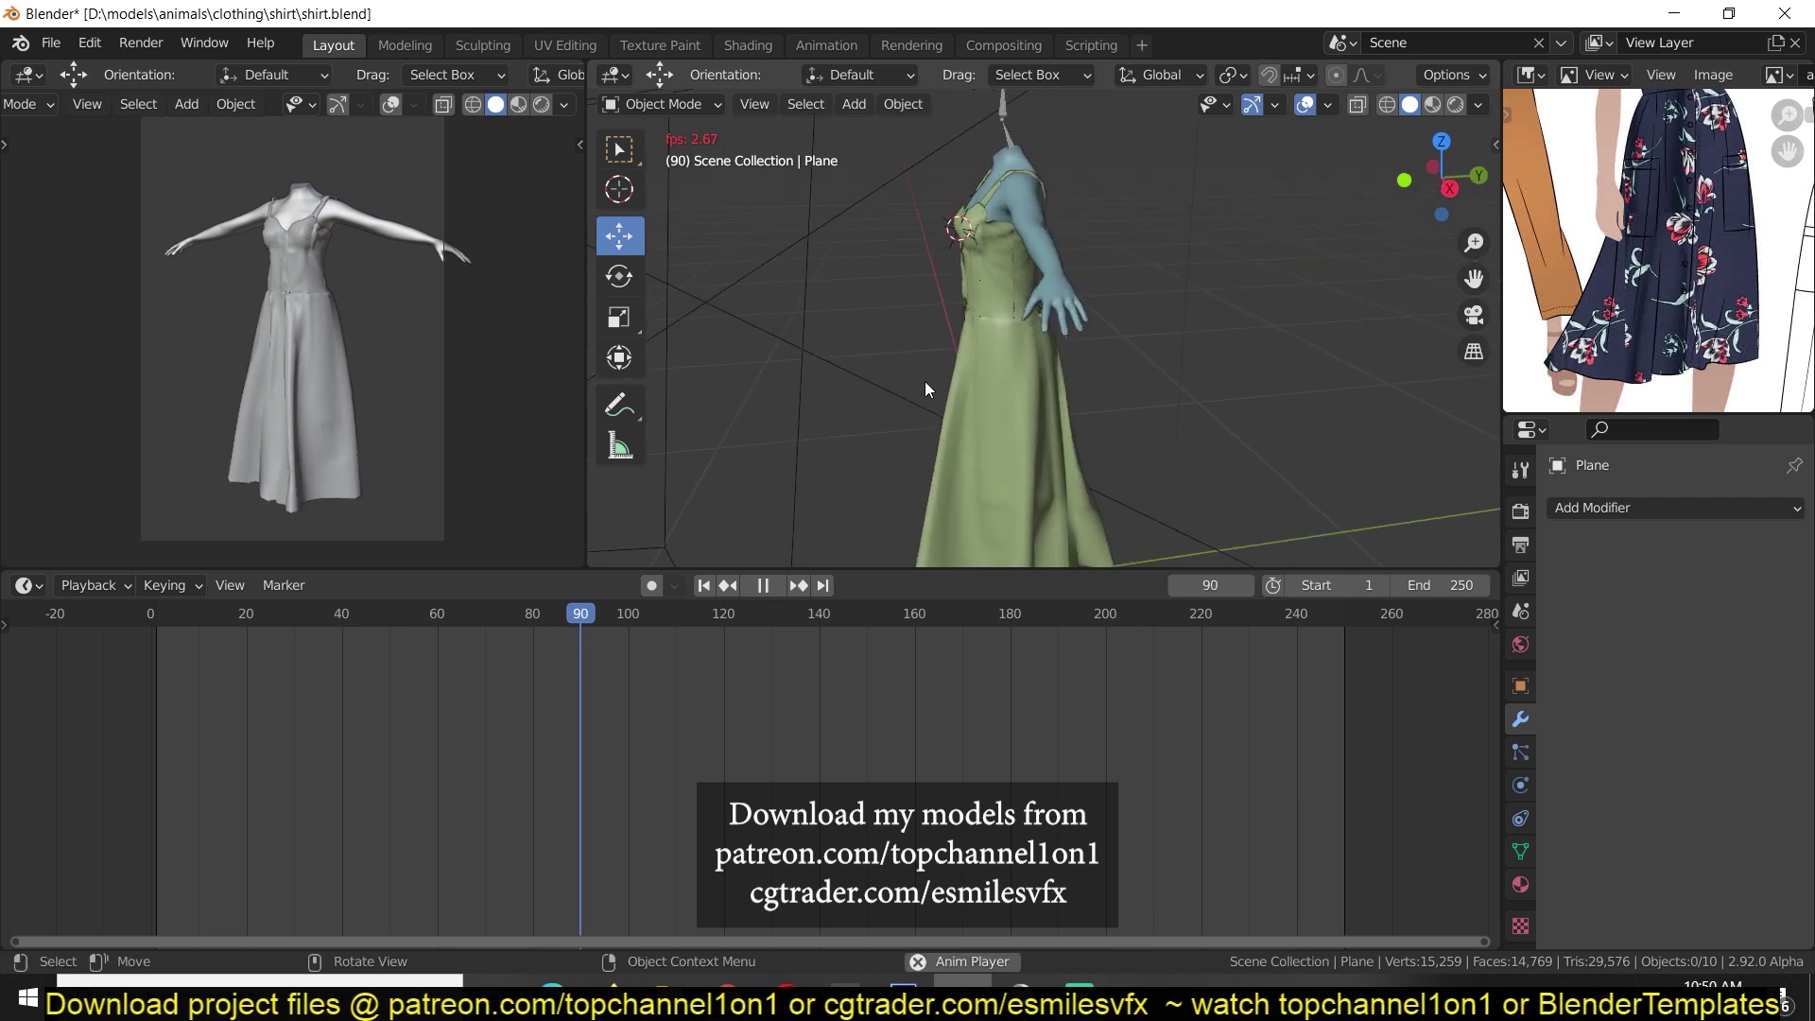
key(space)
middle_drag(910, 383, 1220, 341)
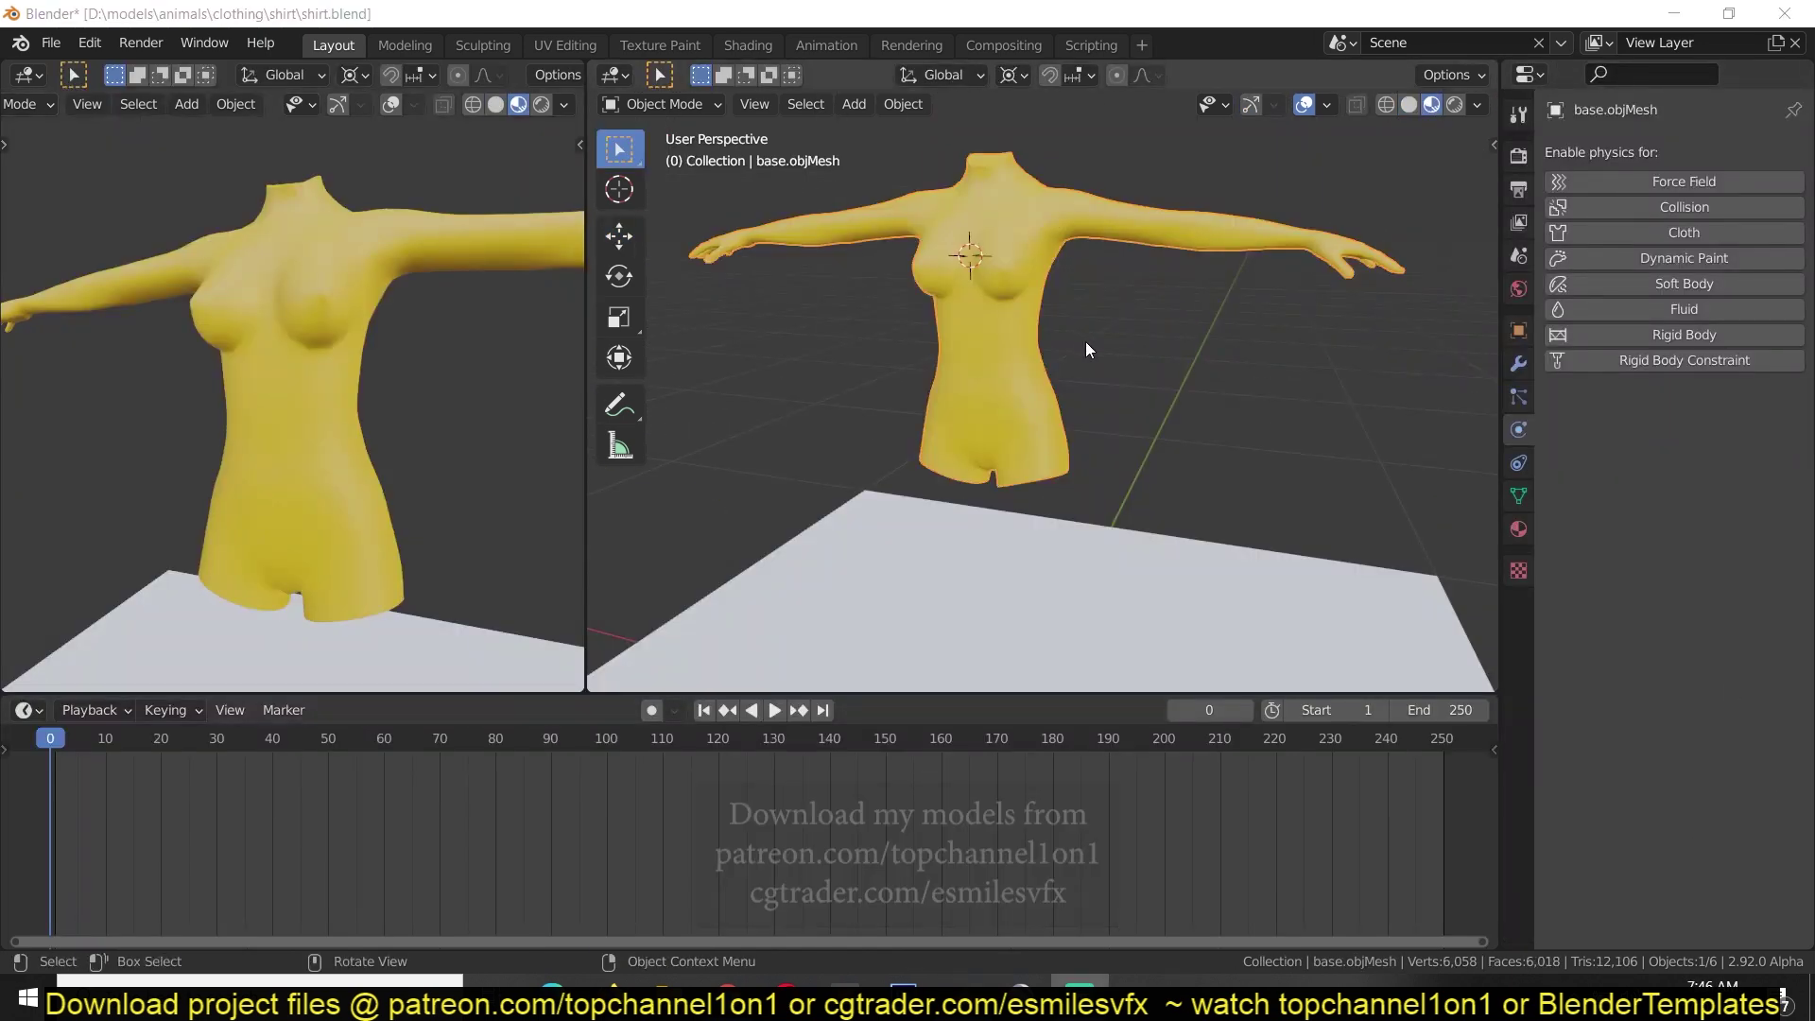
Add the male tank top template from the Simply Cloth Pro cloth library.
click(1392, 407)
key(n)
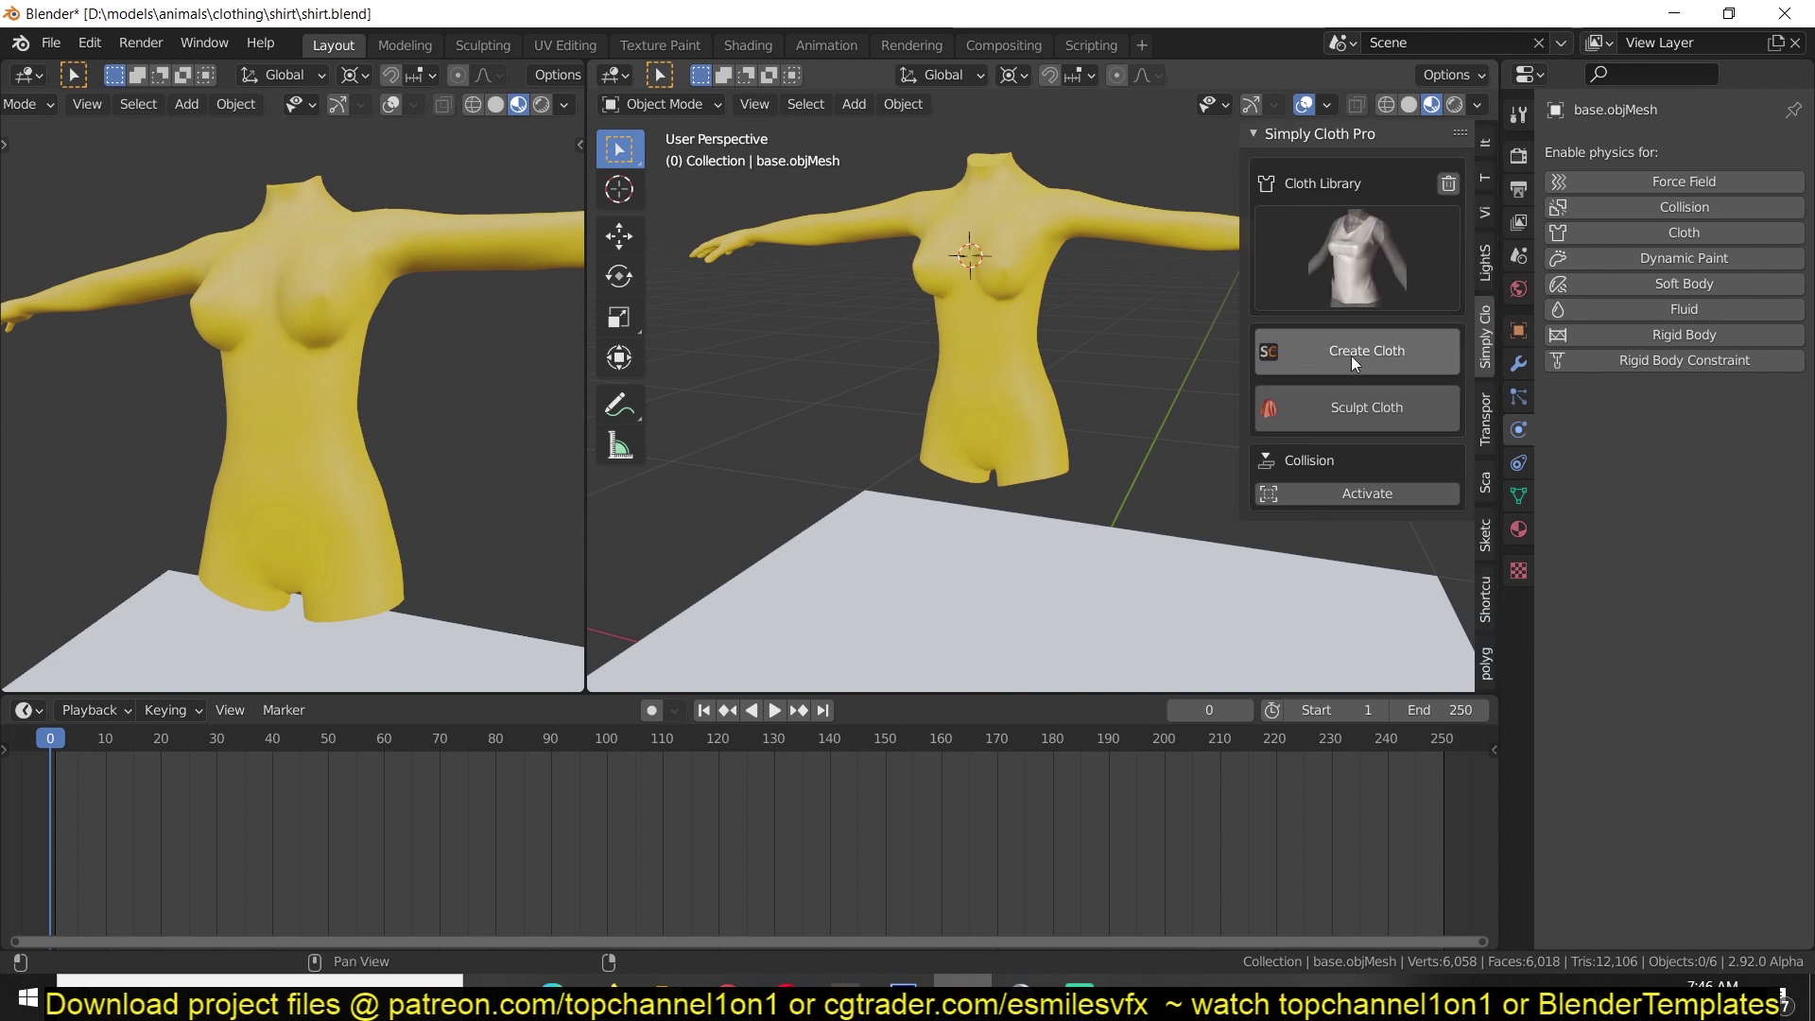
click(1347, 254)
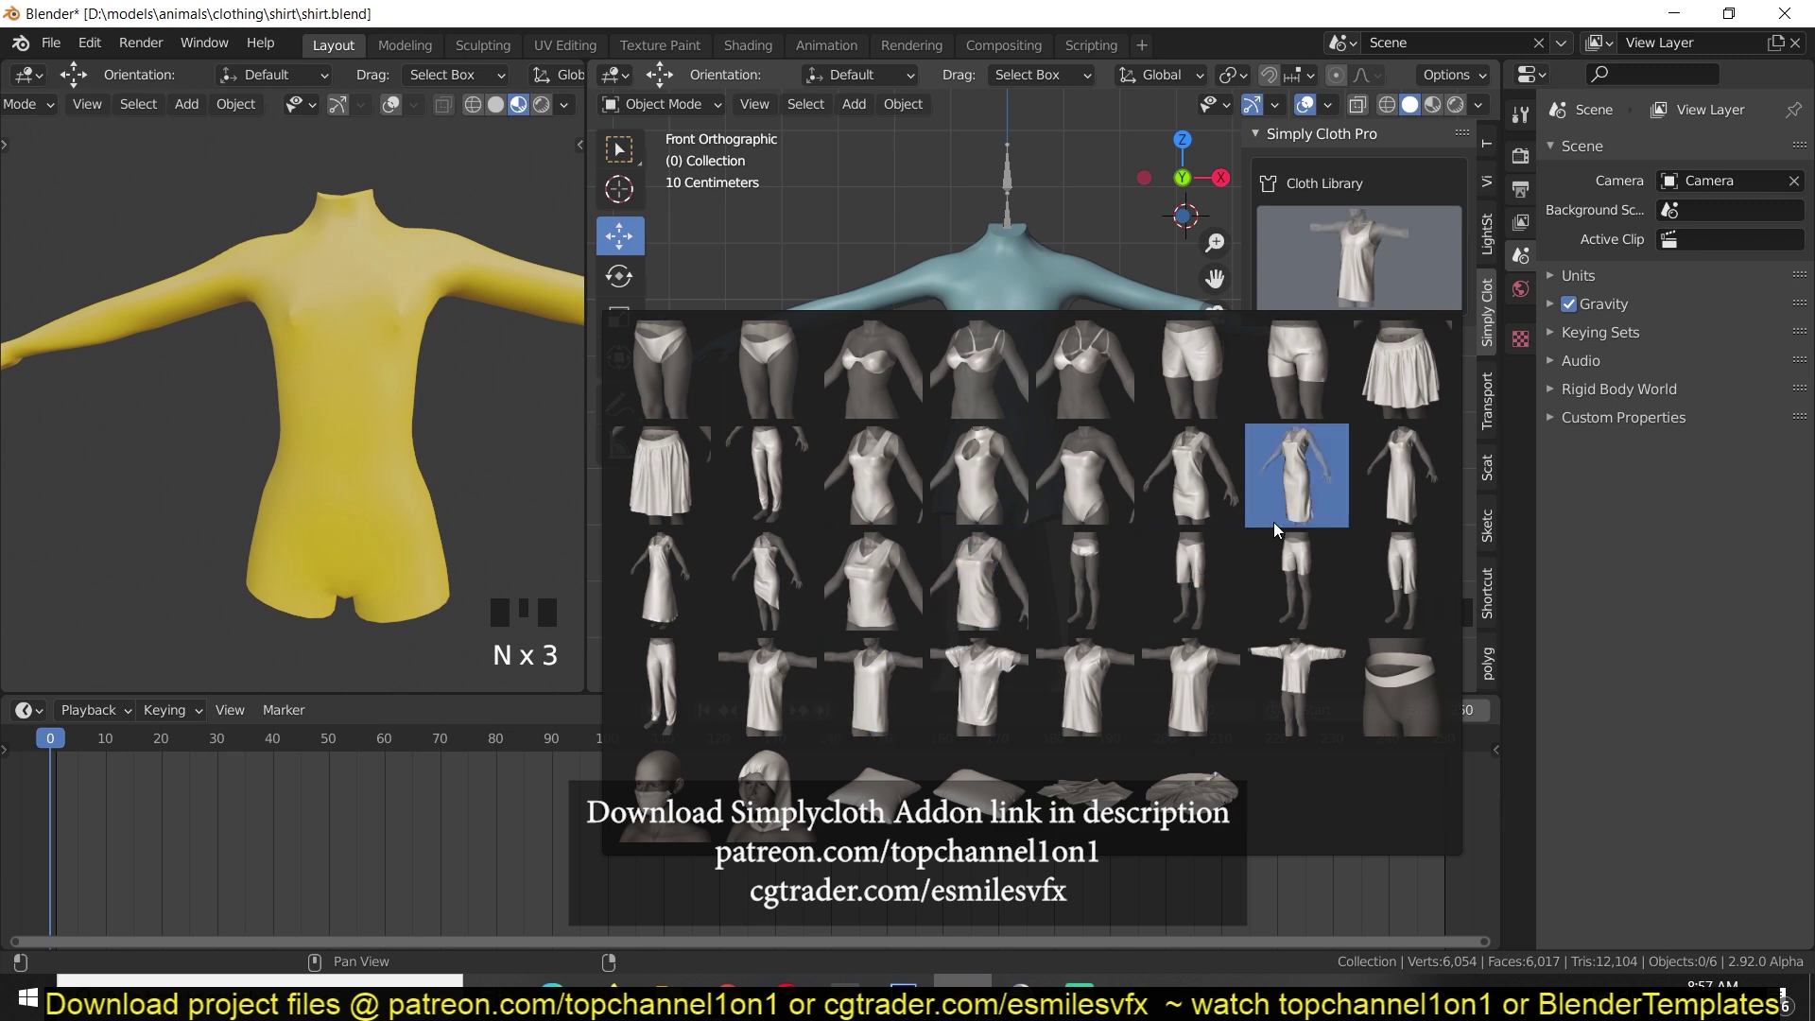
click(749, 683)
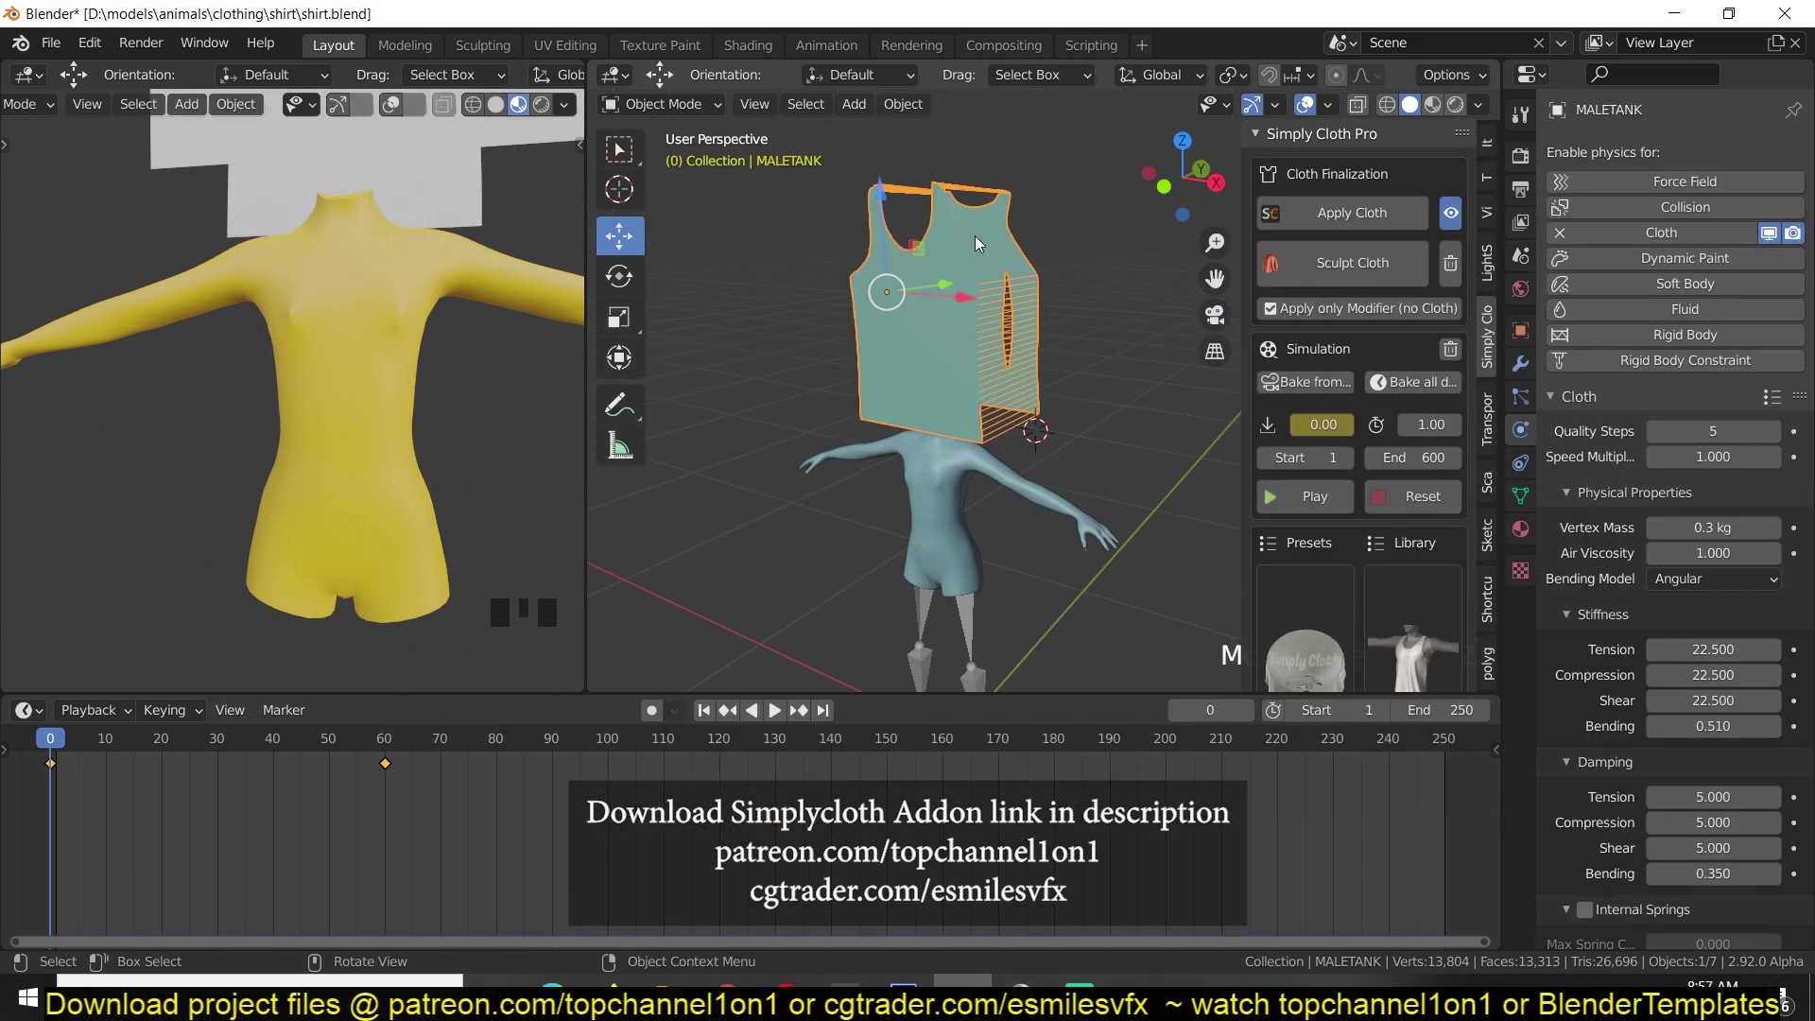
Lower the tank top over the body's torso and run its cloth simulation.
drag(879, 206, 882, 390)
key(grave)
click(1324, 499)
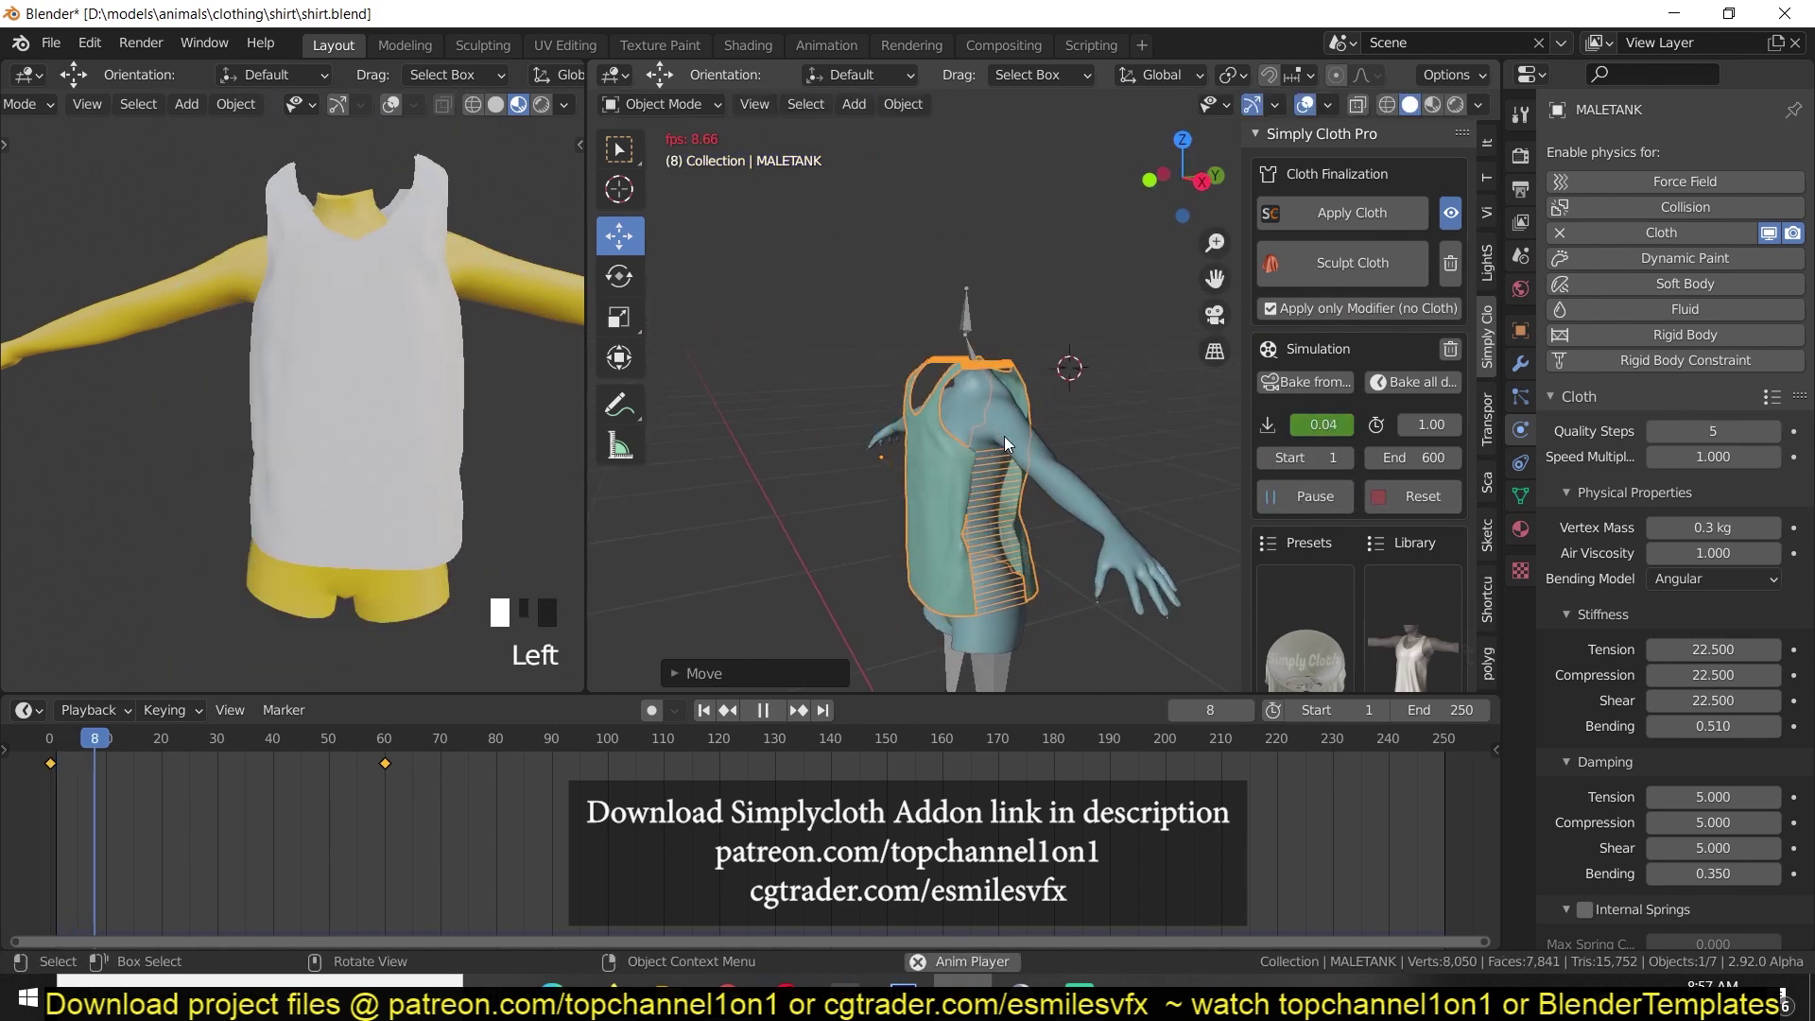
key(space)
key(grave)
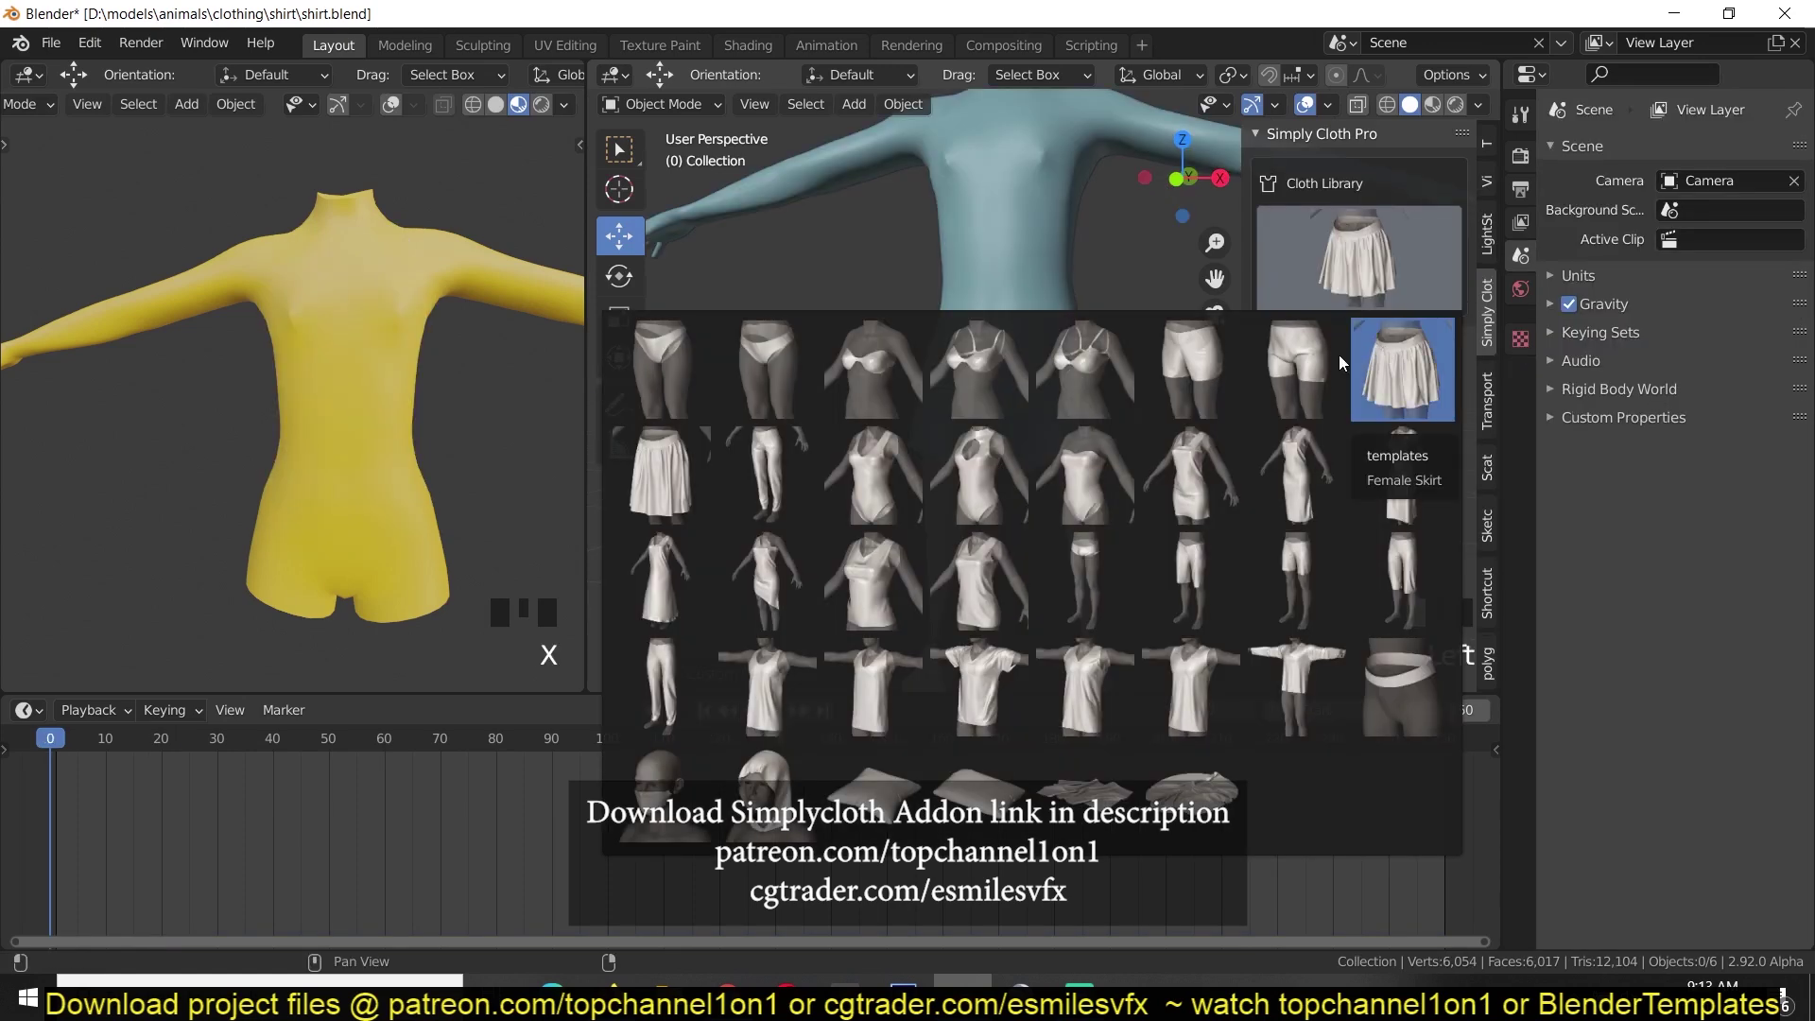
Add the Female Skirt template from the cloth library and run its cloth simulation.
click(1364, 349)
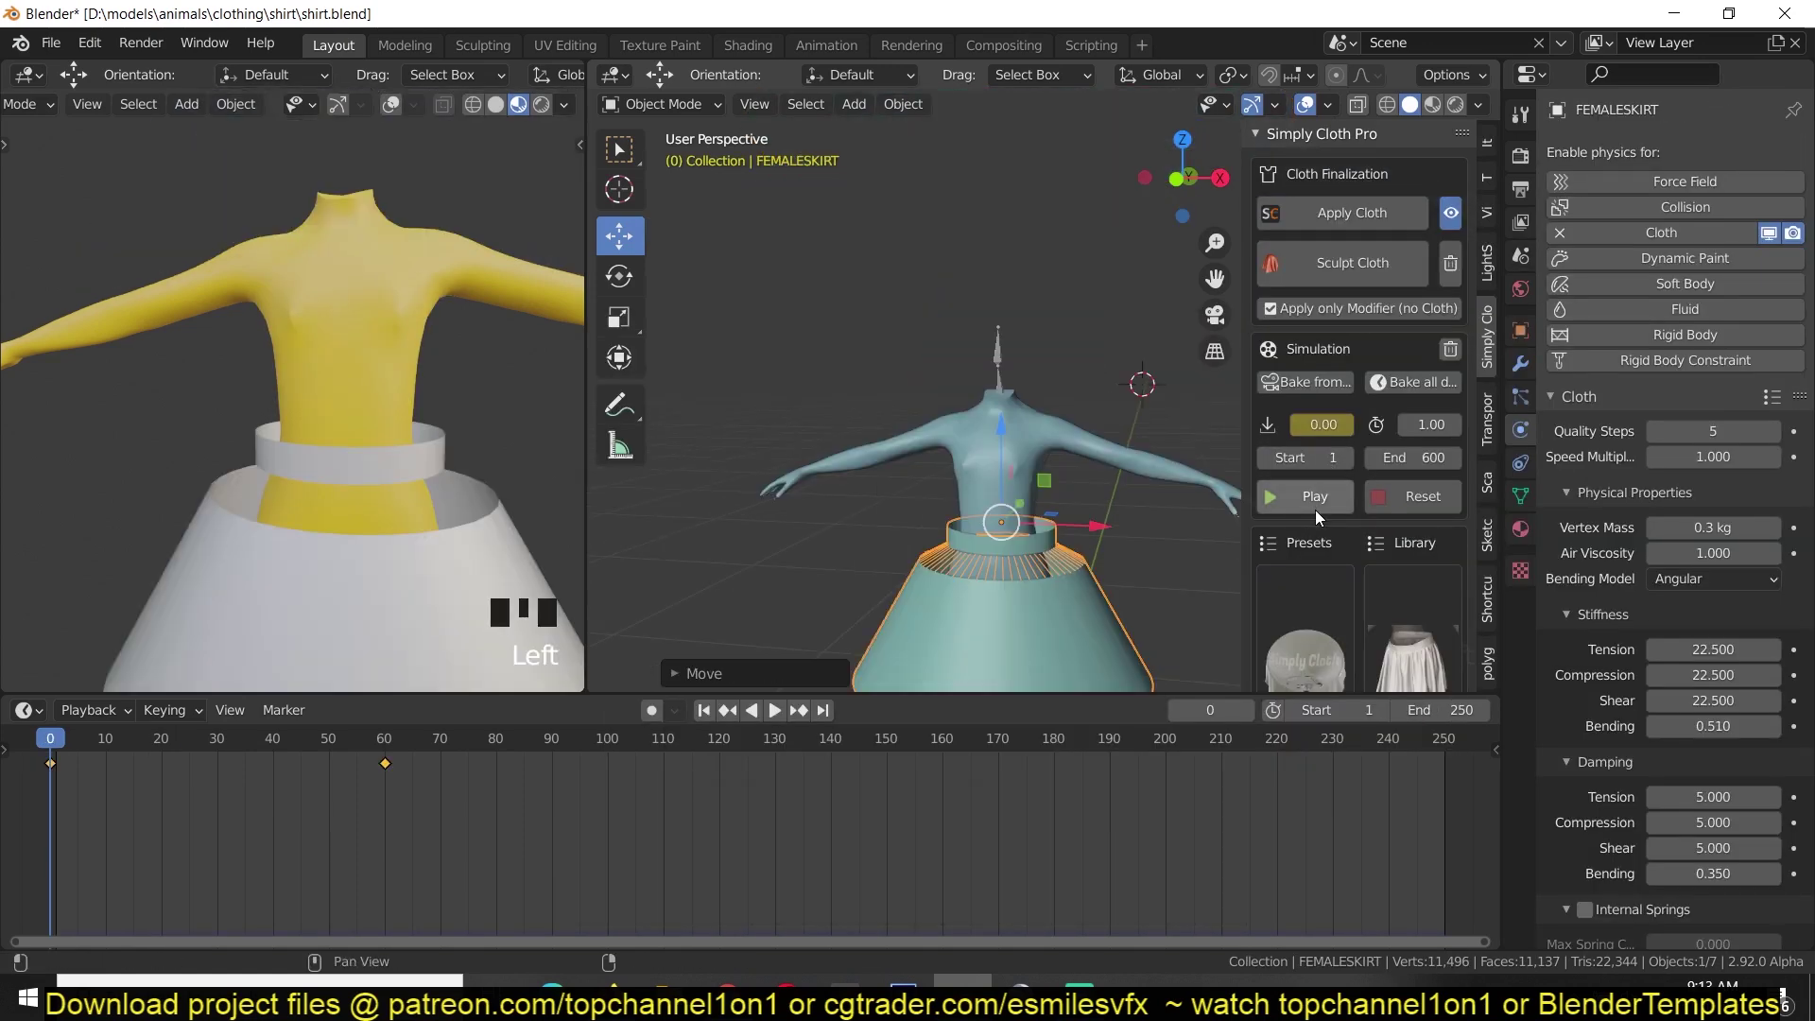
click(1316, 509)
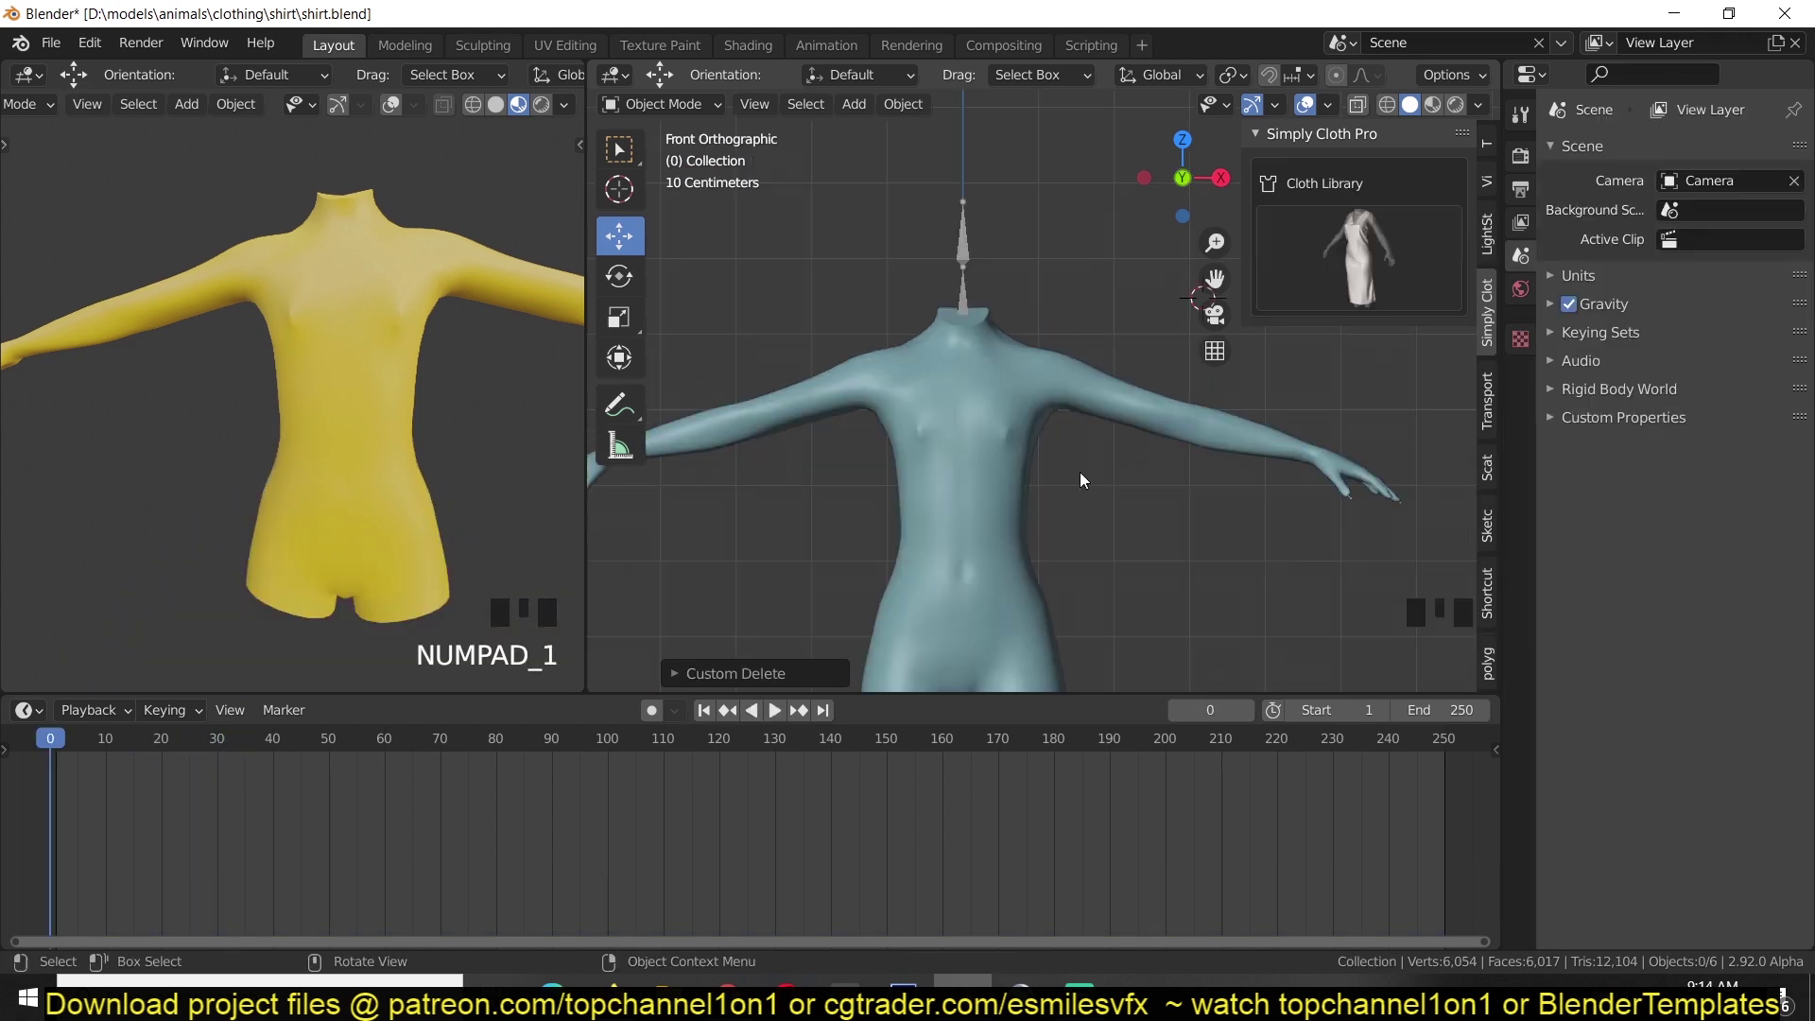
click(1325, 258)
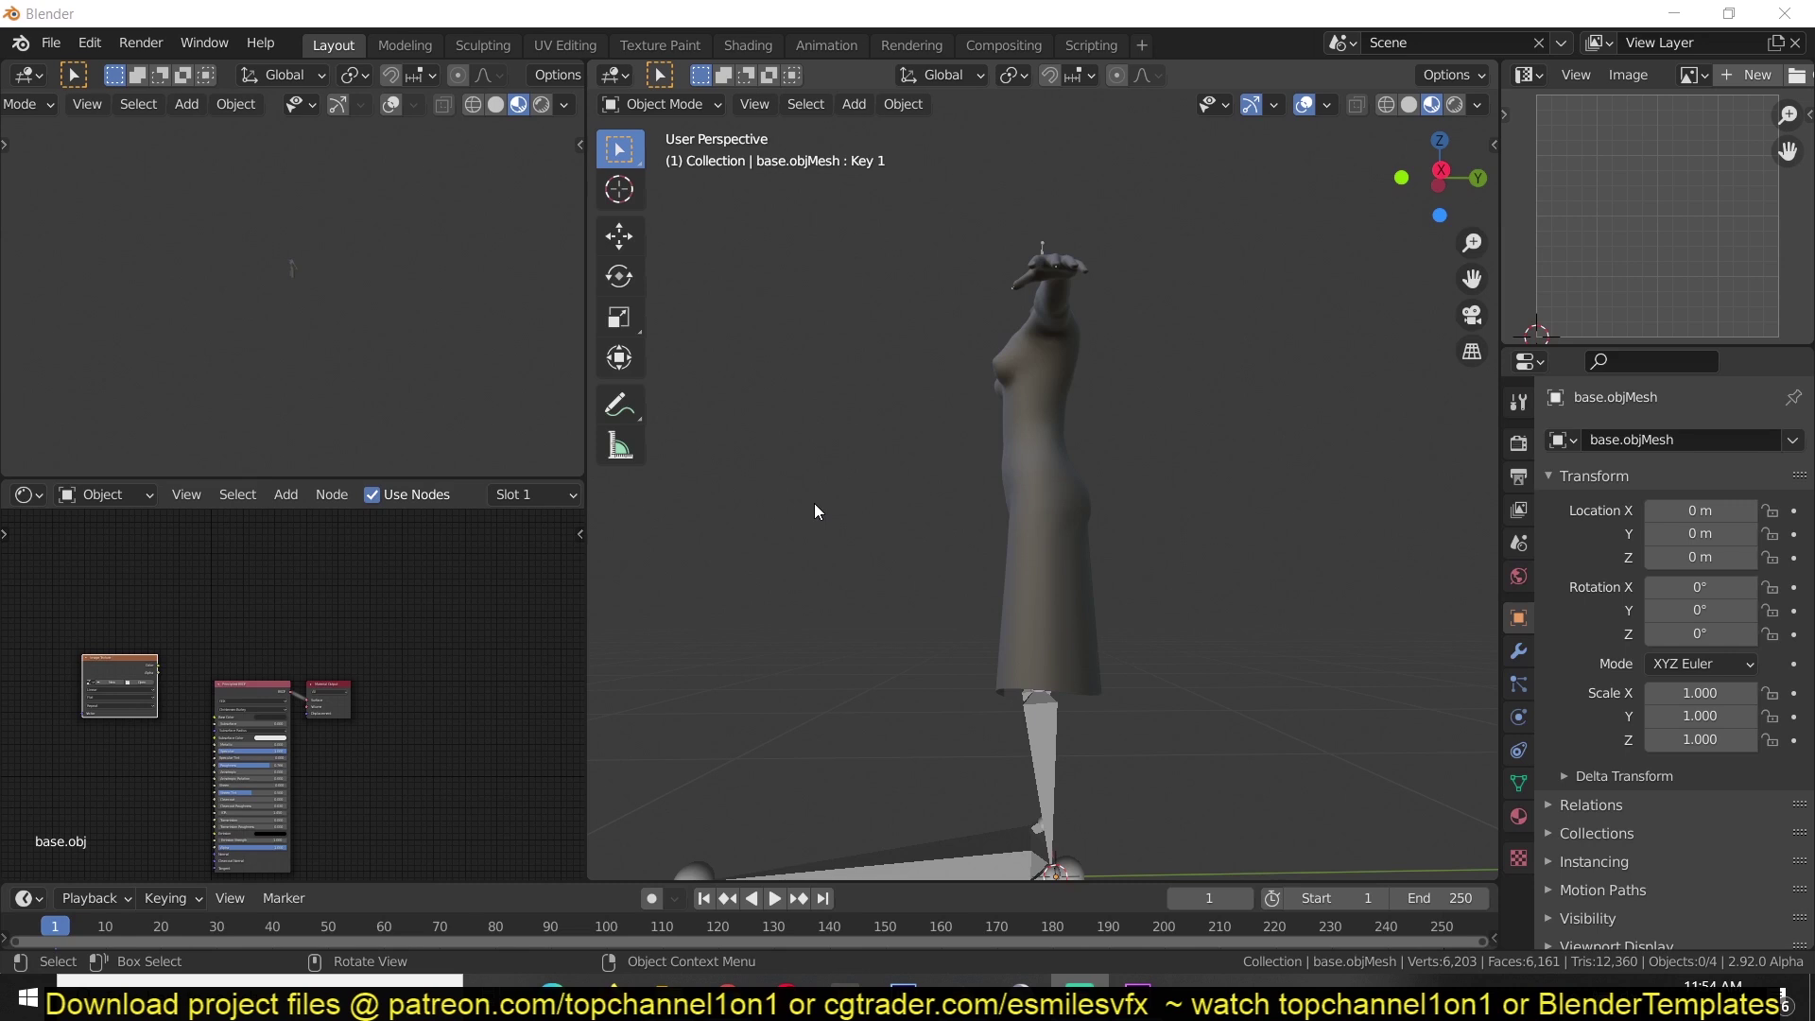
Select the body mesh in front view and check its collision physics settings.
key(KP_1)
scroll(1123, 399, up, 4)
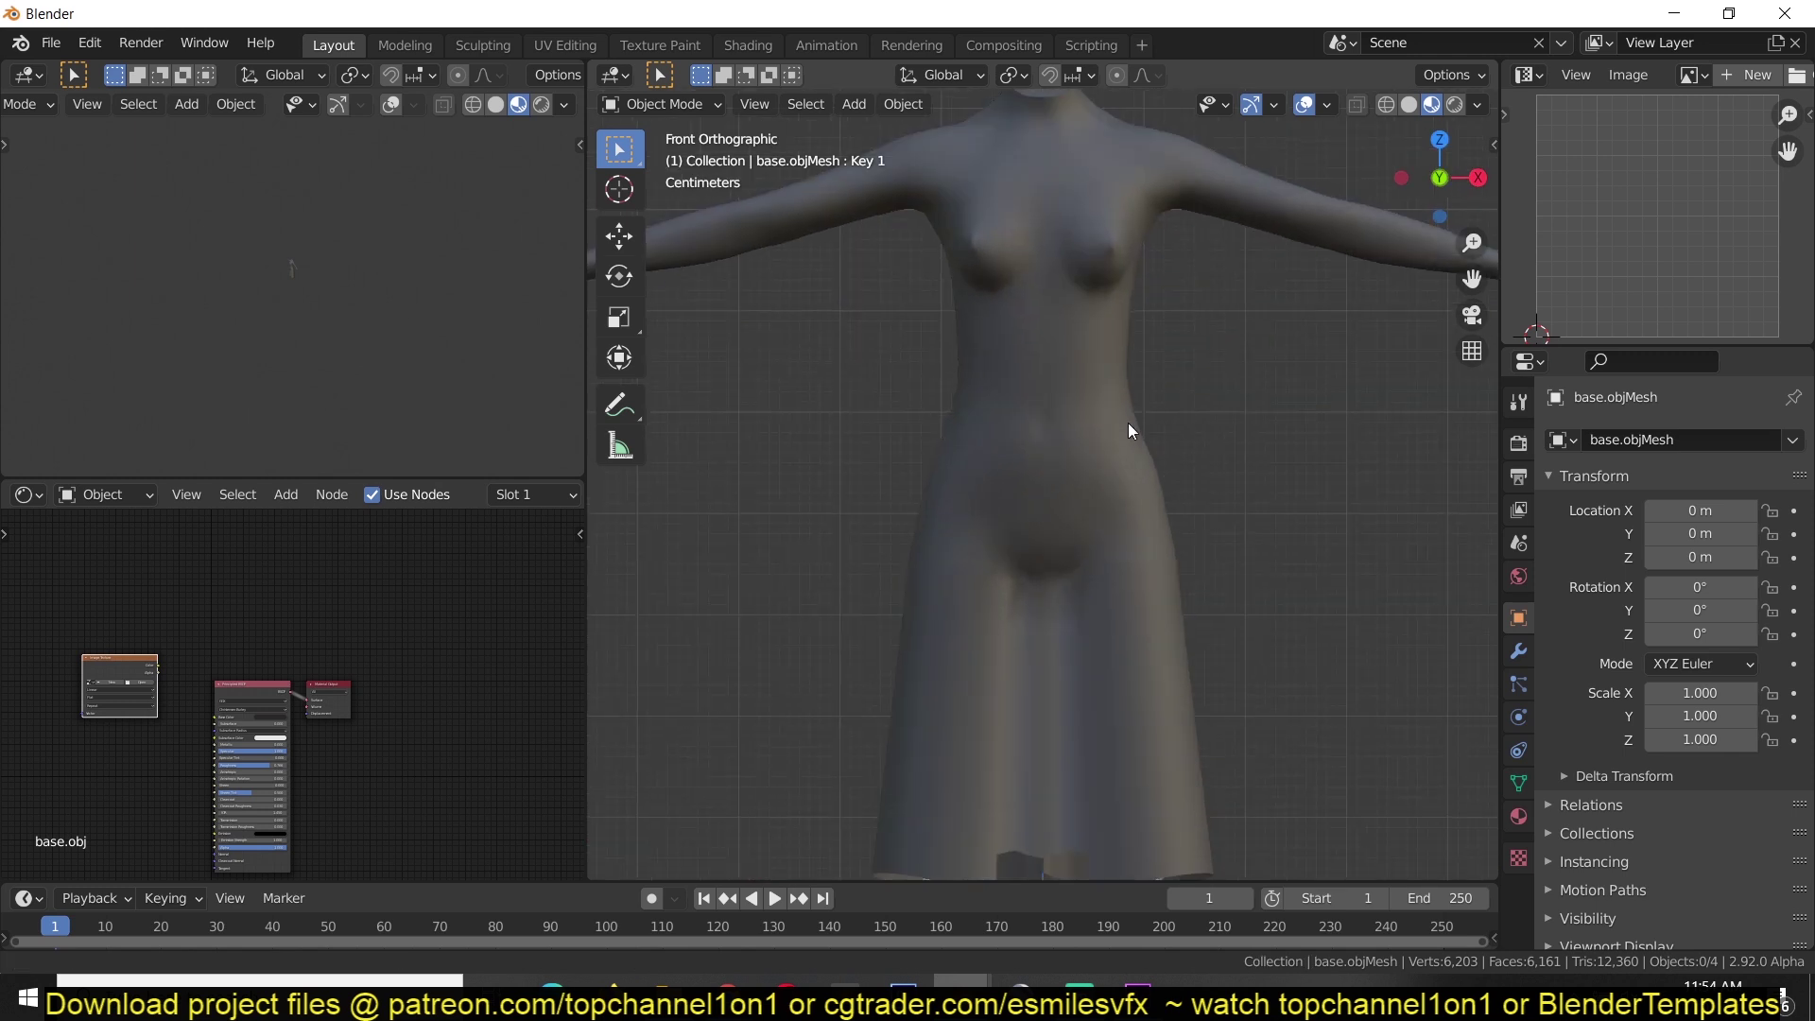
scroll(1154, 445, down, 4)
scroll(1149, 362, up, 3)
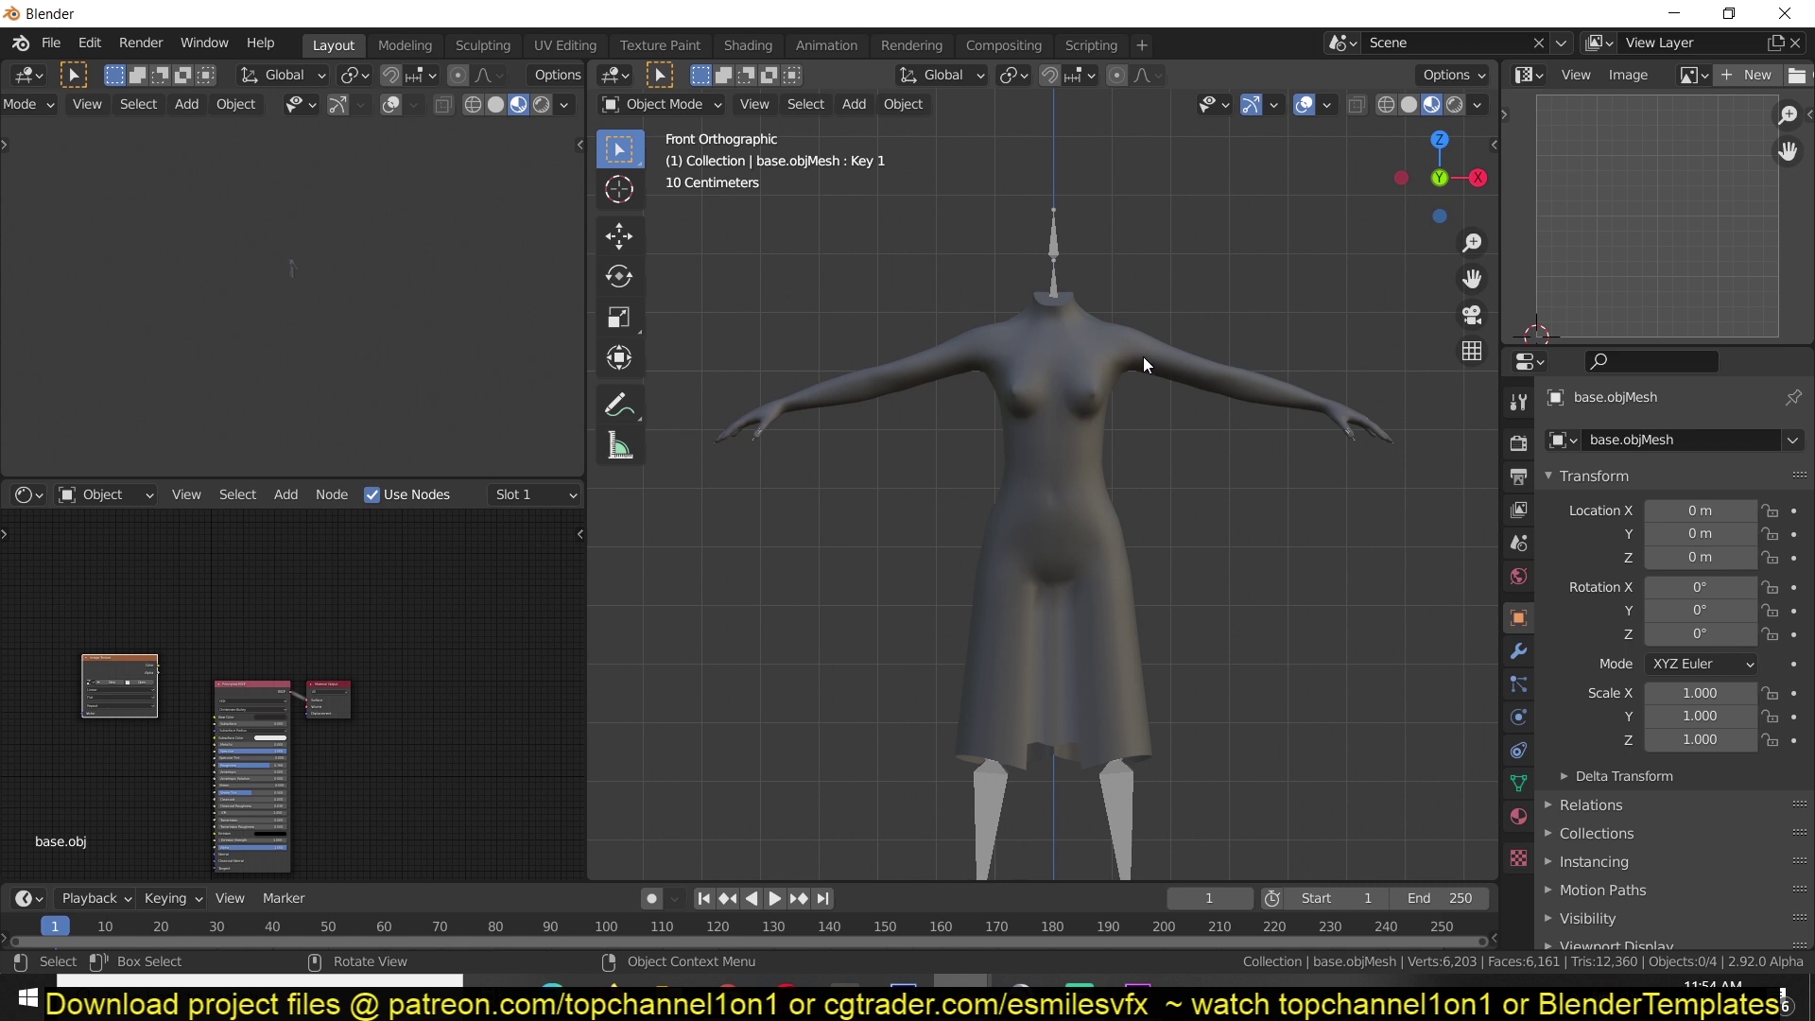
scroll(1144, 357, up, 2)
shift+middle_drag(1149, 364, 1119, 308)
click(1119, 304)
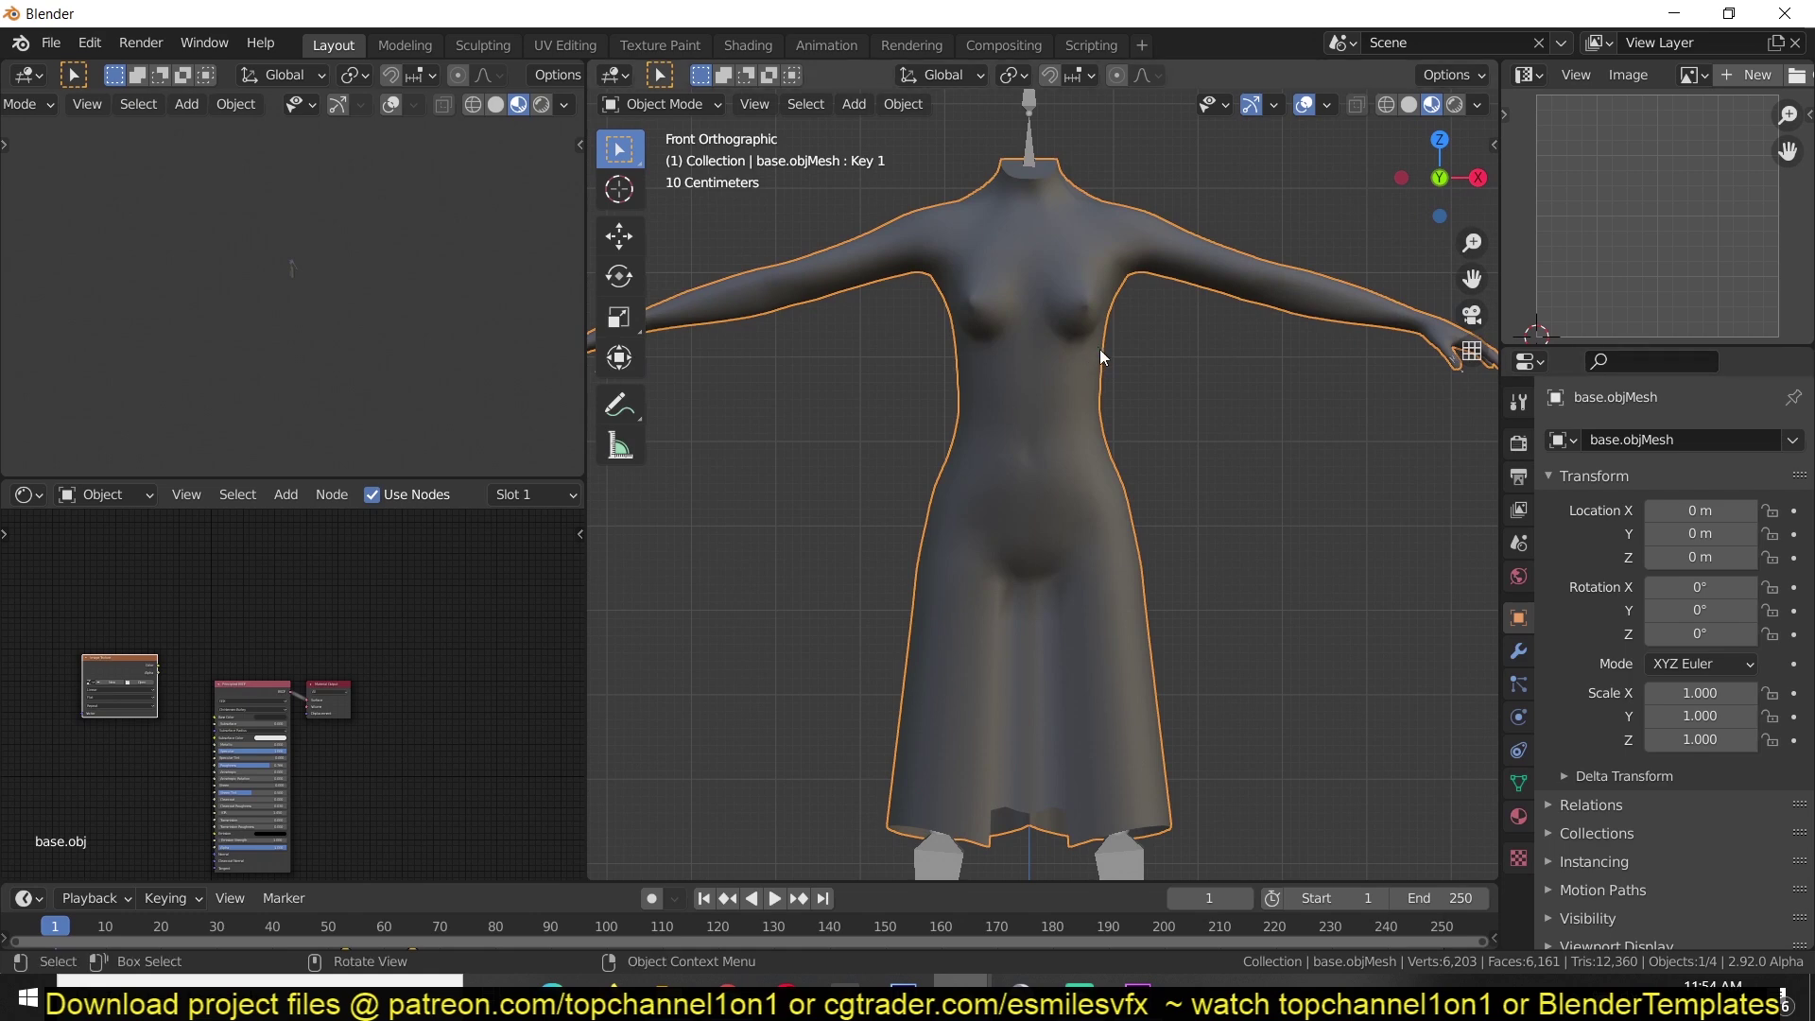
click(1518, 718)
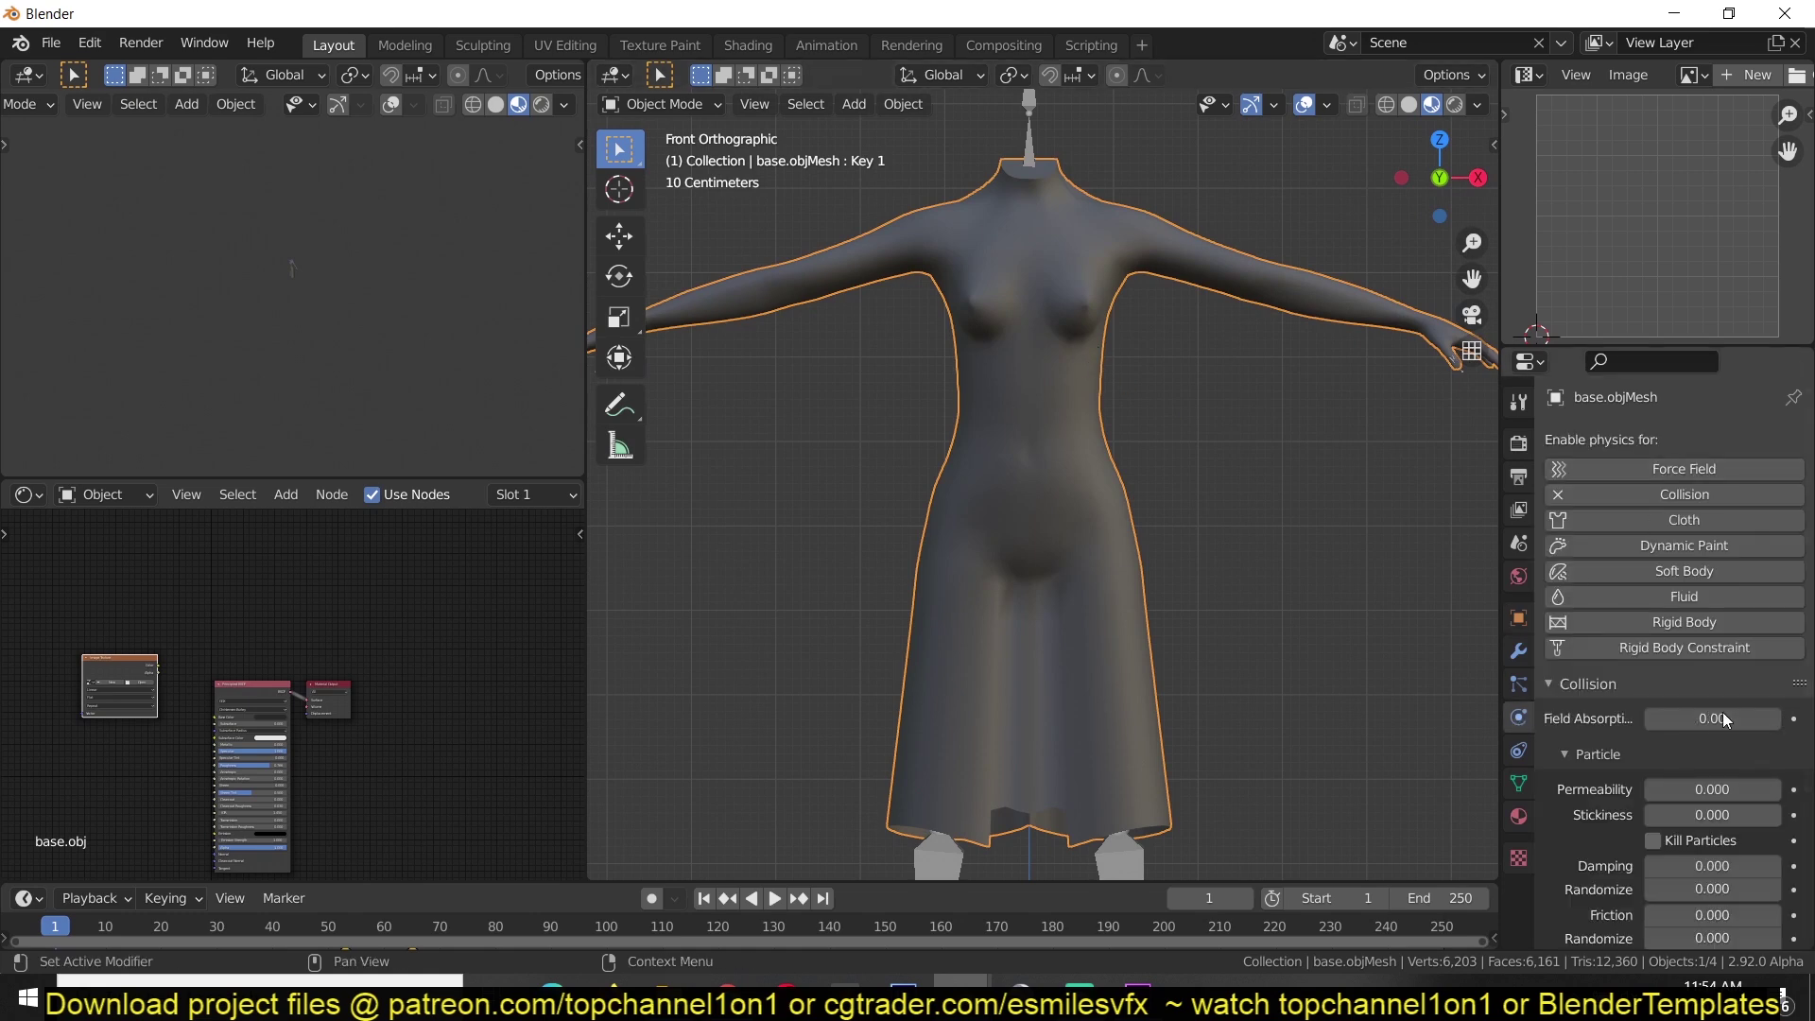
scroll(1712, 685, down, 5)
Add a mesh plane above the body for the garment pattern.
scroll(1097, 266, down, 2)
shift+middle_drag(1097, 265, 1132, 413)
click(1131, 413)
key(shift+a)
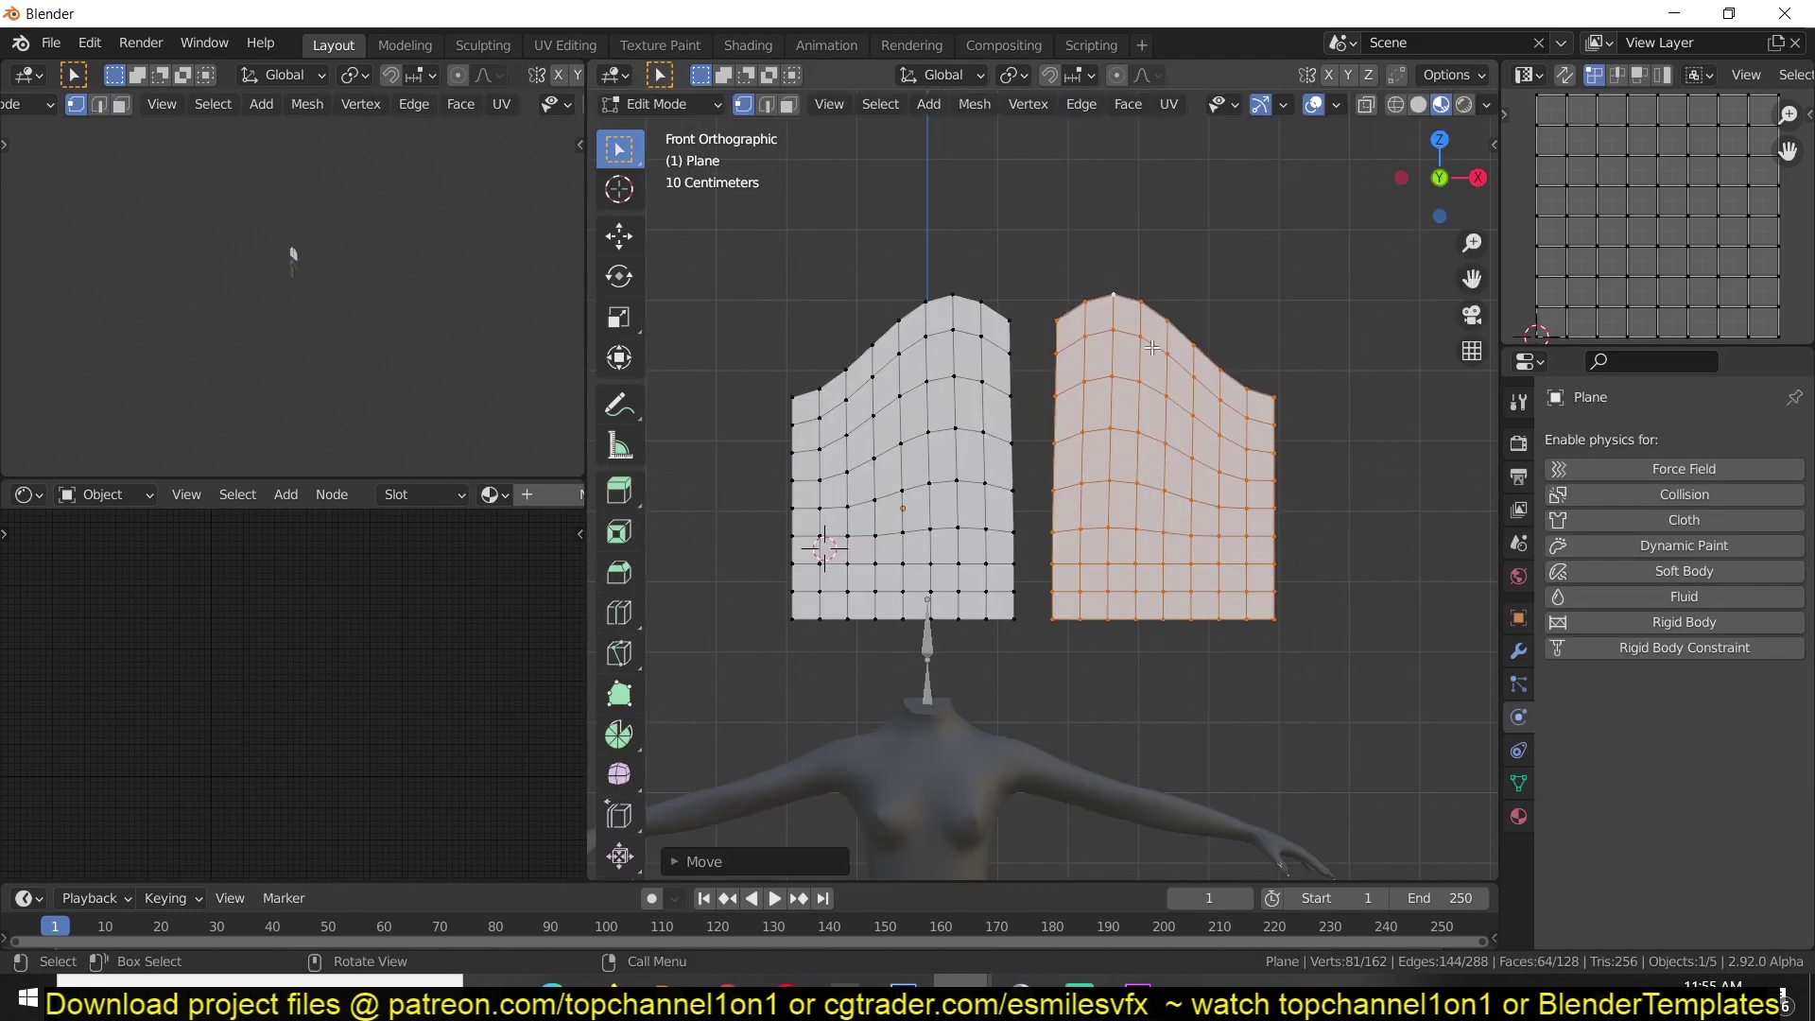
Enable cloth physics on the two-piece pattern mesh and return to editing its edges.
middle_drag(1050, 472, 1075, 486)
scroll(1075, 486, up, 2)
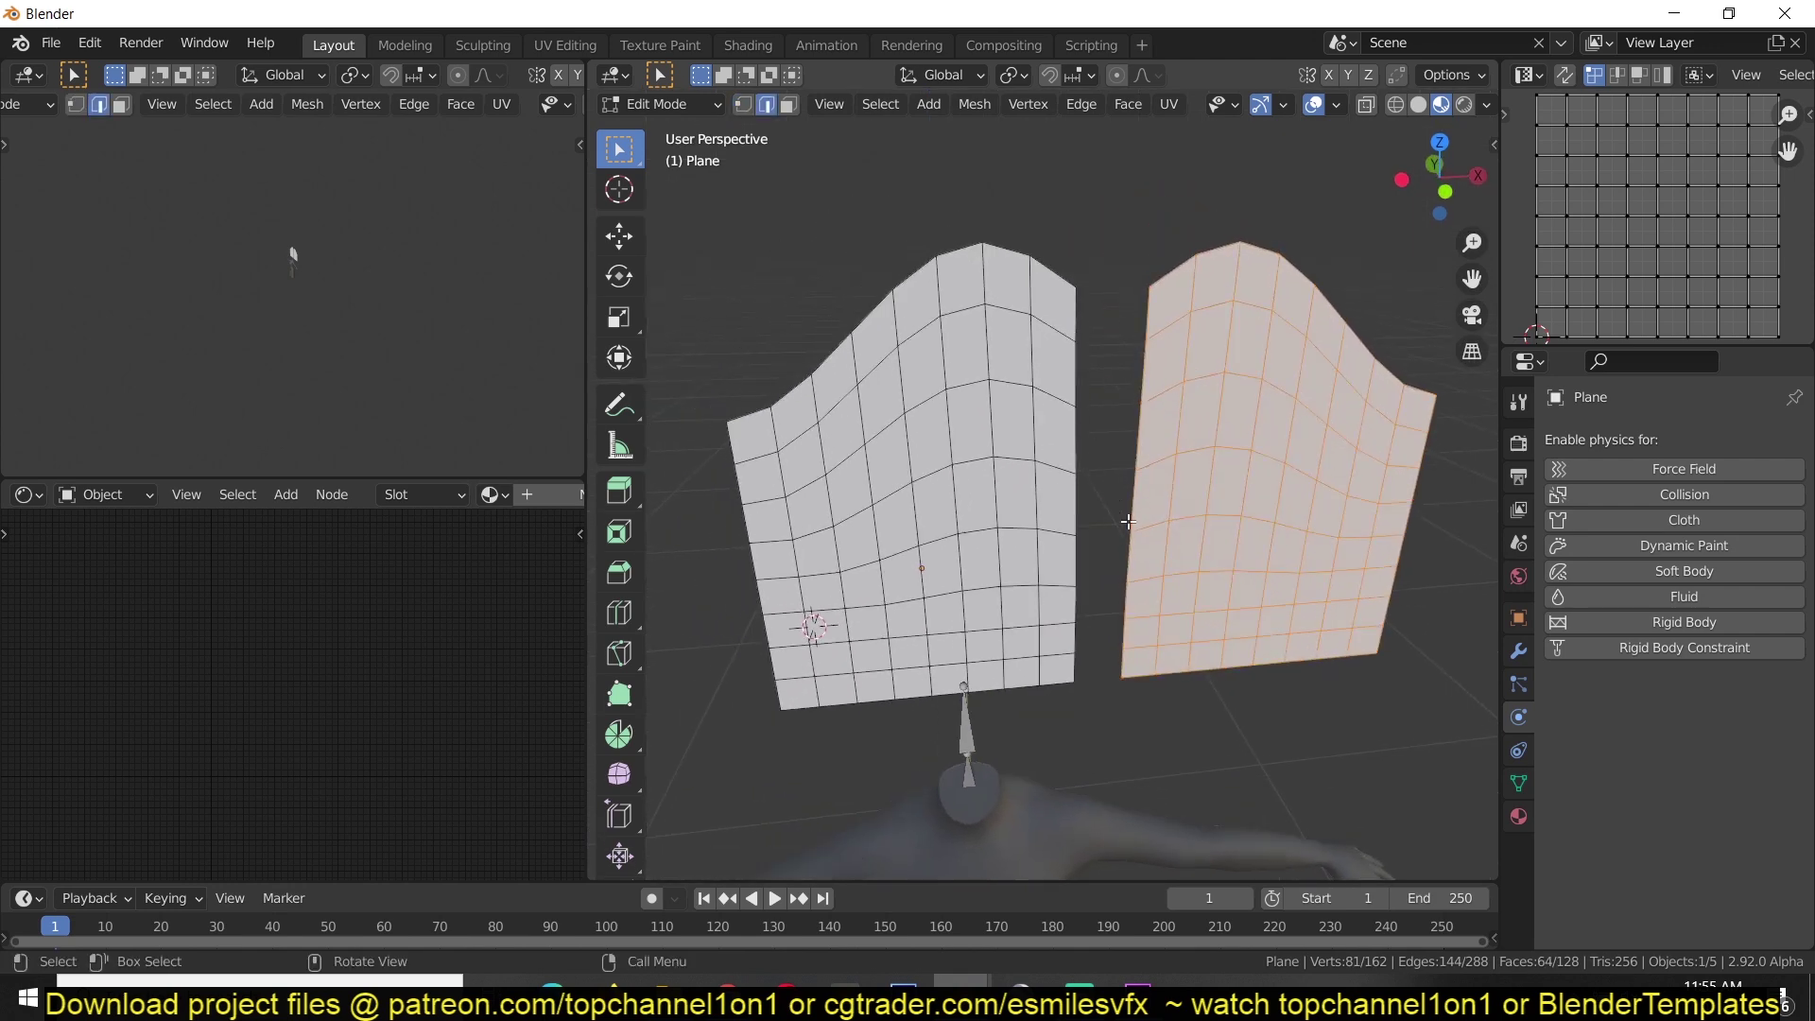
key(Tab)
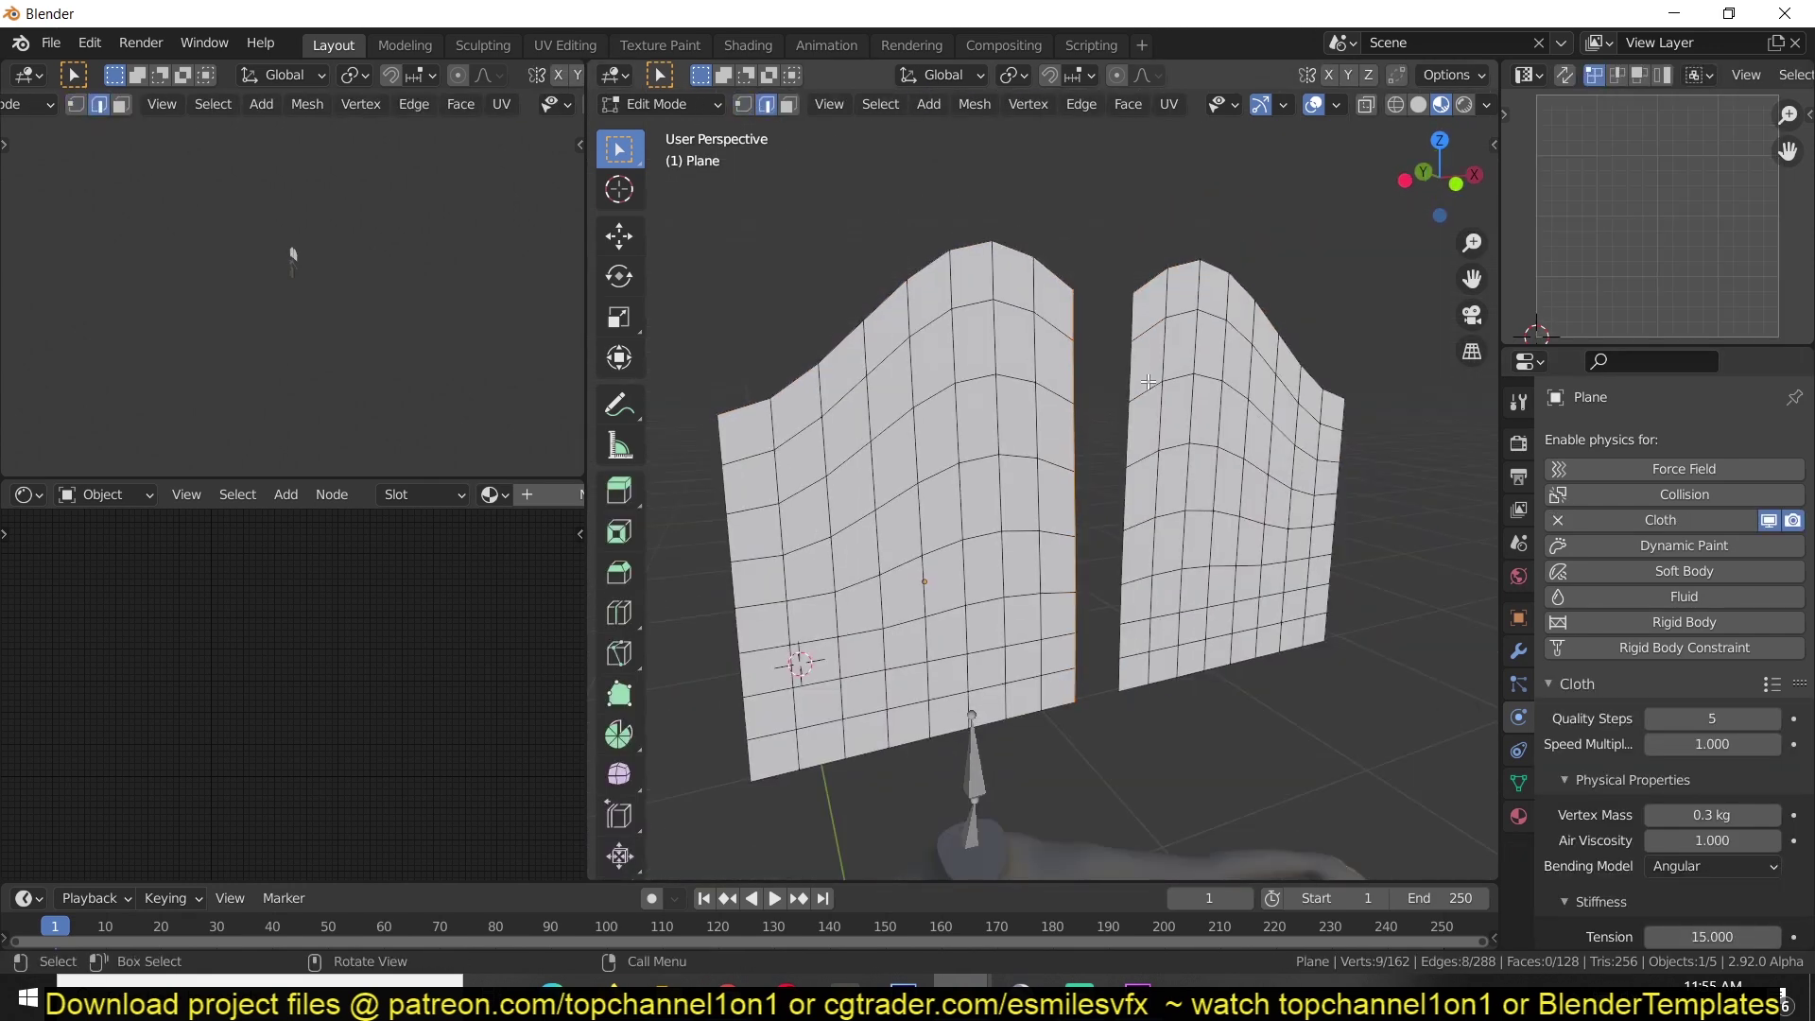
Bridge the facing inner edges of the two pattern pieces and delete only the bridge's faces, leaving loose sewing edges.
alt+shift+click(1132, 377)
key(shift+z)
key(shift+z)
middle_drag(1269, 410, 1153, 430)
right_click(1114, 448)
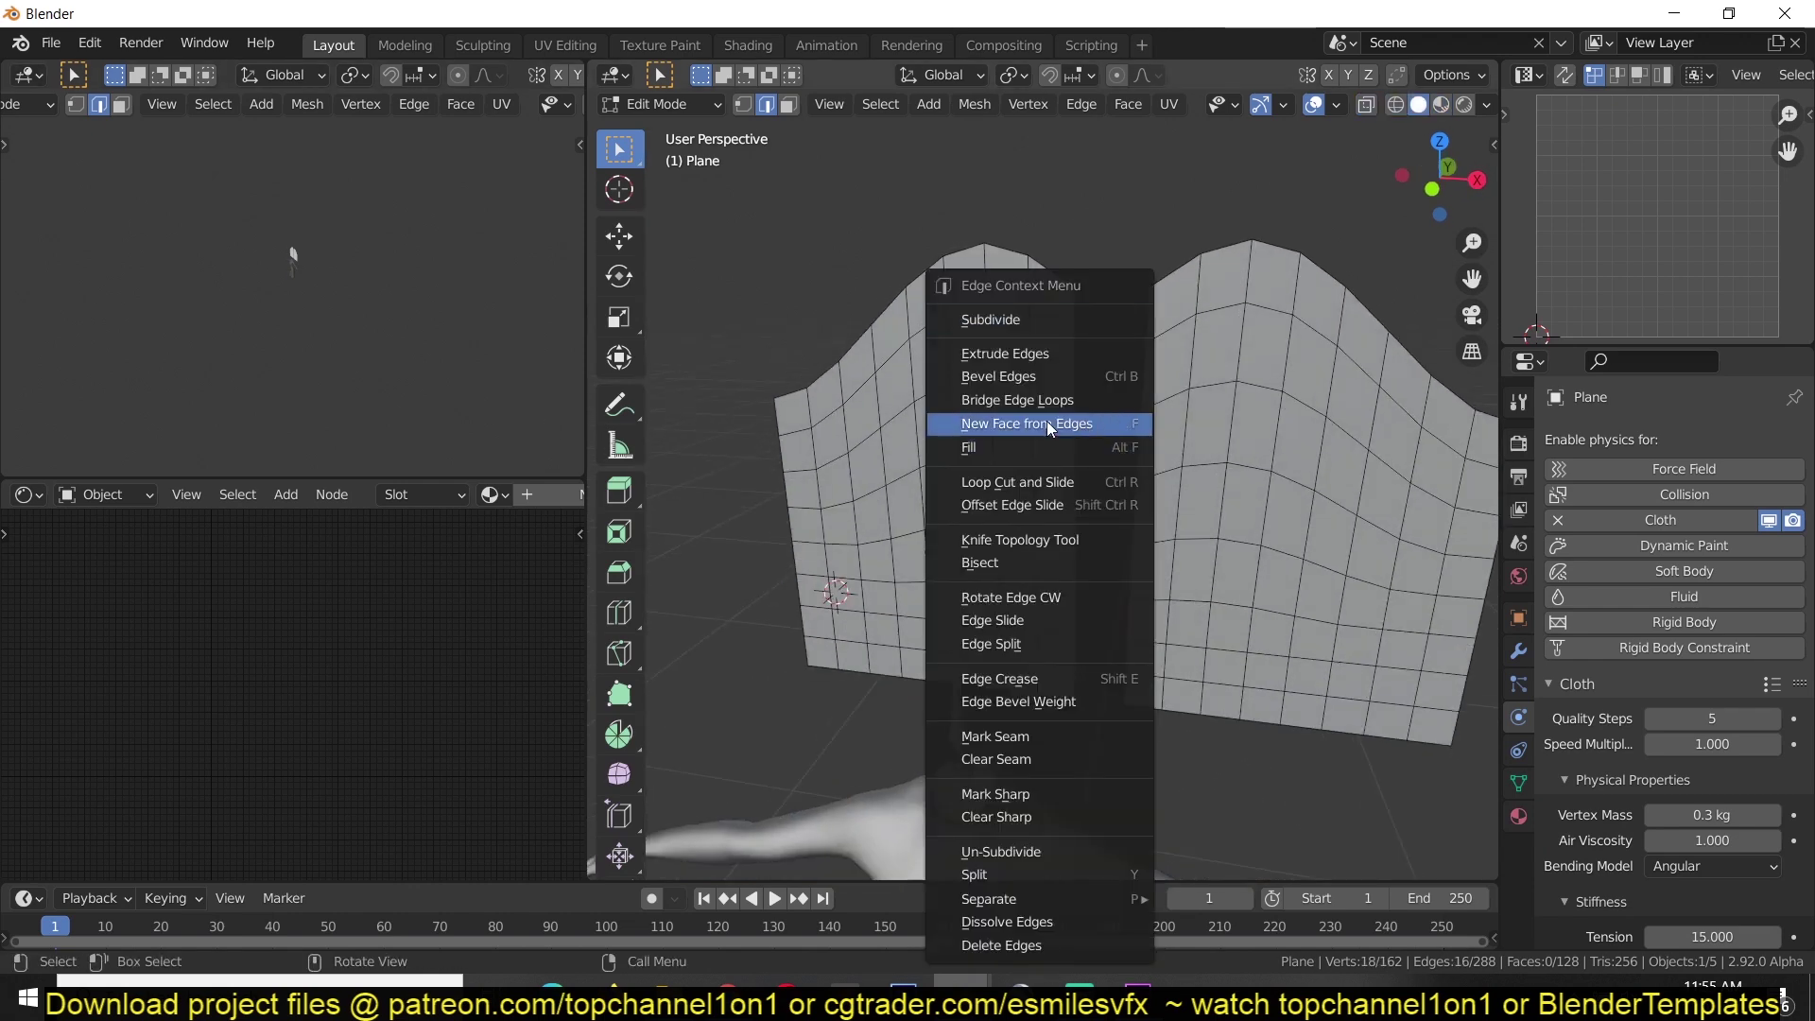
key(Escape)
right_click(1084, 333)
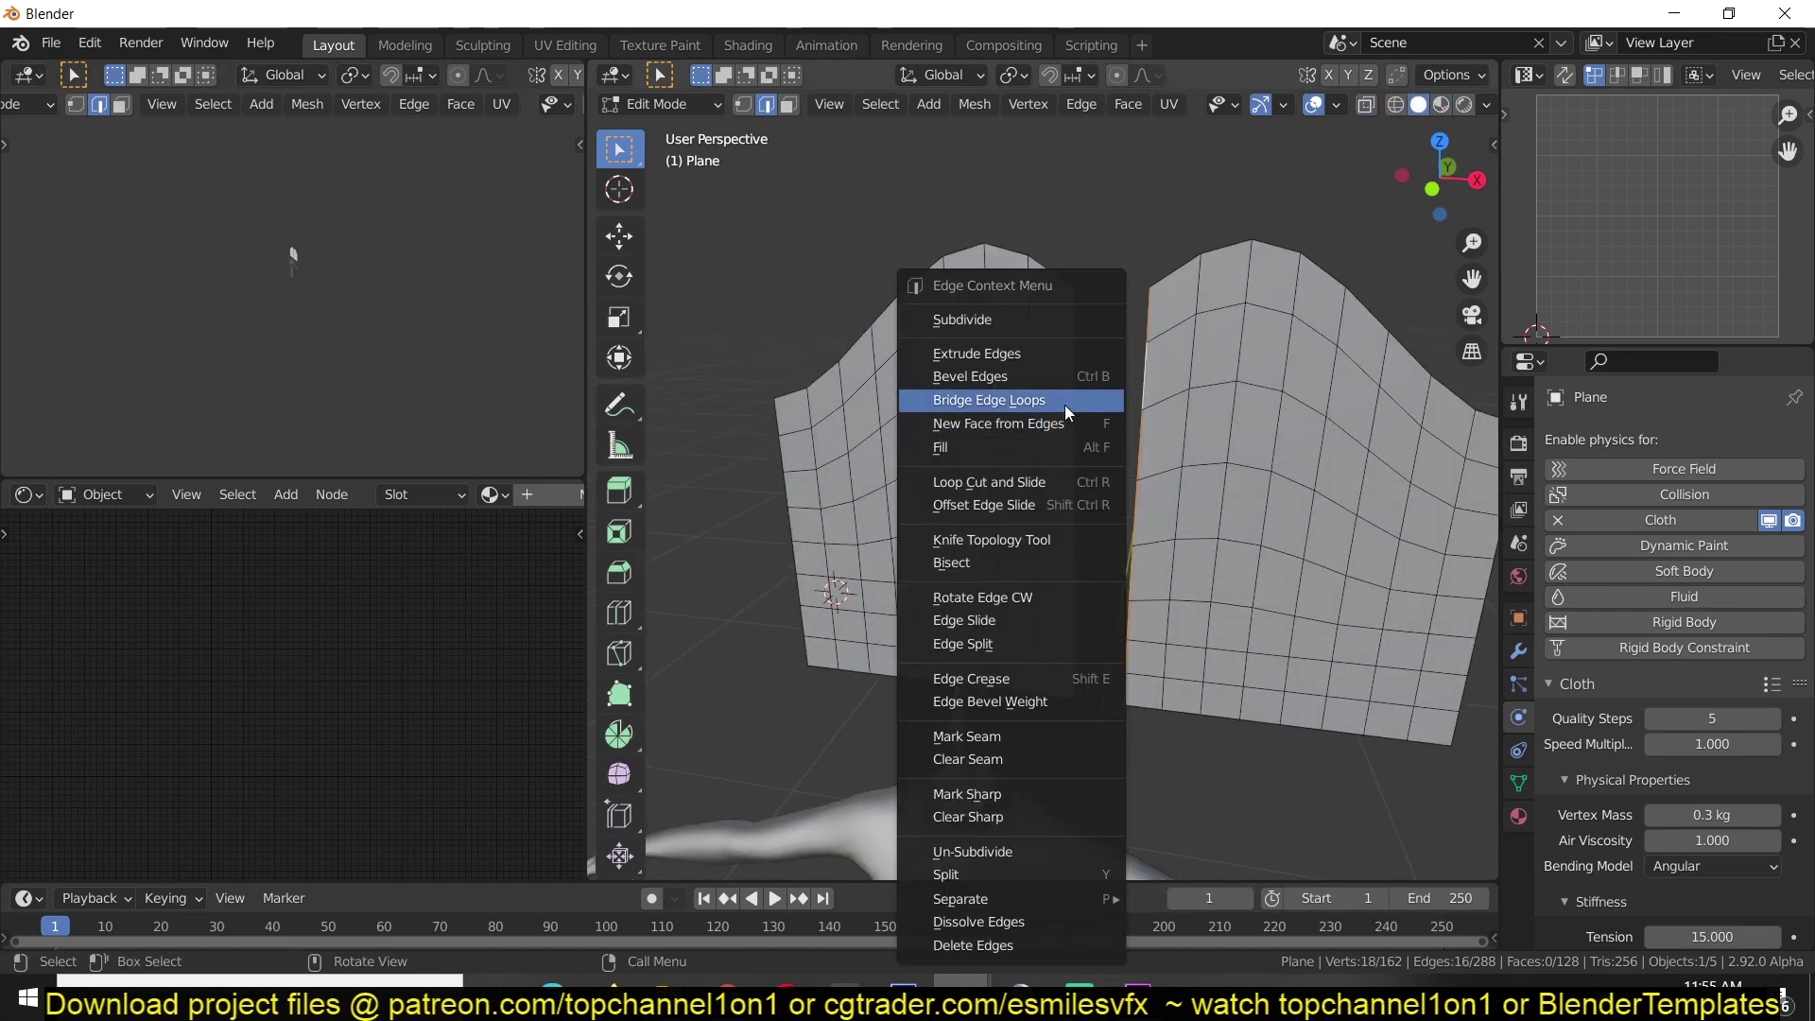
click(1109, 405)
key(x)
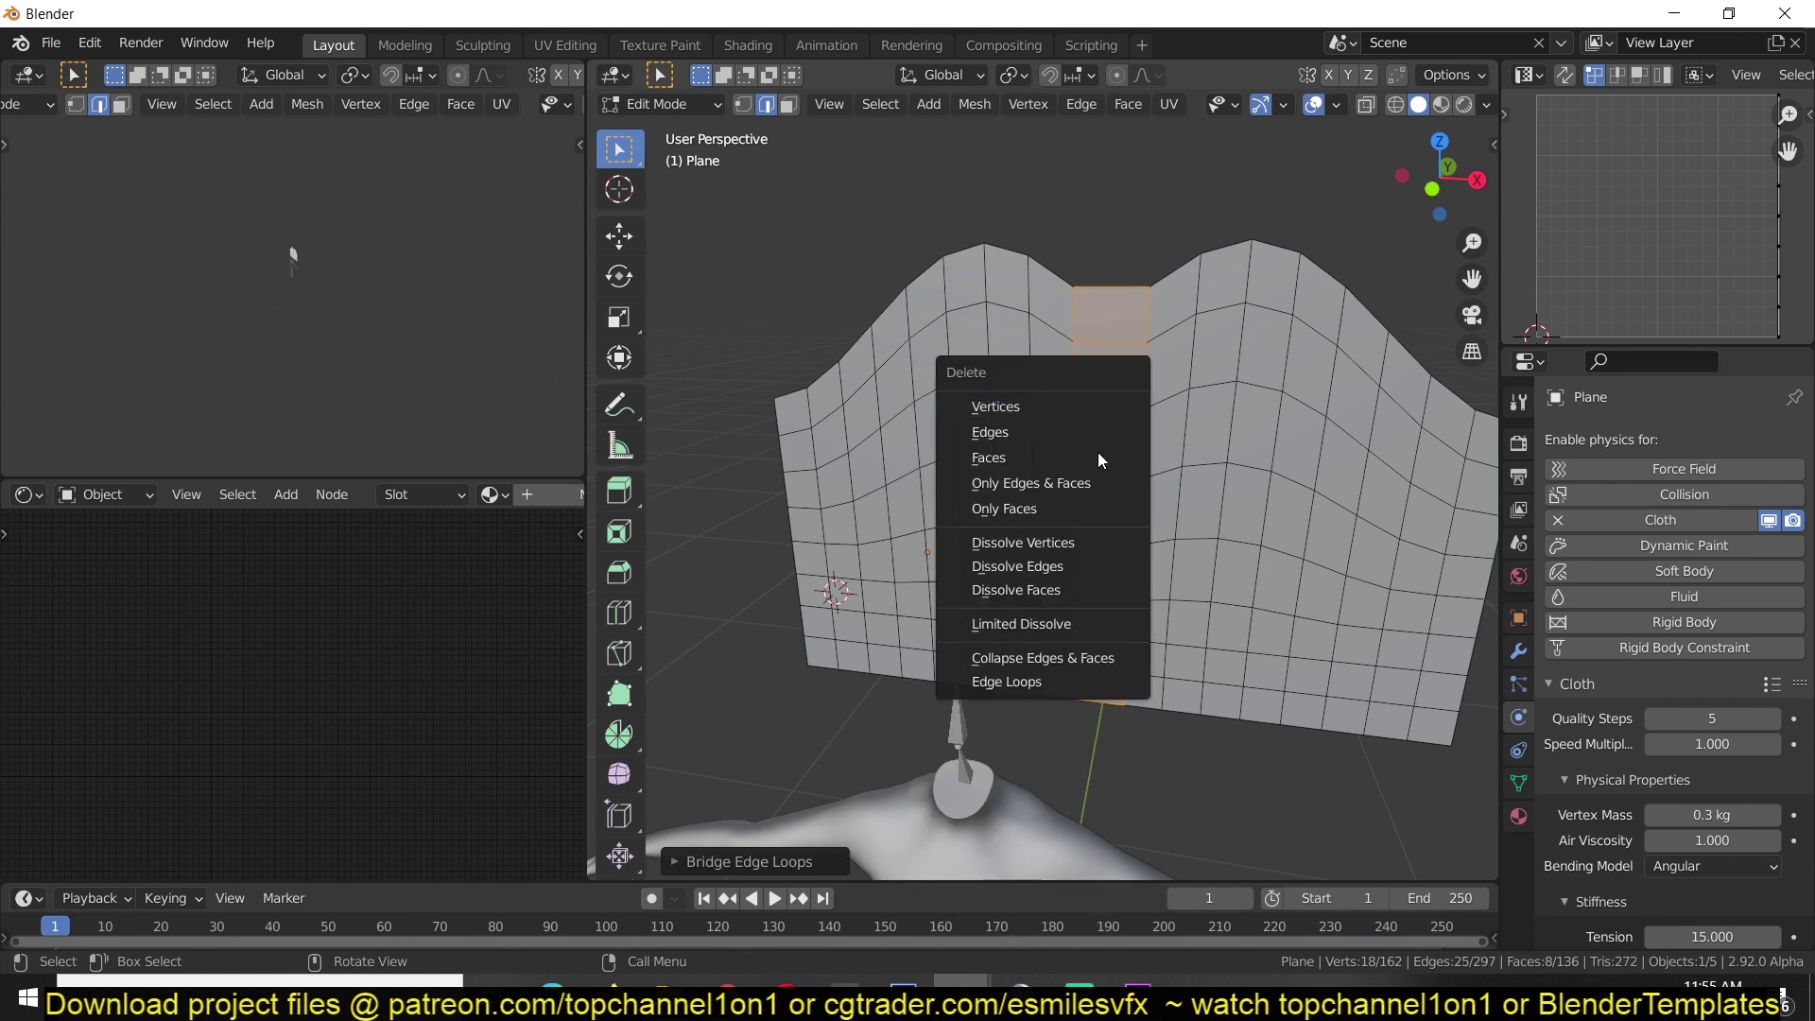
click(1087, 513)
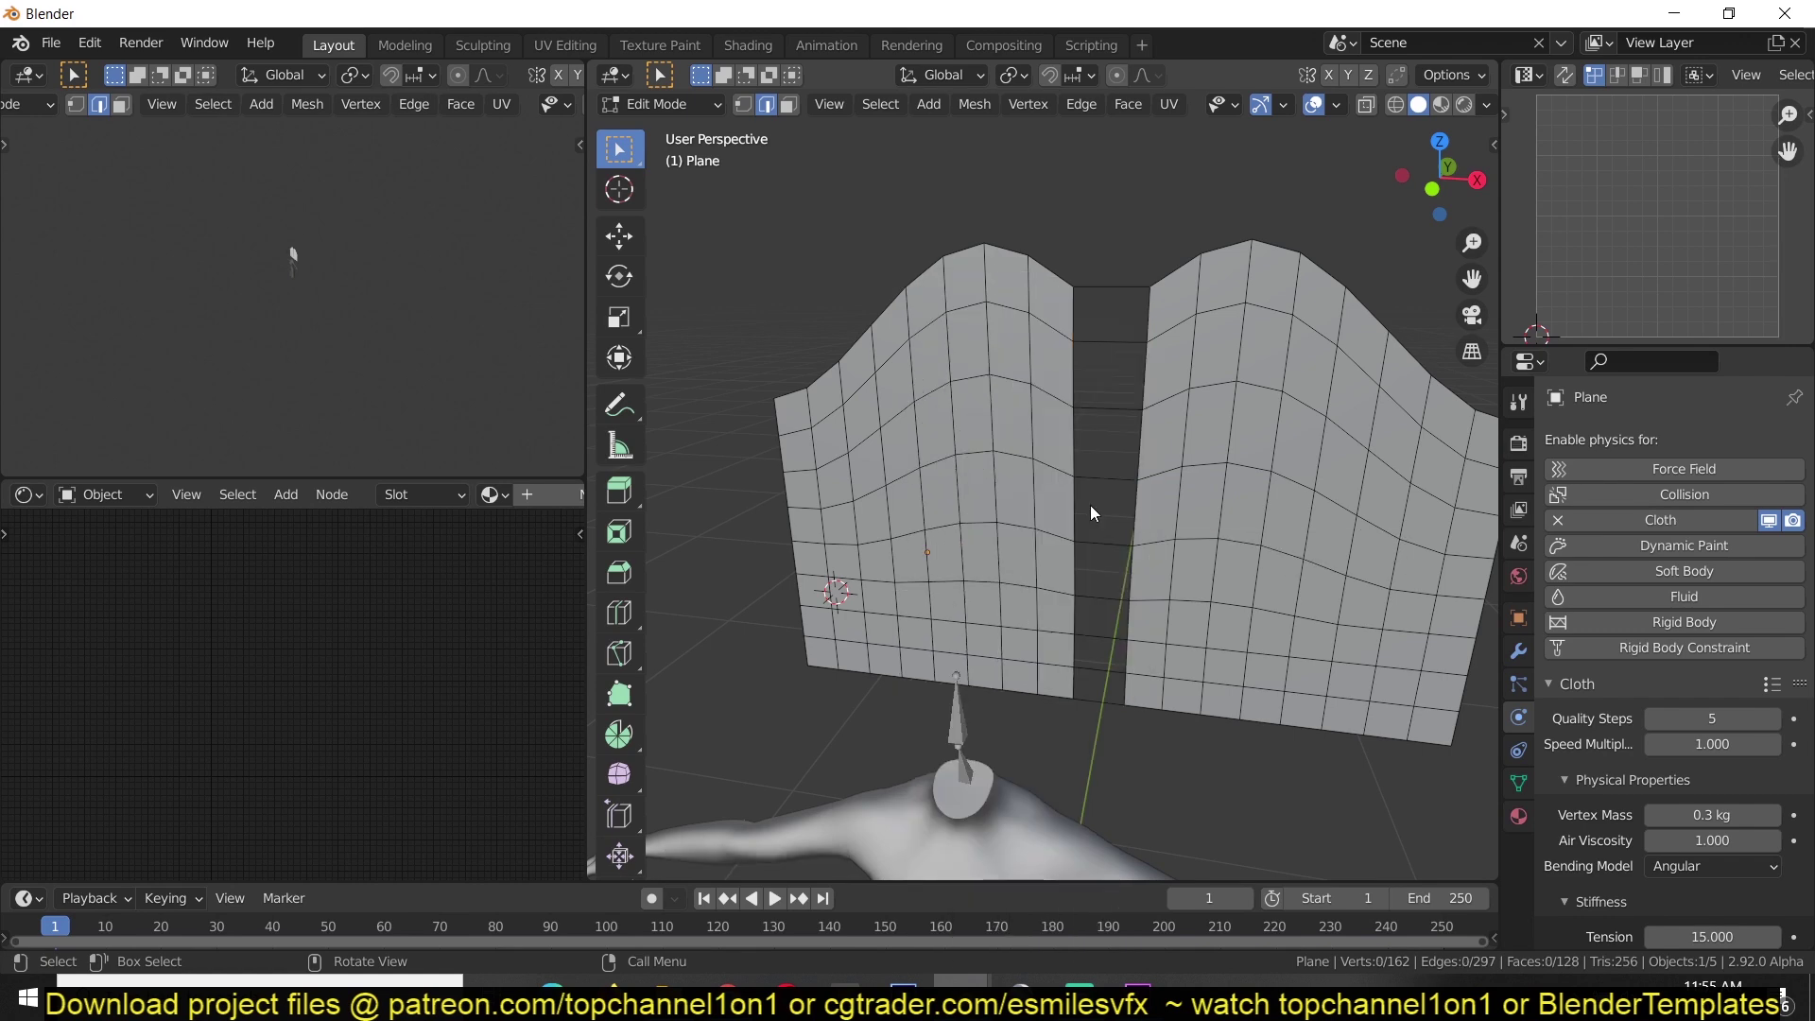
Leave mesh editing and enable Sewing in the pattern mesh's cloth shape settings.
key(Tab)
middle_drag(1141, 610, 921, 381)
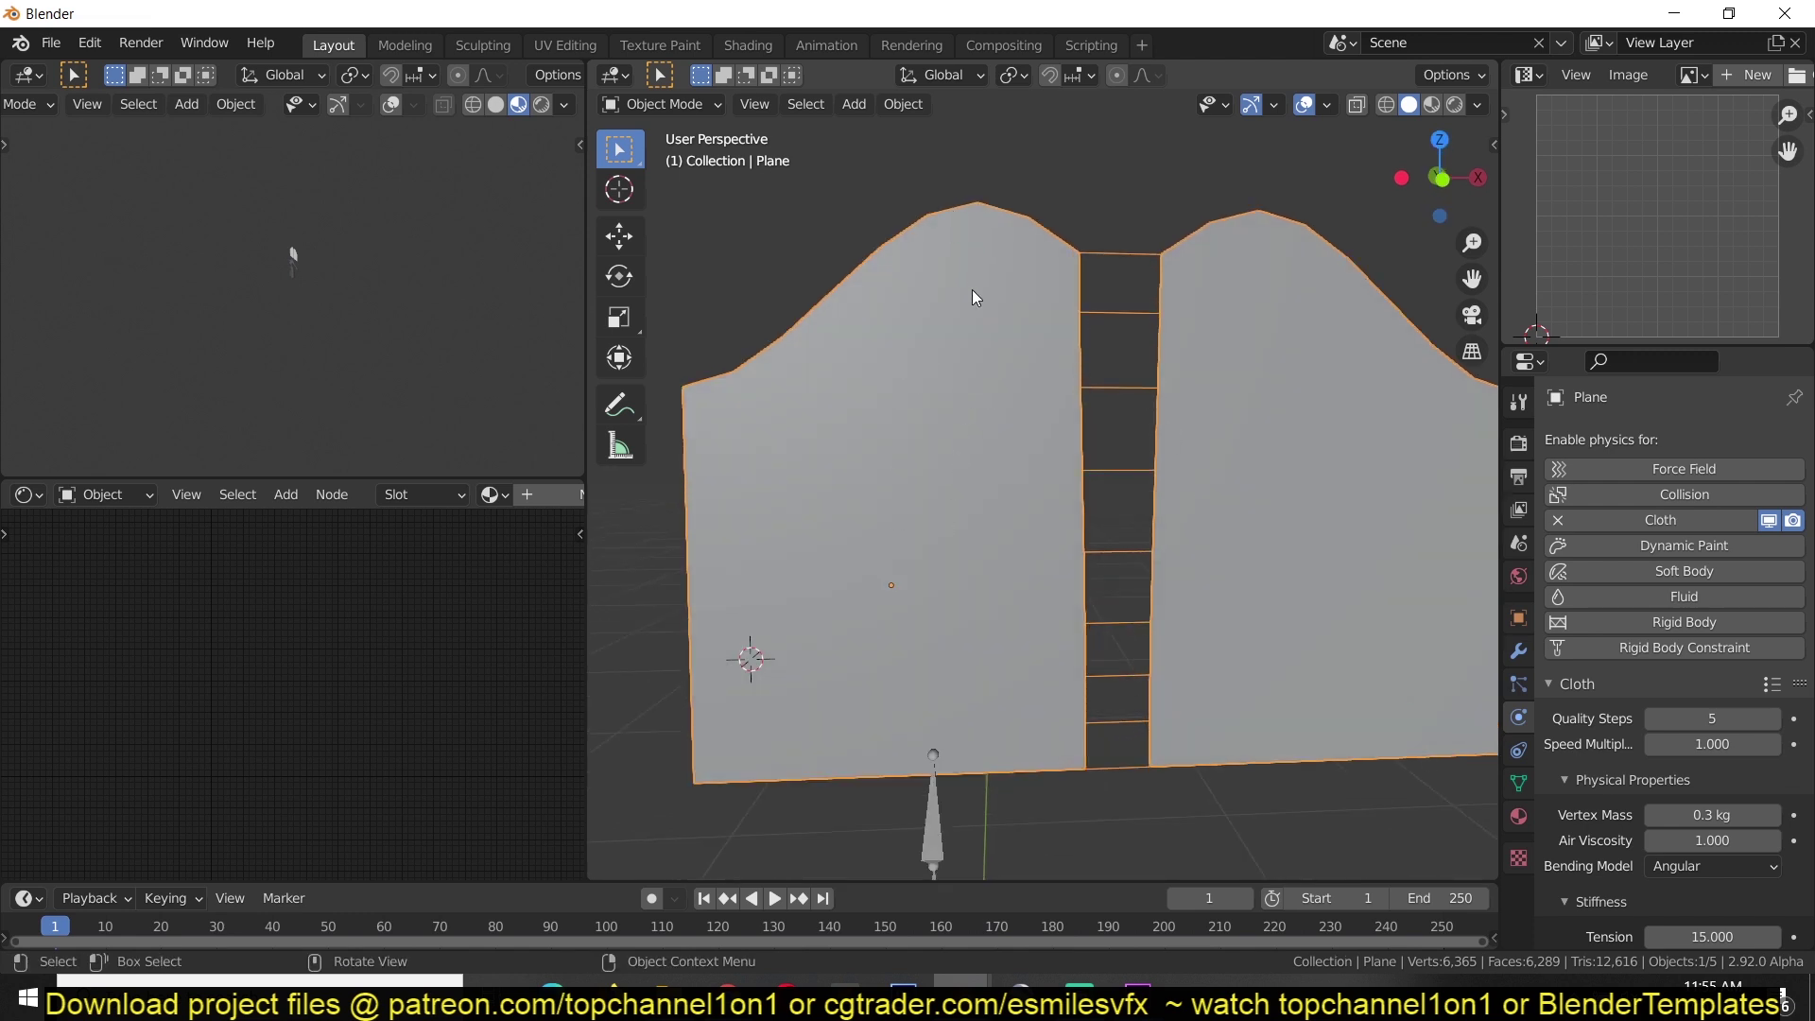
scroll(1594, 750, down, 15)
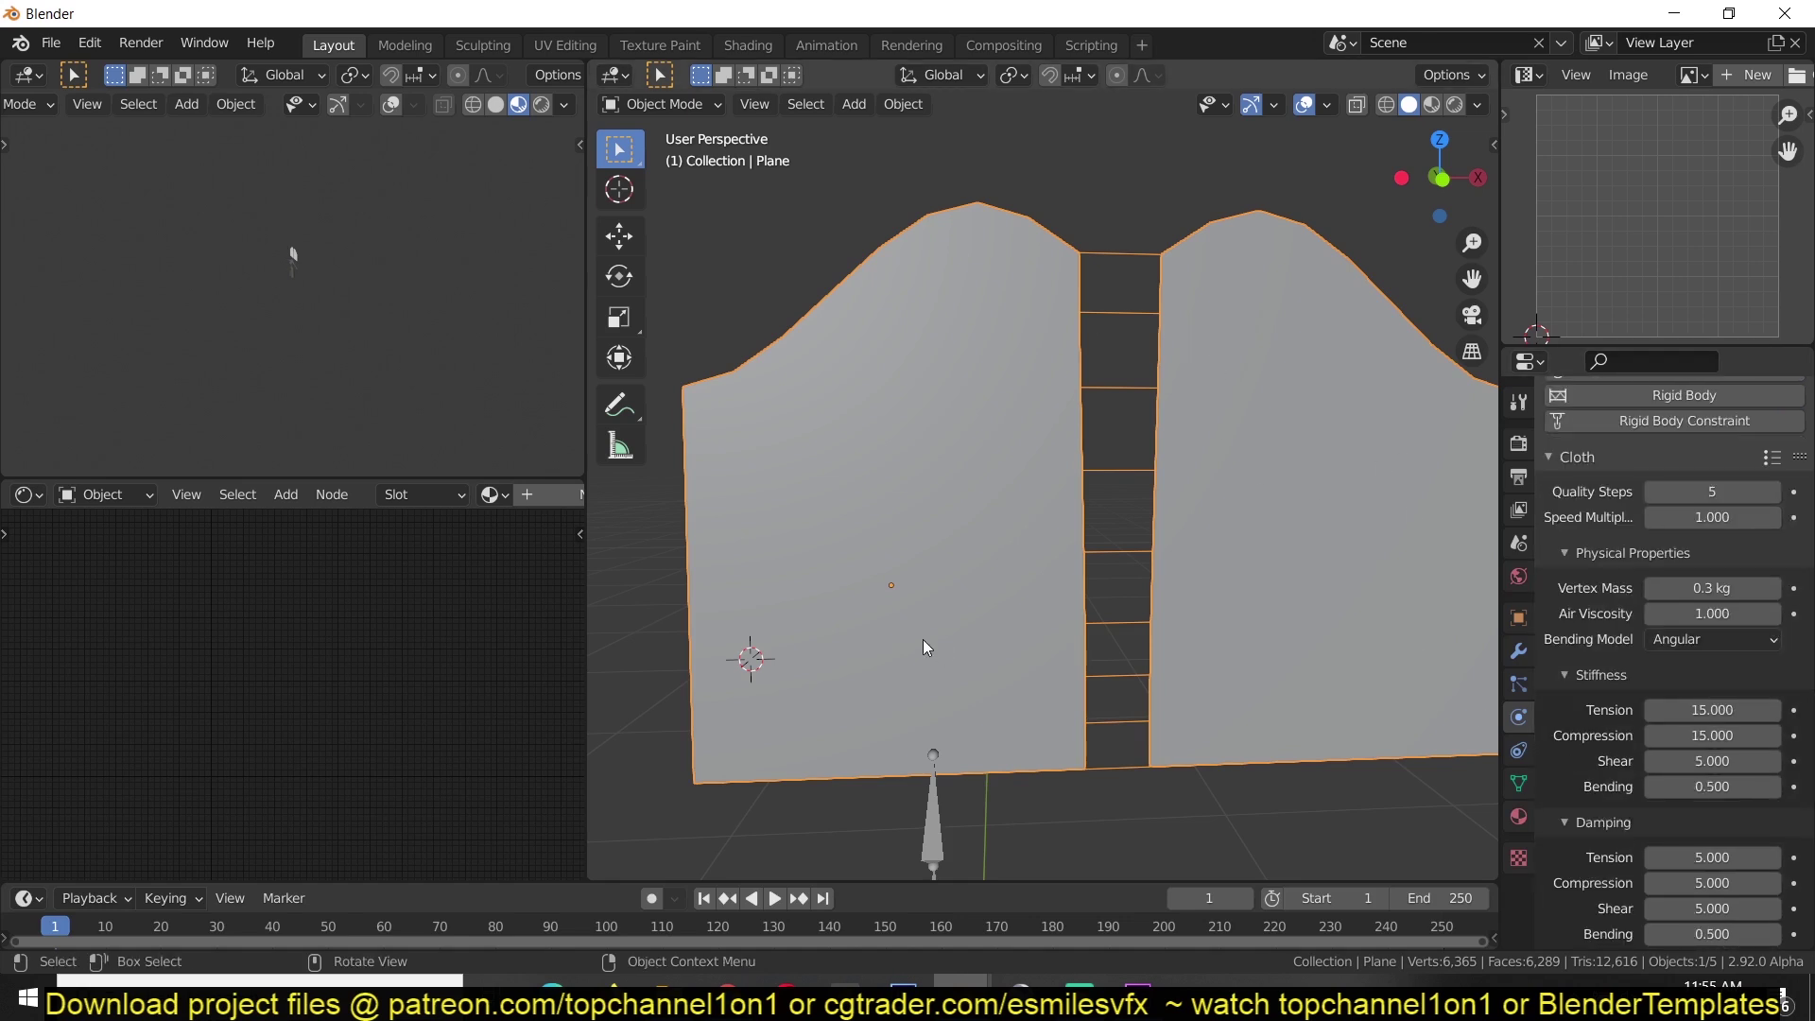
click(1594, 851)
scroll(1608, 851, down, 5)
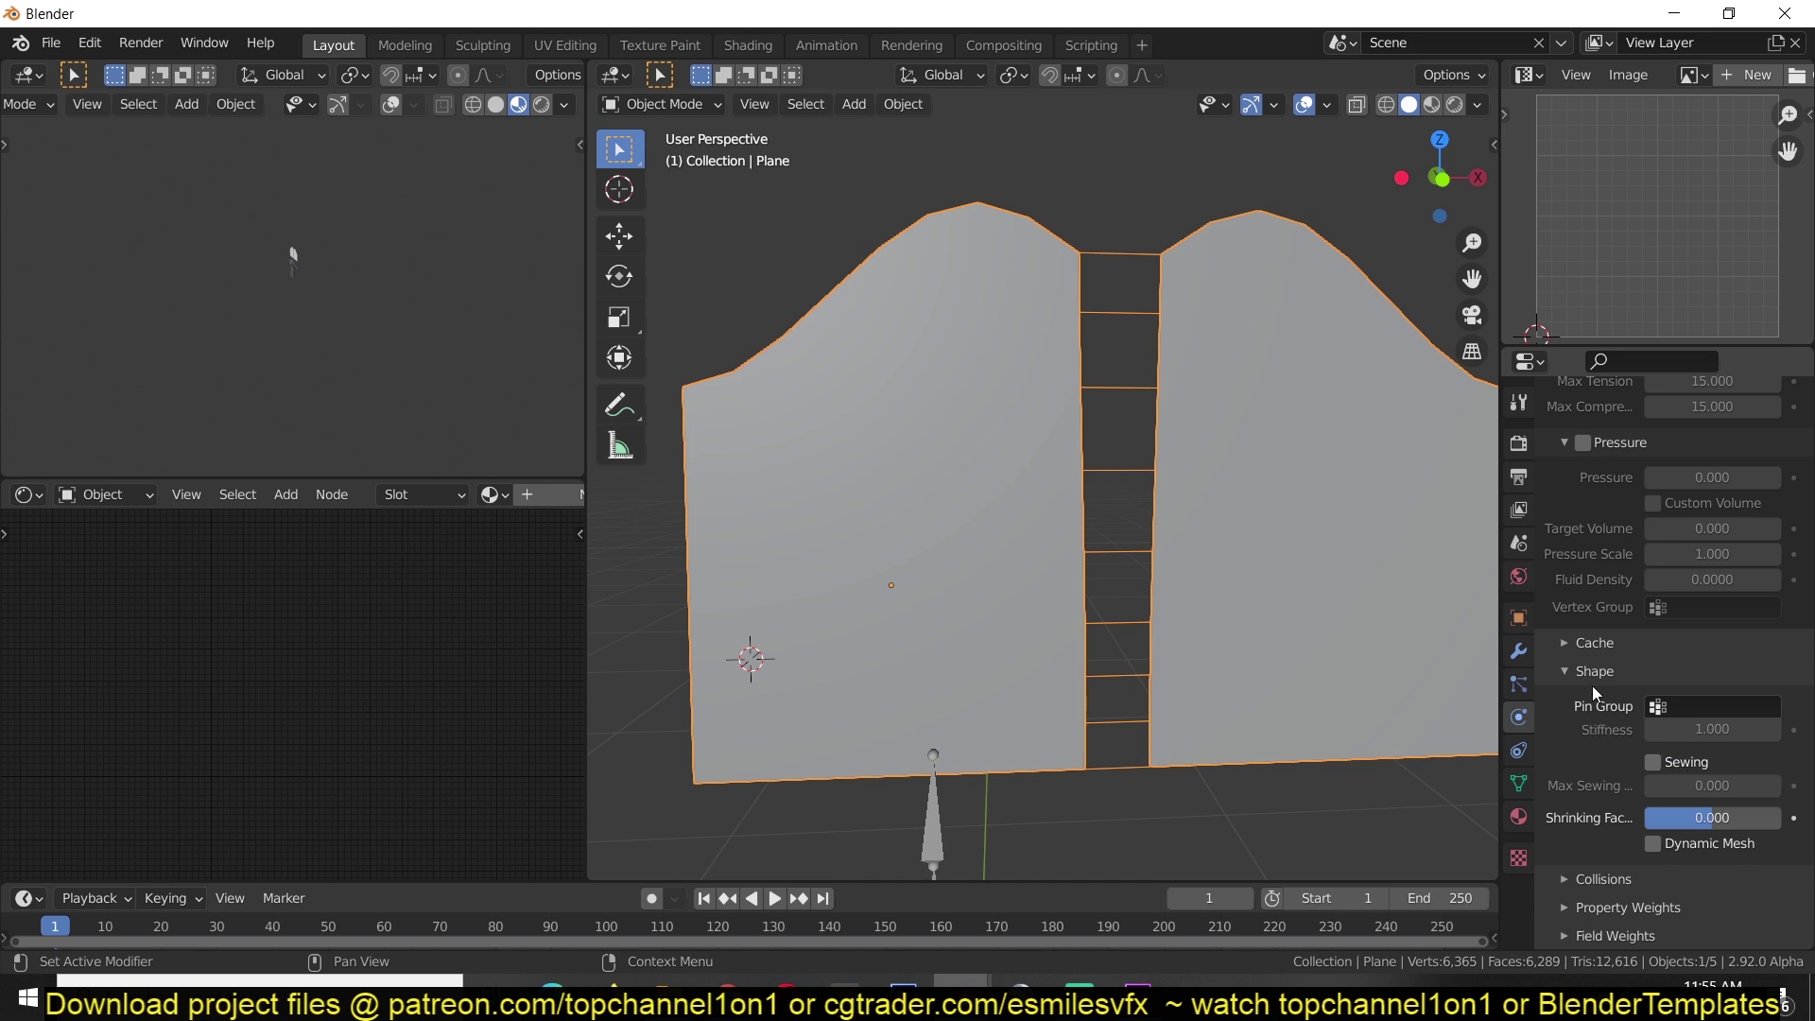
click(1654, 762)
Play the cloth simulation repeatedly from the start to examine how the sewing edges pull the two pieces together.
key(space)
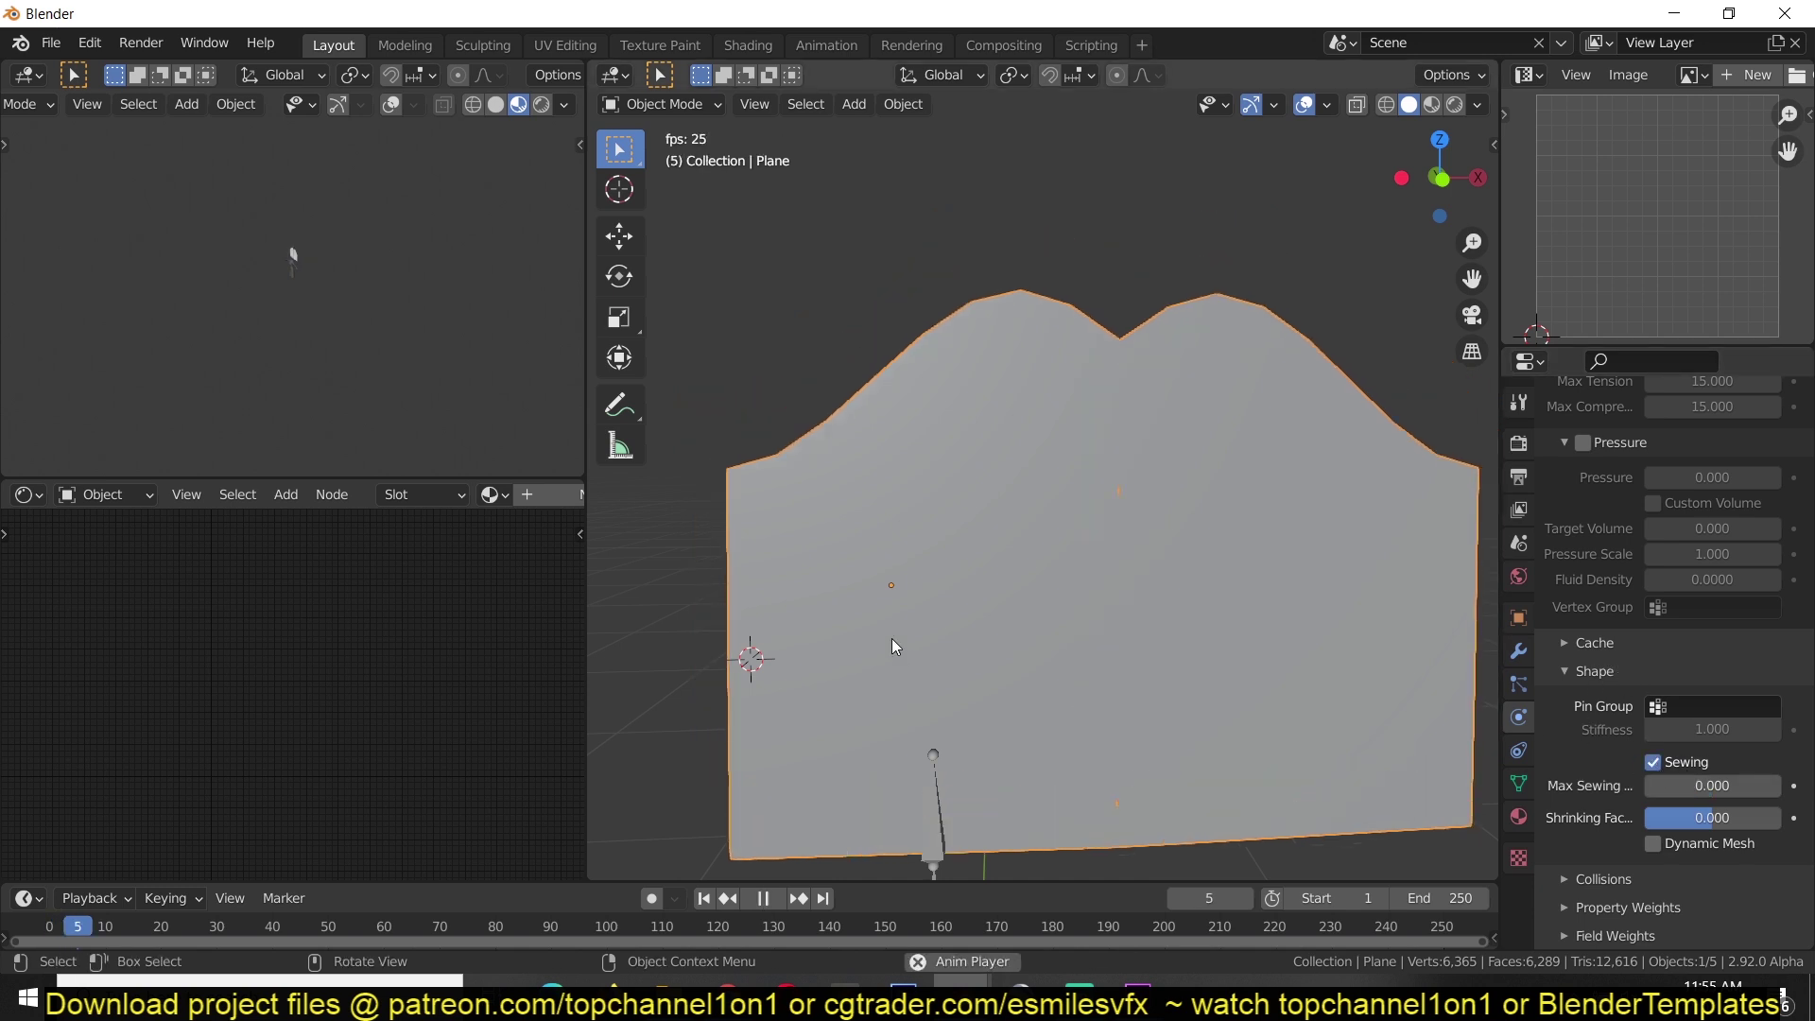
key(Escape)
scroll(893, 638, down, 2)
scroll(943, 632, down, 1)
key(space)
key(Escape)
key(space)
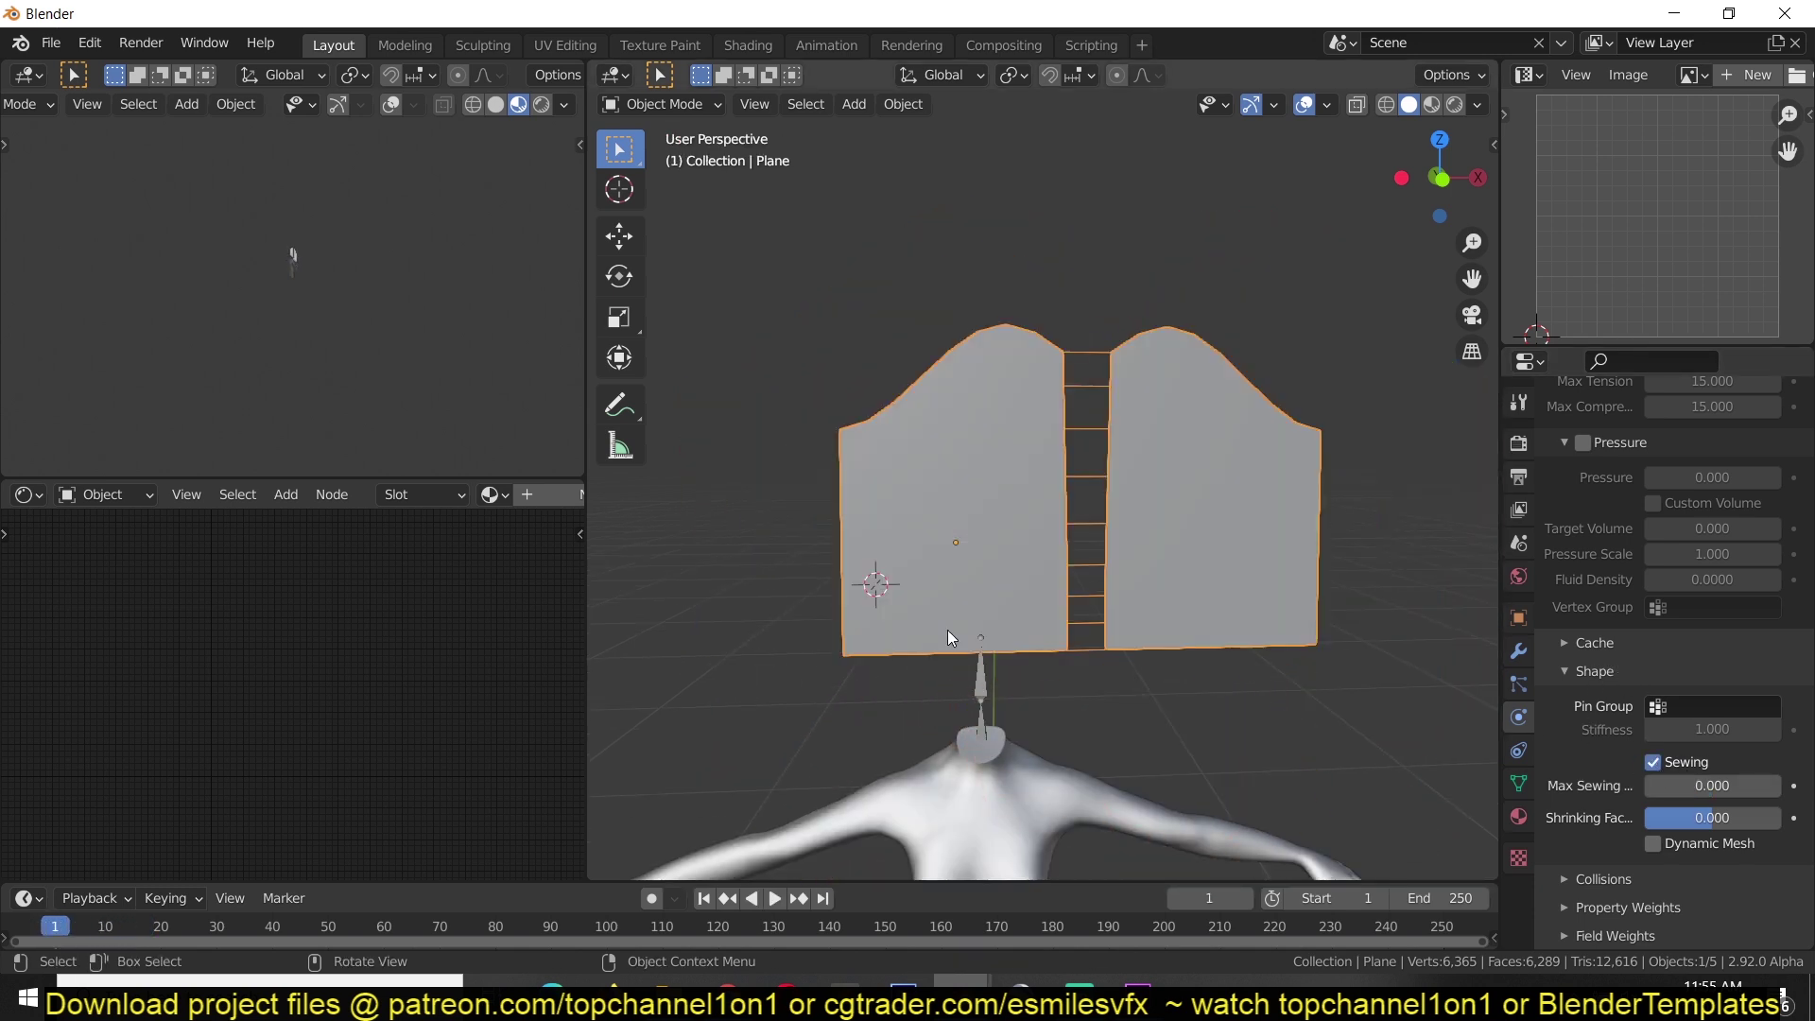
key(Escape)
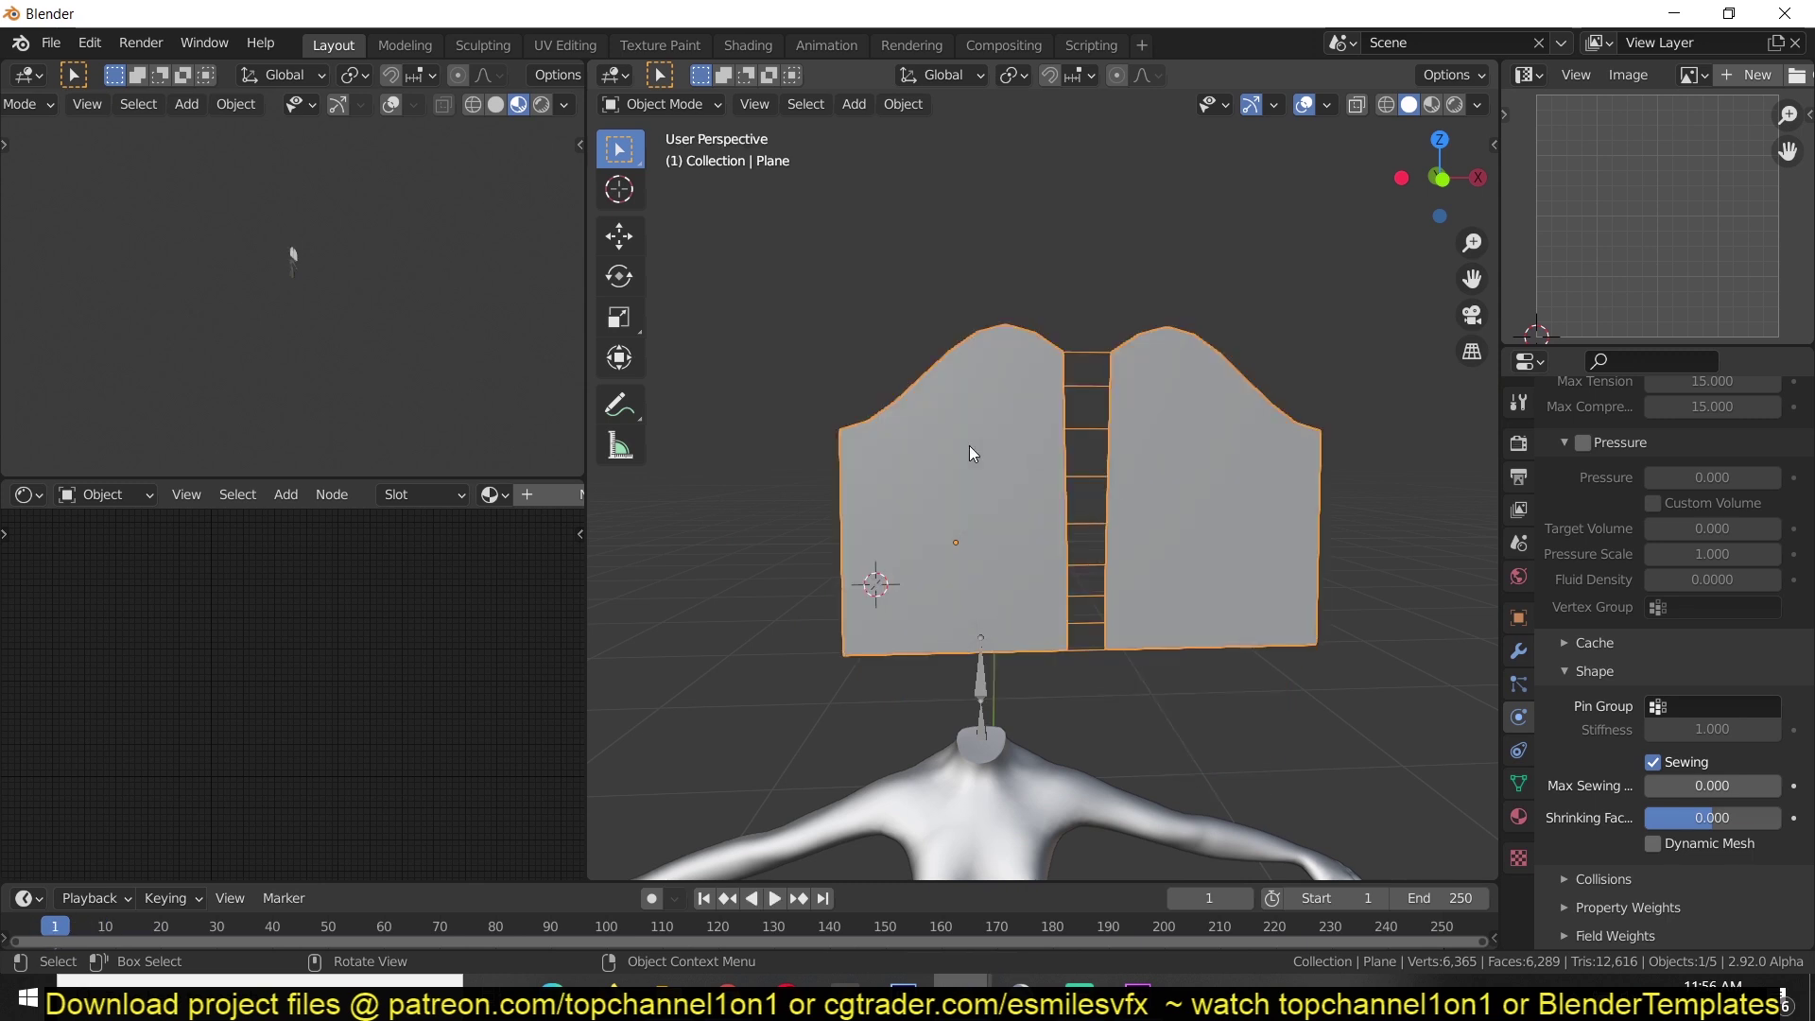
key(space)
key(Escape)
scroll(1175, 734, down, 1)
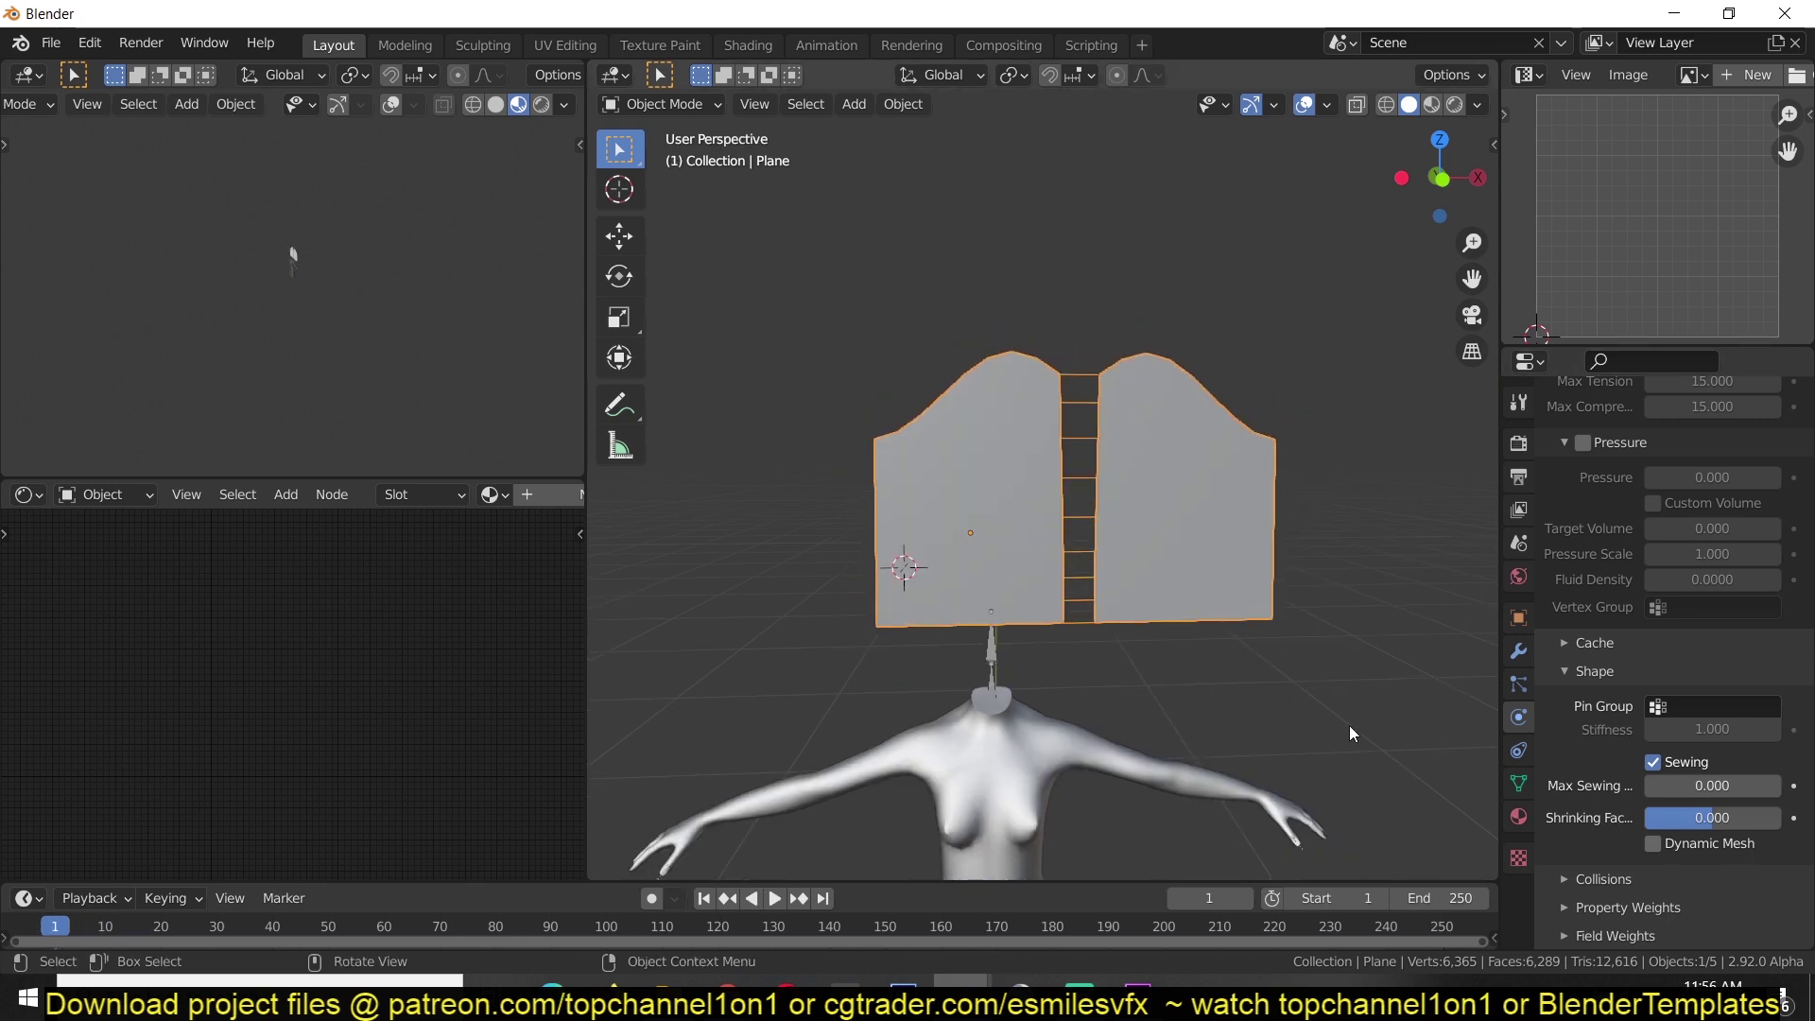
Set the cloth's gravity field weight to 0, enlarge the timeline and keyframe the value at frame 1.
click(1615, 935)
scroll(1619, 903, down, 5)
drag(1736, 771, 1581, 771)
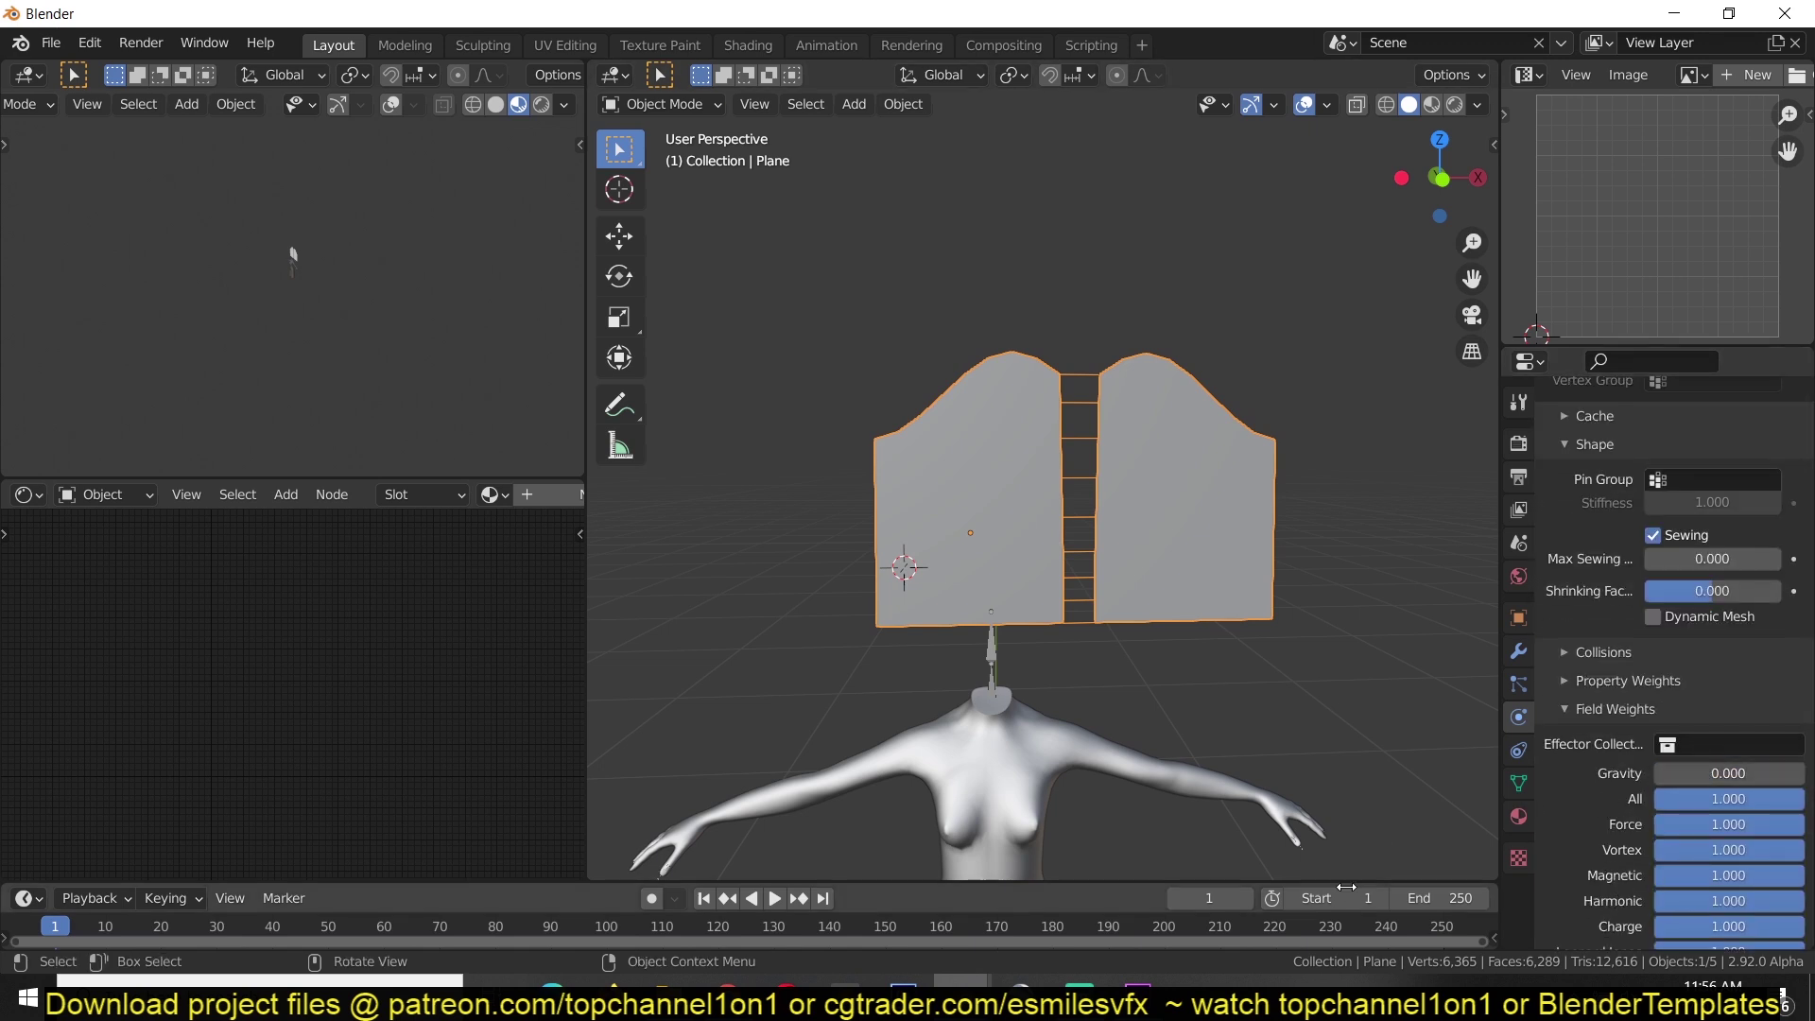
drag(1286, 882, 1347, 807)
key(i)
Play the simulation twice to check how the pieces sew together without gravity.
key(space)
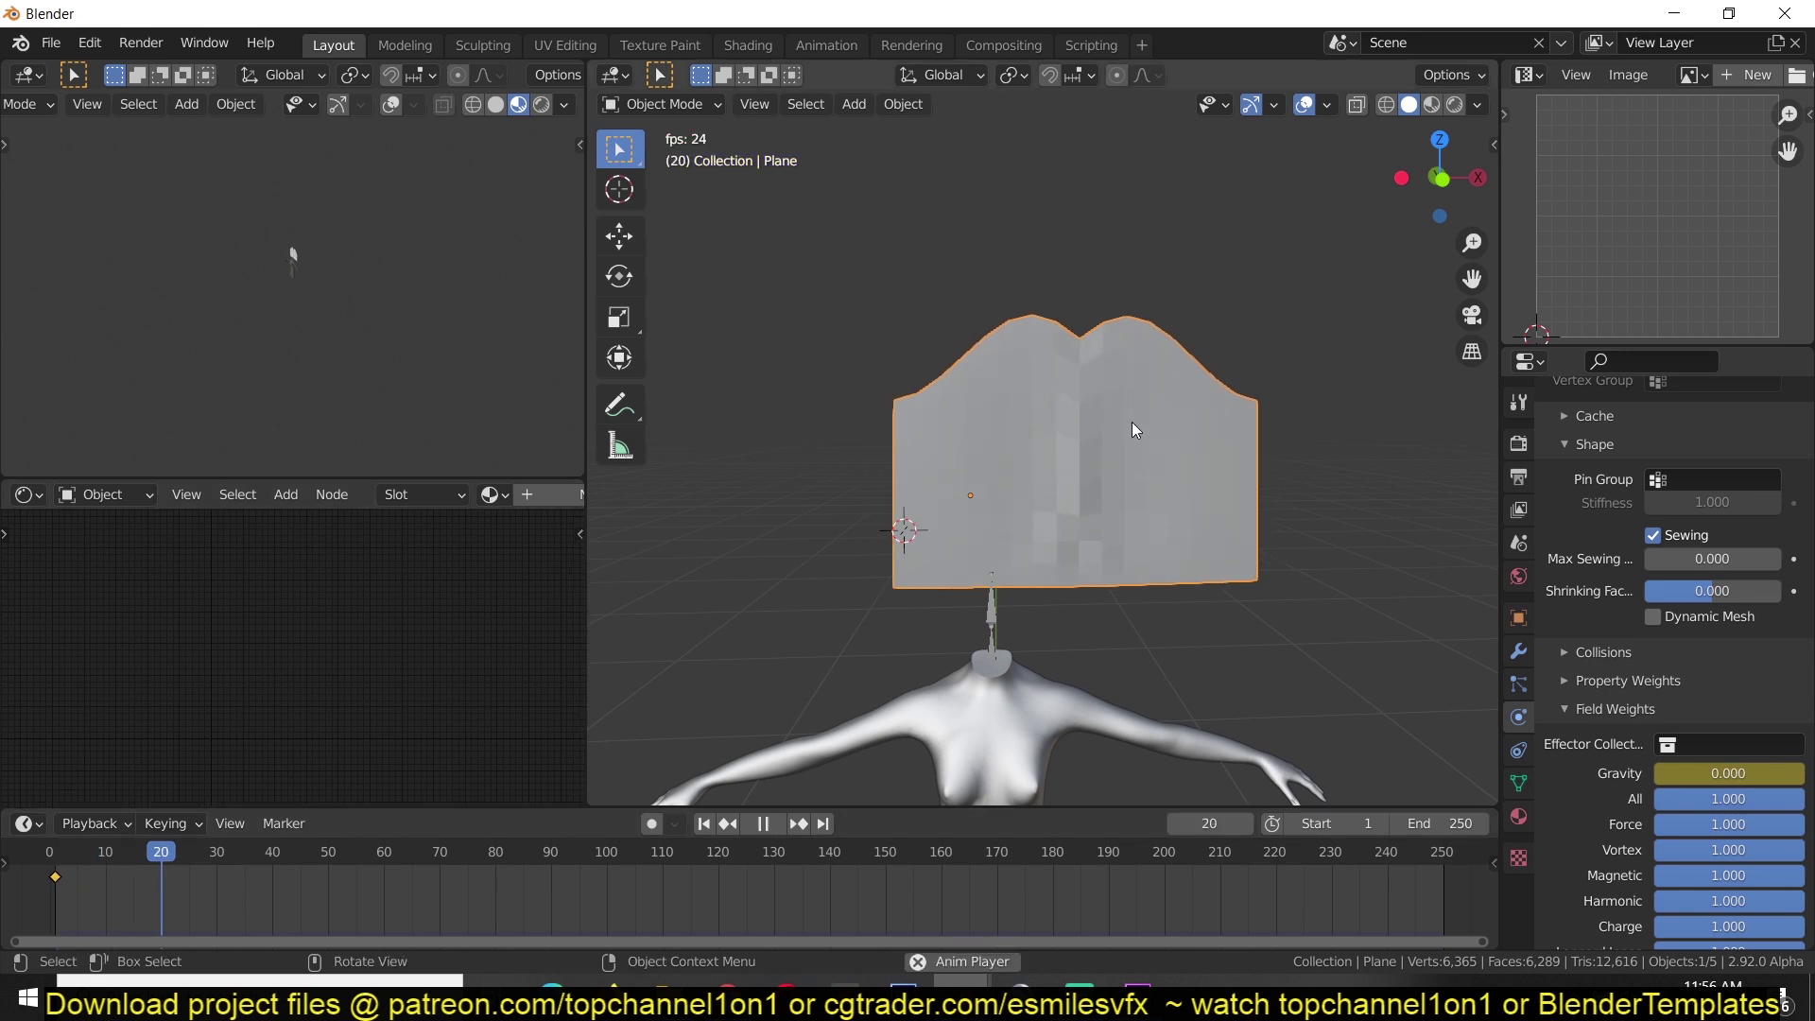
key(Escape)
key(space)
key(Escape)
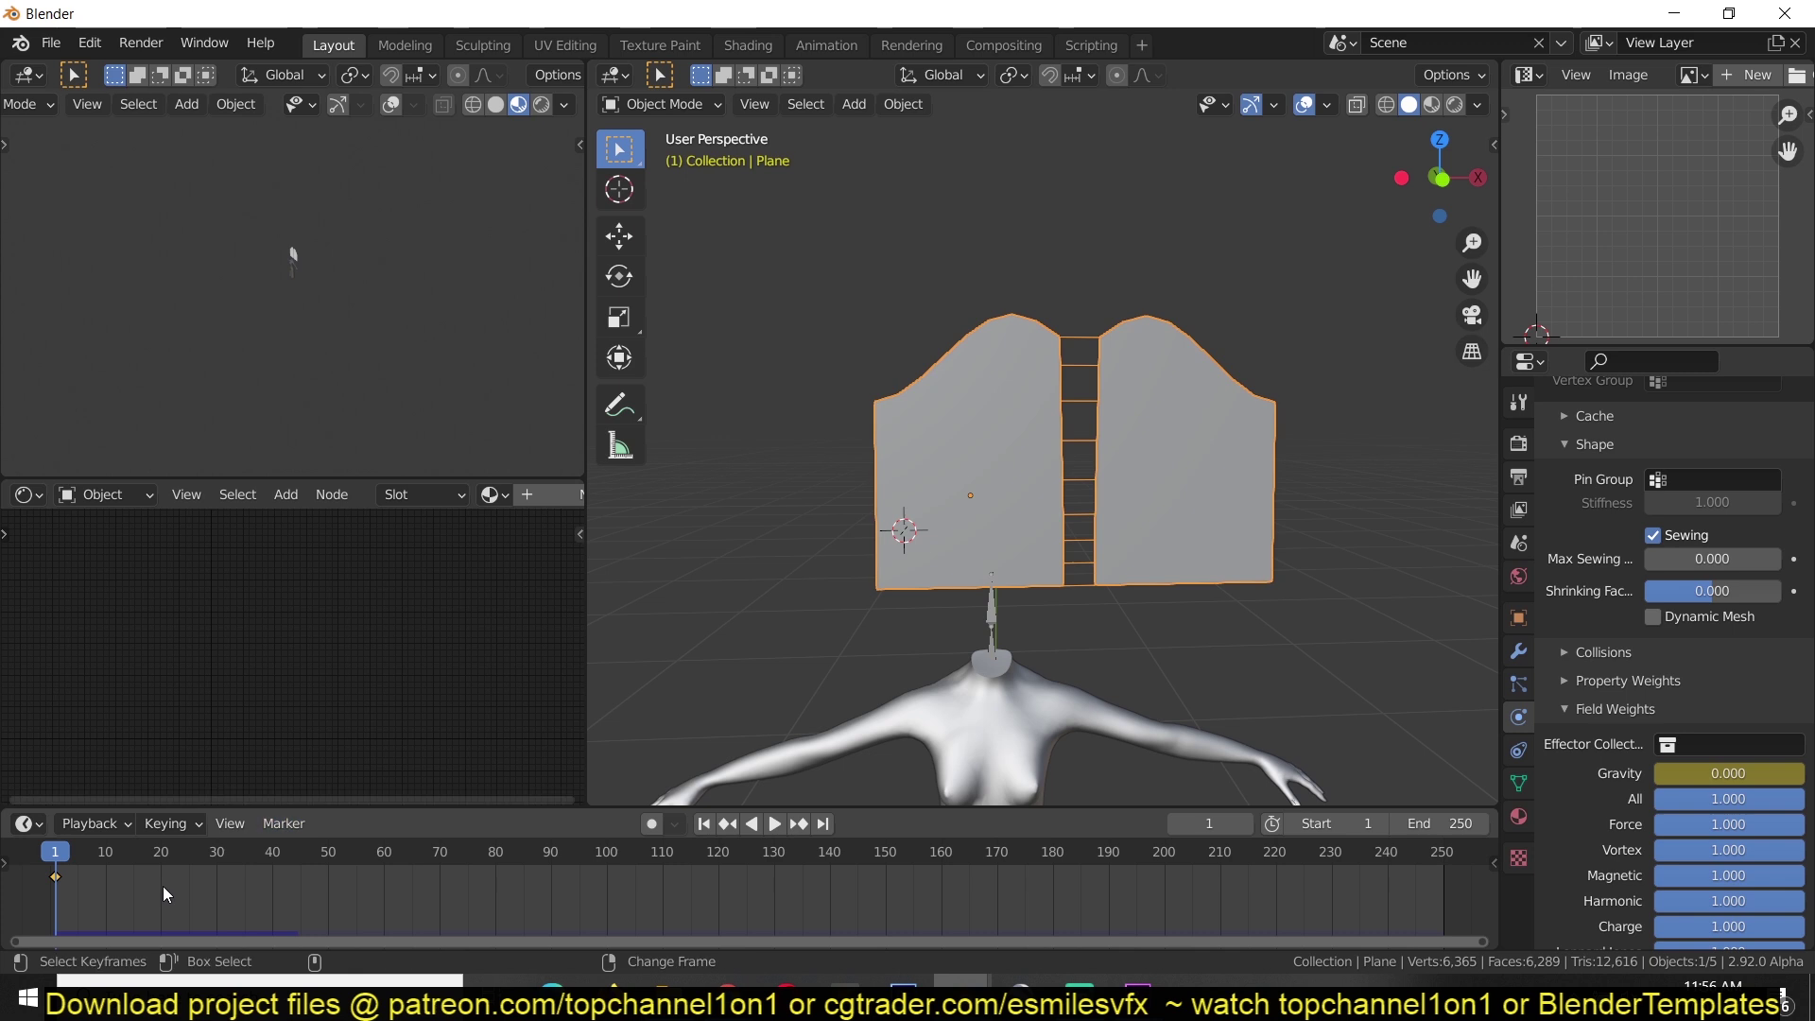
Move the zero-gravity keyframe to frame 20 and keyframe a gravity weight of 1 at frame 32.
shift+right_click(225, 888)
key(g)
click(242, 856)
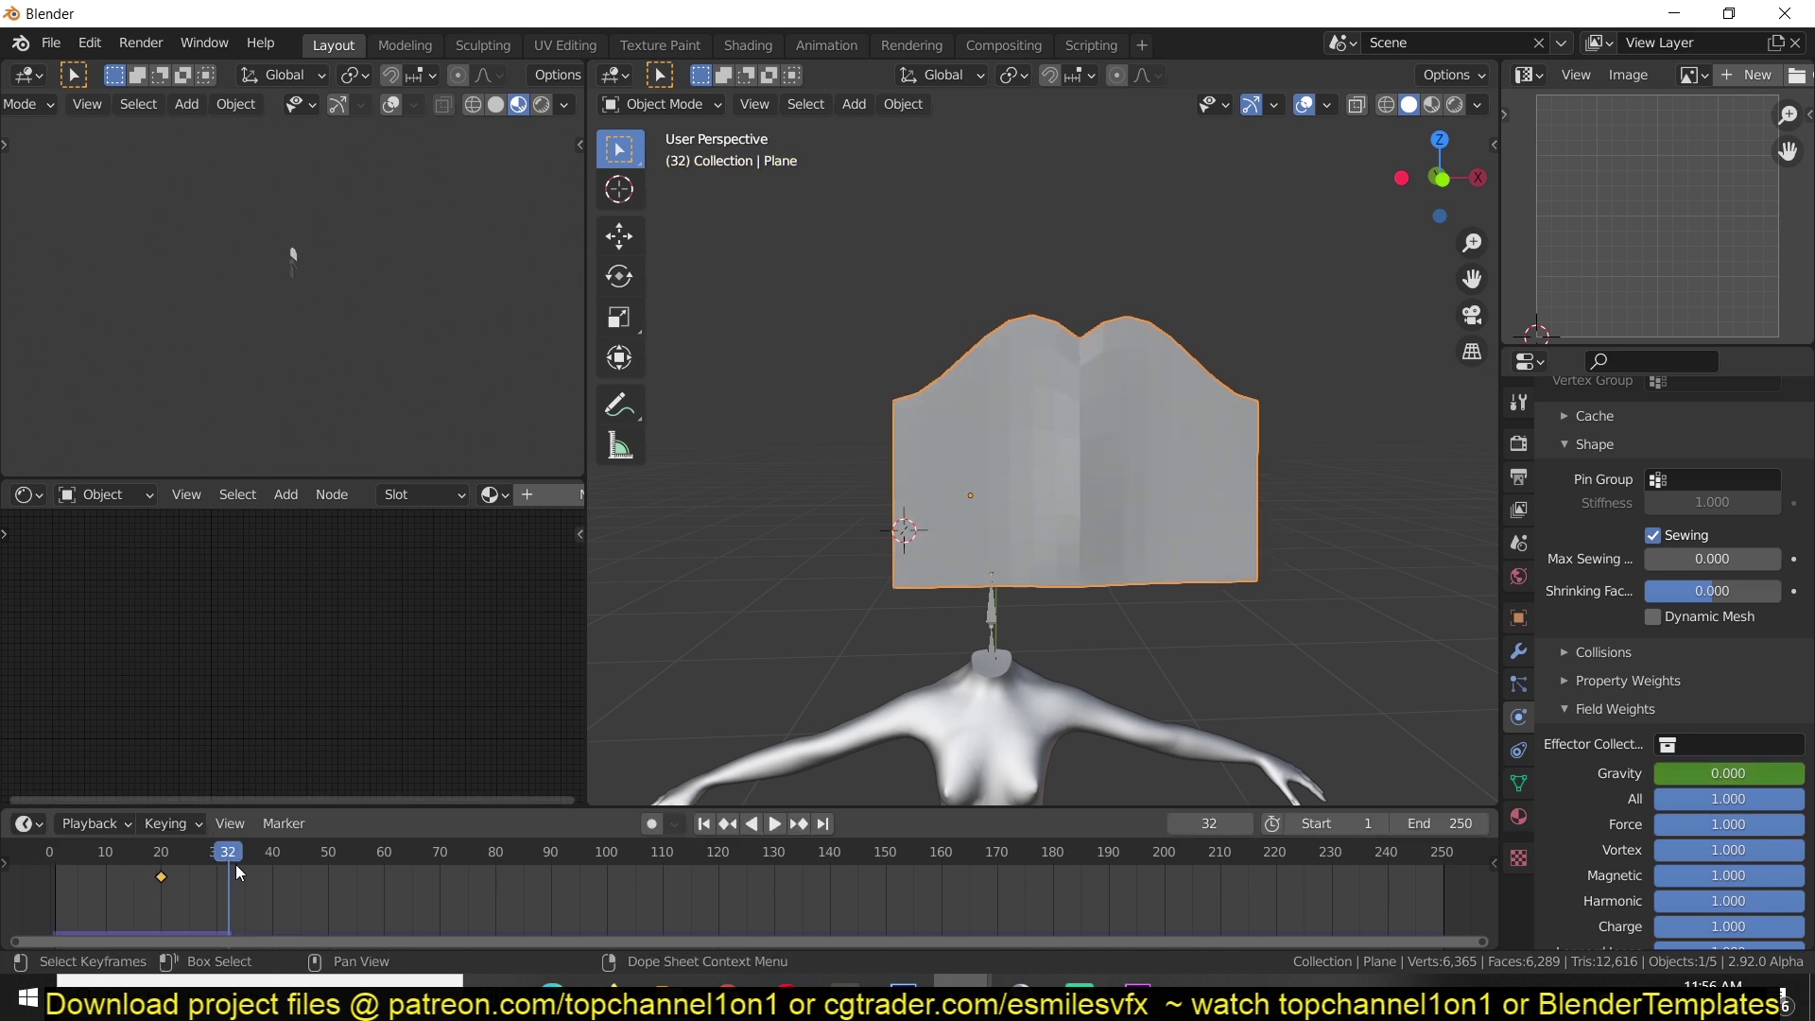
double_click(1787, 775)
text(1)
key(Return)
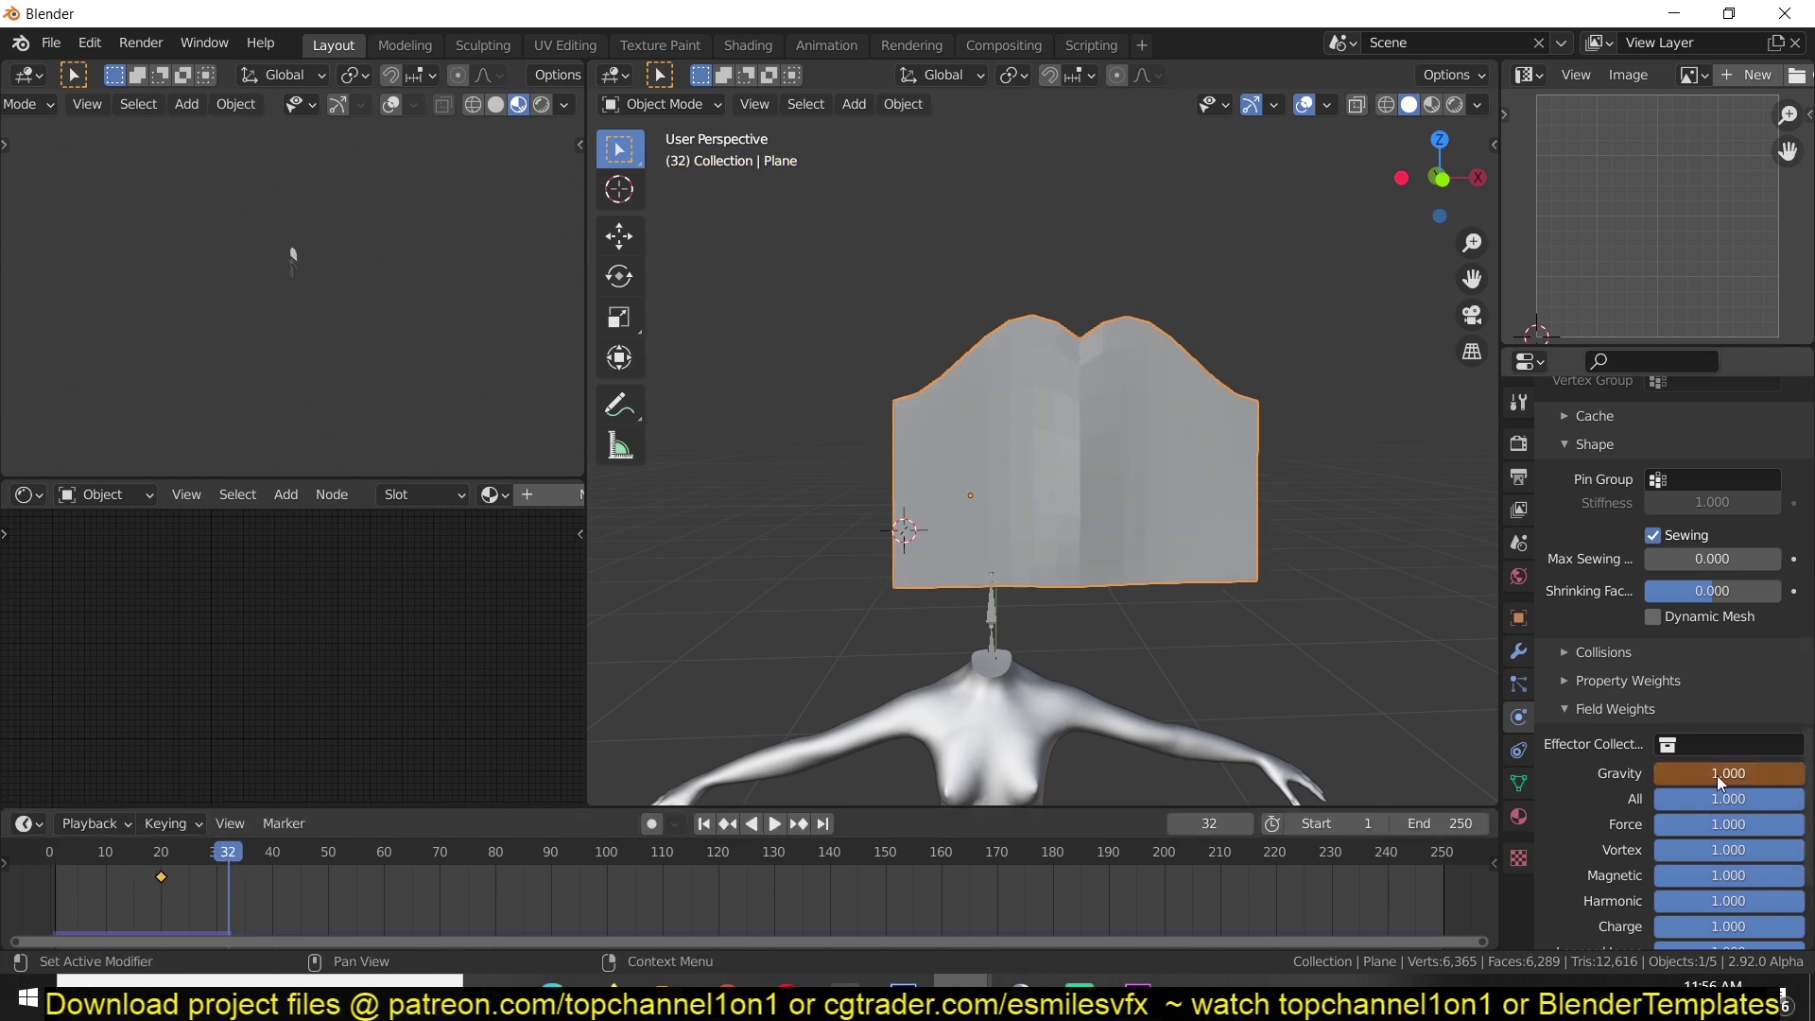
key(i)
Replay the simulation from the start at an angled view to check the animated gravity on the pattern above the body.
key(shift+Left)
middle_drag(1109, 581, 1026, 665)
click(1010, 621)
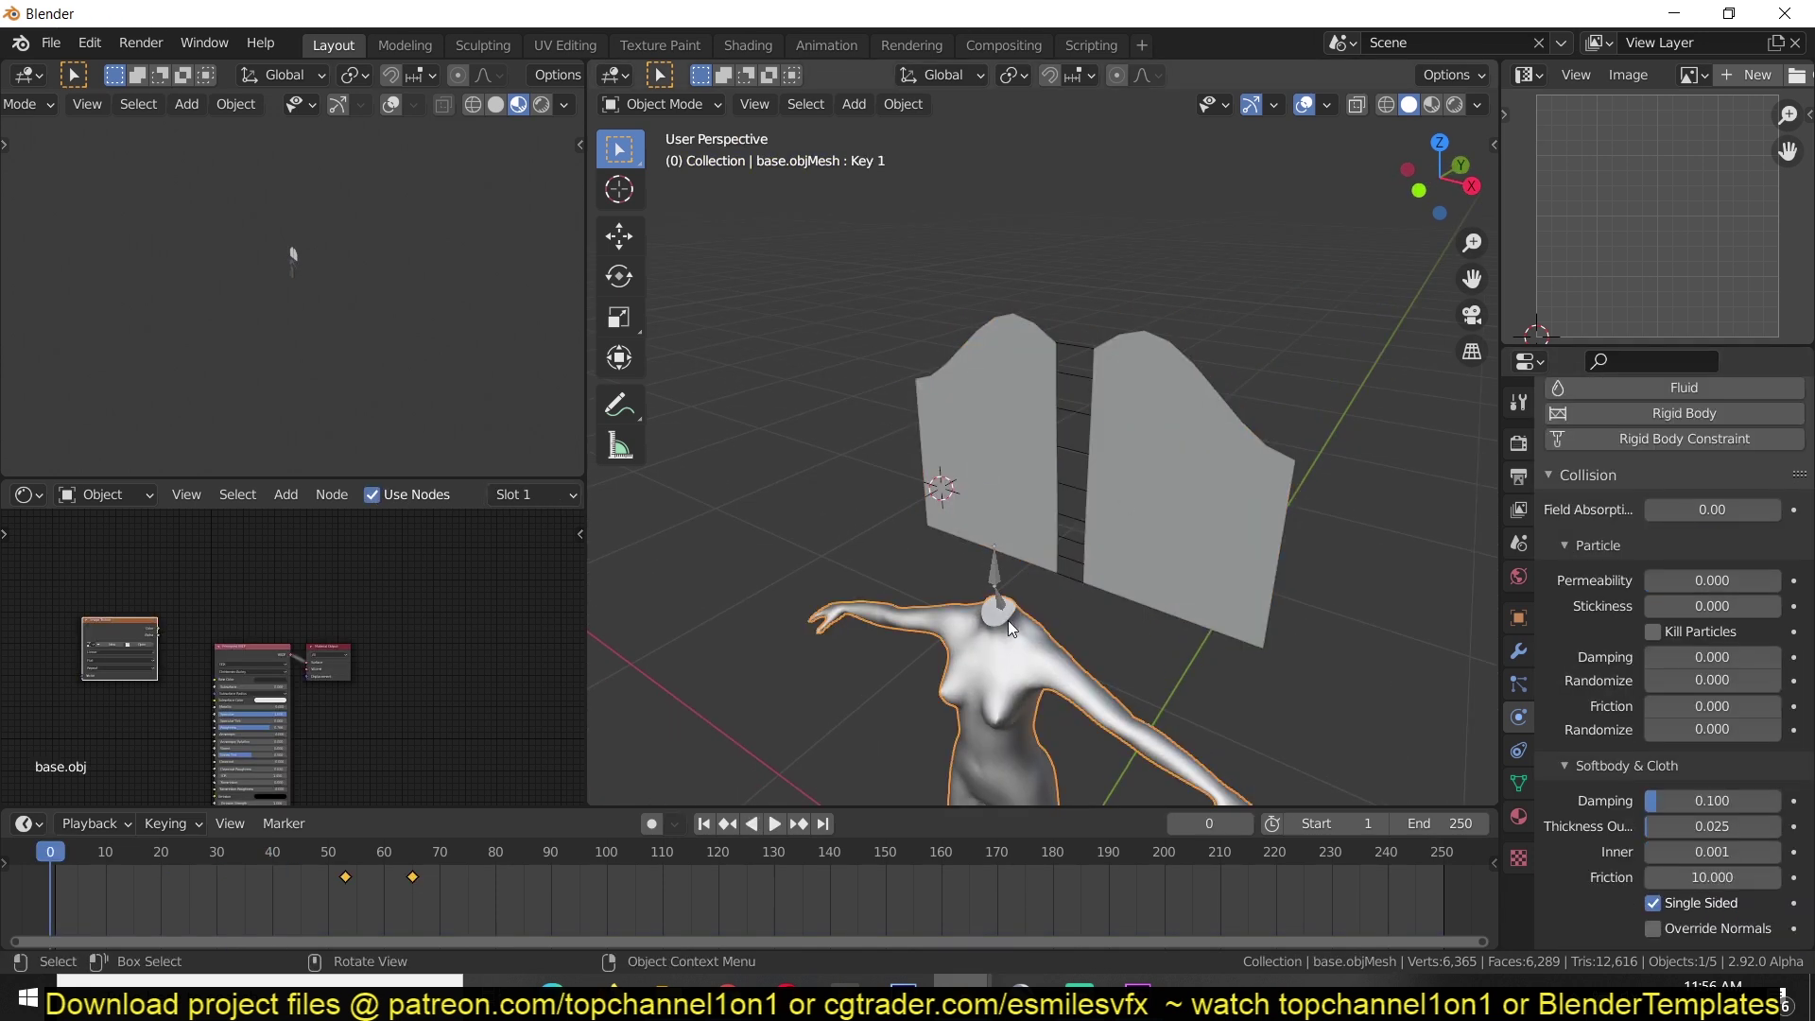
click(1110, 541)
key(space)
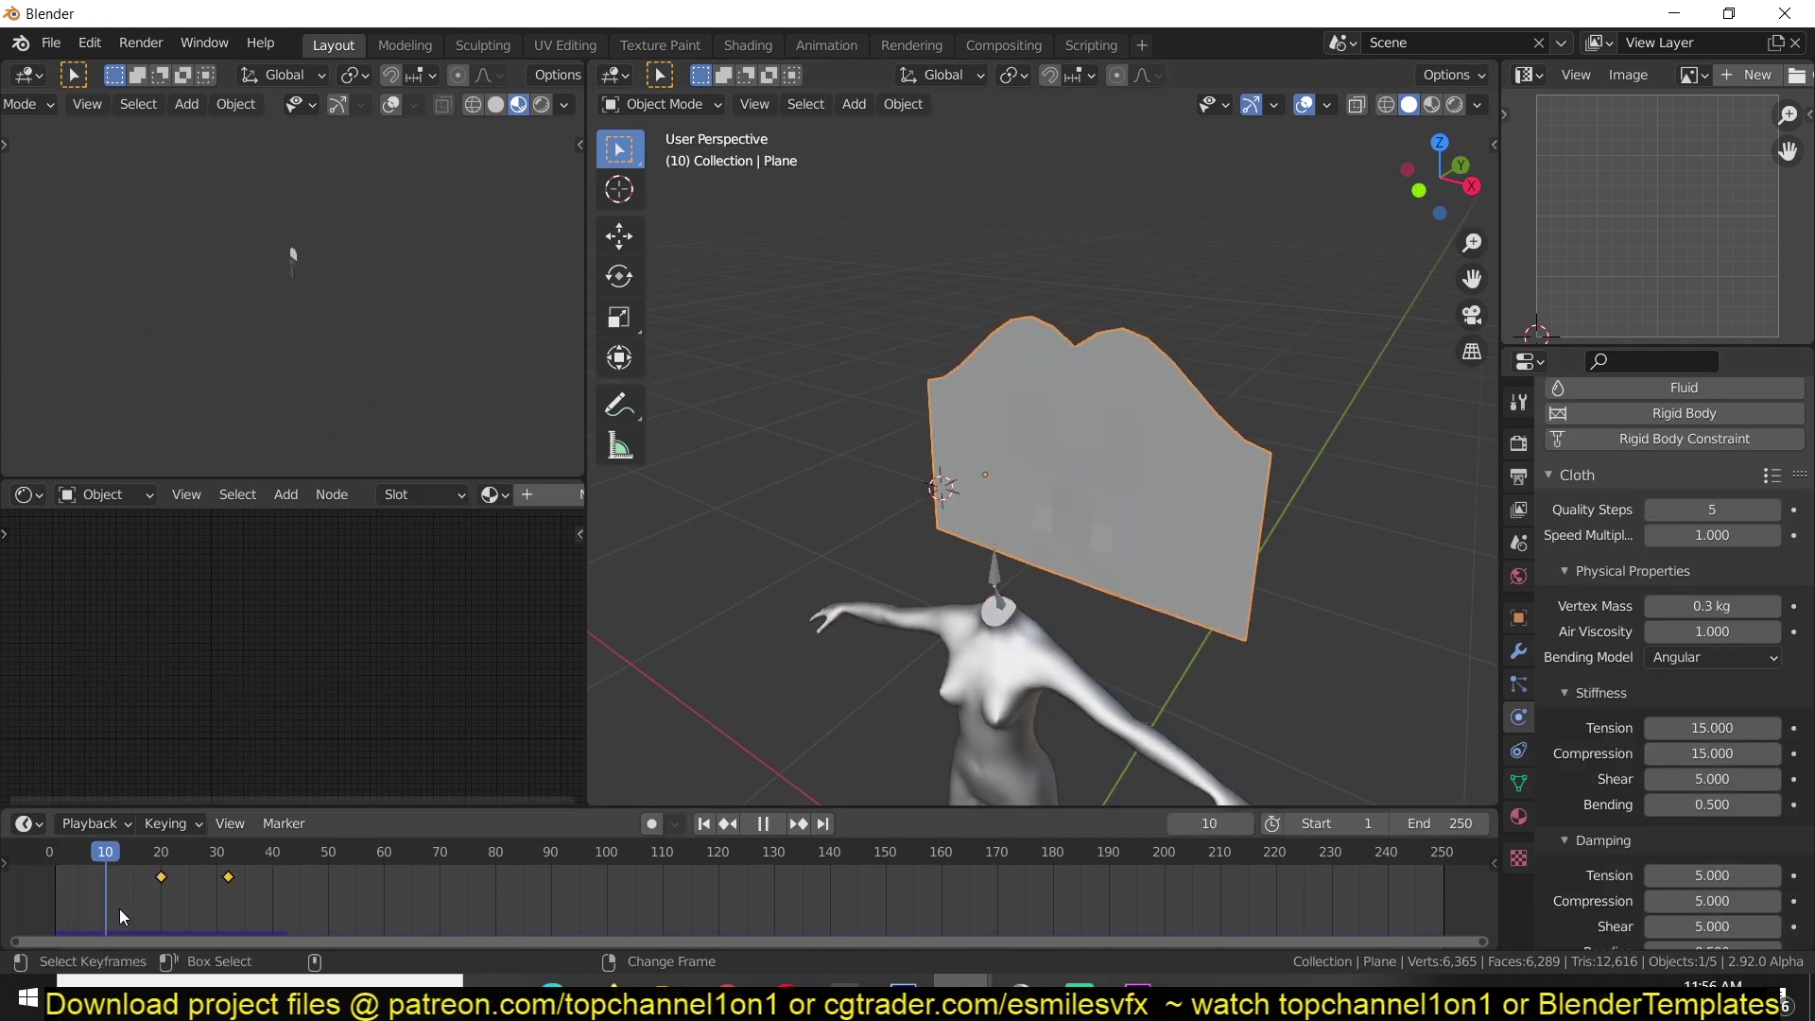
Set the cloth's maximum sewing force to 3 and replay the simulation from the start.
scroll(1607, 738, down, 20)
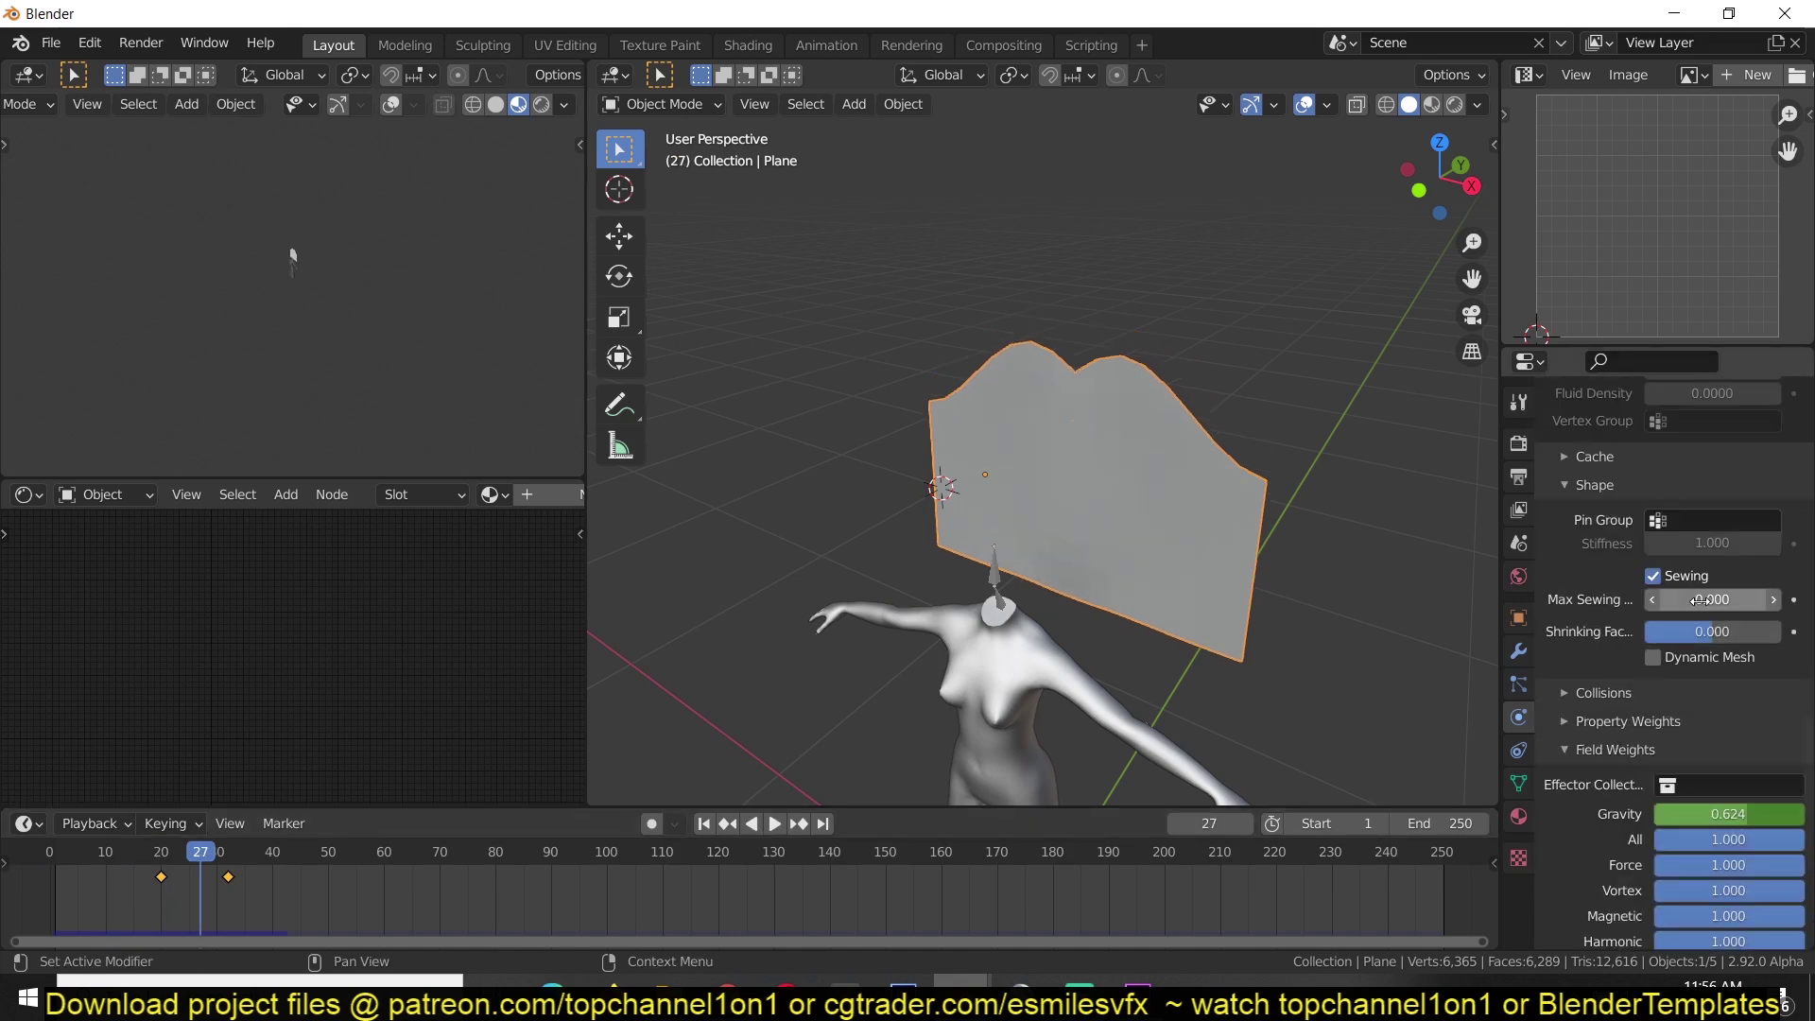
click(1693, 599)
text(0.0)
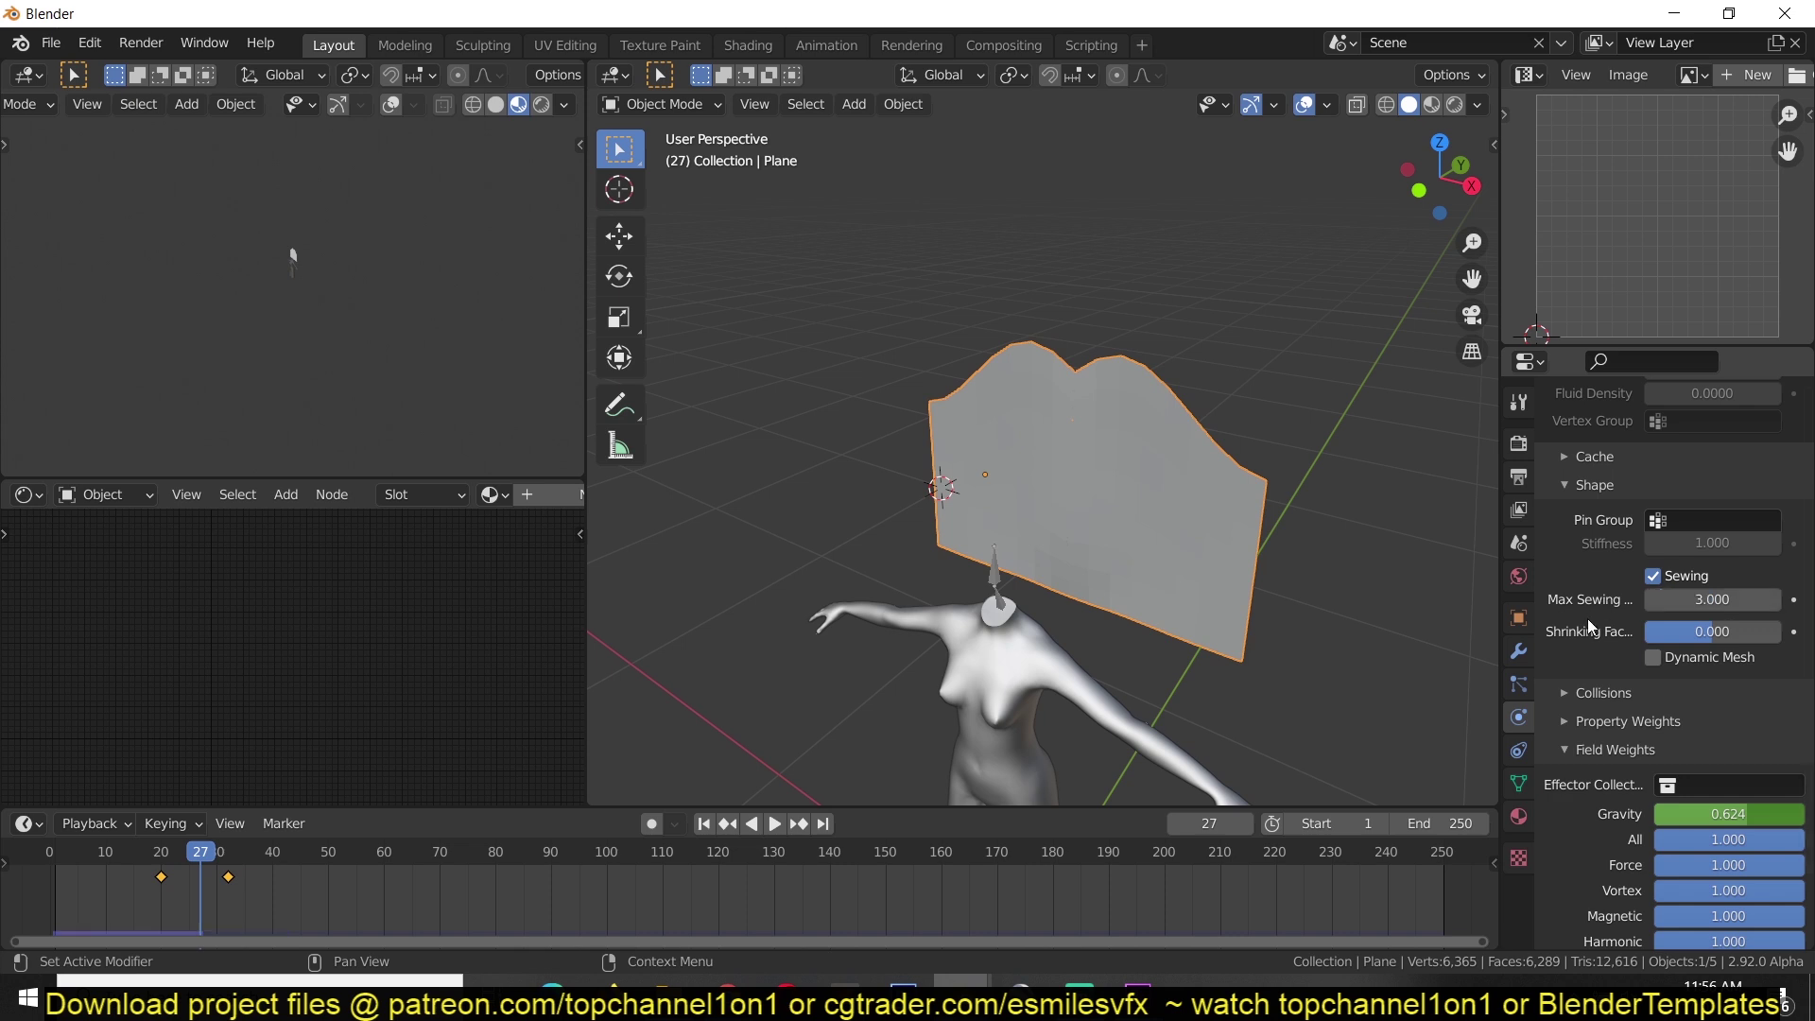
key(shift+Left)
key(space)
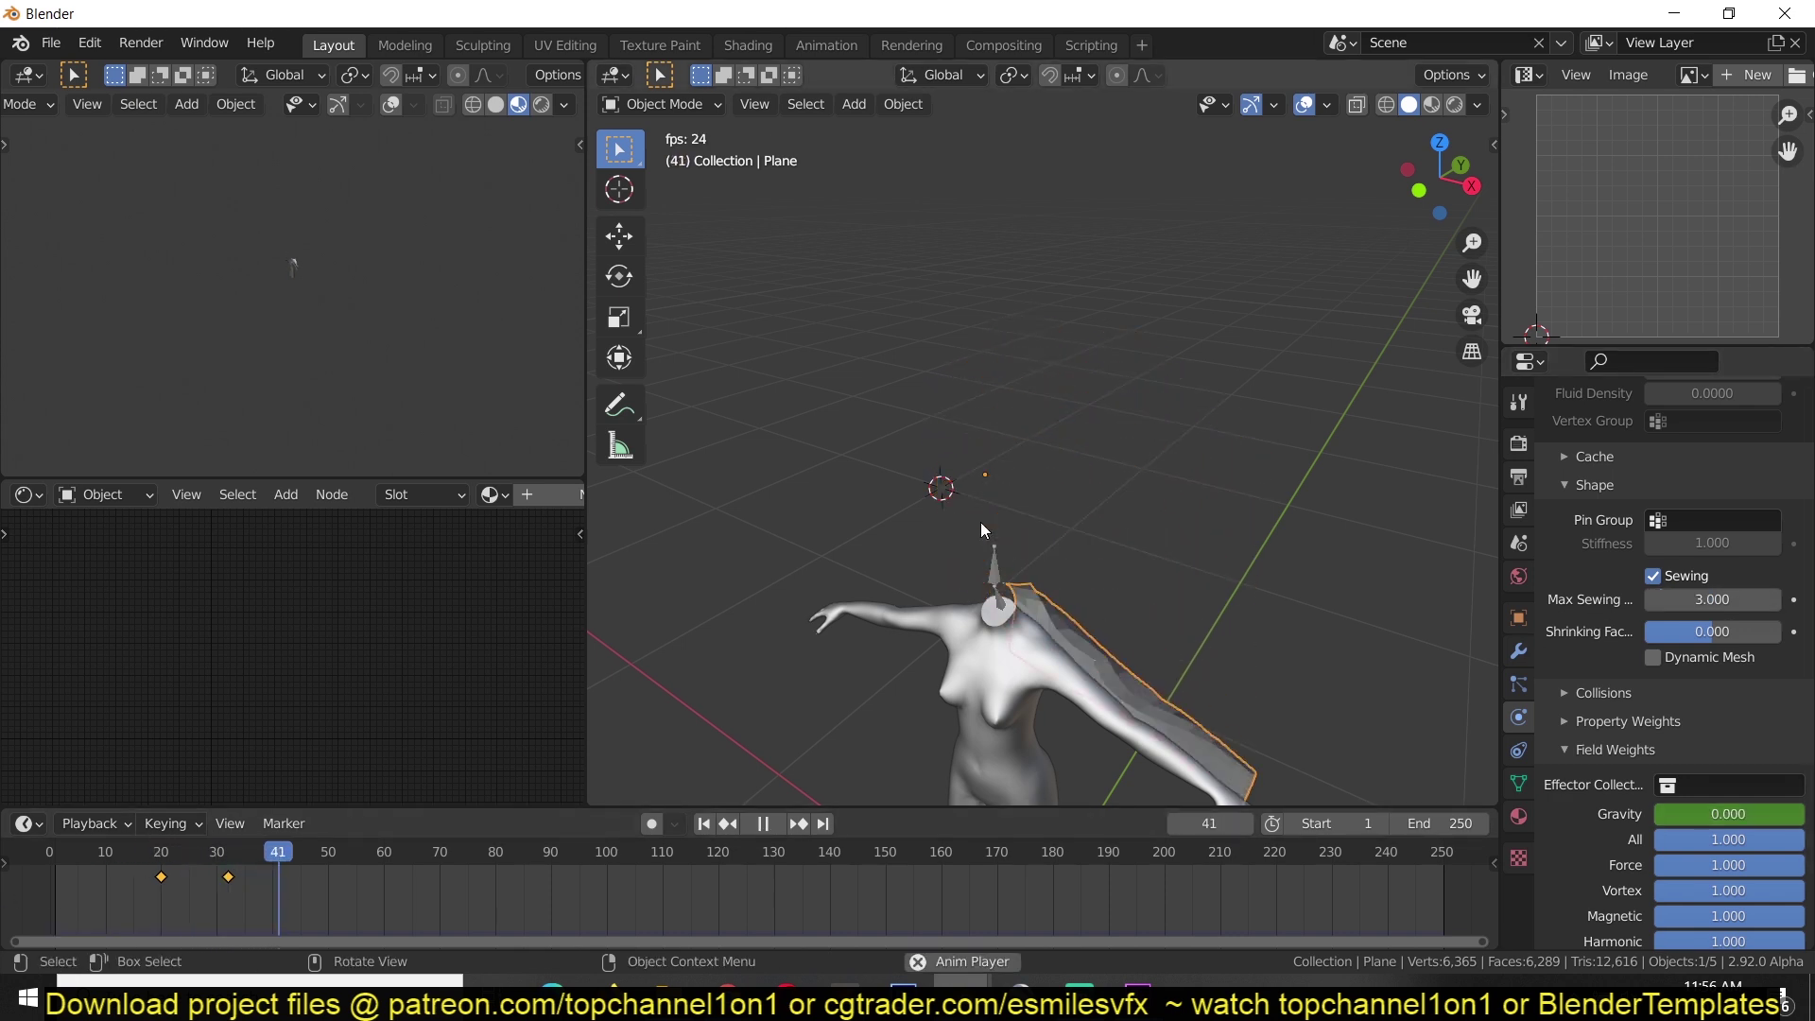
key(Escape)
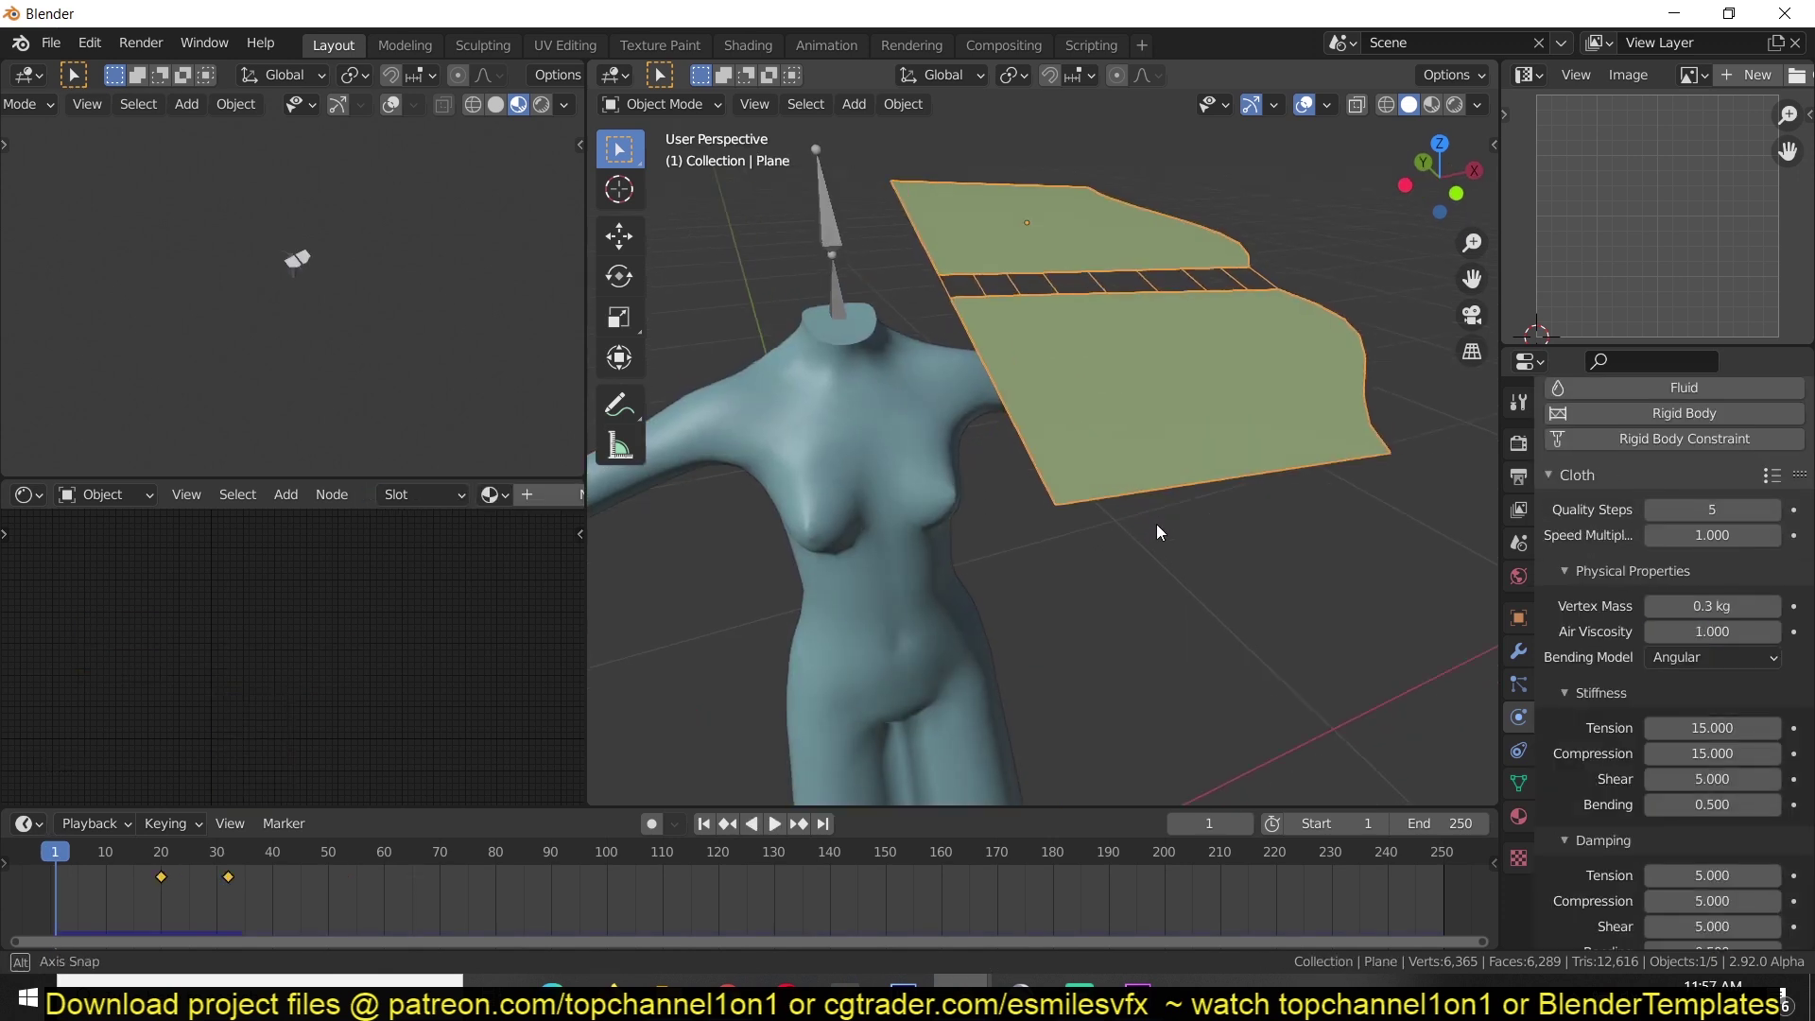
Simulate the cloth falling onto the arm and inspect the gap between fabric and body up close.
middle_drag(1149, 521, 1117, 388)
click(924, 461)
click(1098, 456)
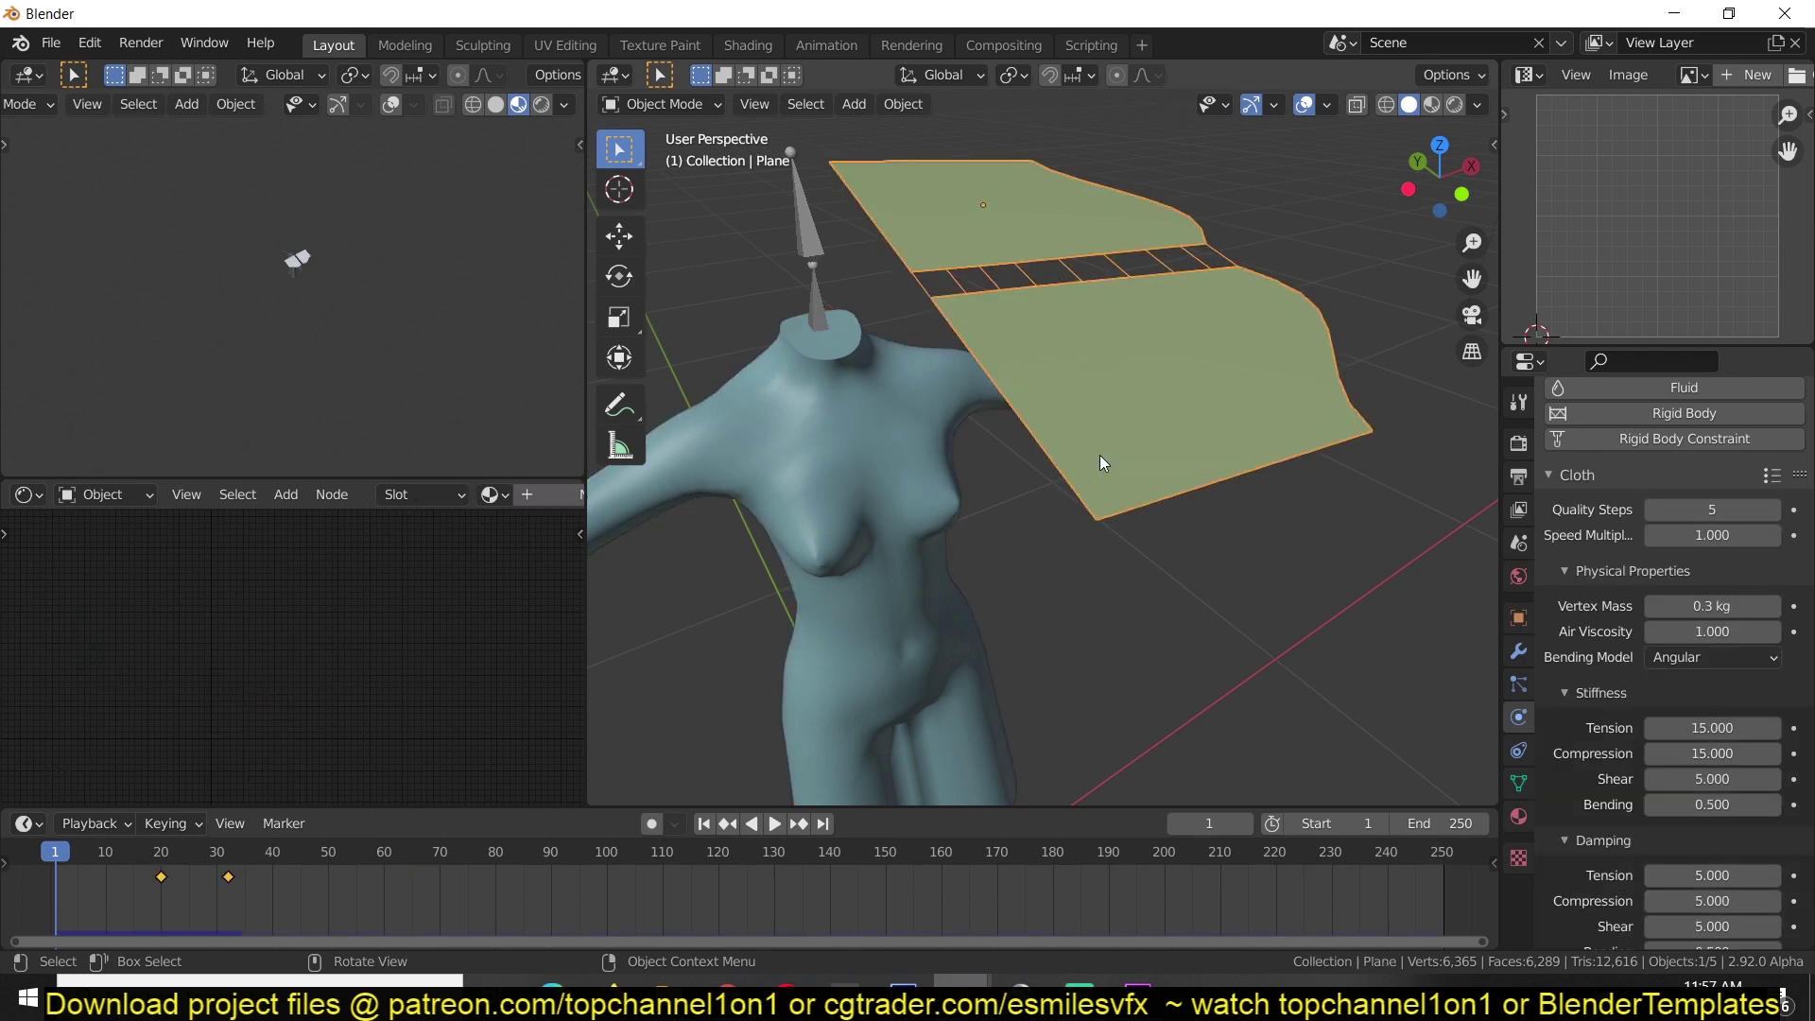
key(space)
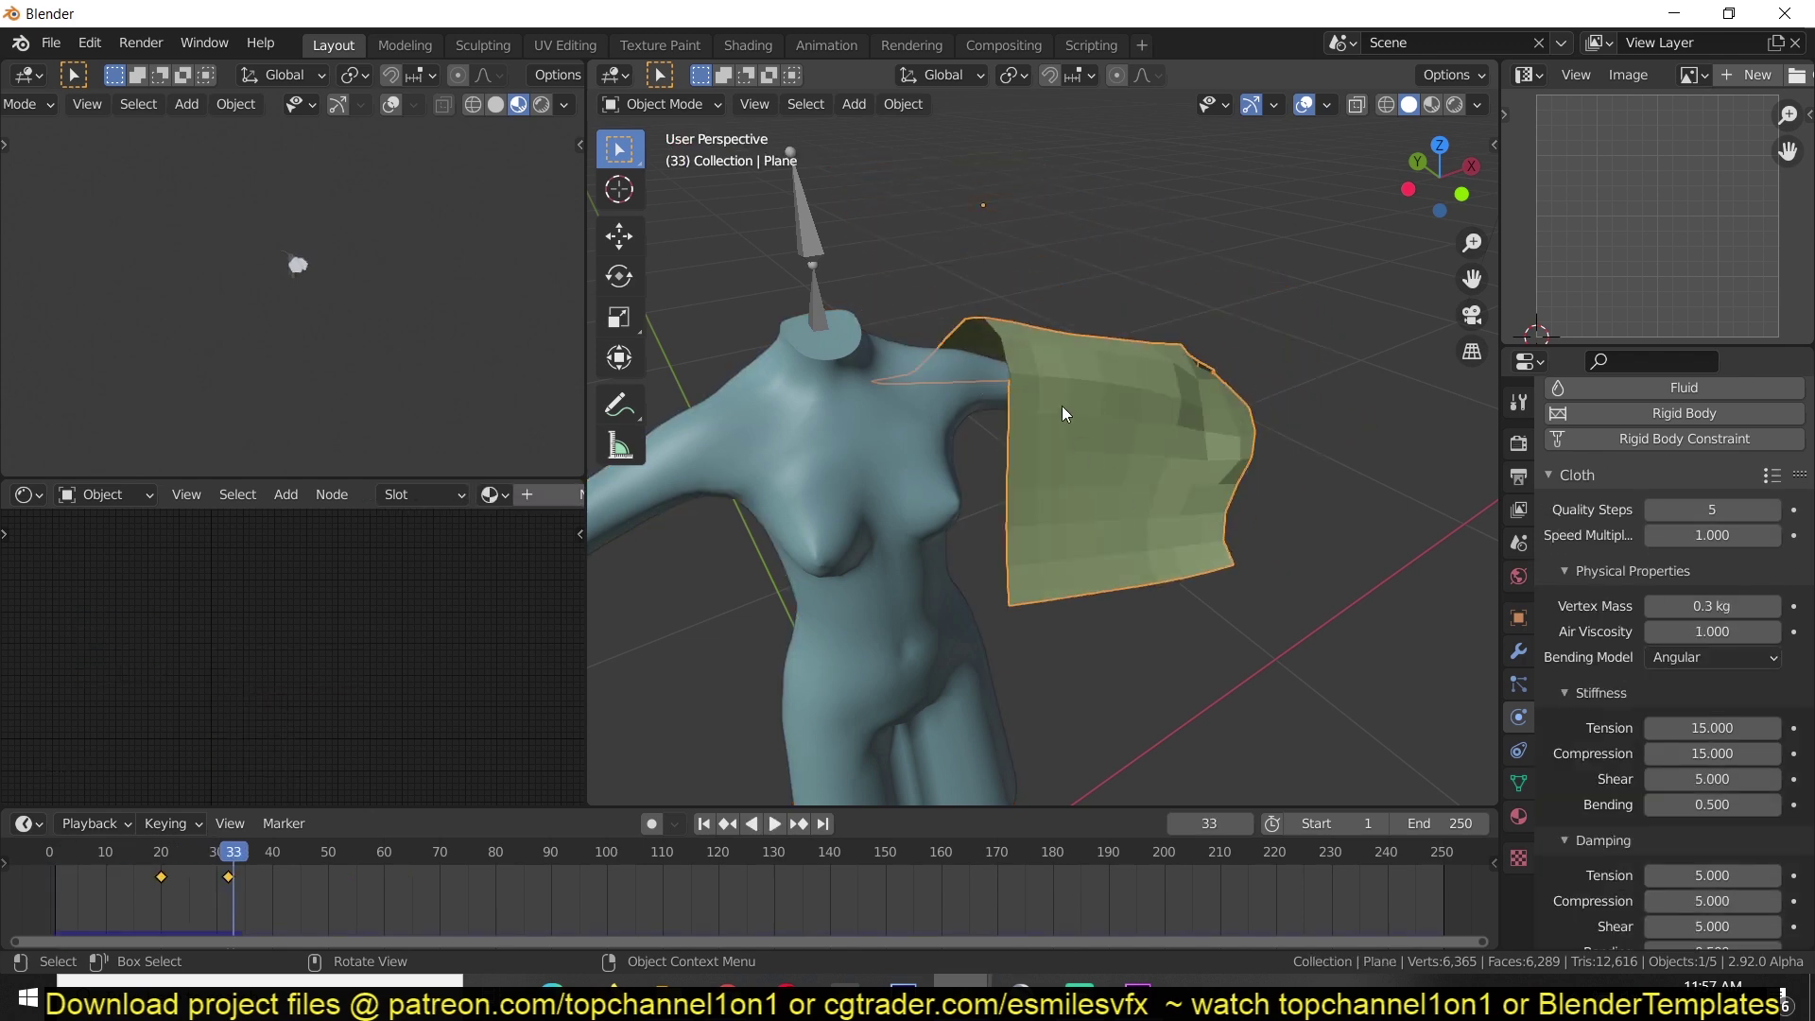
middle_drag(1058, 386, 1018, 376)
click(715, 451)
scroll(957, 469, up, 5)
middle_drag(832, 473, 972, 263)
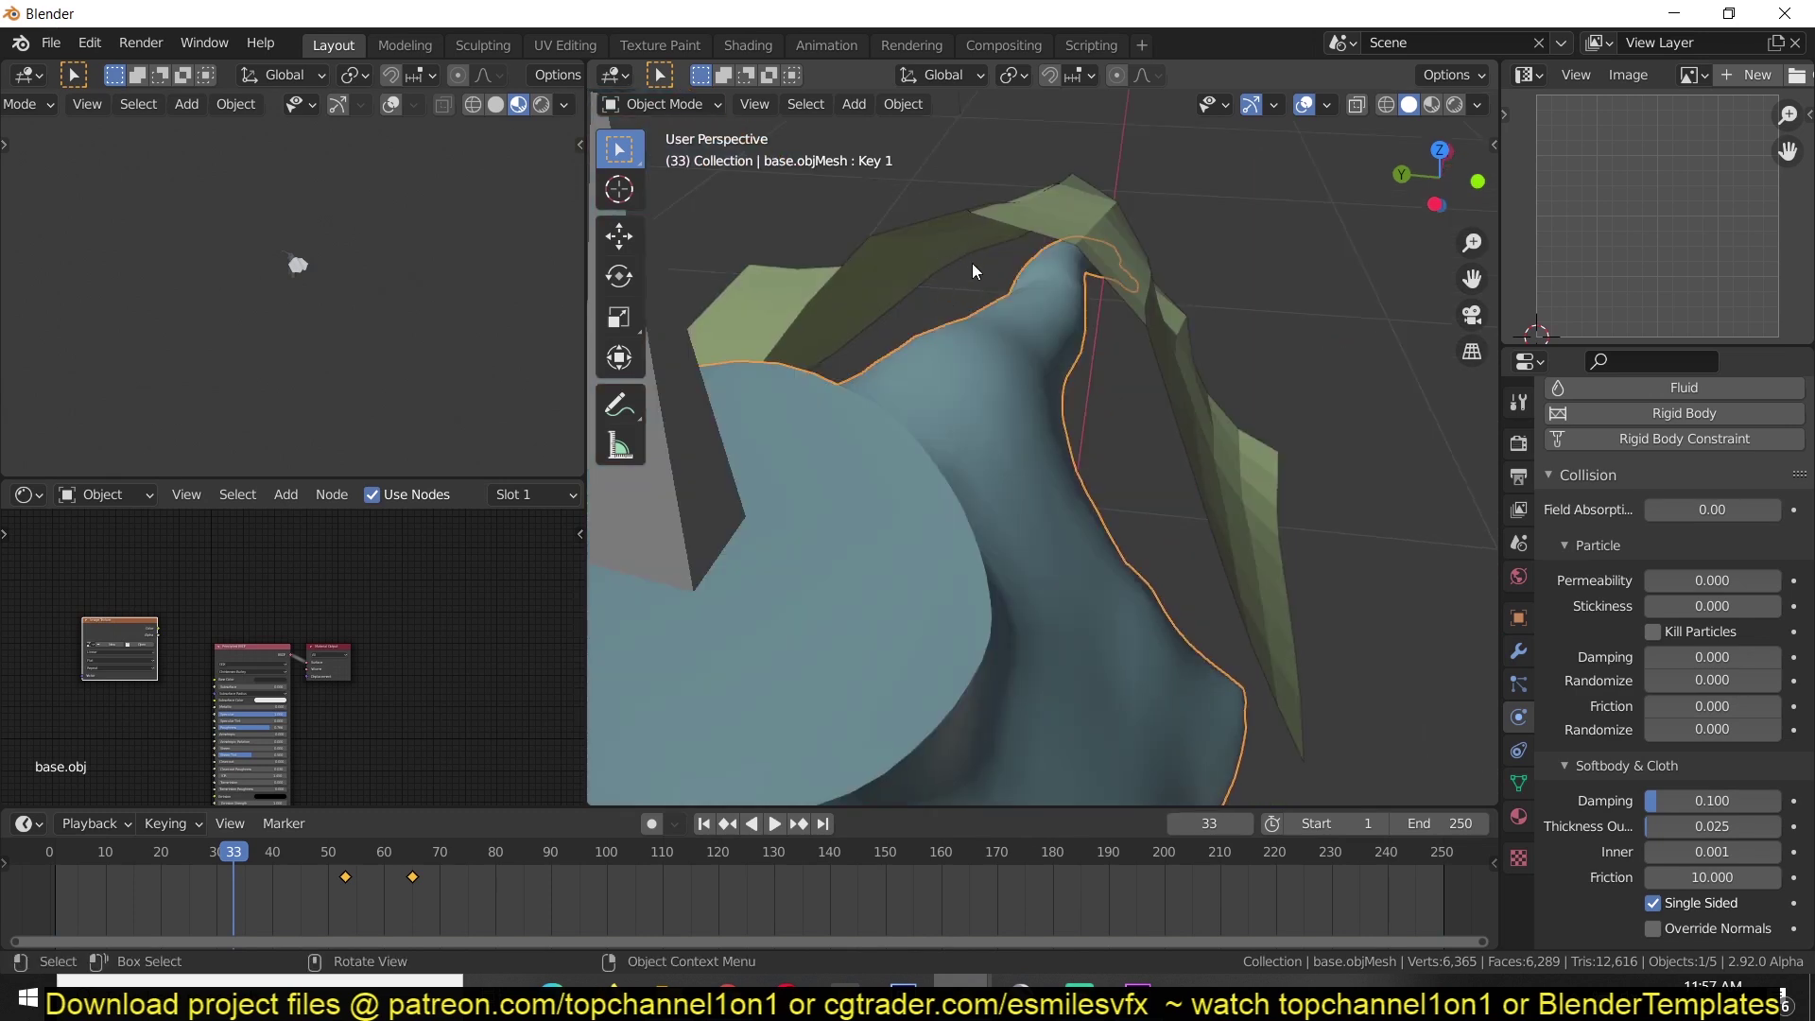
Continue the simulation to frame 38 and examine how the fabric wraps around the arm.
click(1015, 231)
click(1034, 316)
scroll(1150, 383, down, 4)
middle_drag(1266, 397, 1178, 455)
key(space)
key(space)
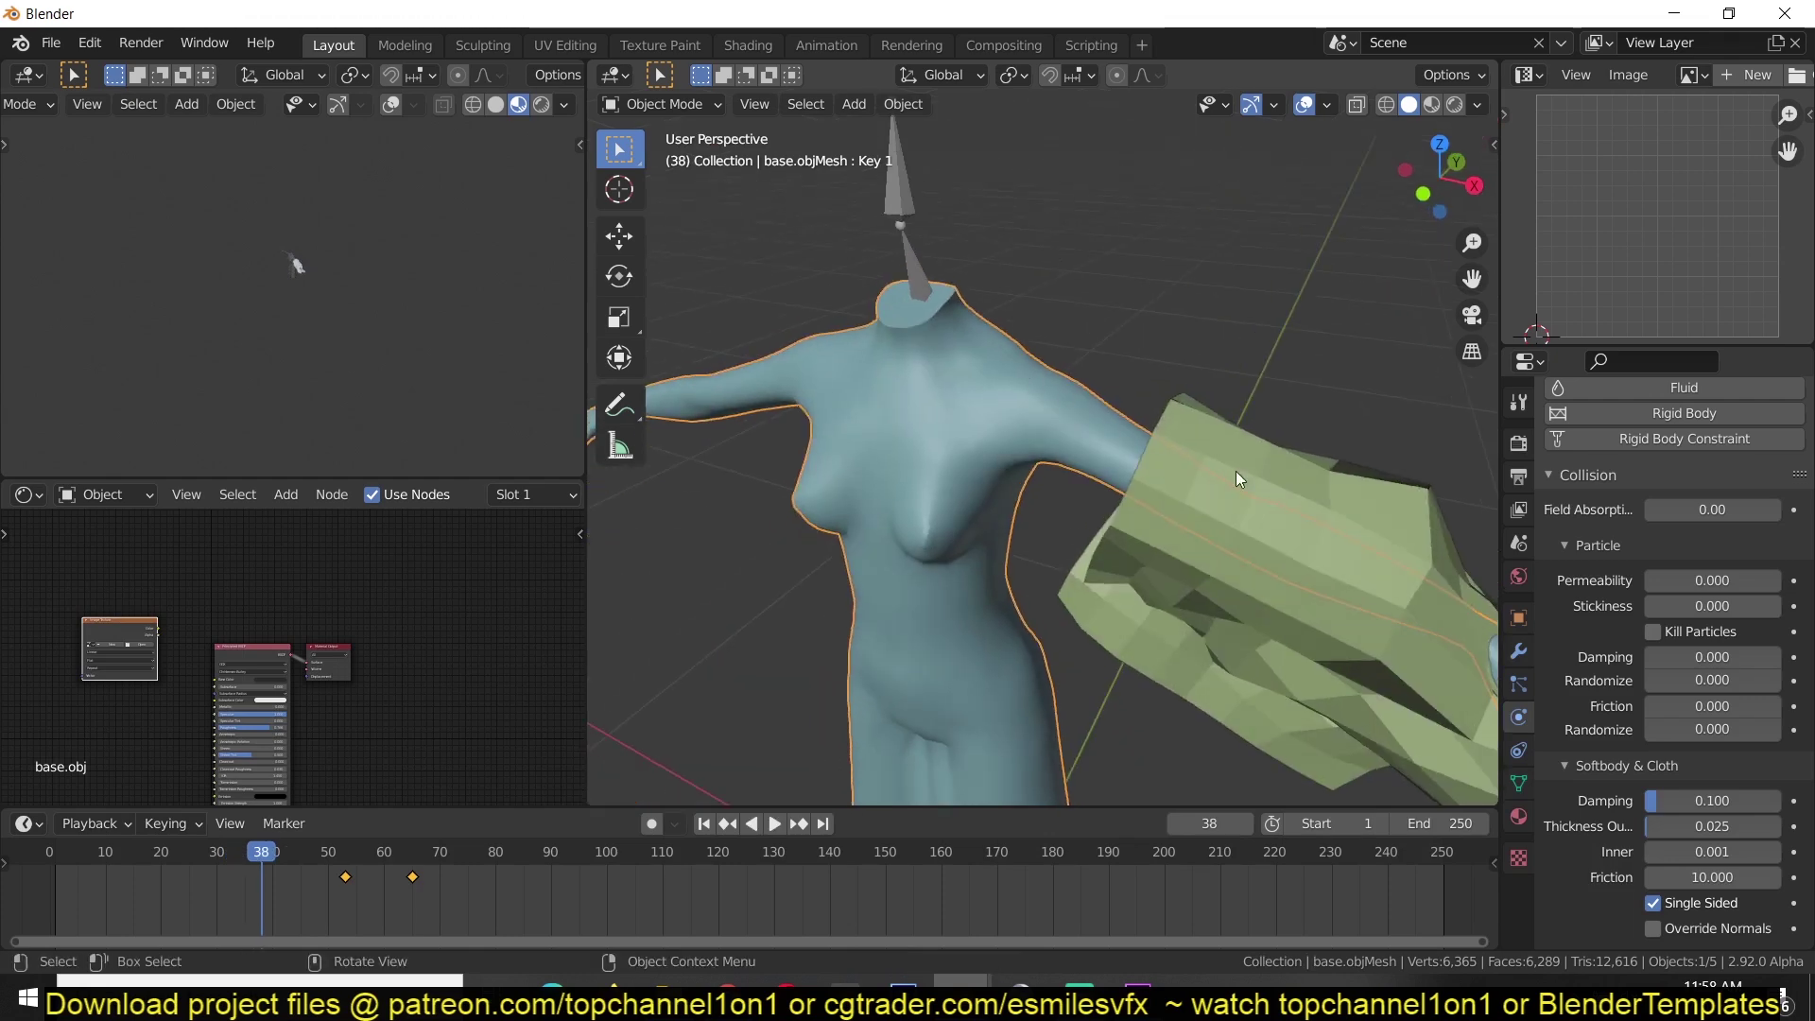
click(1334, 501)
scroll(1314, 532, down, 5)
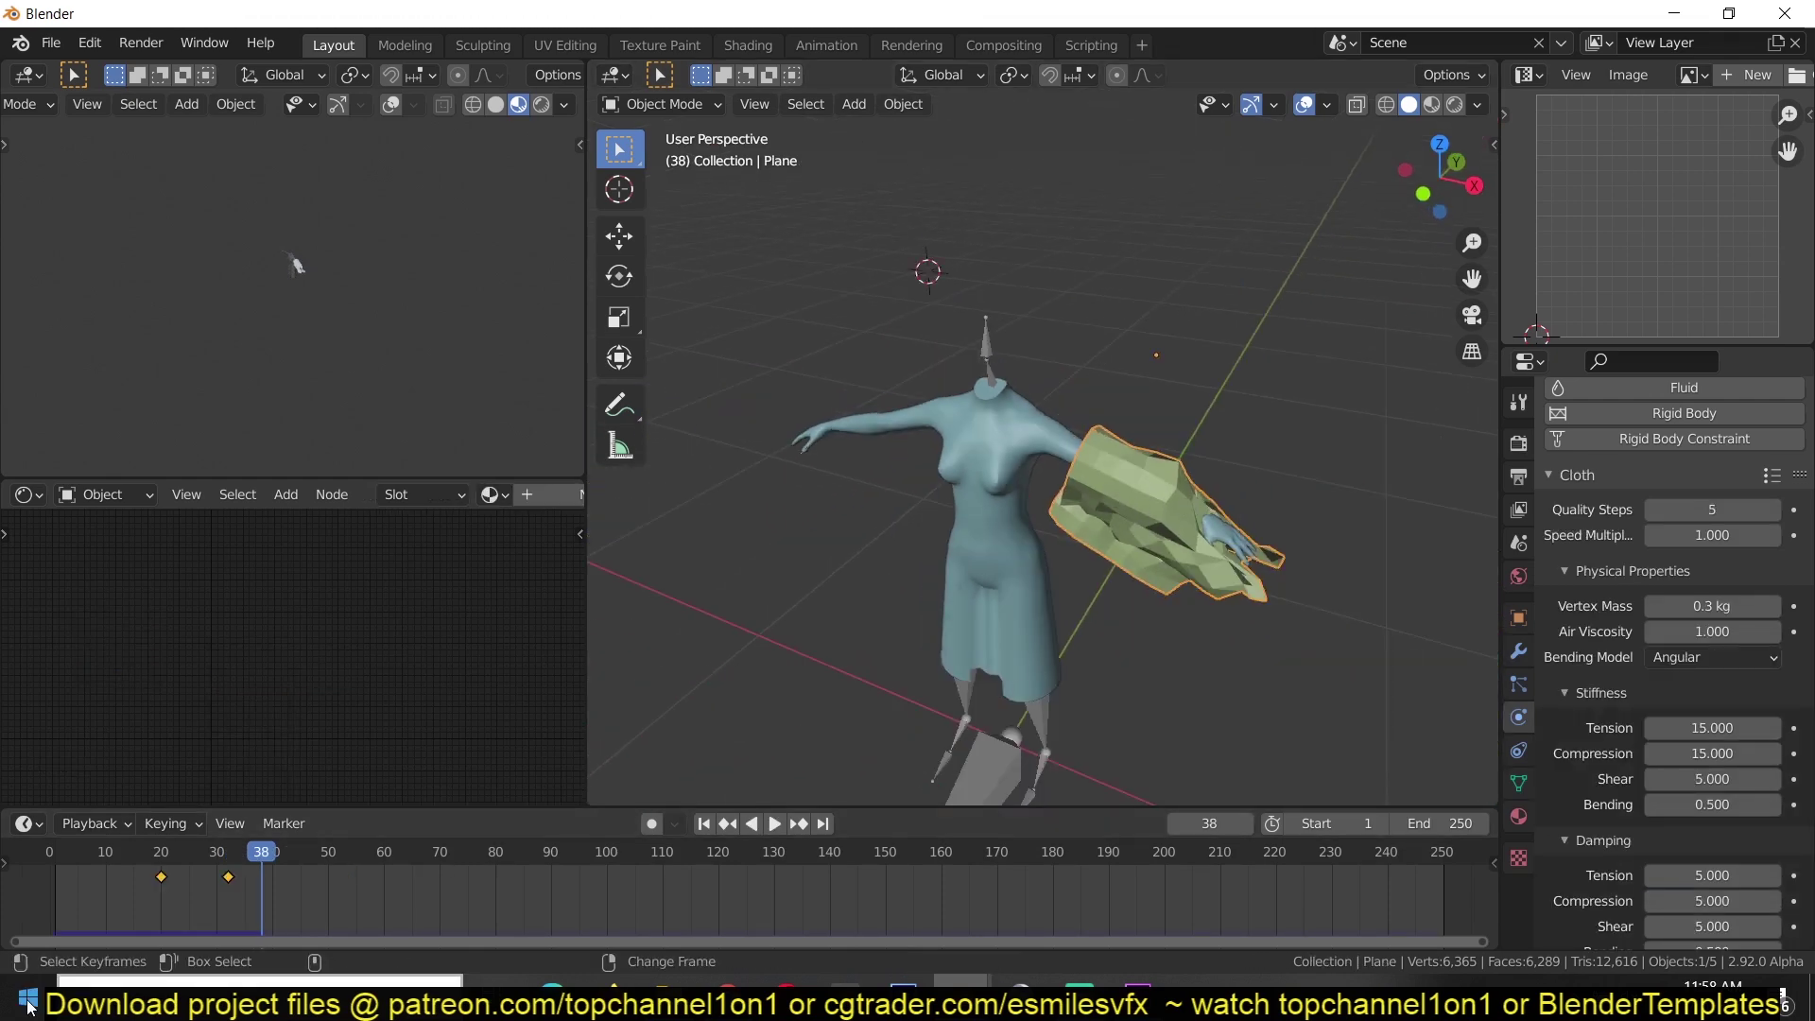
Rewind and run the simulation to frame 32, checking the fabric's contact with the shoulder.
click(36, 853)
middle_drag(878, 480, 1042, 443)
scroll(1013, 464, up, 4)
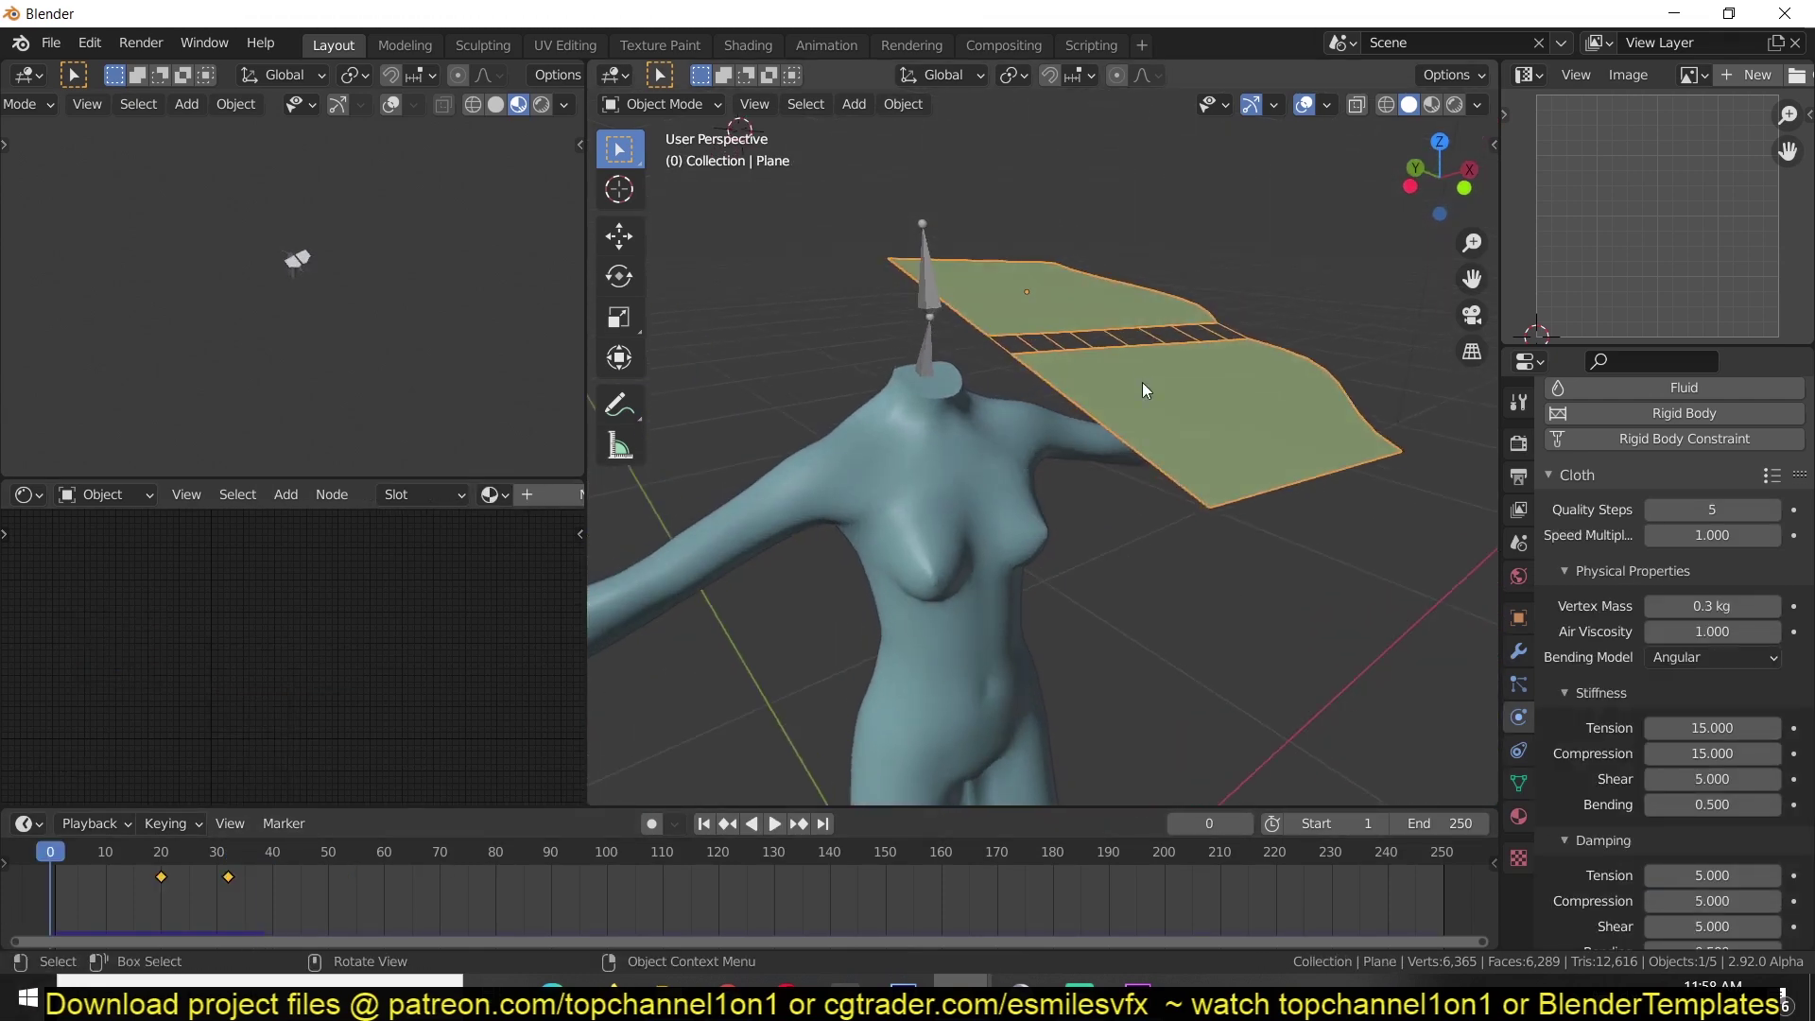
key(space)
key(space)
scroll(1126, 416, up, 4)
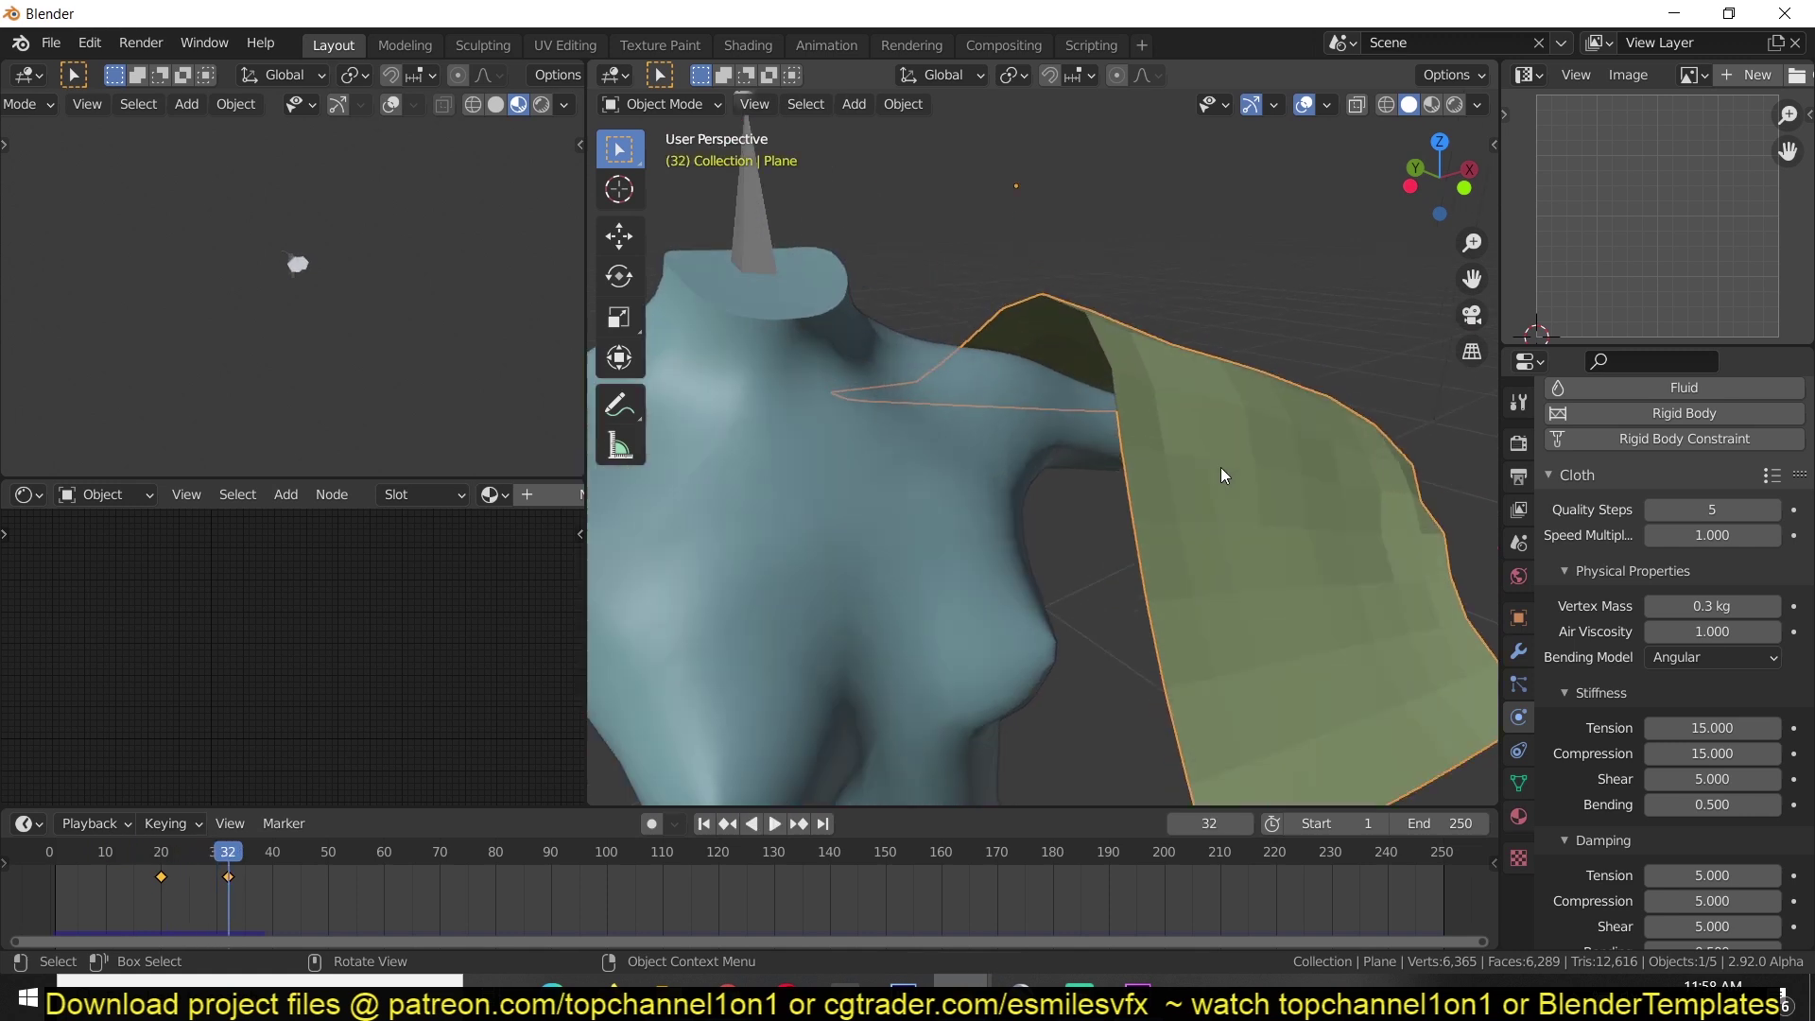
Set the body's outer collision thickness to 0.003 and replay the simulation to frame 33.
click(932, 492)
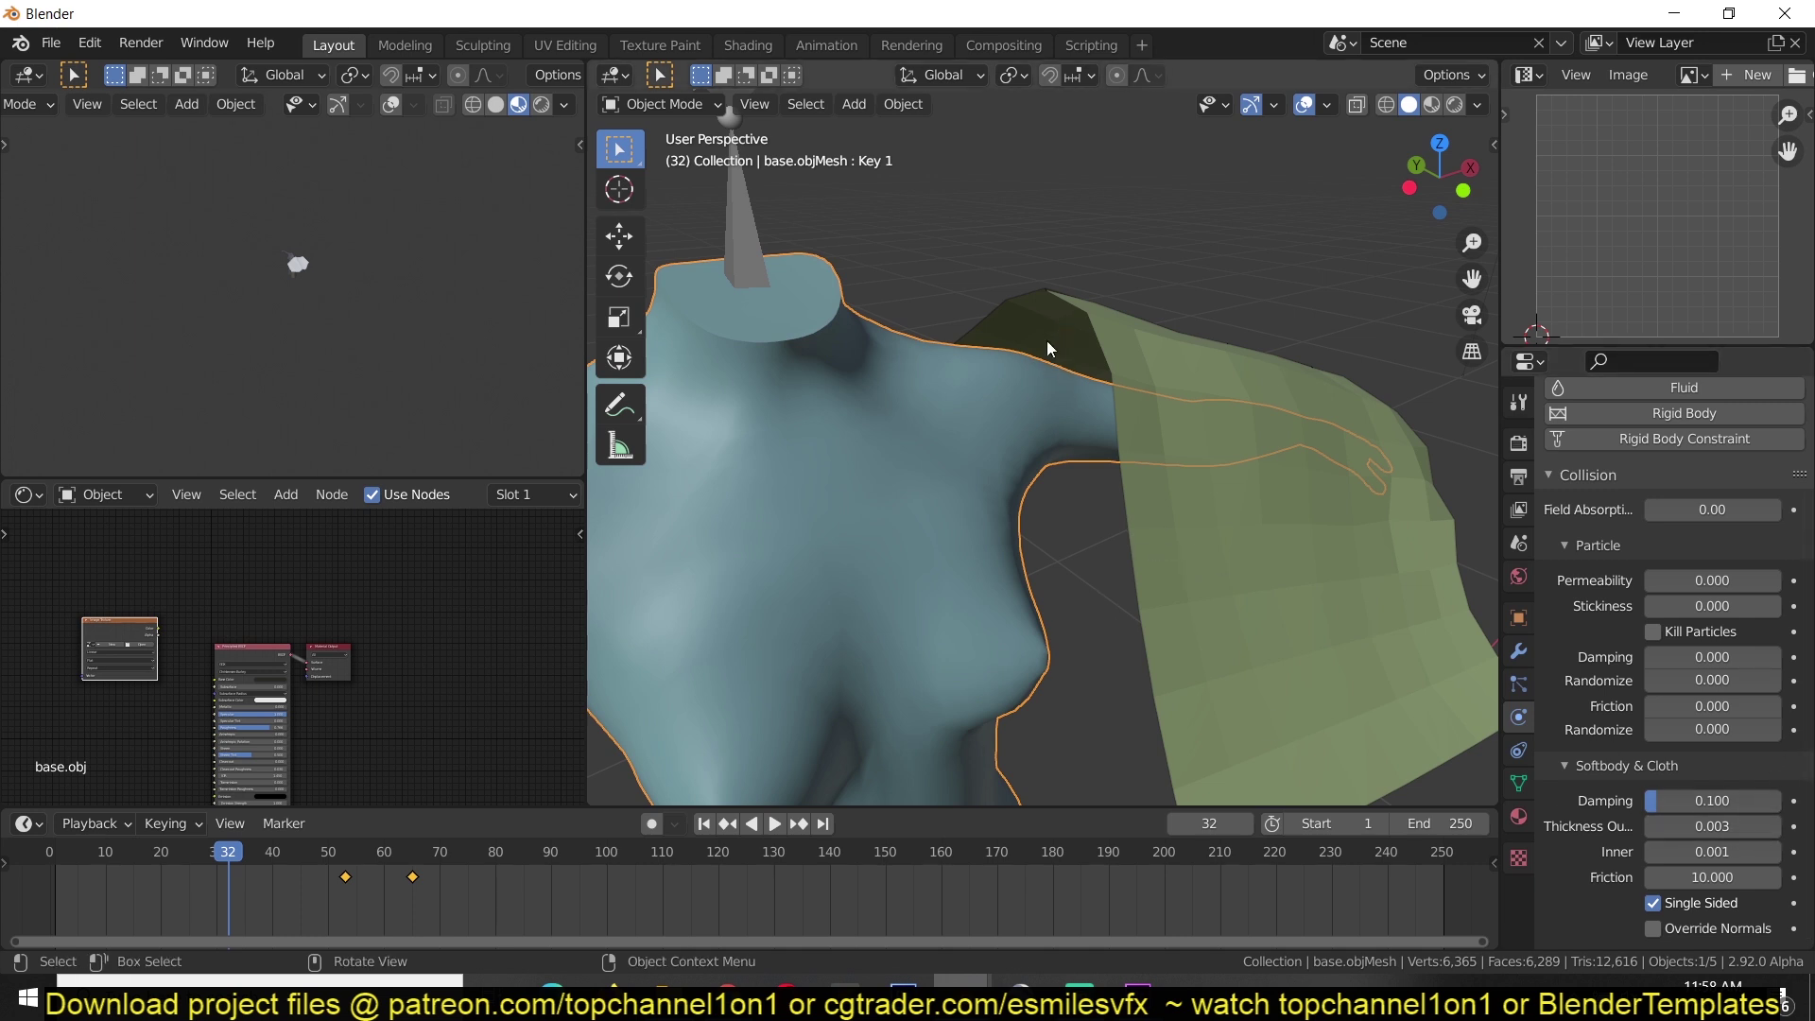
click(55, 853)
key(space)
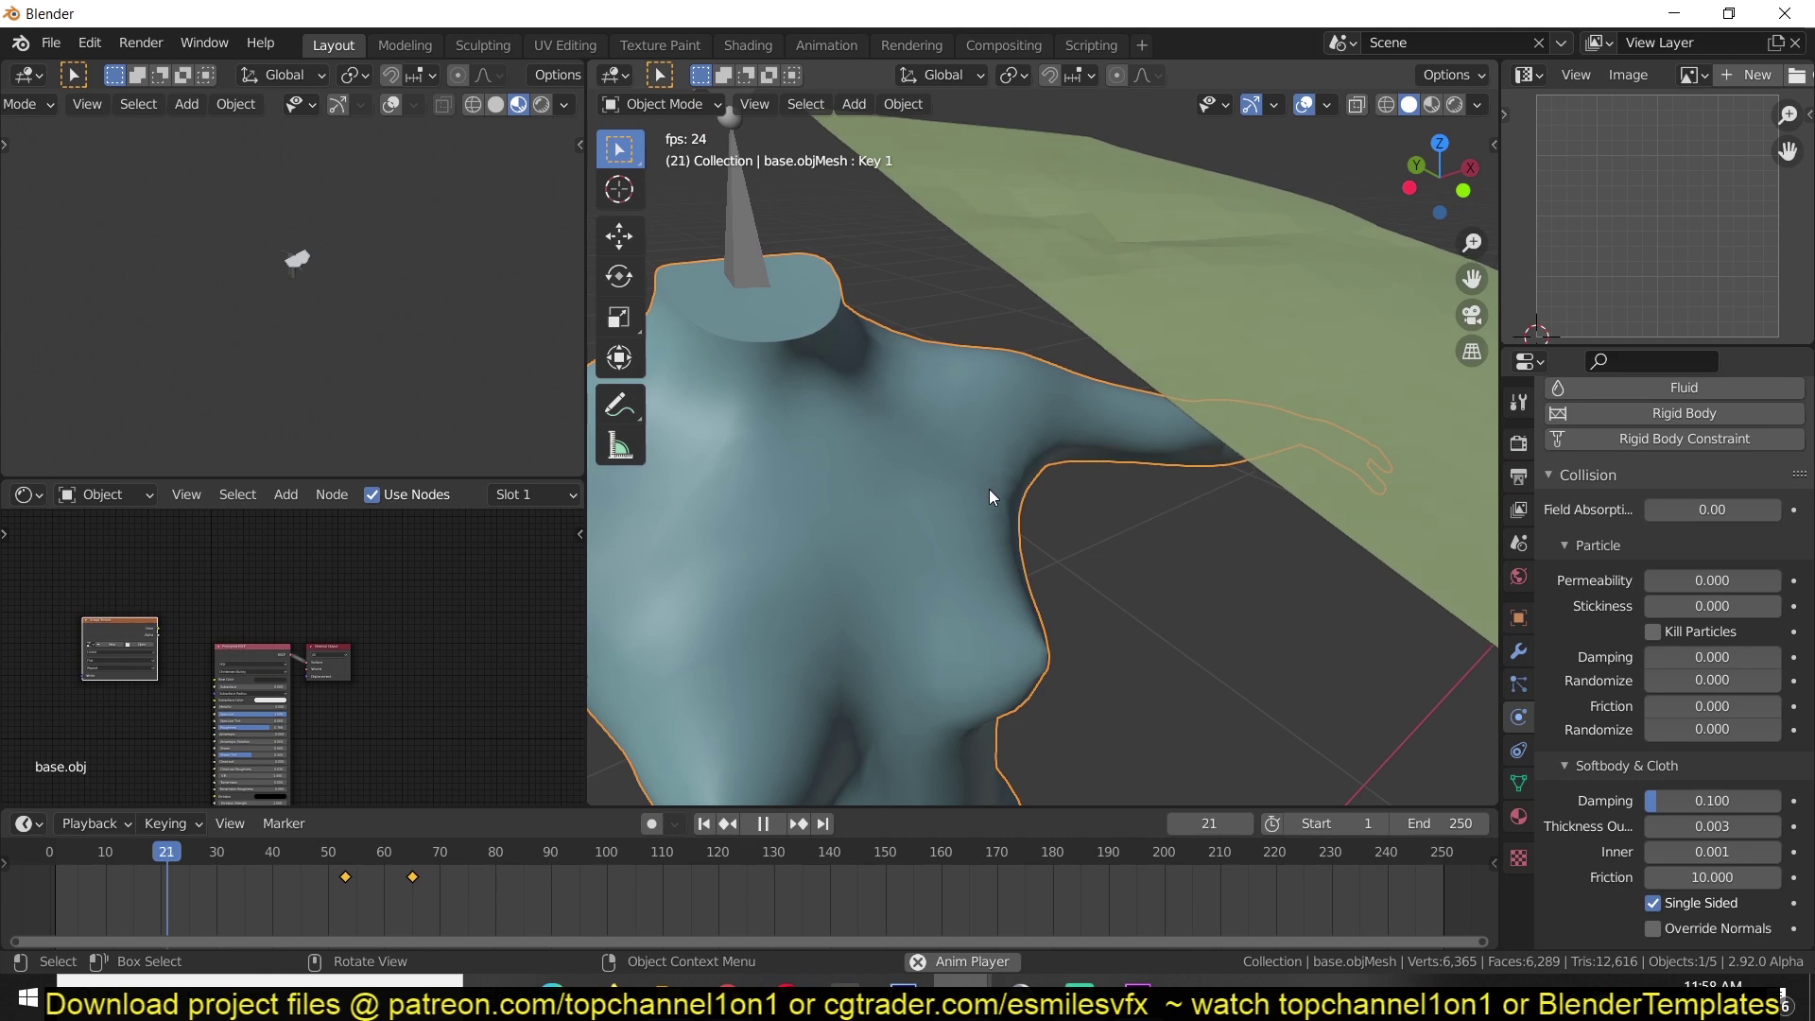
middle_drag(989, 490, 919, 374)
key(space)
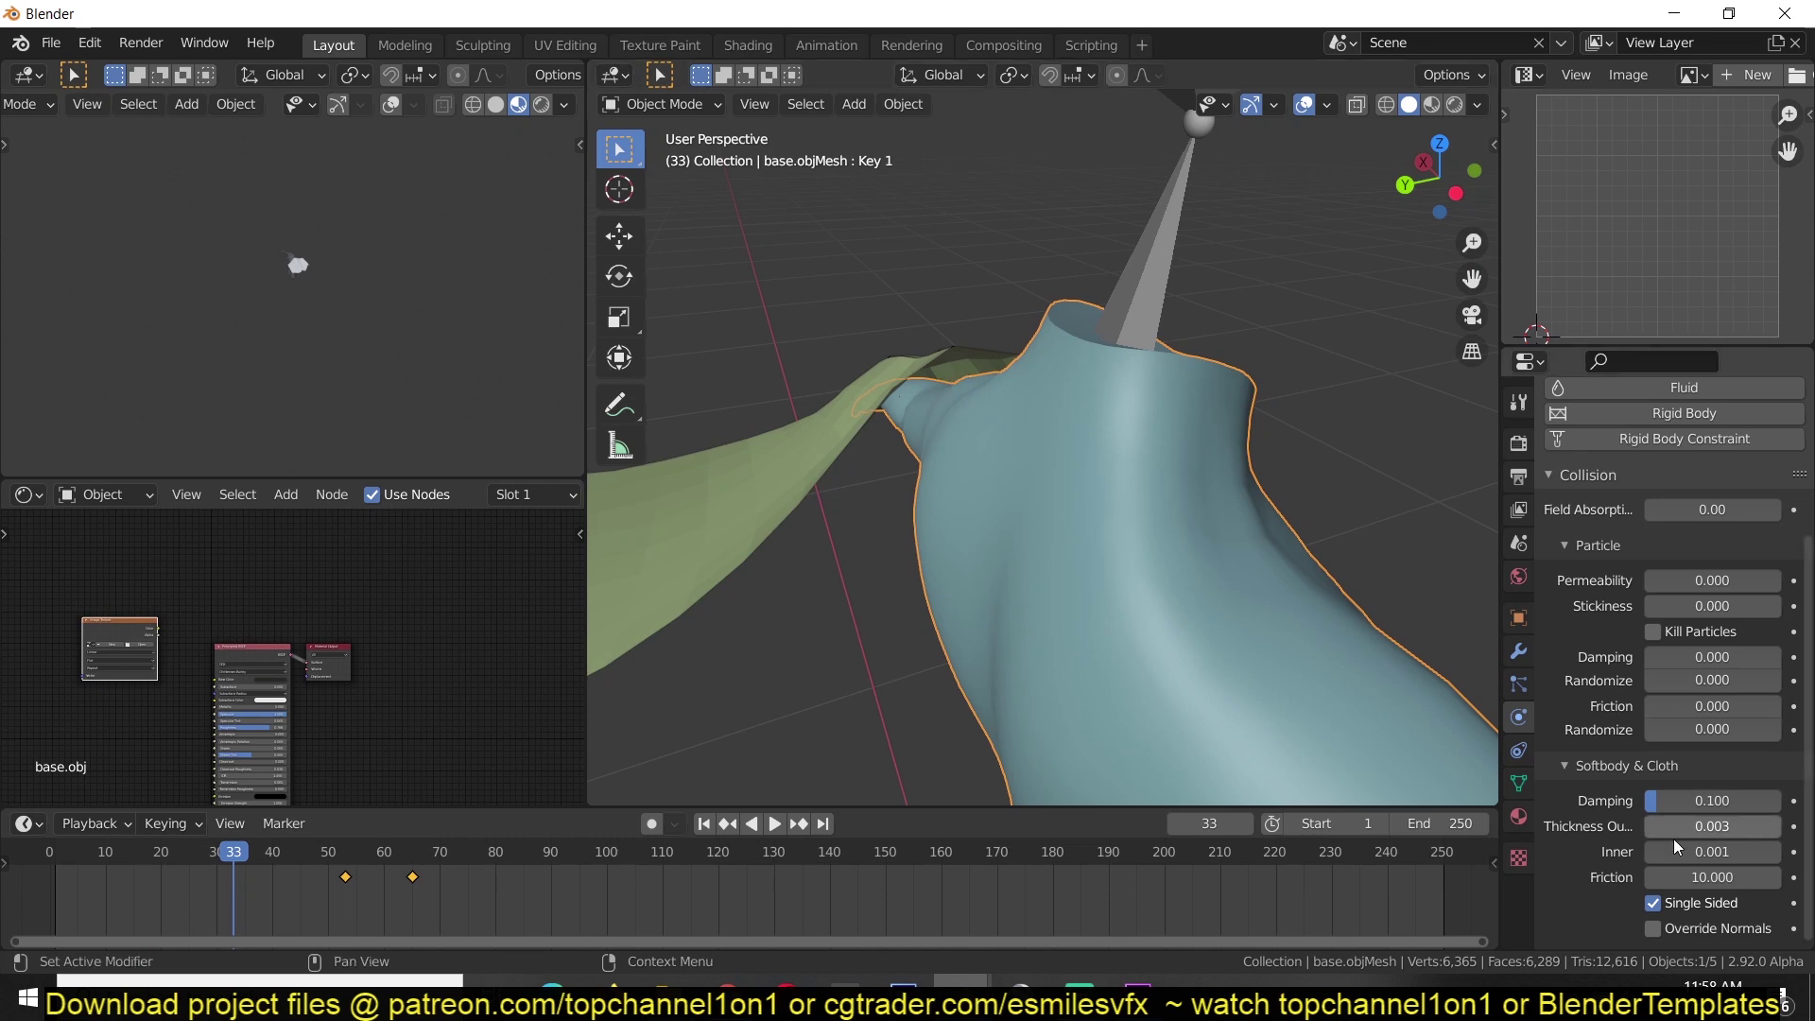
Select the cloth and set its object collision distance to 0.002 m.
mouse_move(974, 411)
middle_down()
mouse_move(983, 425)
mouse_move(838, 531)
mouse_move(1002, 428)
middle_up()
click(1089, 285)
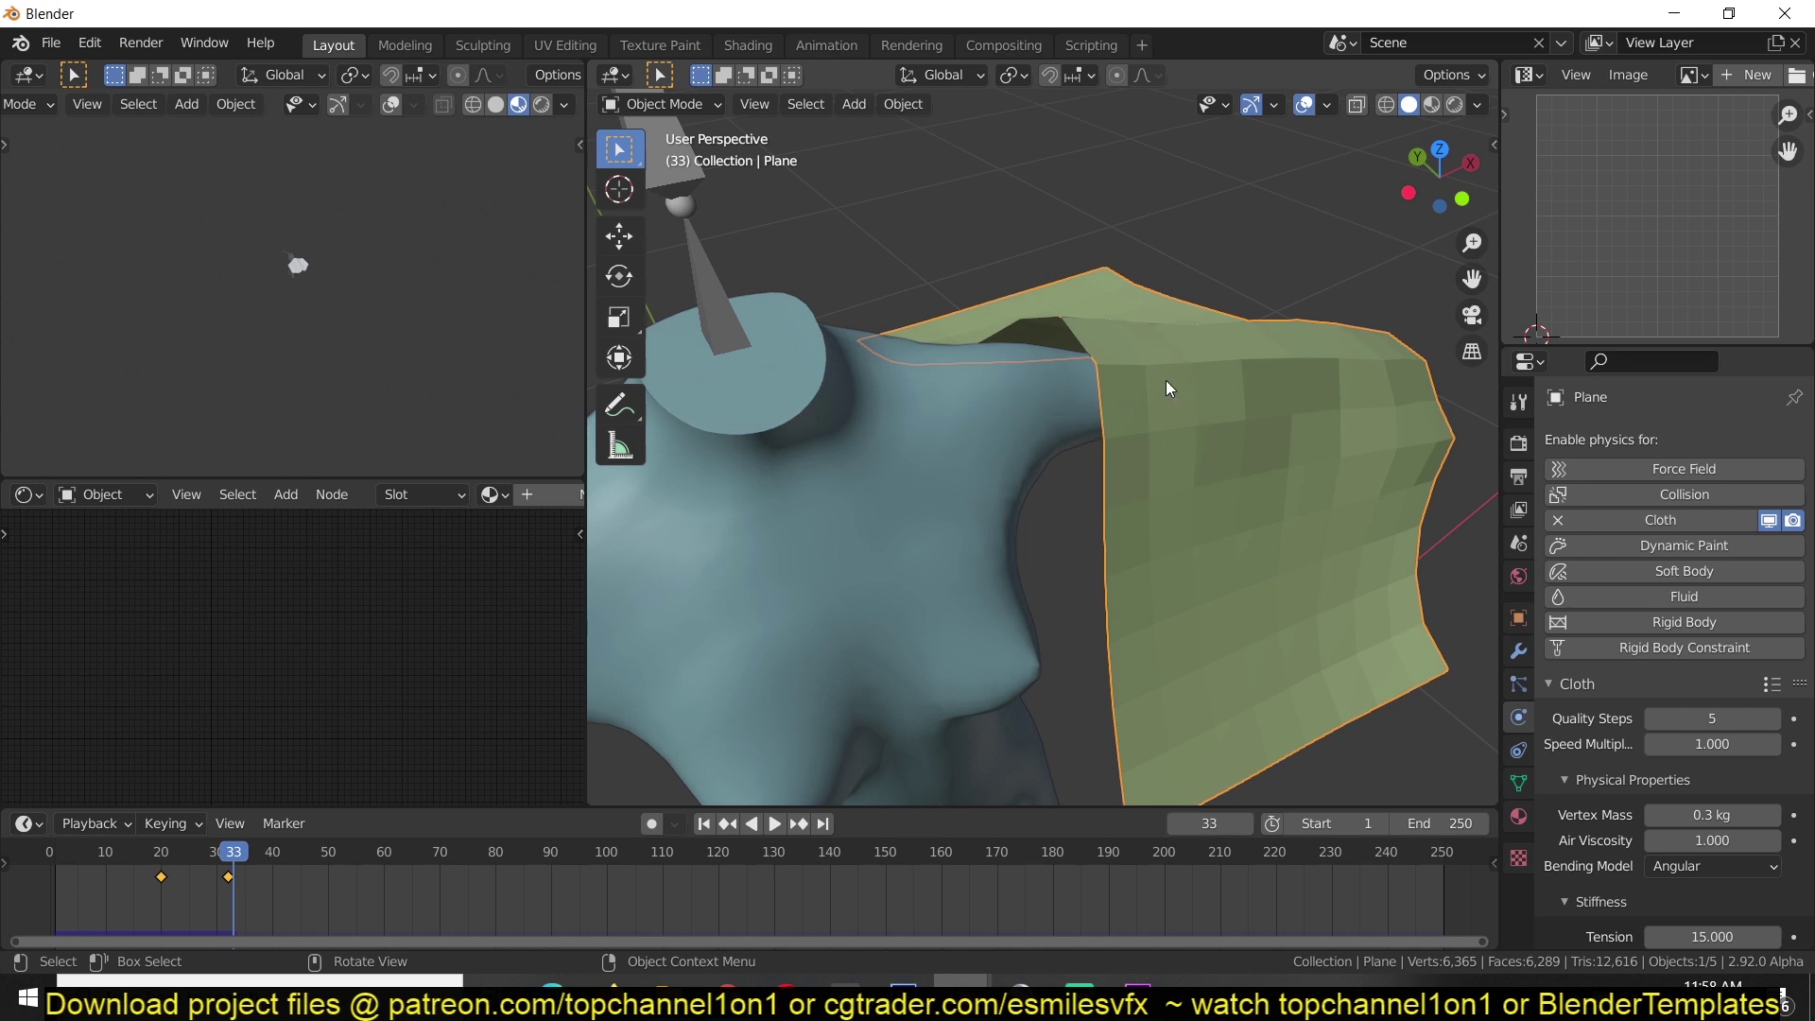
scroll(1593, 762, down, 20)
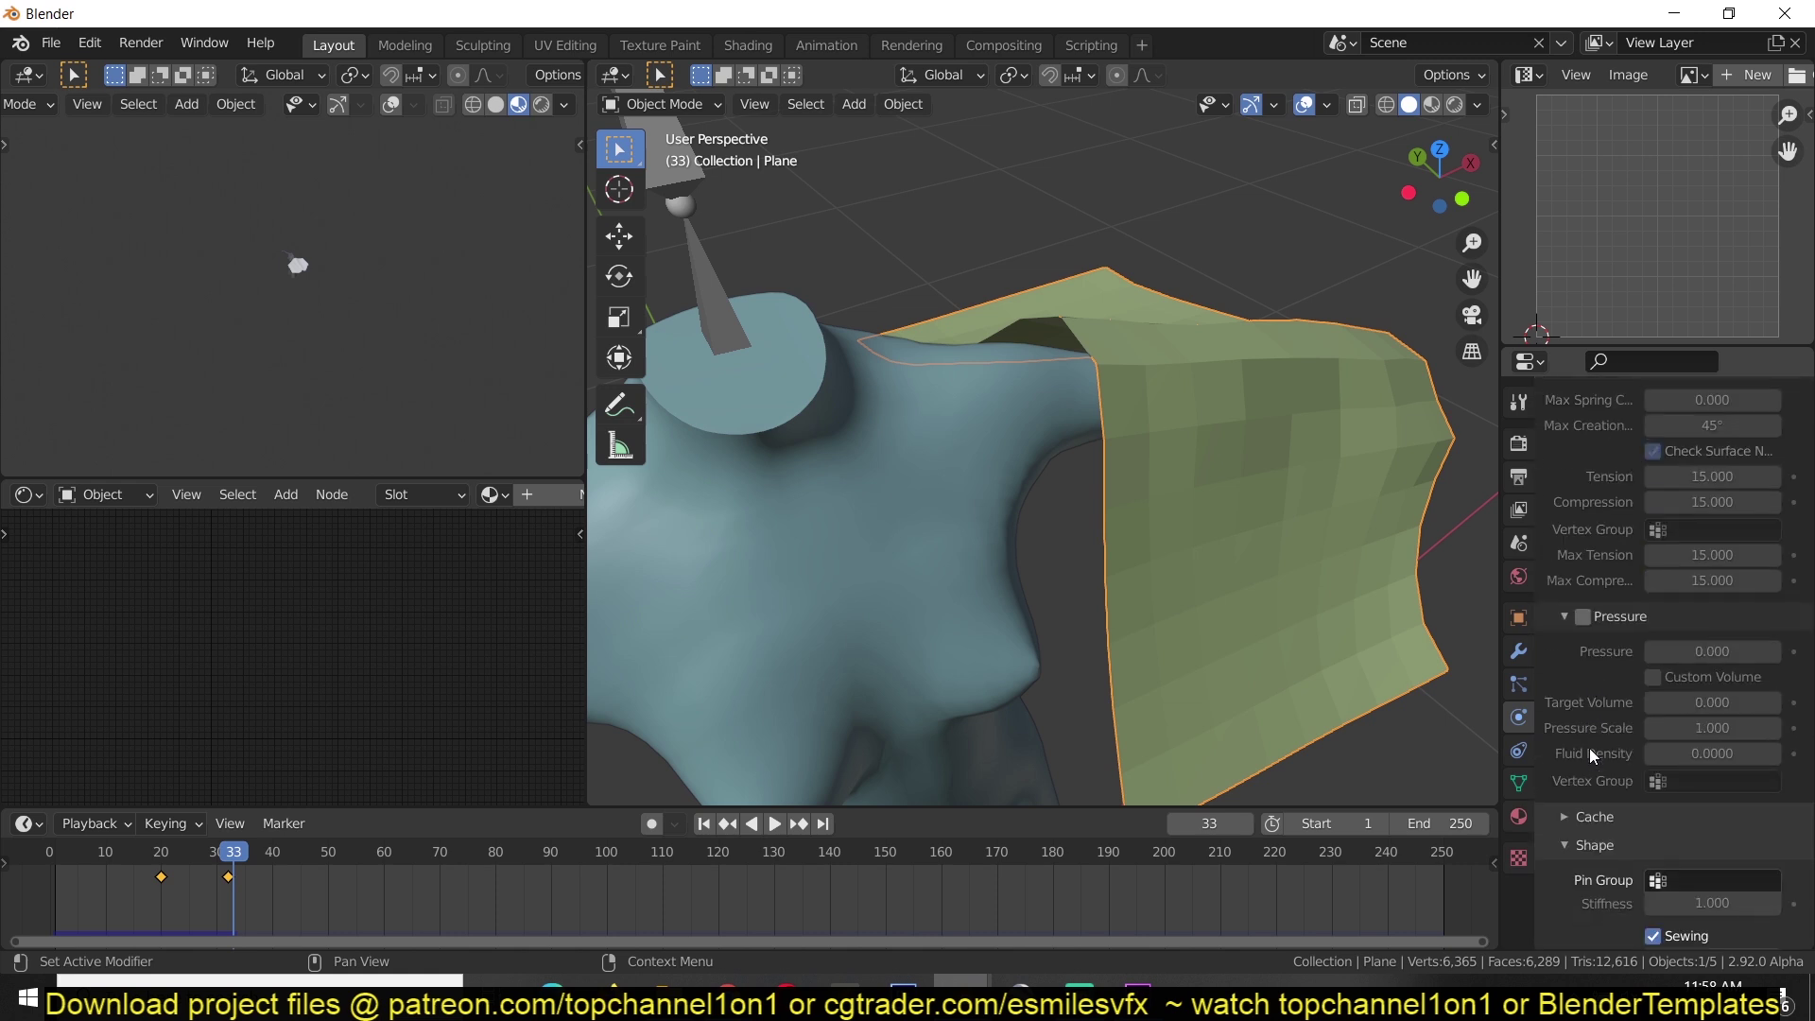
scroll(1581, 871, down, 10)
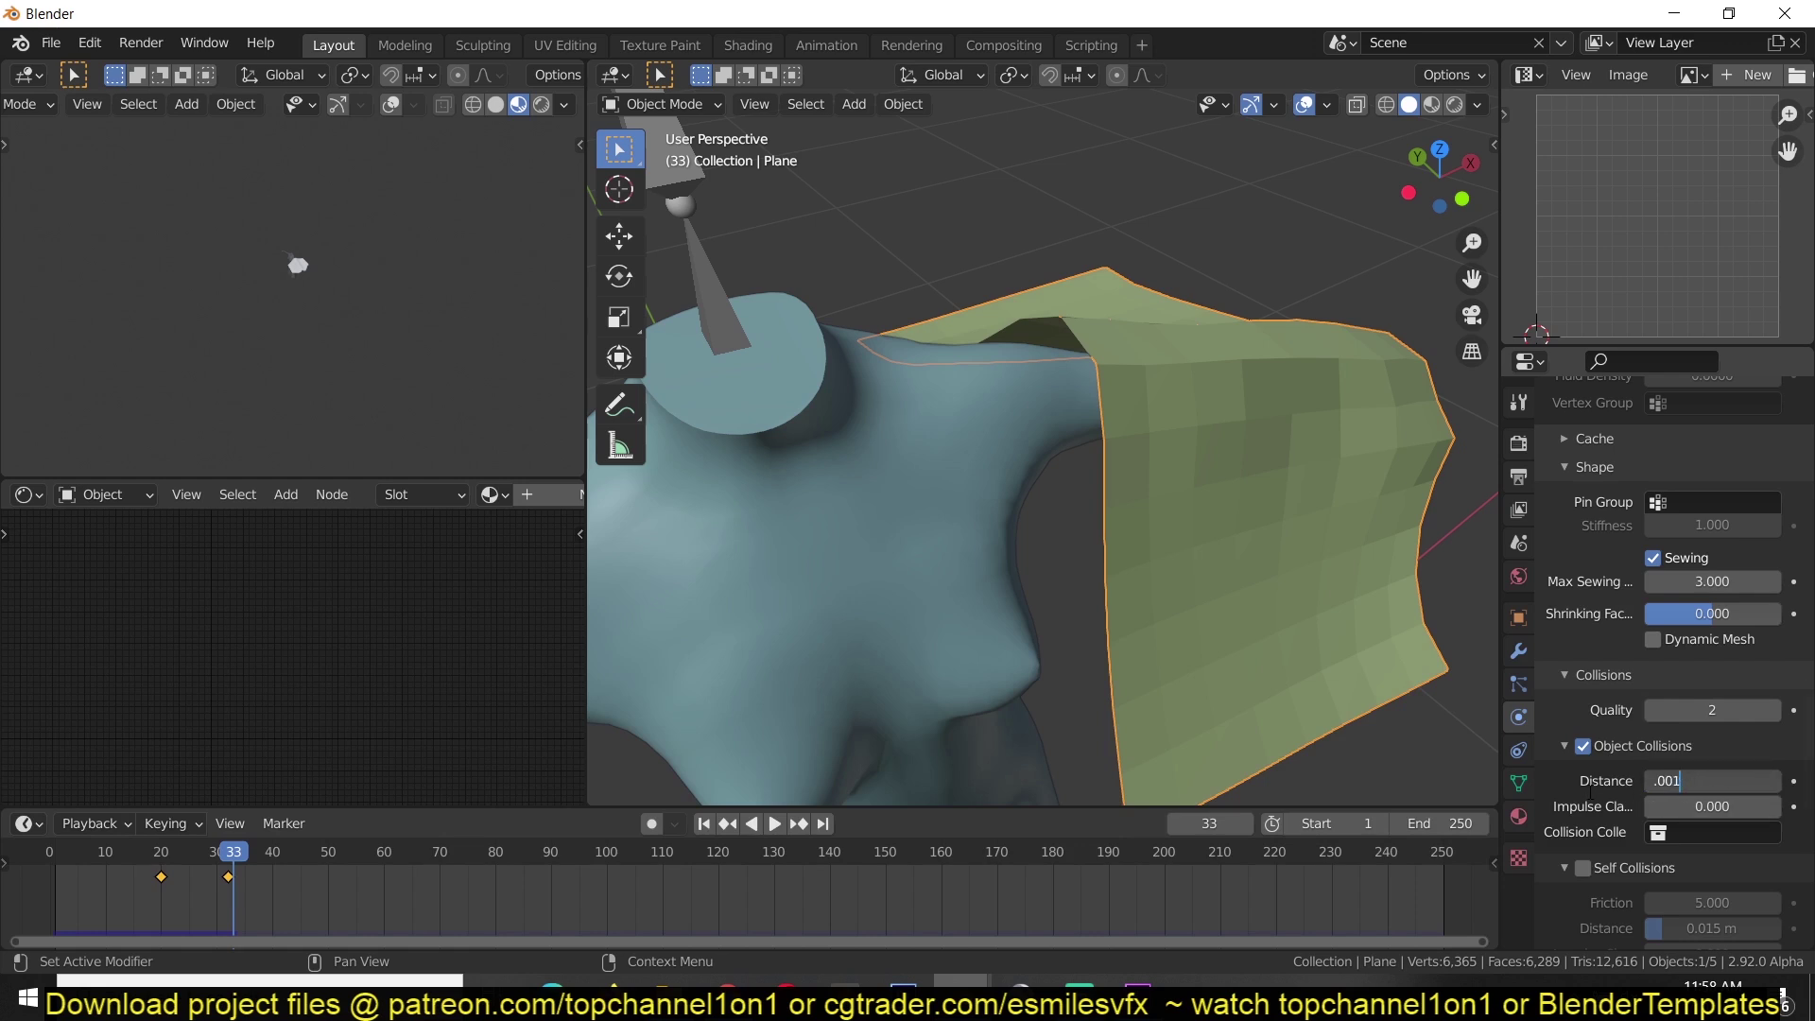
key(Return)
scroll(1122, 575, down, 5)
Smooth-shade the cloth and replay the simulation to frame 60, inspecting the sleeve around the arm from several angles.
click(50, 852)
middle_drag(825, 556, 1234, 483)
key(space)
right_click(1234, 482)
click(1237, 480)
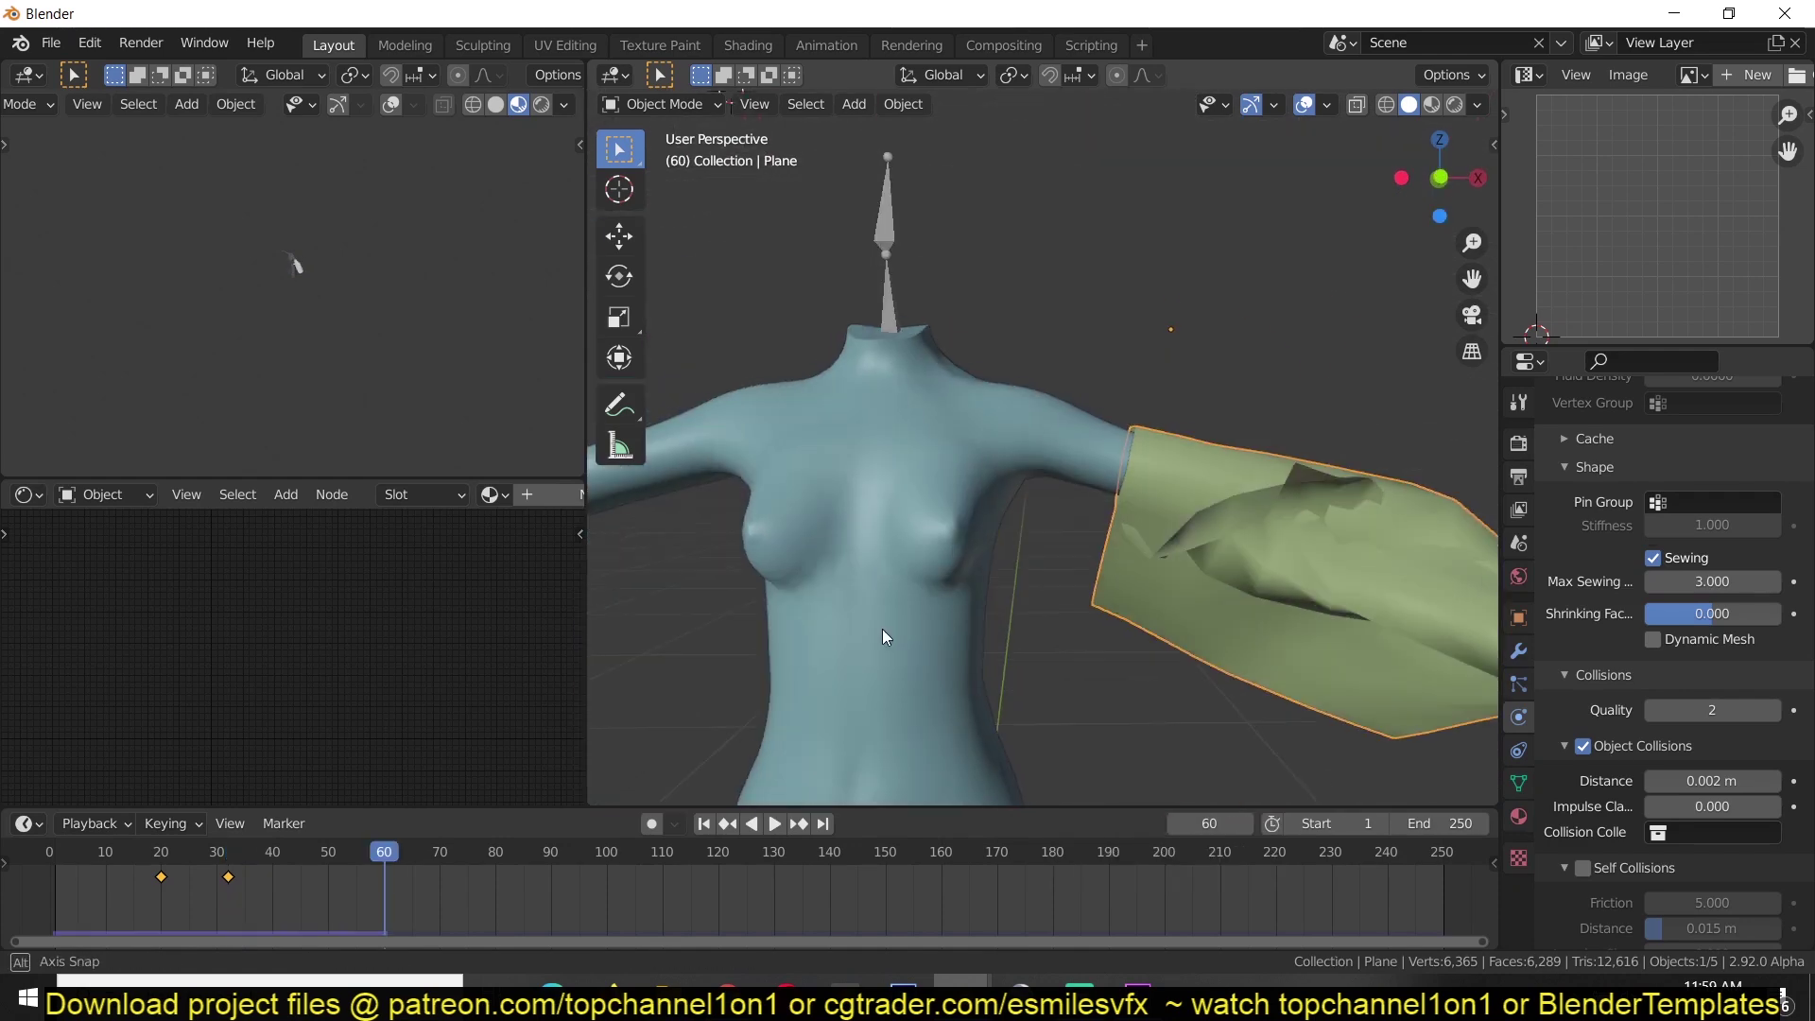
mouse_move(882, 628)
middle_down()
mouse_move(1018, 701)
mouse_move(1059, 653)
middle_up()
middle_drag(1172, 395, 1222, 450)
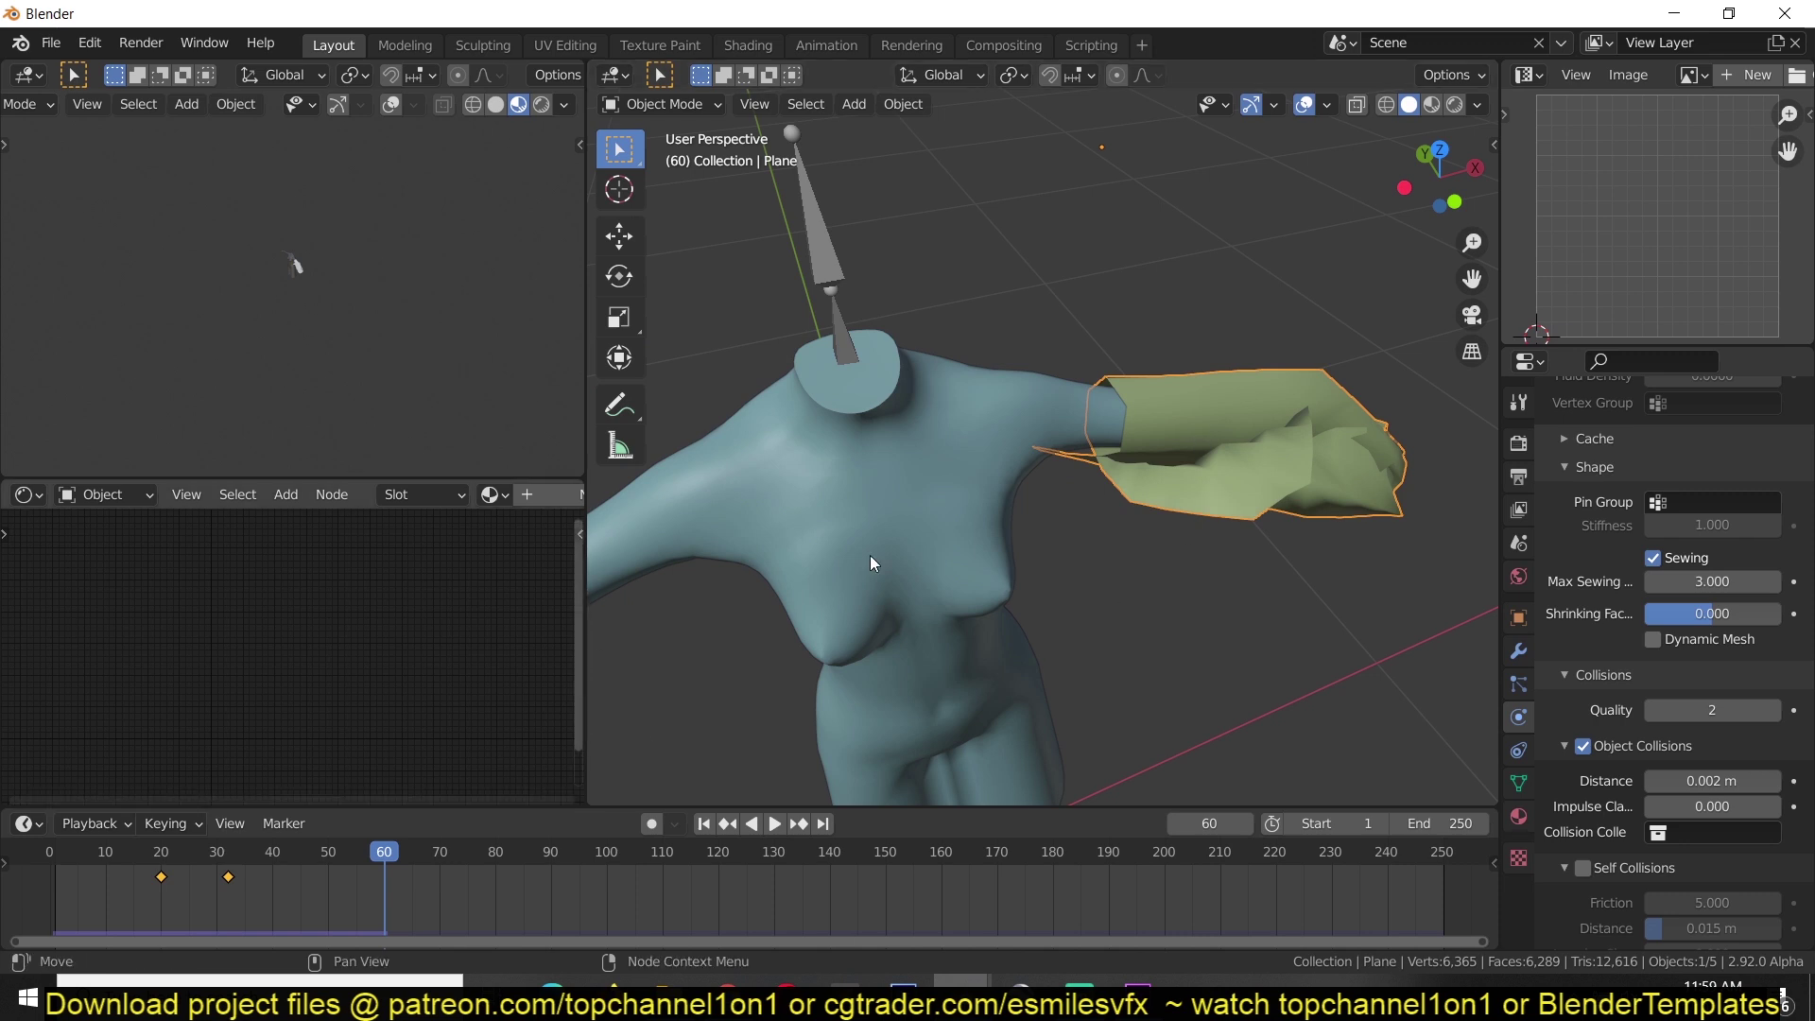
Enable self collisions on the cloth and replay the simulation from the start.
key(shift+Left)
key(space)
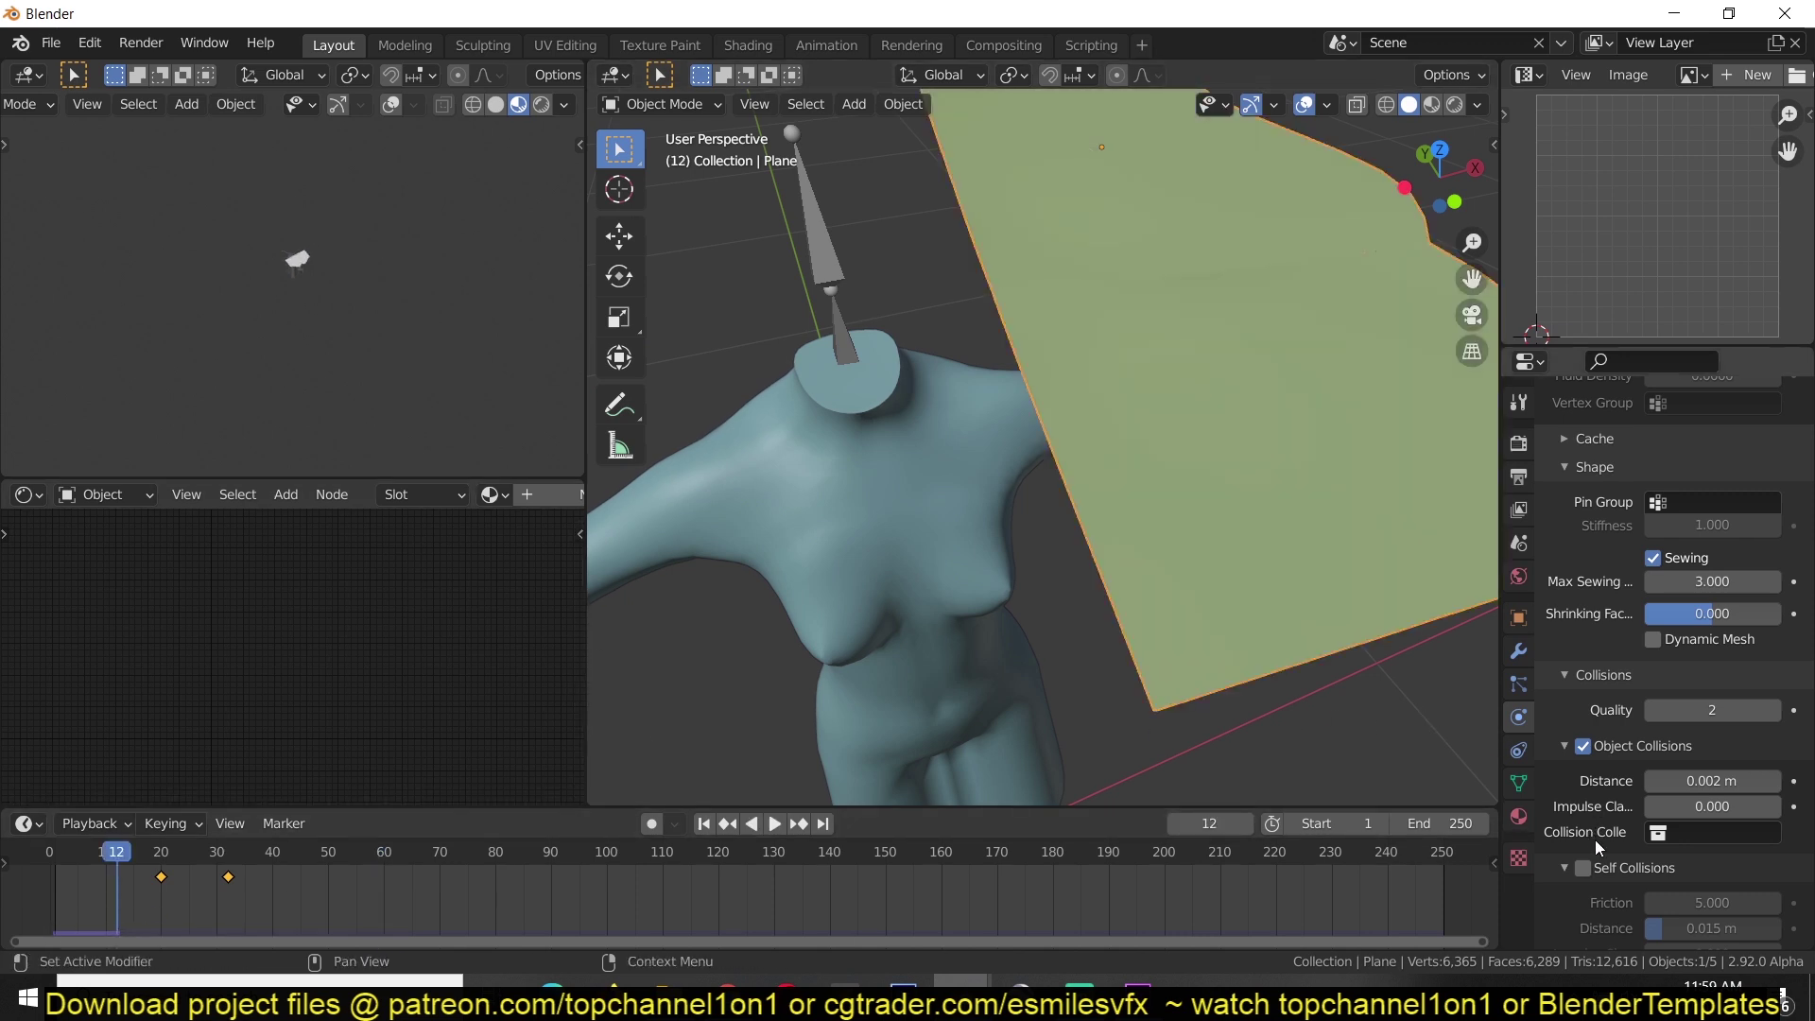
click(1584, 868)
drag(106, 899, 49, 899)
key(space)
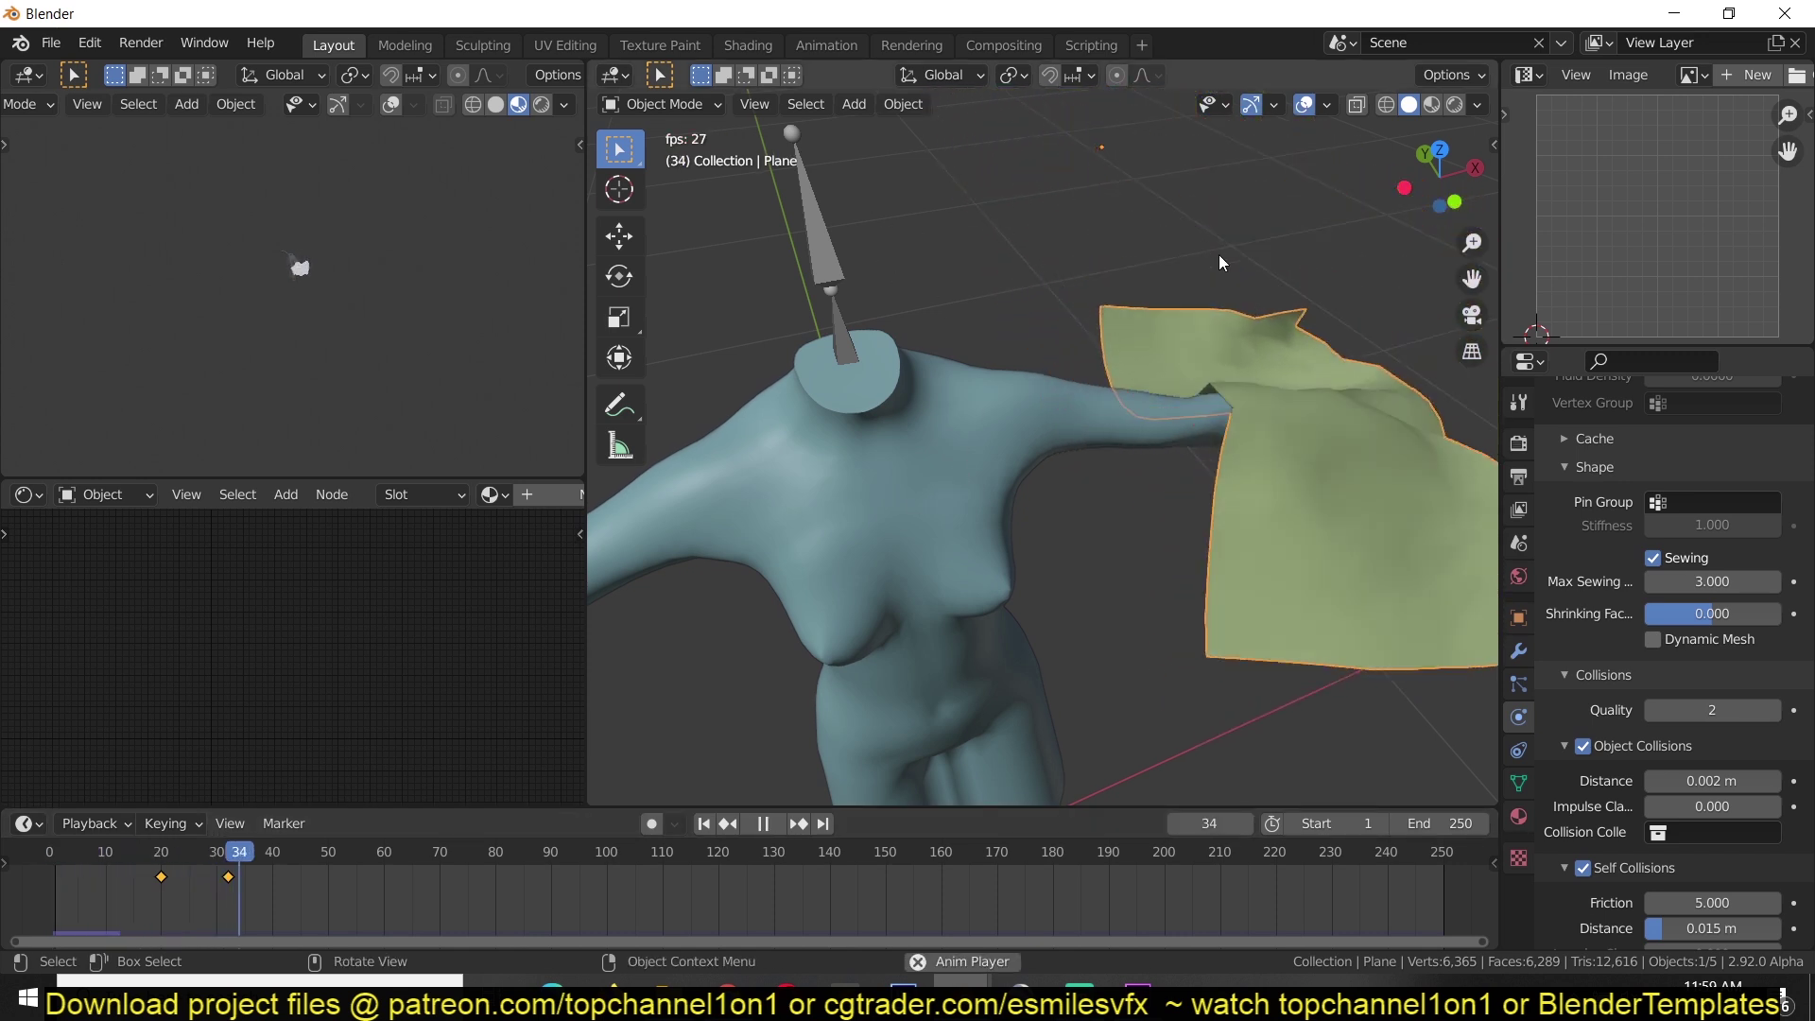
Replay the cloth simulation to frame 30 and return it to the start.
key(Escape)
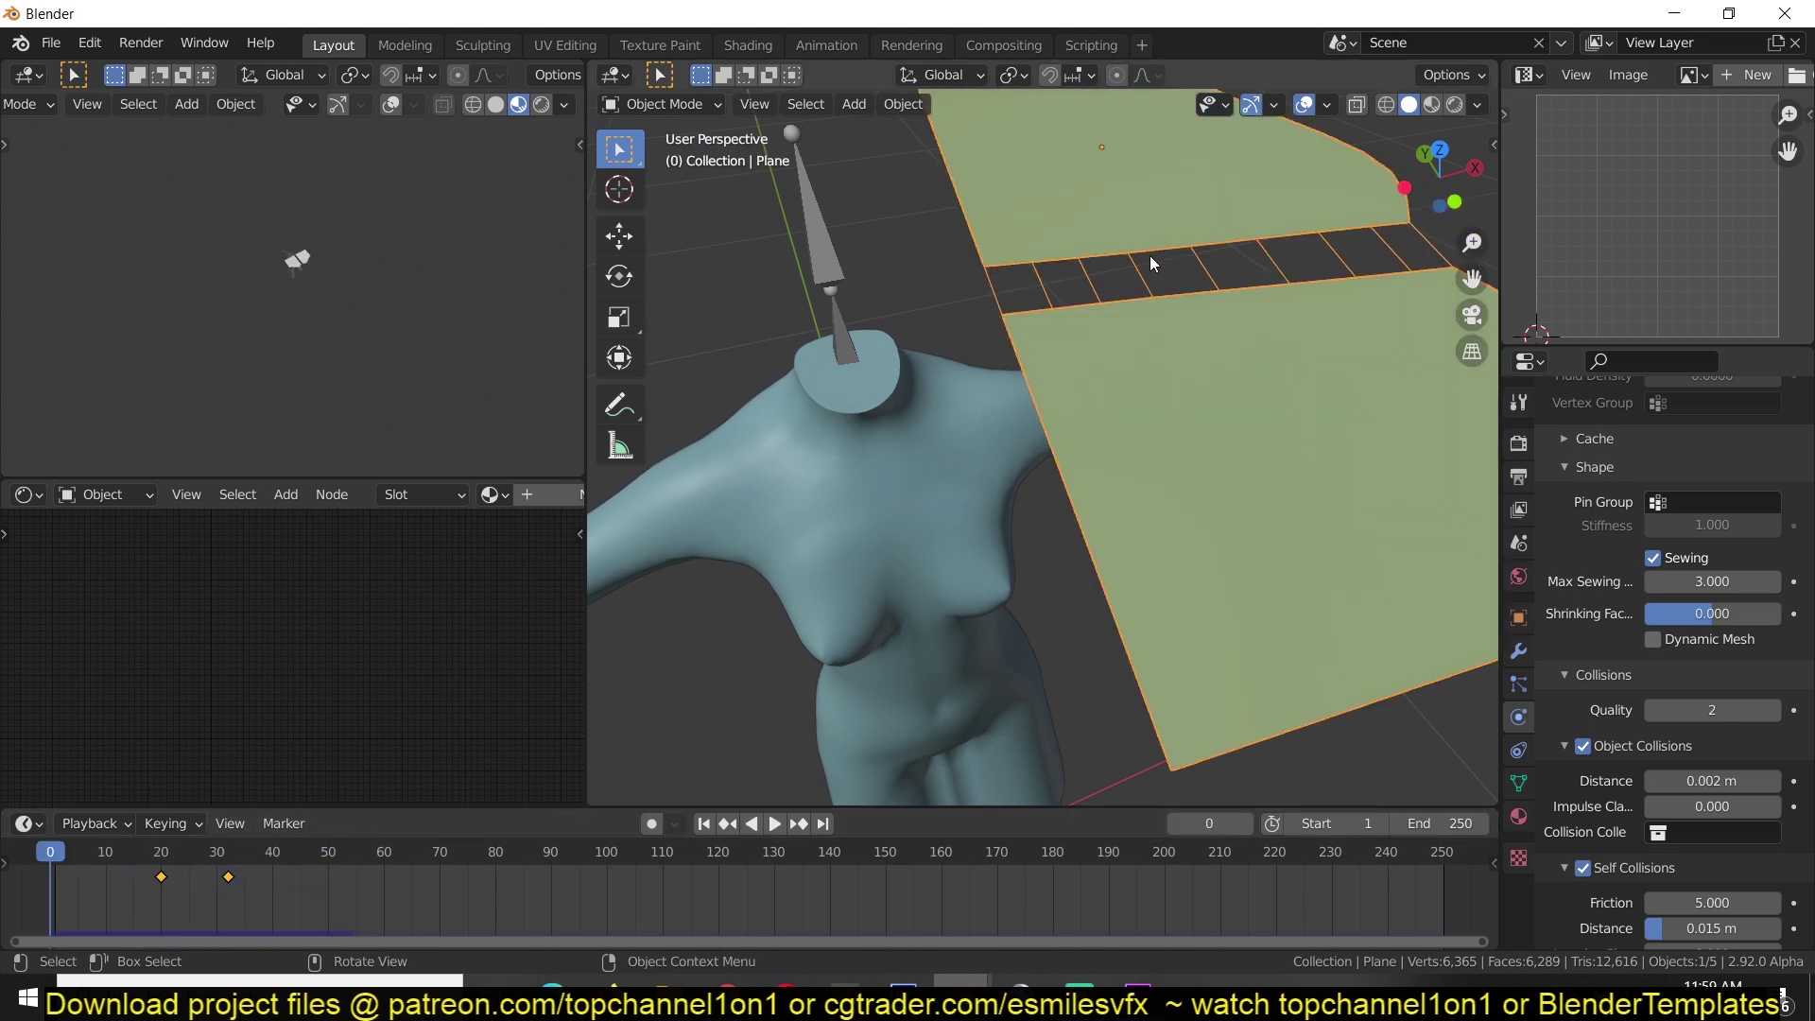
key(space)
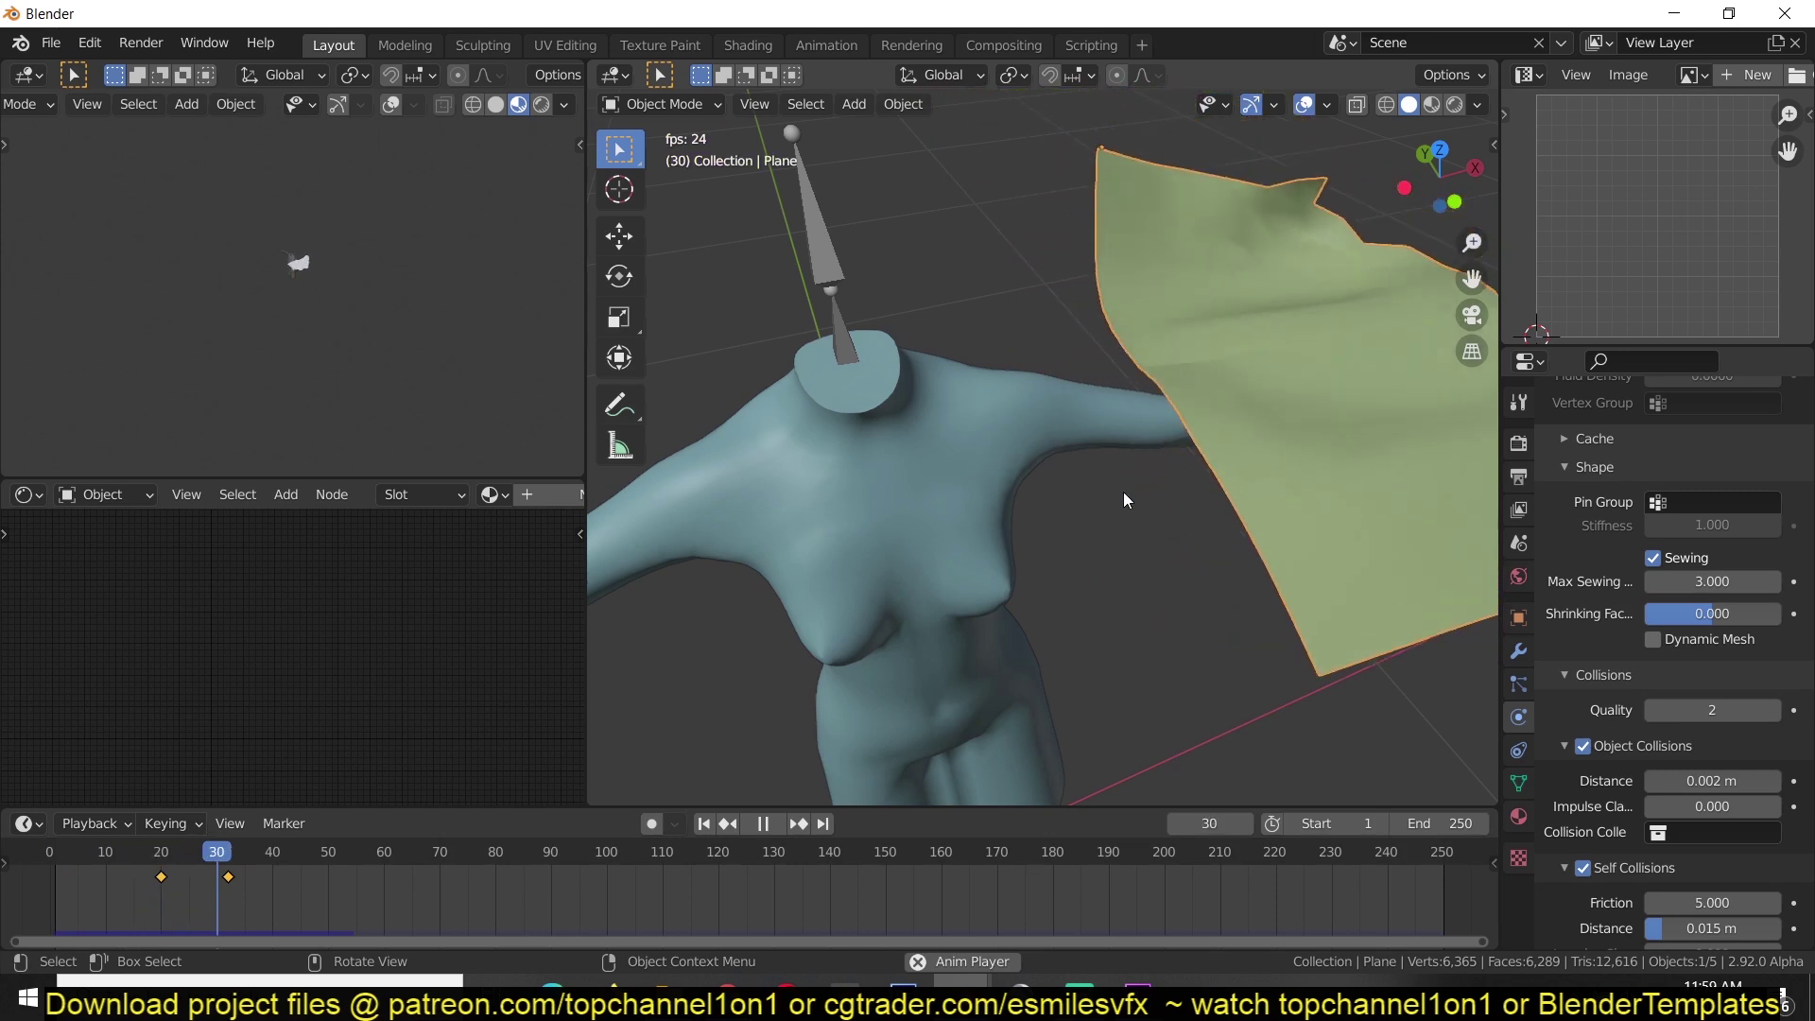
key(Escape)
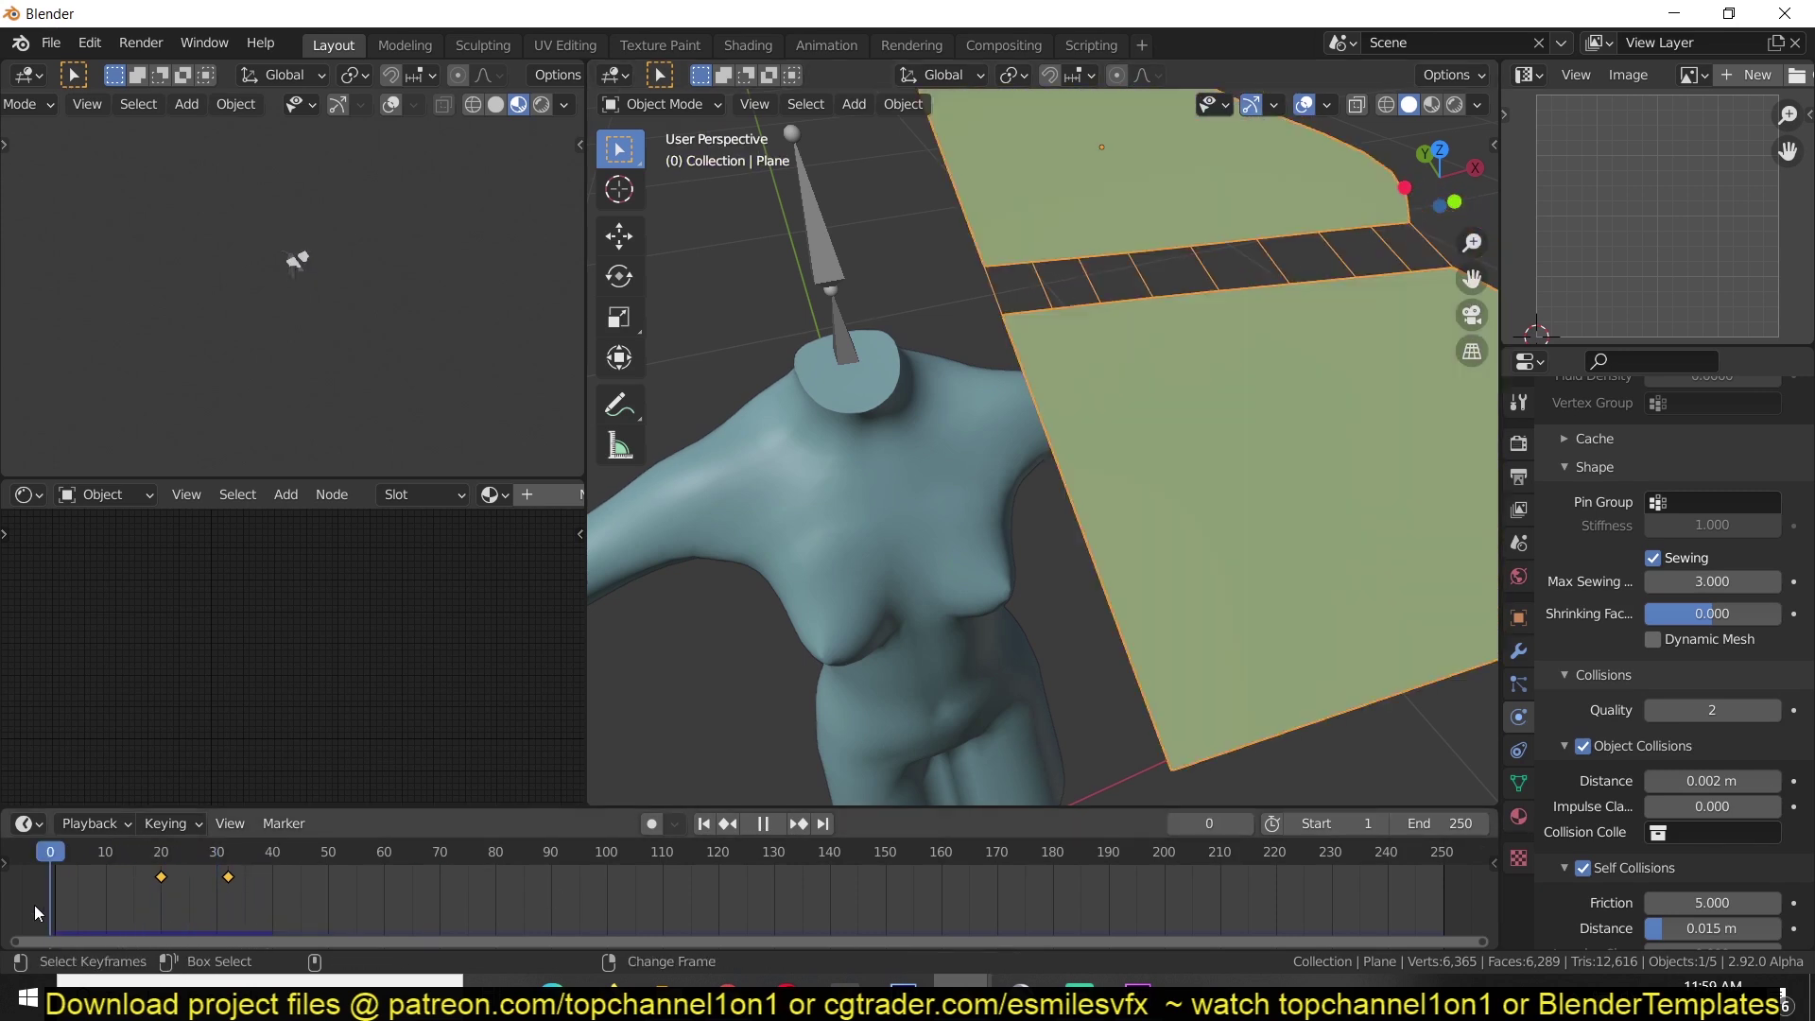
Subdivide the cloth mesh, replay the simulation to frame 11 and rewind to frame 0.
key(Tab)
right_click(1240, 325)
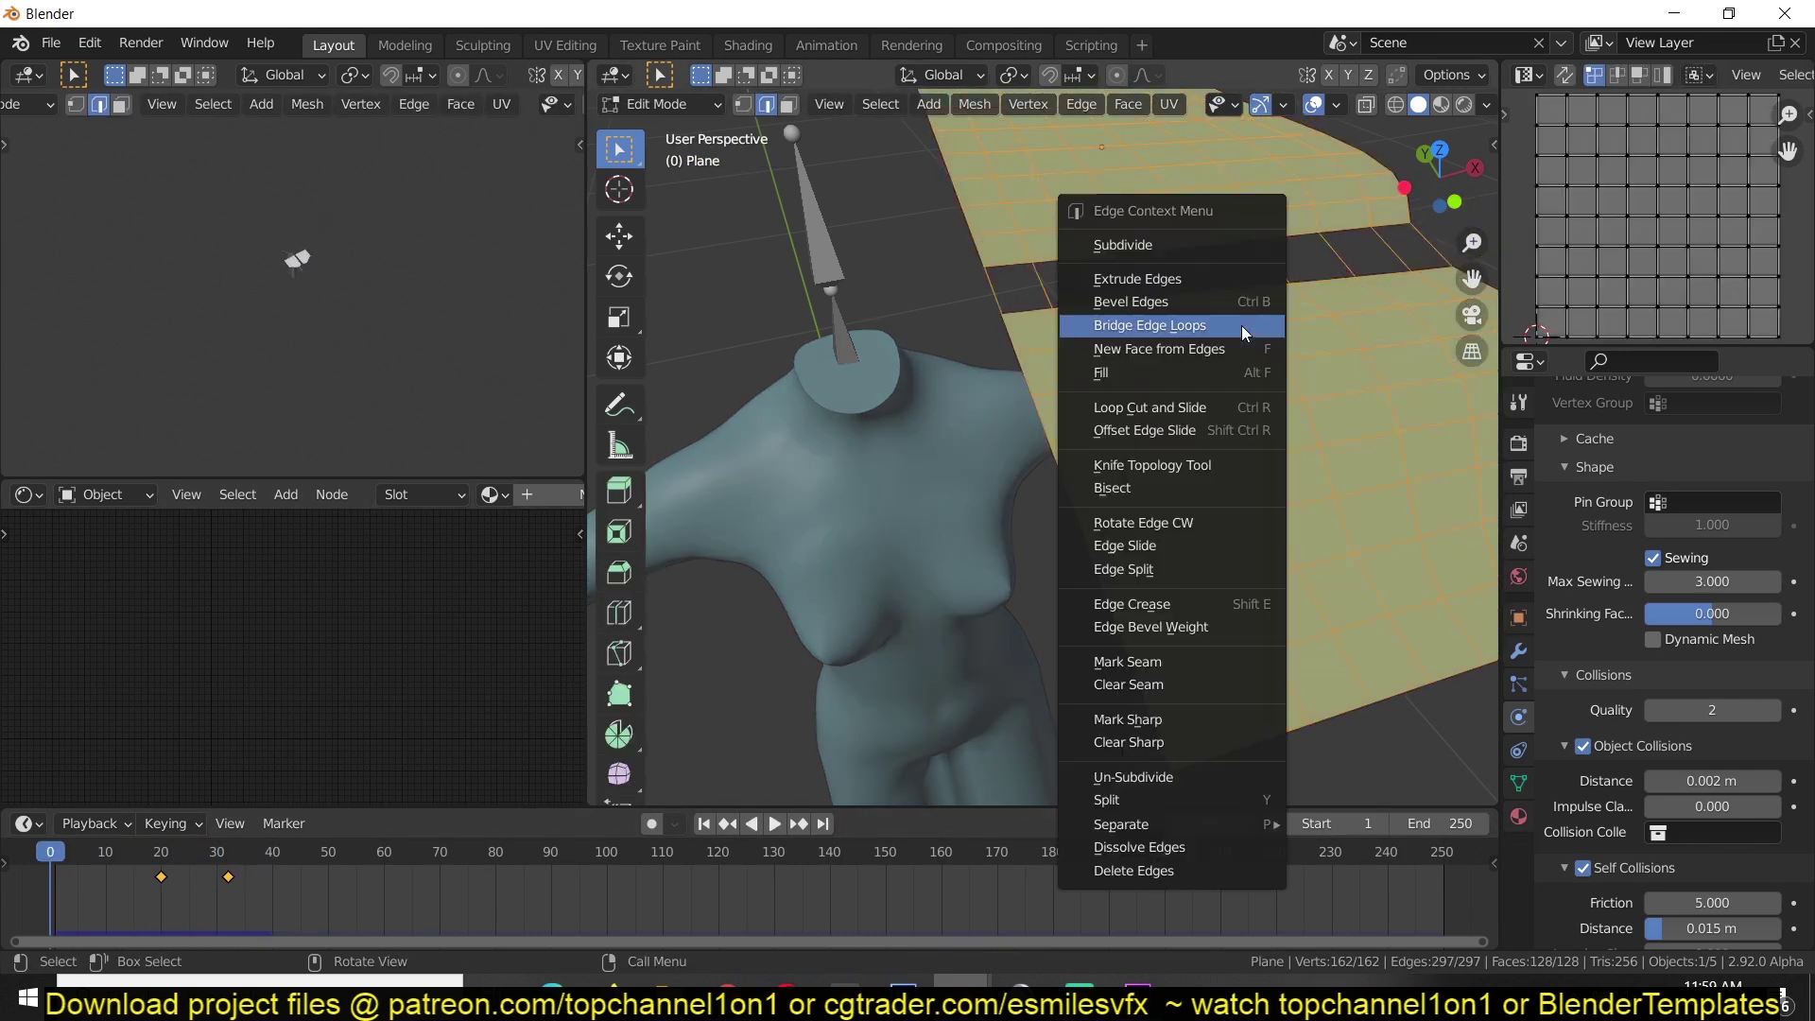
click(1219, 245)
key(Tab)
key(space)
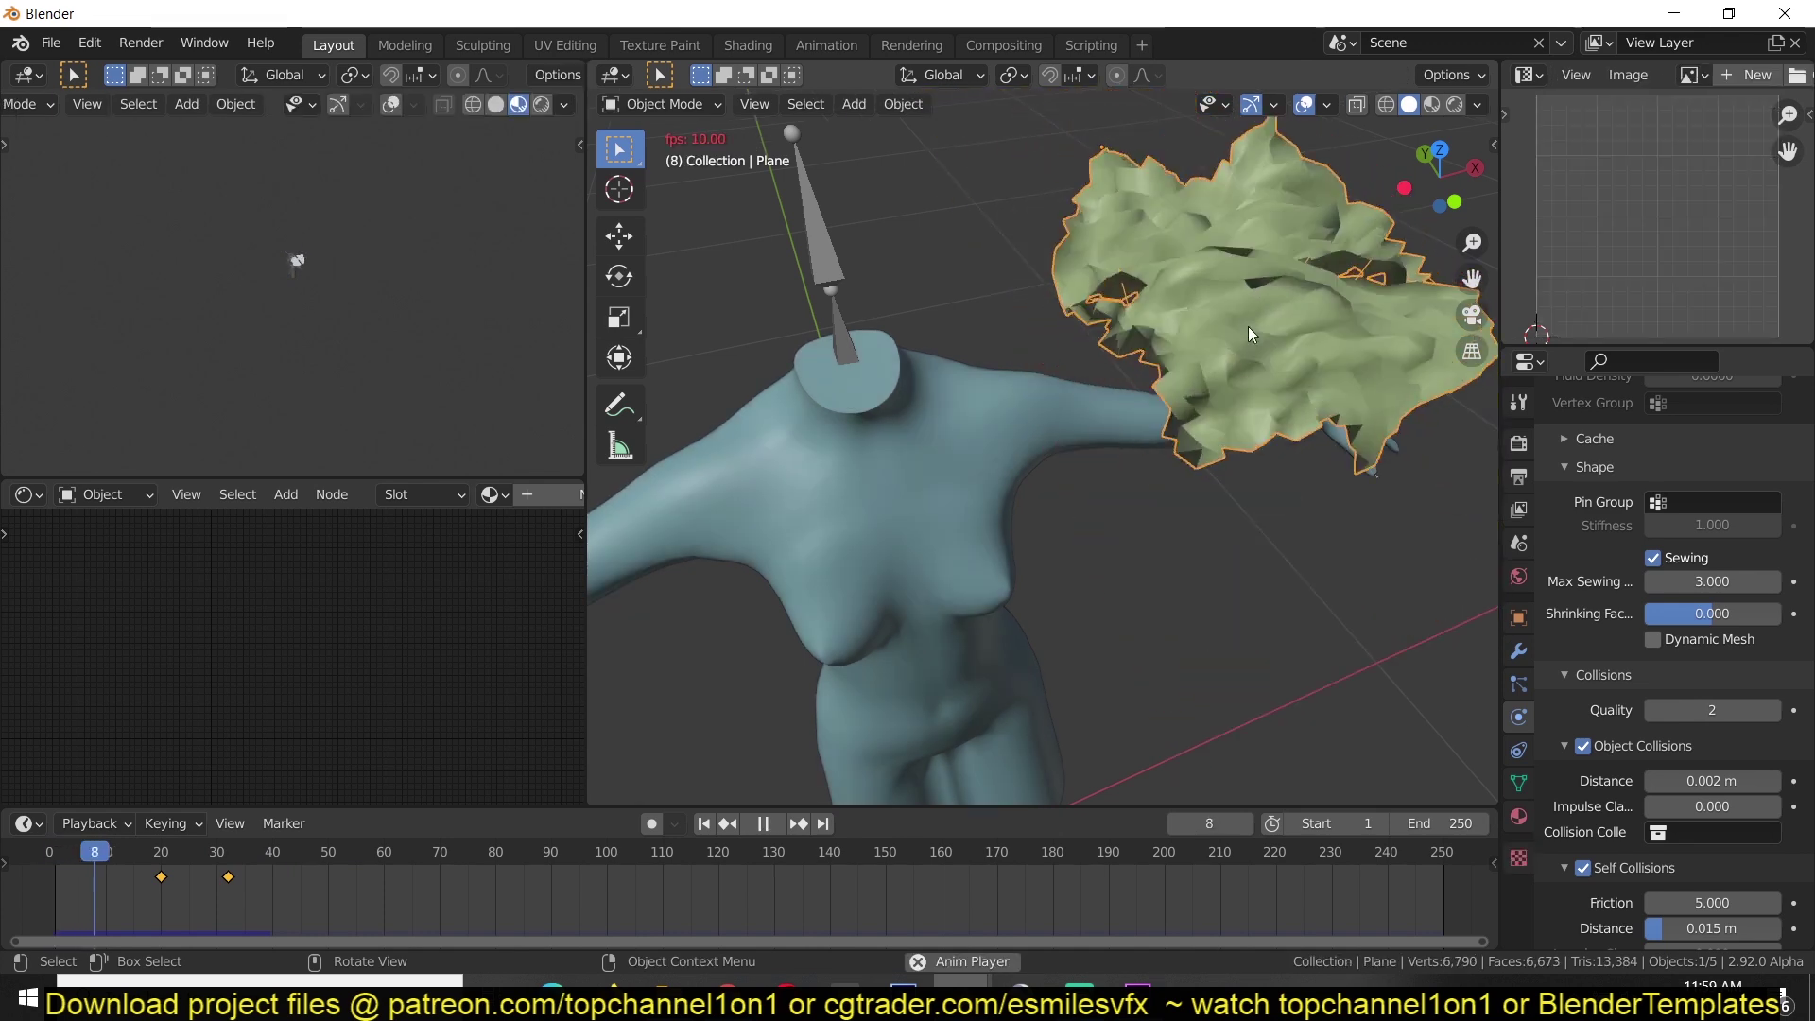
key(space)
middle_drag(1272, 303, 1141, 350)
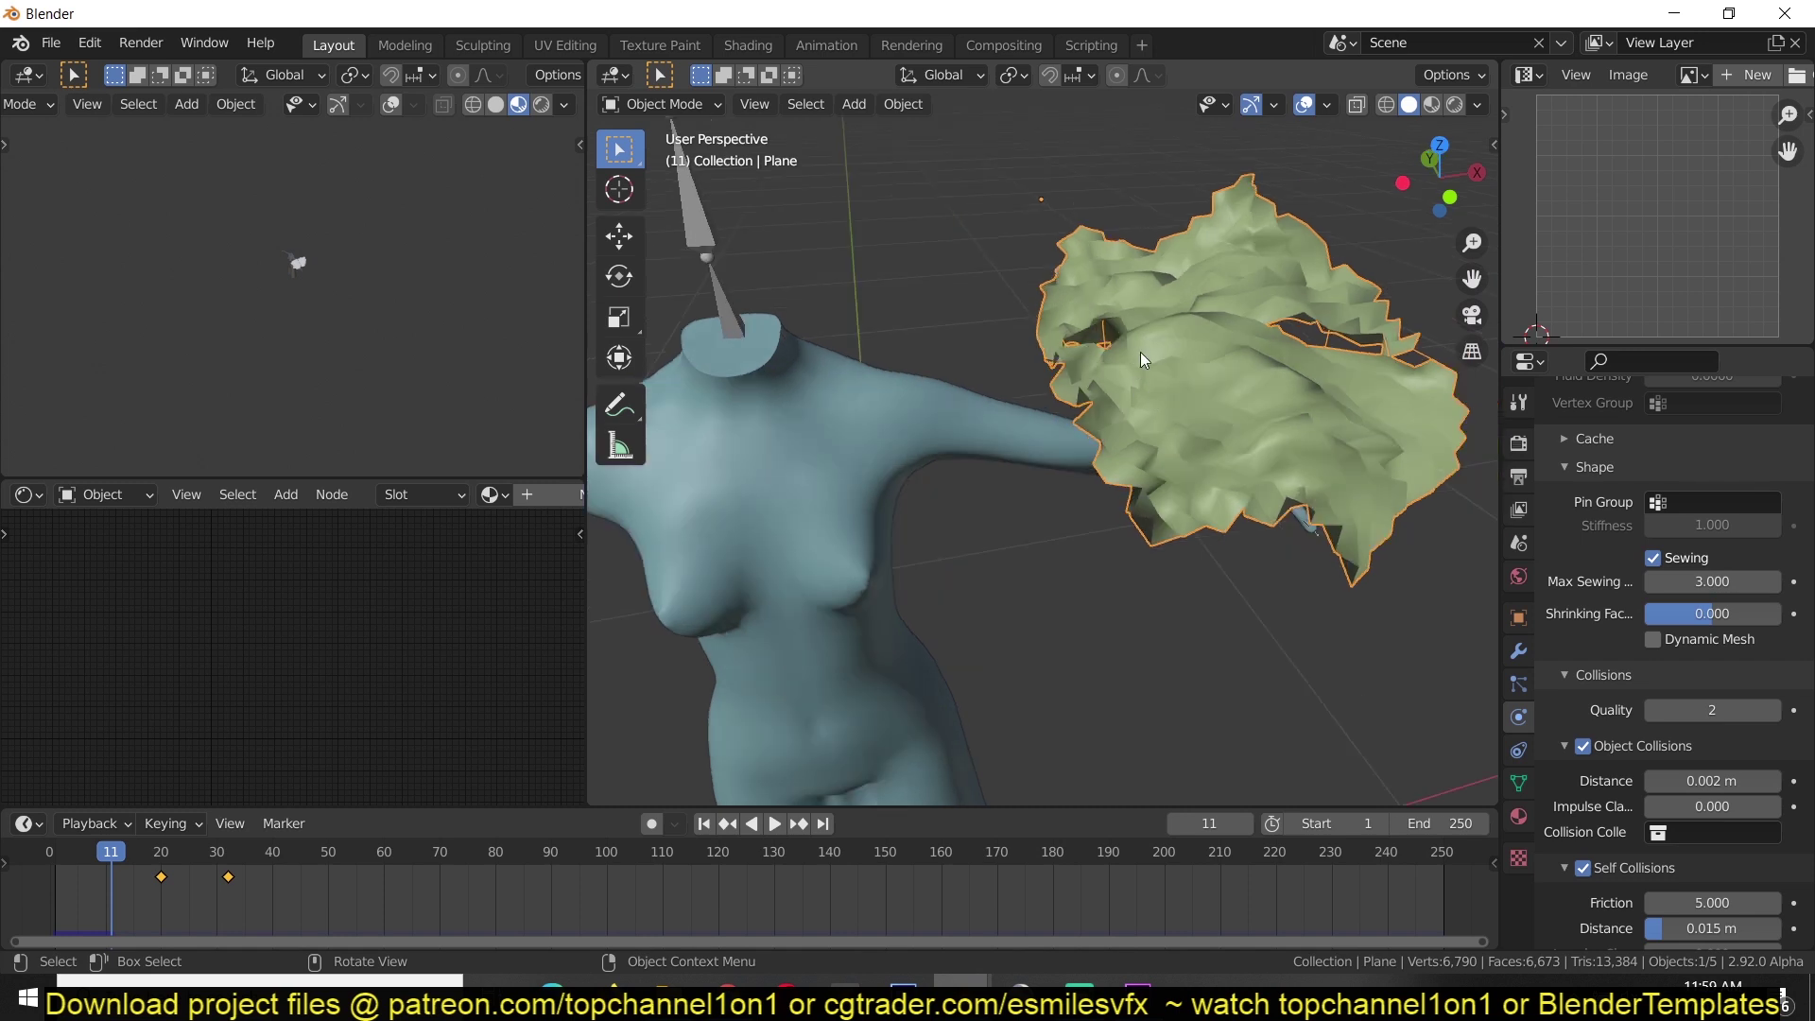
key(shift+Left)
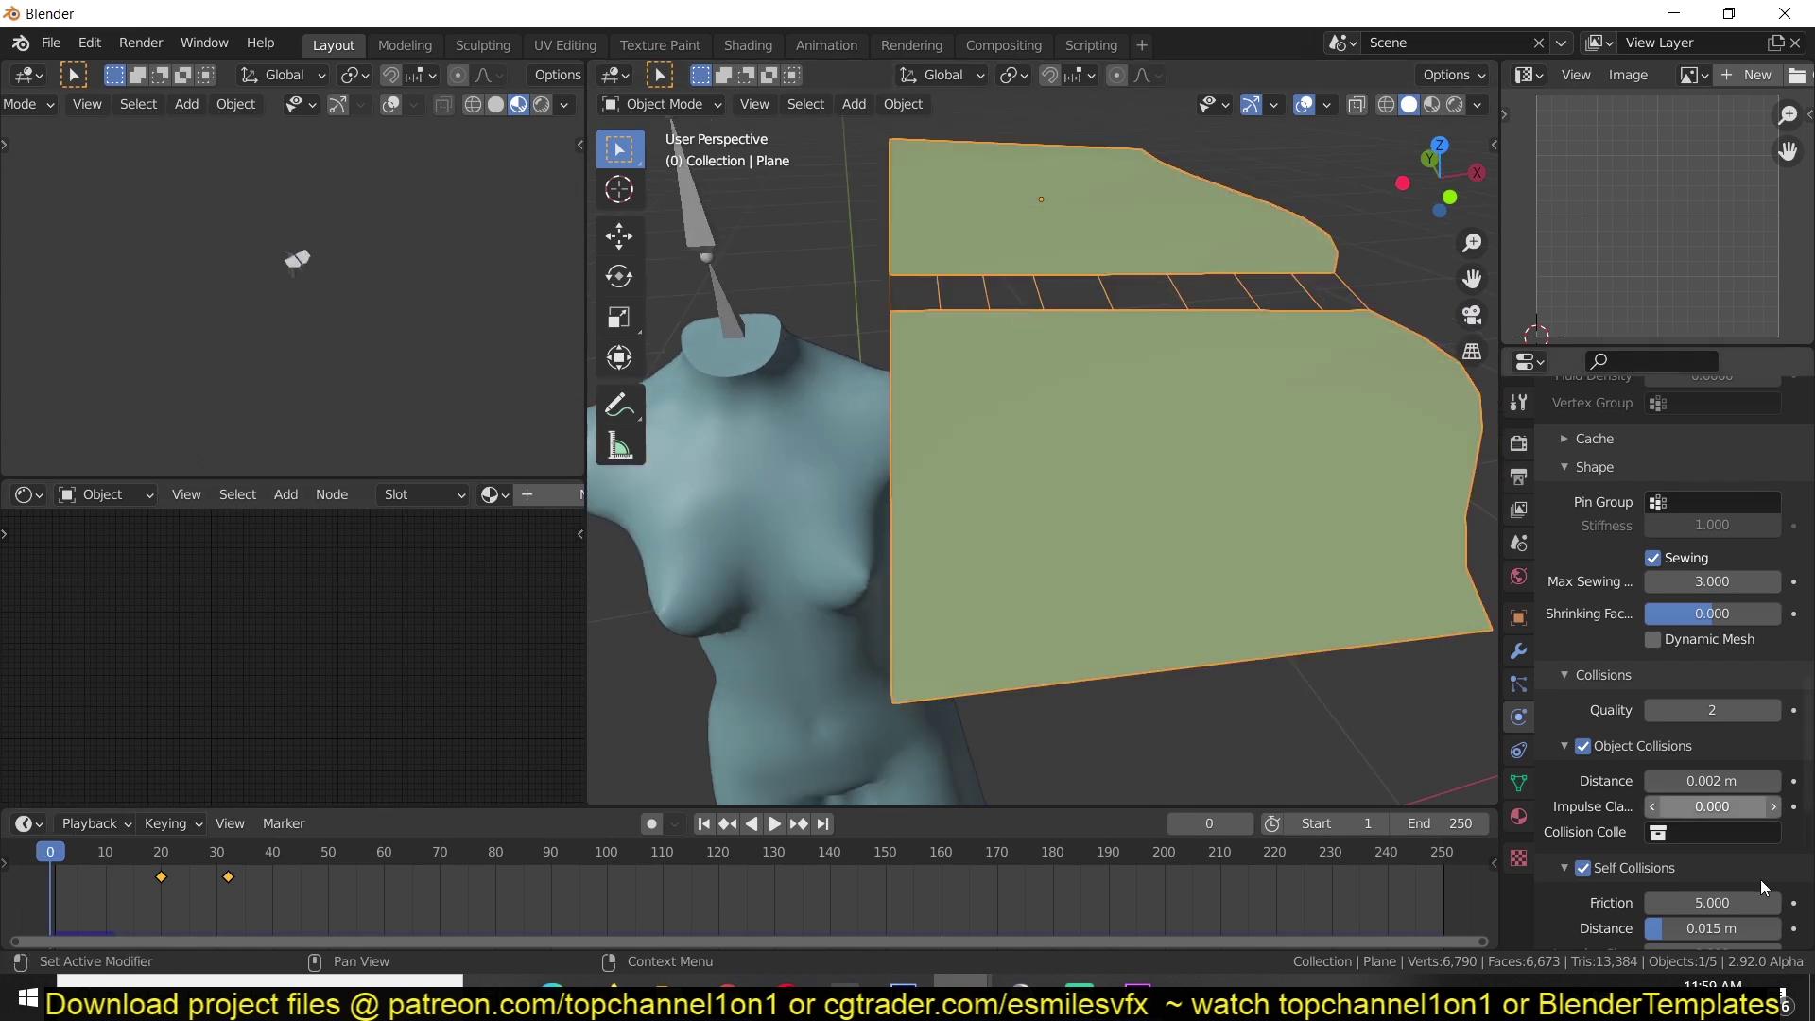
Set the cloth's self collision distance to 0.001 m and replay the simulation to frame 77, inspecting the sleeve.
scroll(1683, 805, down, 3)
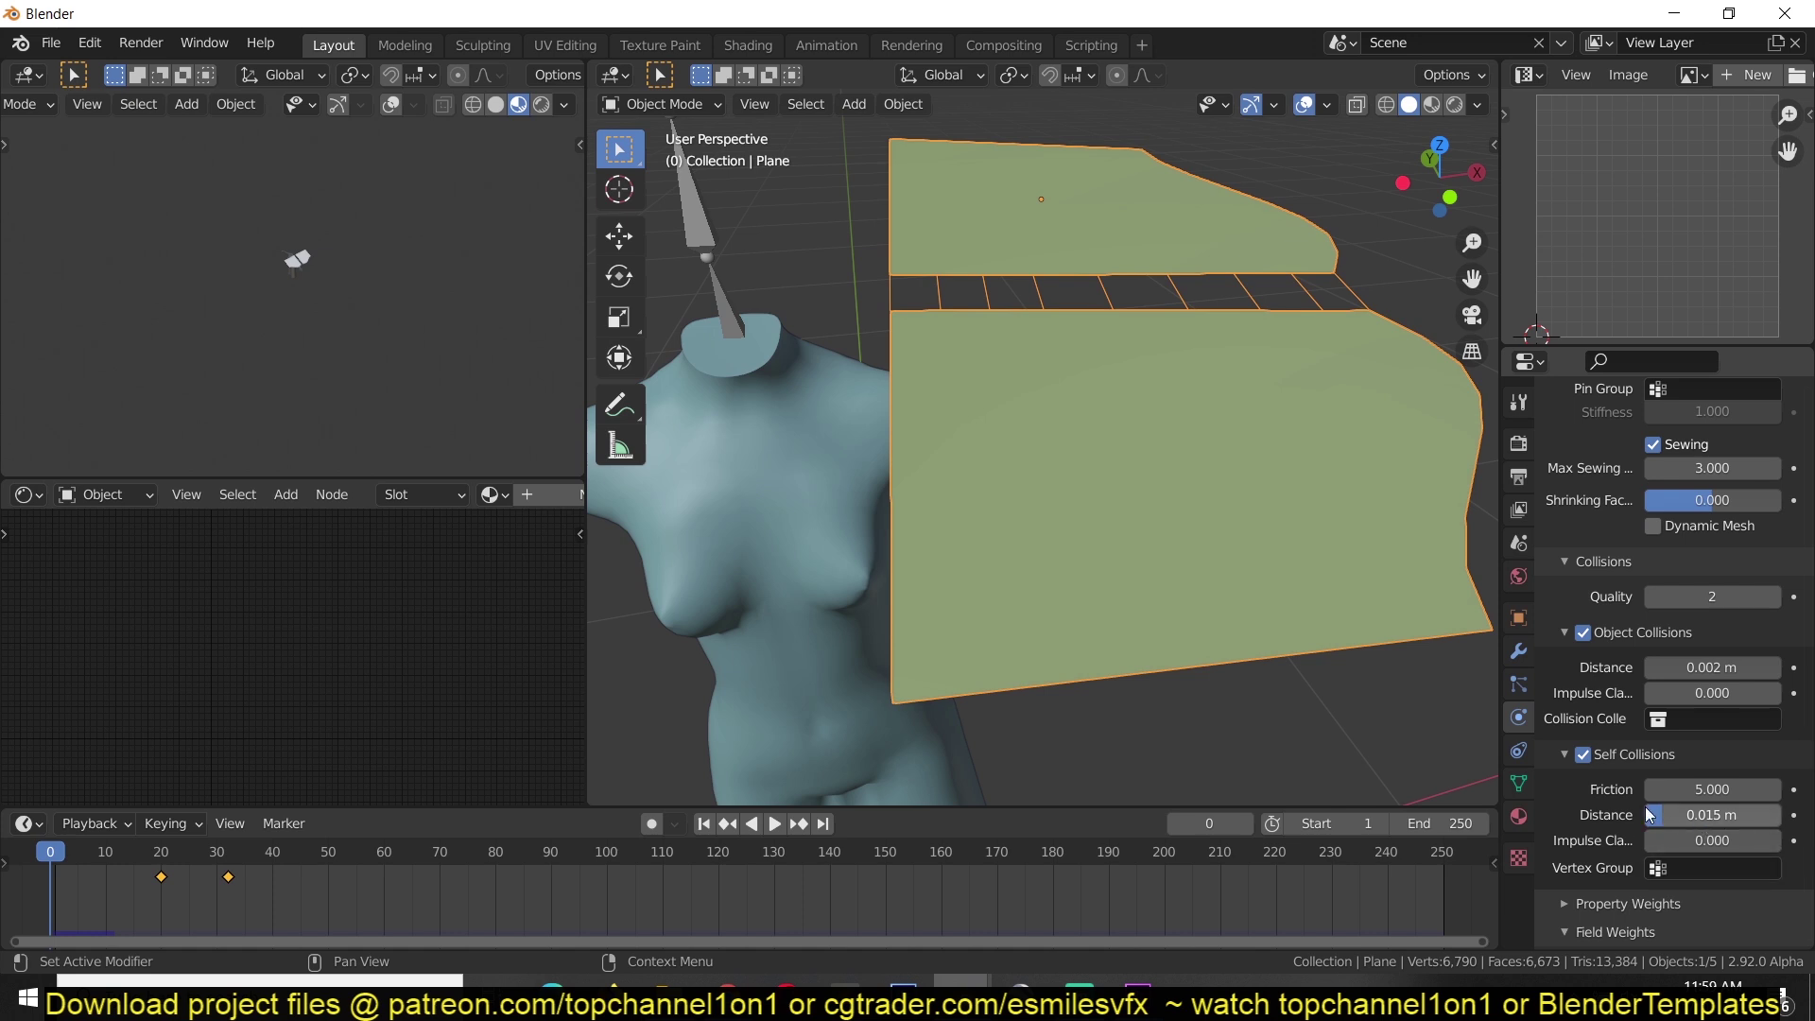
click(1715, 813)
key(BackSpace)
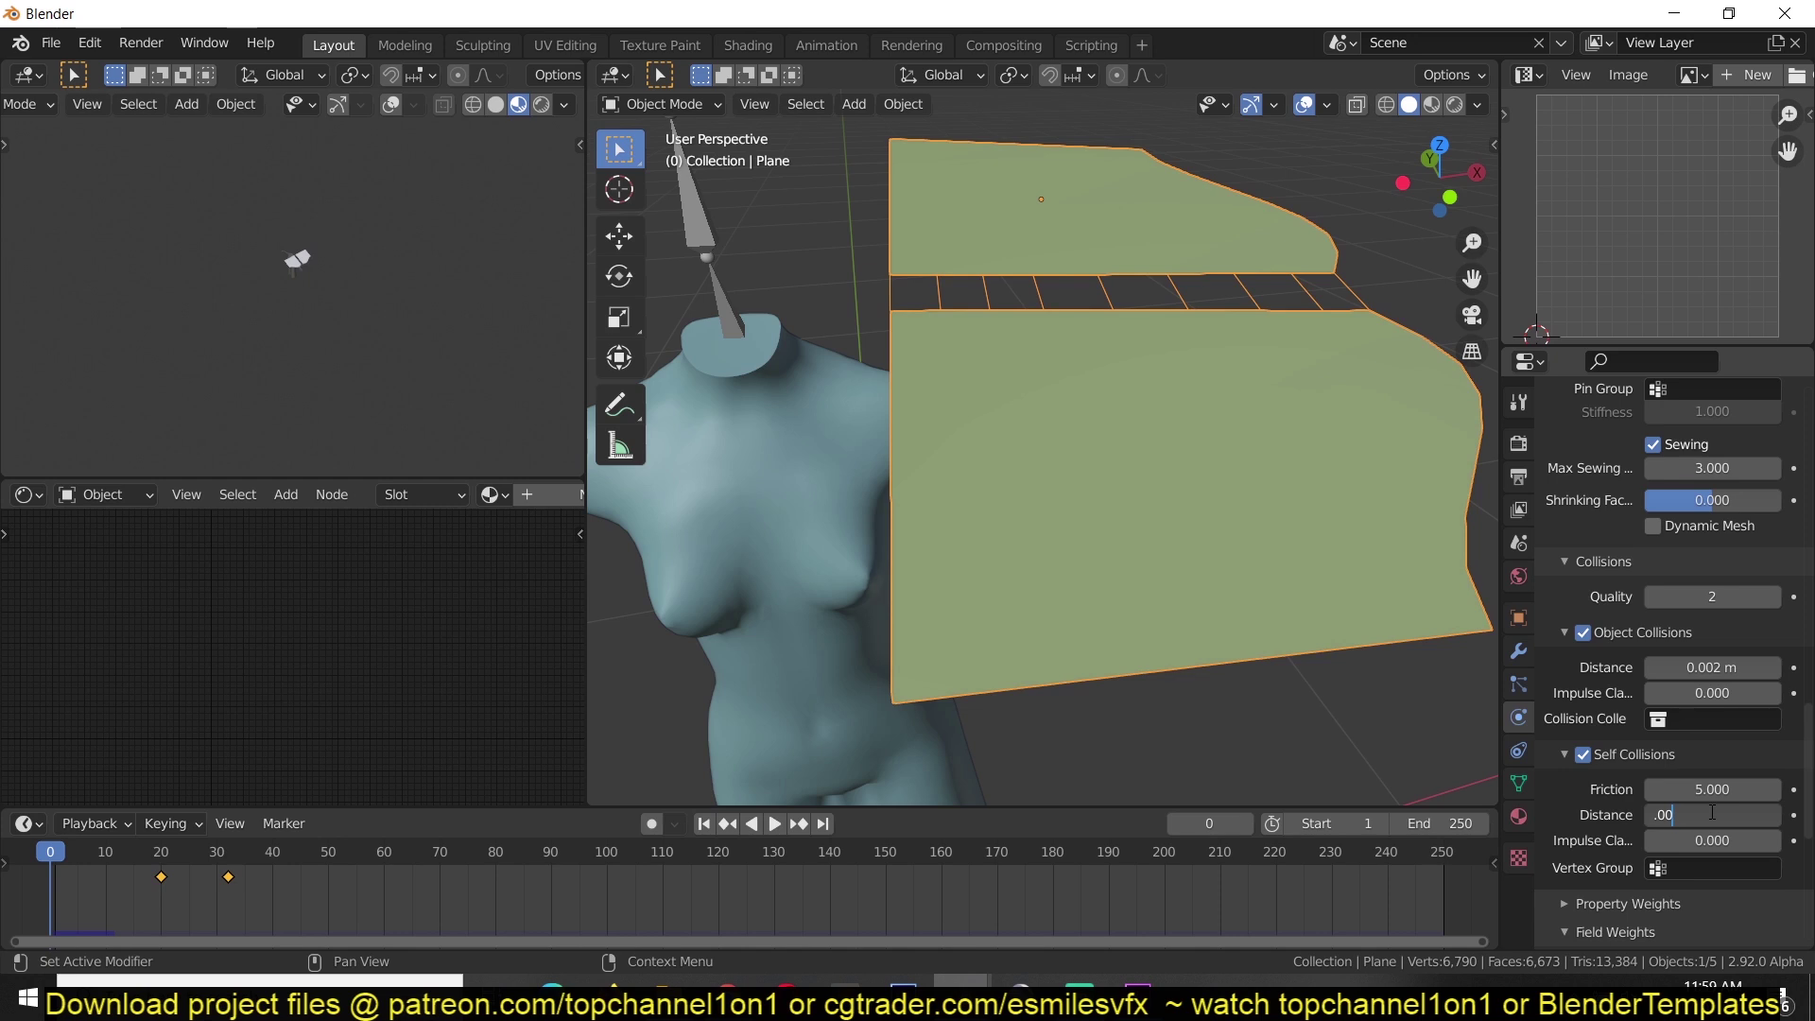
key(Return)
key(space)
middle_drag(800, 548, 1031, 478)
middle_drag(1159, 615, 1048, 609)
key(space)
key(space)
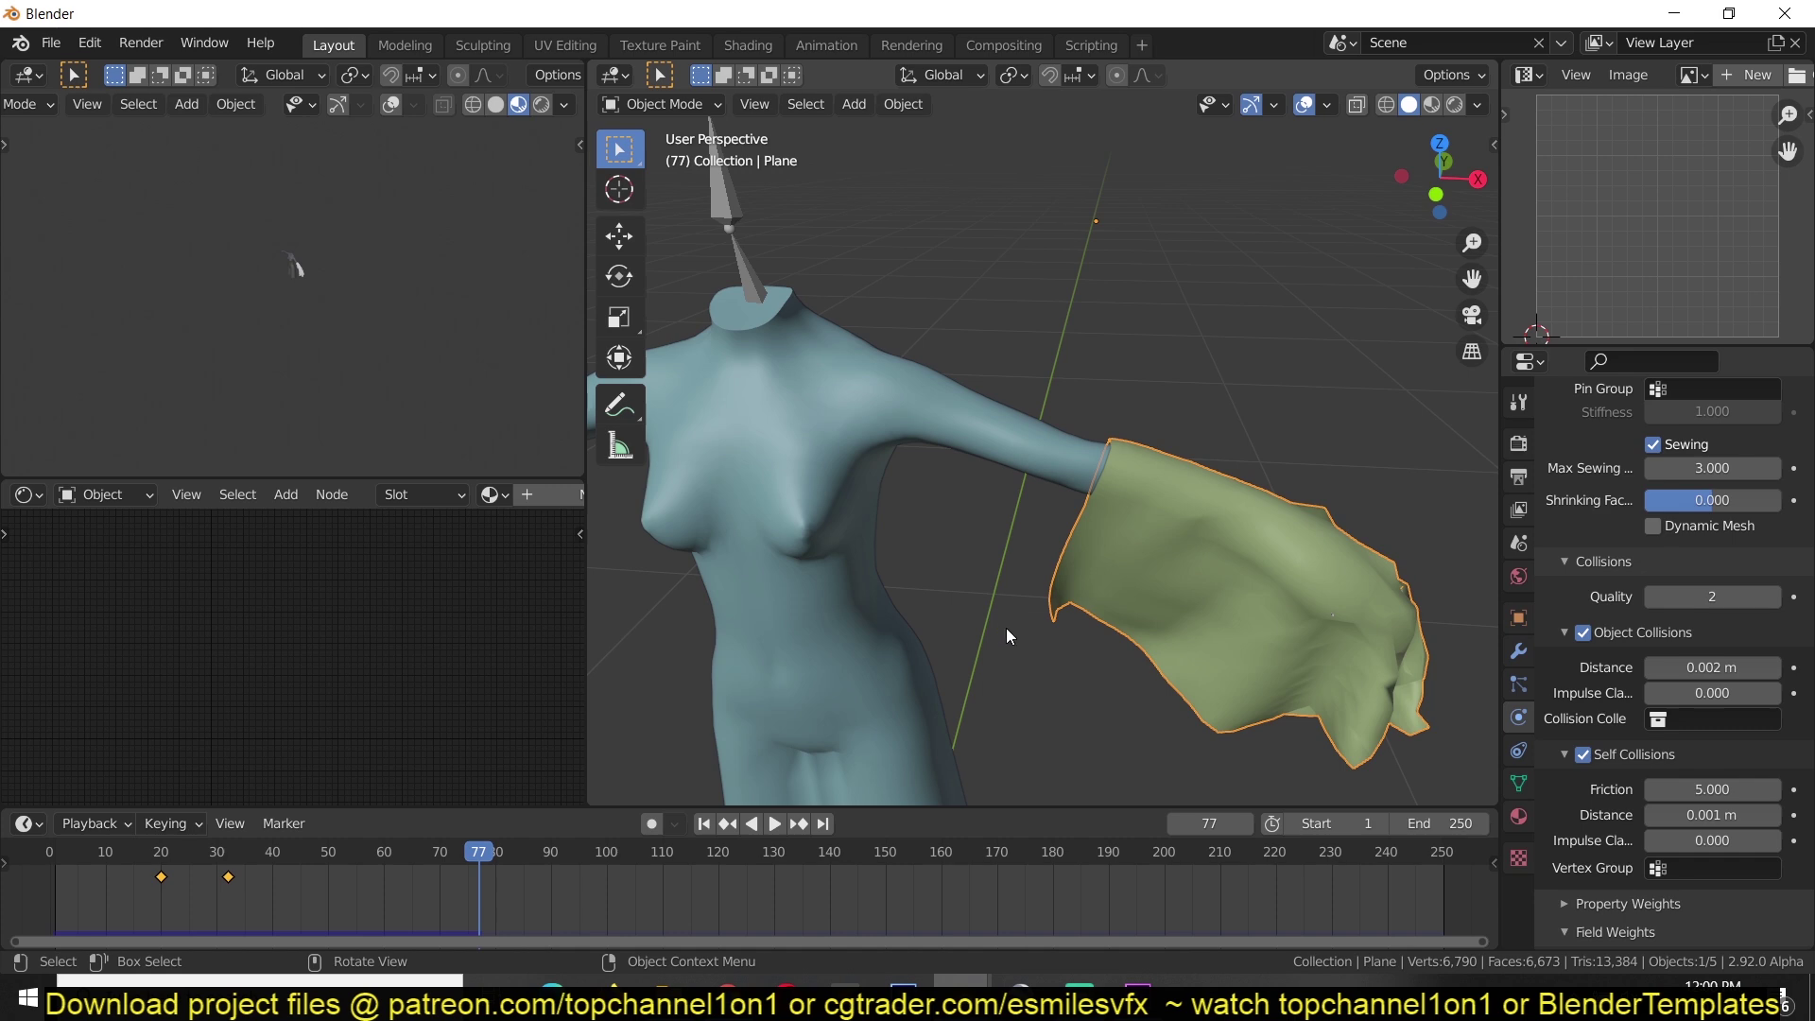
shift+middle_drag(1006, 629, 1014, 635)
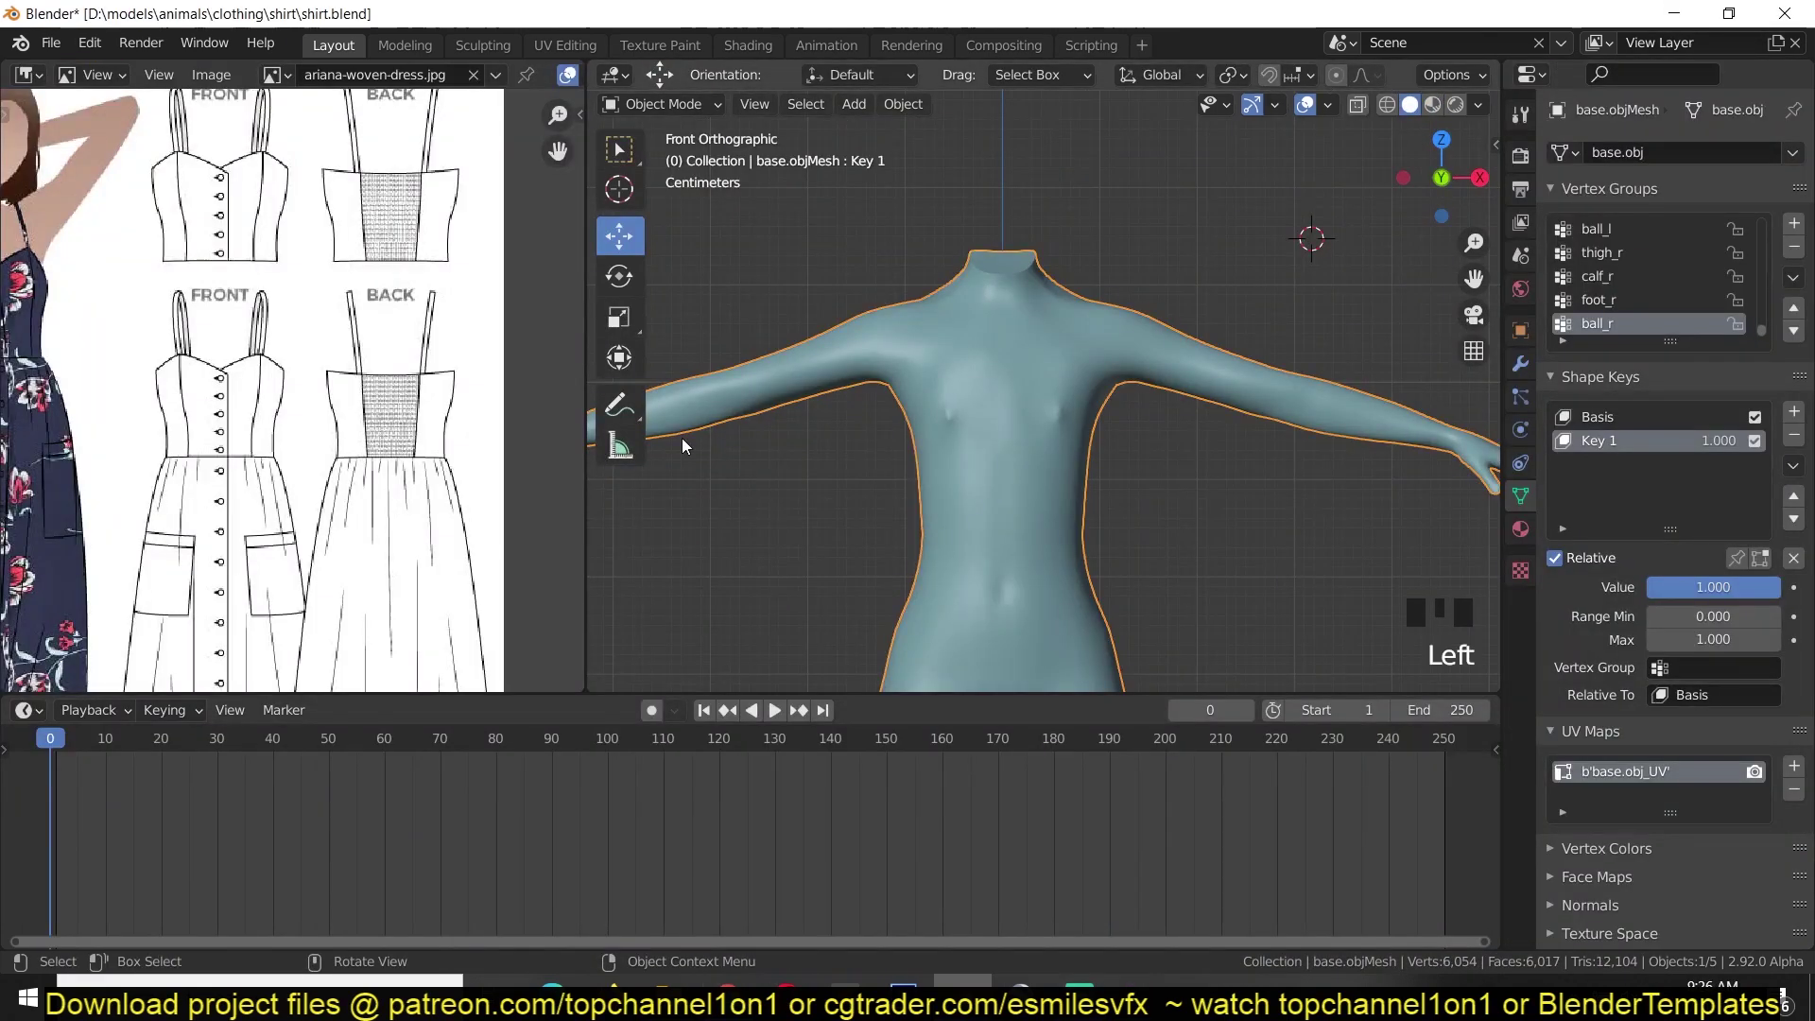
Place the 3D cursor on the upper chest of the body and add a plane there.
scroll(430, 366, down, 2)
scroll(718, 393, down, 4)
middle_drag(350, 390, 511, 539)
scroll(356, 405, up, 1)
scroll(1062, 422, up, 6)
right_click(964, 392)
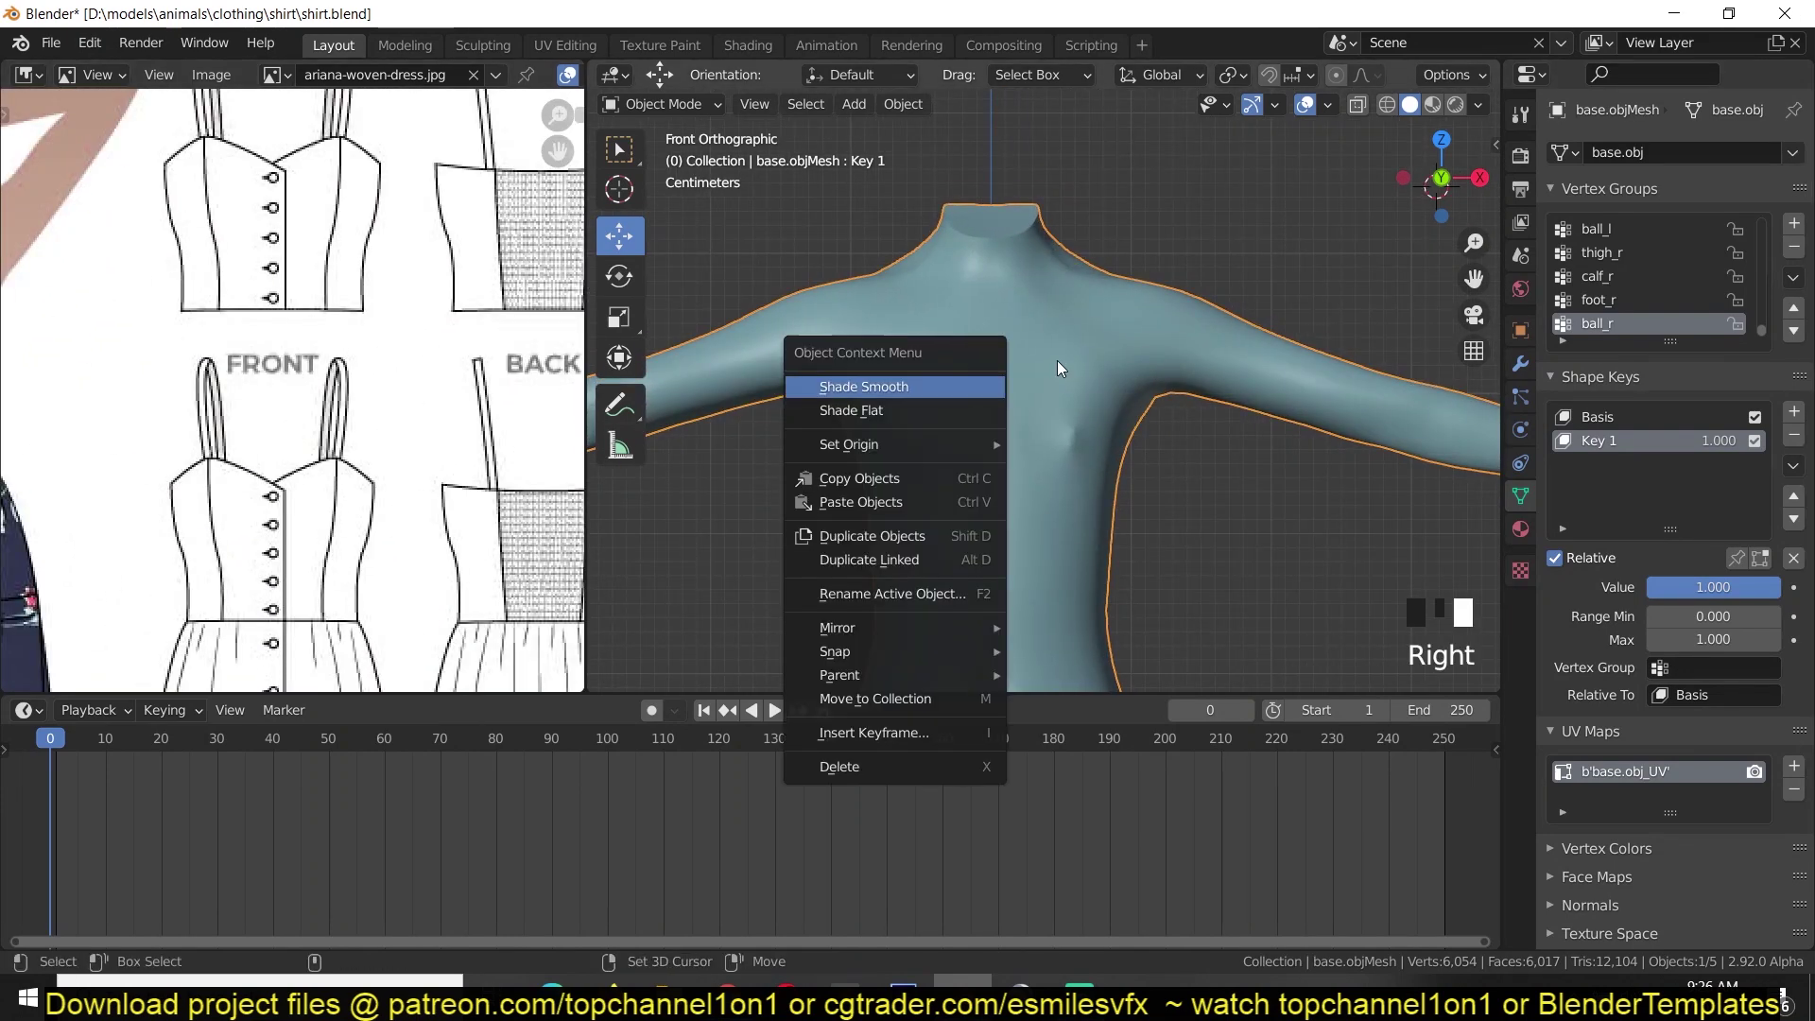
shift+right_click(1032, 382)
key(shift+a)
click(1119, 386)
Rotate the plane 90° in the front view and 90° about Z so it faces the front.
key(r)
key(9)
key(0)
key(Return)
key(r)
key(z)
key(9)
key(0)
key(Return)
Shrink the plane, centre it in front of the torso and enlarge it by about 1.72.
key(s)
click(1087, 407)
key(s)
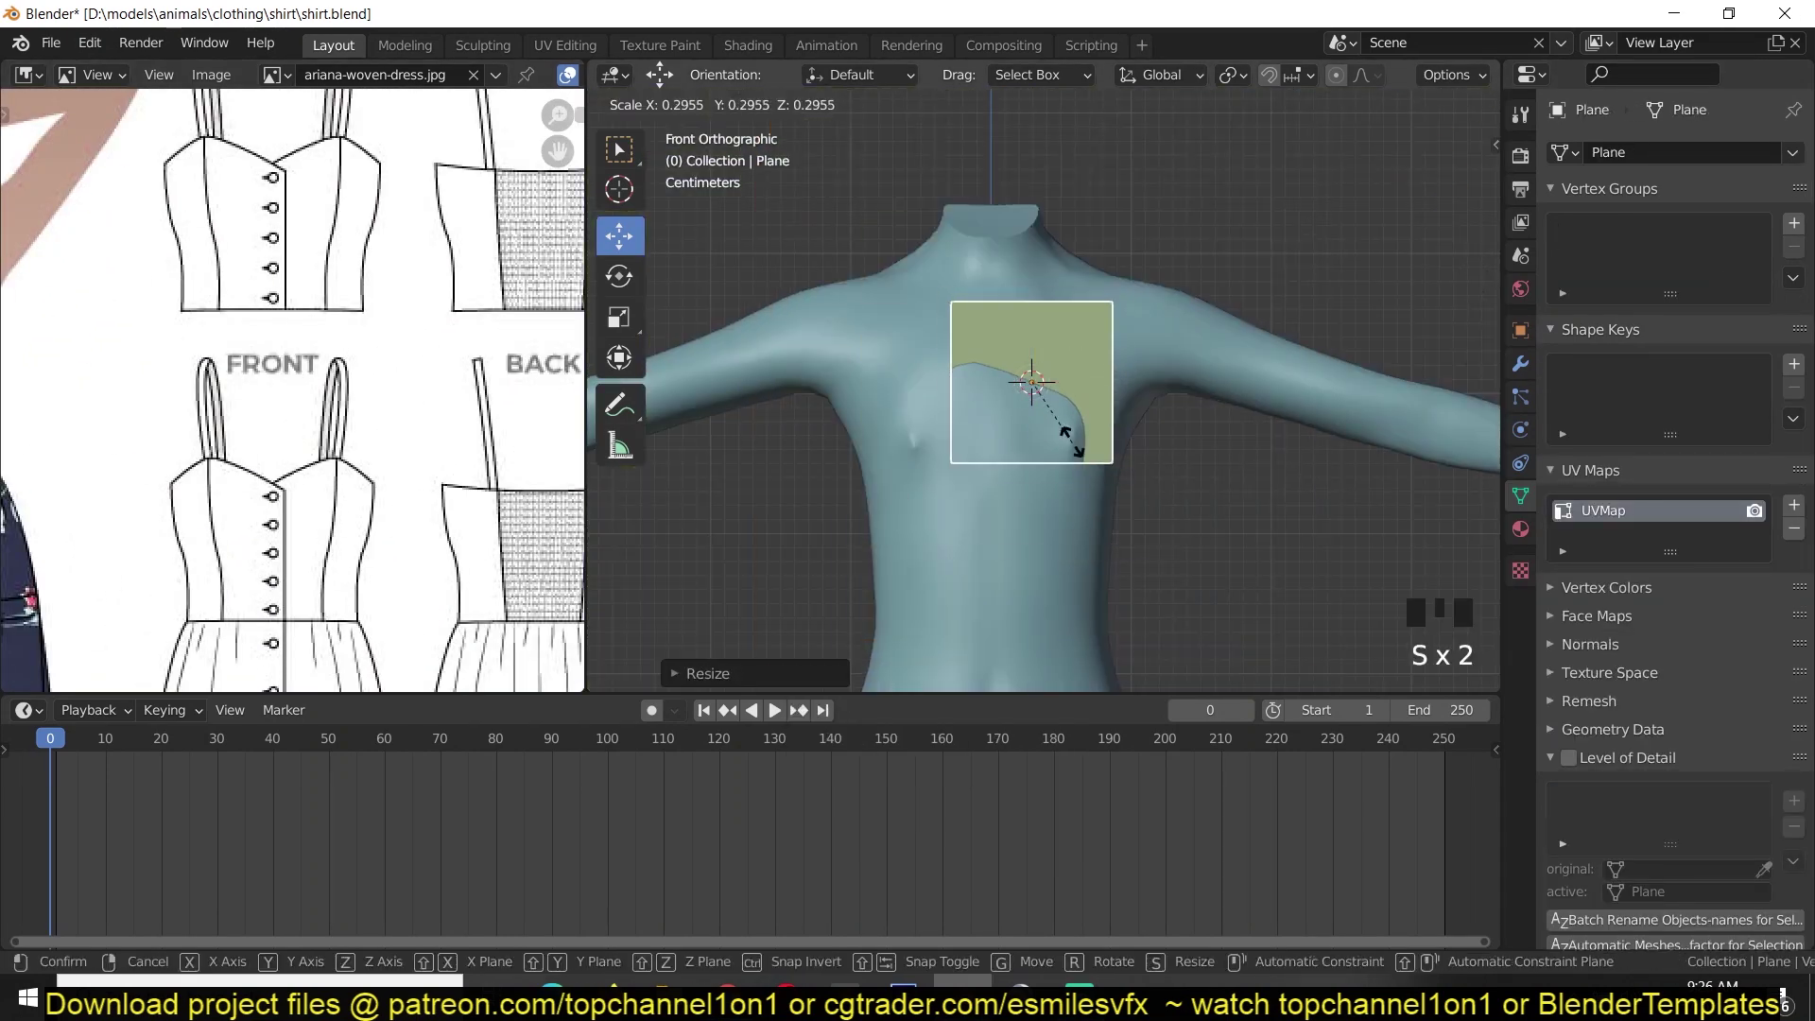
click(1065, 462)
key(Tab)
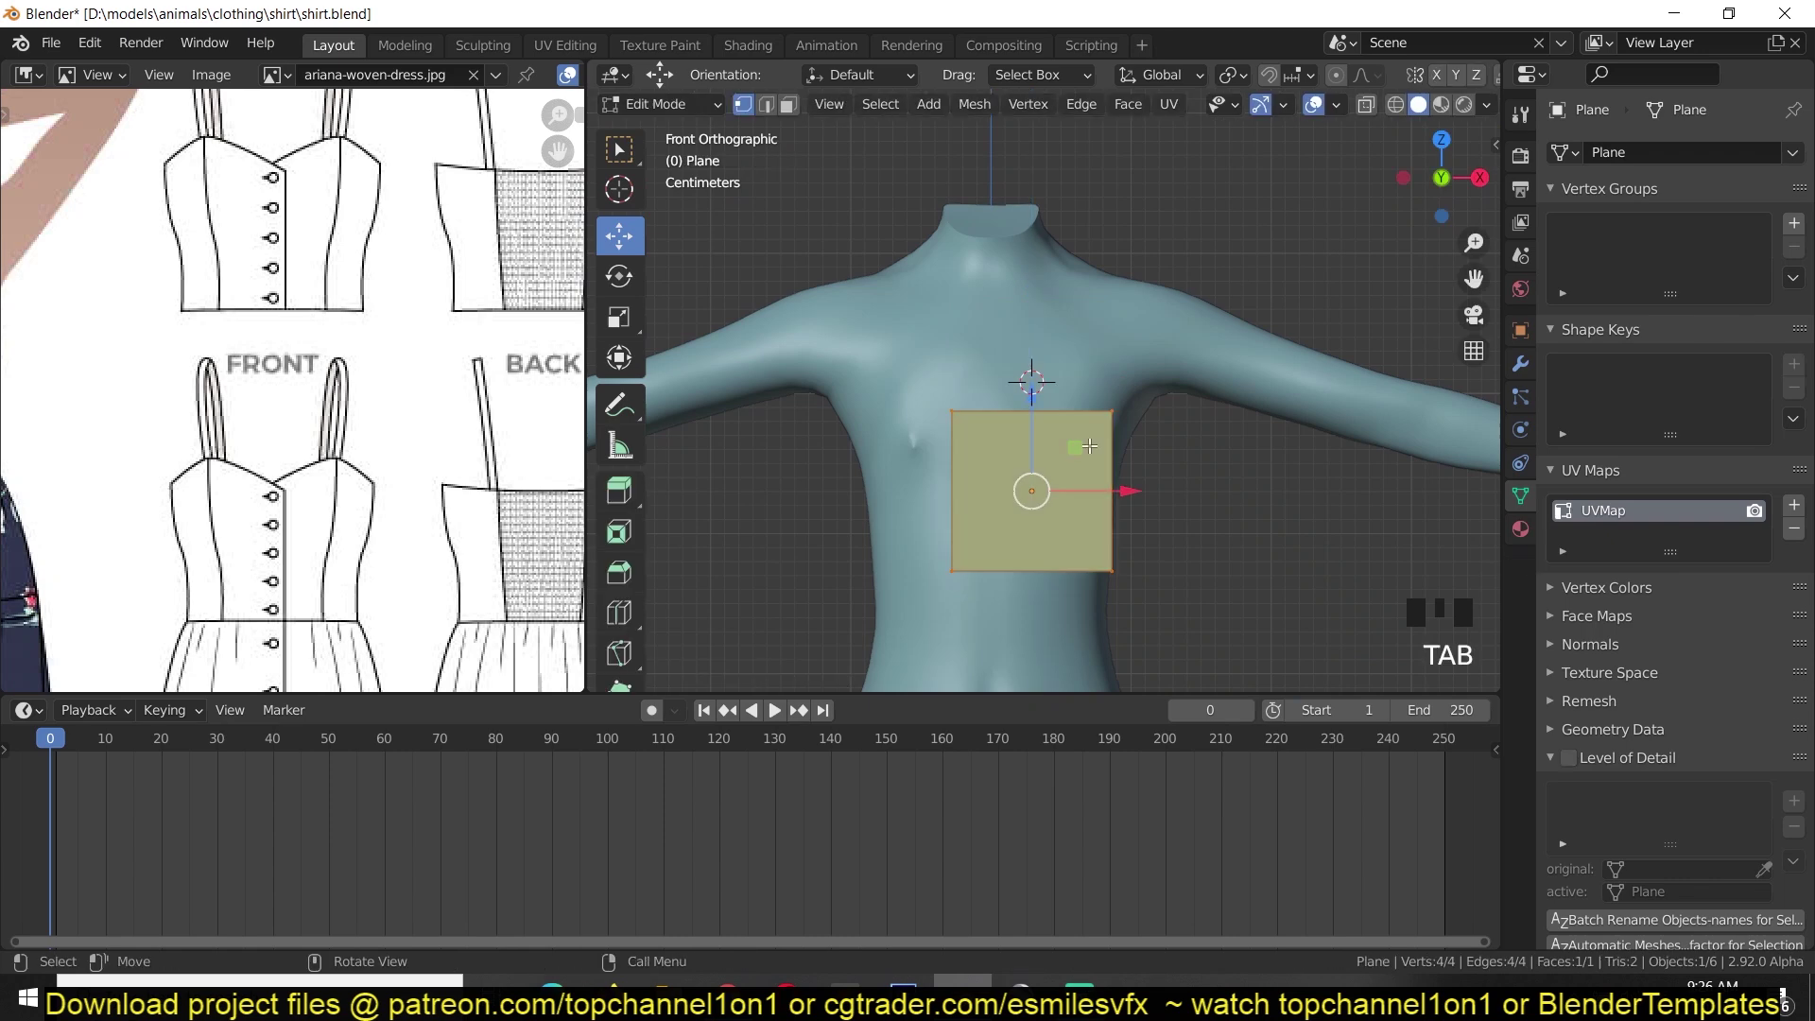
key(Tab)
key(s)
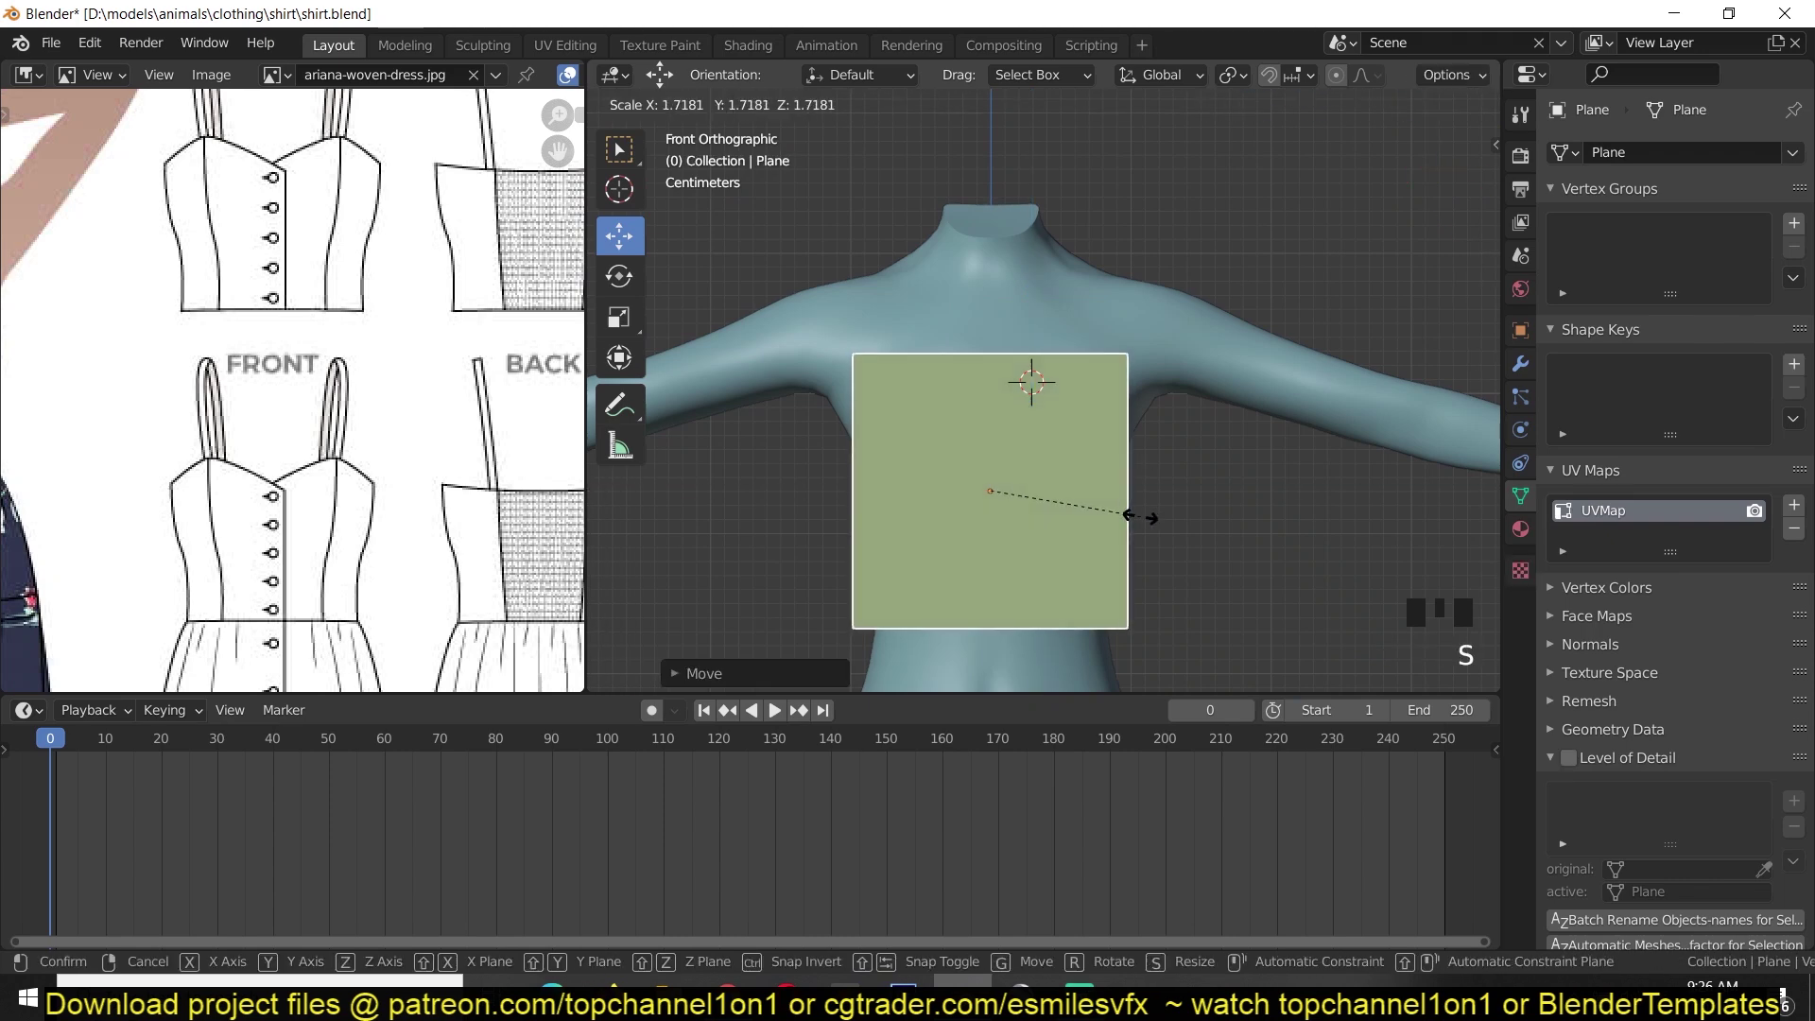
click(1130, 512)
Apply the plane's transform, limit it to one side of the centre line and add nine horizontal and three vertical loop cuts.
key(ctrl+a)
click(1016, 628)
key(Tab)
key(ctrl+r)
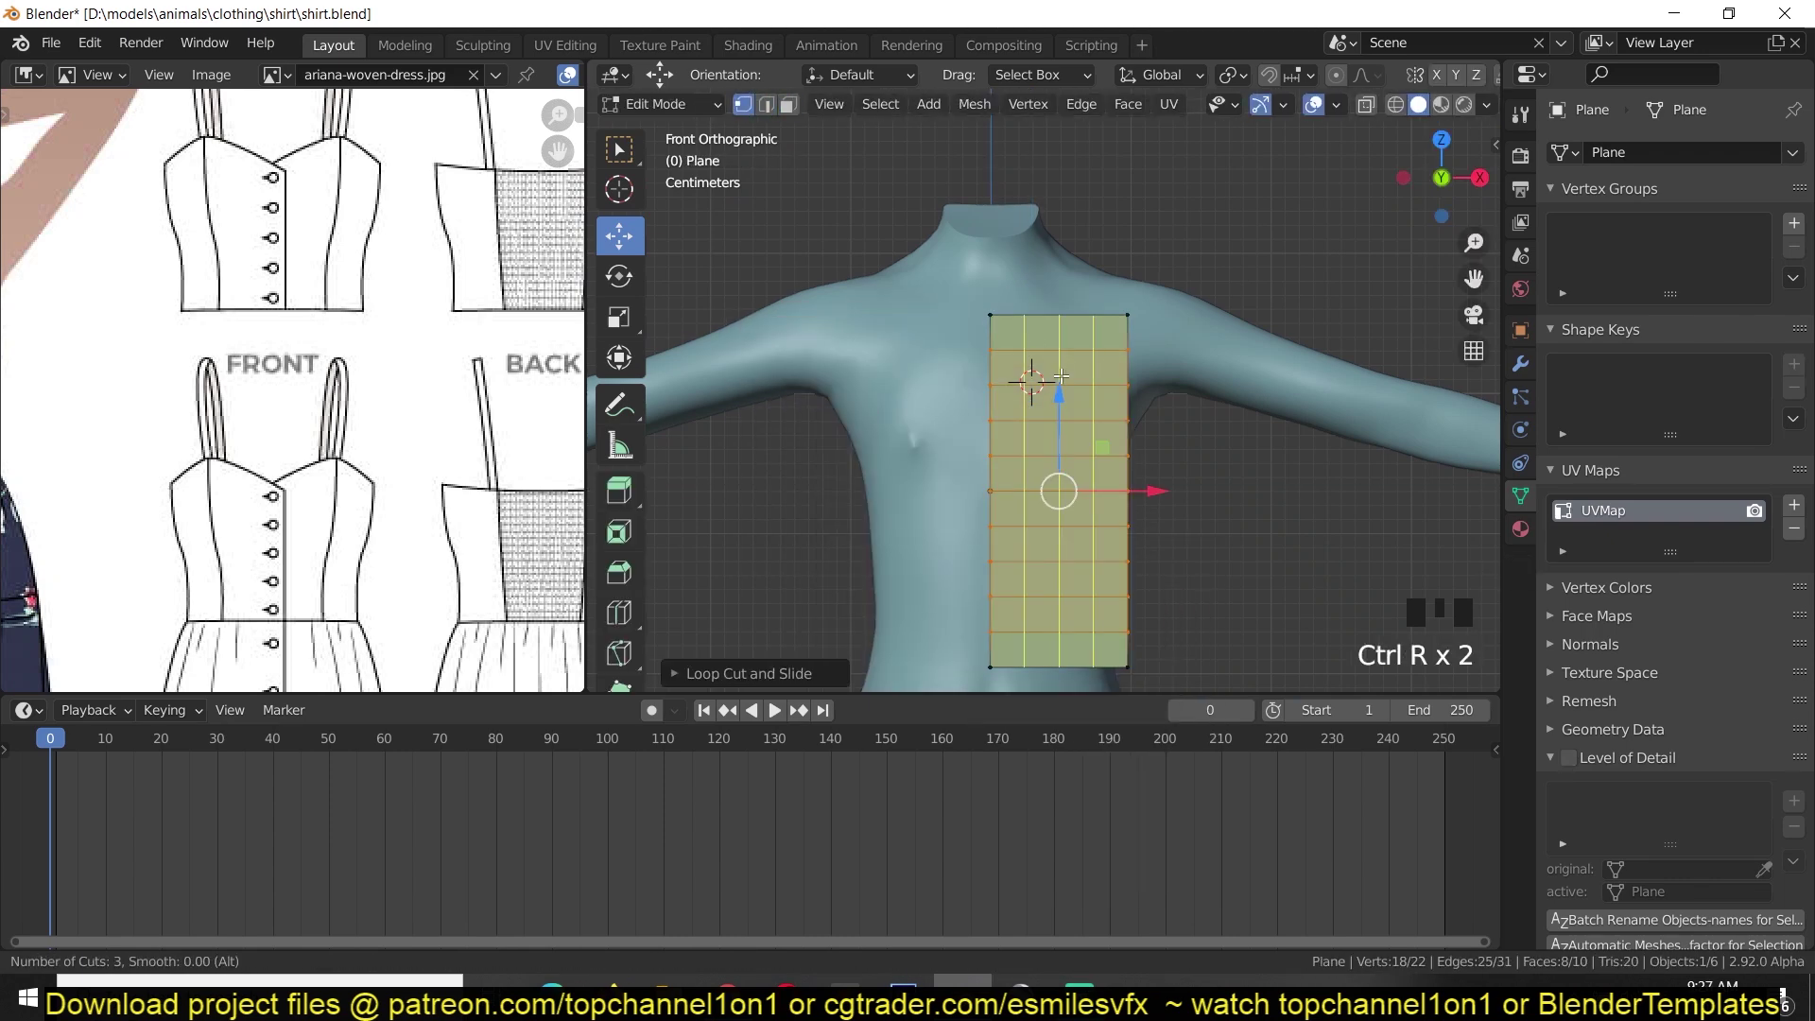
Raise the panel's upper outer corner into a slanted neckline using proportional editing with Sharp falloff.
key(alt+a)
drag(1129, 250, 1153, 154)
key(ctrl+z)
click(1377, 77)
click(1289, 227)
key(ctrl+z)
click(1379, 78)
click(1294, 273)
Scale the whole panel down, narrow it to about 0.85 along X and align it with the body's centre line.
key(a)
key(s)
click(1106, 241)
key(s)
key(x)
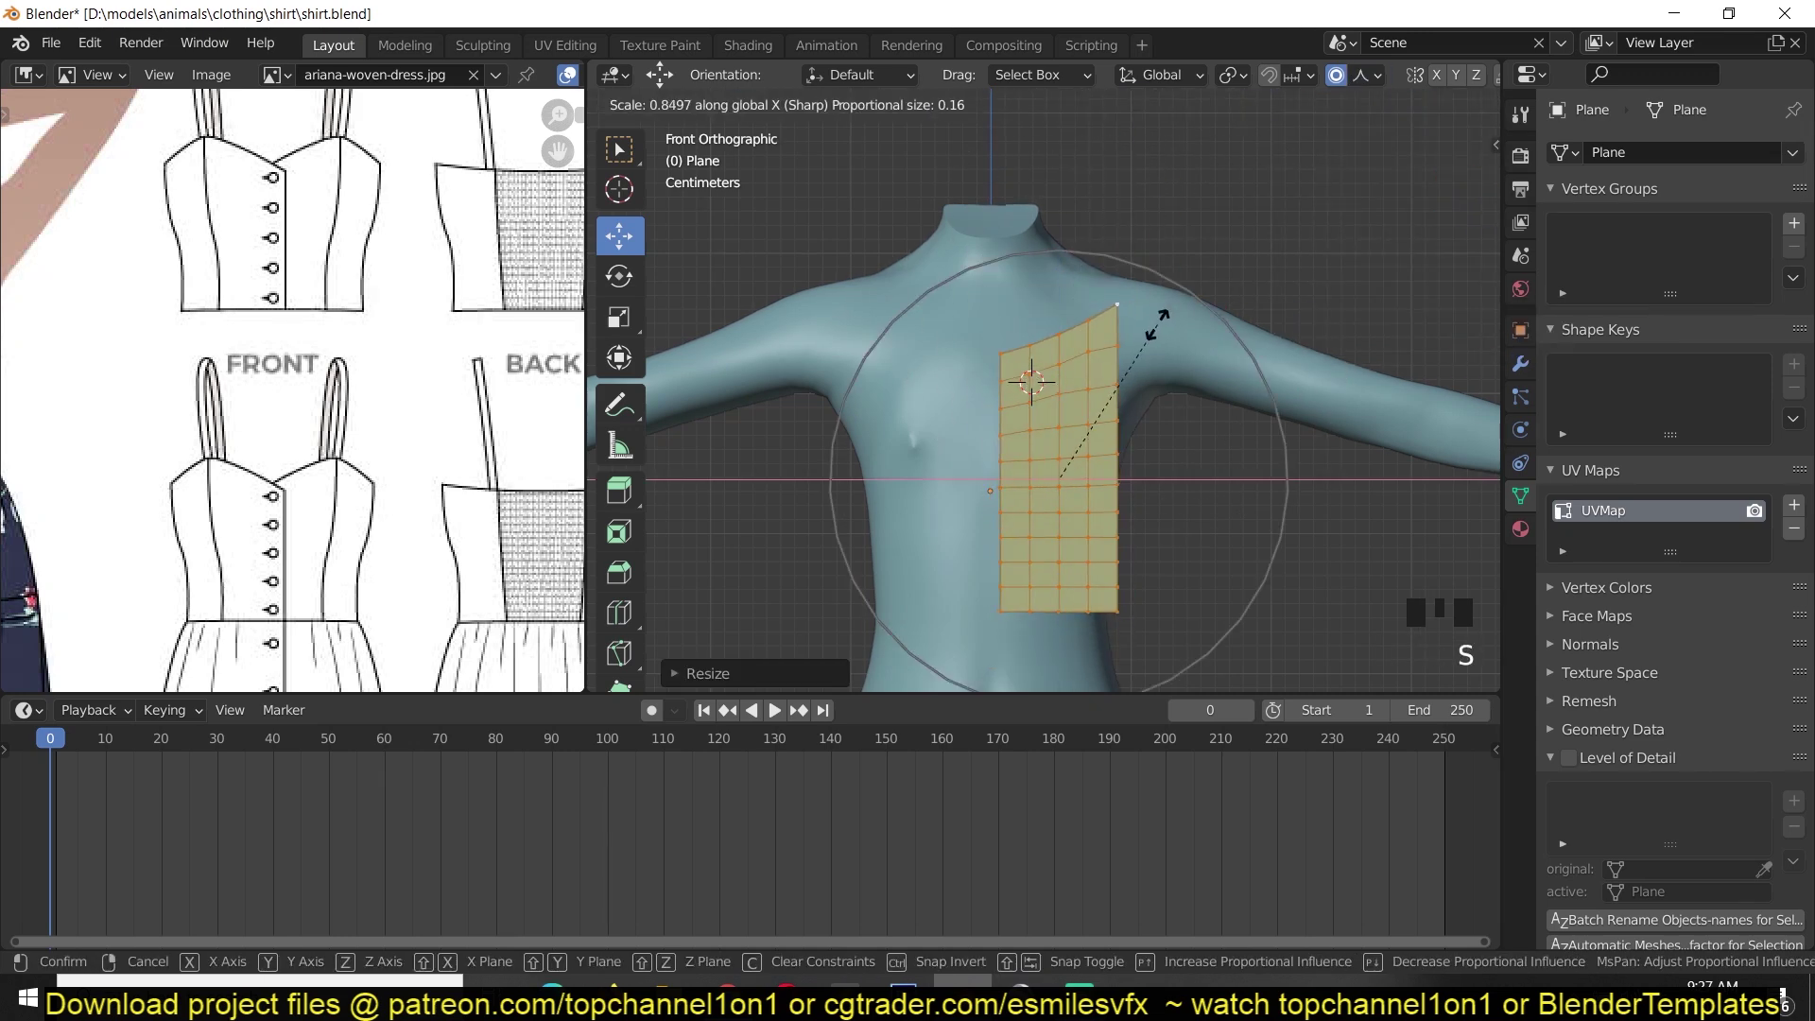
click(1159, 316)
drag(1154, 479, 1141, 479)
key(Tab)
Enable collision physics on the body and set its outer thickness to 0.002.
click(1149, 326)
click(1520, 430)
click(1697, 206)
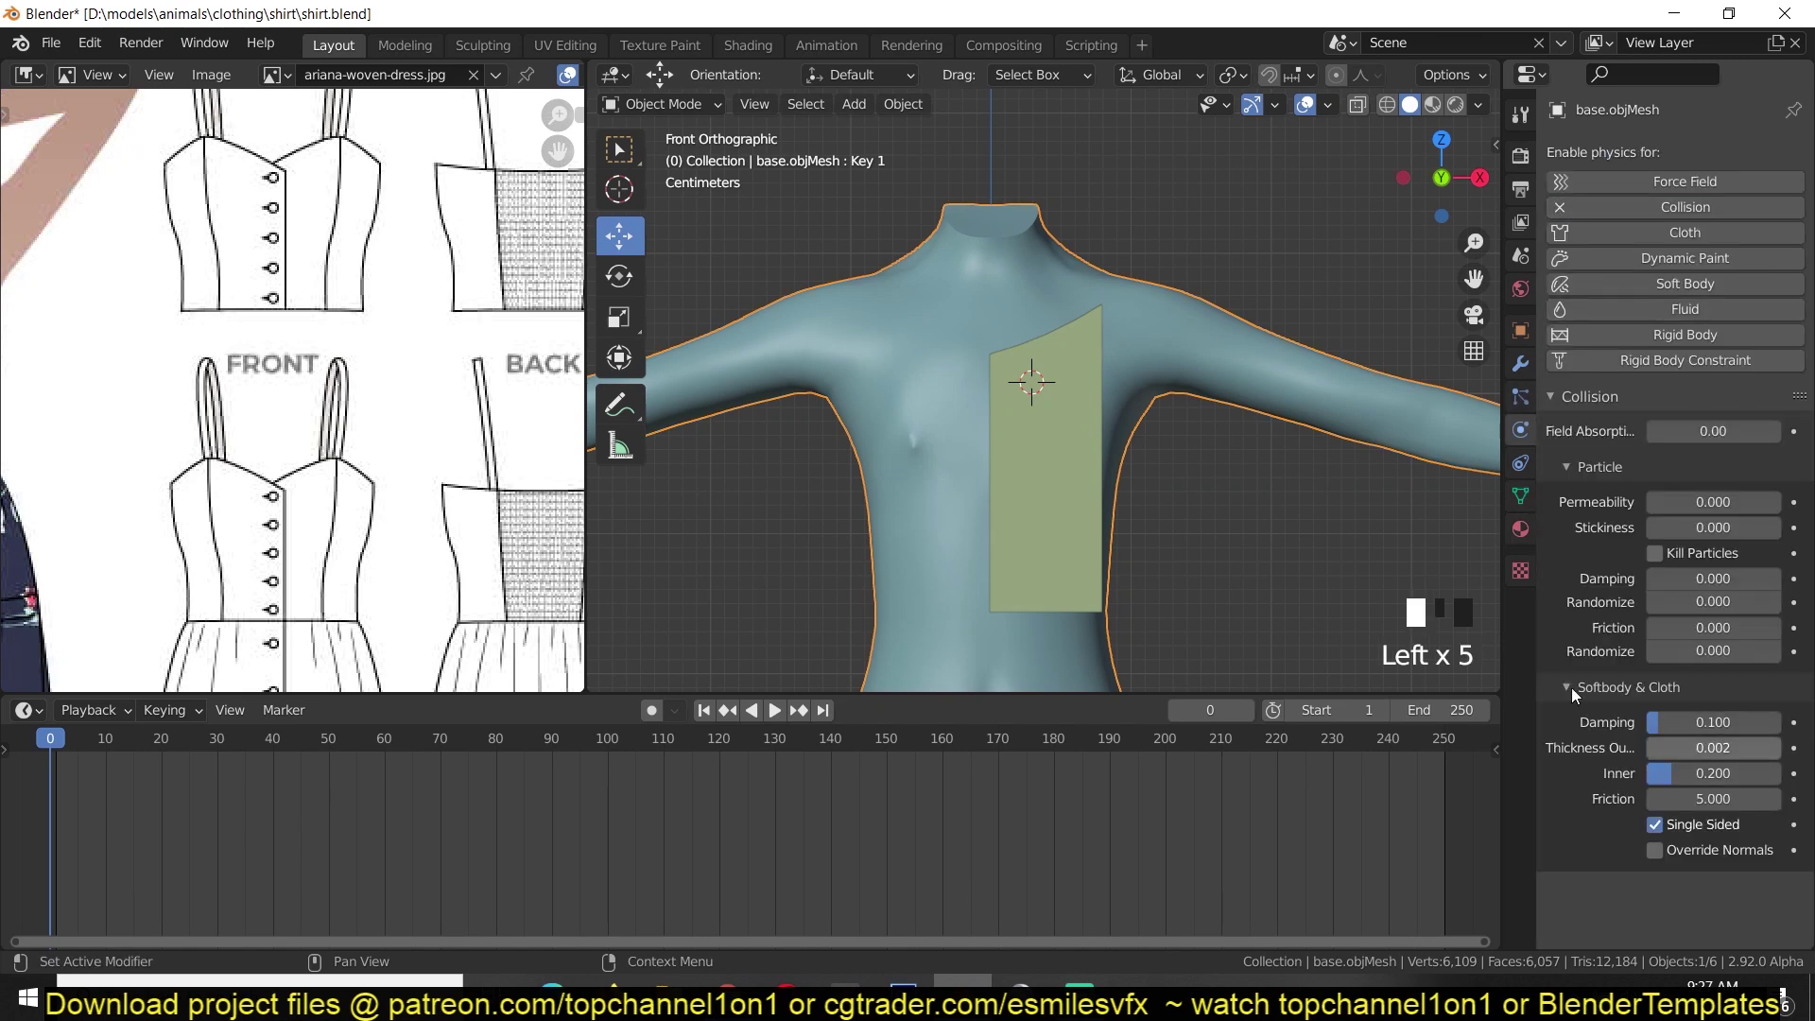
Resize the front panel, lower it on the torso and adjust its height and sideways position.
middle_drag(1125, 473, 1096, 514)
click(1026, 520)
key(KP_1)
scroll(1102, 507, down, 6)
scroll(1102, 507, up, 5)
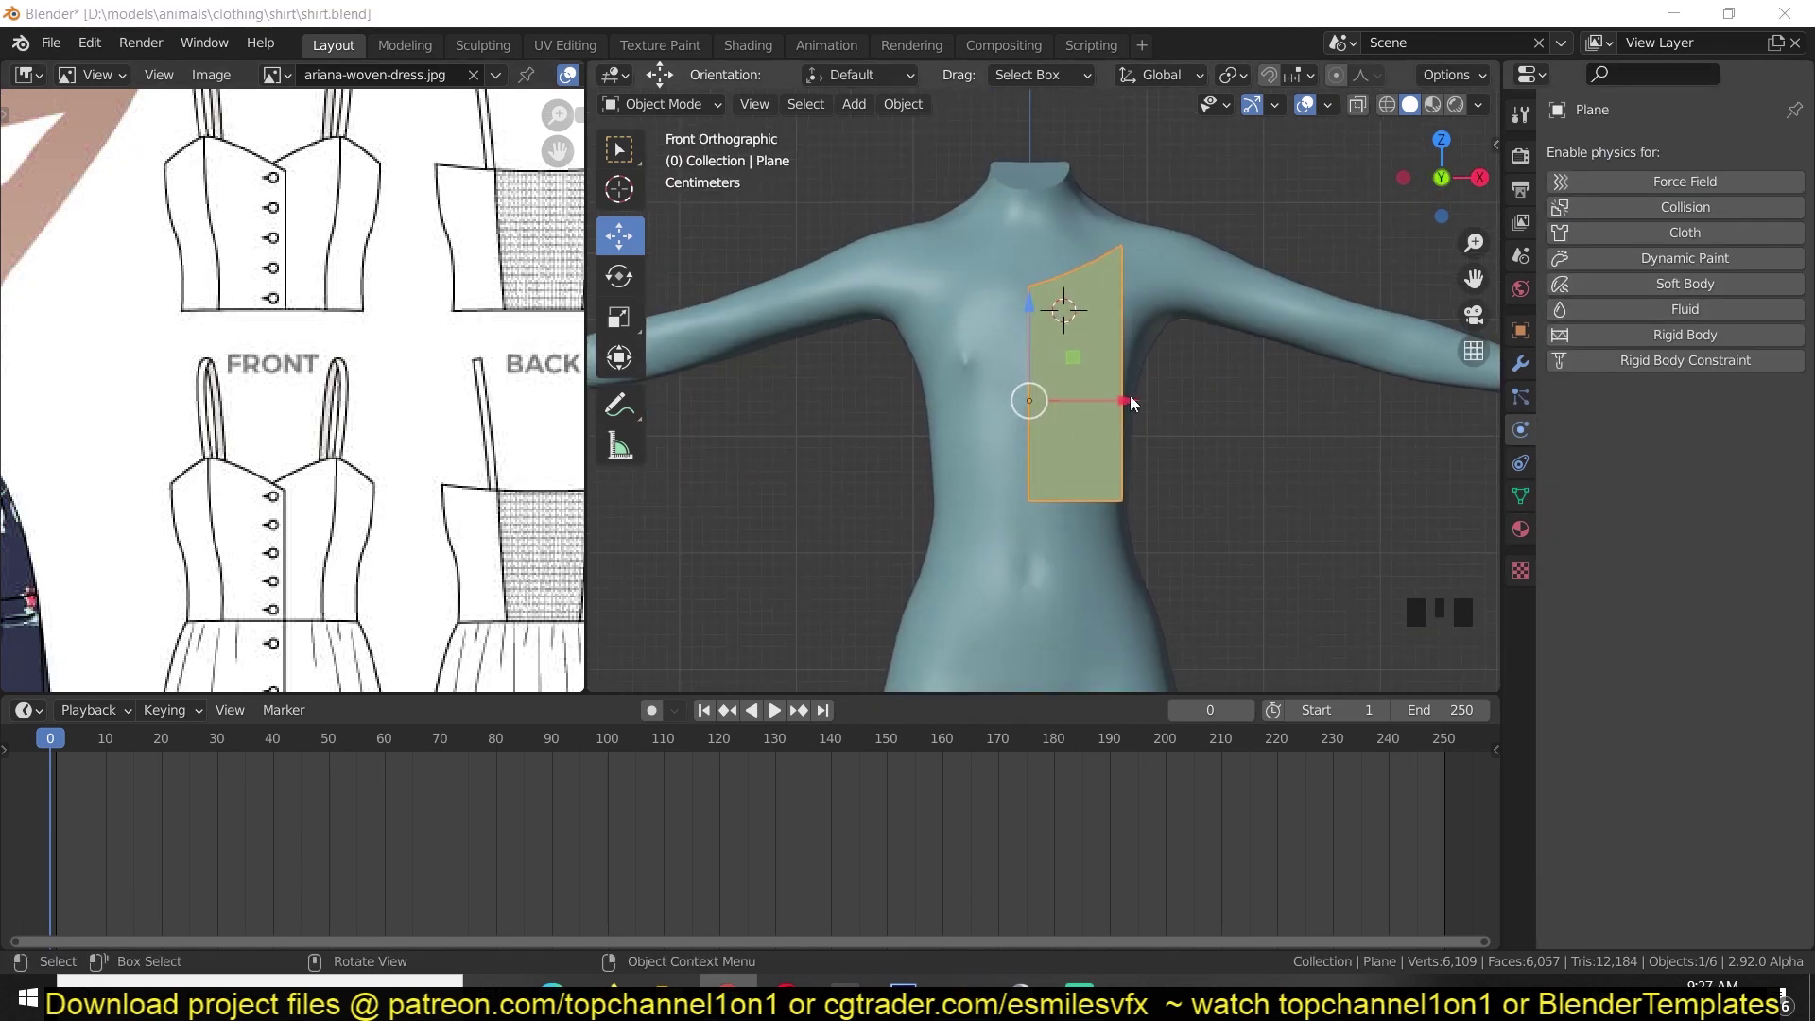
key(s)
click(1158, 372)
drag(1030, 307, 1029, 355)
key(s)
key(z)
click(1169, 419)
drag(1123, 450, 1127, 450)
Duplicate the front panel, mirror the copy along X and place it beside the original's outer edge.
middle_drag(1107, 477, 1059, 468)
key(grave)
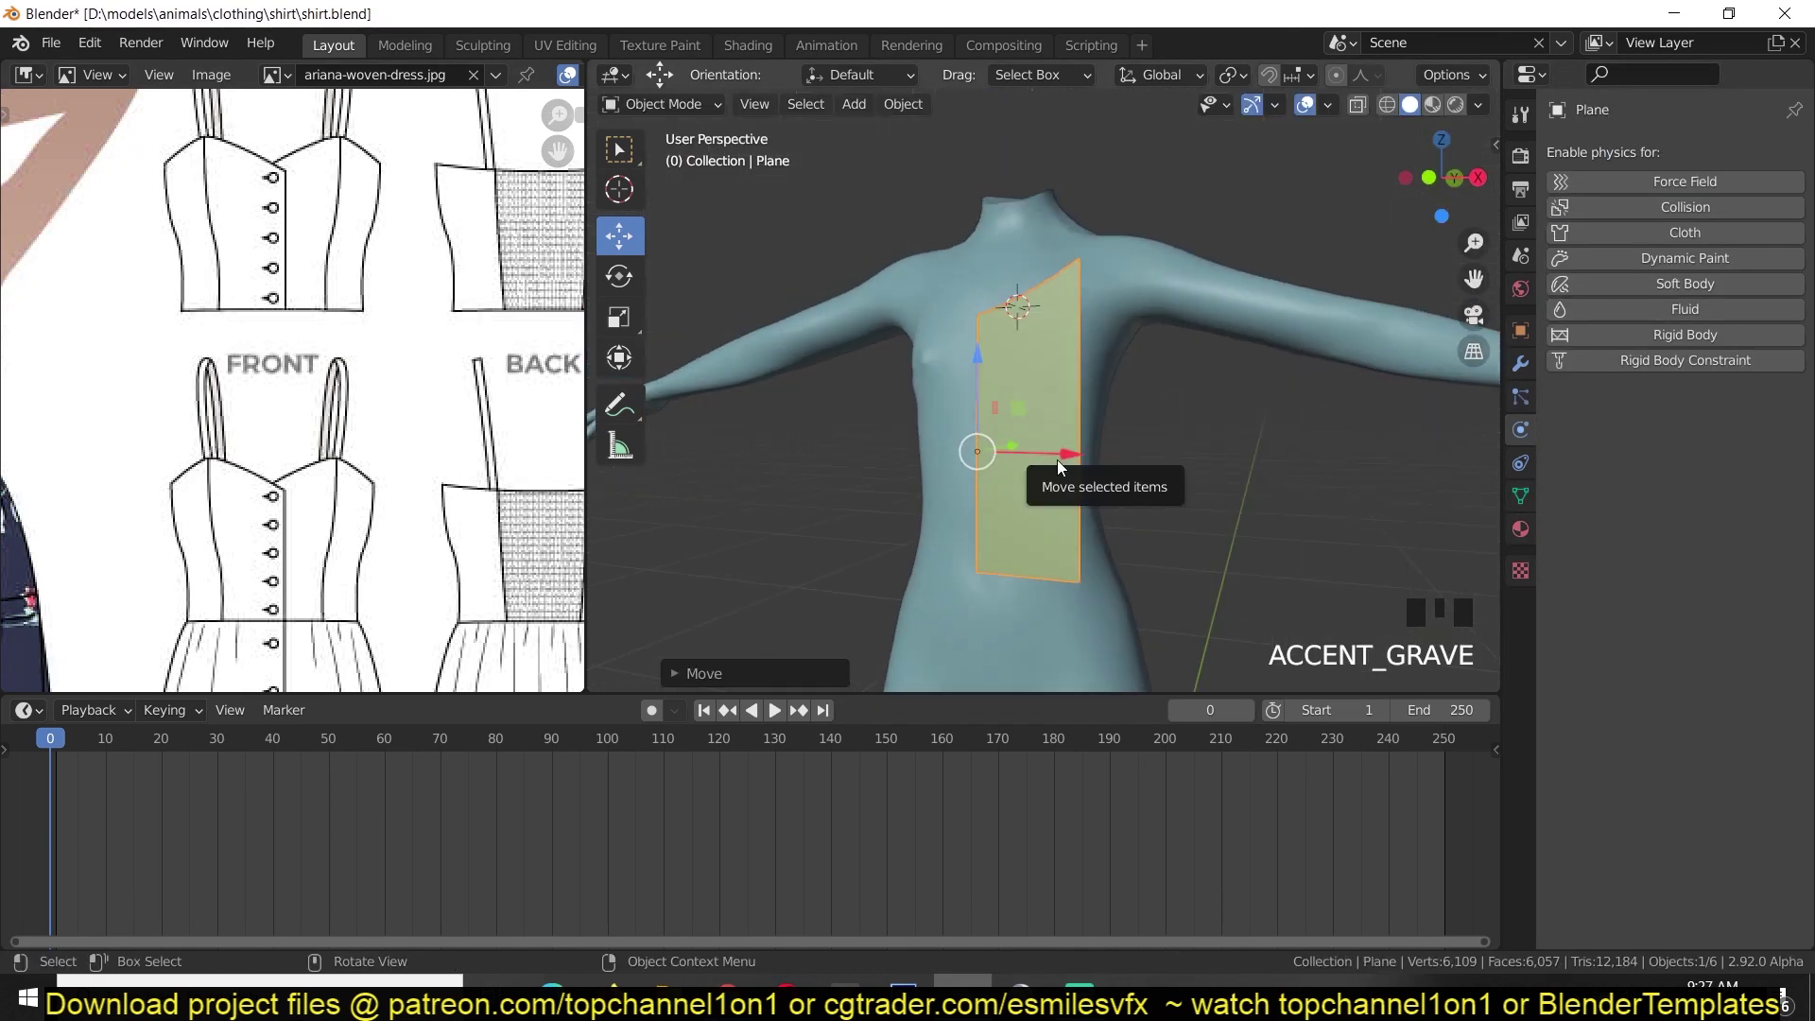
click(993, 413)
key(shift+d)
right_click(1079, 458)
key(ctrl+m)
key(x)
click(1248, 469)
drag(1119, 441, 1292, 445)
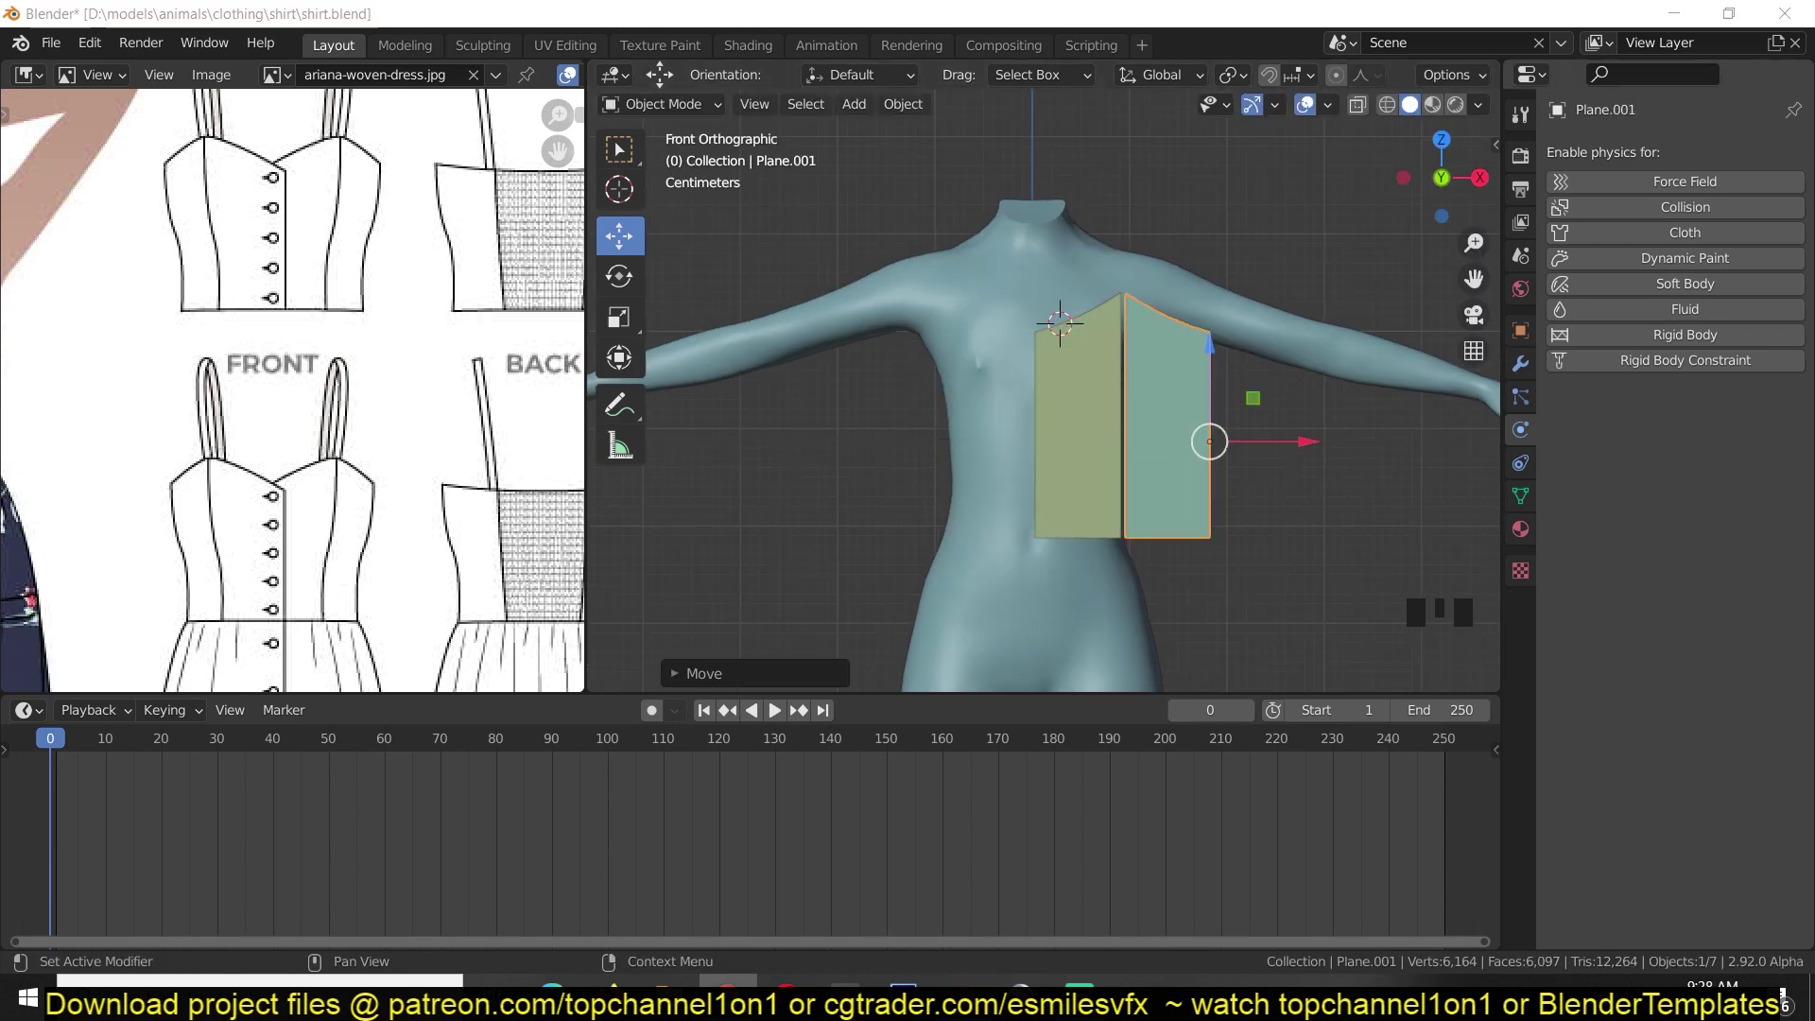
Select both front panels and join them into one object.
scroll(1164, 458, up, 4)
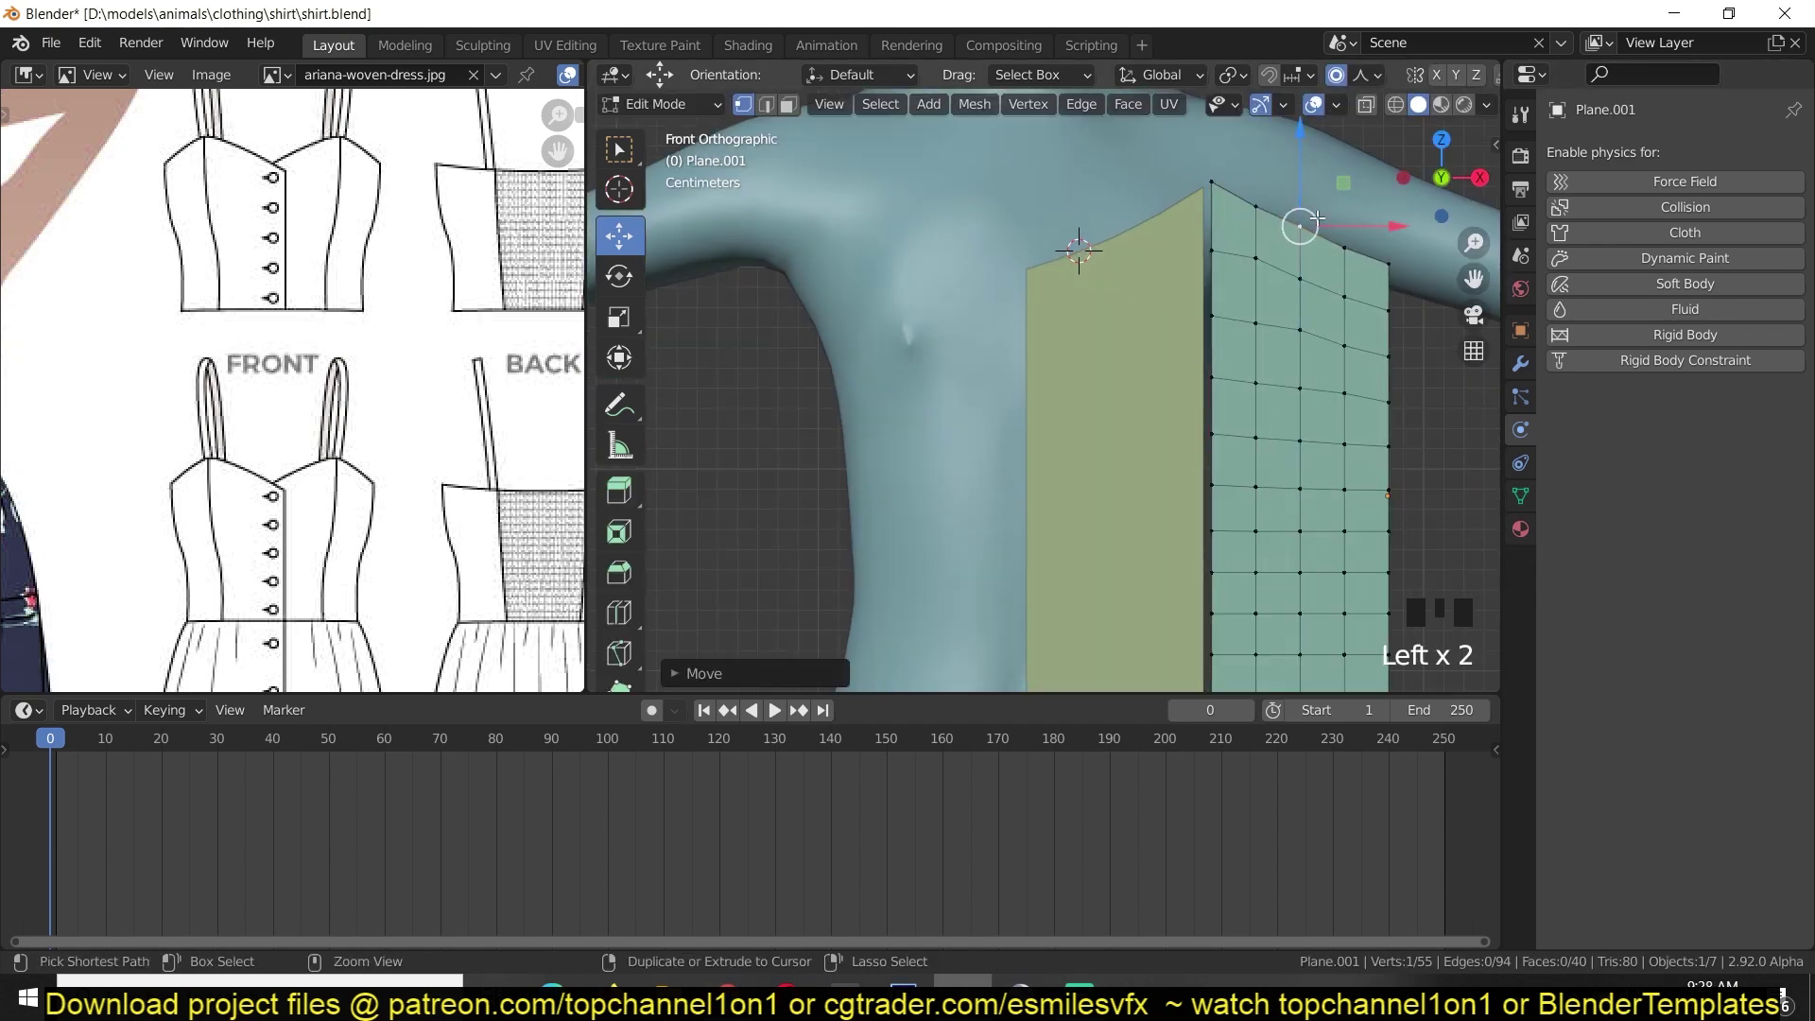
scroll(1165, 458, down, 1)
click(1101, 441)
scroll(1086, 438, down, 1)
shift+click(1012, 446)
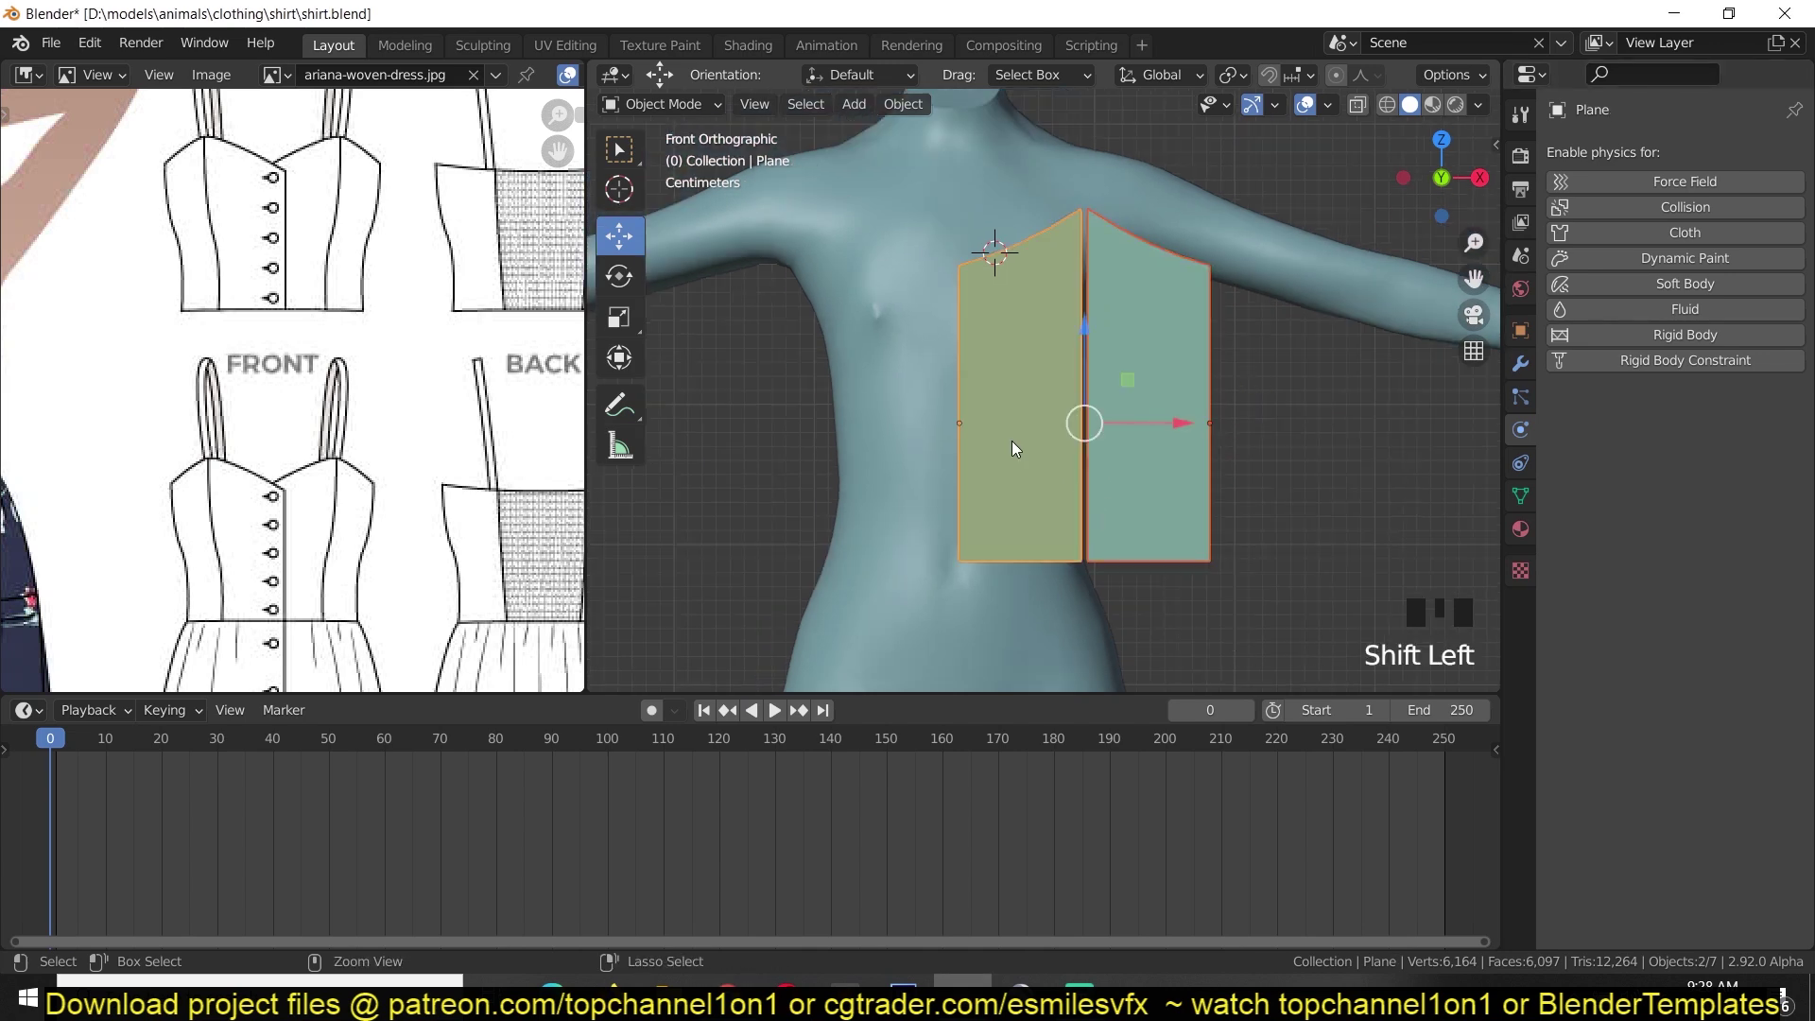
key(ctrl+j)
Rotate the joined panels slightly in the top view and position them just in front of the chest.
key(Tab)
click(1239, 497)
key(ctrl+l)
key(KP_7)
key(a)
key(r)
click(1211, 485)
key(g)
click(1214, 469)
key(o)
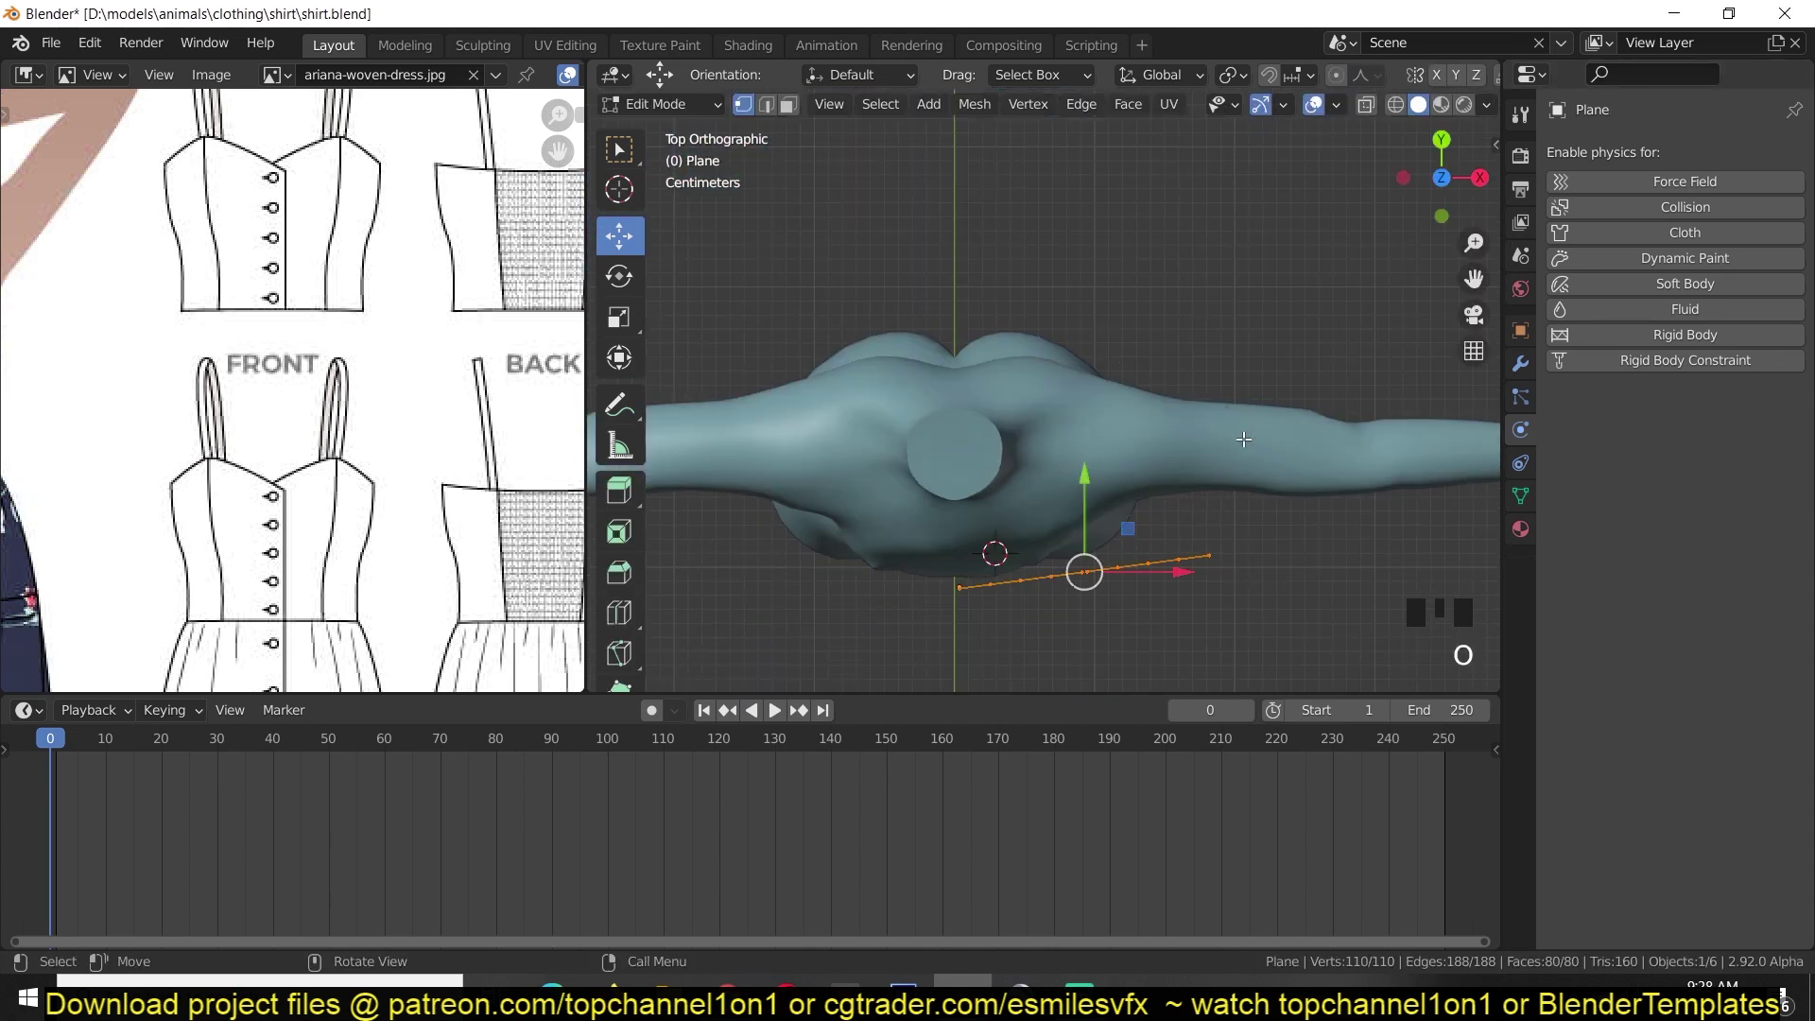
Rotate the outer panel back around the body's side and select the facing vertical edges of the two panels.
click(1182, 557)
key(ctrl+l)
click(1223, 385)
key(grave)
key(grave)
middle_drag(1069, 398, 1144, 388)
alt+shift+click(1061, 379)
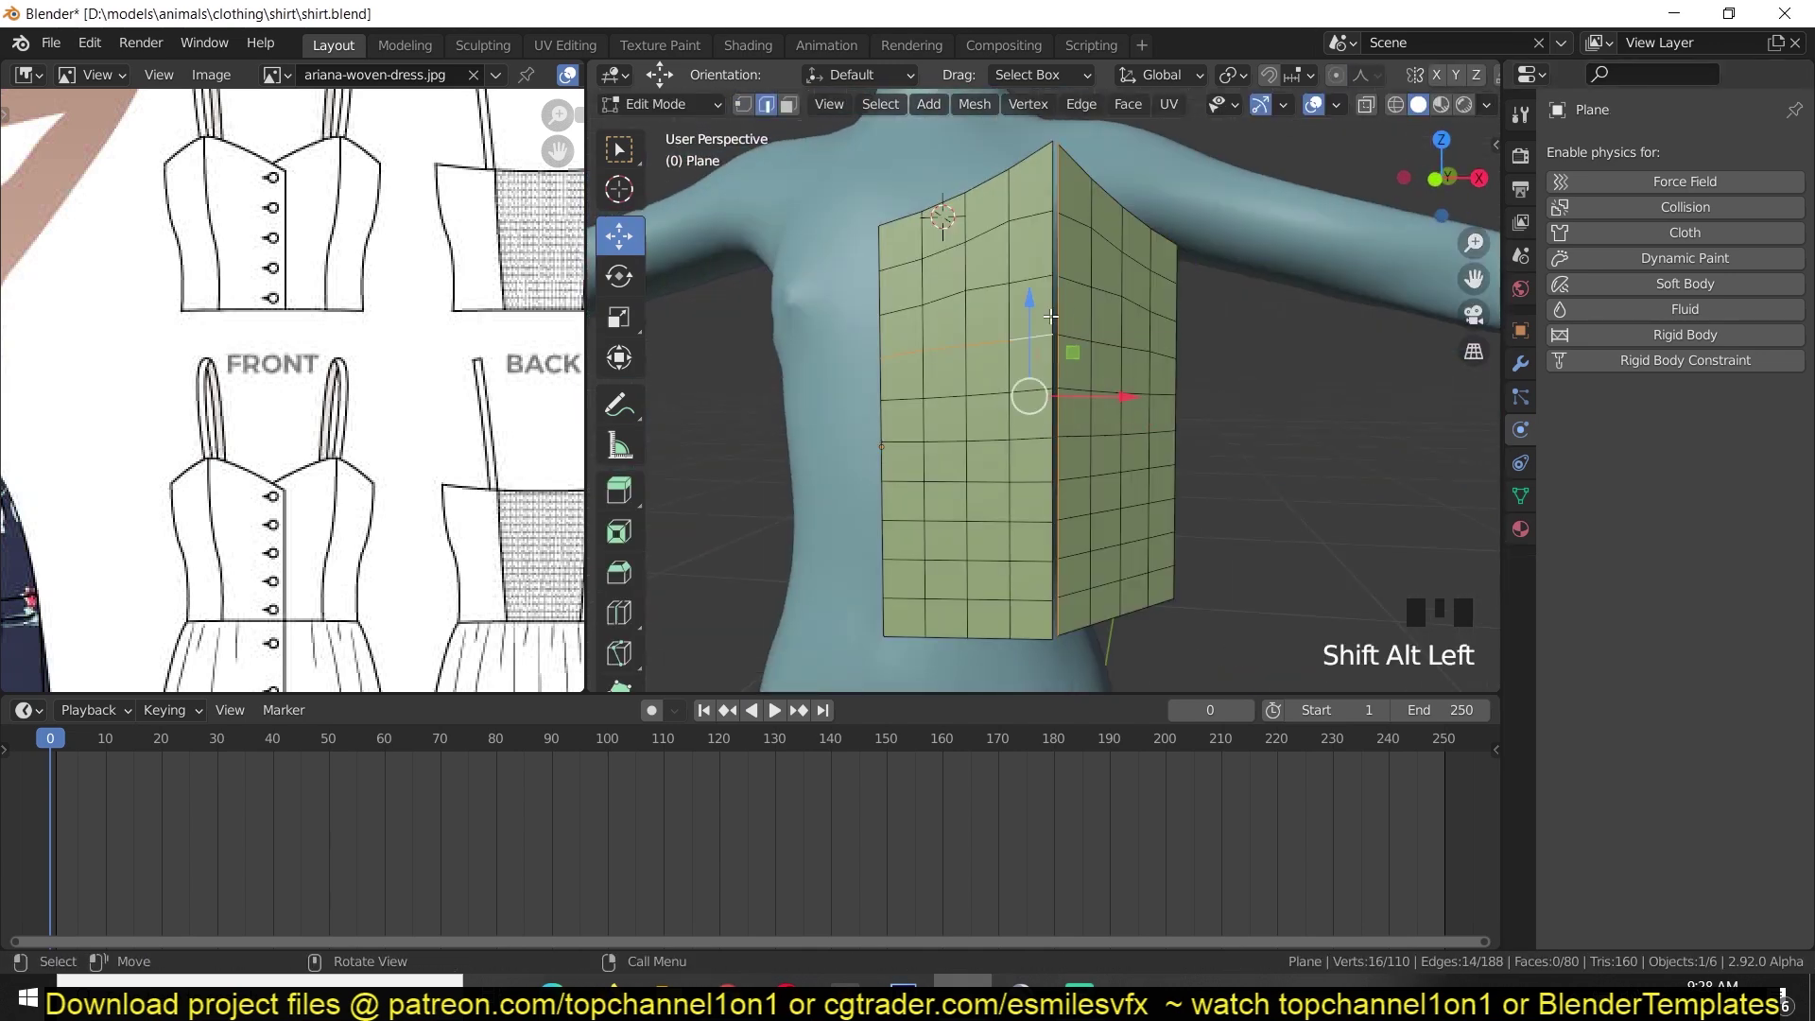
key(Tab)
Add cloth physics to the panels and test the simulation.
scroll(1200, 563, down, 2)
click(1685, 233)
key(space)
key(Escape)
middle_drag(915, 318, 931, 373)
scroll(1598, 726, down, 13)
scroll(1371, 775, down, 1)
key(space)
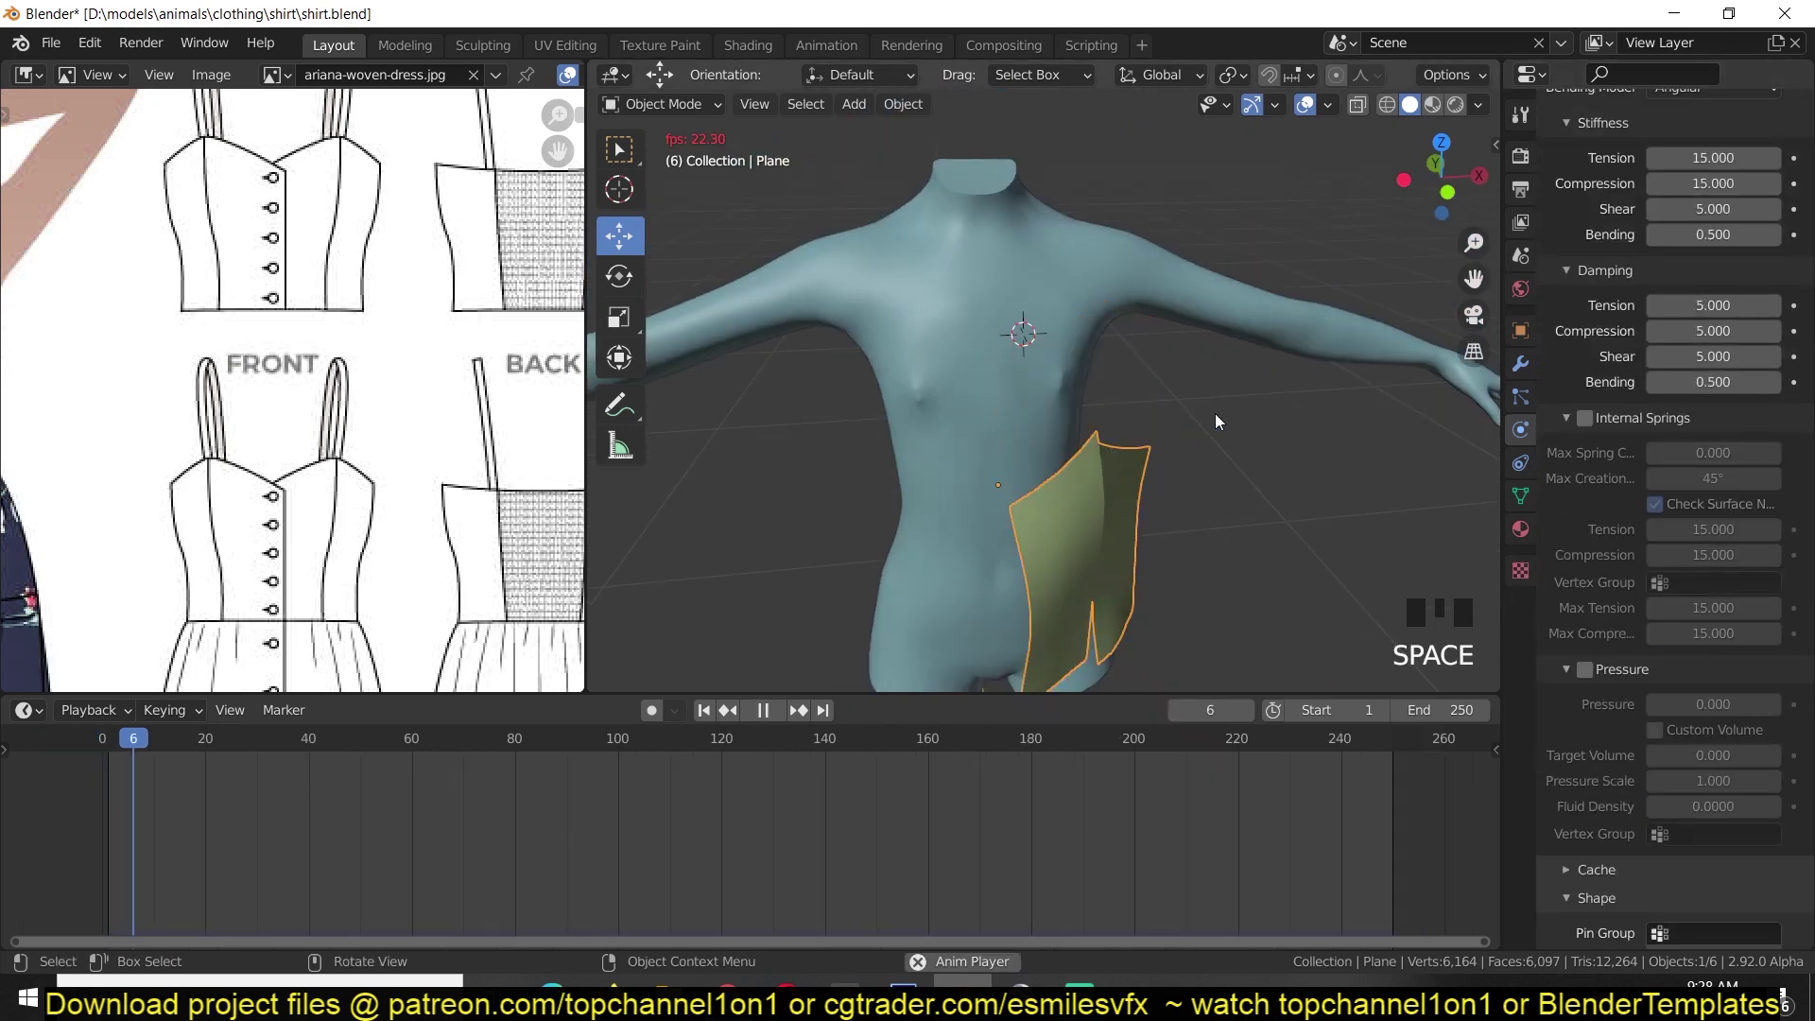
key(Escape)
Lower the gravity influence in the cloth's field weights.
middle_drag(1216, 417, 1228, 326)
scroll(1668, 597, down, 12)
scroll(1668, 557, down, 11)
drag(1745, 671, 1598, 671)
Delete only the bridging faces between the two panels, leaving loose sewing edges.
middle_drag(1371, 406, 1025, 526)
scroll(1220, 454, up, 5)
key(Tab)
right_click(1030, 355)
click(1030, 355)
key(ctrl+z)
key(x)
click(1125, 430)
Enable sewing, set the cloth's object collision distance to 0.002 m and replay the simulation.
key(Tab)
scroll(1207, 445, down, 2)
key(space)
key(Escape)
scroll(1727, 662, up, 13)
key(Return)
middle_drag(1063, 420, 1192, 413)
key(space)
key(Escape)
Duplicate the side panel and, in the wireframe top view, rotate and move the copy to the back of the body.
middle_drag(974, 491, 932, 519)
middle_drag(1125, 449, 1028, 462)
key(Tab)
click(989, 466)
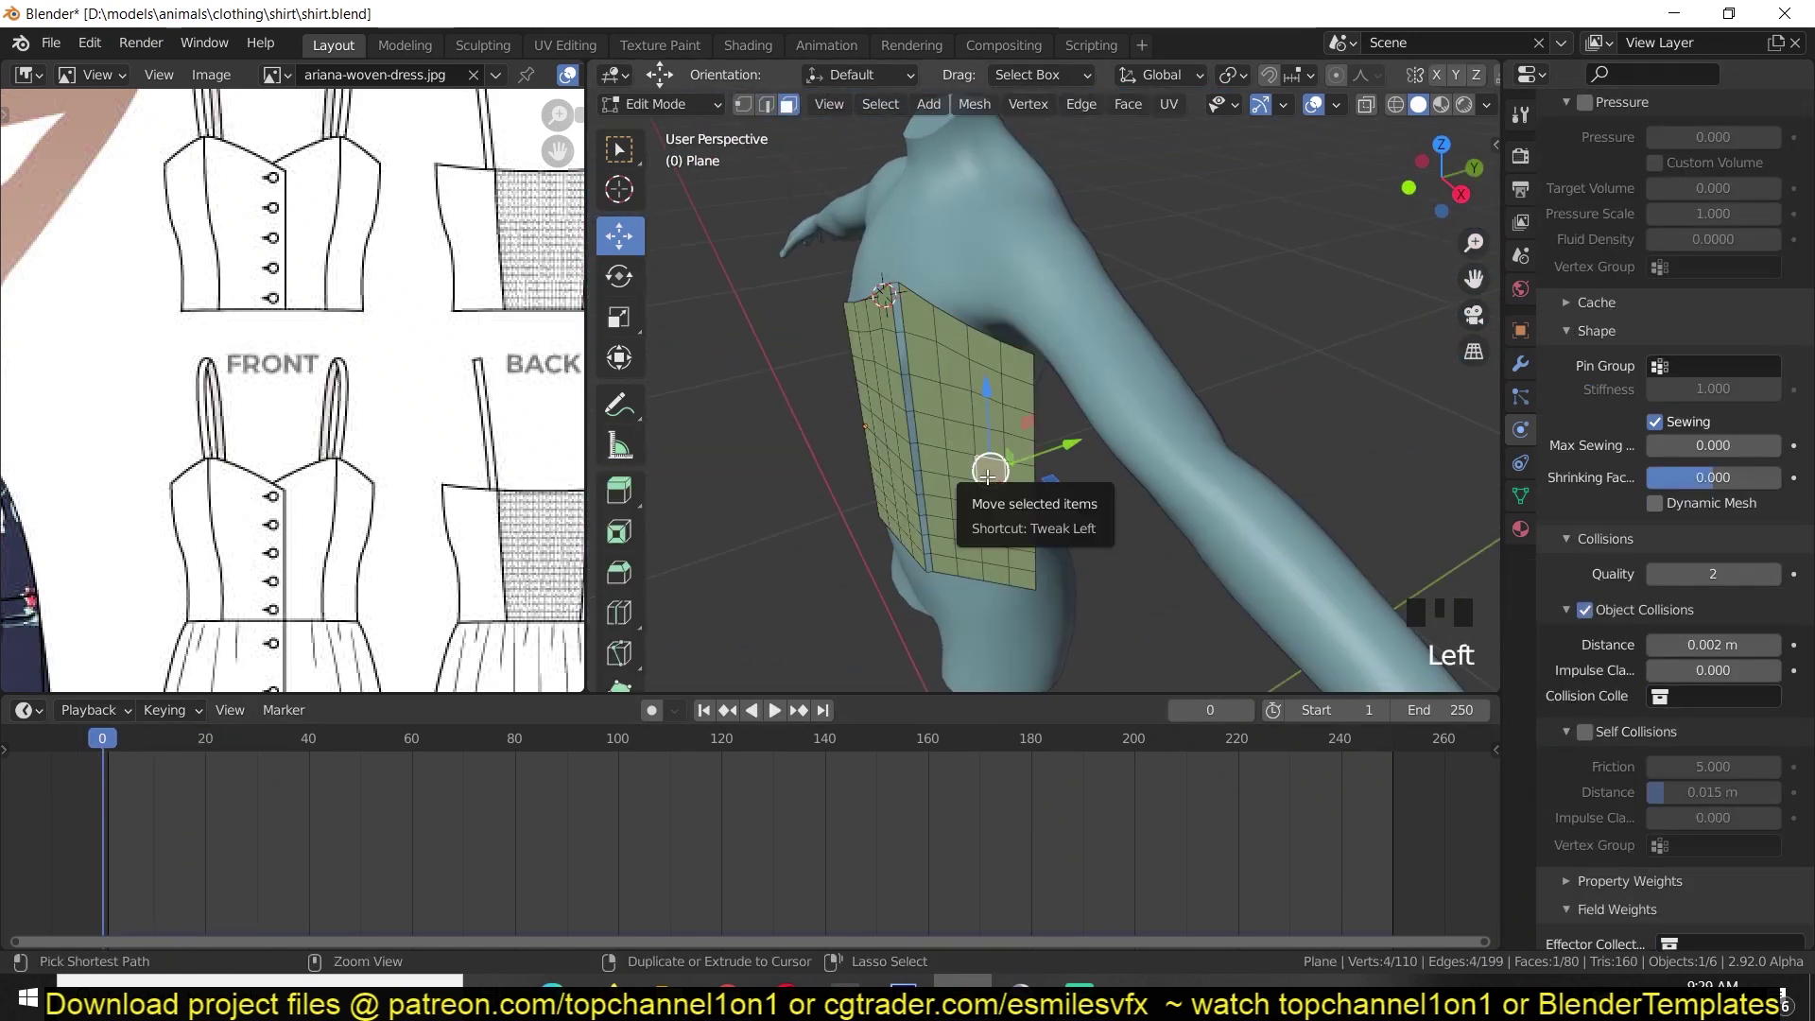
key(shift+d)
key(KP_7)
key(shift+z)
key(r)
key(g)
click(1186, 468)
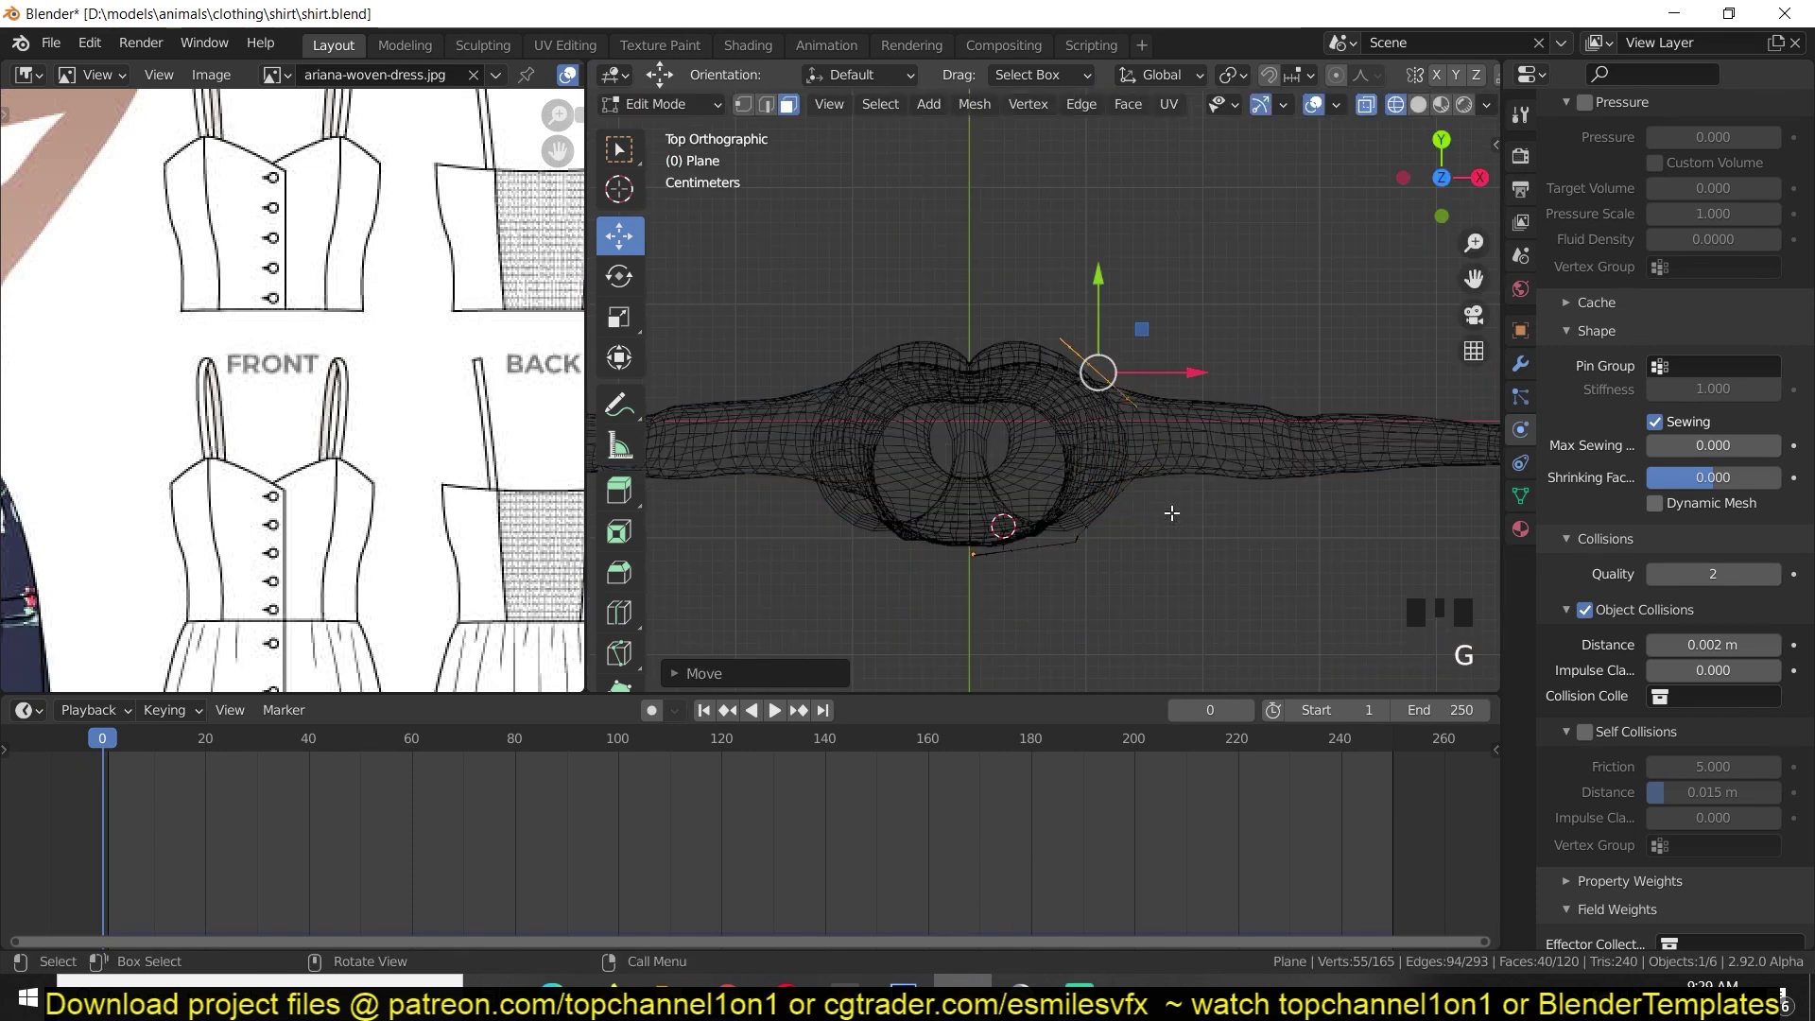
Rotate the back panel about the Z axis to align it with the back of the body.
key(shift+z)
middle_drag(1215, 545, 1097, 444)
key(2)
middle_drag(1314, 445, 1199, 430)
key(r)
key(z)
click(1186, 350)
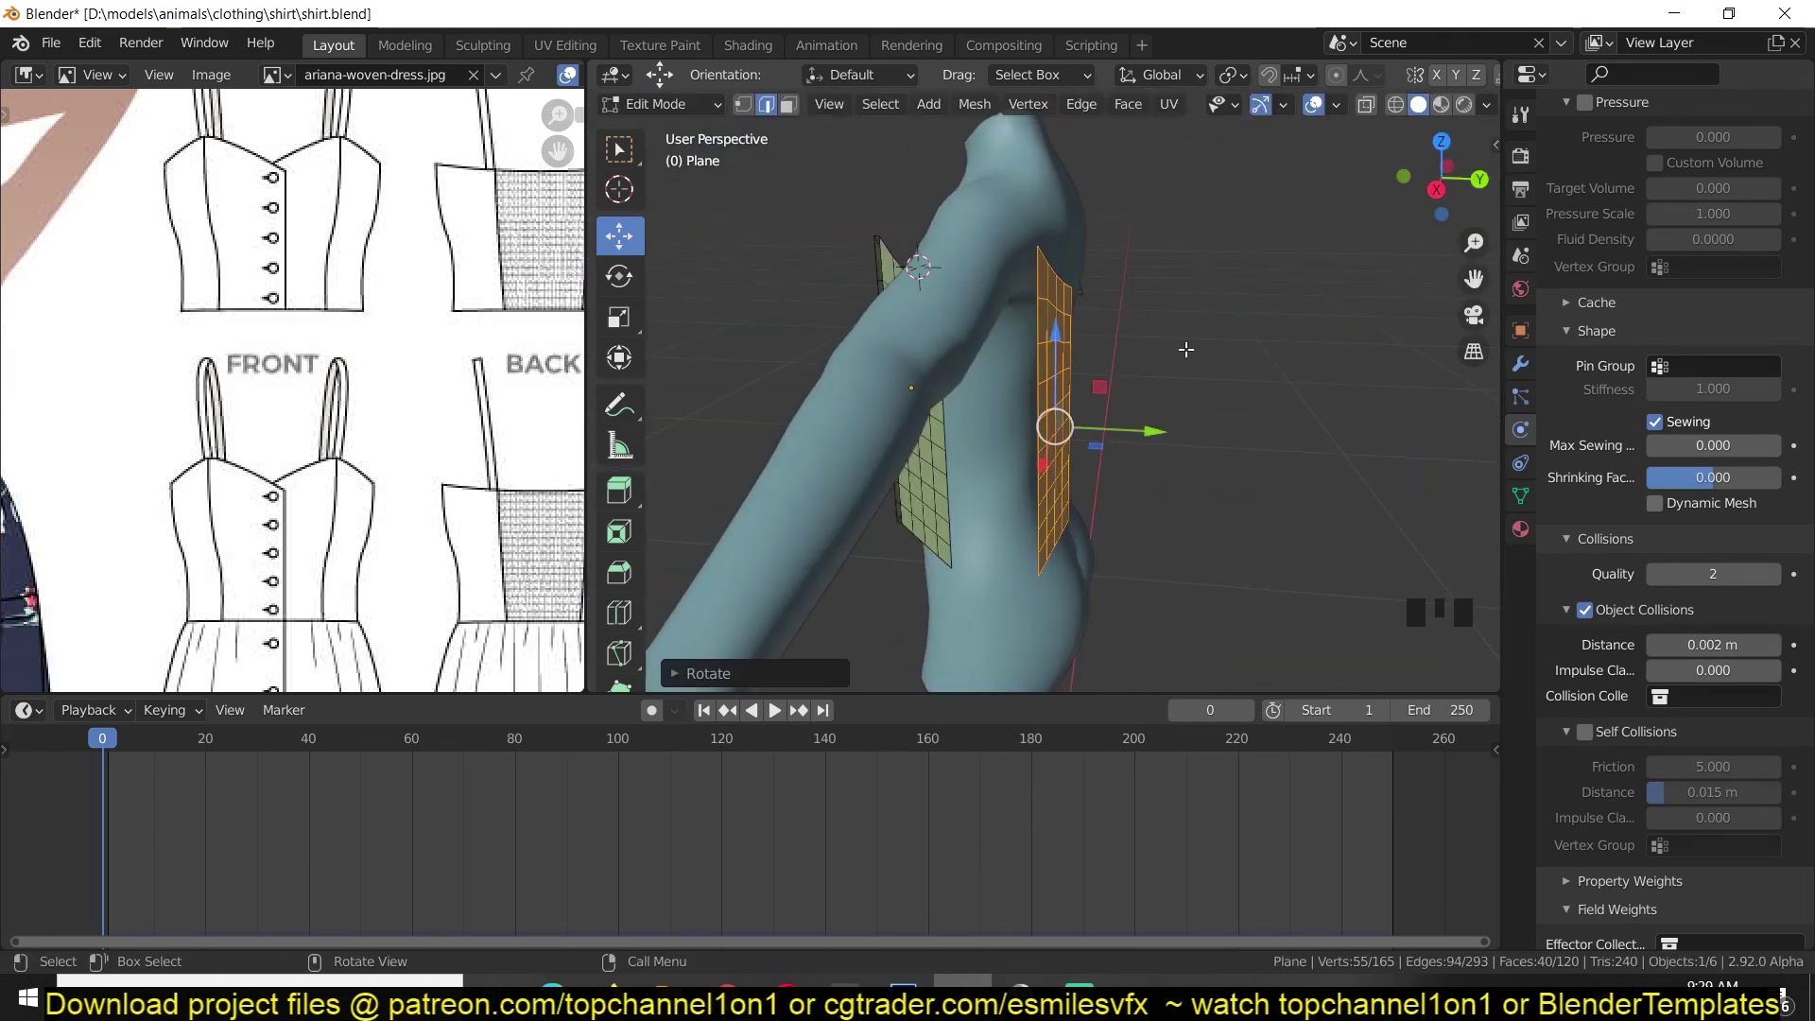
Lower the side panel's upper corner vertex along Z with proportional editing.
middle_drag(1184, 349, 1068, 331)
key(1)
click(964, 218)
drag(964, 156, 964, 214)
middle_drag(962, 246, 1065, 217)
Bridge the facing edges of the side and back panels and delete only the bridging faces, leaving sewing edges.
key(2)
alt+click(960, 322)
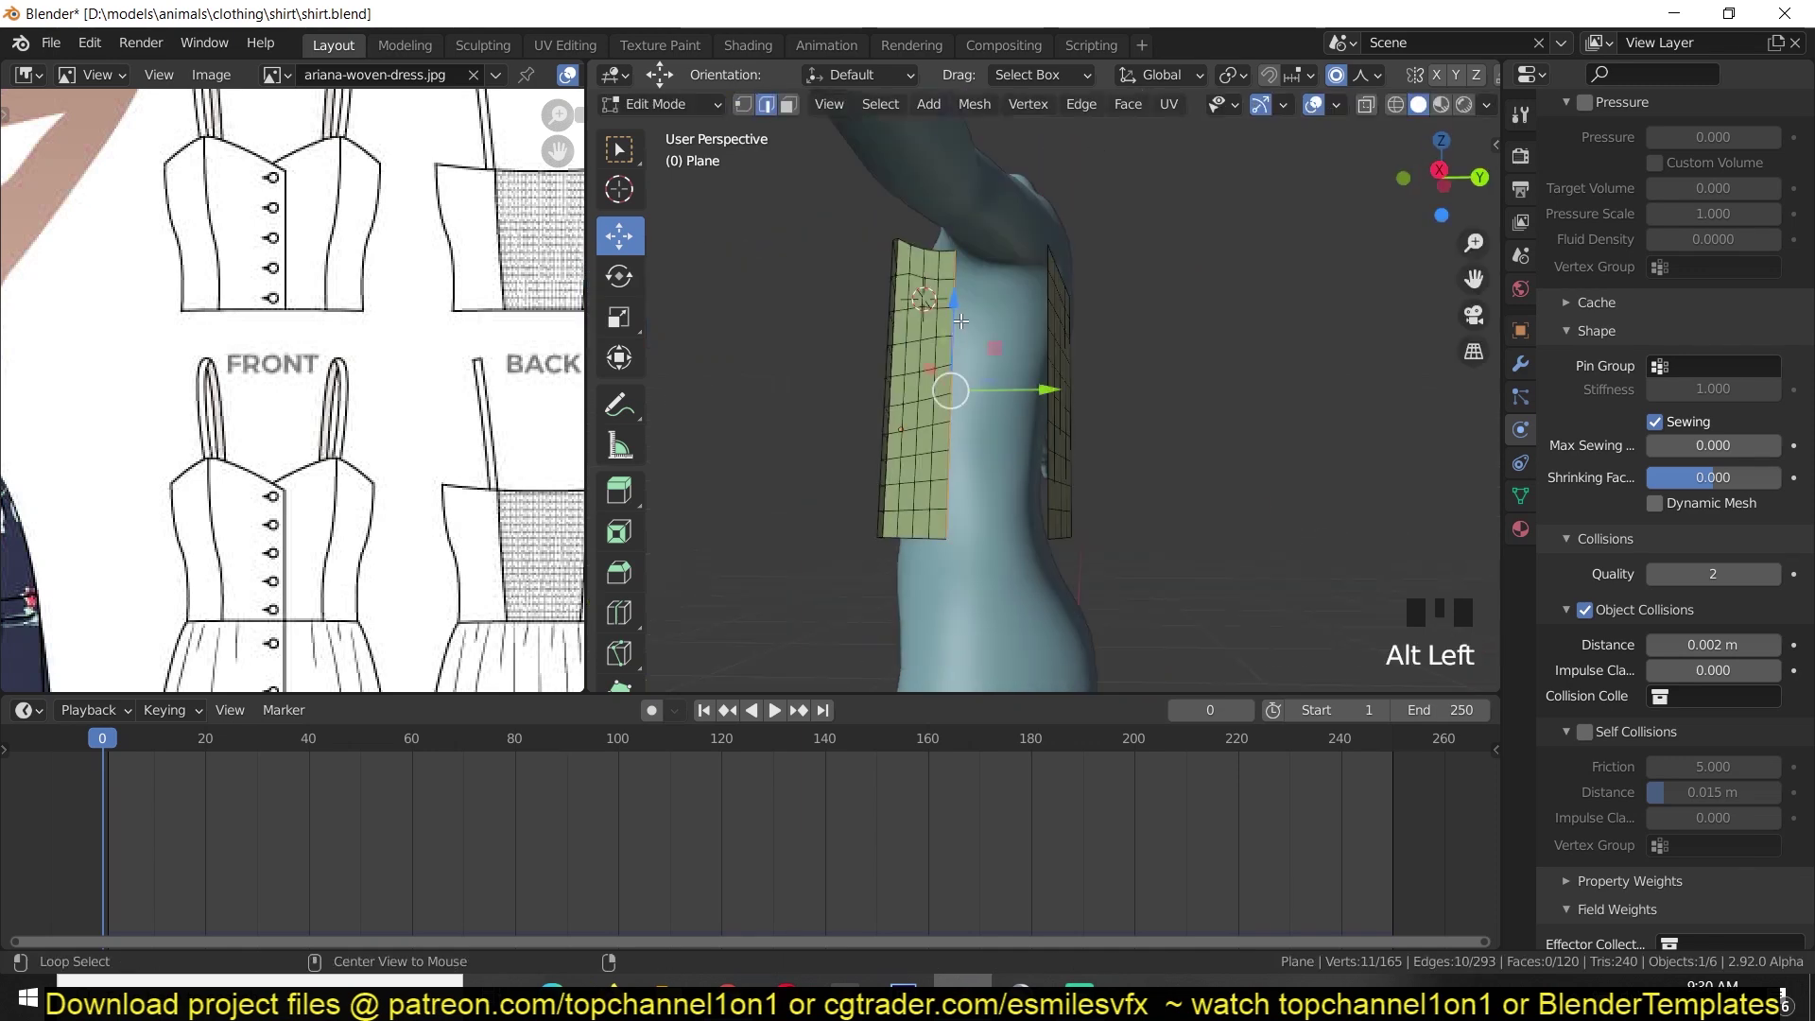
key(x)
click(1047, 342)
key(Tab)
middle_drag(851, 397, 810, 445)
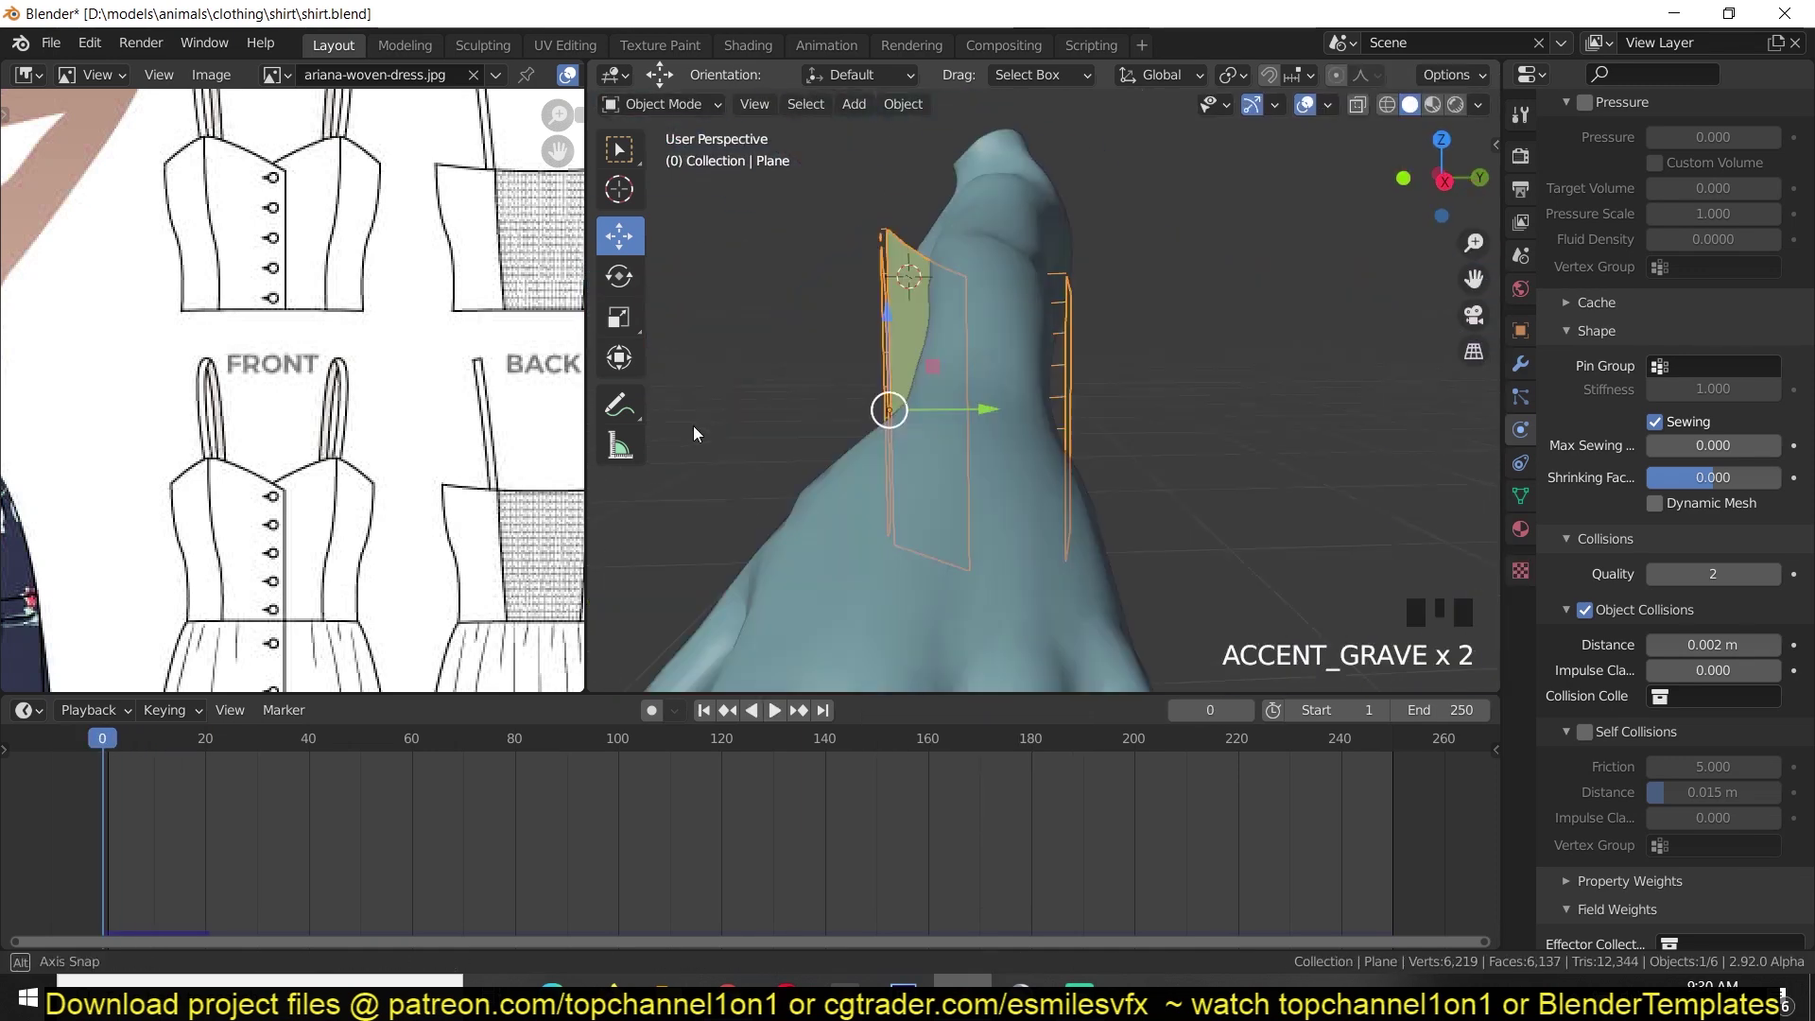
Duplicate the back panel and, in the top view, move the copy beside it towards the centre of the back.
key(Tab)
key(3)
key(ctrl+l)
middle_drag(1049, 411, 1040, 473)
key(shift+d)
key(KP_7)
key(o)
key(g)
click(931, 416)
middle_drag(932, 416, 1164, 342)
Trim the outermost face column from the centre-back panel and connect it to the adjacent back panel with loose sewing edges.
alt+click(1164, 341)
alt+click(1164, 342)
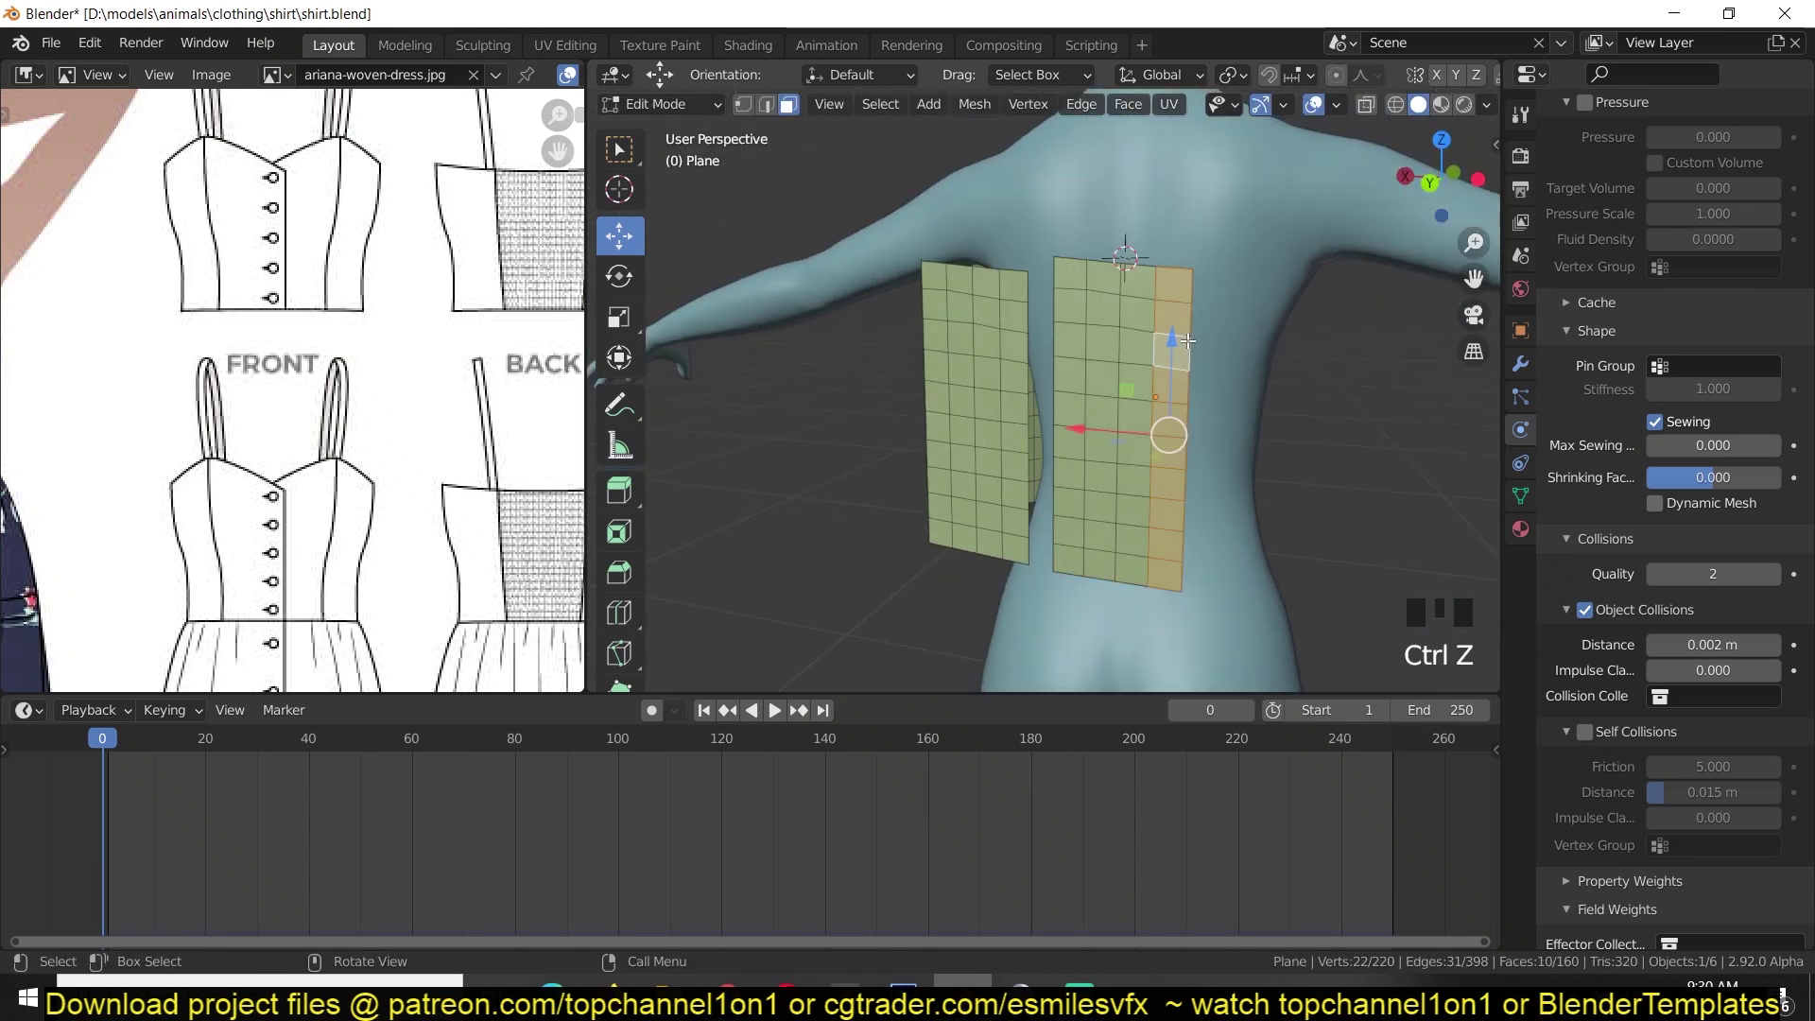
key(ctrl+l)
key(grave)
drag(1103, 501, 1104, 516)
key(r)
key(grave)
key(2)
key(s)
key(grave)
key(2)
key(ctrl+z)
key(ctrl+z)
middle_drag(1109, 377, 847, 470)
Play the cloth simulation to test the sewn half bodice, then return to the start frame.
key(Tab)
key(space)
key(Escape)
key(grave)
click(983, 461)
middle_drag(984, 461, 1267, 271)
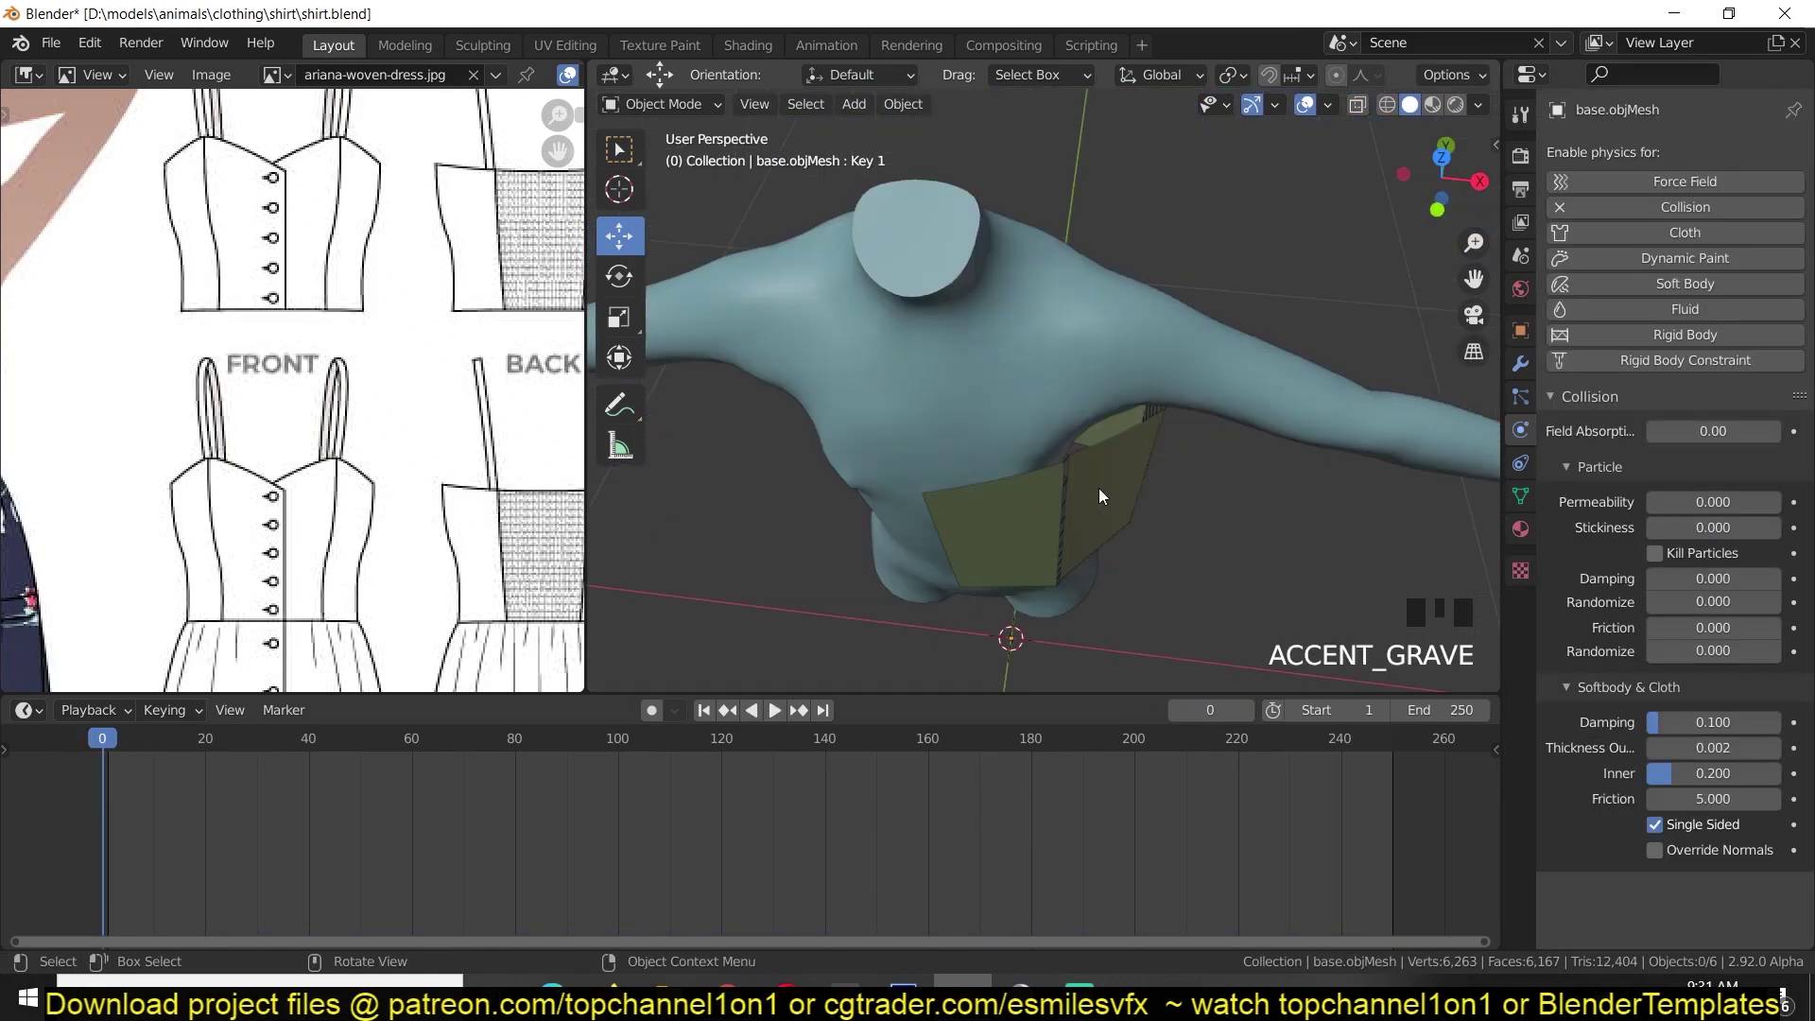
Duplicate the half bodice, mirror the copy across the X axis and recalculate all normals.
click(1106, 491)
key(Tab)
key(shift+d)
key(ctrl+m)
key(y)
key(x)
middle_drag(1179, 507, 1061, 457)
key(a)
key(shift+n)
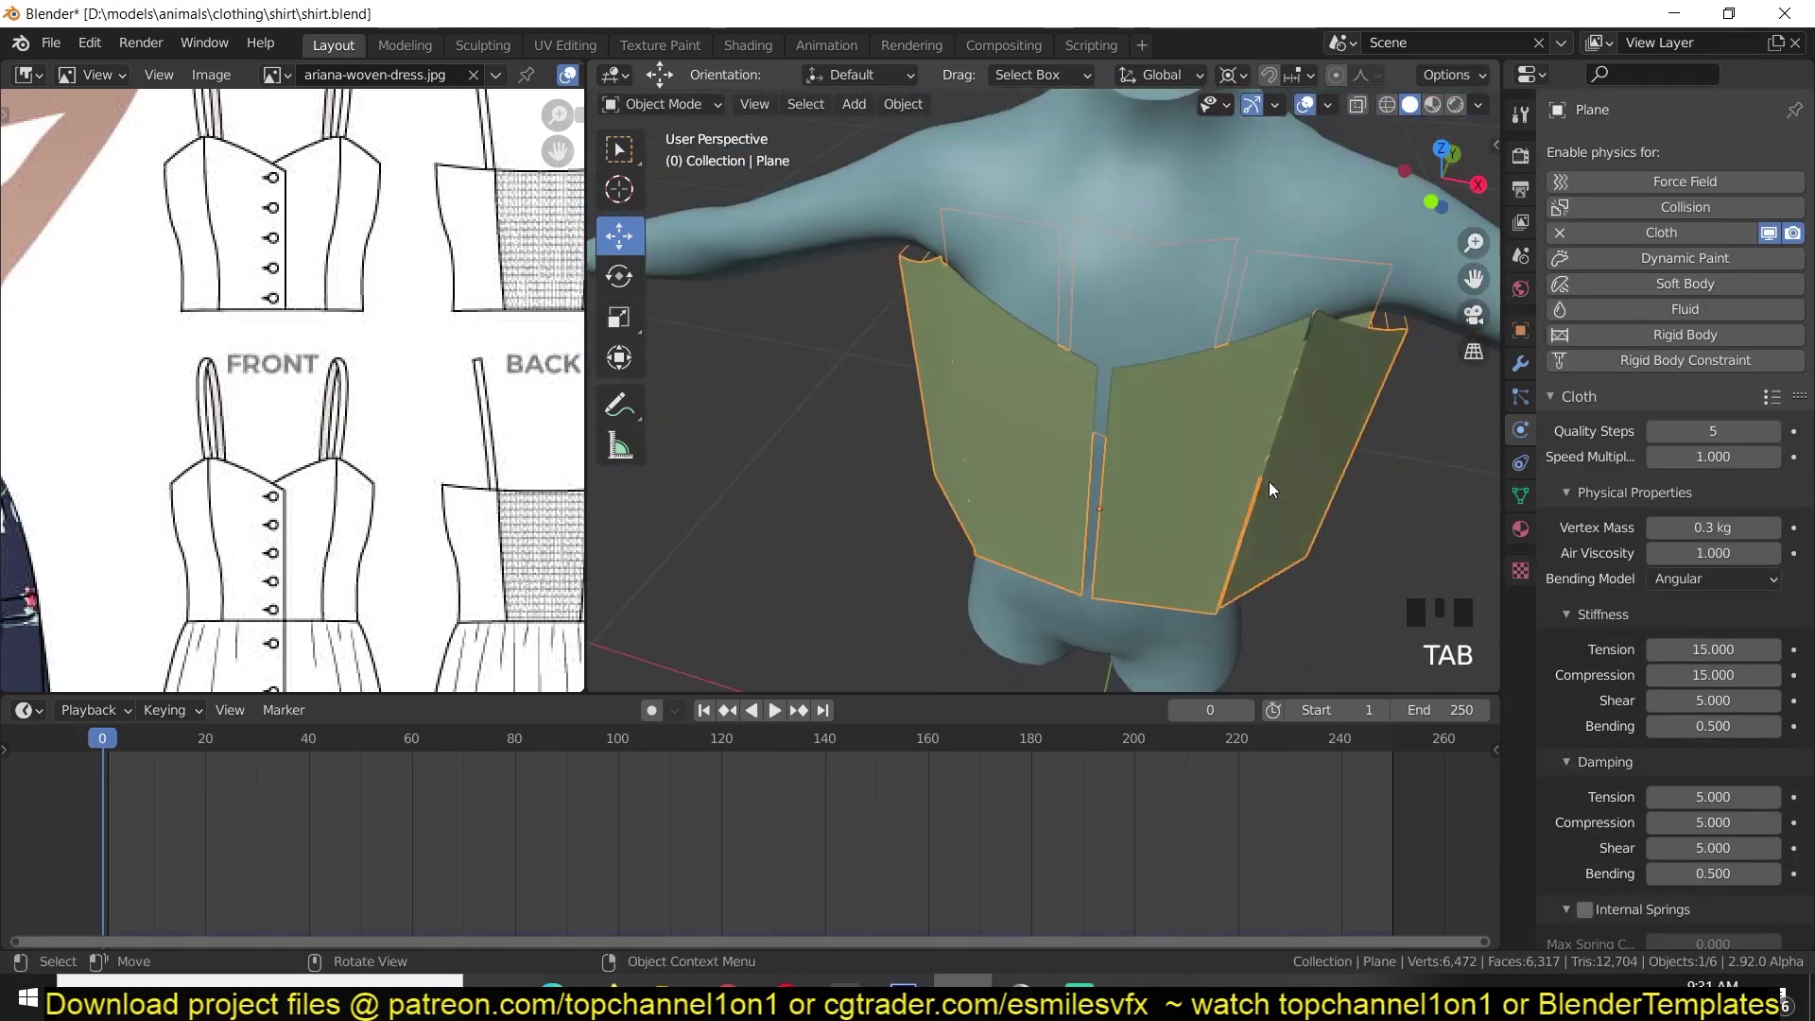
Play the simulation of the mirrored bodice, then inspect its centre-back seam in wireframe.
key(Tab)
key(space)
key(Escape)
key(Tab)
key(grave)
middle_drag(863, 535, 1152, 516)
key(1)
key(z)
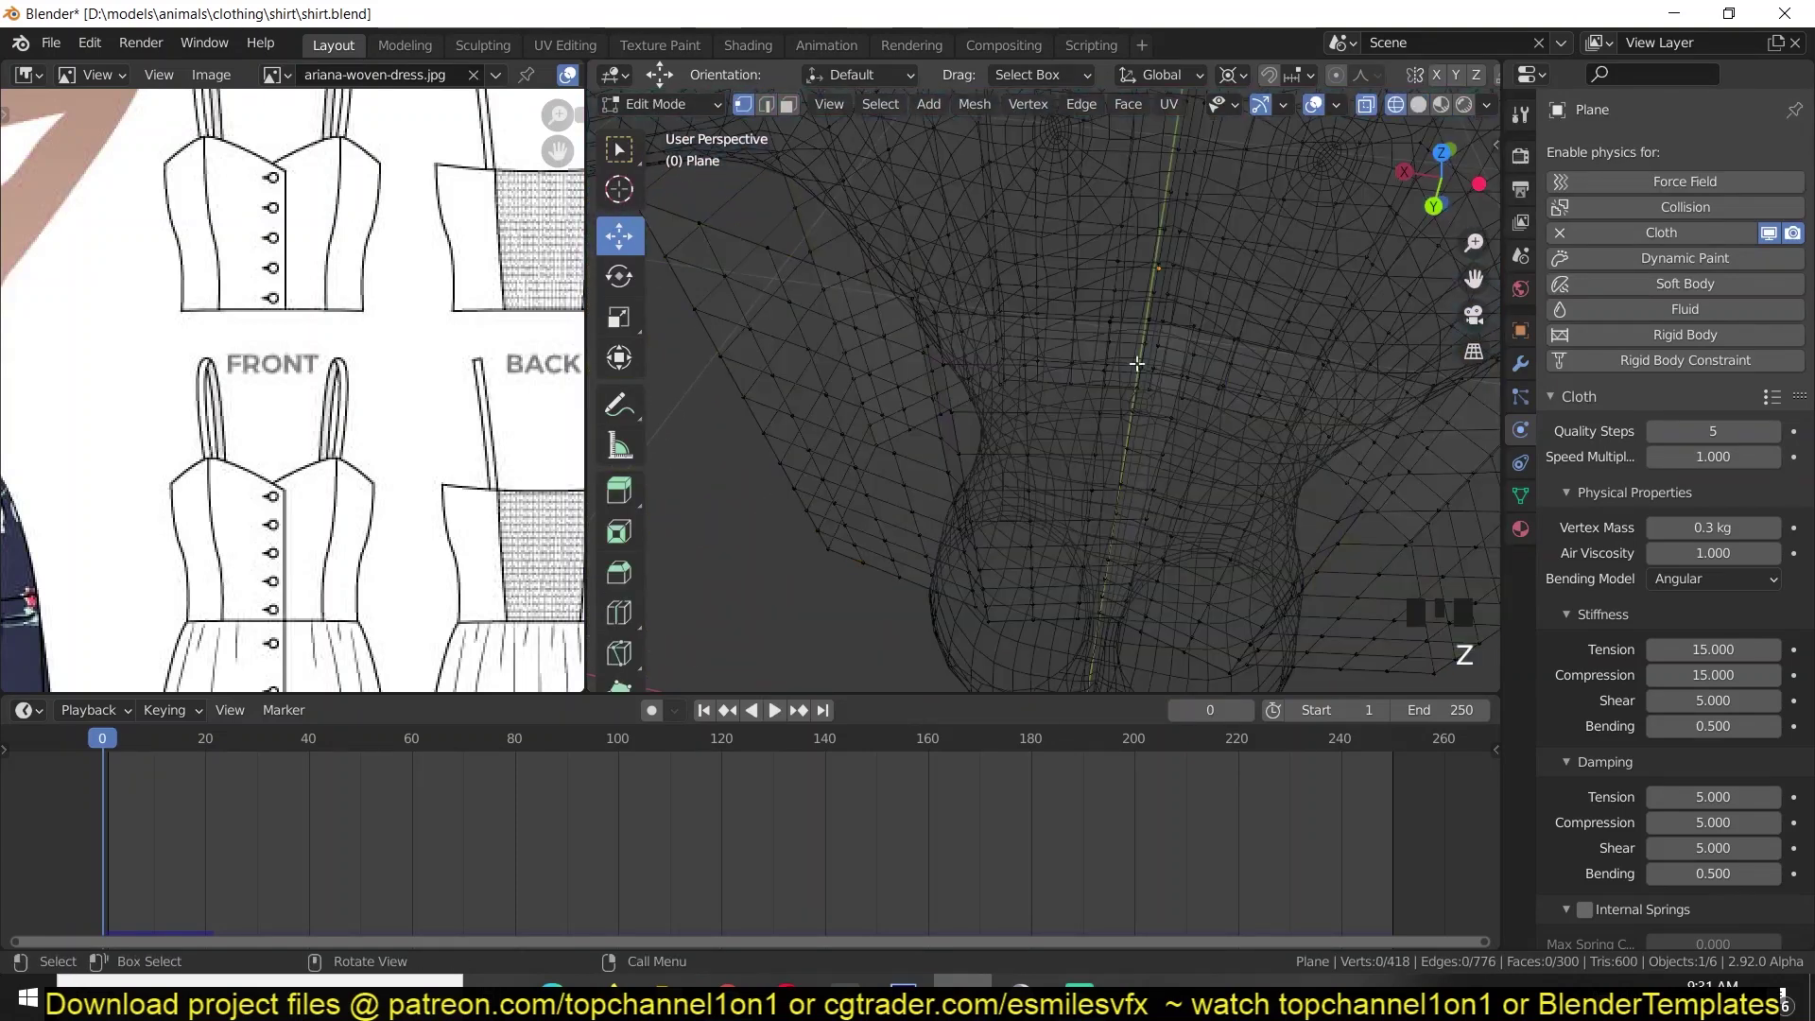
key(z)
key(grave)
key(grave)
middle_drag(1175, 332, 883, 473)
Isolate the bodice, merge the overlapping vertices along the centre-back seam and bring the body back into view.
key(Tab)
key(KP_Divide)
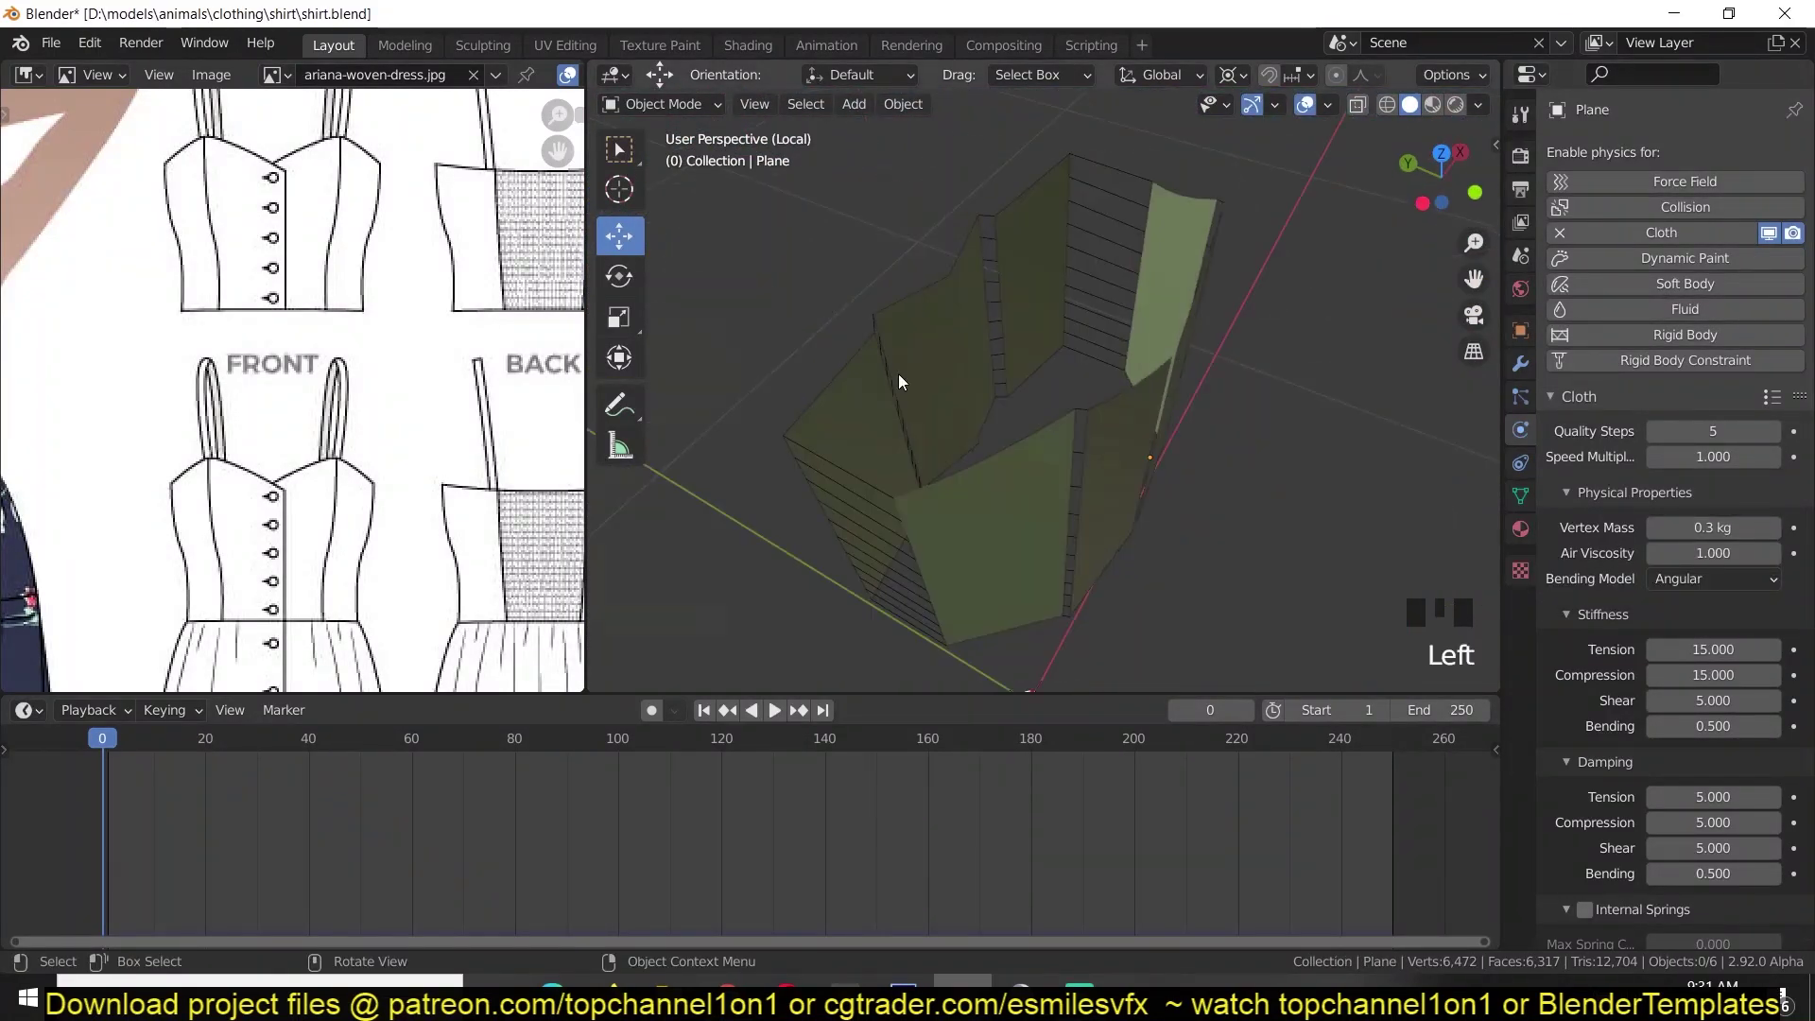
key(Tab)
key(2)
key(Tab)
scroll(899, 250, down, 5)
middle_drag(900, 250, 1106, 372)
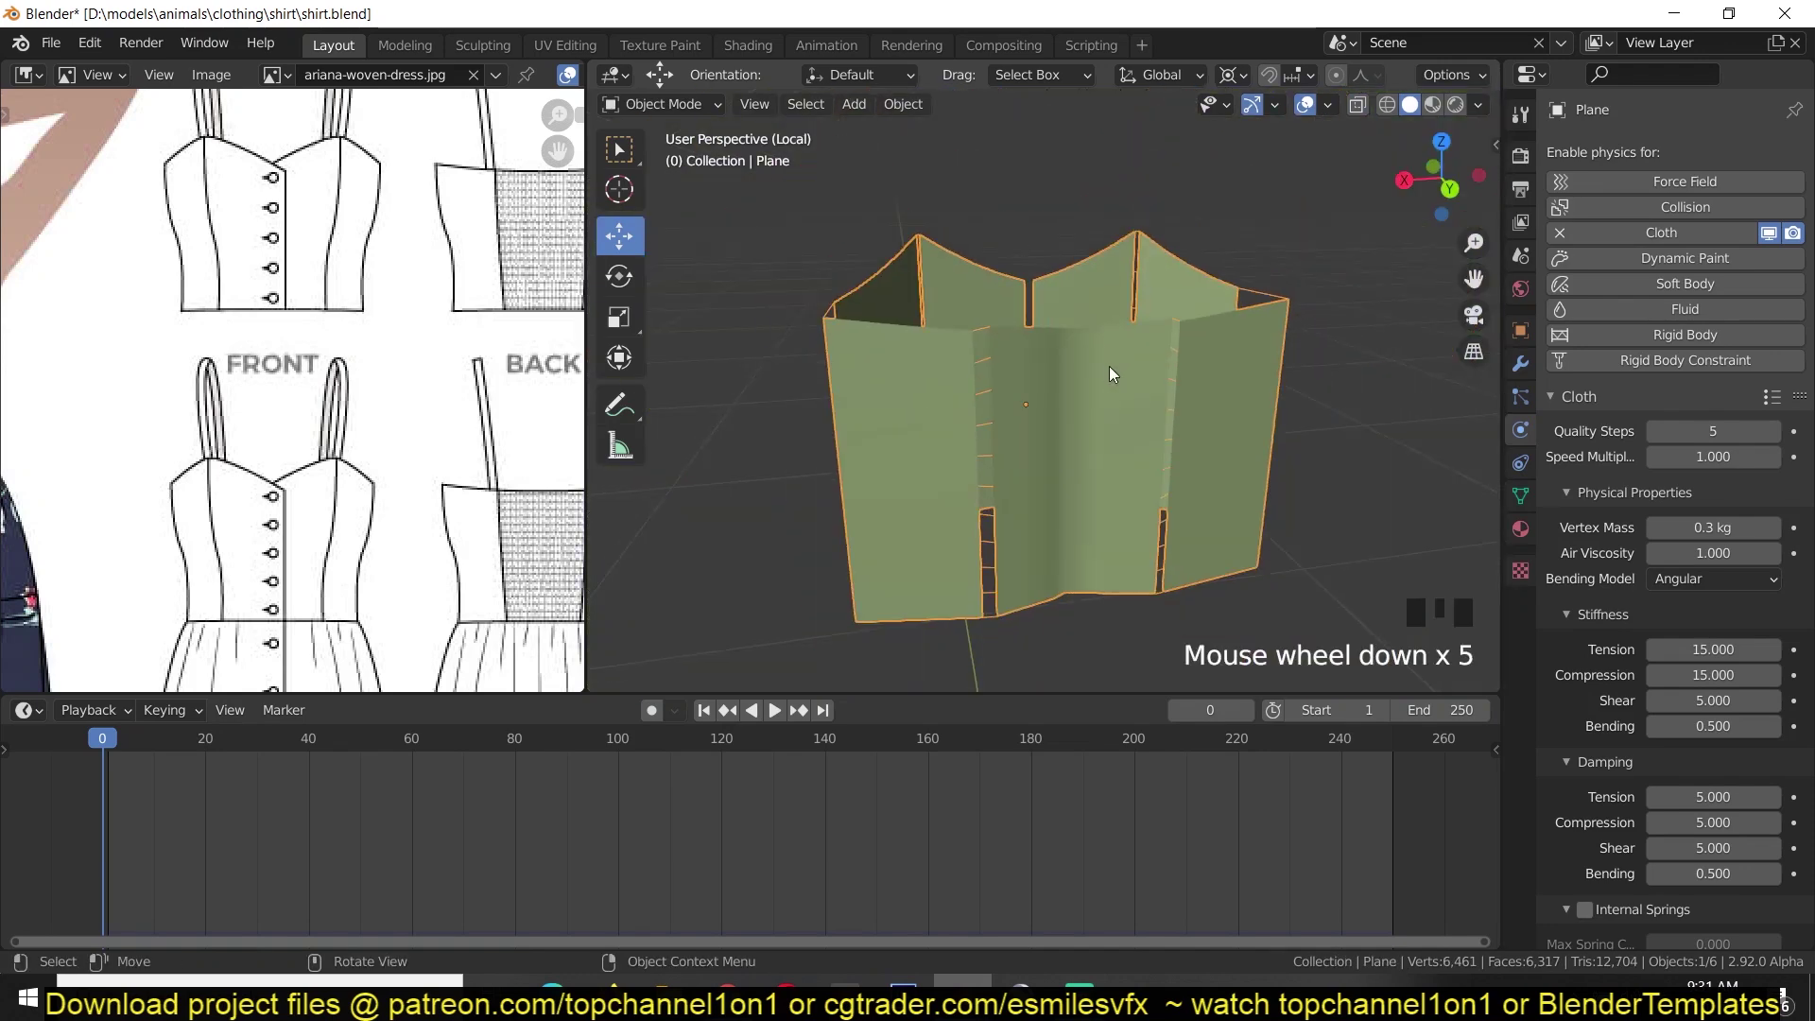
key(KP_Divide)
key(grave)
middle_drag(1188, 308, 1099, 466)
key(grave)
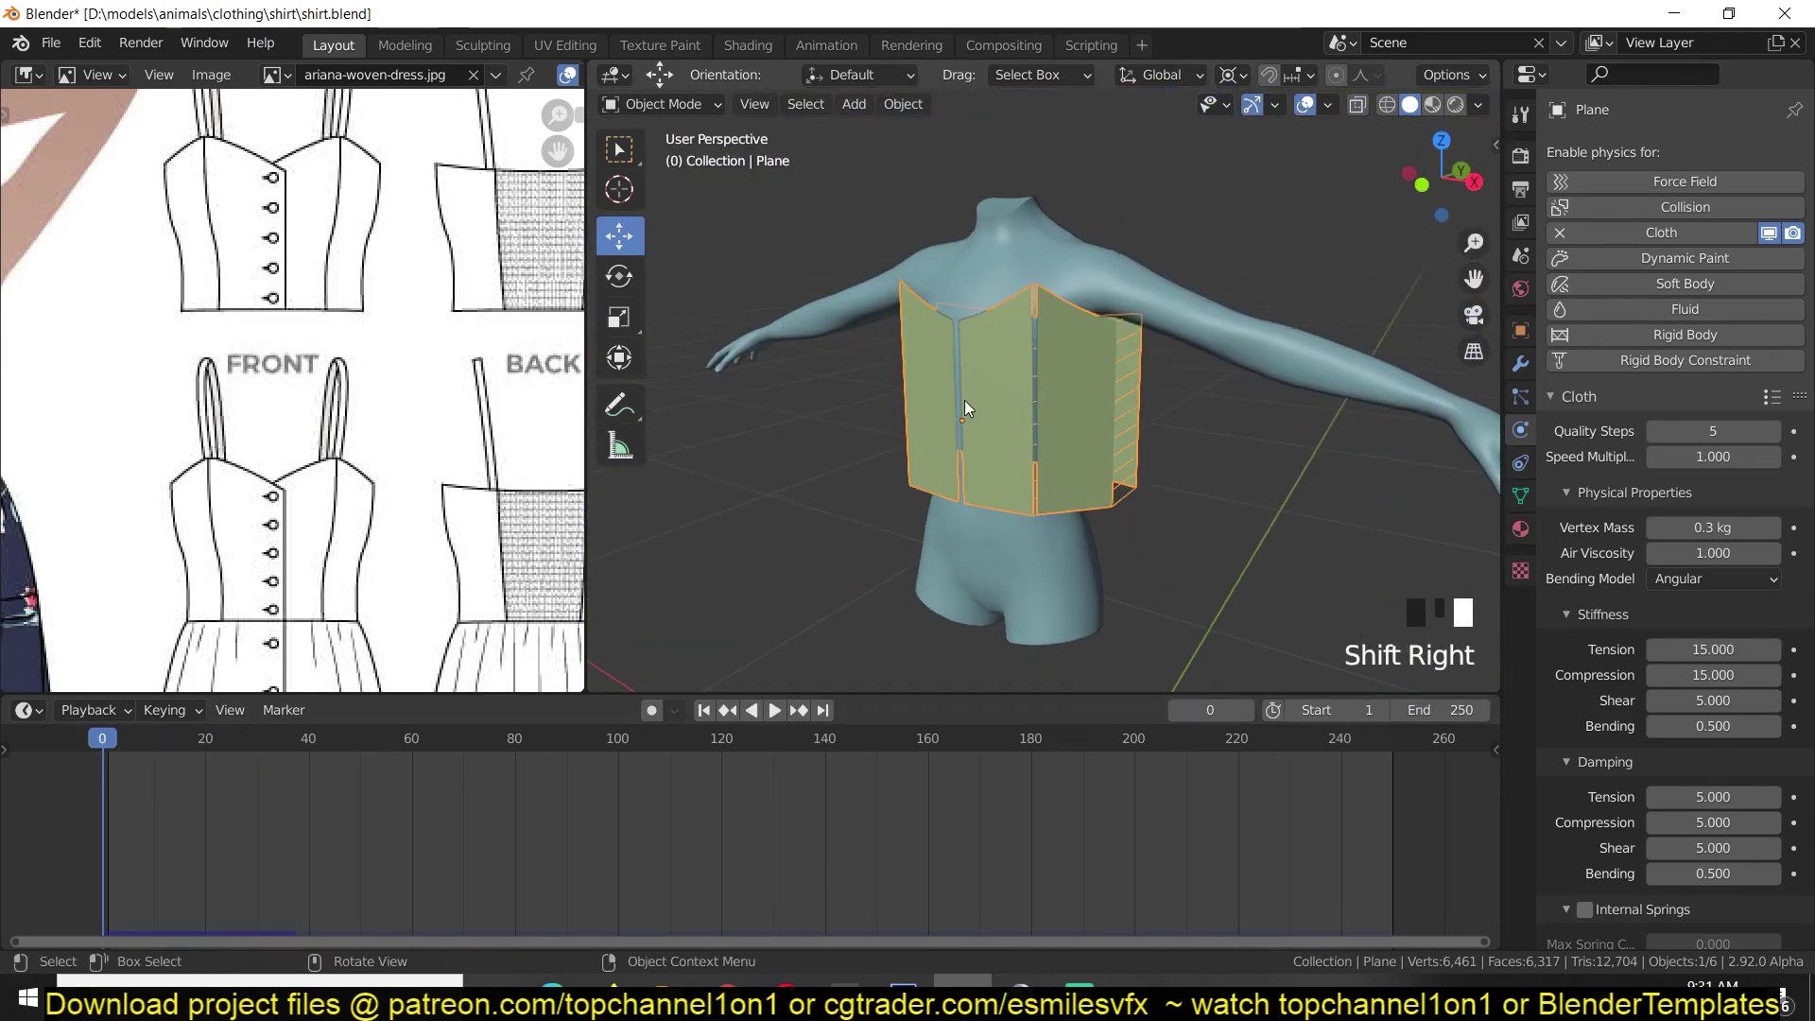
Adjust the top-edge vertices of the front panels to curve the neckline into a sweetheart shape.
key(1)
shift+click(1252, 242)
shift+click(923, 279)
key(g)
key(g)
Extrude one front panel's centre edge in the top view into a narrow strip overlapping the opposite panel.
alt+click(1043, 450)
scroll(1049, 449, down, 4)
key(KP_7)
scroll(1051, 450, up, 5)
key(o)
key(g)
click(1012, 597)
click(1133, 685)
Scale the extruded strip's outer edge along the Z axis to fit the front panel's height.
key(KP_1)
scroll(1134, 473, down, 5)
key(s)
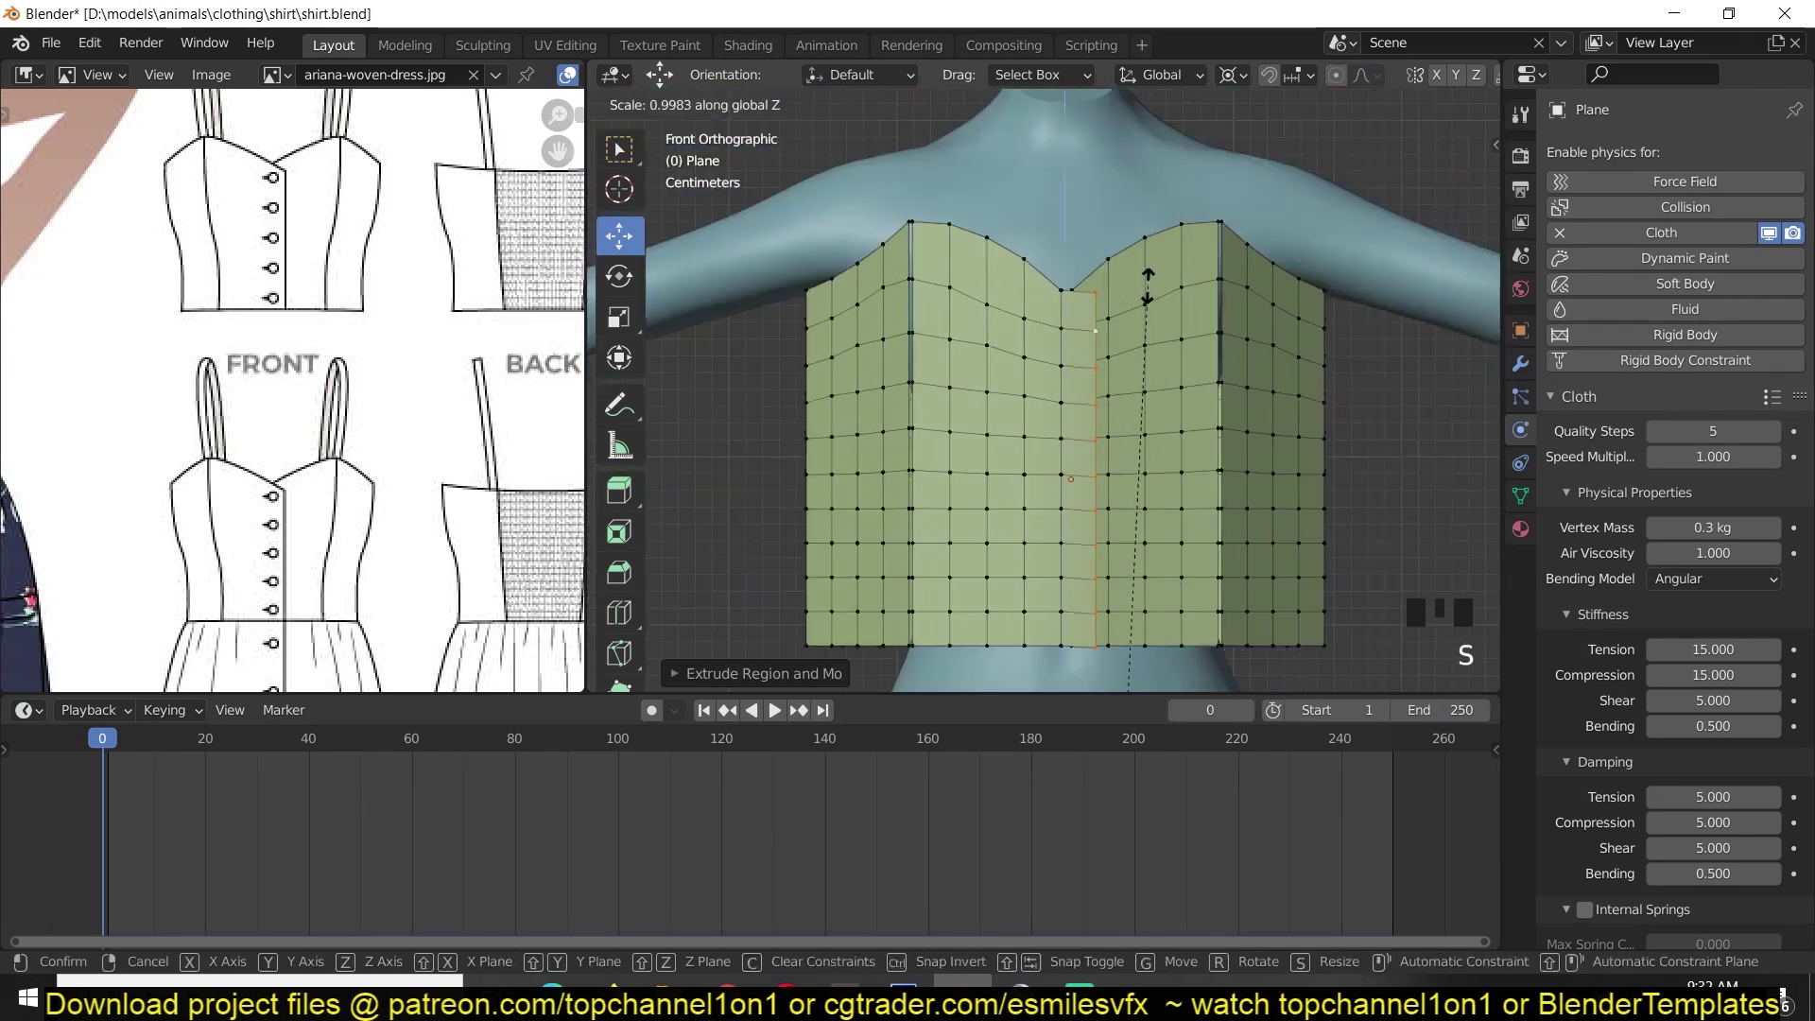
middle_drag(1147, 283, 1069, 378)
shift+click(1057, 599)
key(s)
key(z)
middle_drag(1189, 213, 966, 439)
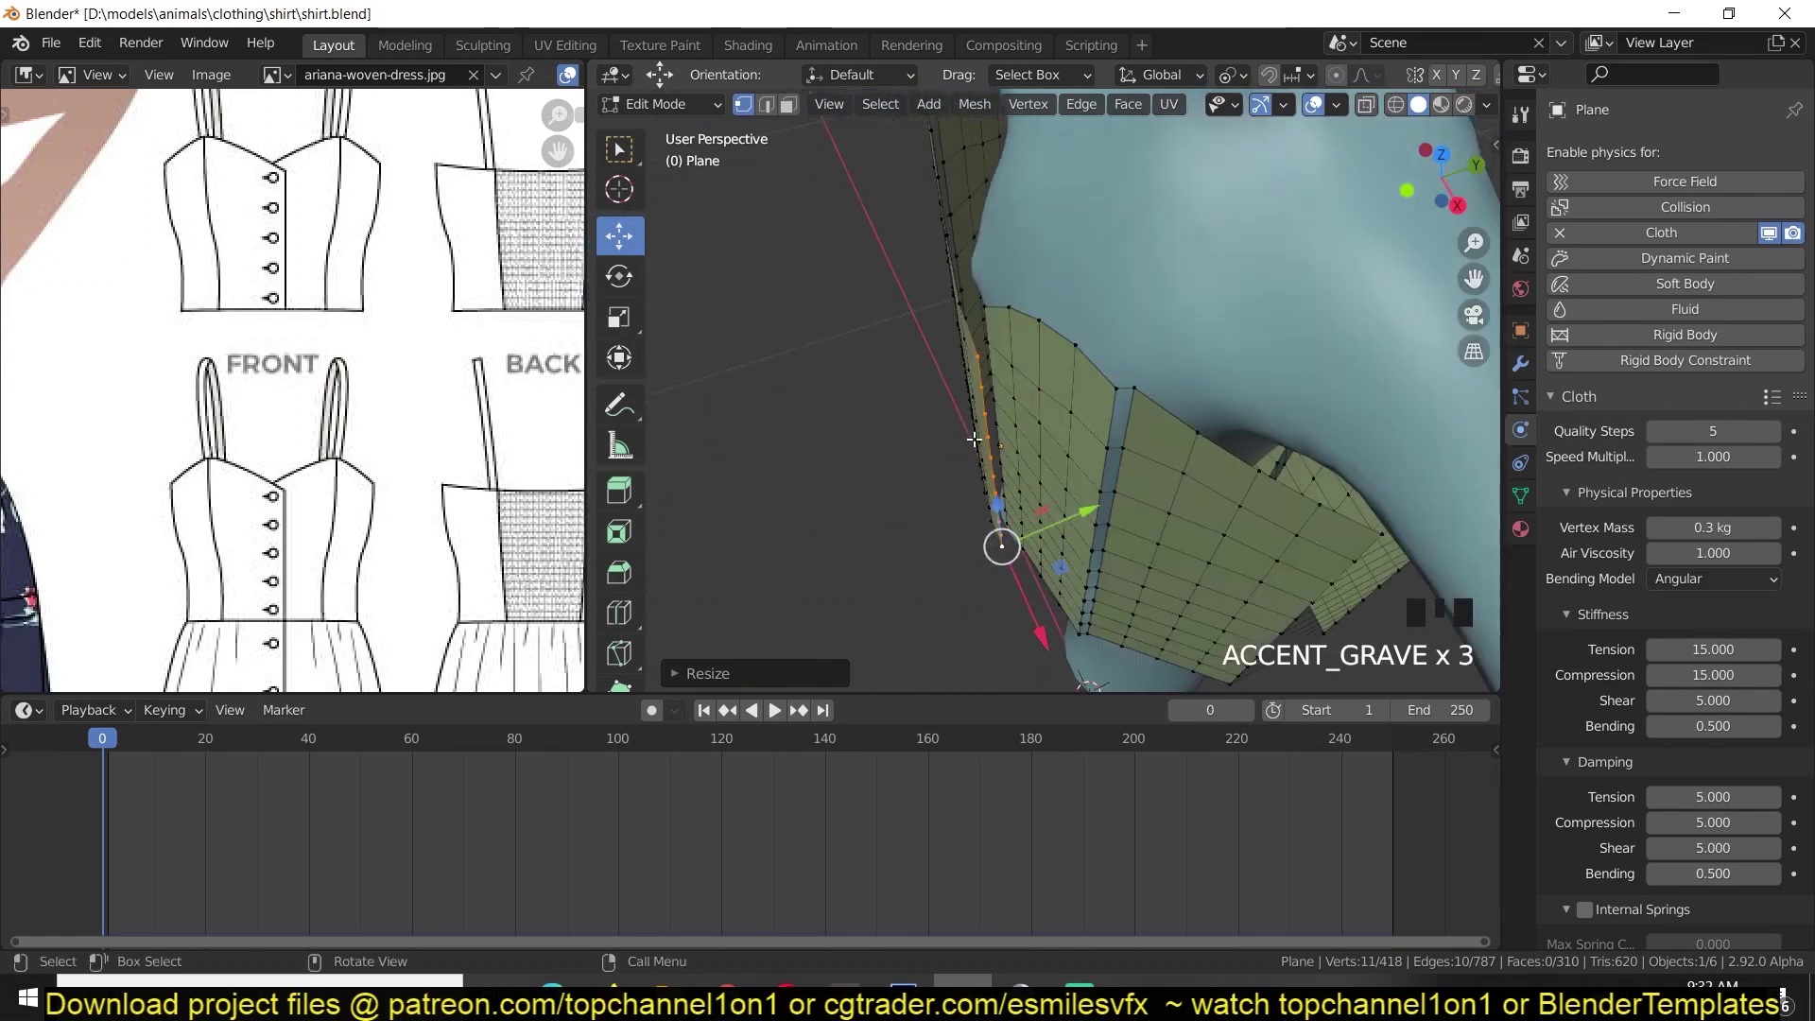
Extrude the opposite front panel's centre edge into a second overlapping strip and scale its outer edge.
key(KP_7)
key(e)
click(1072, 498)
key(KP_1)
scroll(1069, 473, down, 3)
middle_drag(1068, 605, 1035, 535)
key(z)
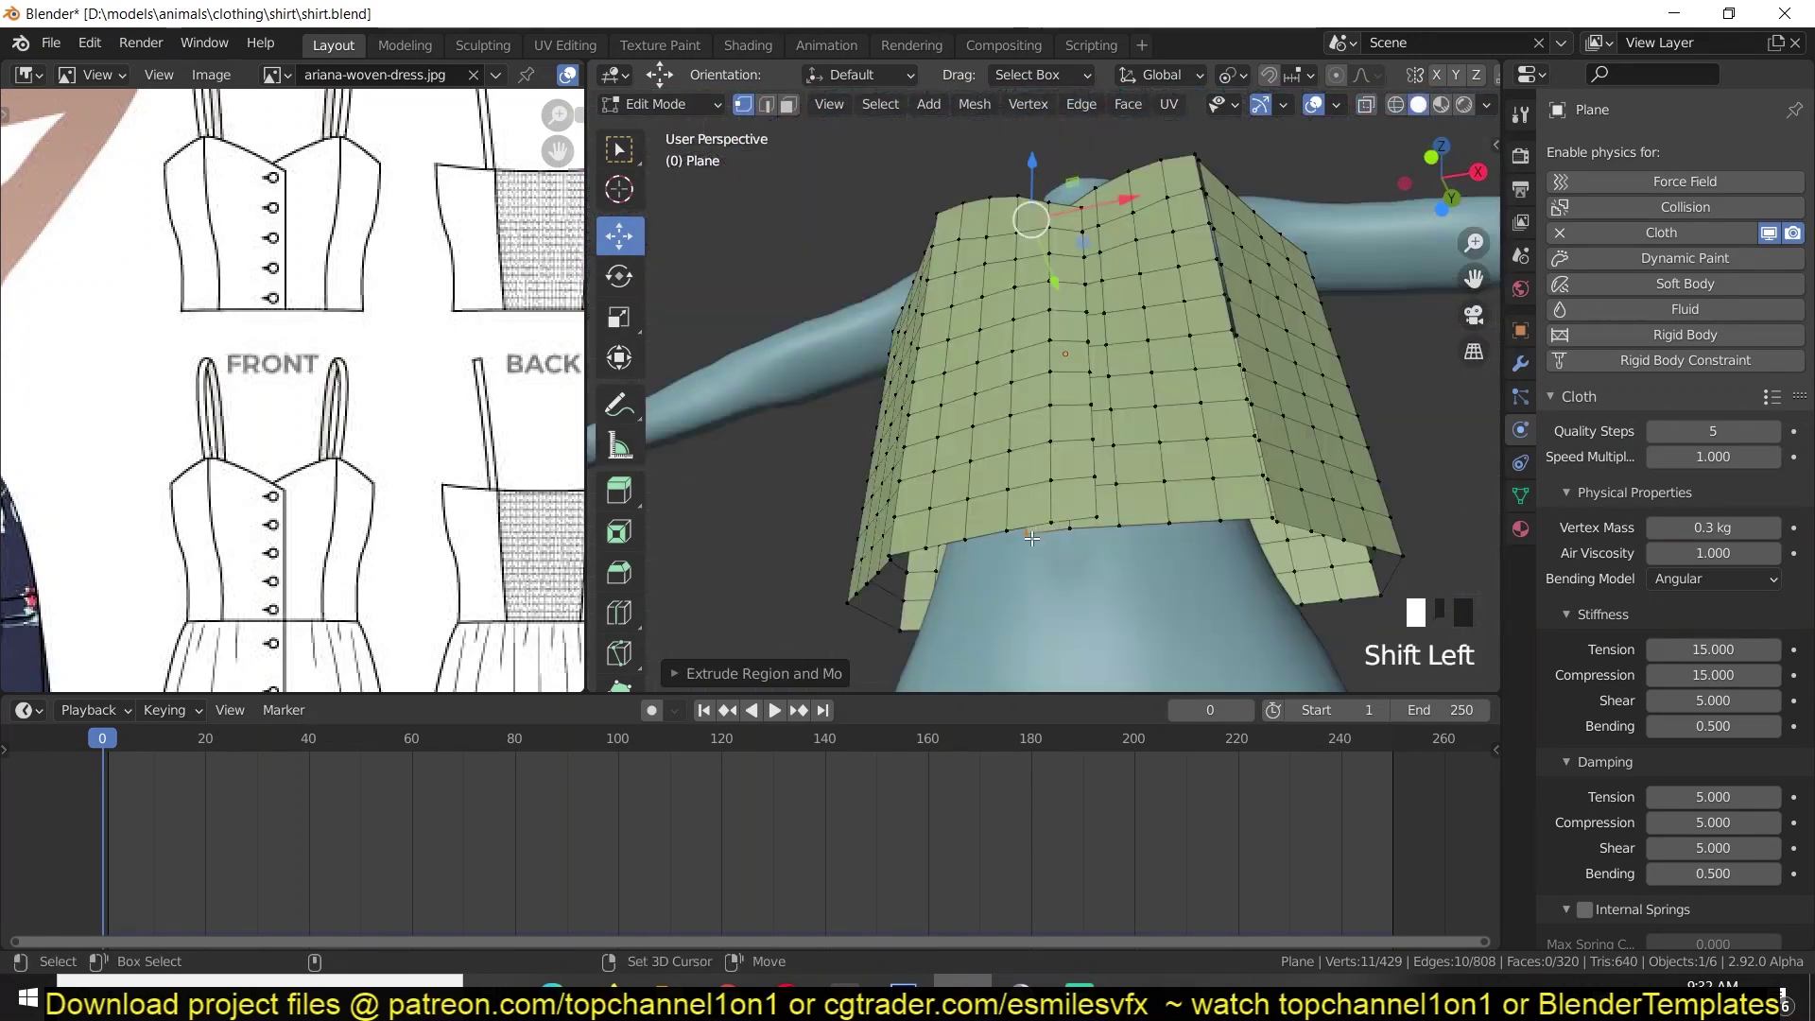
key(s)
Connect the overlapping front strips with new sewing edges and save the file.
key(grave)
middle_drag(927, 474, 983, 416)
key(f)
click(936, 389)
shift+click(972, 414)
middle_drag(1159, 331, 1342, 397)
key(Tab)
key(ctrl+s)
Play the cloth simulation and examine how the complete bodice closes around the body.
key(grave)
key(space)
key(space)
shift+right_click(64, 798)
scroll(1661, 677, down, 20)
scroll(1662, 677, up, 12)
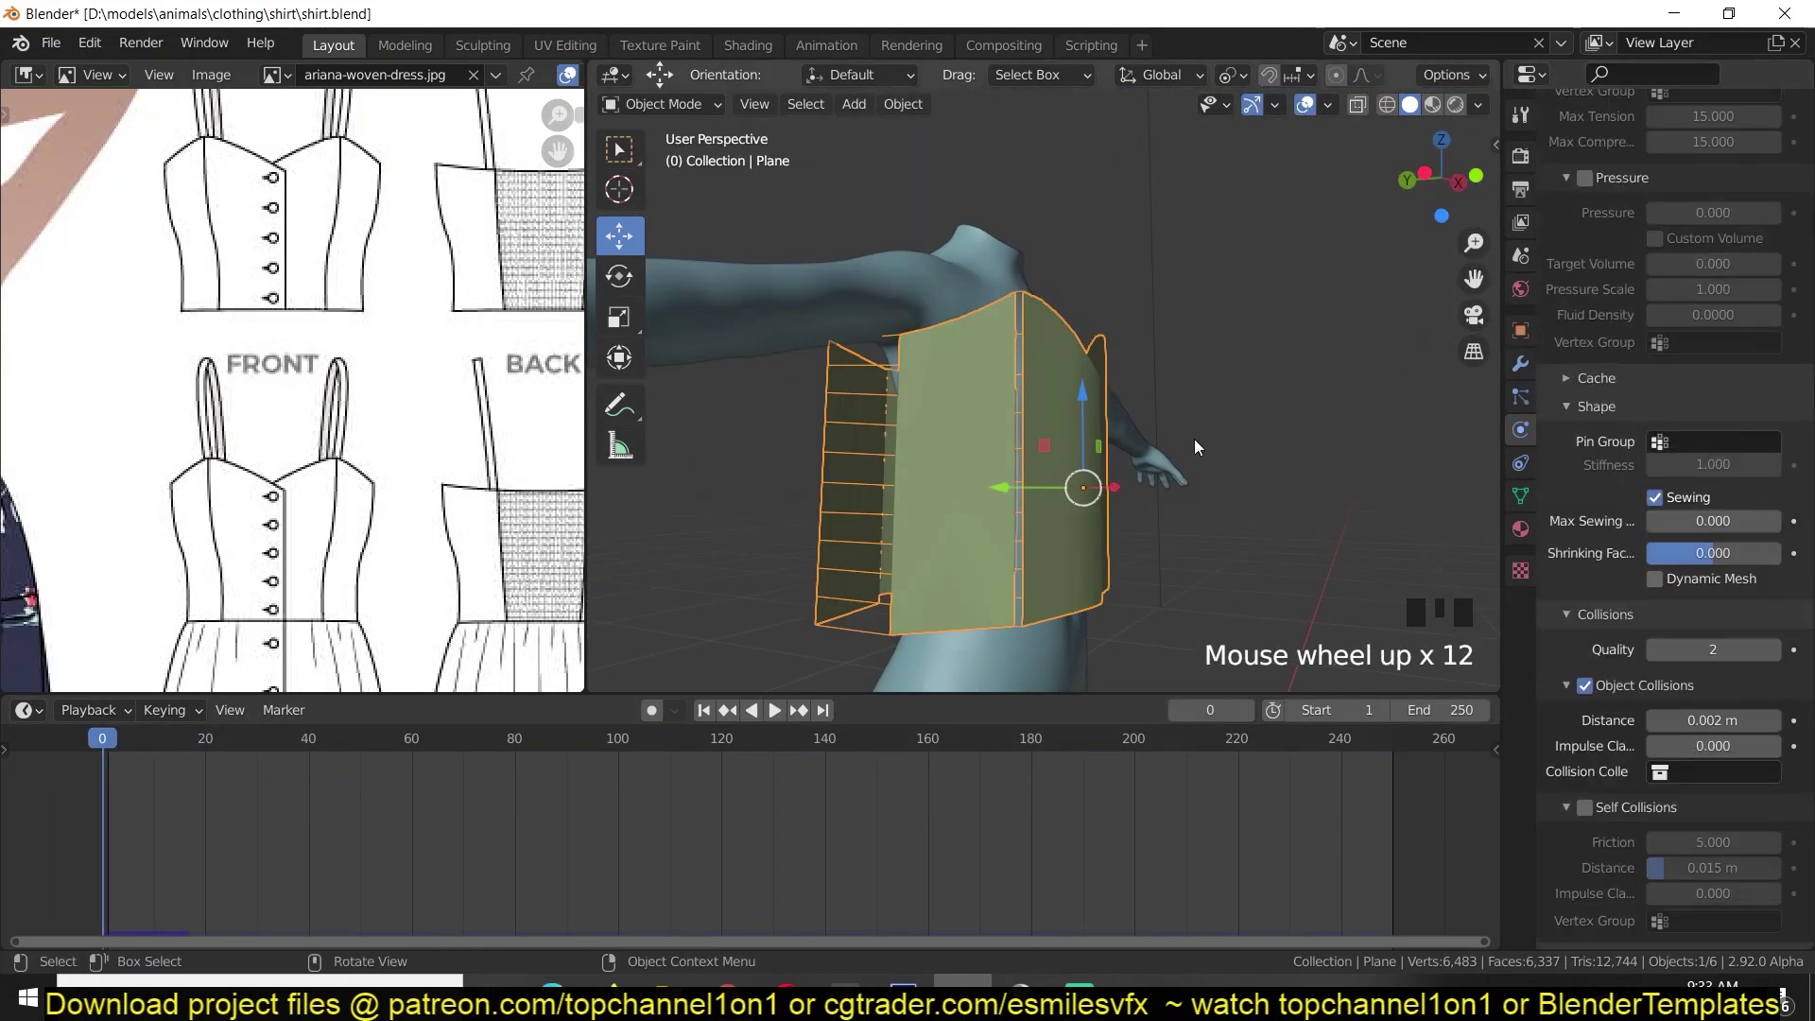
middle_drag(1224, 463, 945, 473)
shift+right_click(65, 798)
key(grave)
middle_drag(1002, 378, 1082, 416)
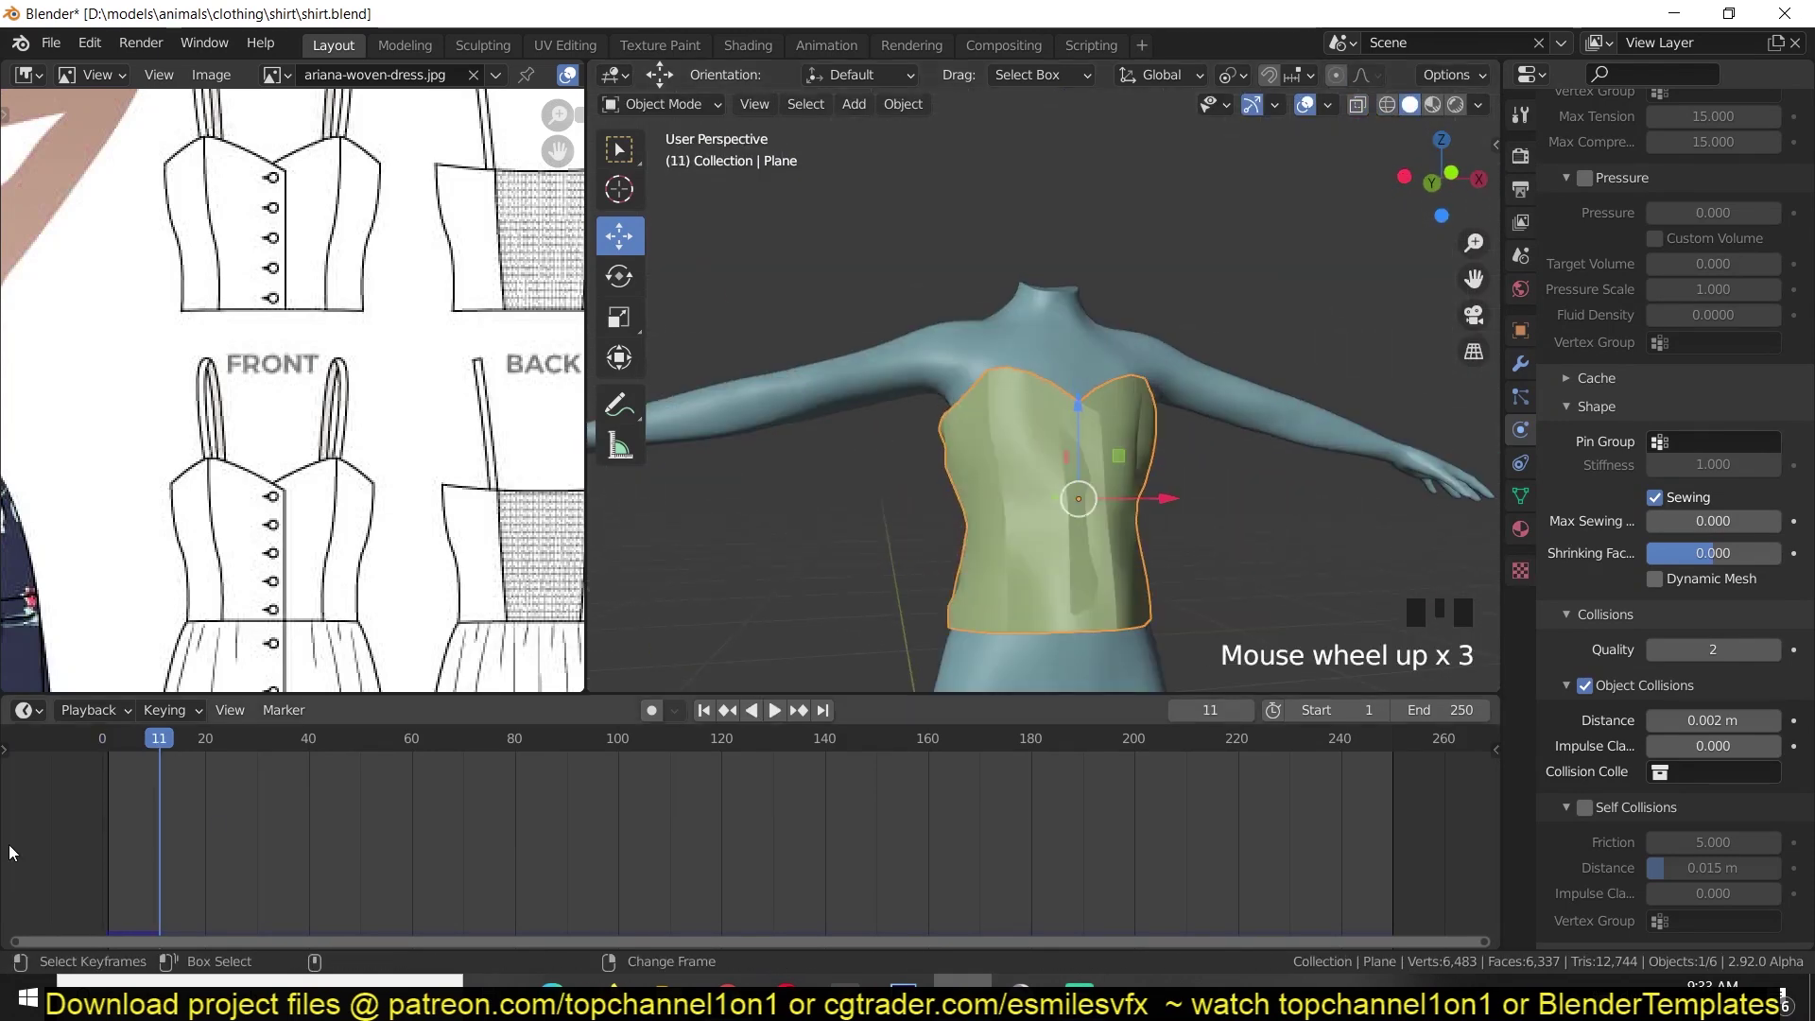
Enable the cloth's self collisions with a distance of 0.002 m, replay the simulation and save the file.
shift+right_drag(153, 843, 95, 836)
scroll(1664, 661, down, 5)
click(1602, 618)
click(1601, 618)
click(1586, 619)
double_click(1716, 679)
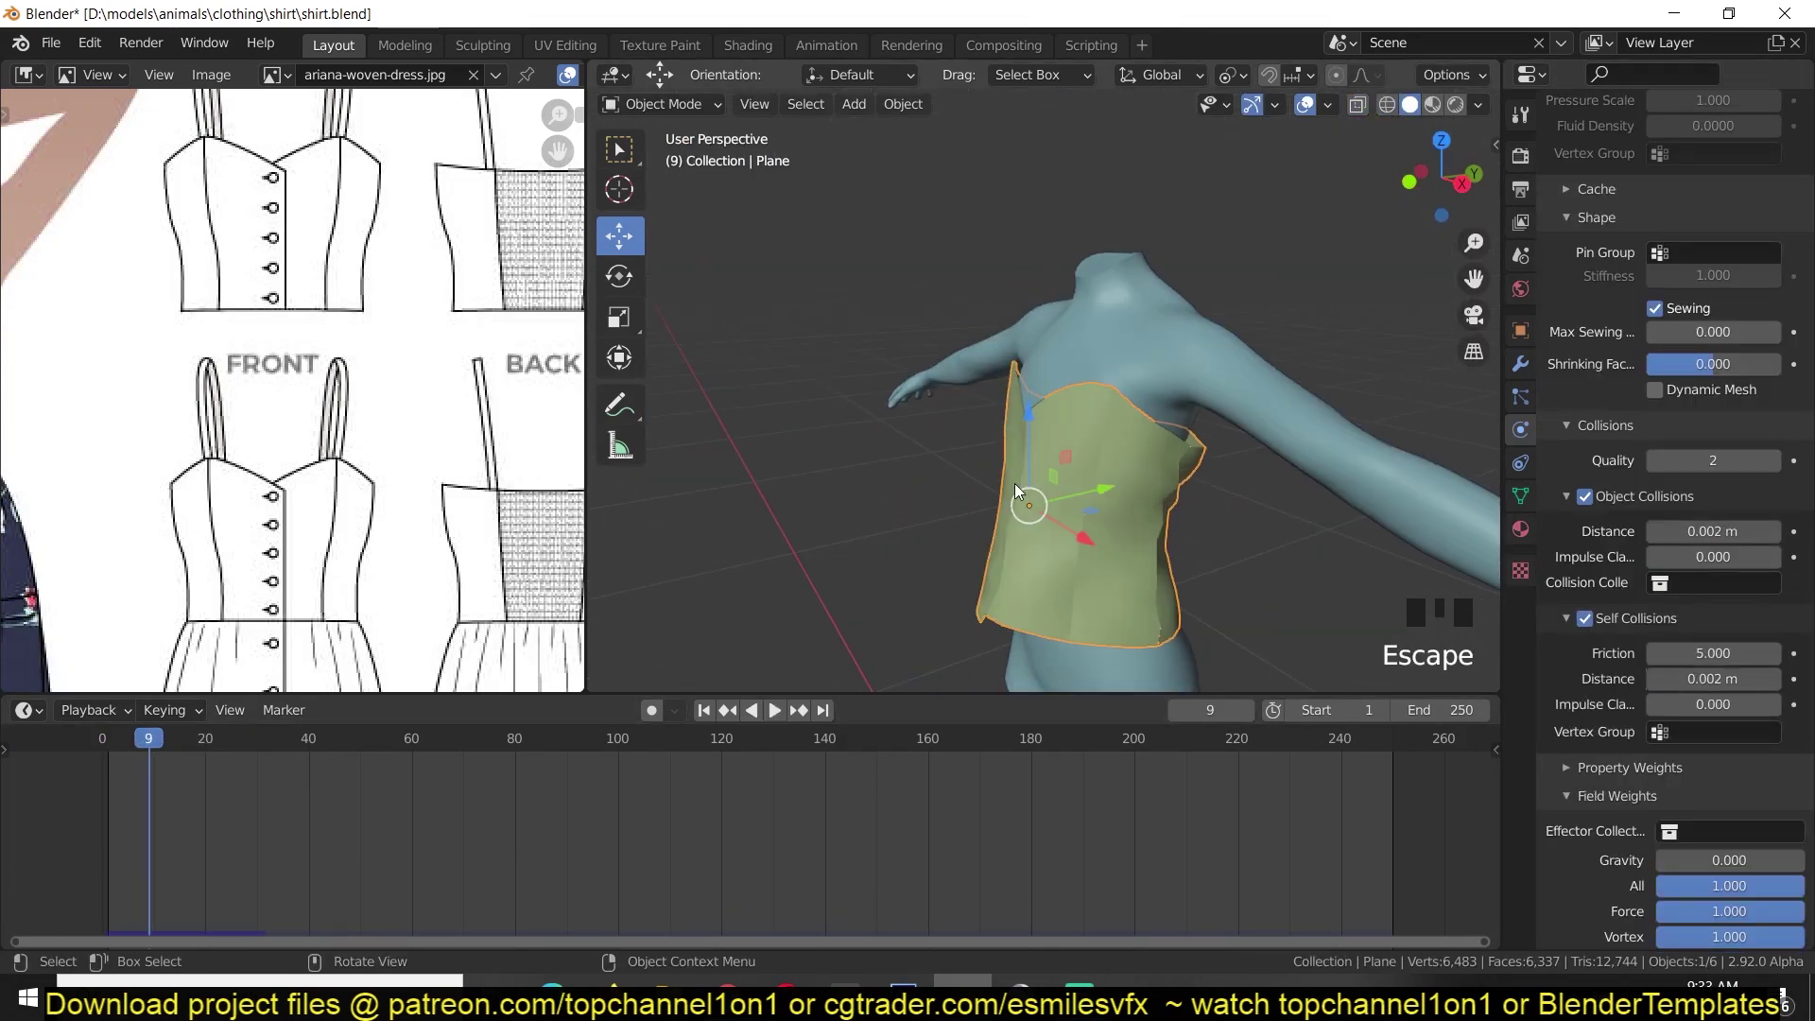
key(ctrl+s)
Set the body's cloth collision friction to 10 and replay the simulation.
click(1342, 473)
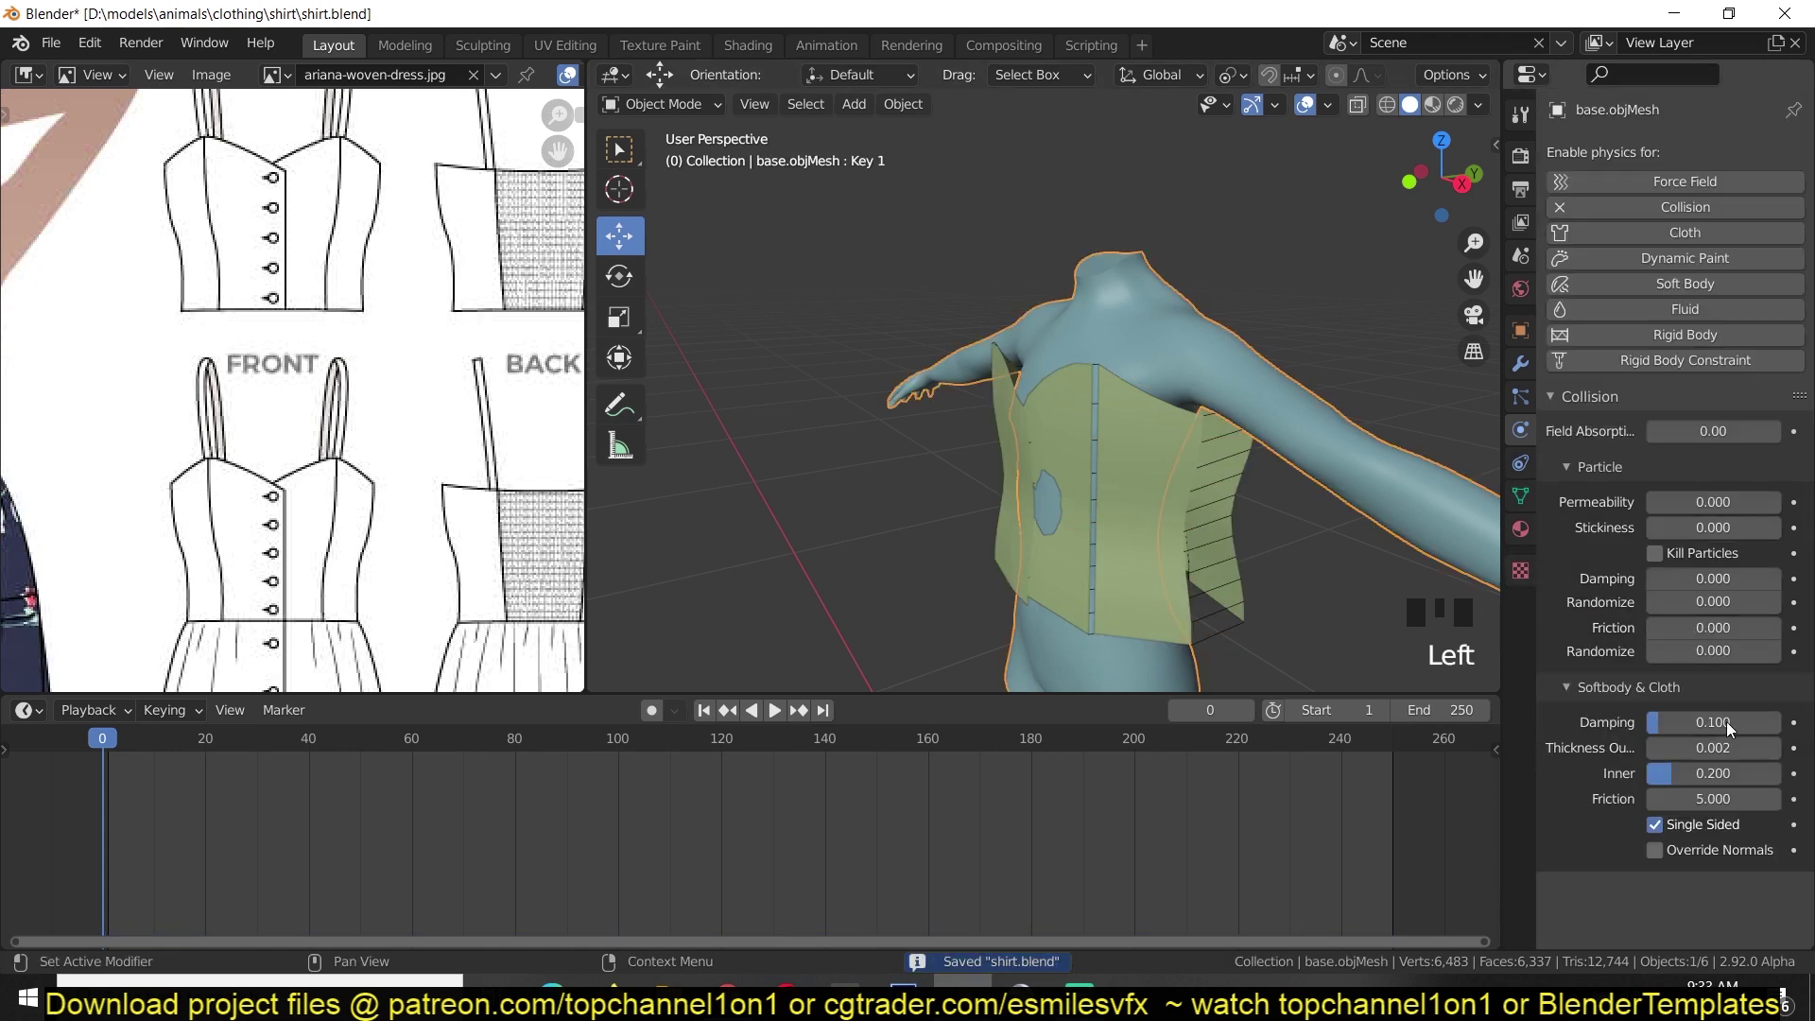
key(space)
key(grave)
middle_drag(1082, 560, 1314, 529)
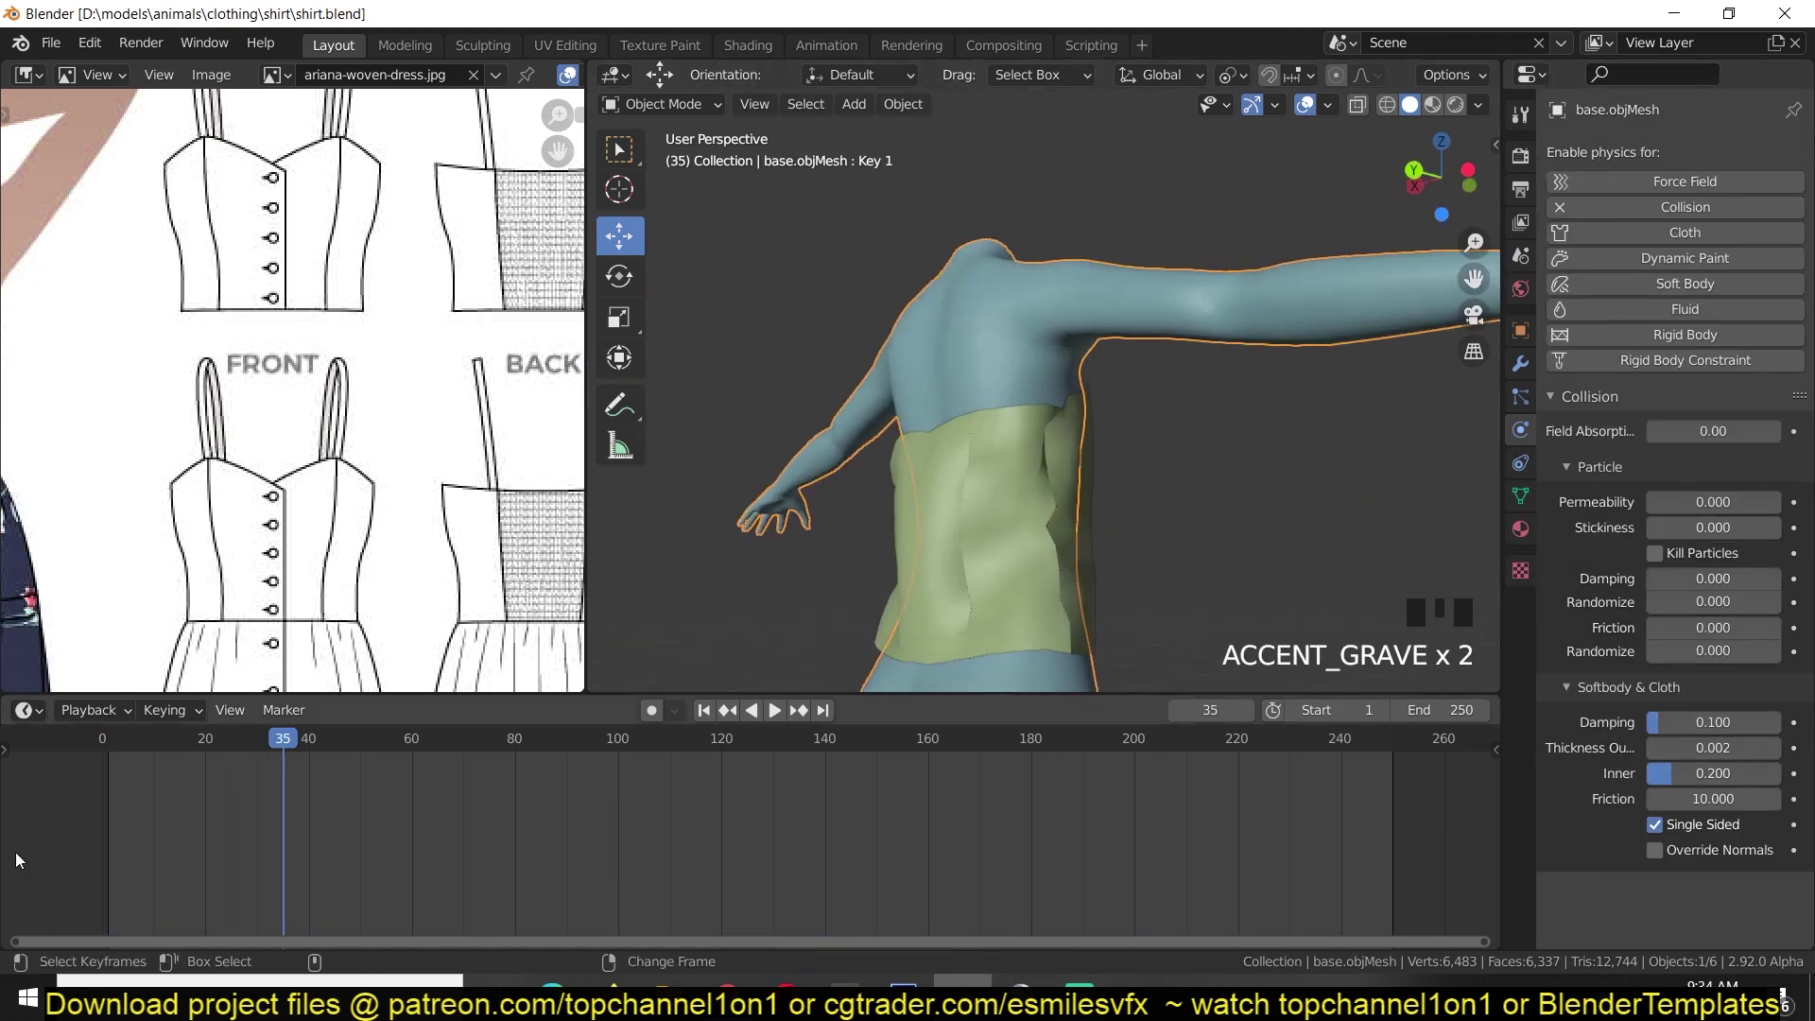
shift+right_click(73, 827)
Add a Subdivision Surface modifier to the bodice and move it above the Cloth modifier.
click(997, 520)
click(1521, 364)
click(1641, 152)
click(1344, 447)
click(1676, 474)
drag(1796, 268, 1795, 184)
Replay the simulation from the start frame to check how the subdivided bodice drapes.
key(grave)
key(space)
key(space)
key(grave)
shift+right_click(76, 817)
click(1399, 413)
key(grave)
key(space)
key(space)
key(grave)
shift+right_click(75, 818)
Select the body and open its shape key settings.
click(1423, 458)
click(1521, 331)
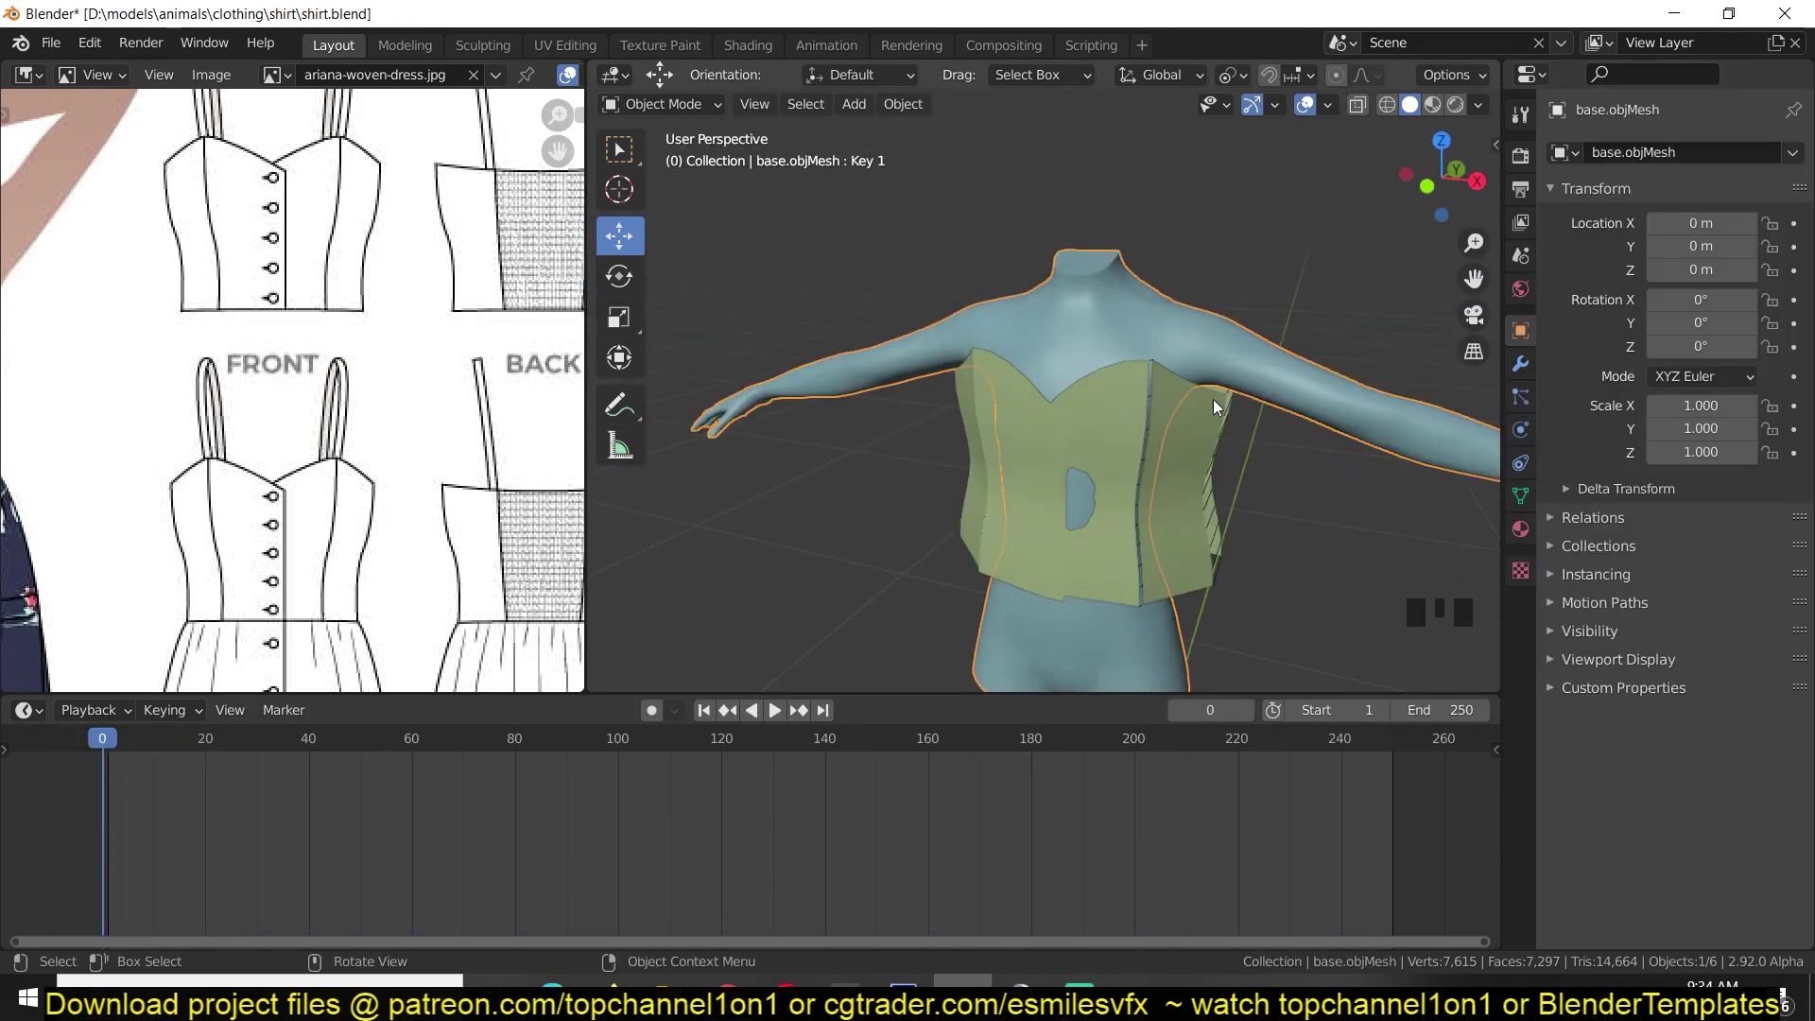
click(1521, 496)
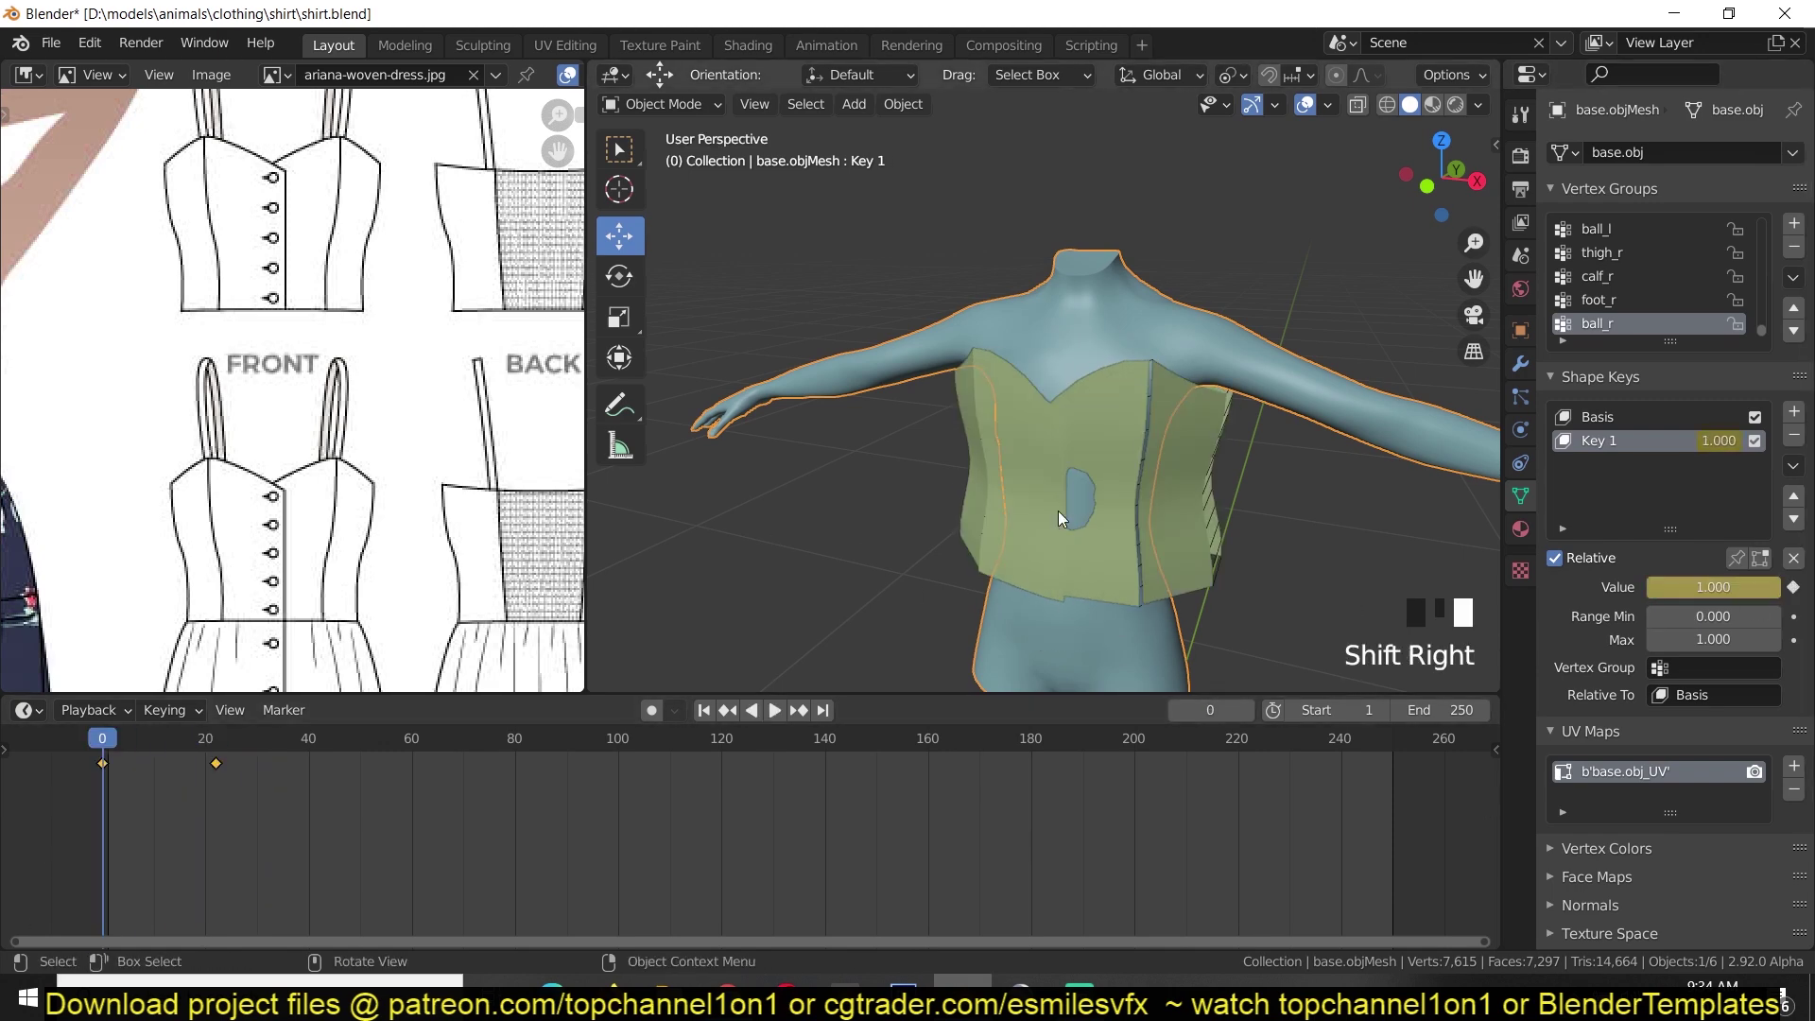
Select the bodice and place the 3D cursor above the body's shoulder.
middle_drag(1022, 353, 1131, 430)
key(Tab)
key(Tab)
click(1131, 429)
shift+right_click(1153, 315)
key(shift+a)
click(1245, 316)
key(s)
key(s)
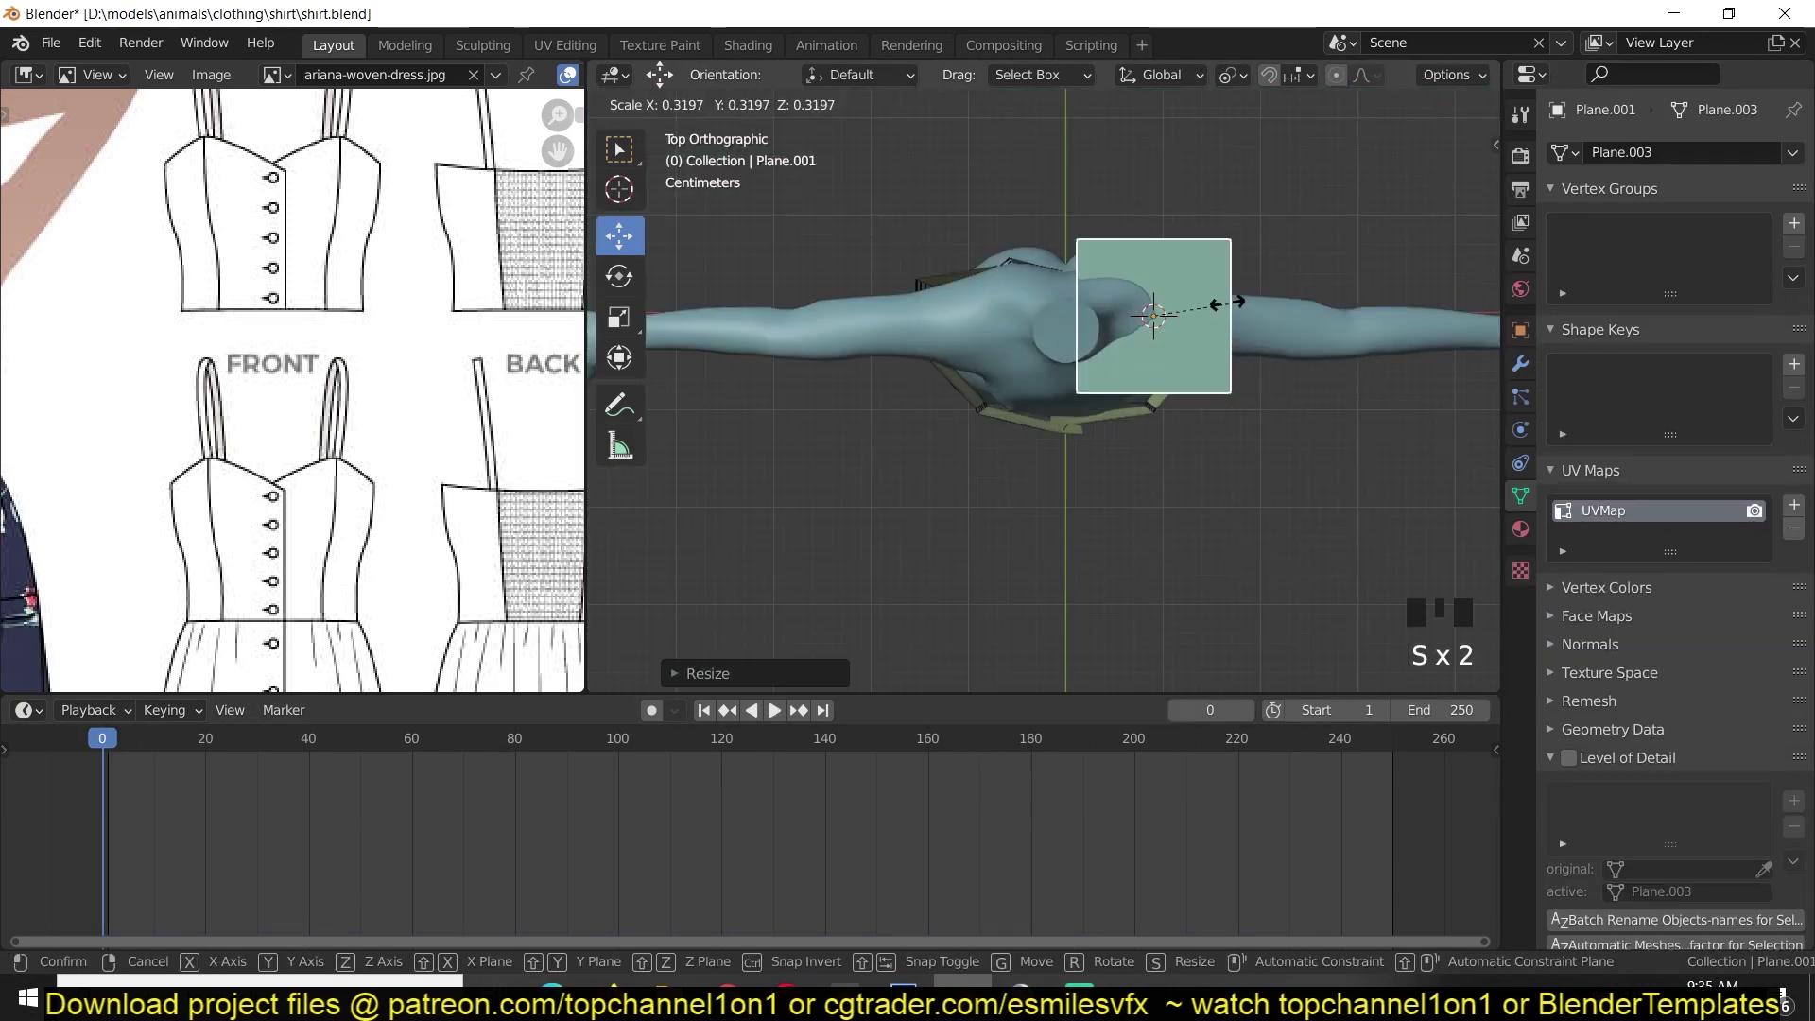
Add a plane to the bodice mesh at the shoulder and scale it into a narrow strap.
key(Tab)
key(shift+a)
click(1182, 323)
key(s)
click(1220, 326)
key(s)
click(1181, 324)
middle_drag(1352, 464, 1310, 341)
key(grave)
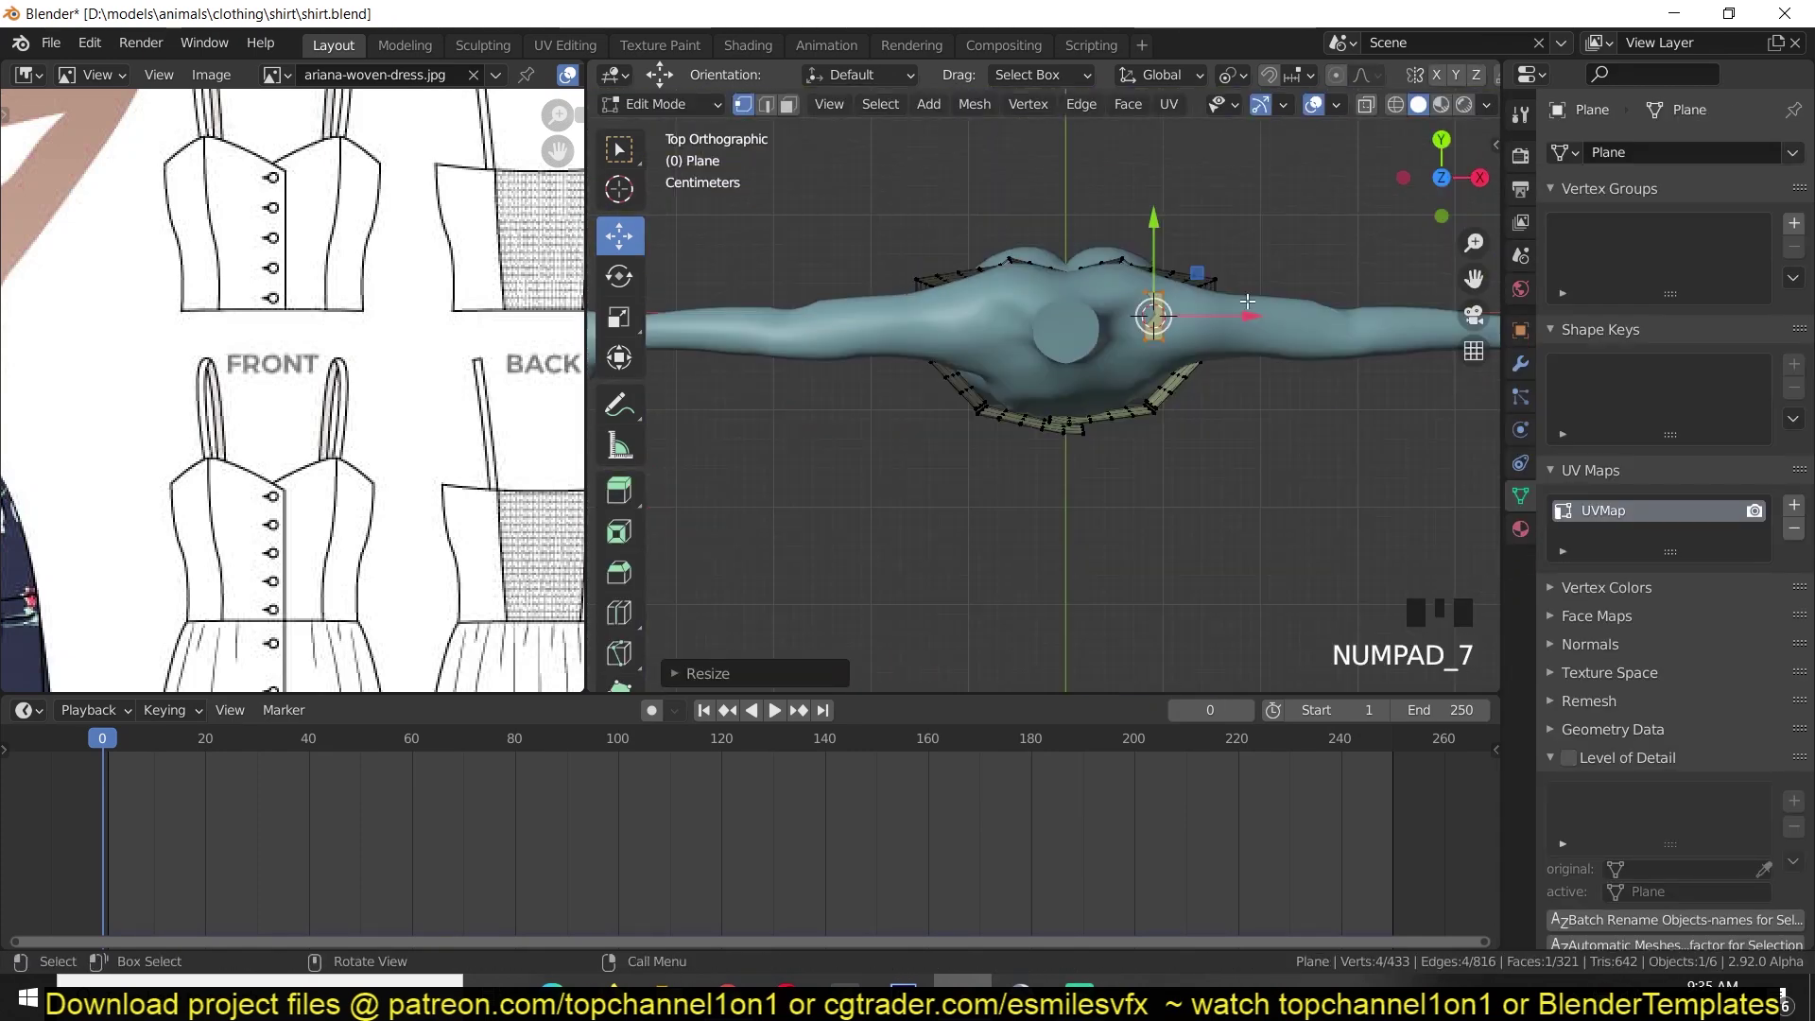
Duplicate the strap and place the copy over the opposite shoulder.
click(1189, 484)
middle_drag(1188, 484, 1205, 378)
drag(1182, 255, 1214, 290)
key(KP_7)
click(1039, 302)
middle_drag(1192, 624, 1037, 517)
key(grave)
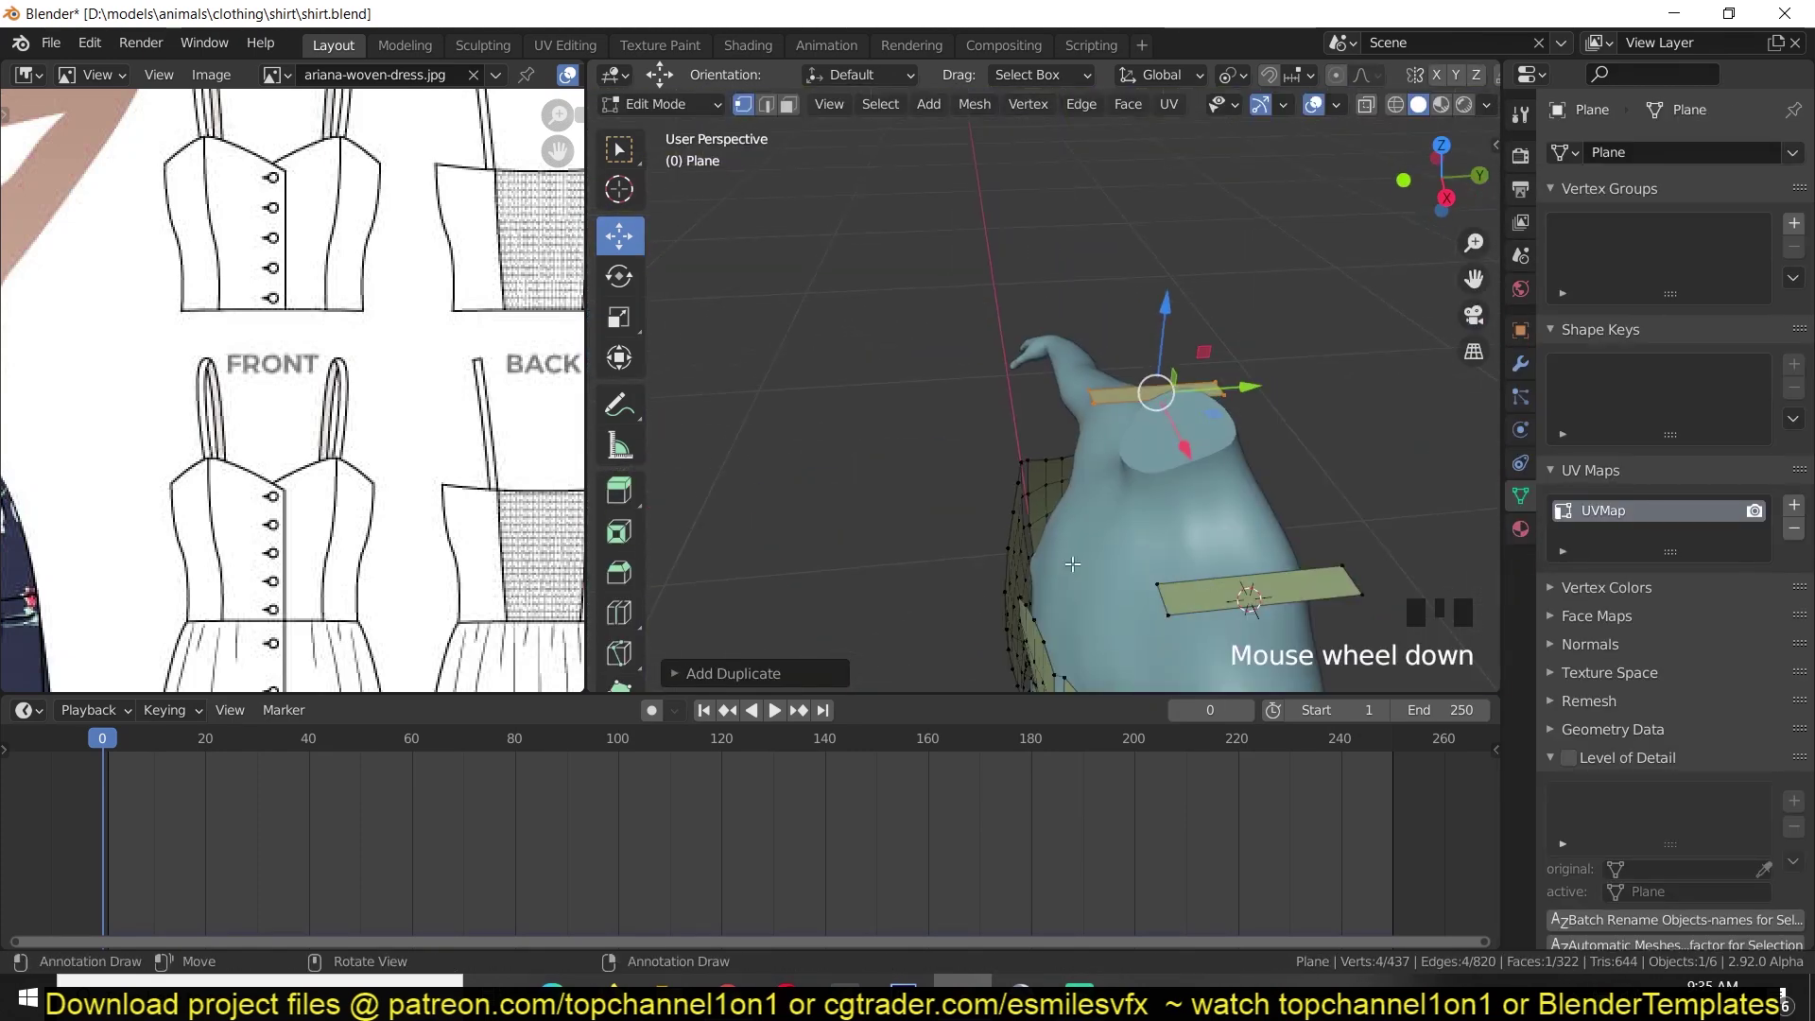
click(1411, 494)
Connect the front ends of the straps to the bodice's upper edge, keeping only edges as sewing threads.
middle_drag(1229, 510, 1409, 426)
key(1)
scroll(1040, 445, up, 3)
click(1016, 453)
shift+click(1024, 460)
shift+click(992, 268)
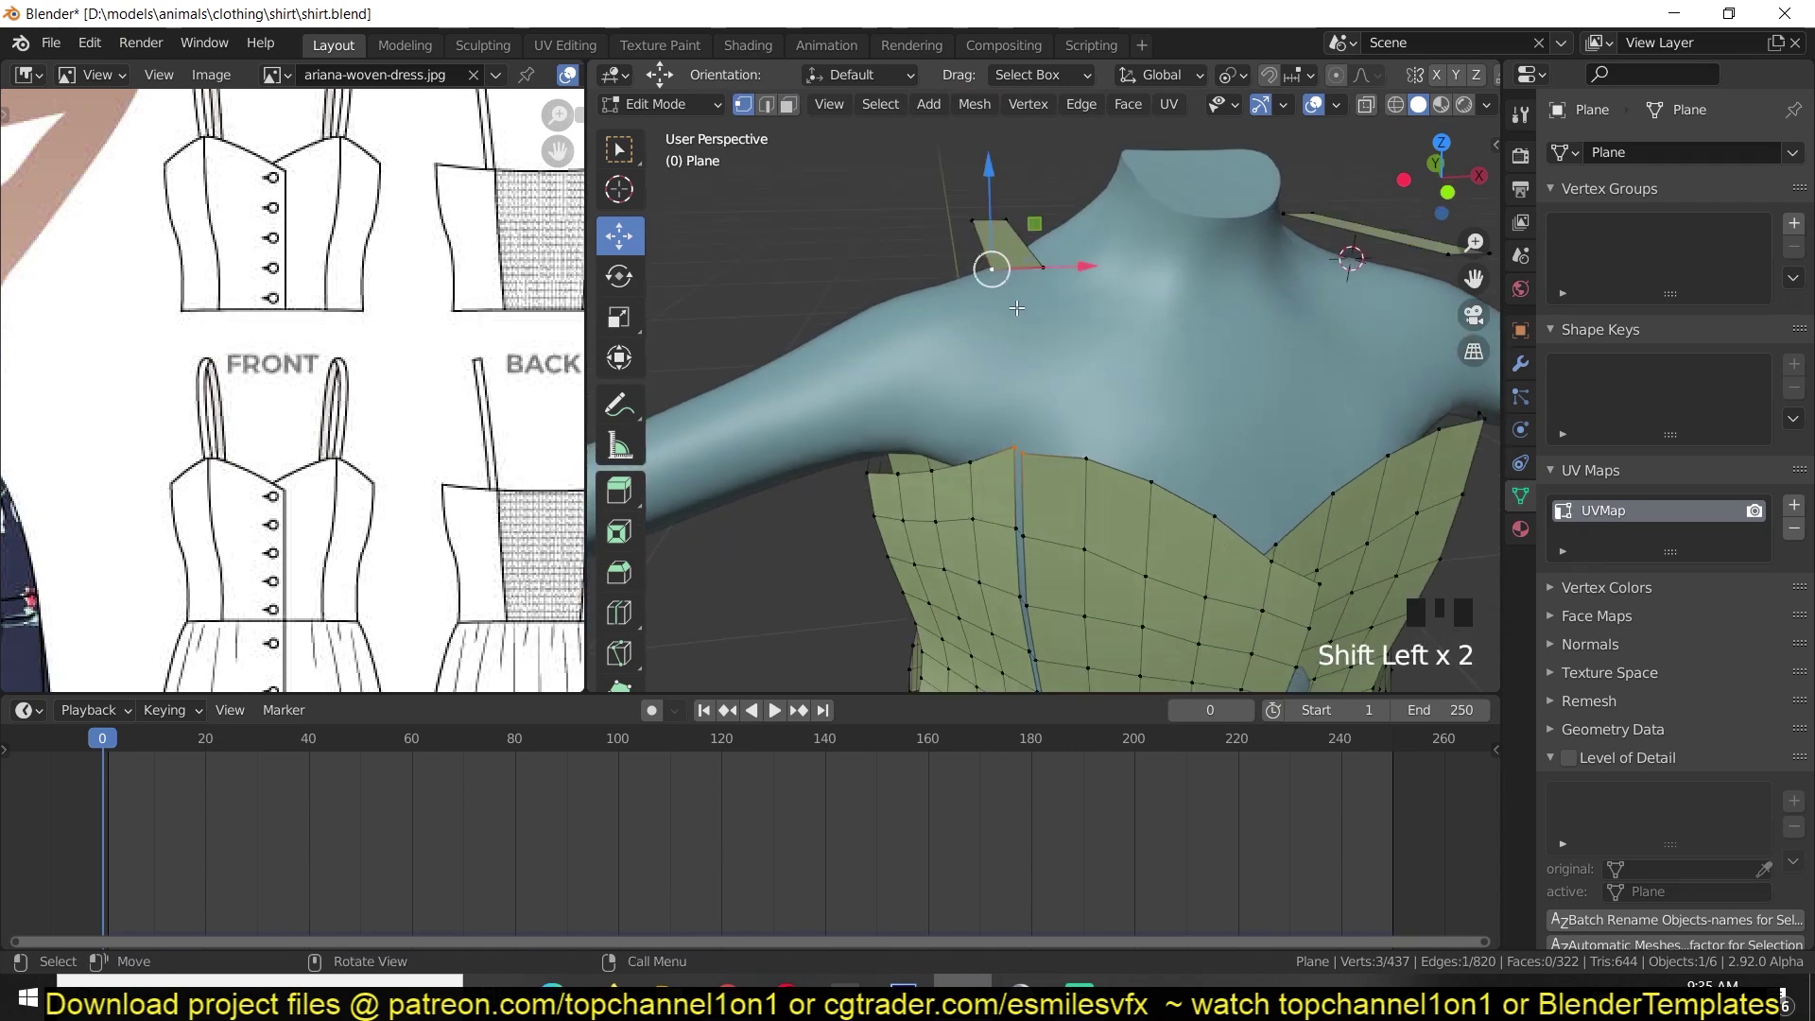
scroll(1021, 481, up, 1)
shift+click(1048, 250)
key(f)
middle_drag(1139, 452, 1220, 437)
key(grave)
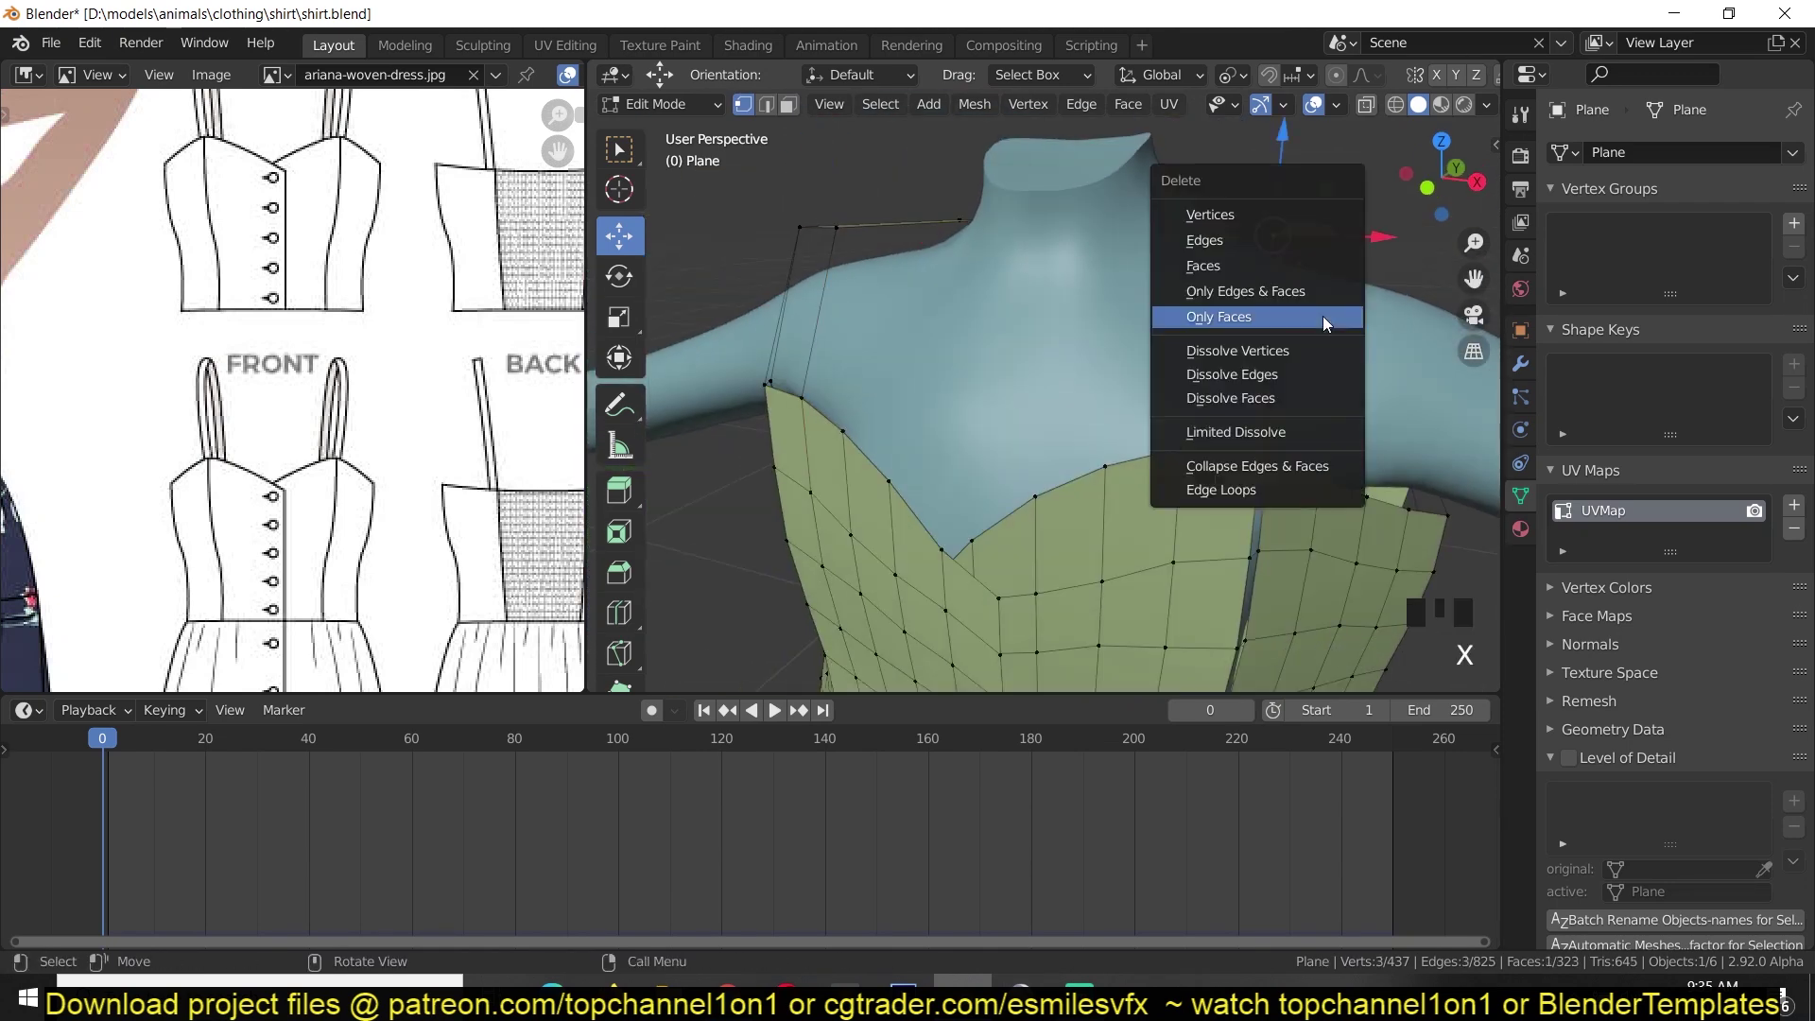
Connect the back ends of both straps to the bodice's upper back edge with sewing edges.
middle_drag(1343, 454, 1016, 454)
scroll(1030, 463, down, 3)
click(1036, 559)
shift+click(1028, 421)
shift+click(1045, 407)
key(f)
middle_drag(1125, 416, 1050, 400)
key(grave)
click(1021, 453)
shift+click(1035, 453)
shift+click(1050, 304)
key(f)
key(Tab)
Save the file, then select the shoulder straps and create a vertex group for them.
key(ctrl+s)
key(Tab)
middle_drag(1260, 356, 1040, 350)
drag(980, 211, 1399, 329)
key(z)
click(1794, 224)
key(Tab)
Set the cloth pin group to the vertex group named Group and replay the simulation.
click(1520, 430)
scroll(1560, 530, down, 19)
click(1693, 708)
click(1688, 454)
key(space)
middle_drag(879, 425, 1088, 421)
key(grave)
middle_drag(1265, 621, 1175, 555)
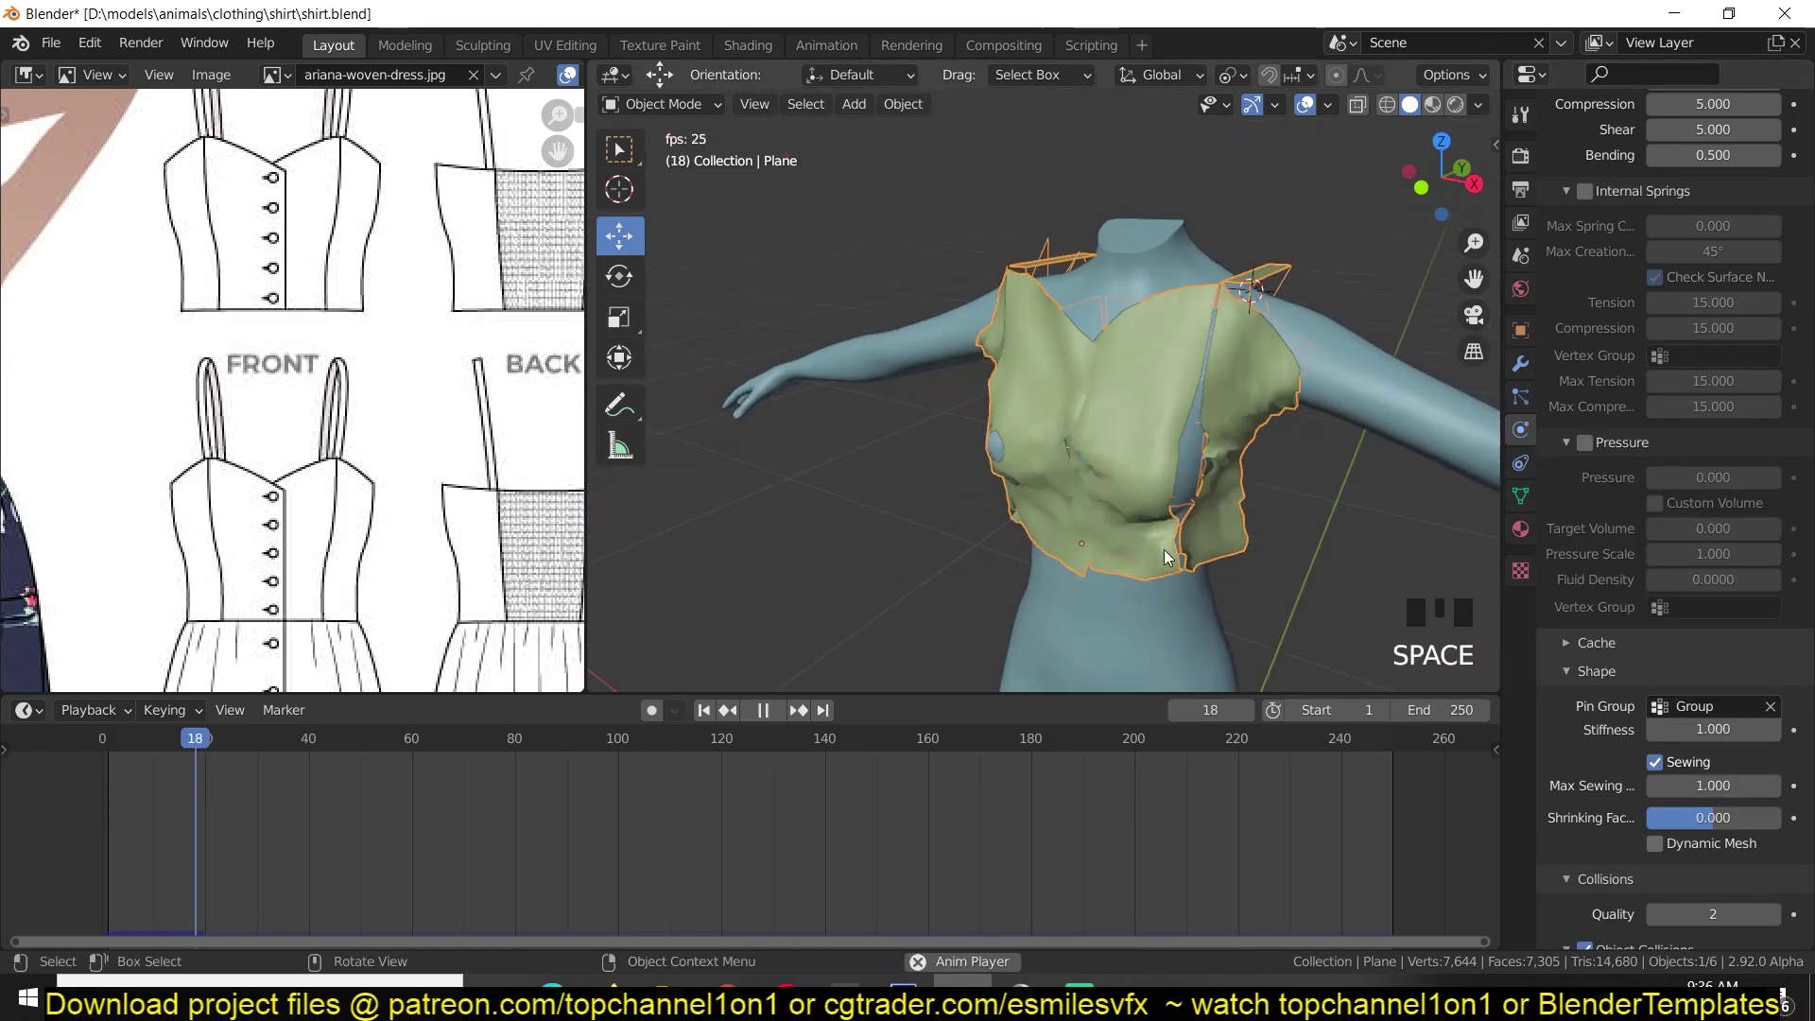
Clear the cloth pin group and replay the simulation from the start frame.
key(grave)
click(102, 738)
middle_drag(1068, 511, 1139, 511)
key(grave)
click(1770, 707)
key(space)
key(Escape)
key(grave)
middle_drag(1114, 321, 1296, 341)
click(103, 739)
key(grave)
middle_drag(1149, 473, 1248, 582)
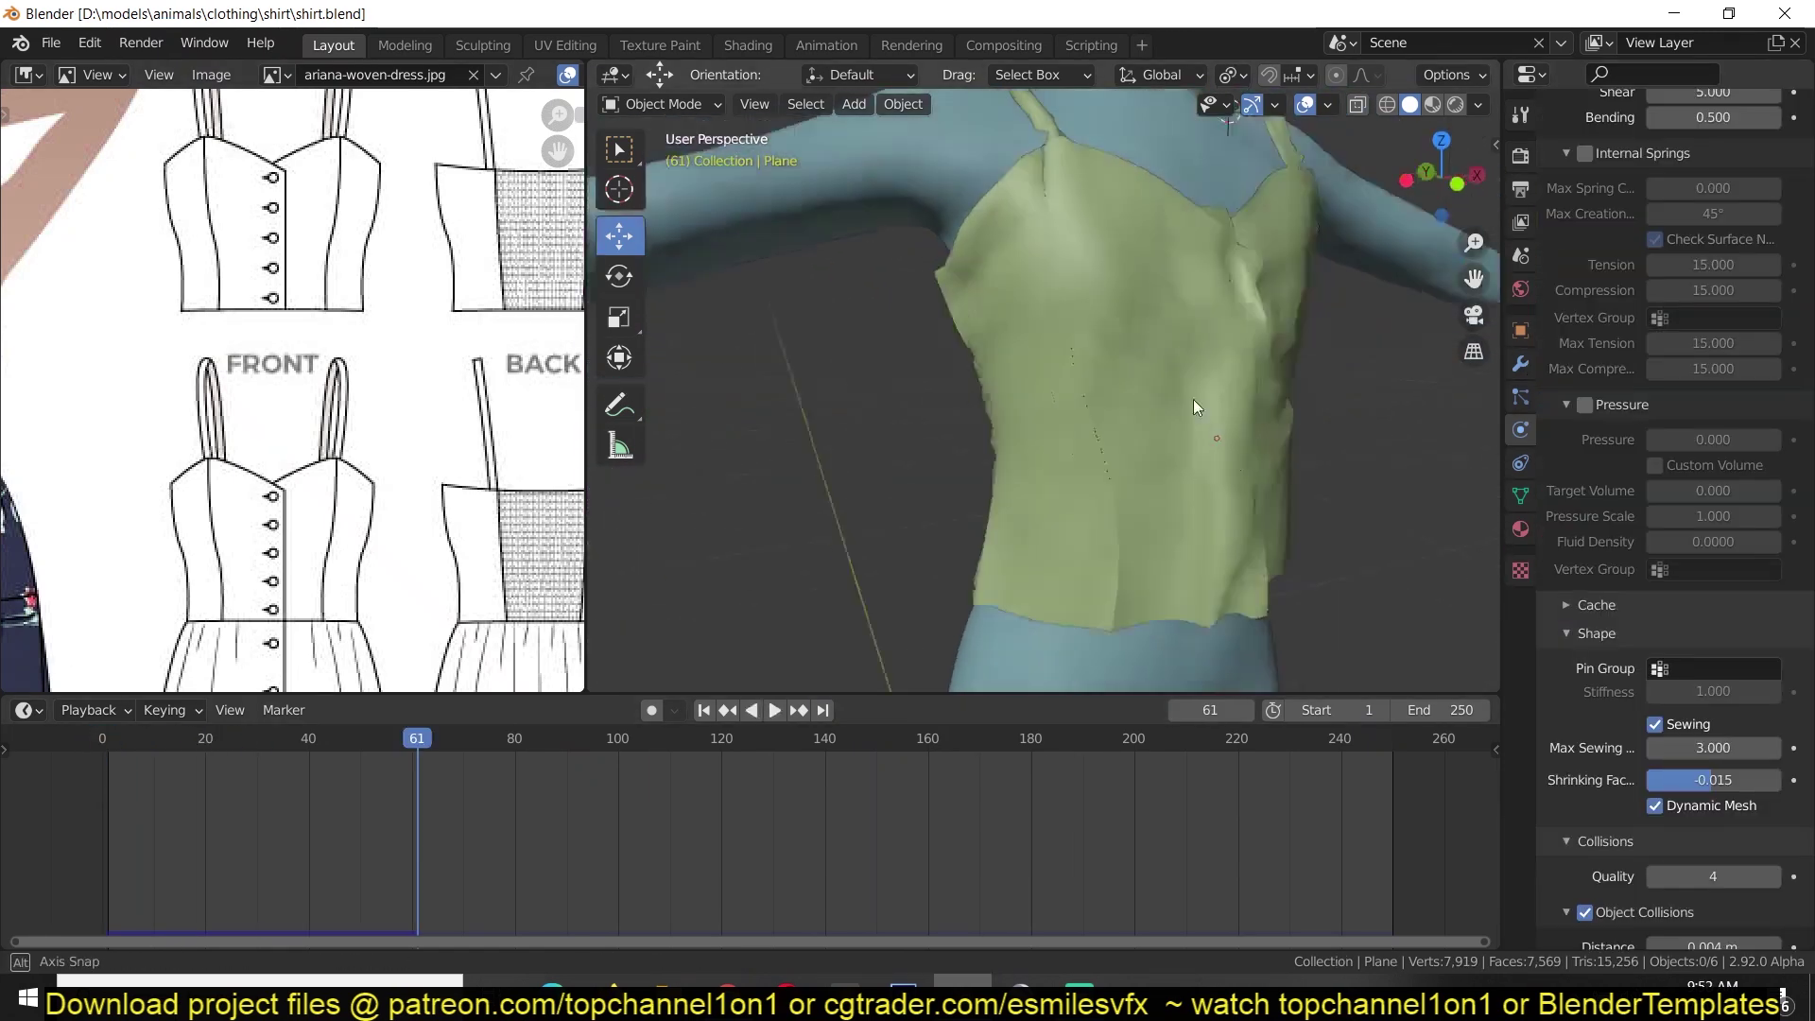
Replay the simulation and examine the bodice's fit from the front and side.
middle_drag(1200, 406, 1258, 333)
key(space)
key(space)
scroll(454, 359, down, 2)
middle_drag(832, 350, 747, 377)
key(space)
key(space)
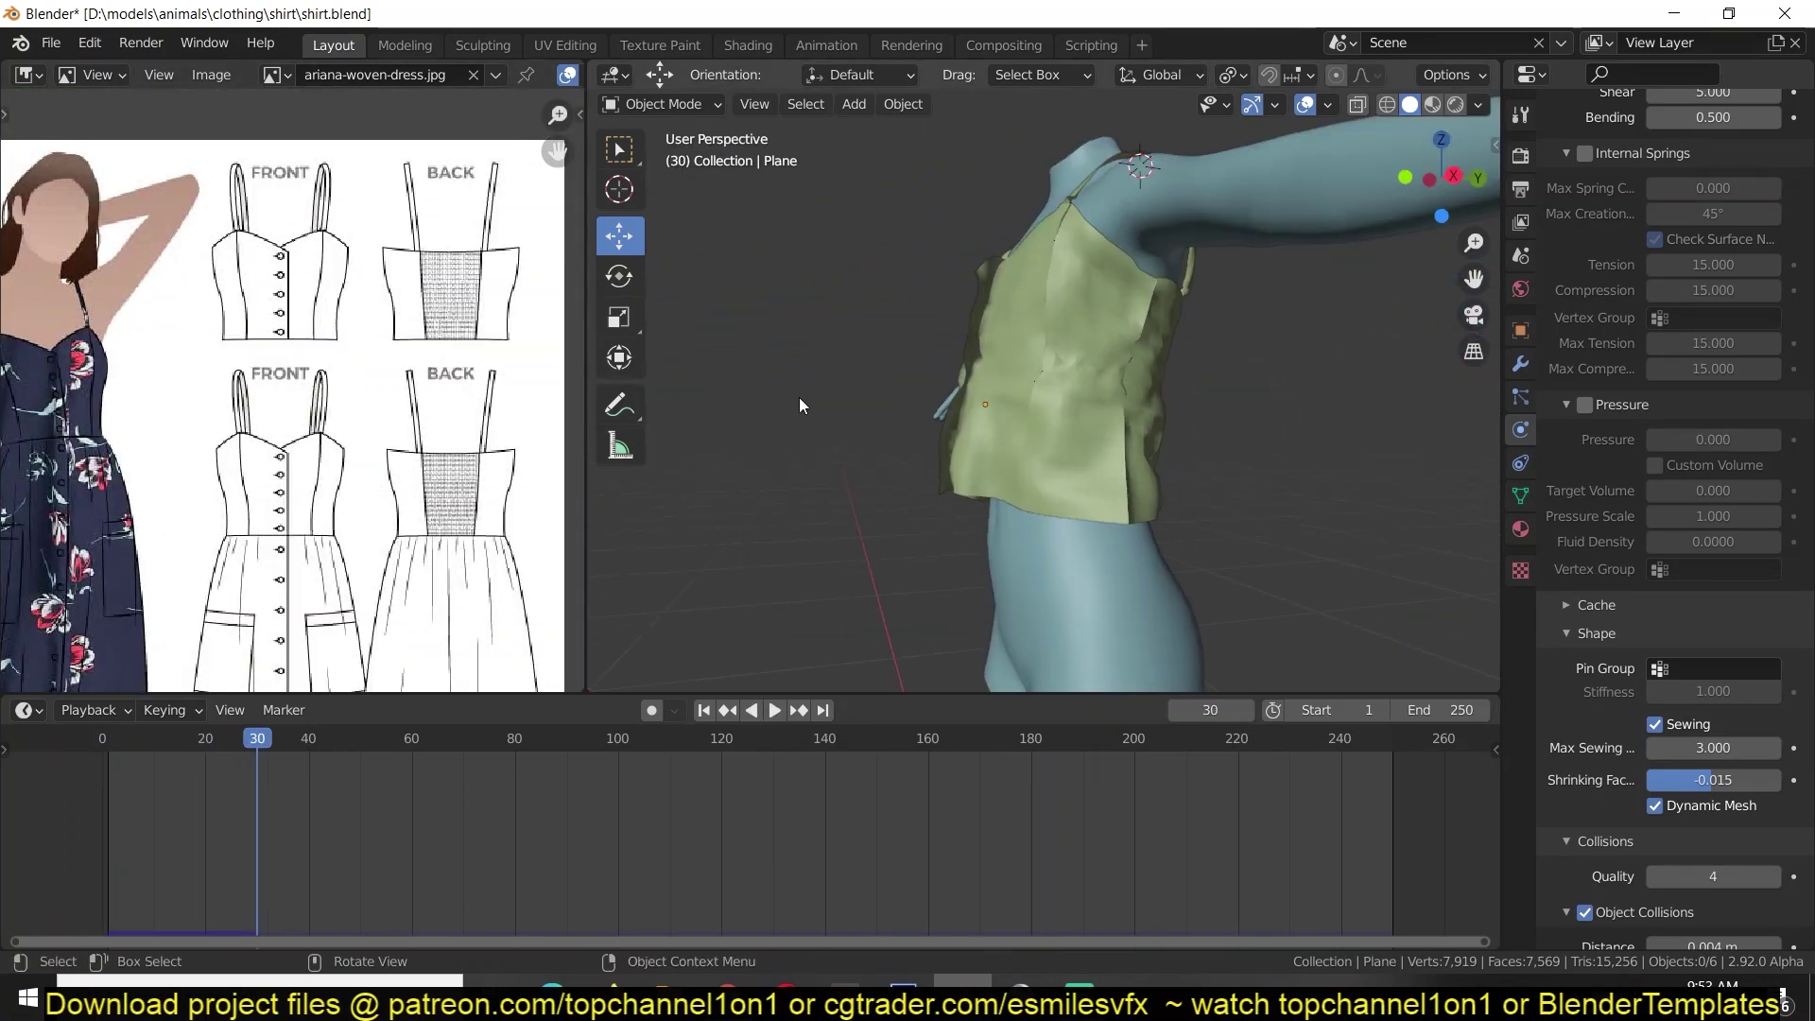
Return to the start frame and move the selected part of the bodice mesh in front view.
key(KP_1)
drag(255, 738, 28, 814)
key(Tab)
scroll(1324, 510, up, 3)
click(1401, 581)
key(g)
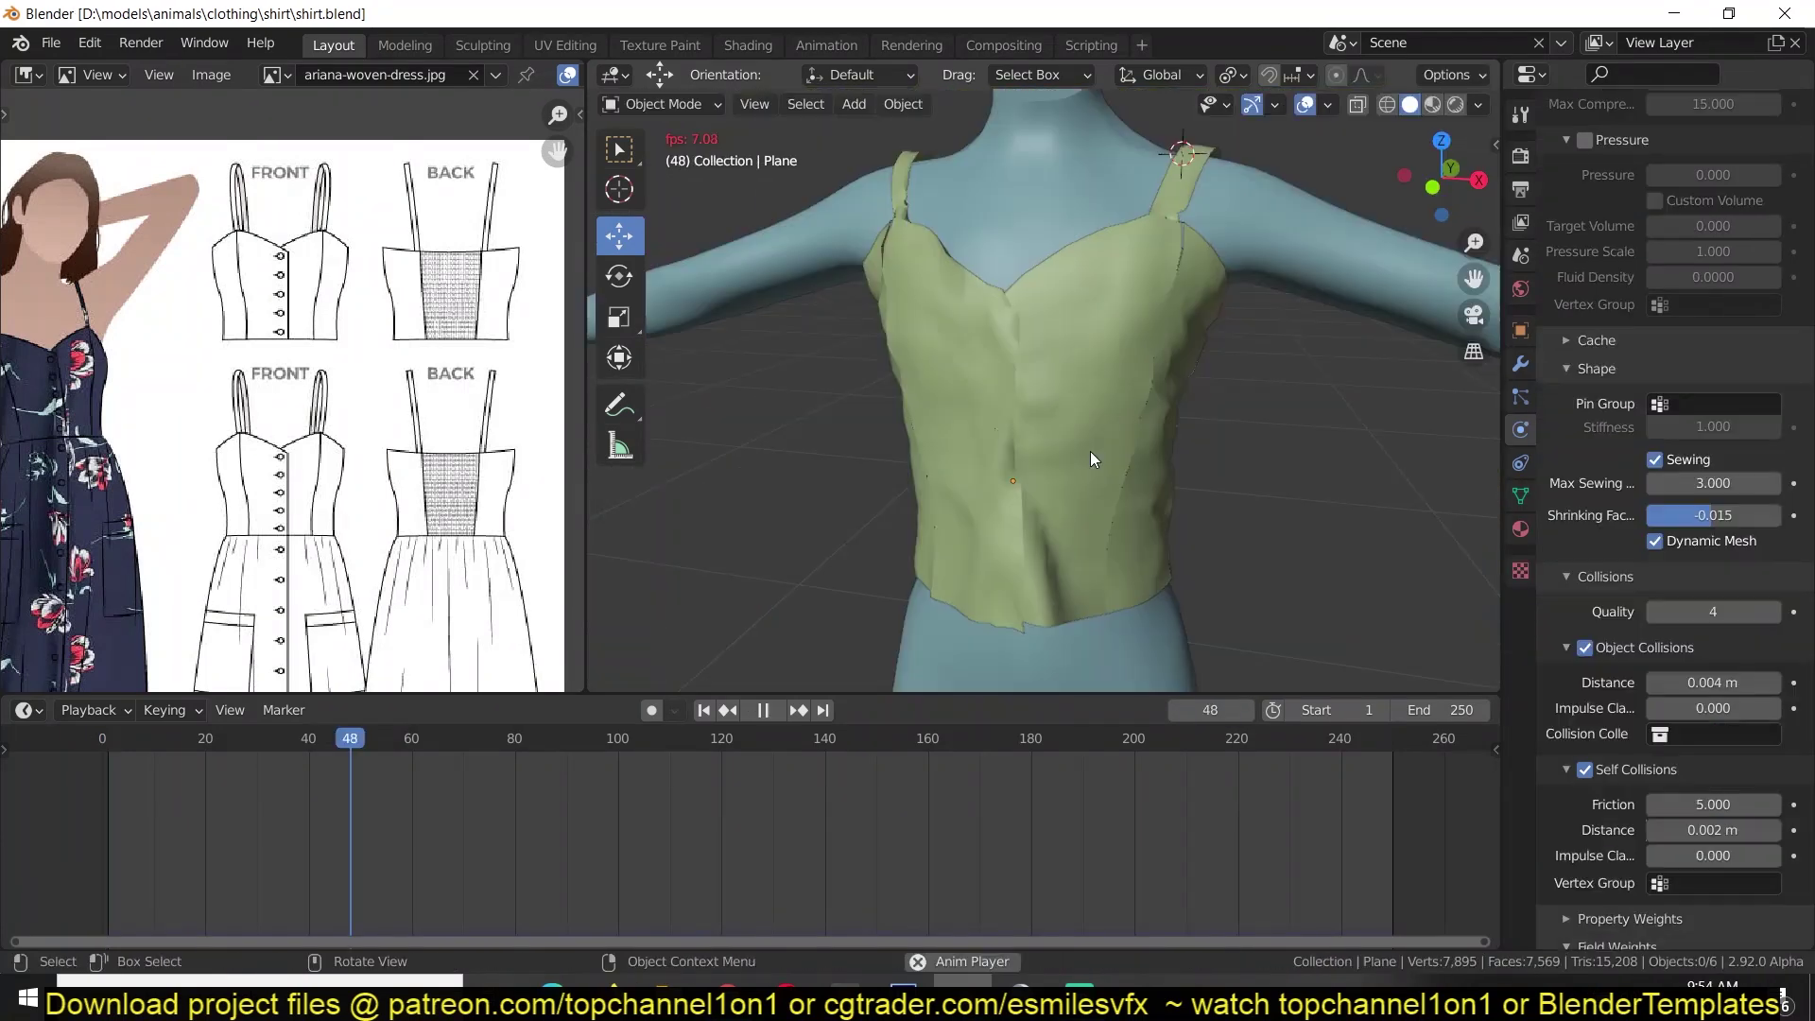
Examine how the bodice and its straps drape while the simulation plays, then stop it.
middle_drag(1091, 451, 1392, 391)
key(space)
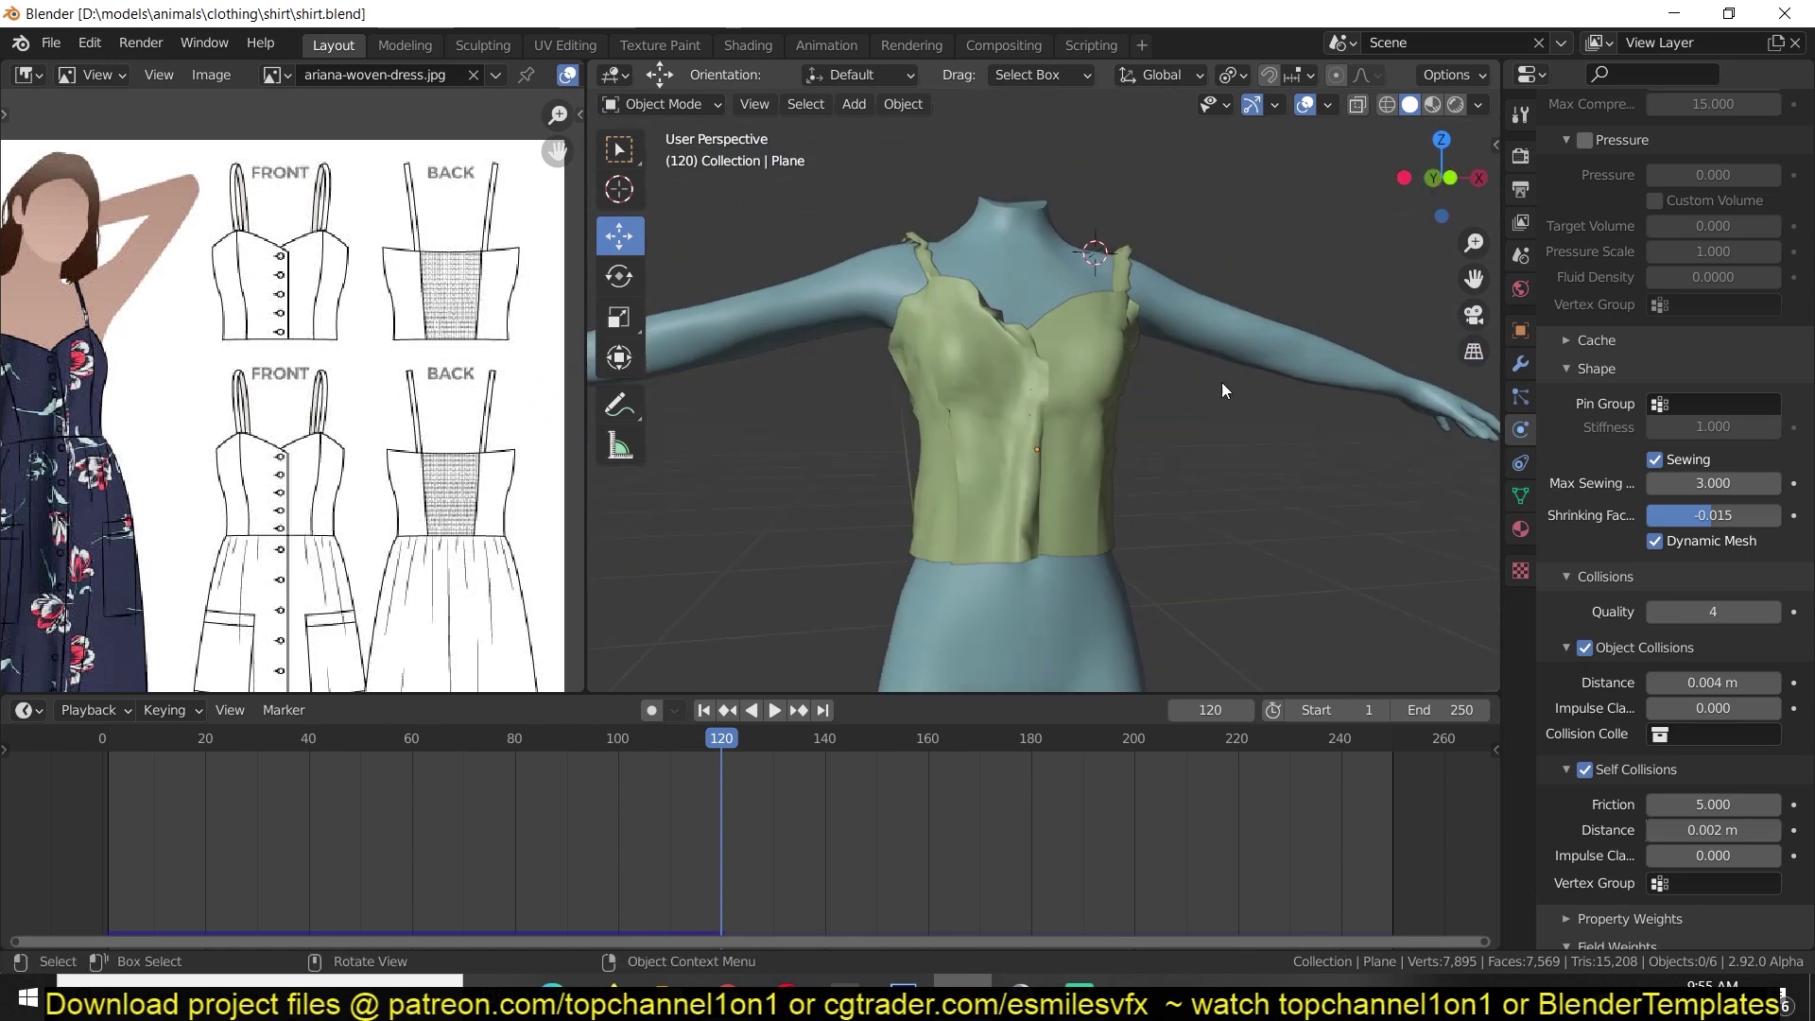
scroll(1392, 392, down, 1)
scroll(290, 516, down, 3)
scroll(288, 539, up, 2)
Save the file at the start frame and add an enlarged 32-vertex circle to the bodice mesh.
click(102, 738)
scroll(1014, 561, down, 1)
click(1026, 472)
key(ctrl+s)
key(KP_1)
key(KP_7)
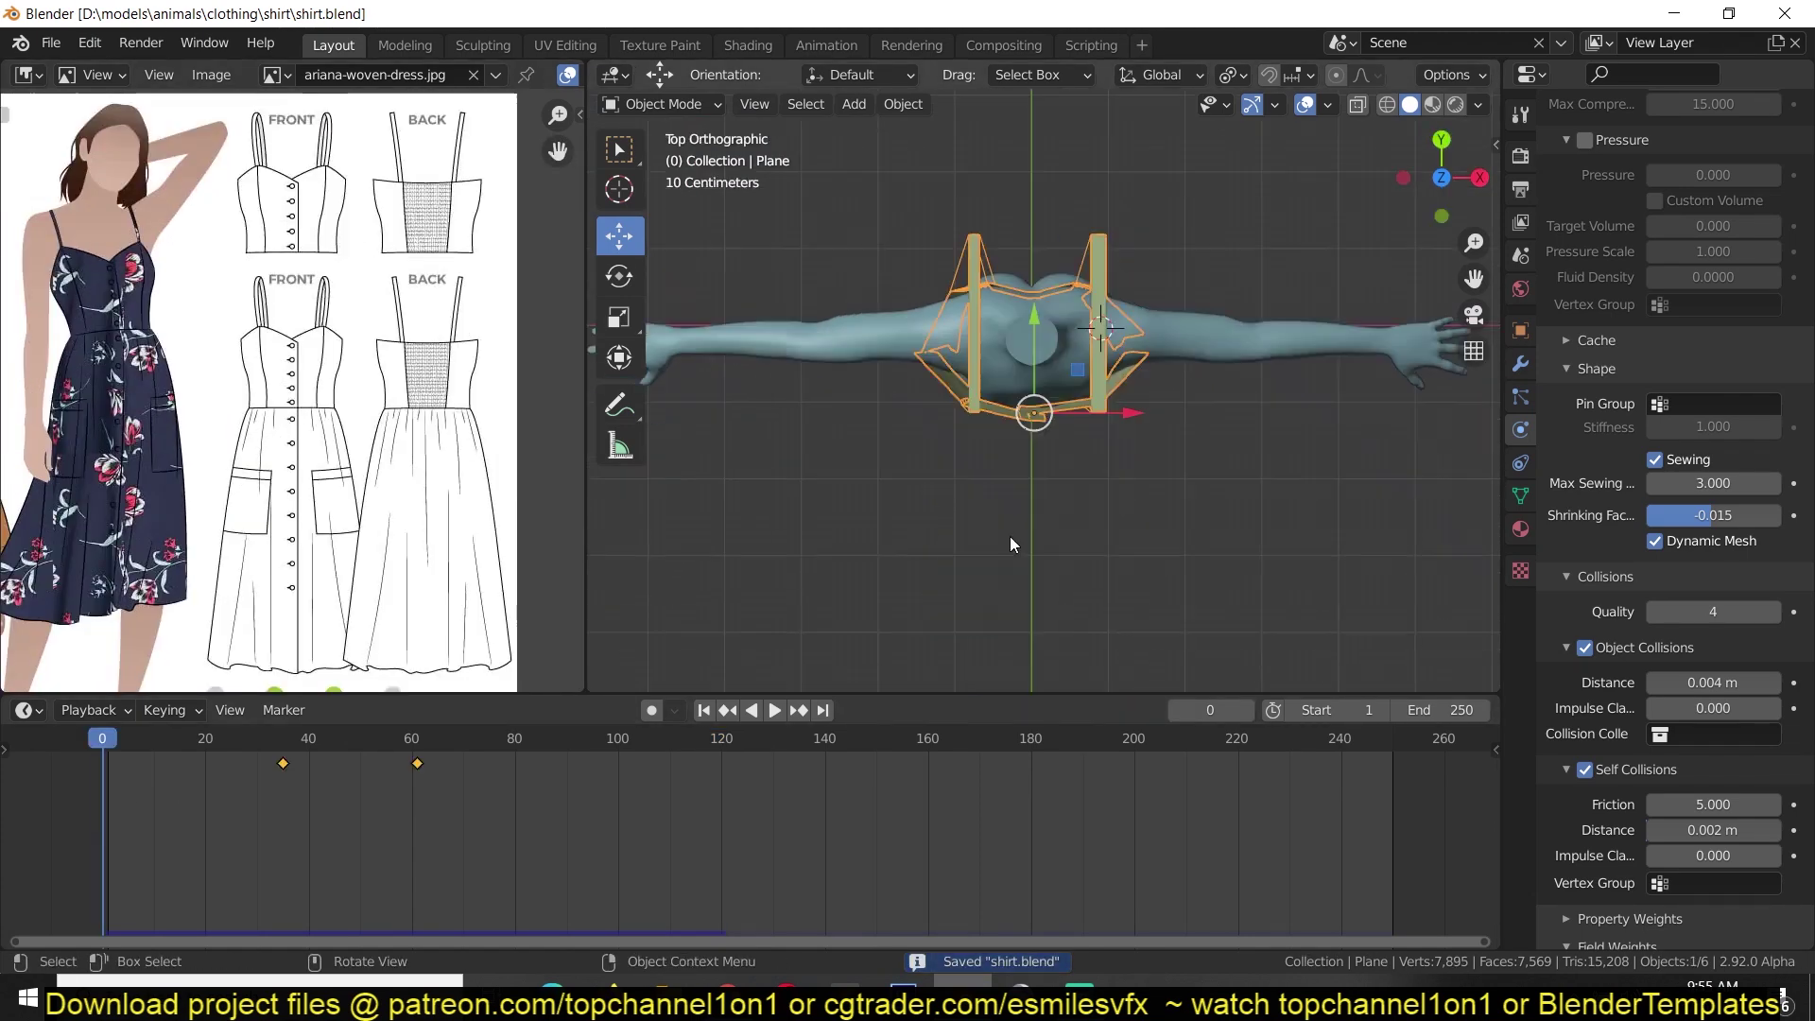
key(Tab)
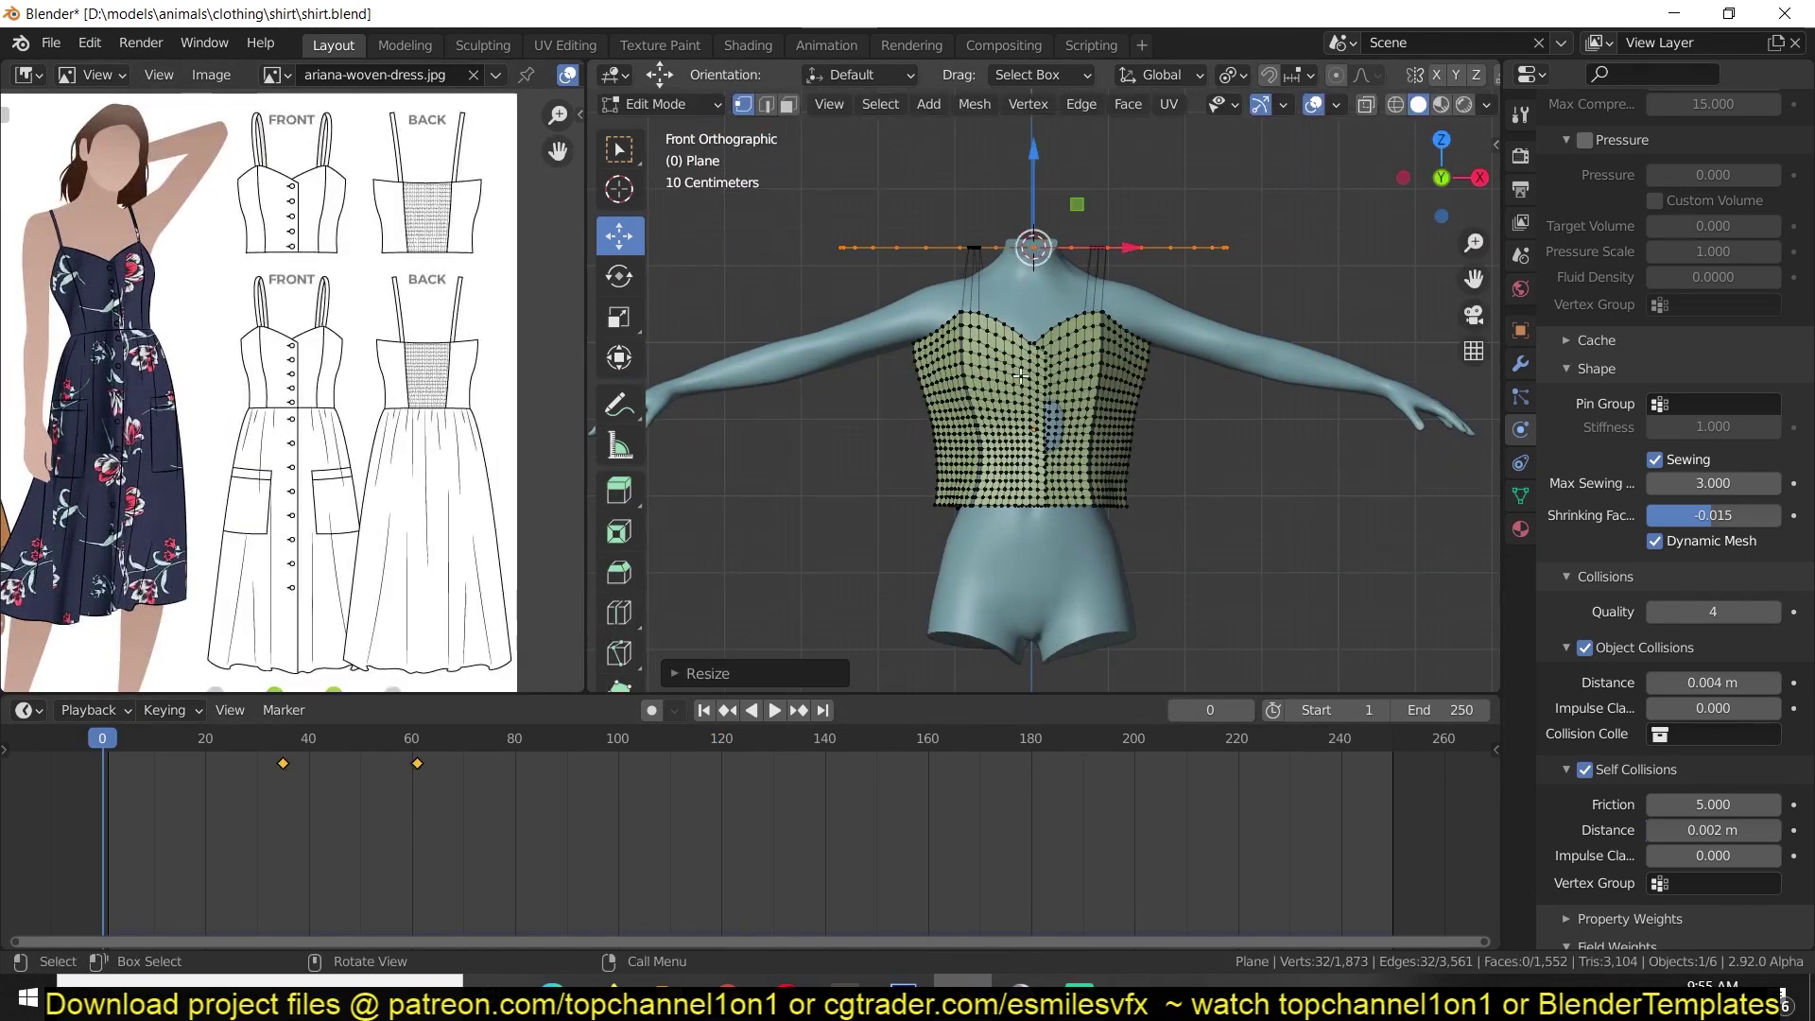
Select the faces at the lower ends of the body's thighs and delete them.
key(3)
scroll(1107, 401, up, 3)
click(1107, 401)
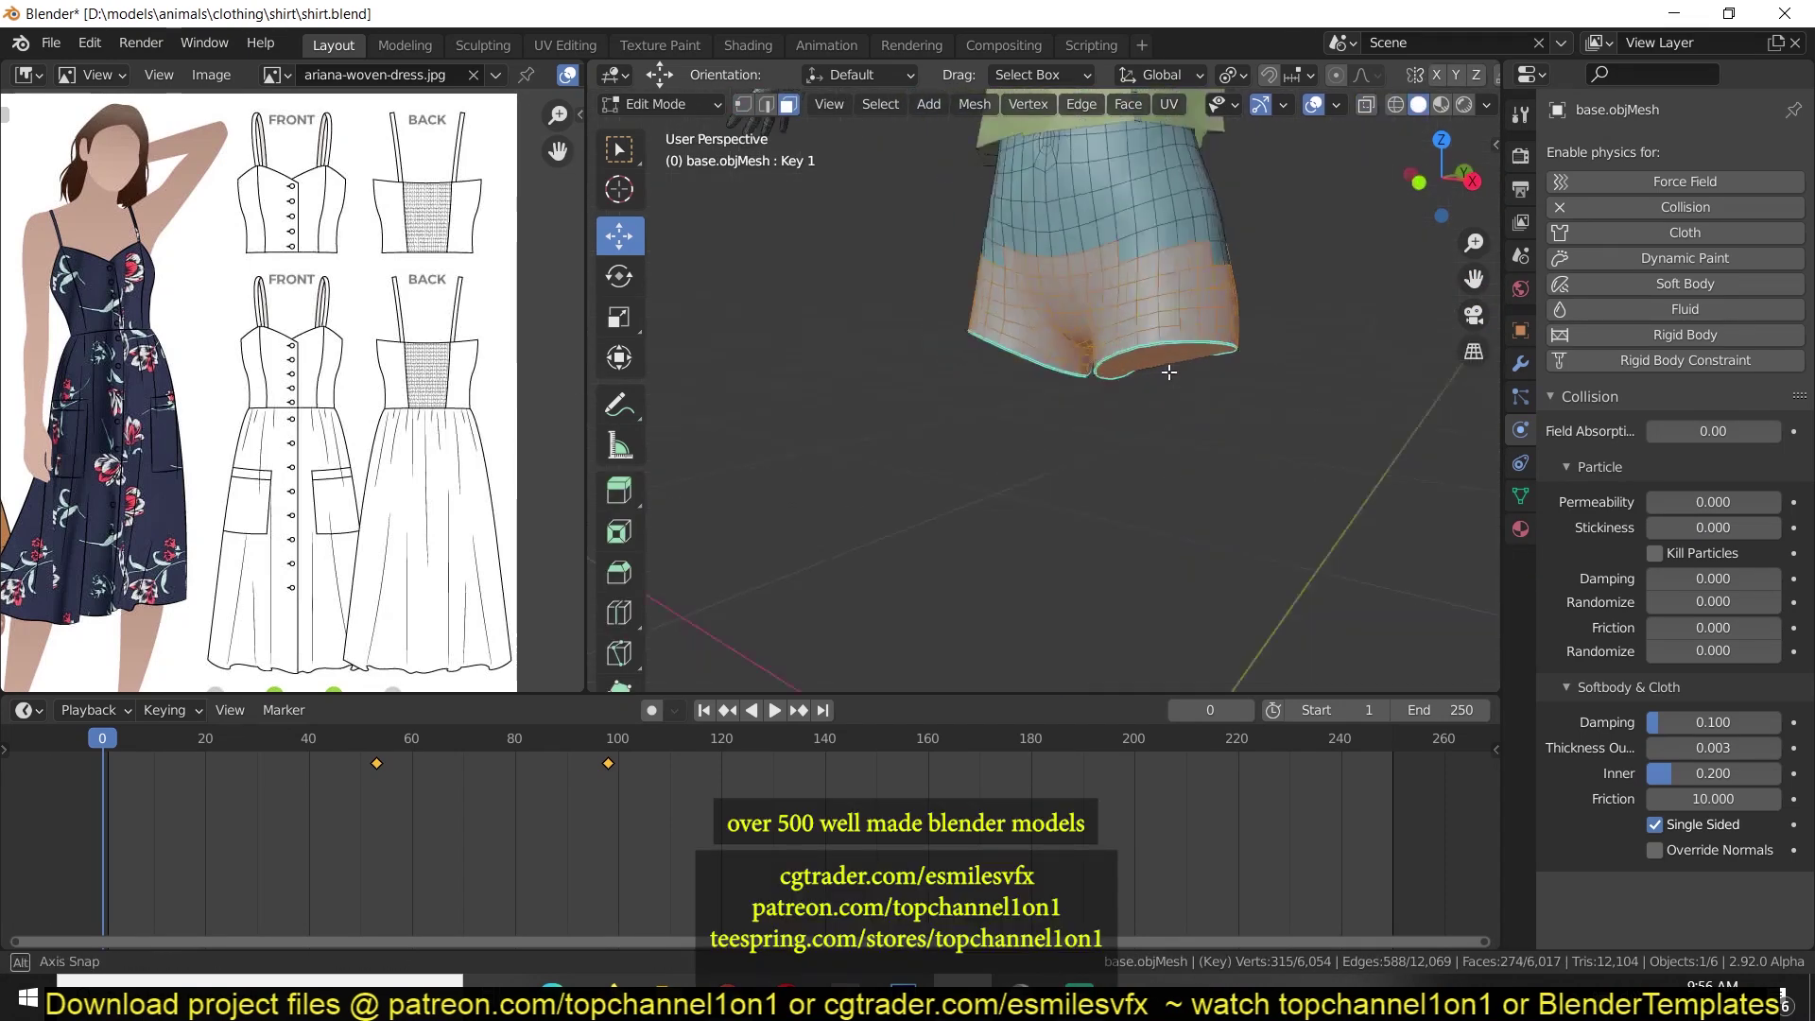
scroll(1066, 354, down, 2)
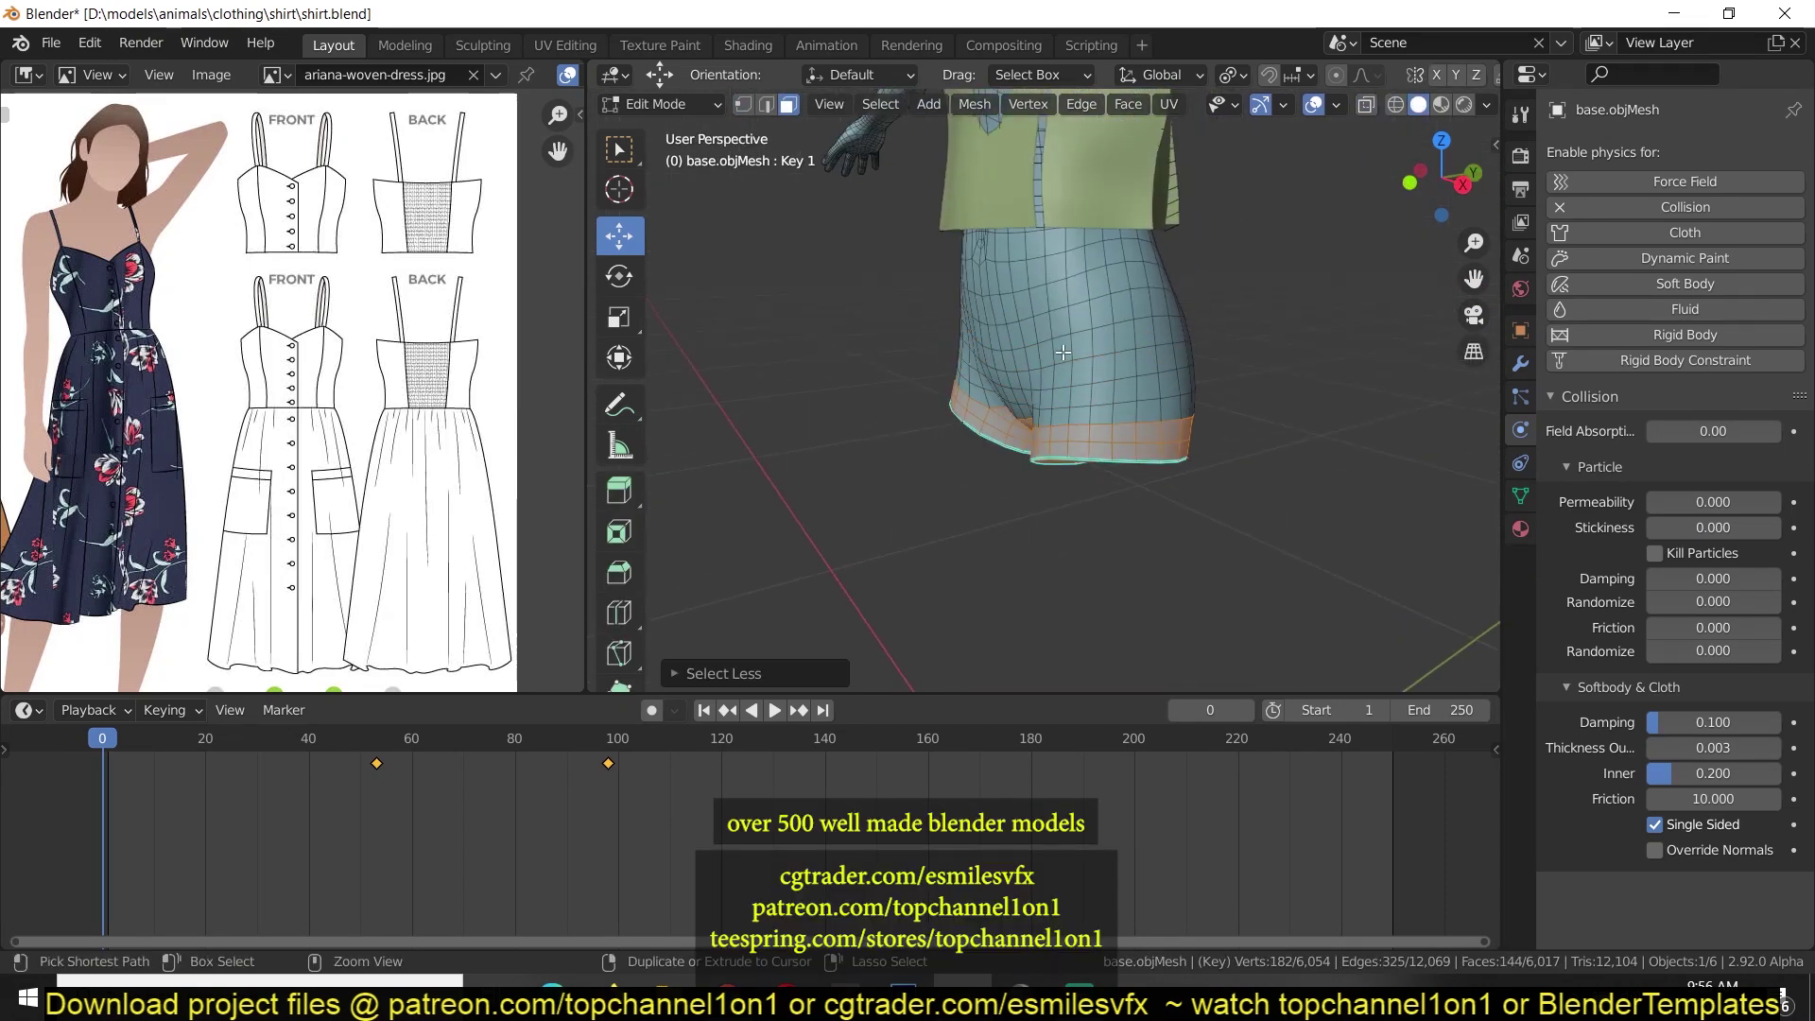
key(x)
click(1185, 314)
key(1)
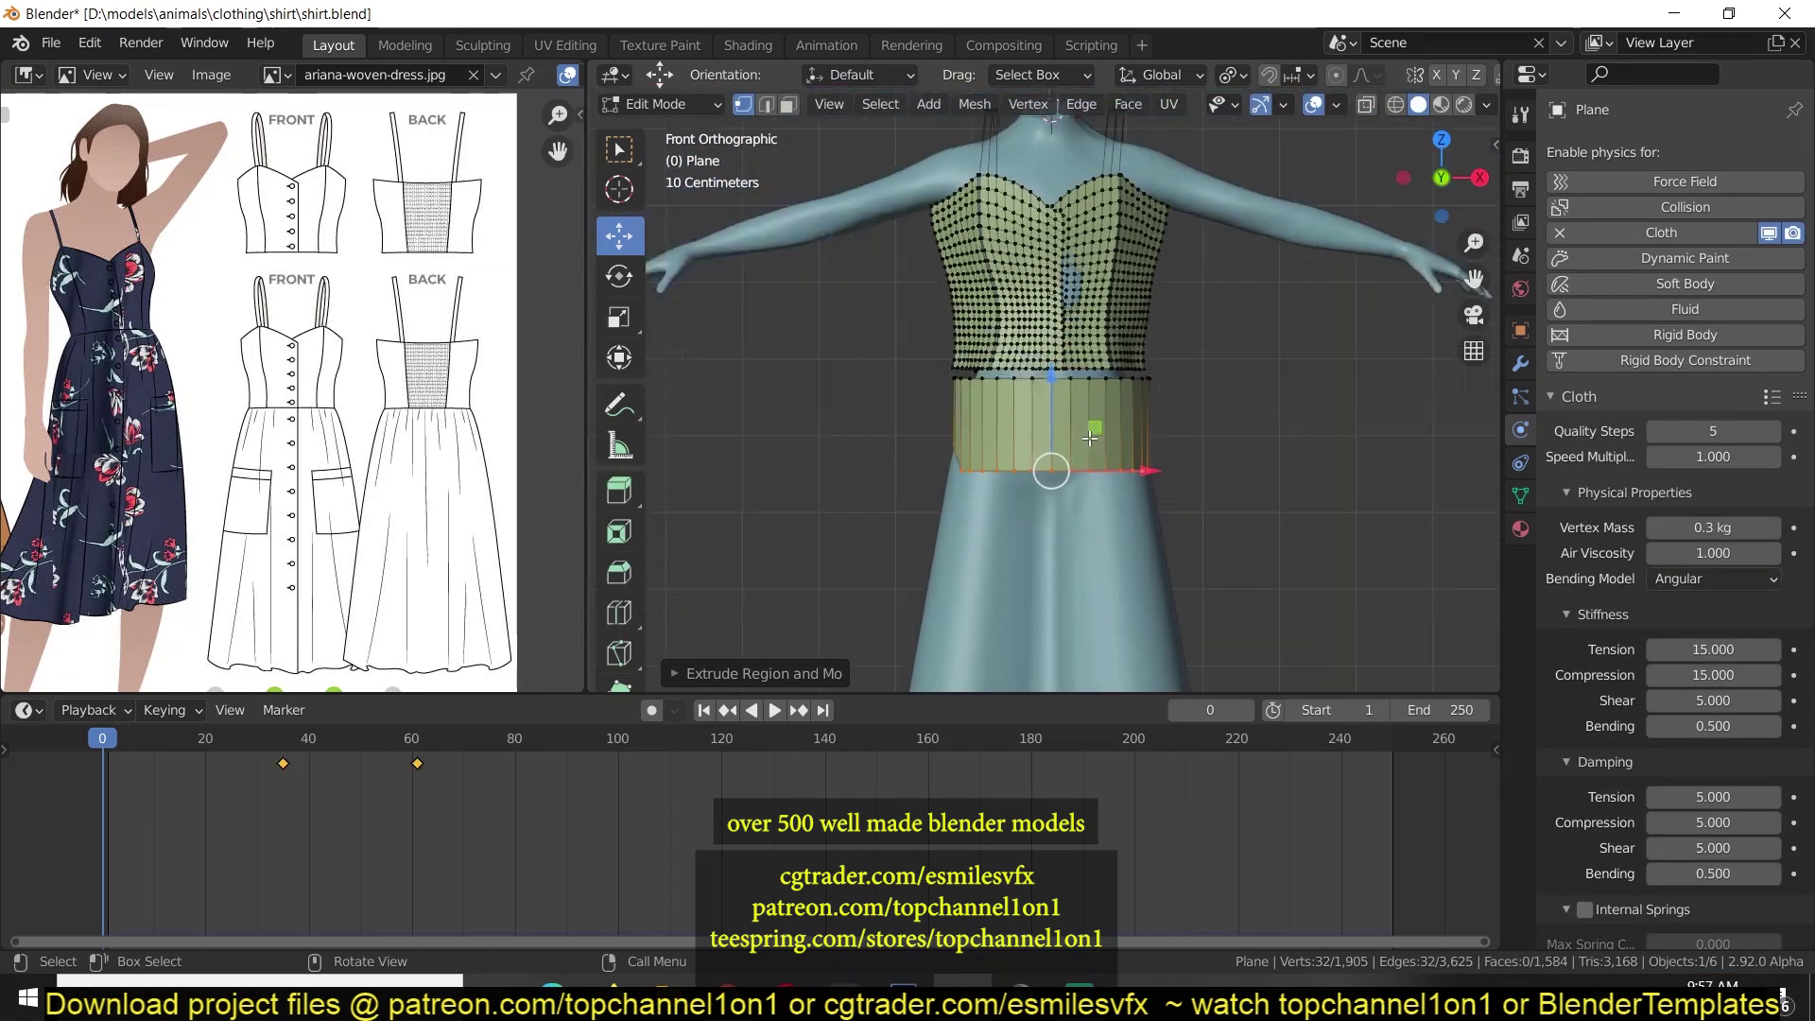
Extrude the waist ring down into a flared skirt and add horizontal loop cuts to it.
key(e)
click(1023, 520)
key(s)
click(995, 452)
key(ctrl+r)
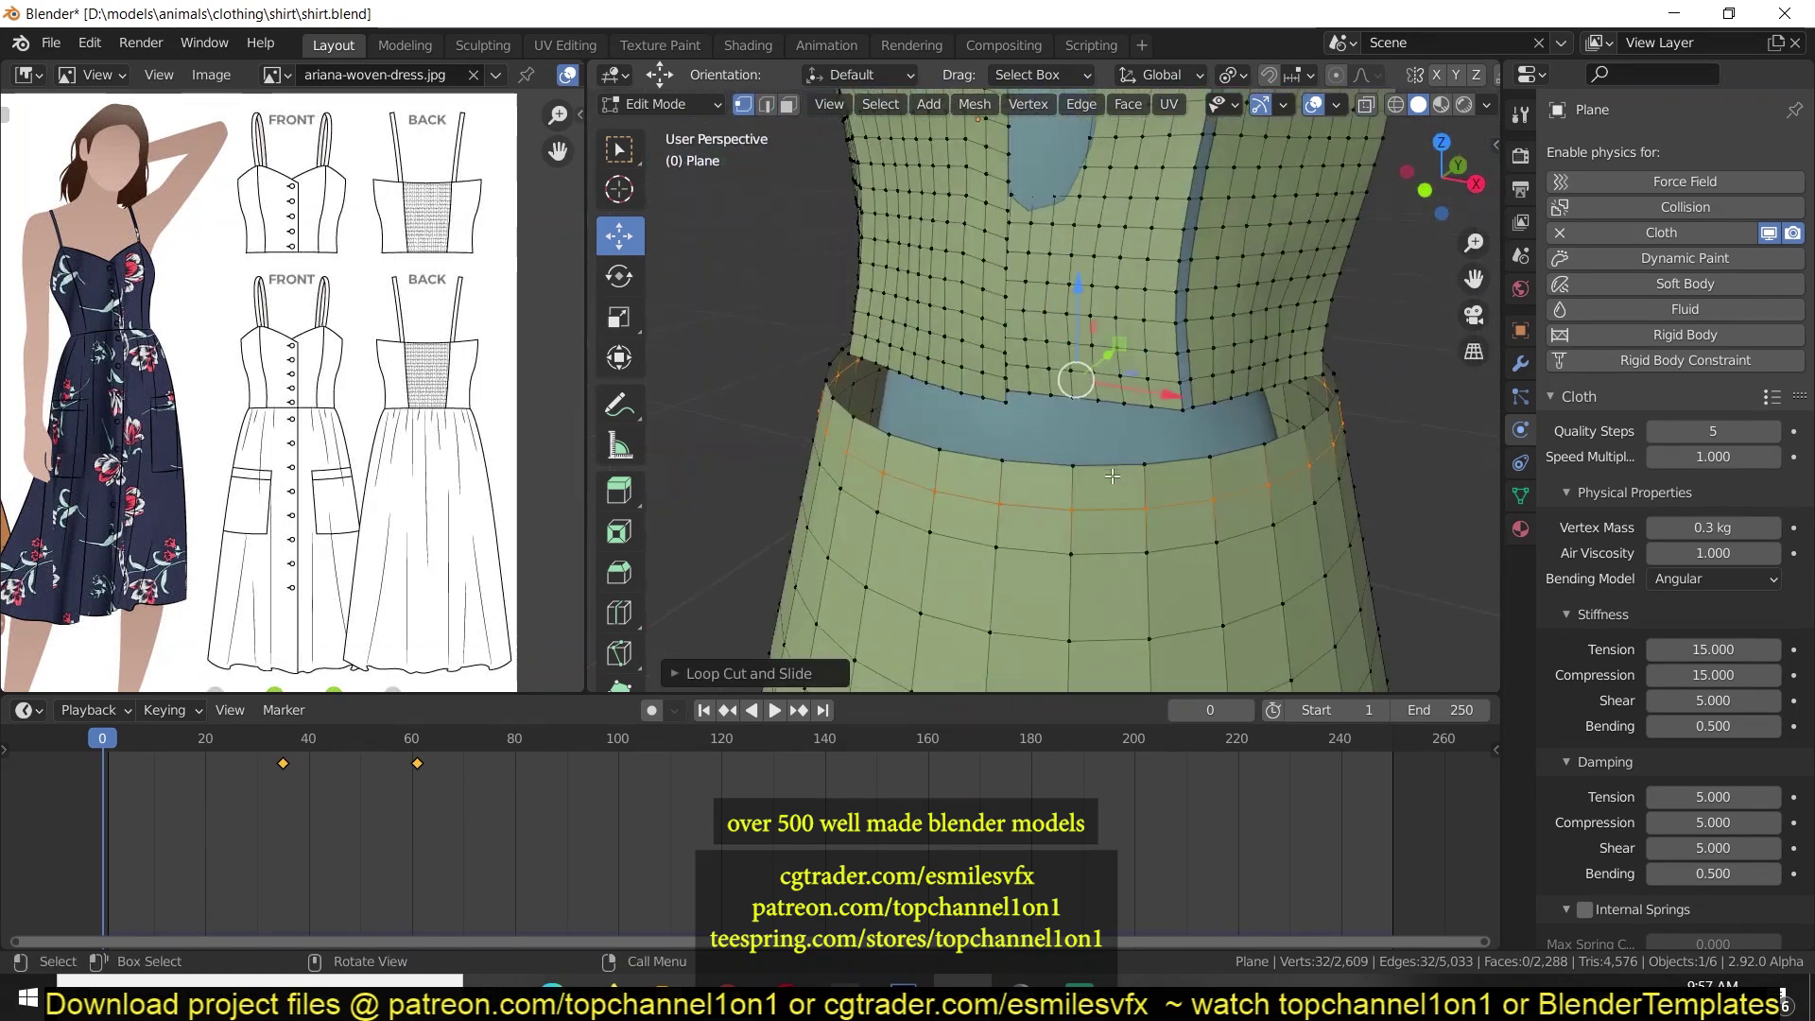
middle_drag(1102, 385, 1235, 492)
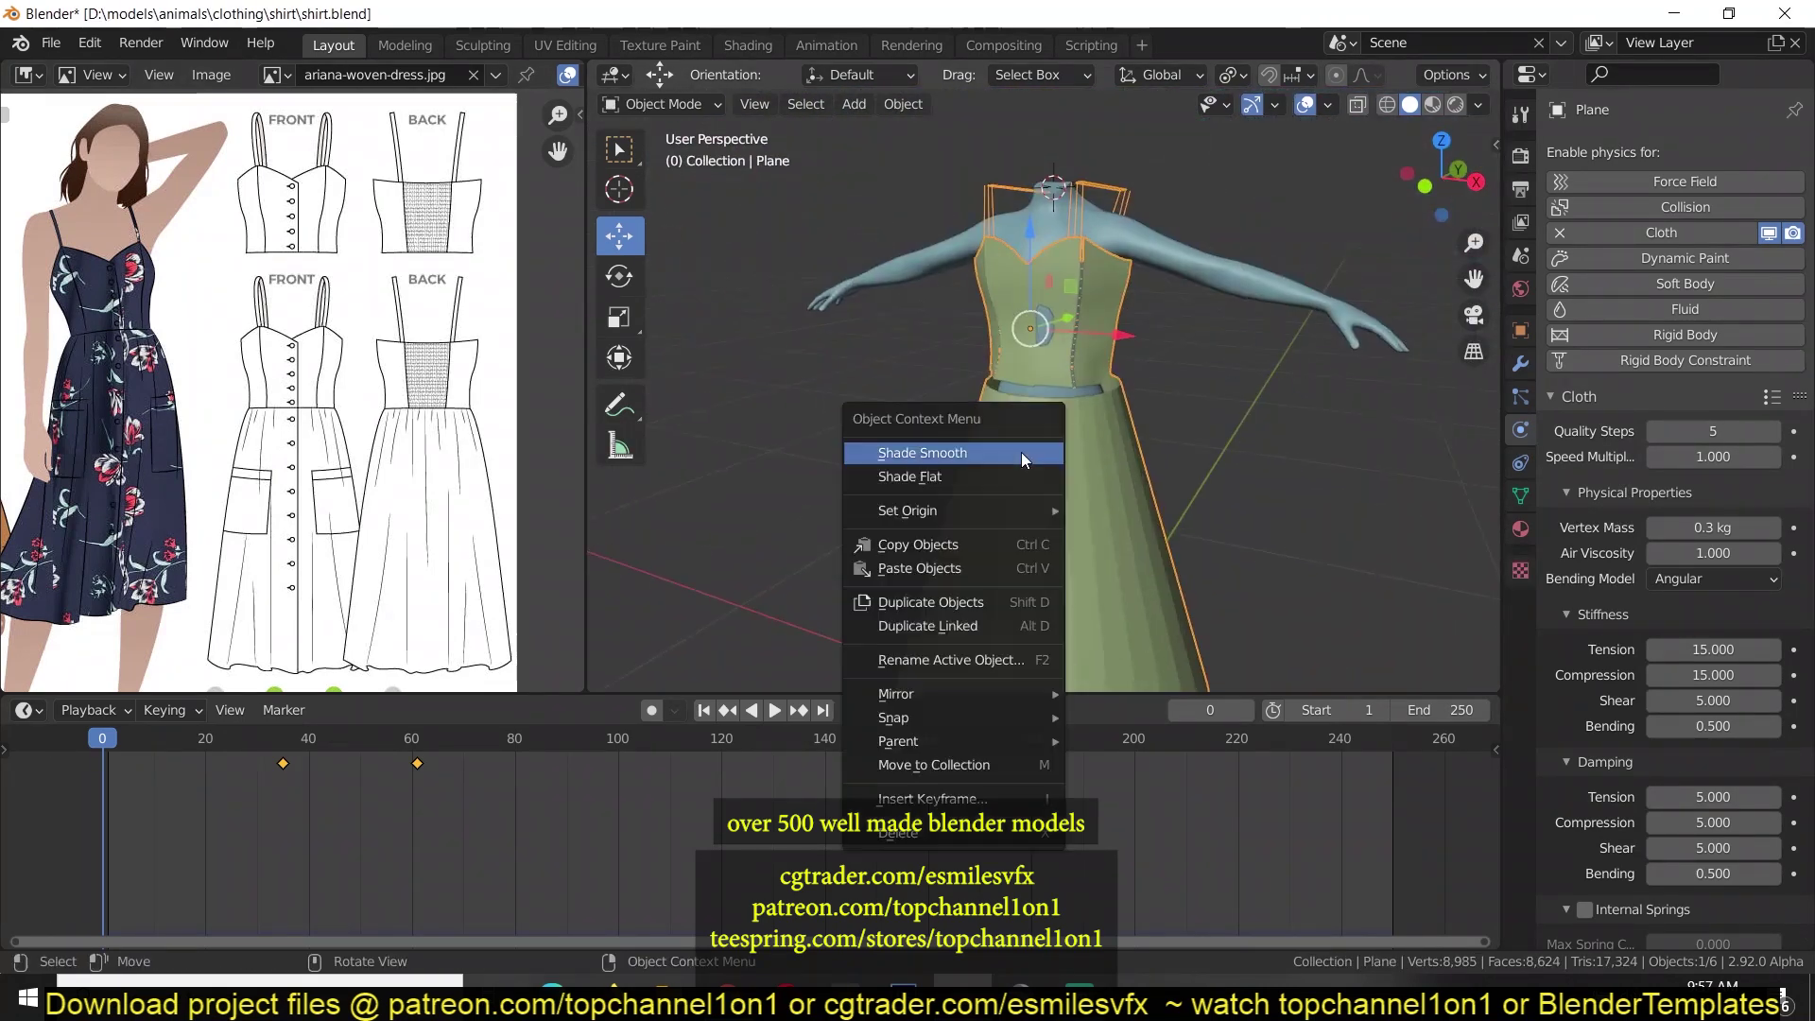
Shade the dress smooth and separate the skirt into its own object.
click(1023, 456)
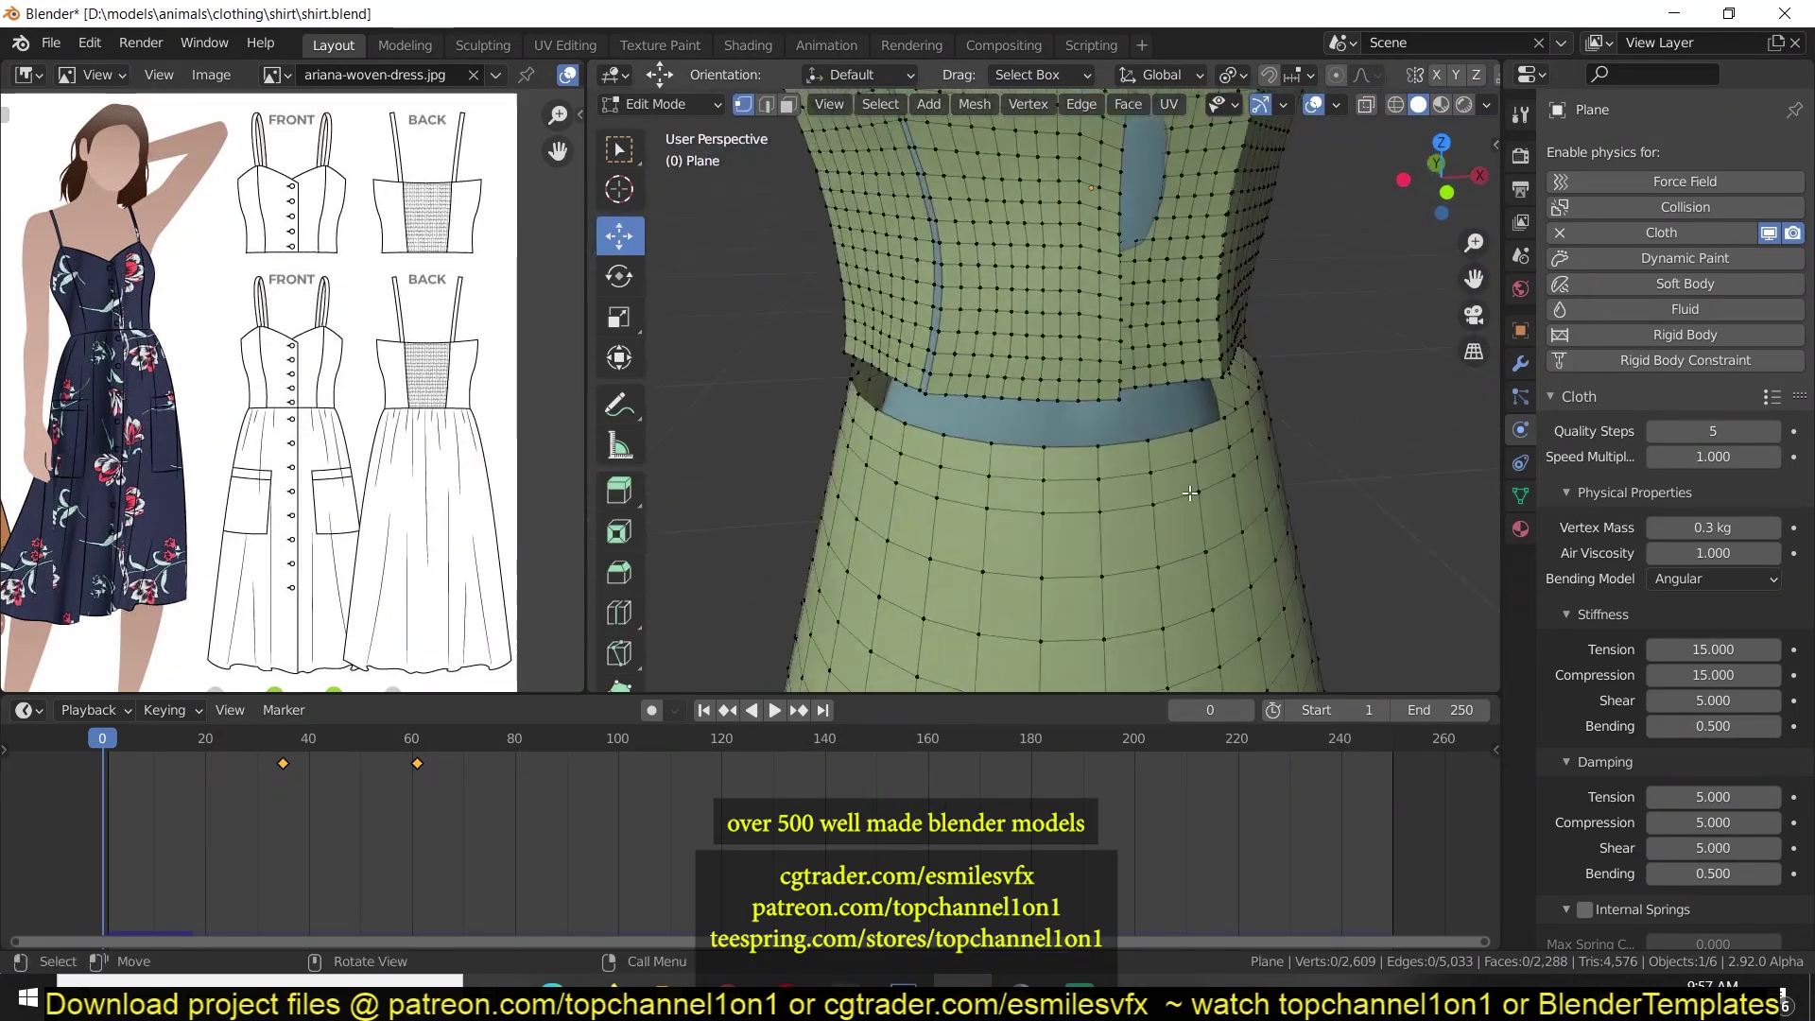
key(l)
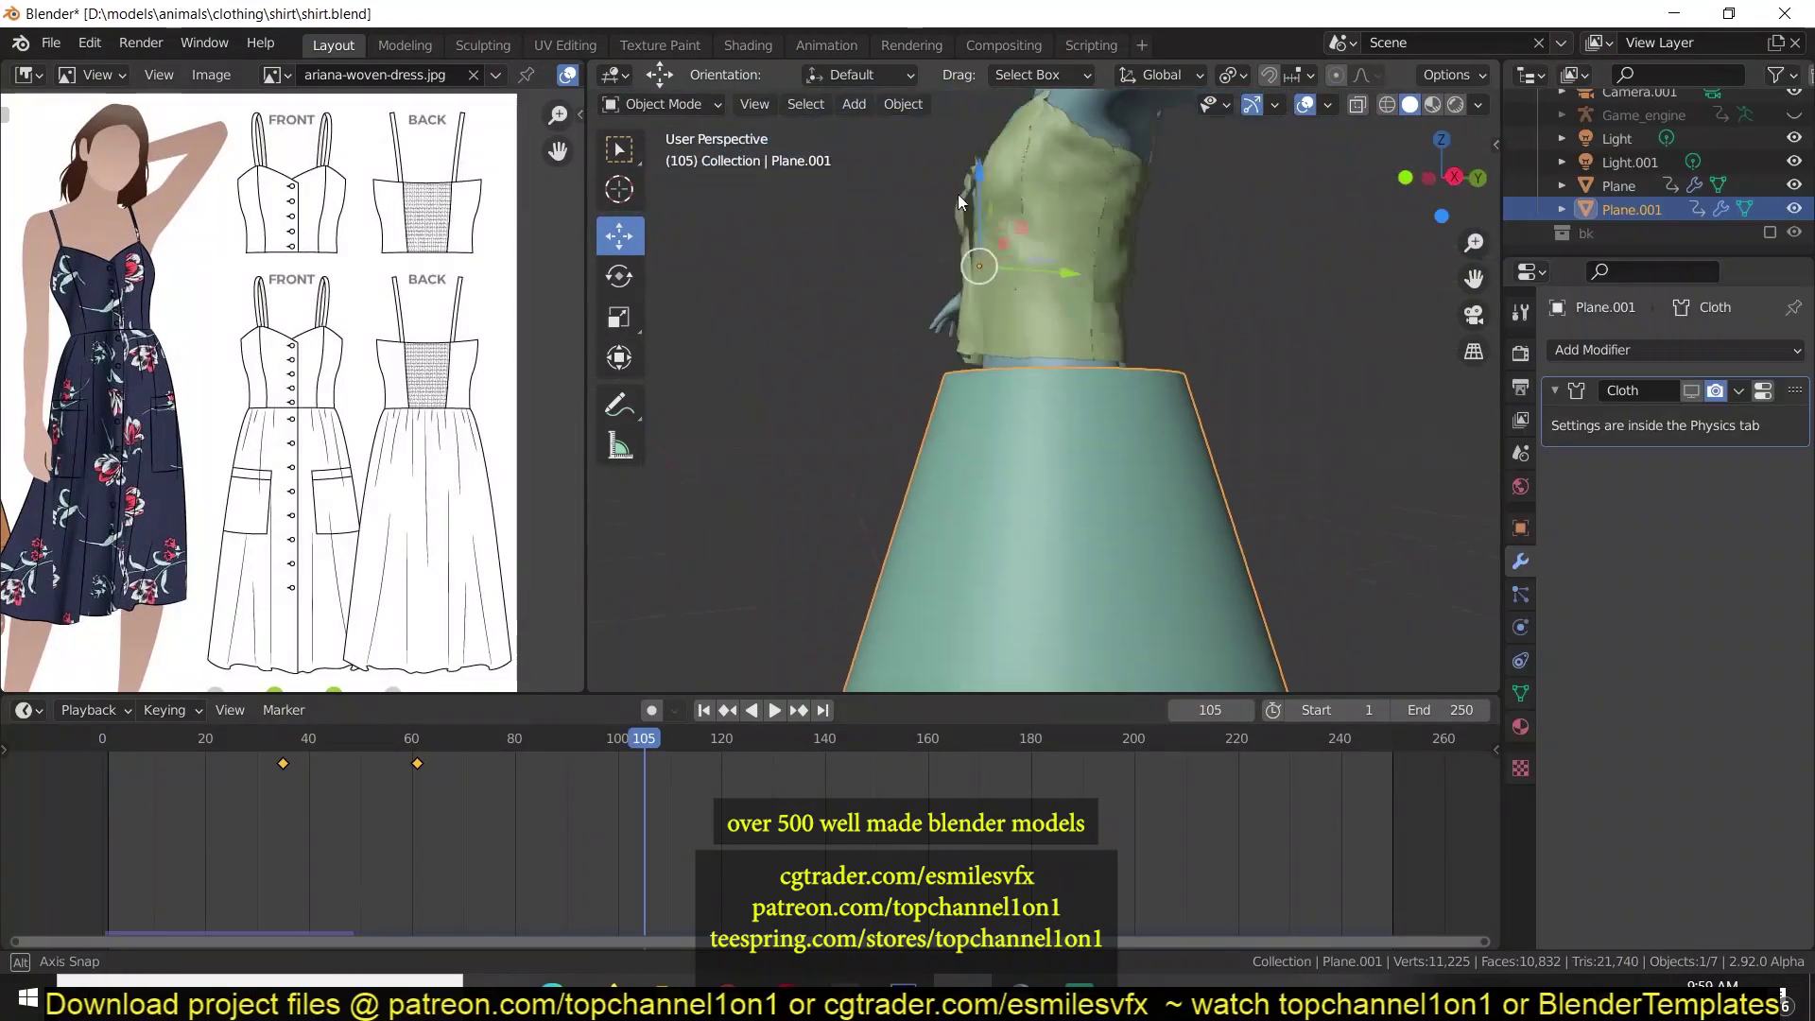
click(1675, 349)
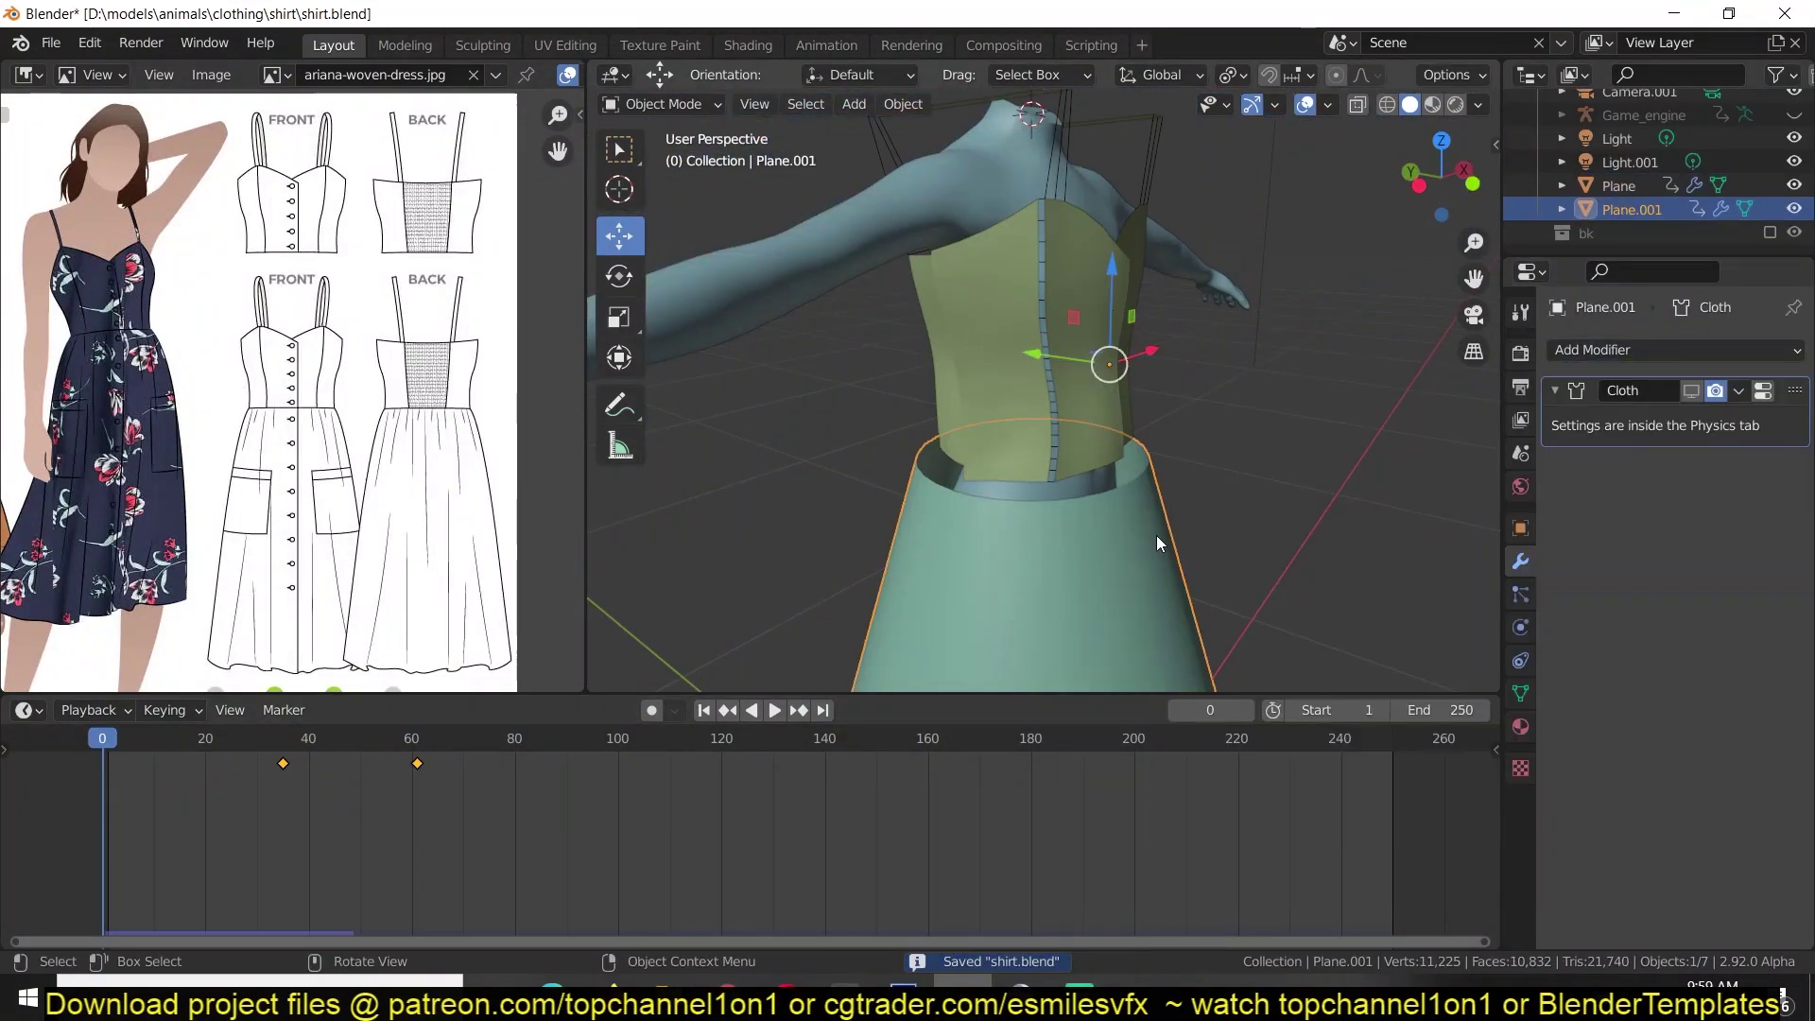
Add a Multiresolution modifier at level 1 above the bodice's Cloth modifier and replay the simulation.
click(1676, 350)
click(1394, 640)
click(1721, 702)
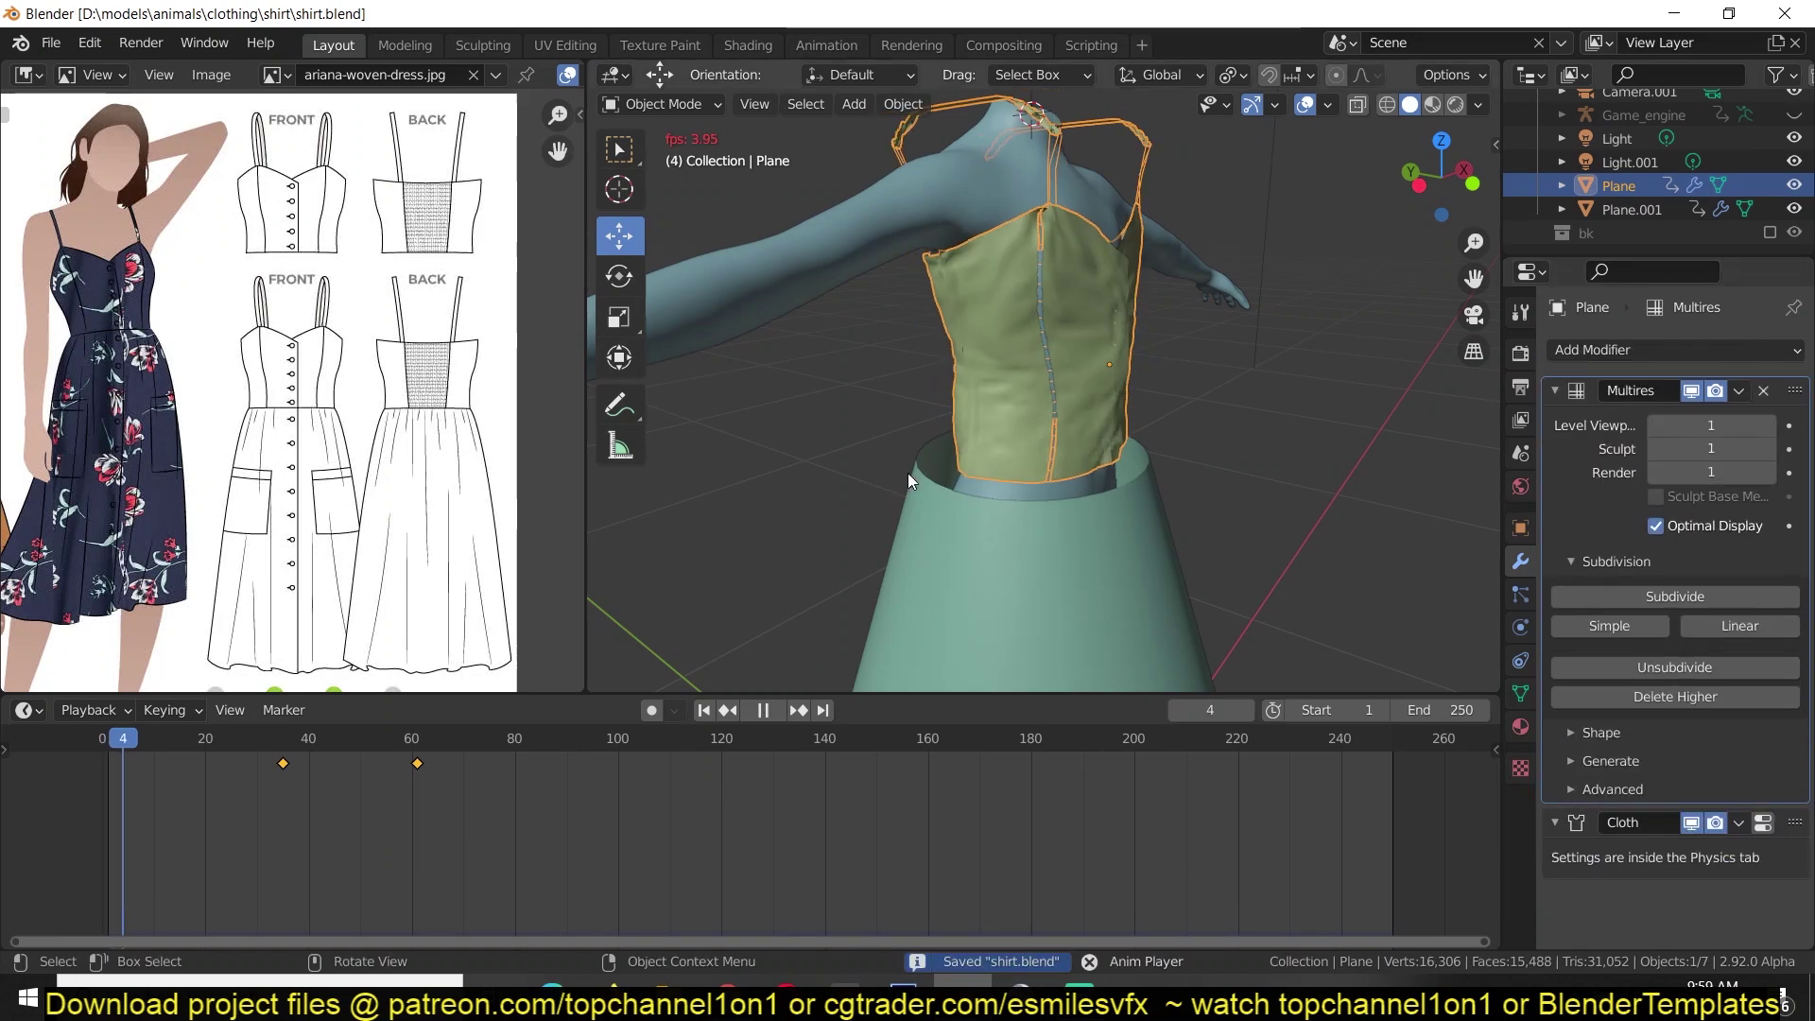
key(space)
middle_drag(939, 434, 1325, 477)
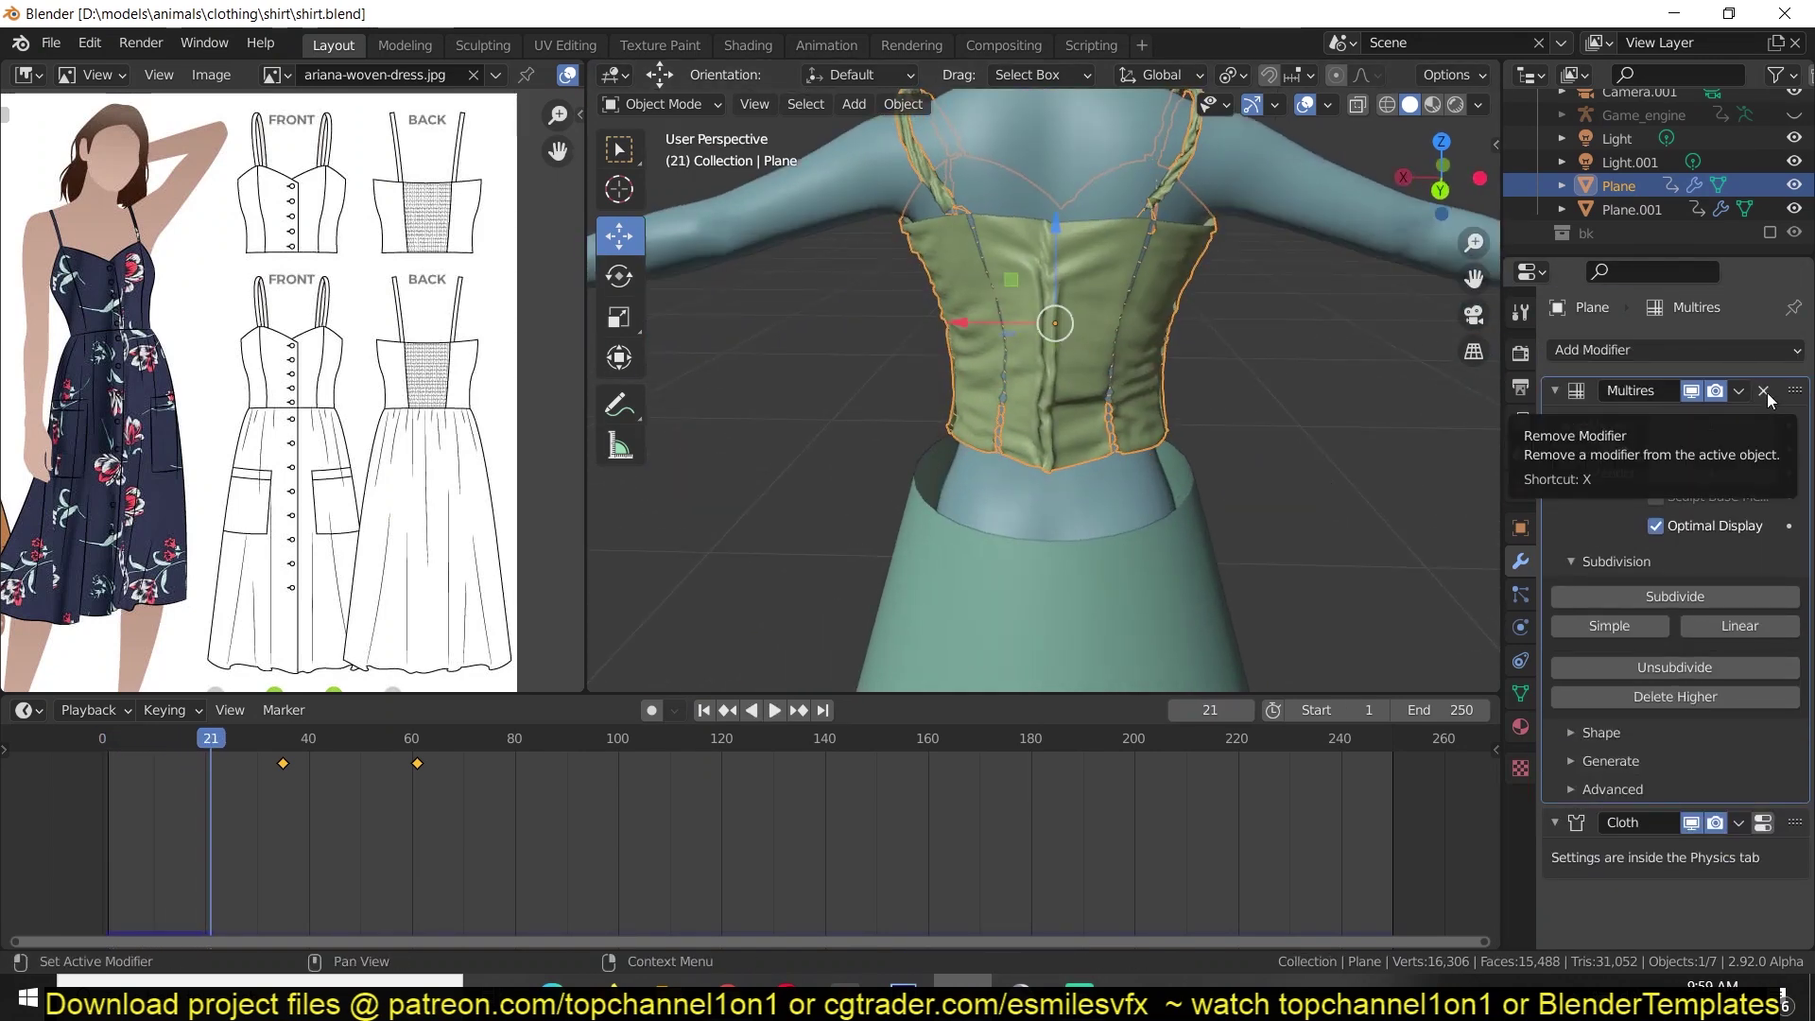
Replace the Multiresolution modifier with a direct subdivision of the bodice mesh and replay the simulation.
key(shift+Left)
key(Tab)
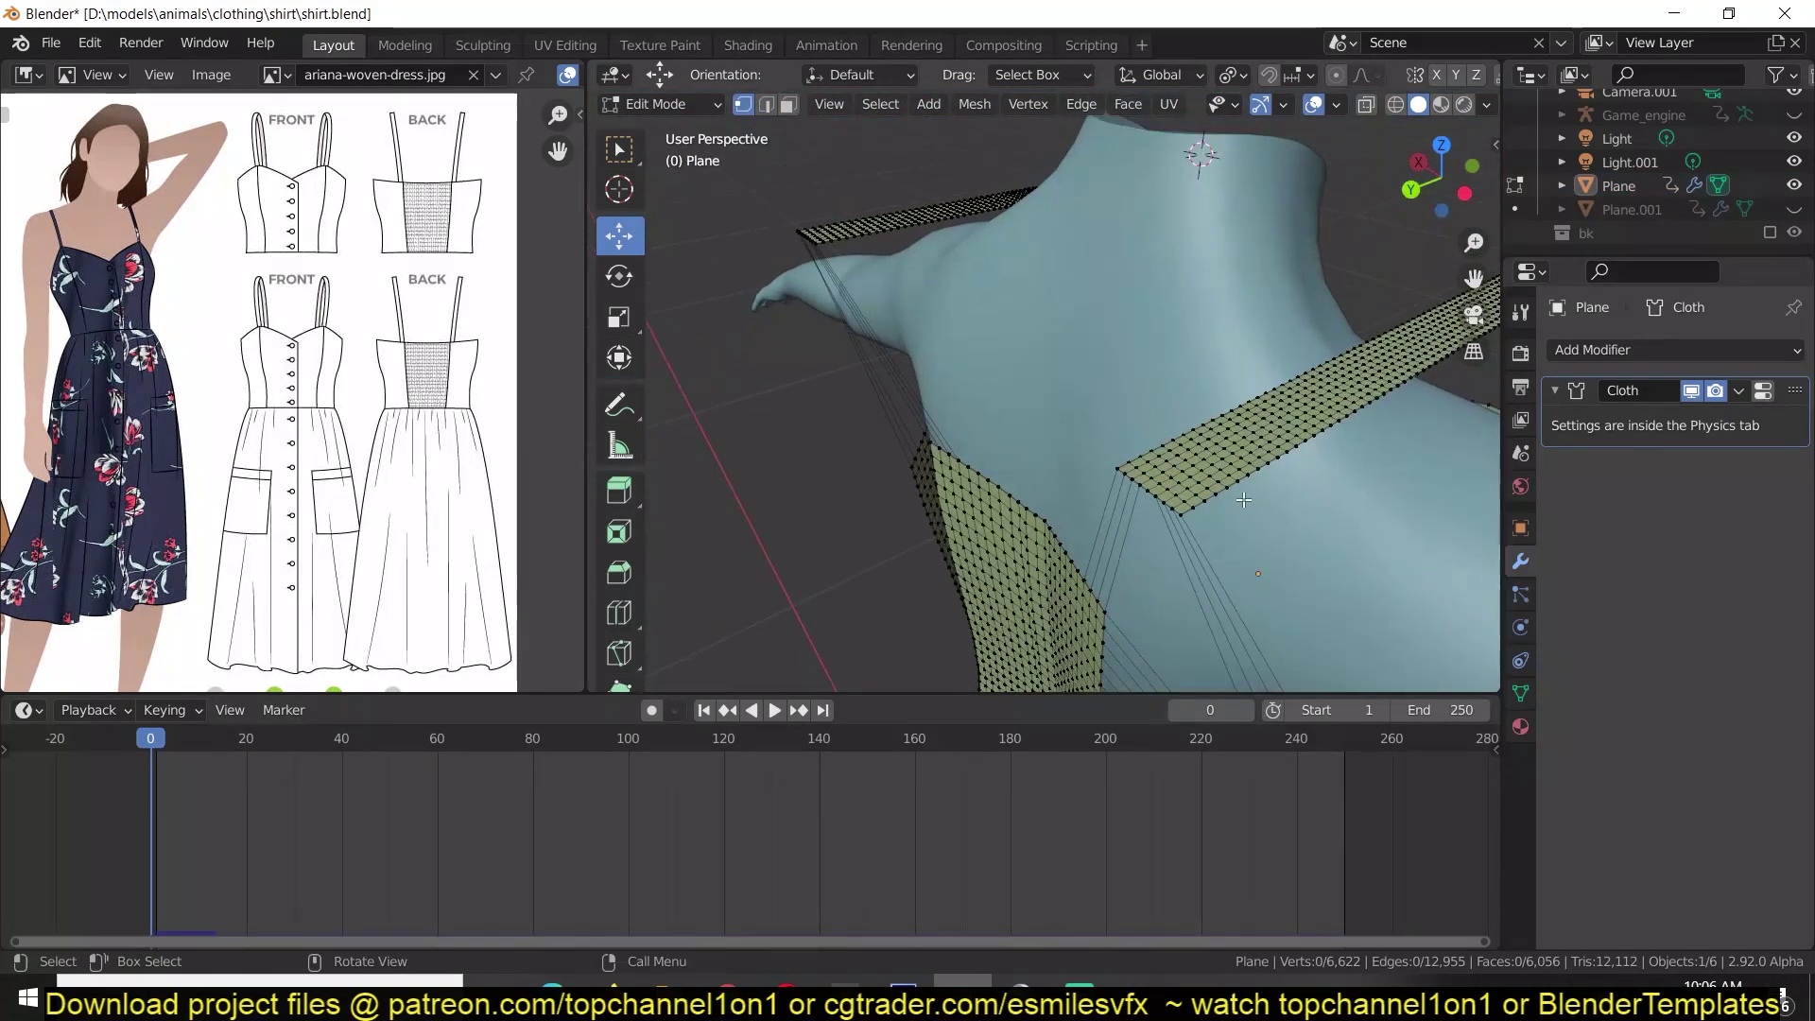
middle_drag(1040, 426, 893, 410)
key(ctrl+s)
key(space)
middle_drag(1059, 420, 959, 461)
Set the bodice's object collision distance to 0.002 m and save the file.
click(958, 461)
click(1520, 628)
scroll(1591, 698, down, 15)
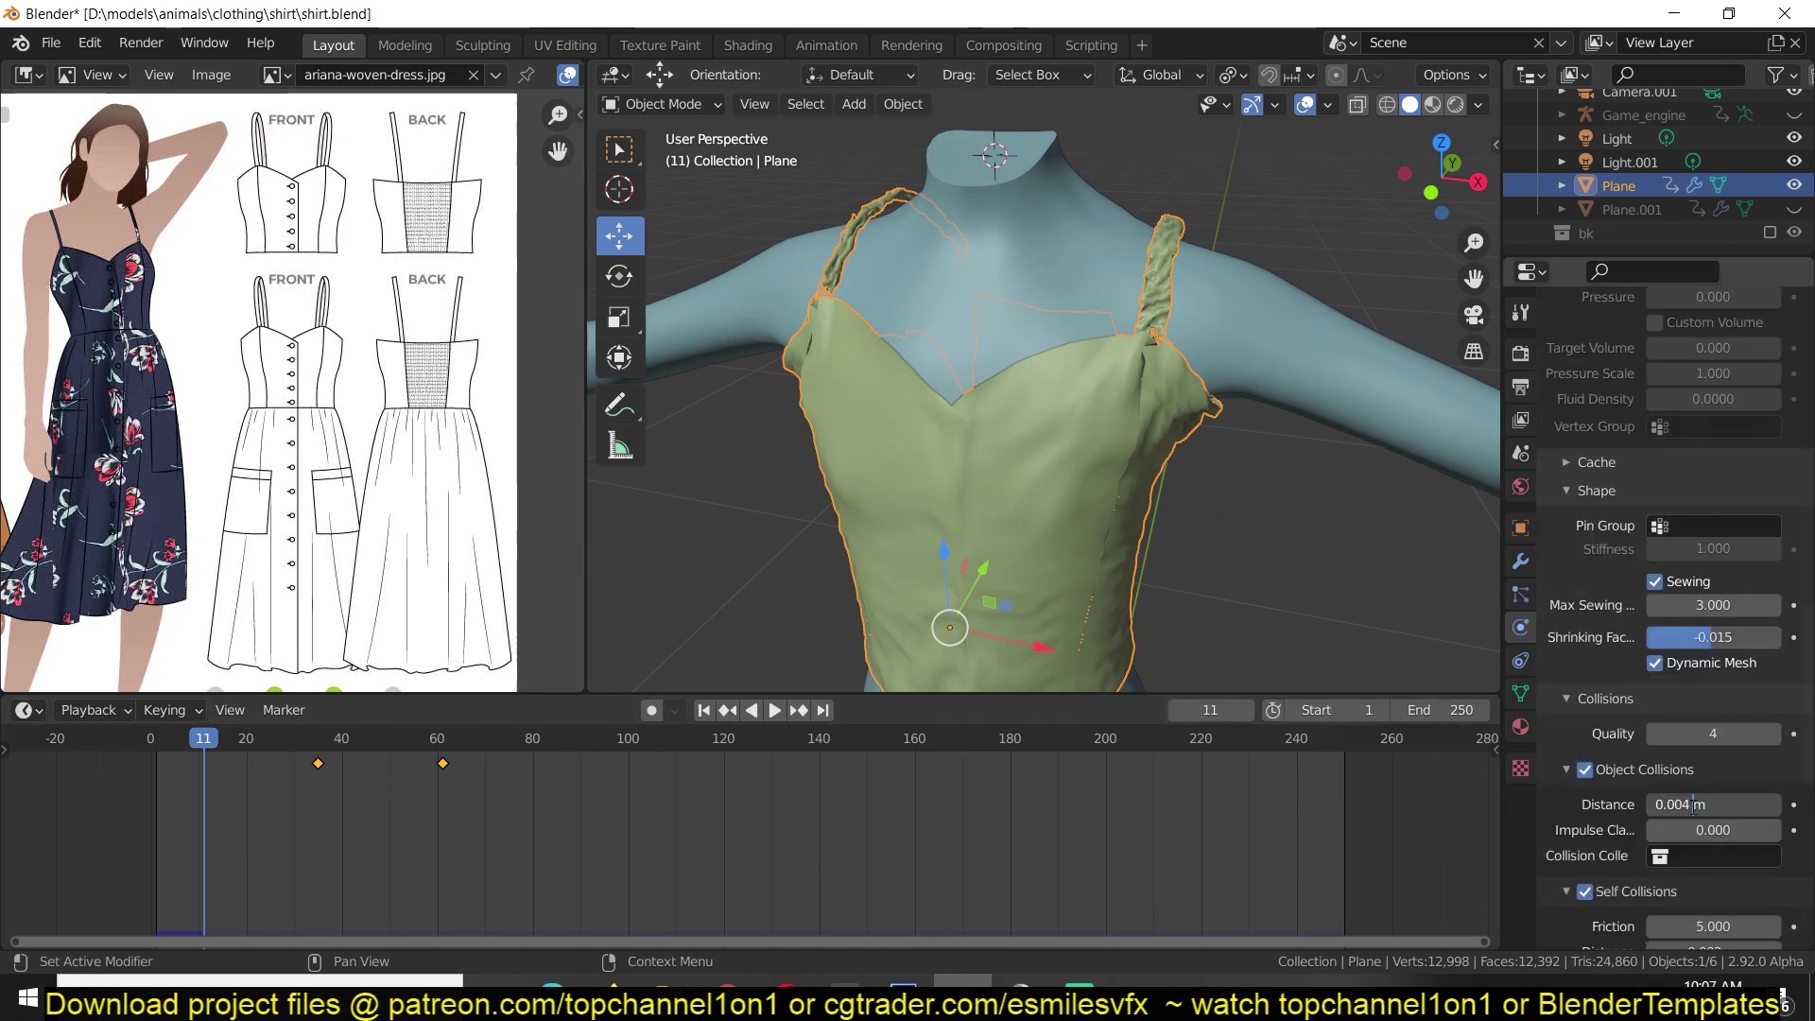
key(Return)
key(ctrl+s)
Replay the simulation to check how closely the bodice fits the body.
scroll(1082, 507, down, 4)
key(space)
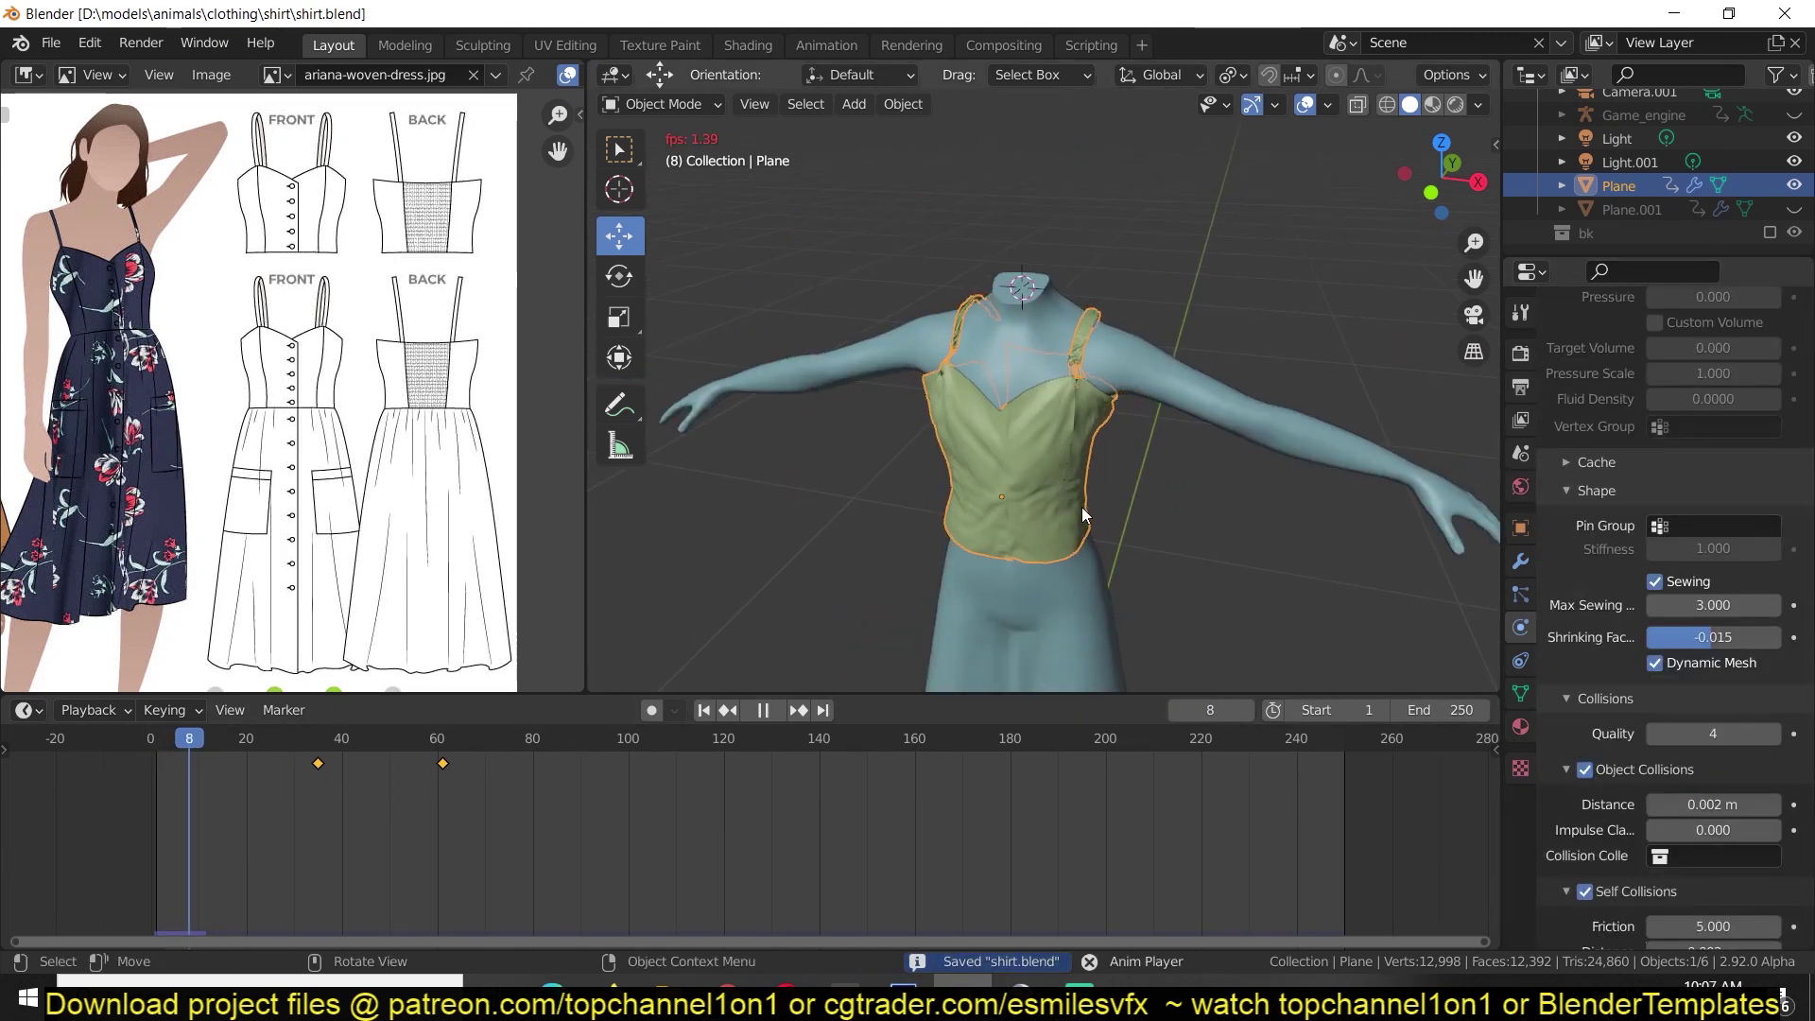
key(space)
middle_drag(1082, 506, 1027, 517)
scroll(1068, 518, up, 3)
key(space)
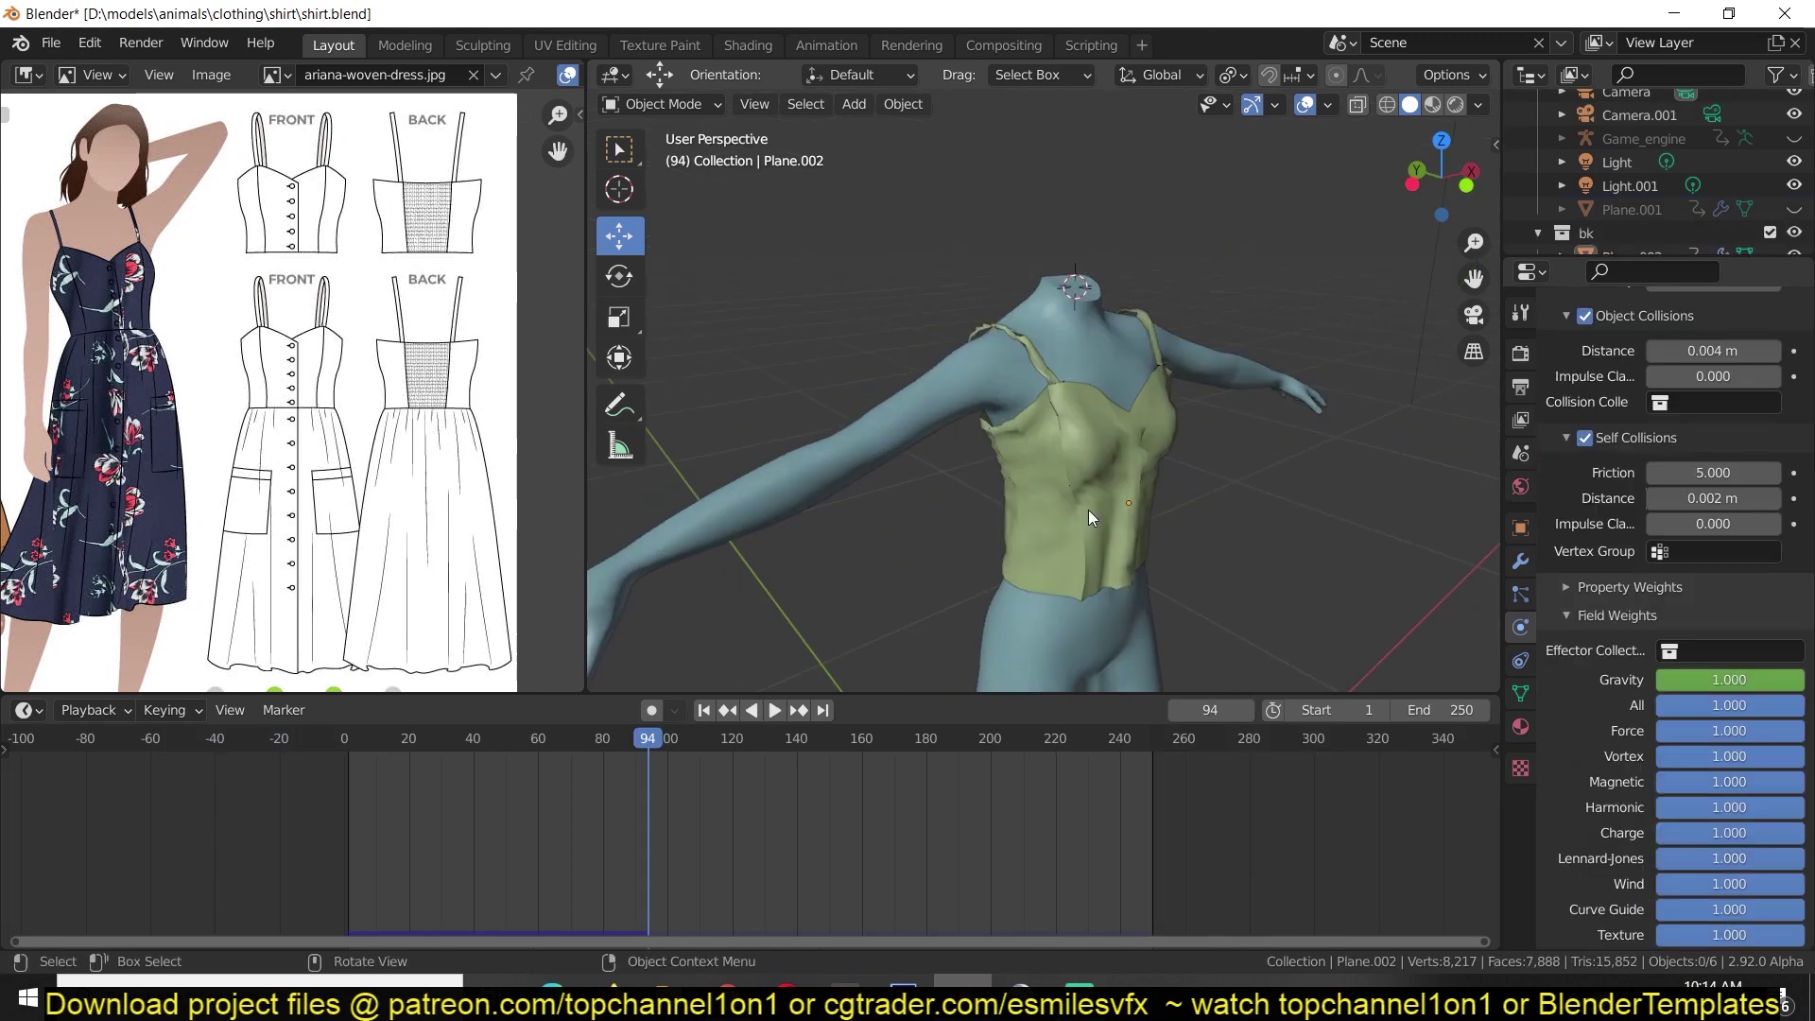
Return to the start frame and join the bodice and skirt into one object.
key(ctrl+s)
key(ctrl+z)
scroll(955, 598, down, 2)
click(345, 742)
middle_drag(1104, 572, 1132, 404)
scroll(1163, 404, up, 4)
shift+click(1163, 405)
key(ctrl+j)
Bridge the first front section of the bodice hem to the skirt waistline and delete only the bridging faces.
key(Tab)
scroll(1135, 416, up, 3)
click(1032, 310)
ctrl+click(816, 318)
key(Tab)
click(979, 301)
key(ctrl+z)
key(ctrl+z)
key(ctrl+z)
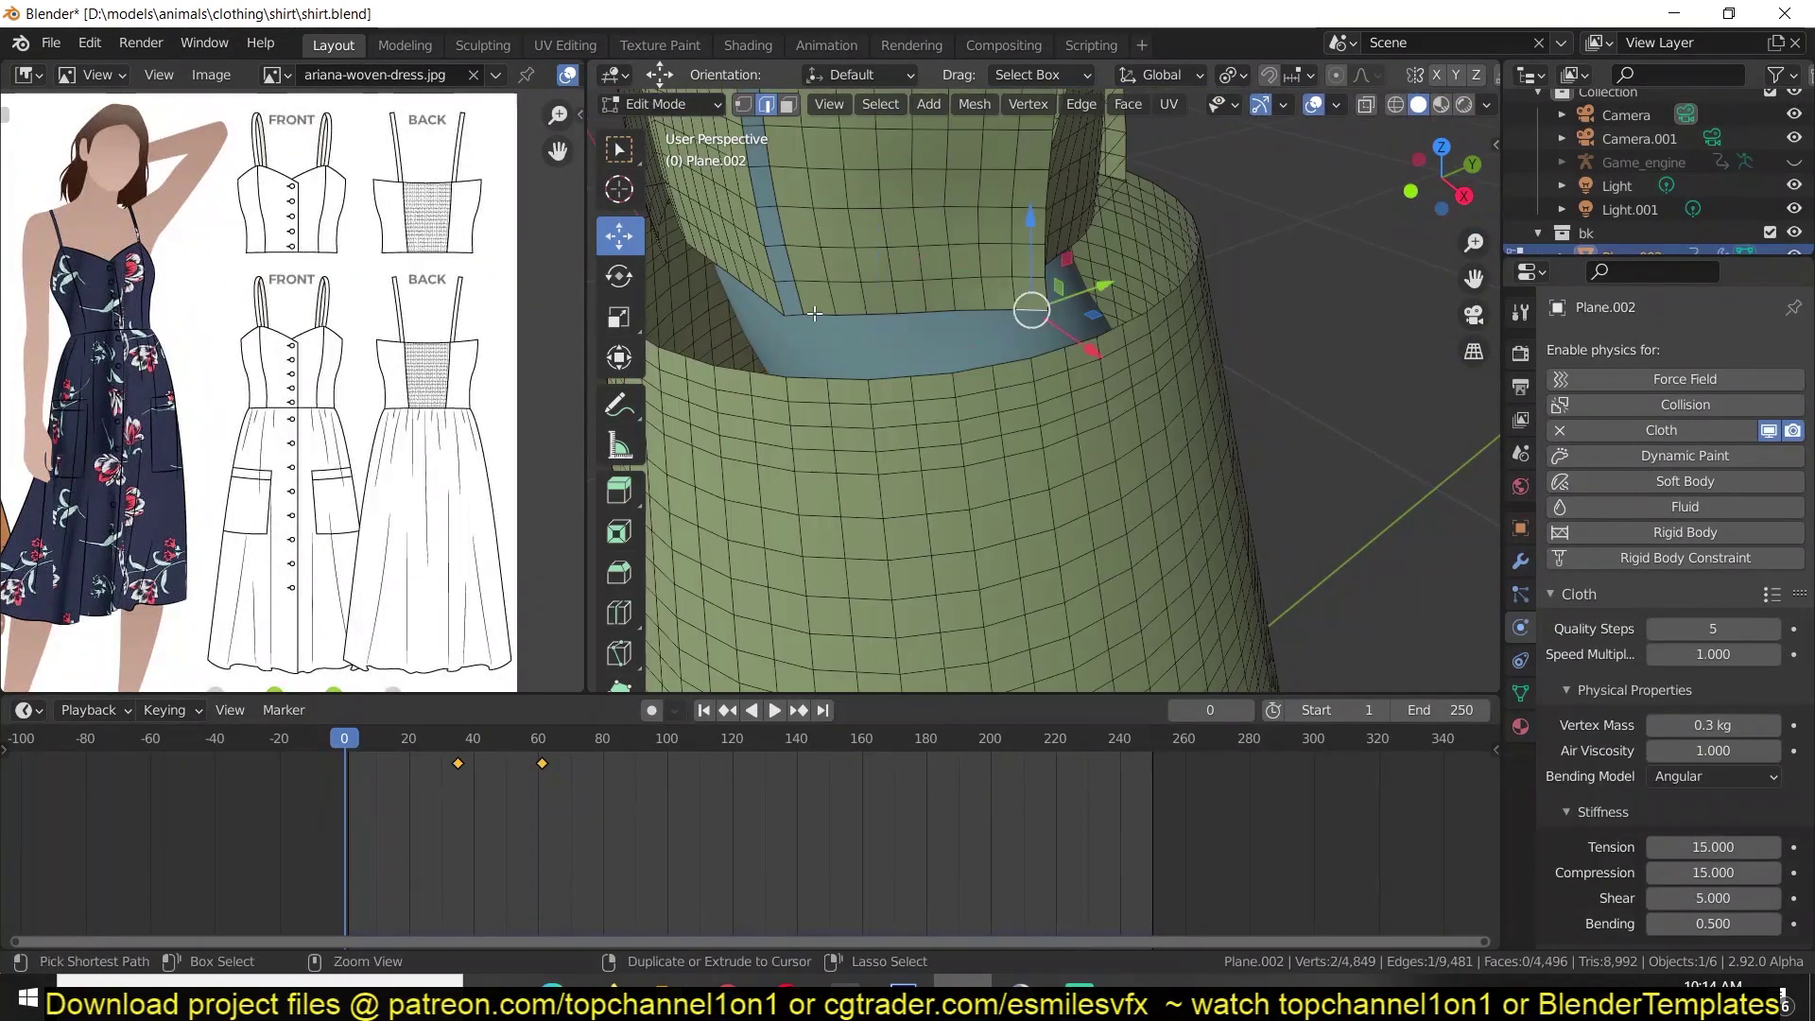
key(x)
click(1026, 359)
Connect the adjoining hem section to the skirt waistline, keep only its sewing edges, and save the file.
middle_drag(1026, 359, 1087, 373)
click(924, 422)
middle_drag(924, 422, 955, 293)
ctrl+click(837, 208)
middle_drag(837, 208, 1135, 284)
shift+click(1169, 434)
middle_drag(1031, 255, 1086, 367)
right_click(1085, 367)
click(1086, 367)
key(alt+j)
key(x)
click(1130, 381)
scroll(1087, 425, down, 3)
key(Tab)
key(ctrl+s)
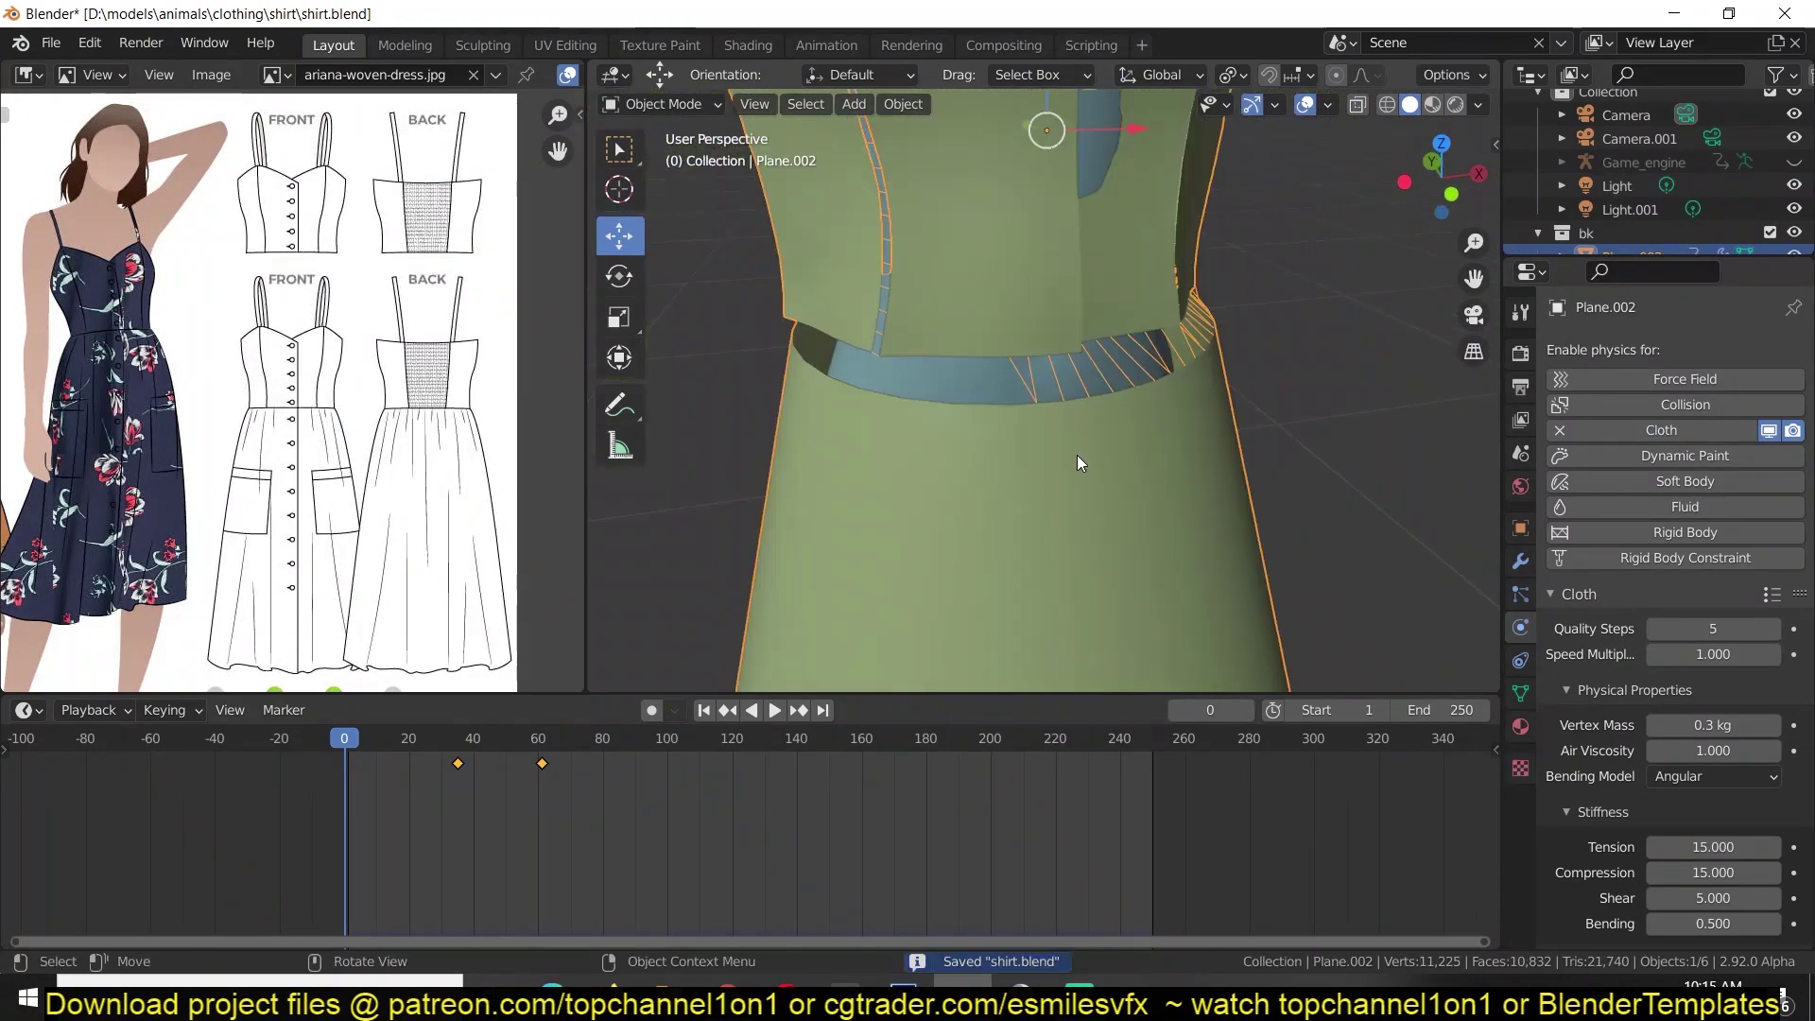
Return the timeline to frame 0 and bridge another front hem section to the waistline, keeping only the sewing edges.
key(space)
drag(367, 740, 292, 819)
key(Tab)
click(1047, 390)
middle_drag(1047, 390, 1121, 461)
ctrl+click(838, 380)
right_click(1087, 413)
click(1088, 413)
key(x)
click(1089, 413)
Bridge the bodice hem between the side corner and front seam to the skirt, and remove the bridging faces.
click(974, 425)
ctrl+click(1123, 442)
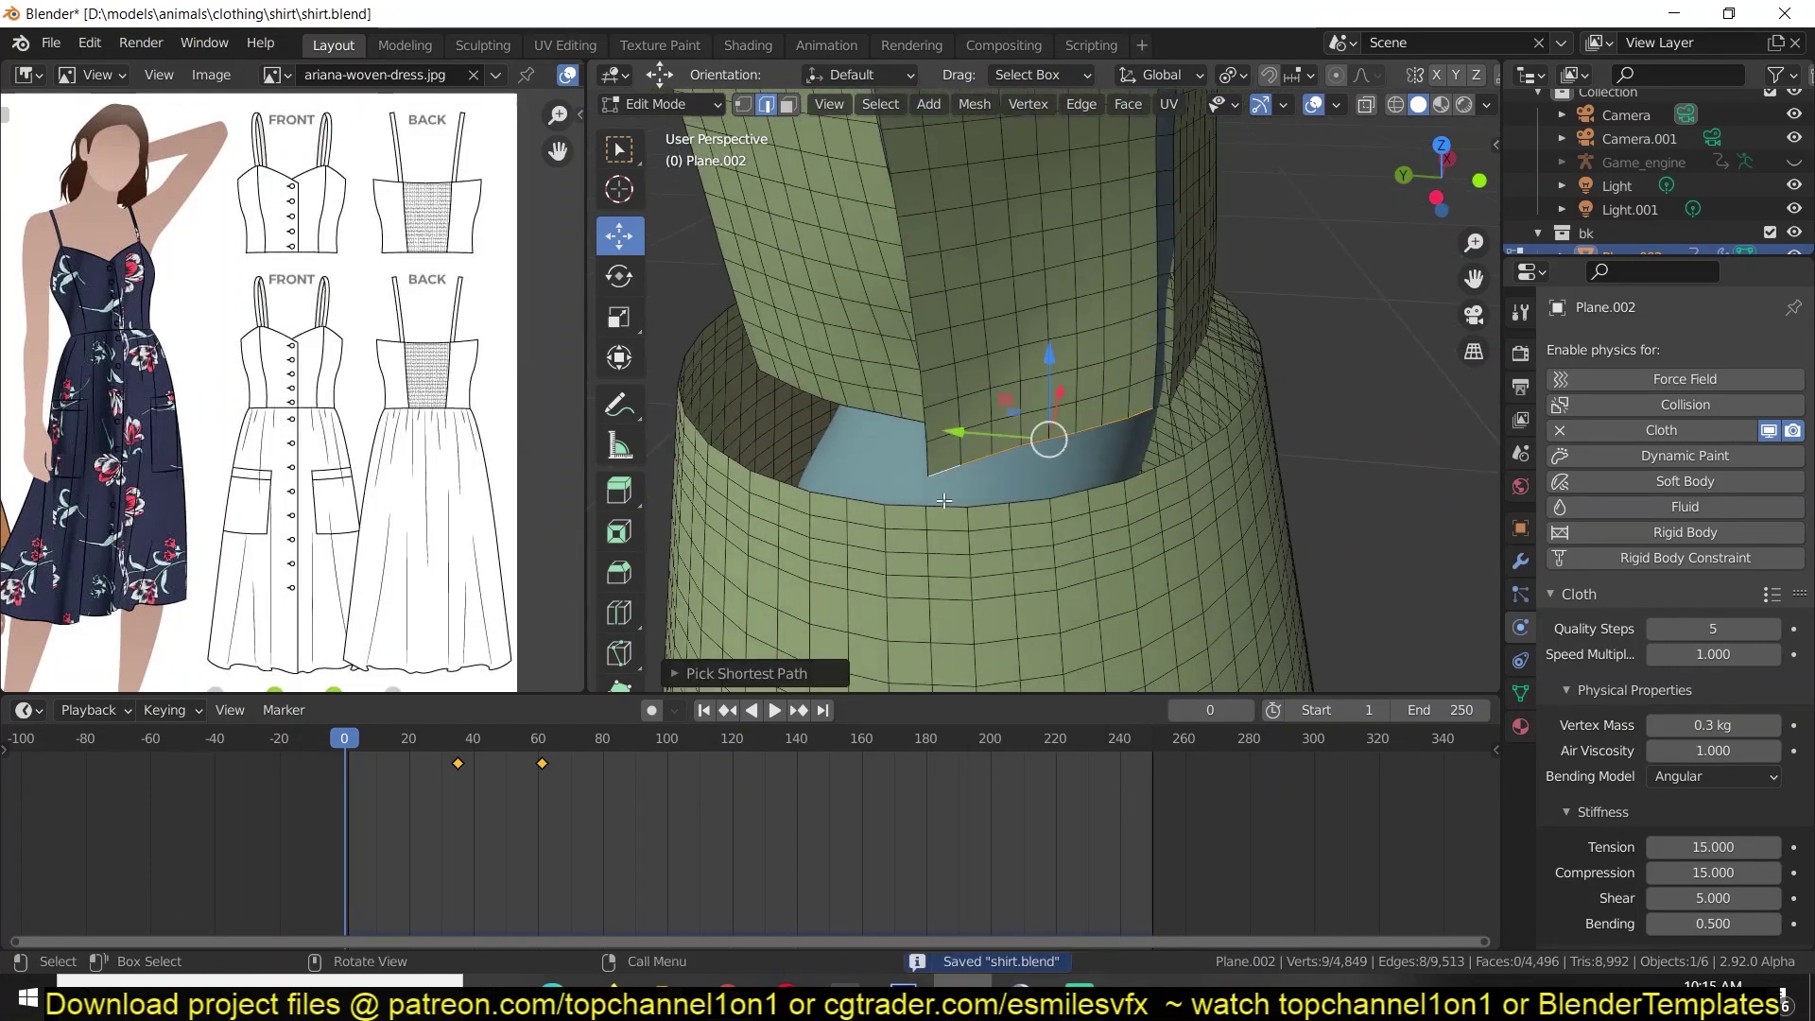
right_click(1115, 471)
click(1102, 401)
key(x)
click(1103, 401)
Create sewing edges from the neighbouring side hem section to the skirt waistline and save the file.
click(1003, 428)
mouse_move(1002, 427)
middle_down()
mouse_move(1054, 448)
mouse_move(1014, 459)
middle_up()
ctrl+click(1151, 431)
right_click(1158, 427)
click(1156, 397)
key(x)
click(1156, 399)
key(ctrl+s)
Bridge the back panel's hem to the back of the skirt waistline, delete only the faces, and save the file.
click(1146, 432)
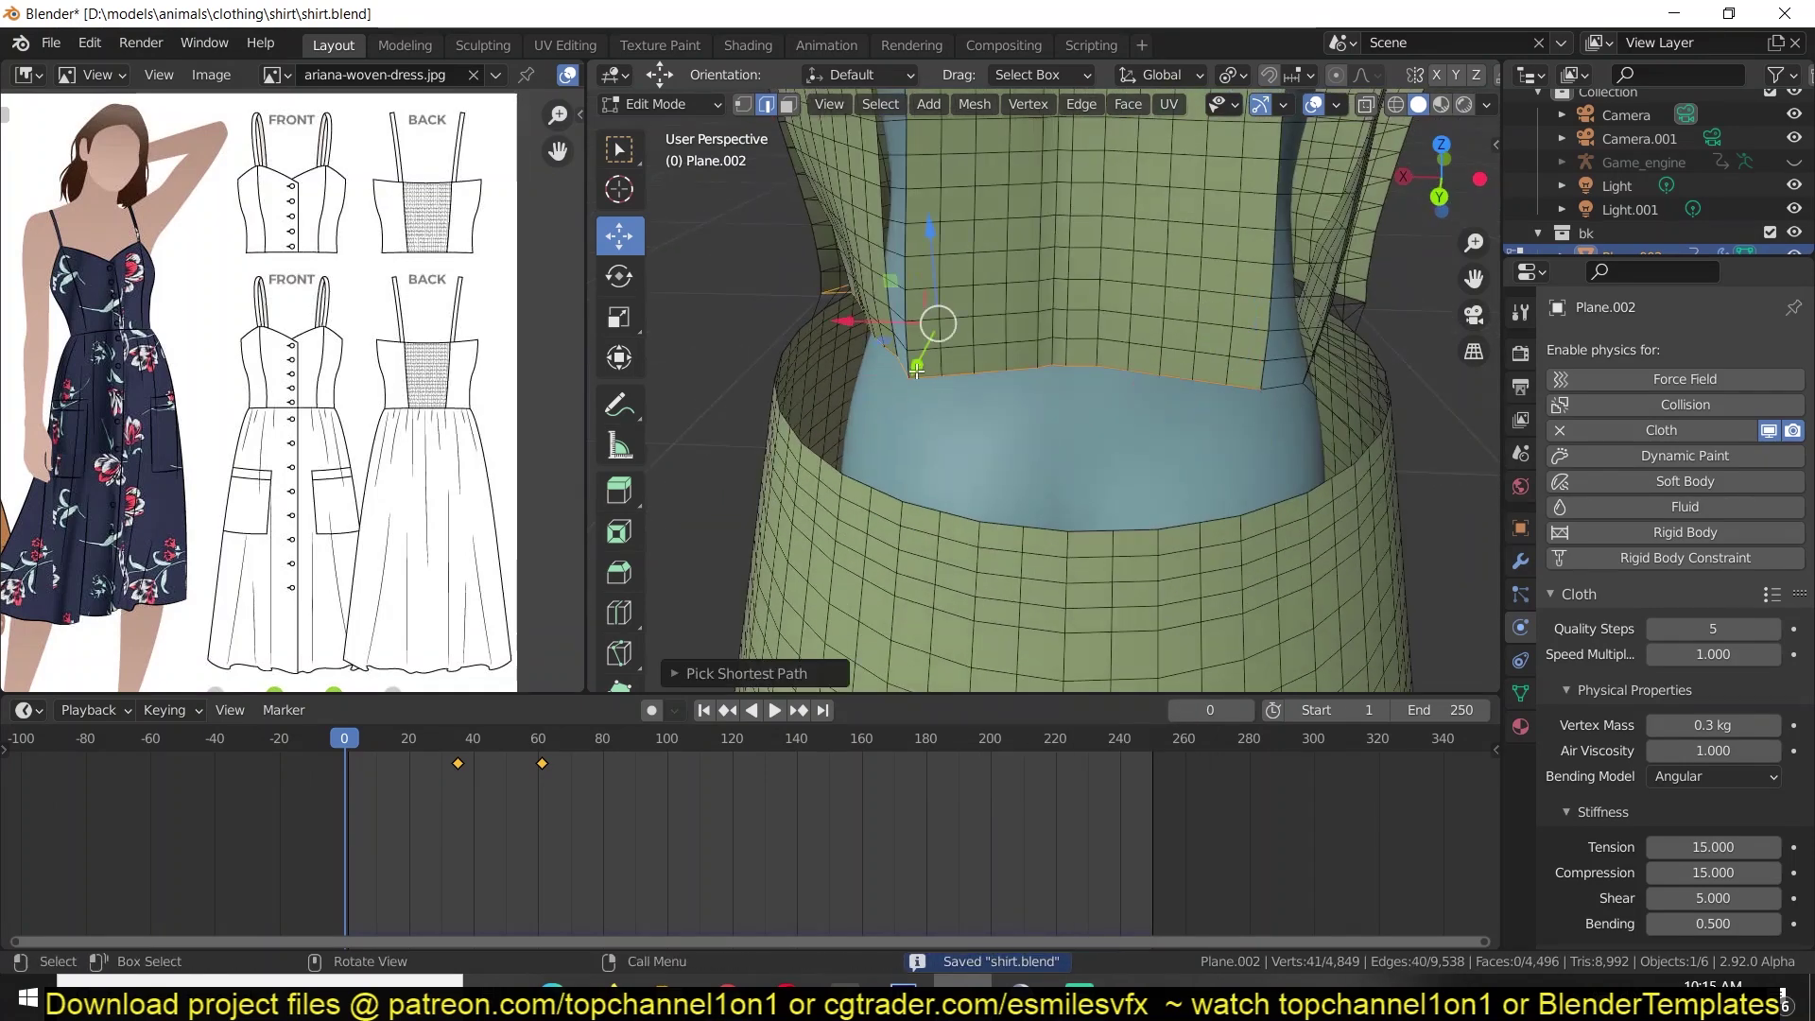
ctrl+click(918, 373)
middle_drag(974, 402, 938, 405)
middle_drag(864, 518, 1304, 500)
right_click(1053, 478)
click(1053, 479)
key(x)
click(1084, 496)
key(ctrl+s)
Bridge the last open hem section to the skirt waistline and delete its faces to leave sewing edges.
click(1175, 365)
ctrl+click(1010, 346)
middle_drag(1139, 461, 1097, 469)
right_click(1082, 446)
click(1081, 445)
key(x)
click(1084, 449)
click(1109, 507)
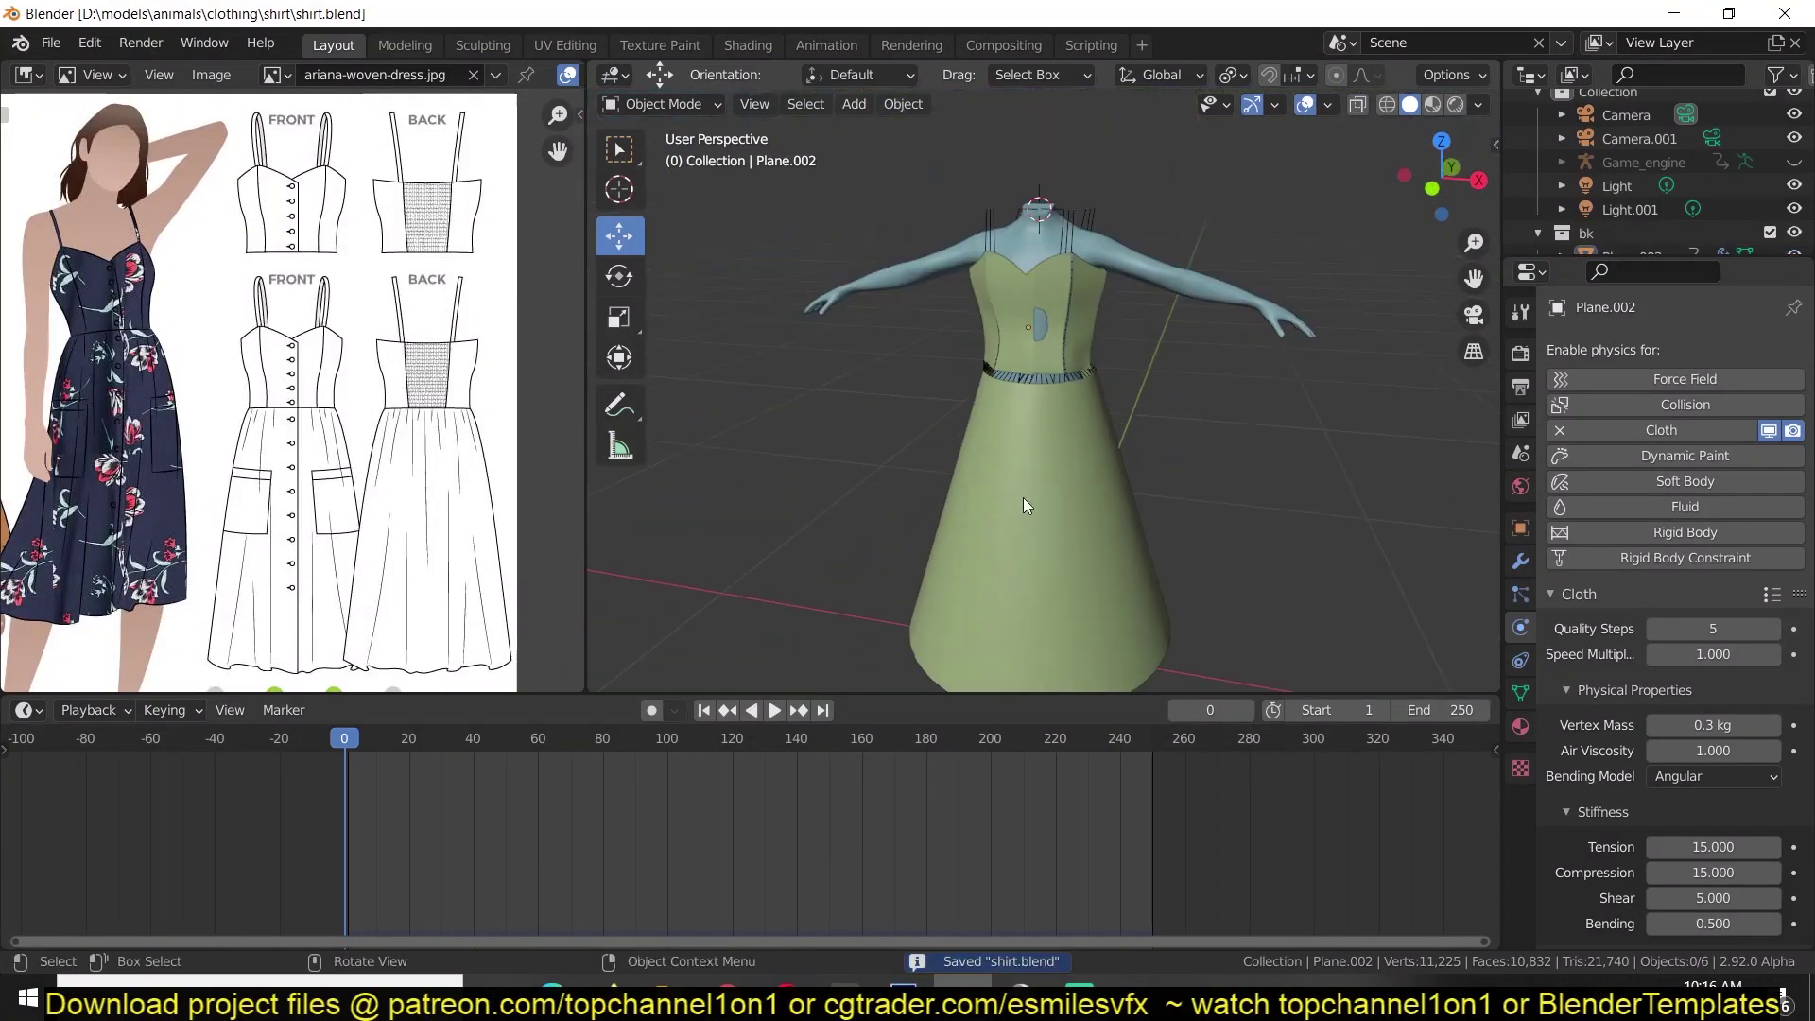
Play the cloth simulation and examine from all sides how the bodice and skirt sew together.
key(space)
middle_drag(993, 455, 1093, 411)
scroll(1076, 416, down, 3)
middle_drag(1072, 473, 994, 539)
scroll(995, 539, up, 4)
middle_drag(1324, 501, 970, 497)
middle_drag(855, 399, 1101, 522)
key(Escape)
Move a vertical line of vertices just below the skirt's waistline along the Y axis to form a pleat.
scroll(985, 490, up, 5)
click(986, 490)
key(Tab)
scroll(1053, 473, down, 5)
click(1053, 381)
ctrl+click(1070, 662)
scroll(1073, 586, up, 5)
key(ctrl+z)
ctrl+click(1093, 512)
drag(1038, 373, 1023, 368)
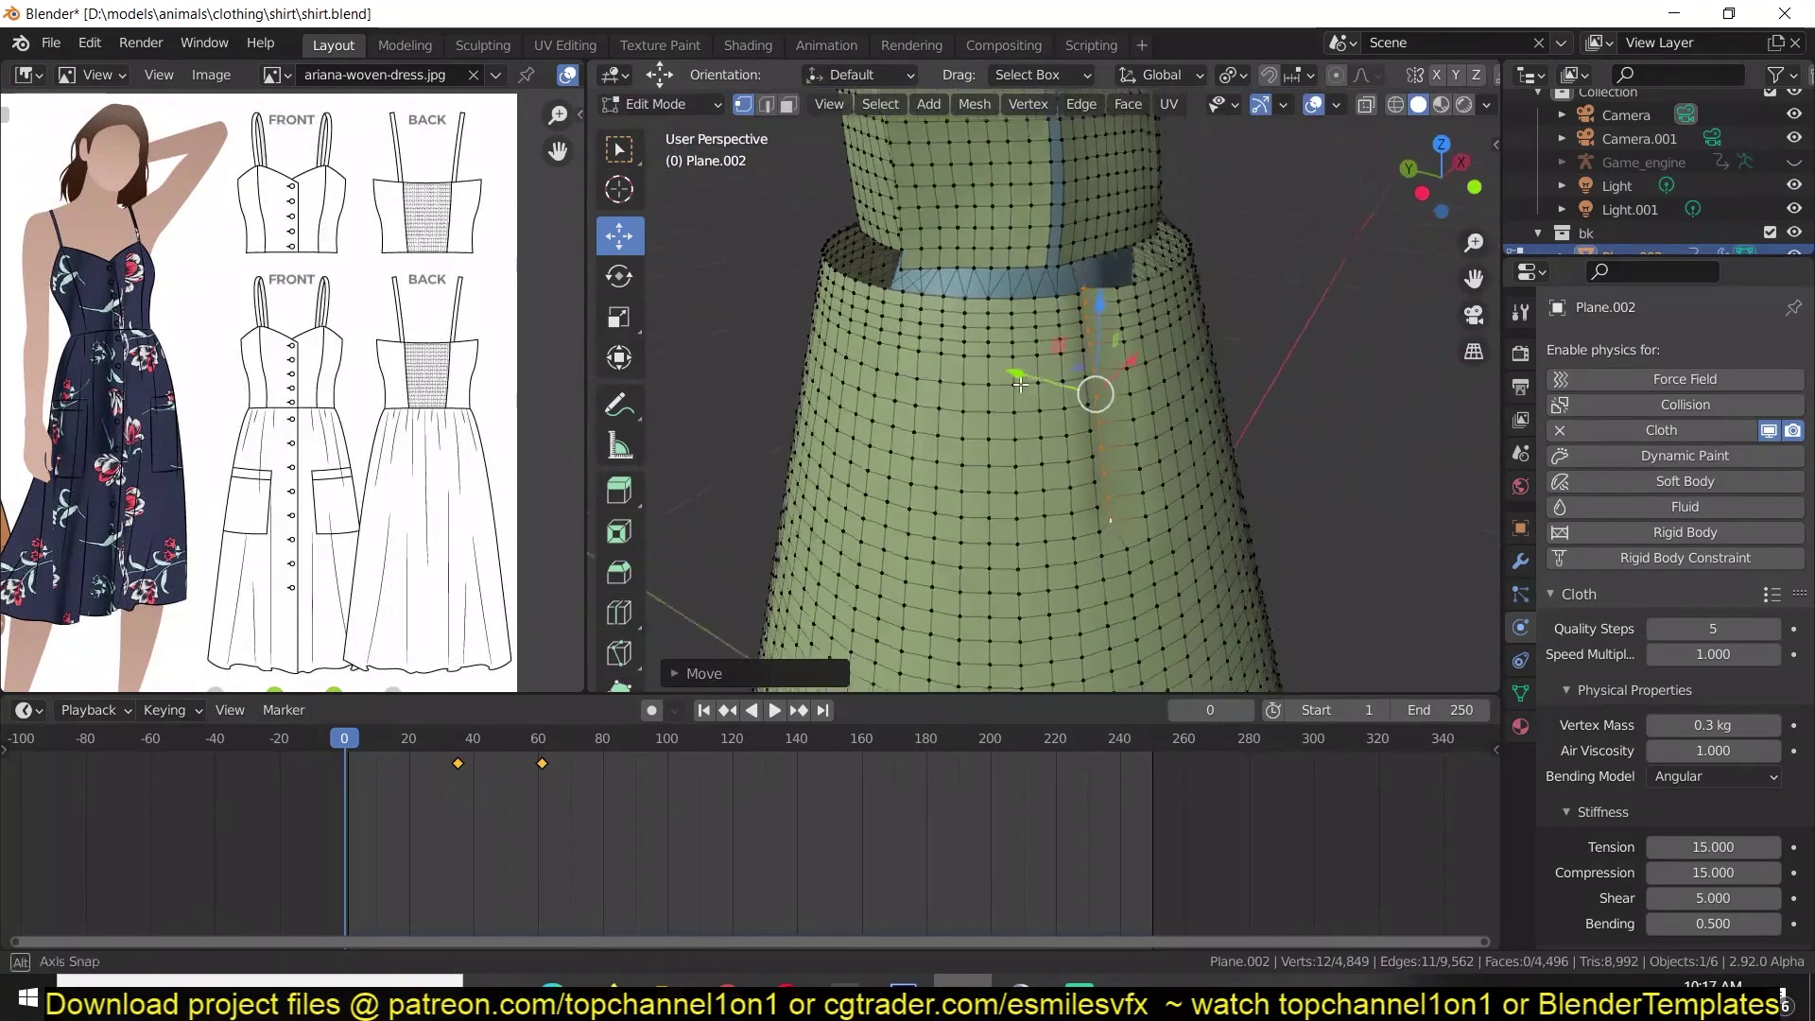
Move another vertical edge path on the upper front of the skirt to form a second pleat.
scroll(1097, 379, up, 2)
click(1062, 308)
shift+click(1118, 303)
key(2)
click(1054, 304)
middle_drag(1164, 414, 1107, 351)
ctrl+click(1053, 516)
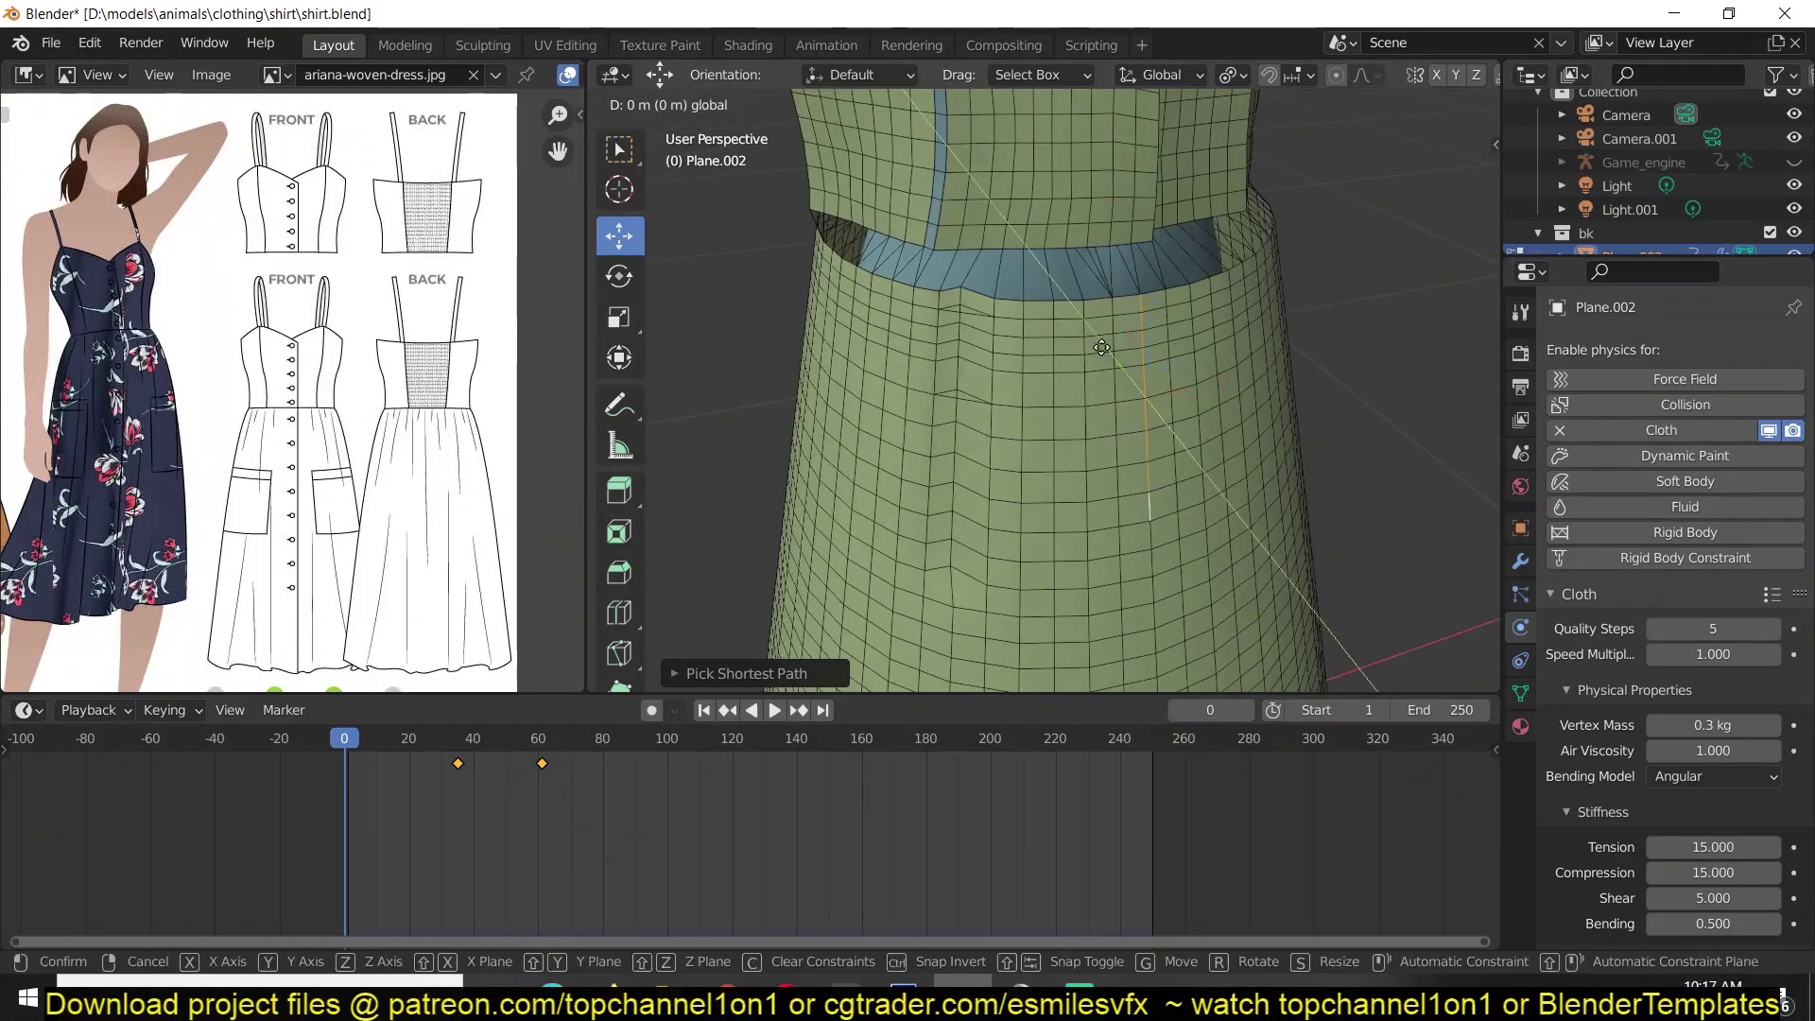
Play the simulation to check how the pleated skirt drapes, stop it, and save the file.
key(Tab)
key(space)
scroll(946, 444, down, 8)
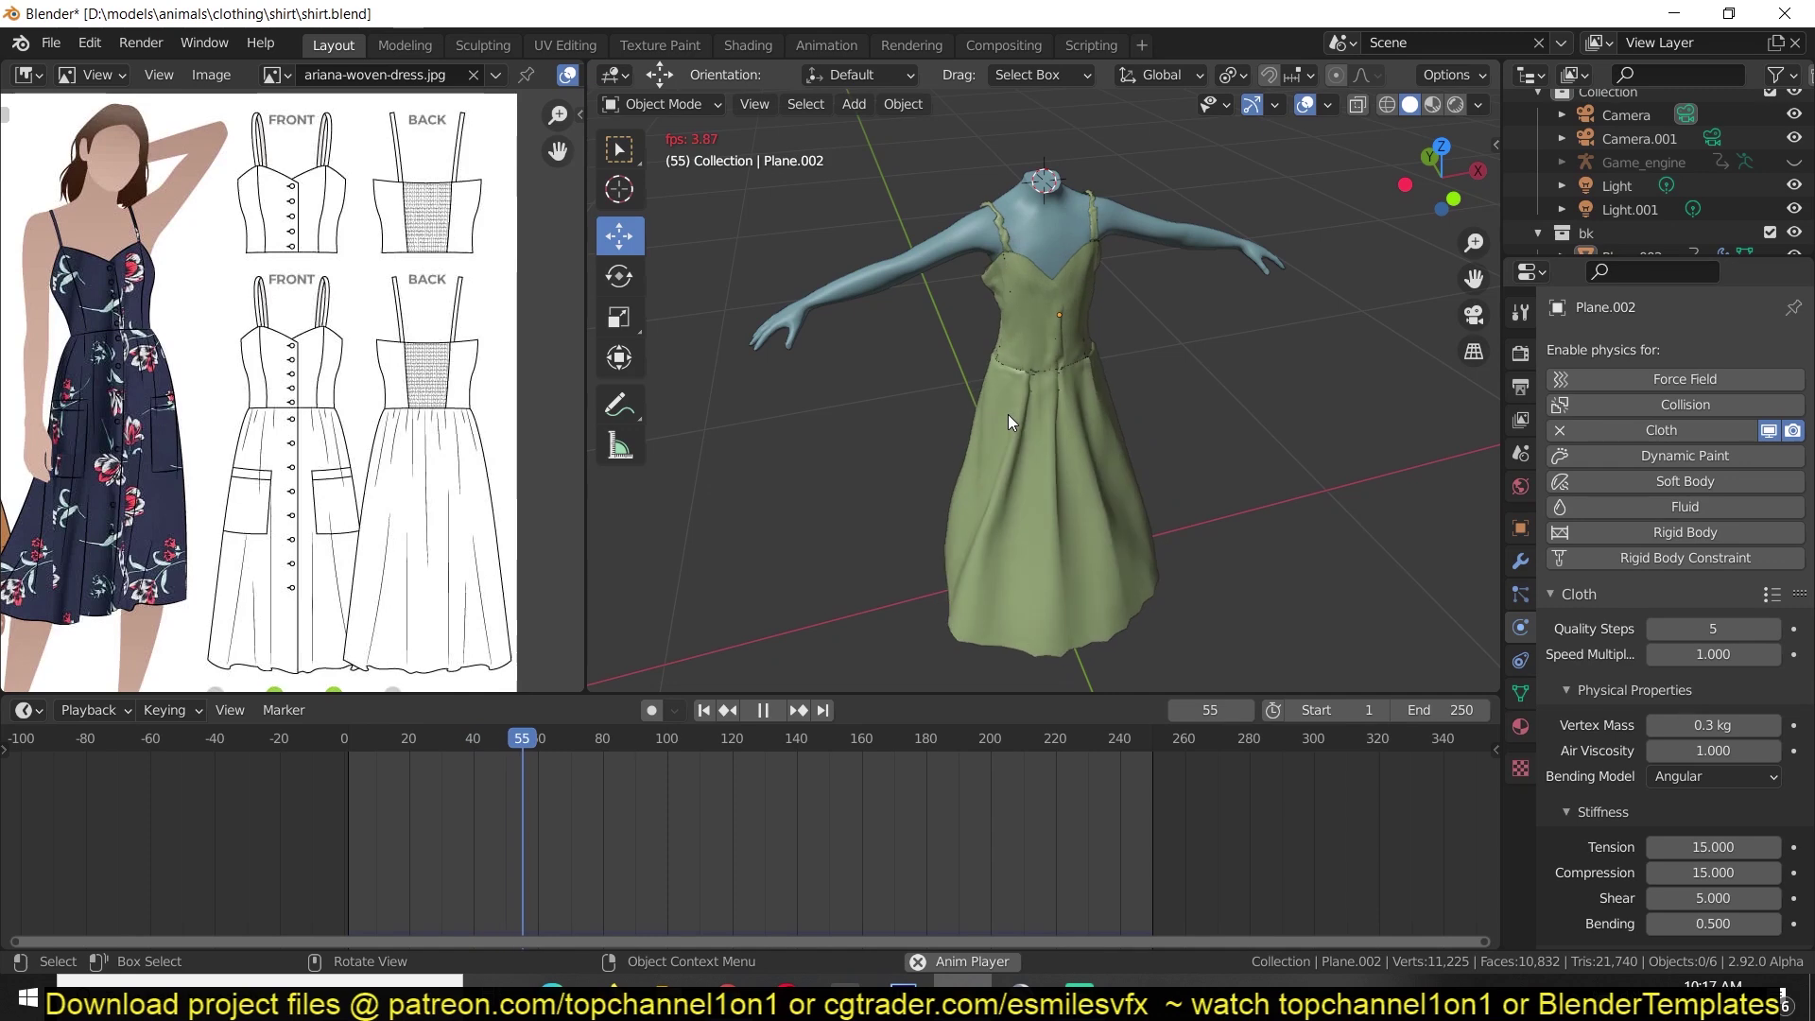
key(space)
middle_drag(1008, 415, 1155, 437)
key(ctrl+s)
Shift the body's Key 1 shape key keyframes 30 frames earlier and open the body mesh for editing.
click(1194, 354)
click(1521, 693)
click(661, 764)
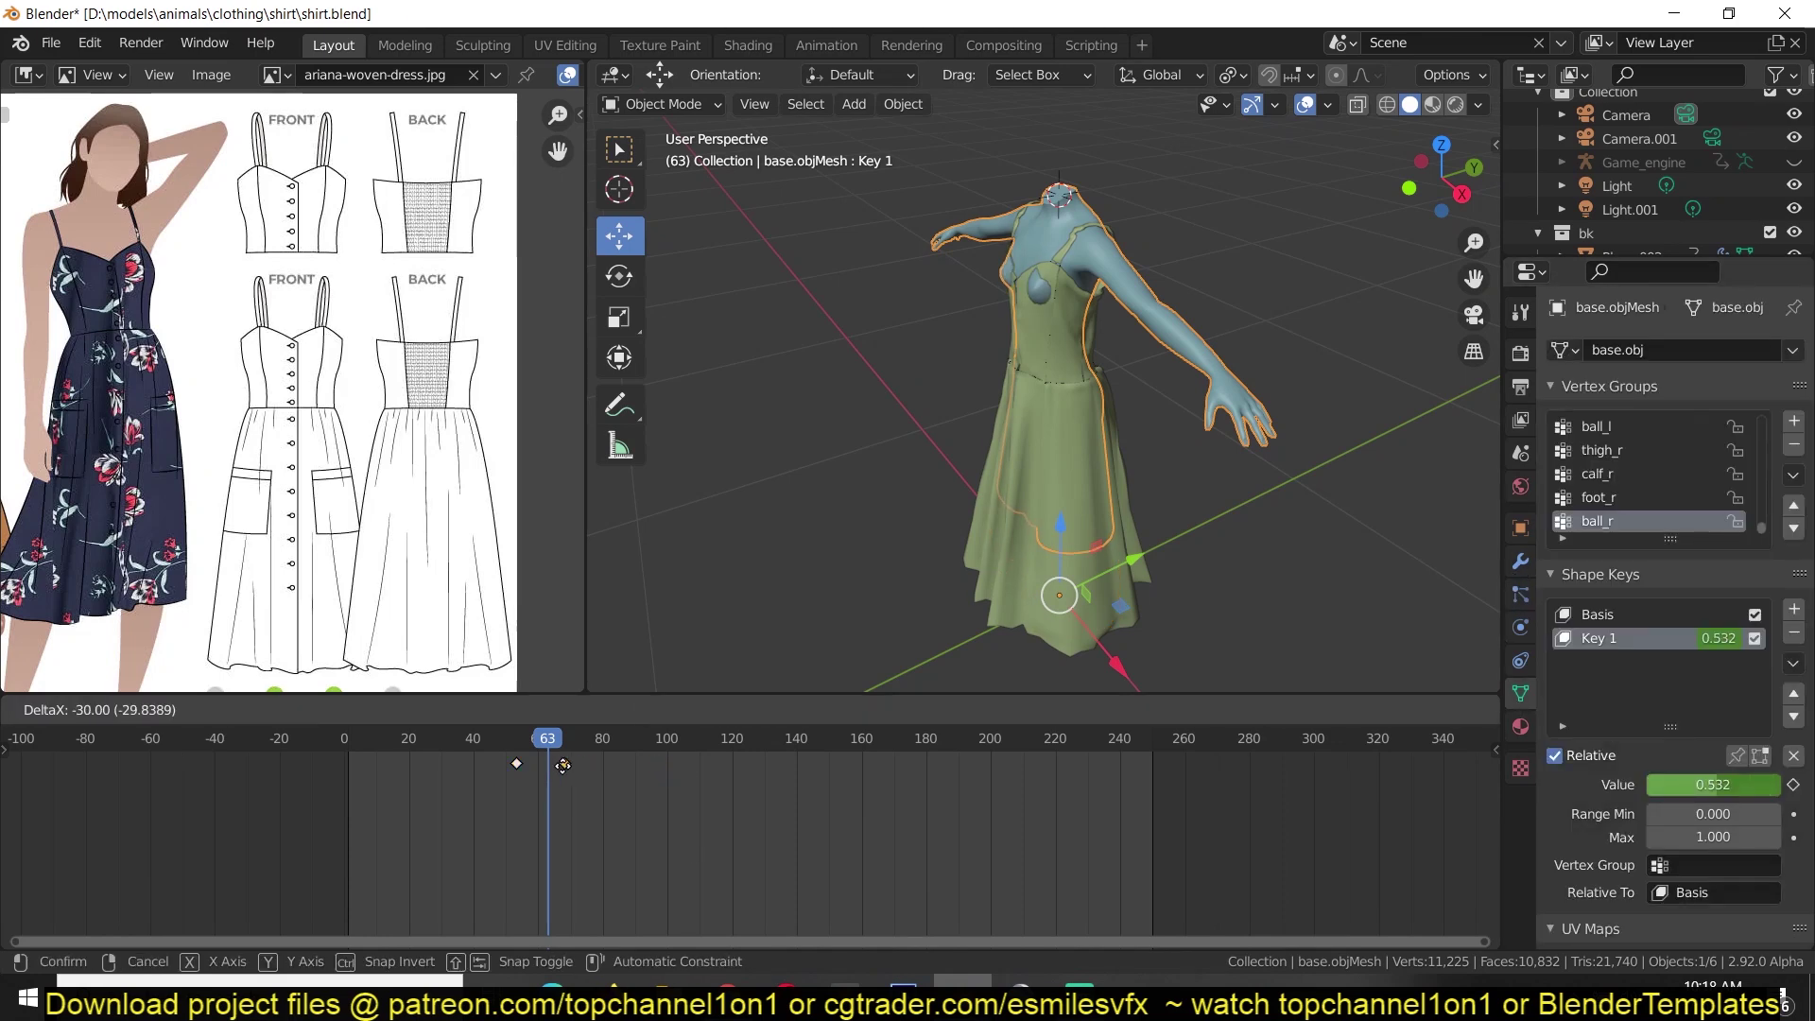
click(1755, 638)
key(Tab)
key(KP_1)
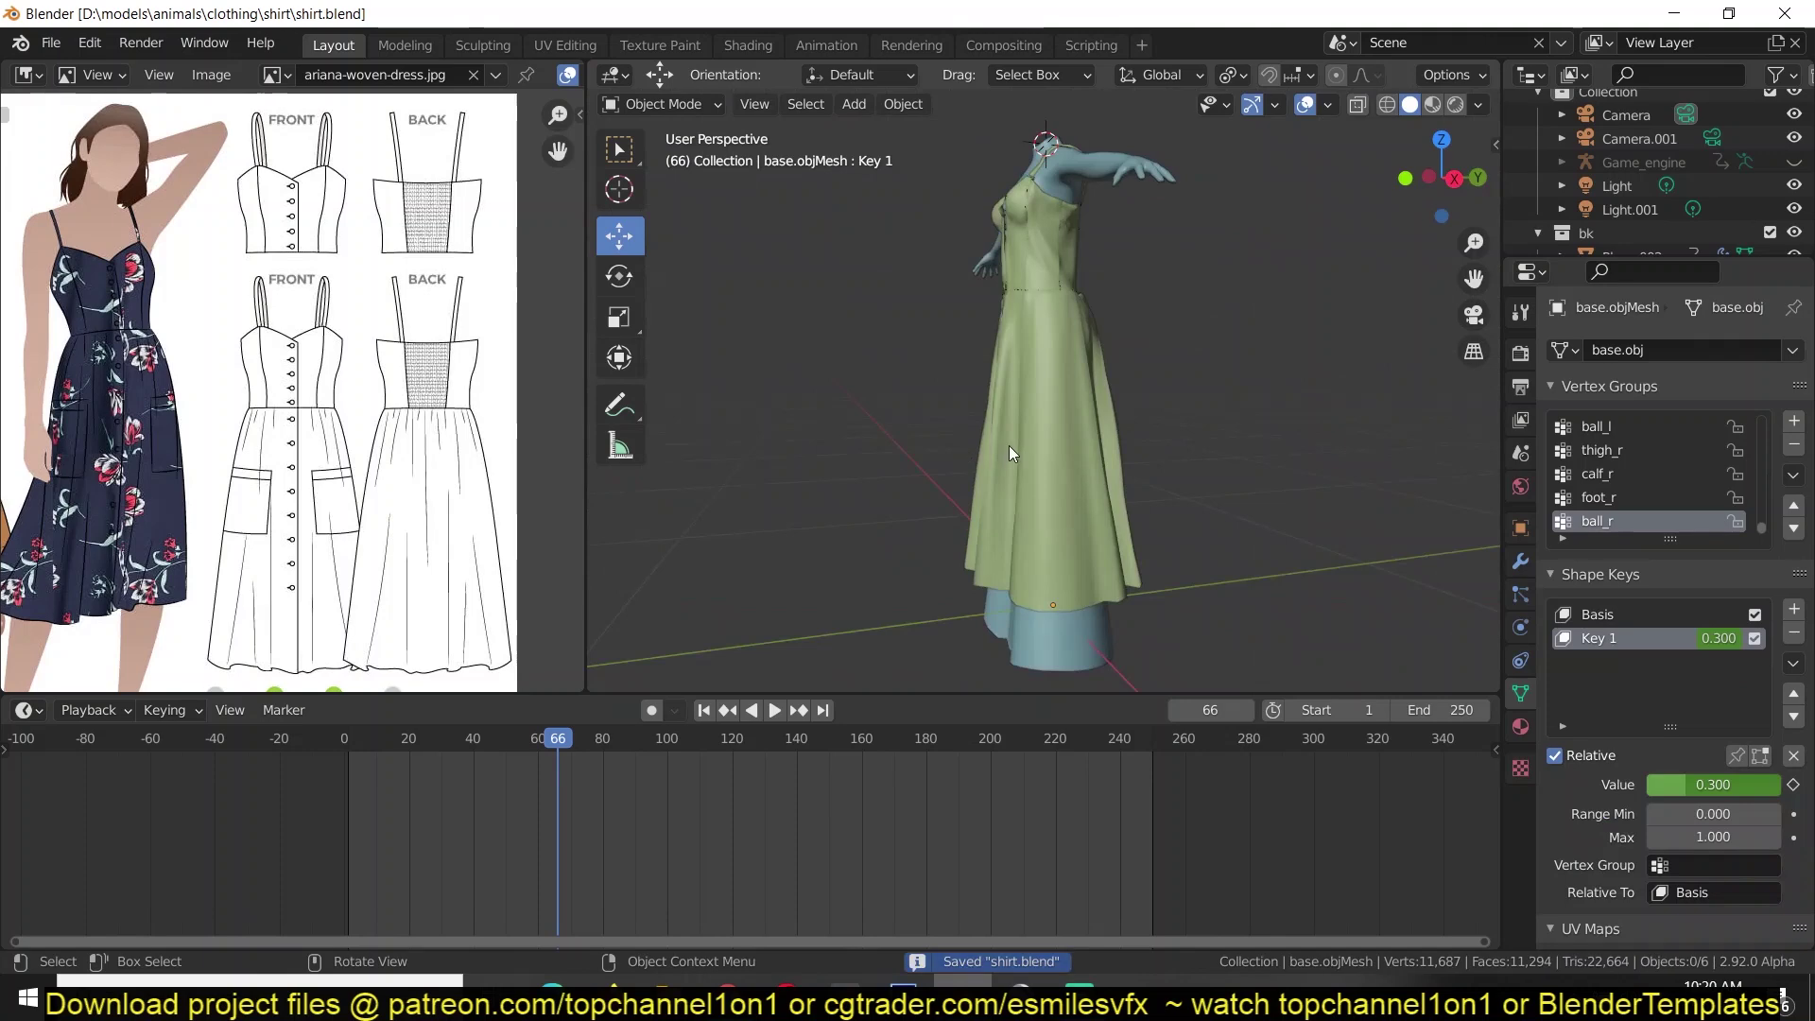
Replay the dress simulation and inspect how the skirt falls over the body from several angles.
click(1006, 447)
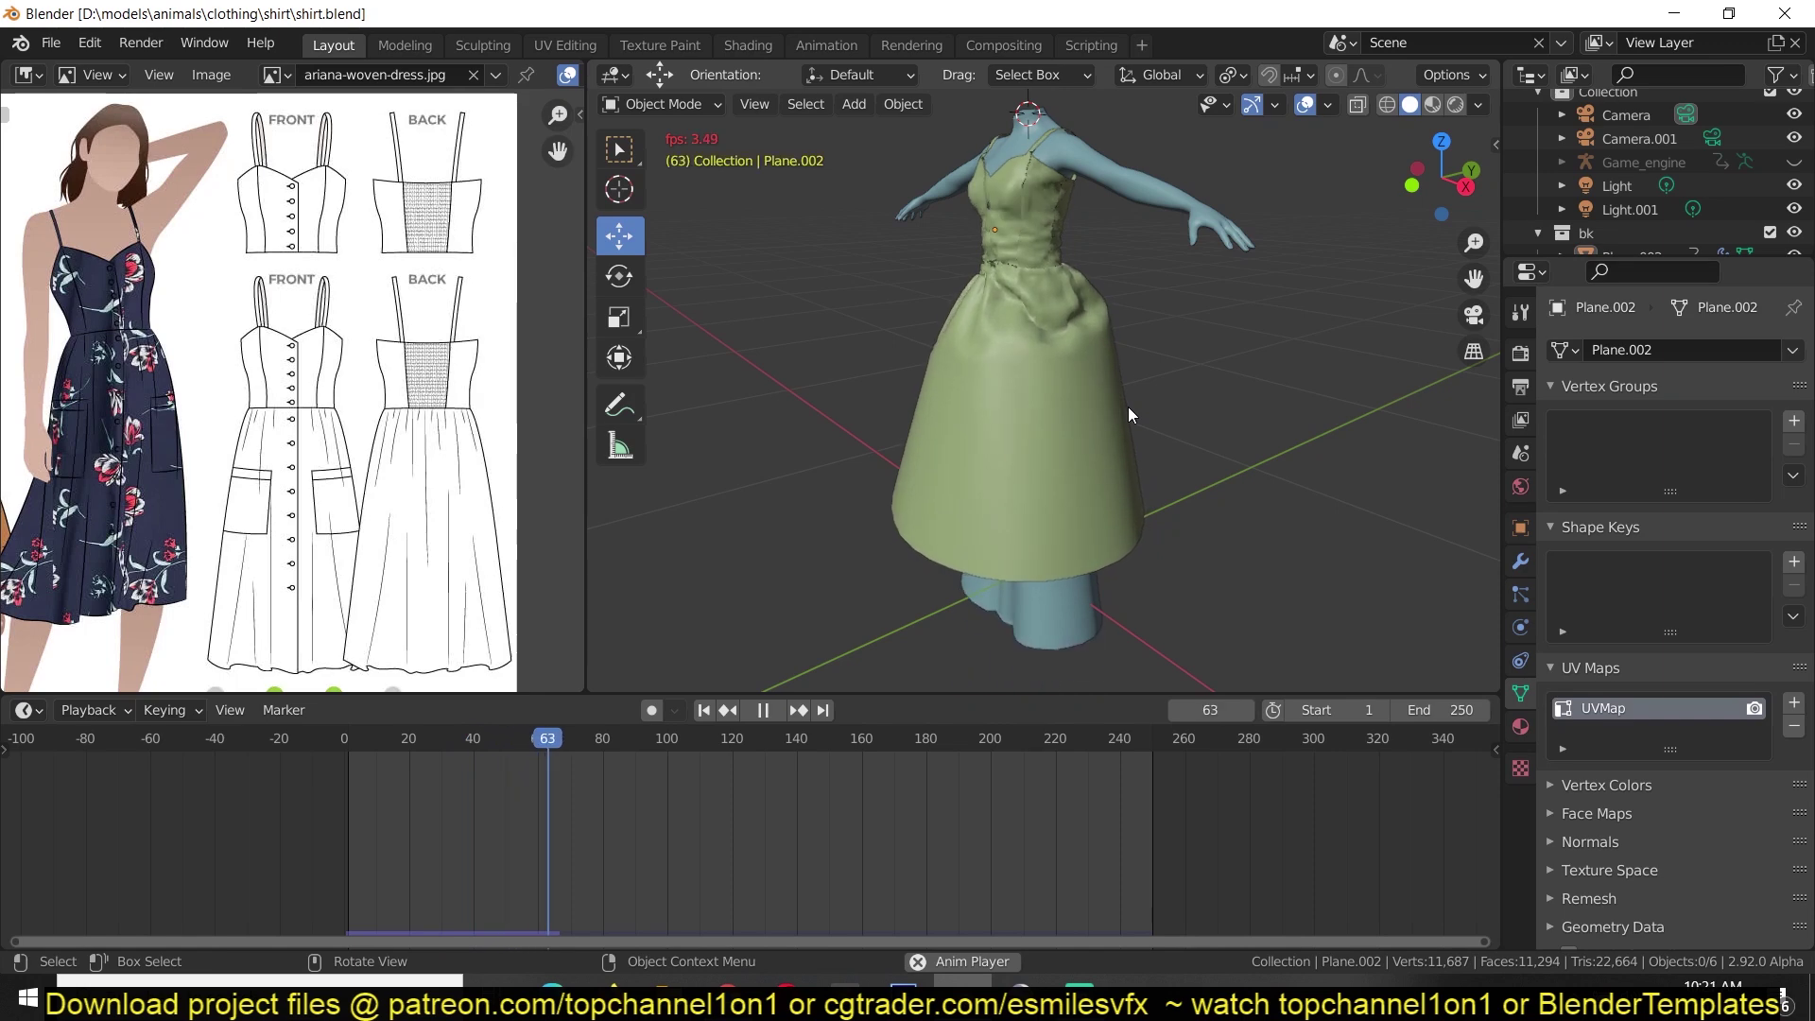
key(space)
middle_drag(1134, 410, 1174, 488)
key(space)
key(space)
middle_drag(1216, 425, 1031, 425)
Open the dress's cloth sewing settings, continue the simulation to check the fit, and save the file.
click(1078, 435)
click(1521, 562)
click(1520, 627)
scroll(1615, 804, down, 10)
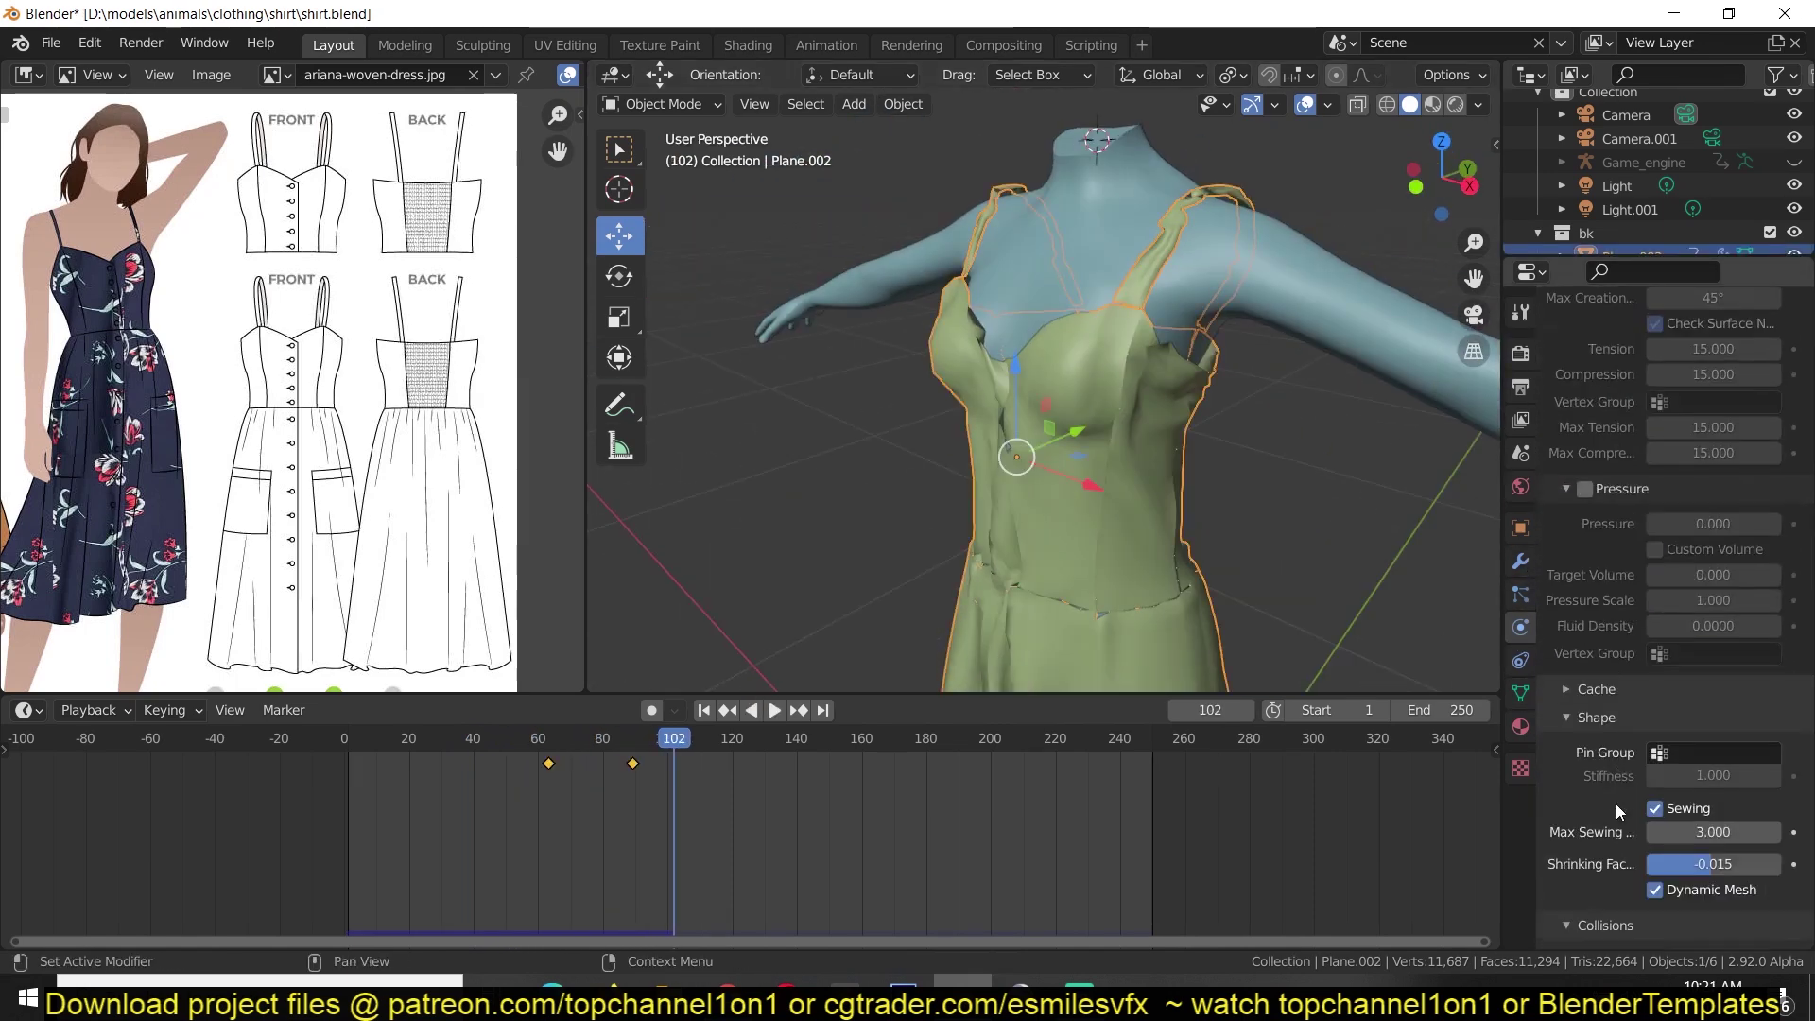
key(space)
middle_drag(1151, 537, 1069, 501)
click(1329, 399)
scroll(1329, 399, down, 4)
middle_drag(1329, 399, 849, 490)
scroll(1018, 468, up, 3)
scroll(1137, 533, up, 2)
scroll(1042, 525, down, 4)
key(ctrl+s)
Move the duplicated dress into Collection, exclude the bk collection from the view layer, and save the file.
key(m)
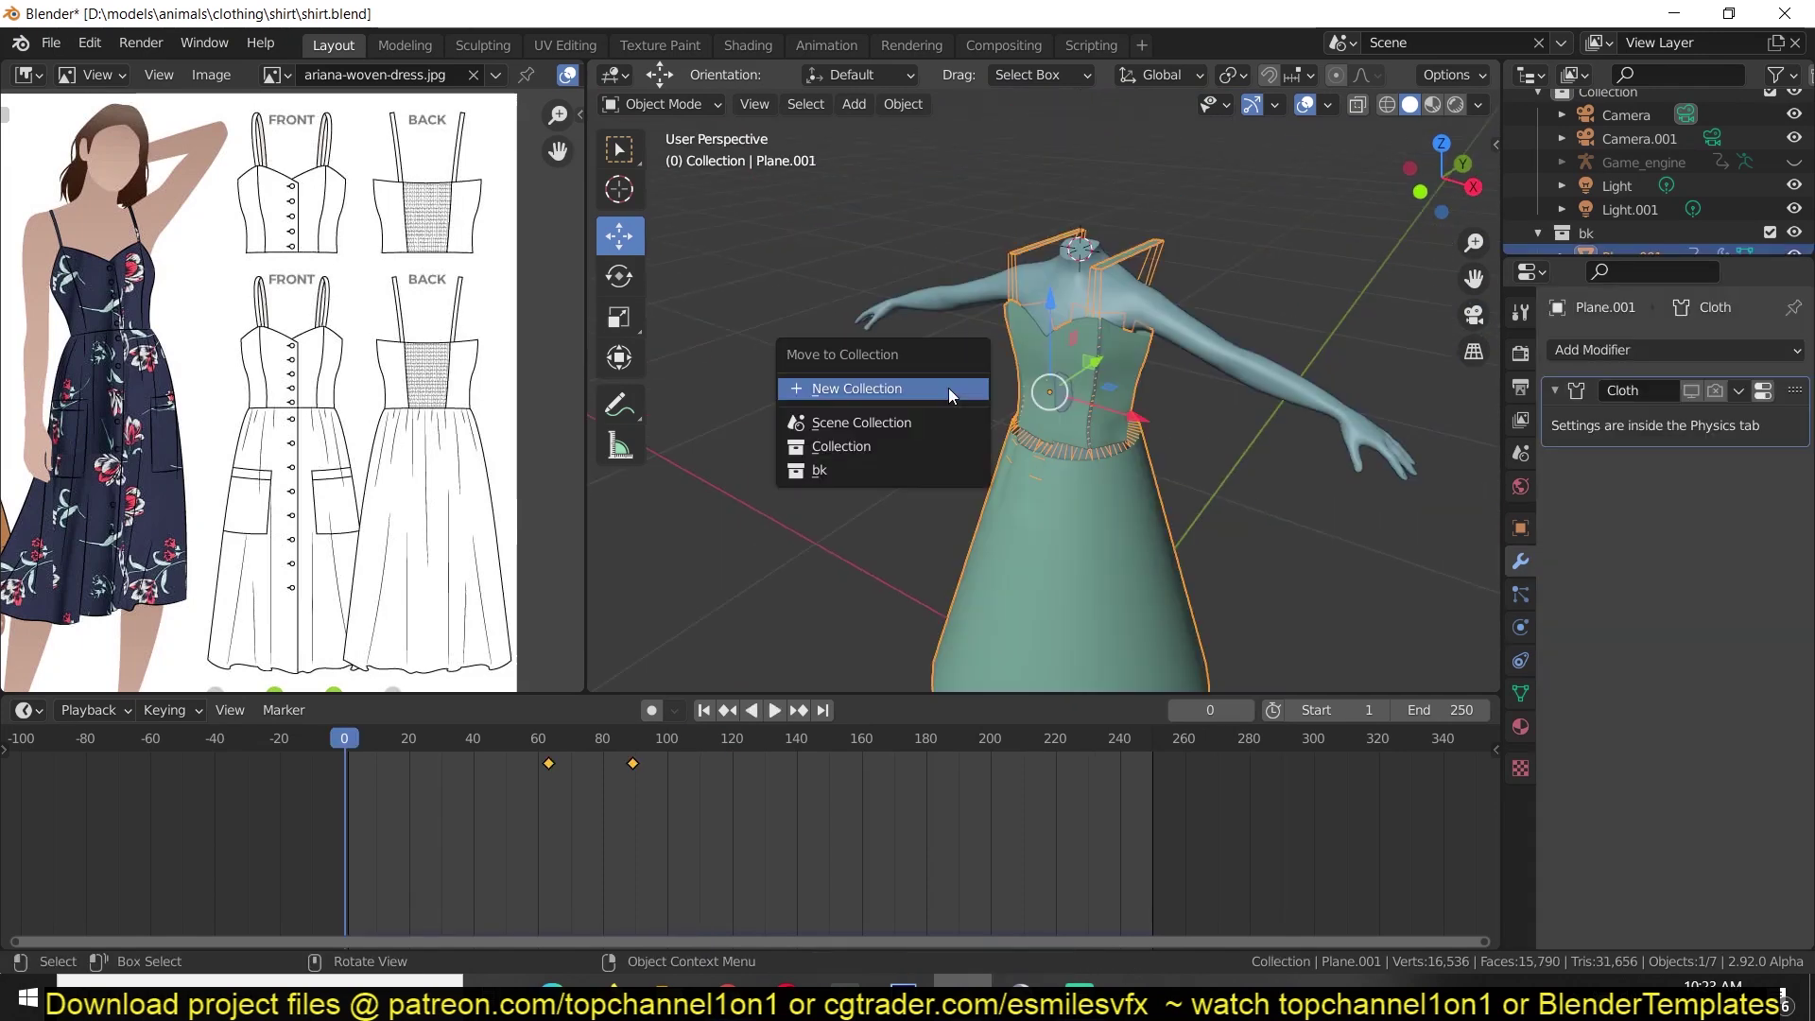
click(1771, 210)
click(1640, 210)
key(ctrl+s)
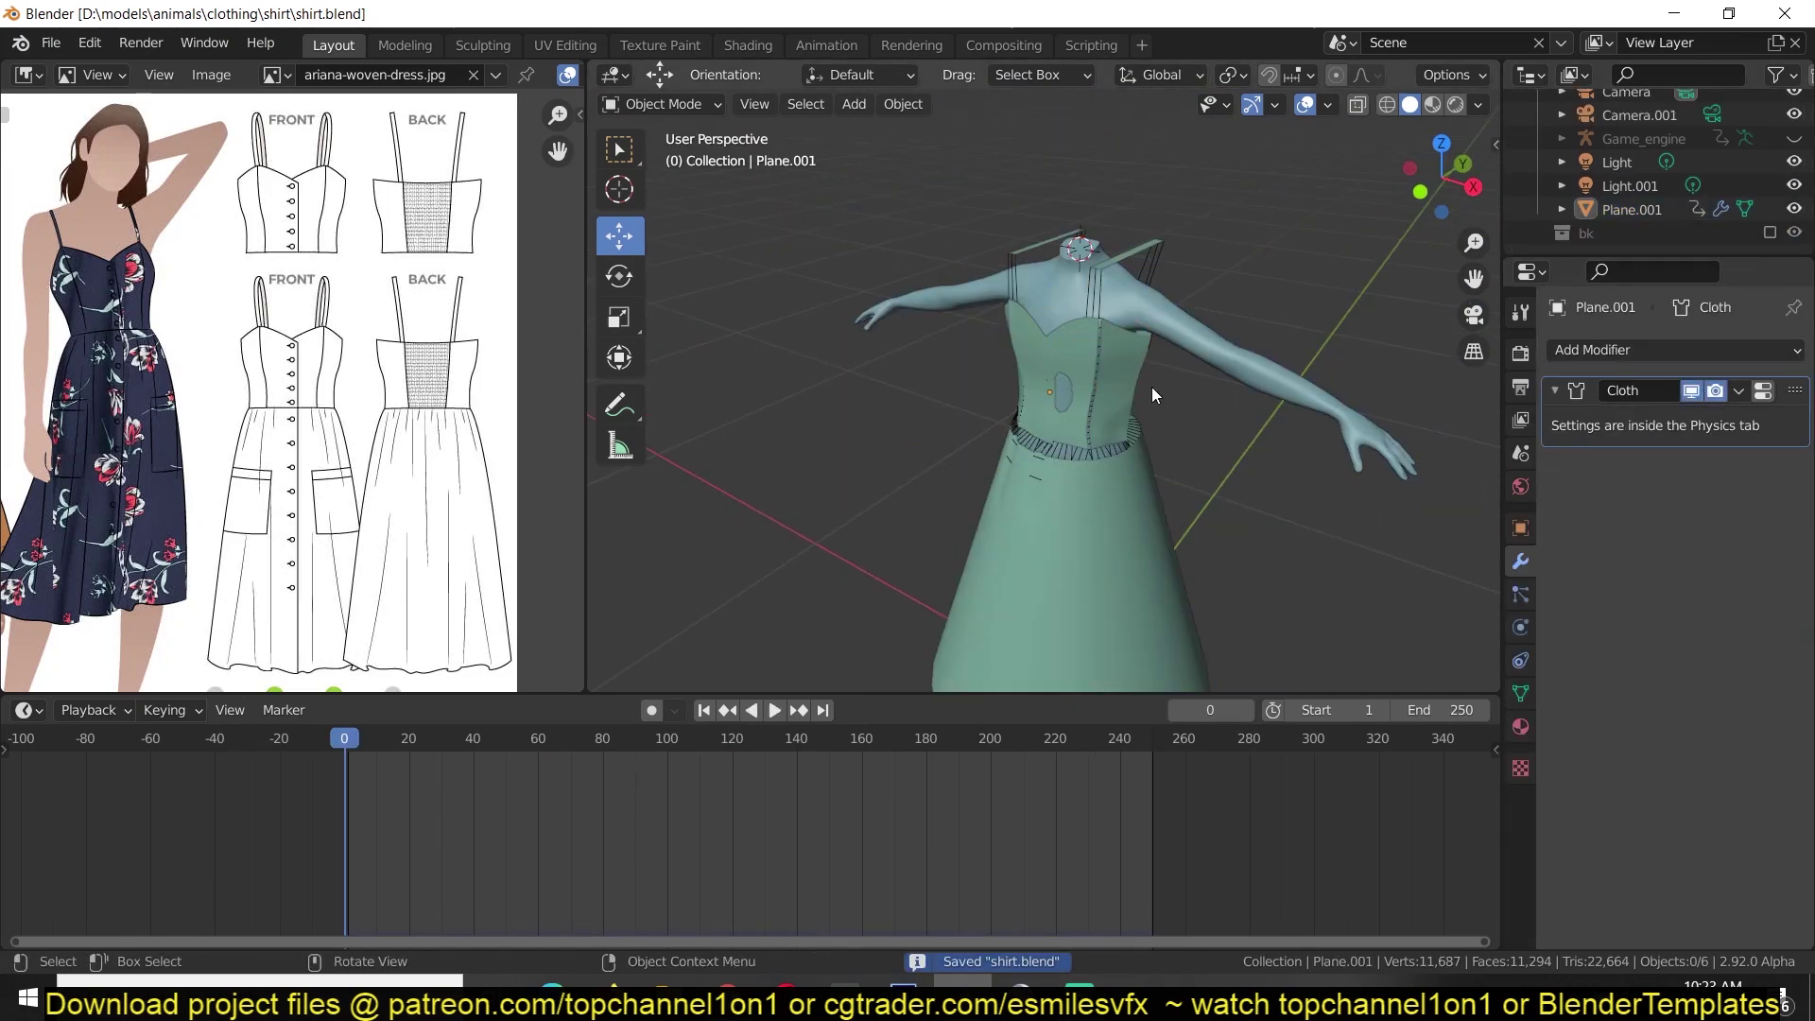
Review the duplicated dress's sewing and collision settings, save the file, and run the simulation to inspect the drape.
click(1122, 376)
click(1521, 627)
scroll(1636, 780, down, 3)
scroll(1645, 775, down, 10)
key(ctrl+s)
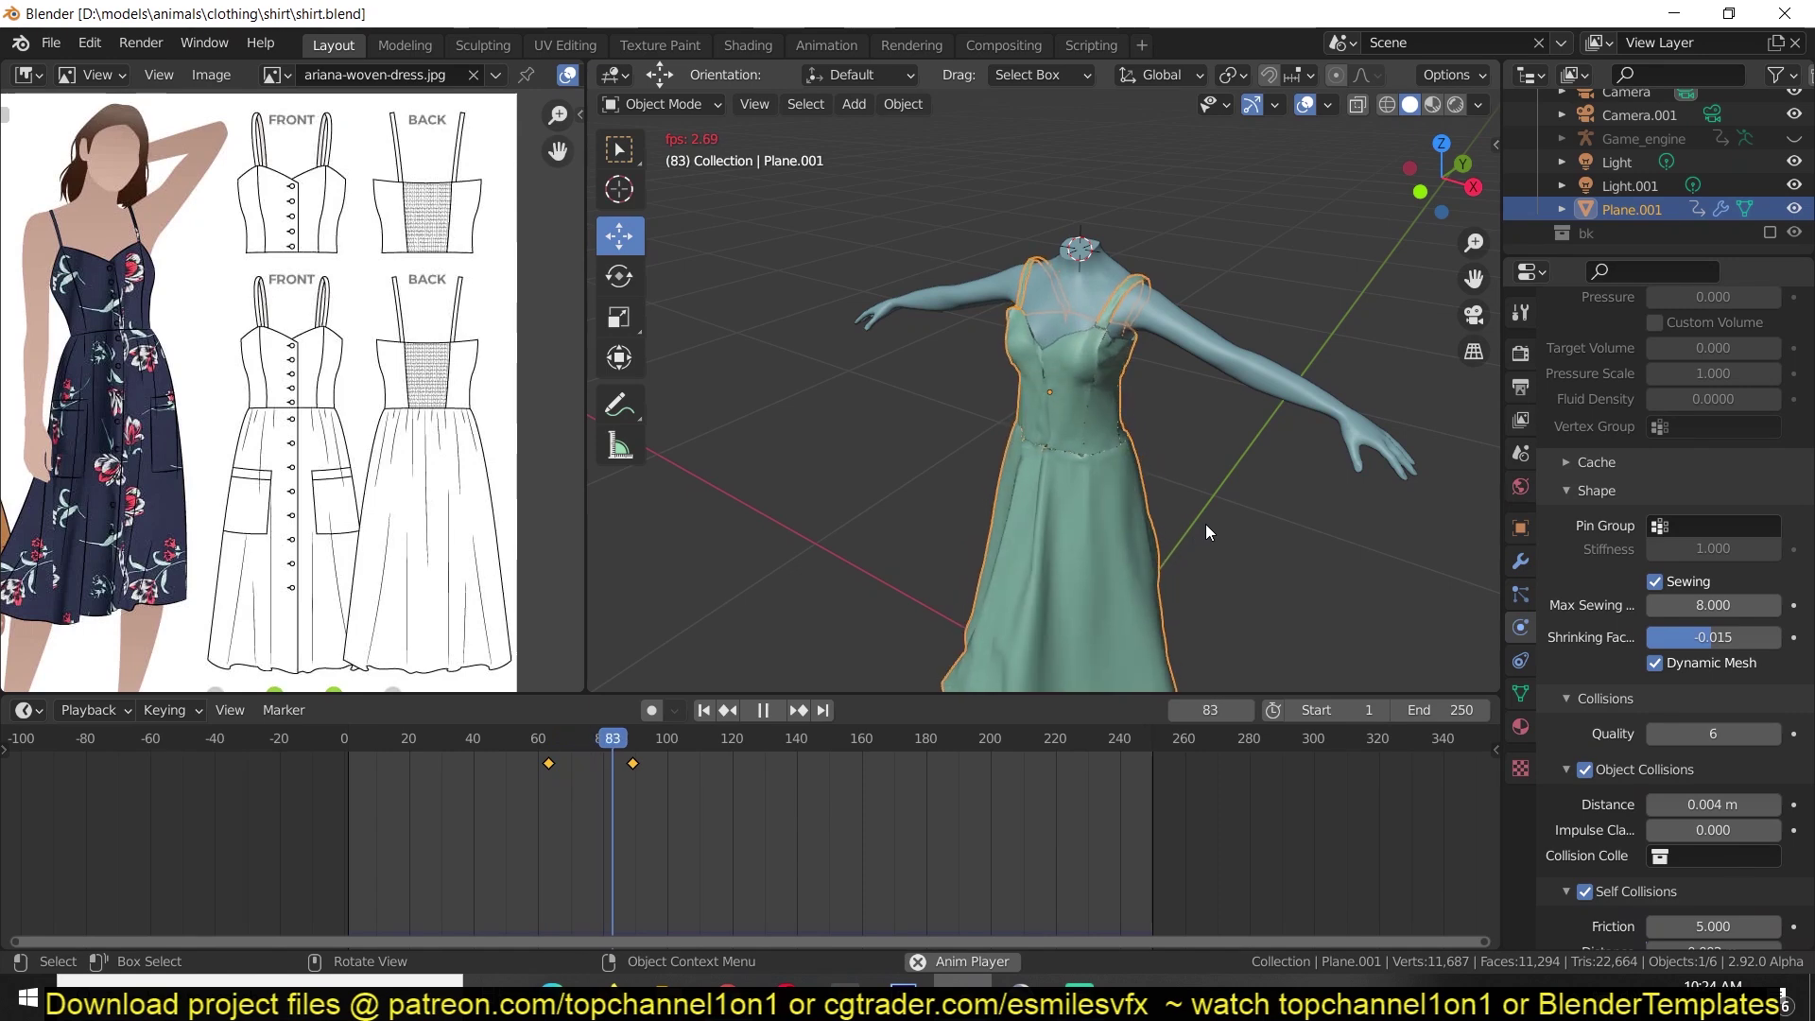
key(space)
middle_drag(1209, 410, 1068, 416)
Examine the settled dress mesh around the waist seam and back, then return to Object Mode.
key(alt+a)
scroll(750, 409, down, 3)
click(1120, 445)
right_click(1231, 497)
middle_drag(1231, 497, 1057, 401)
key(alt+a)
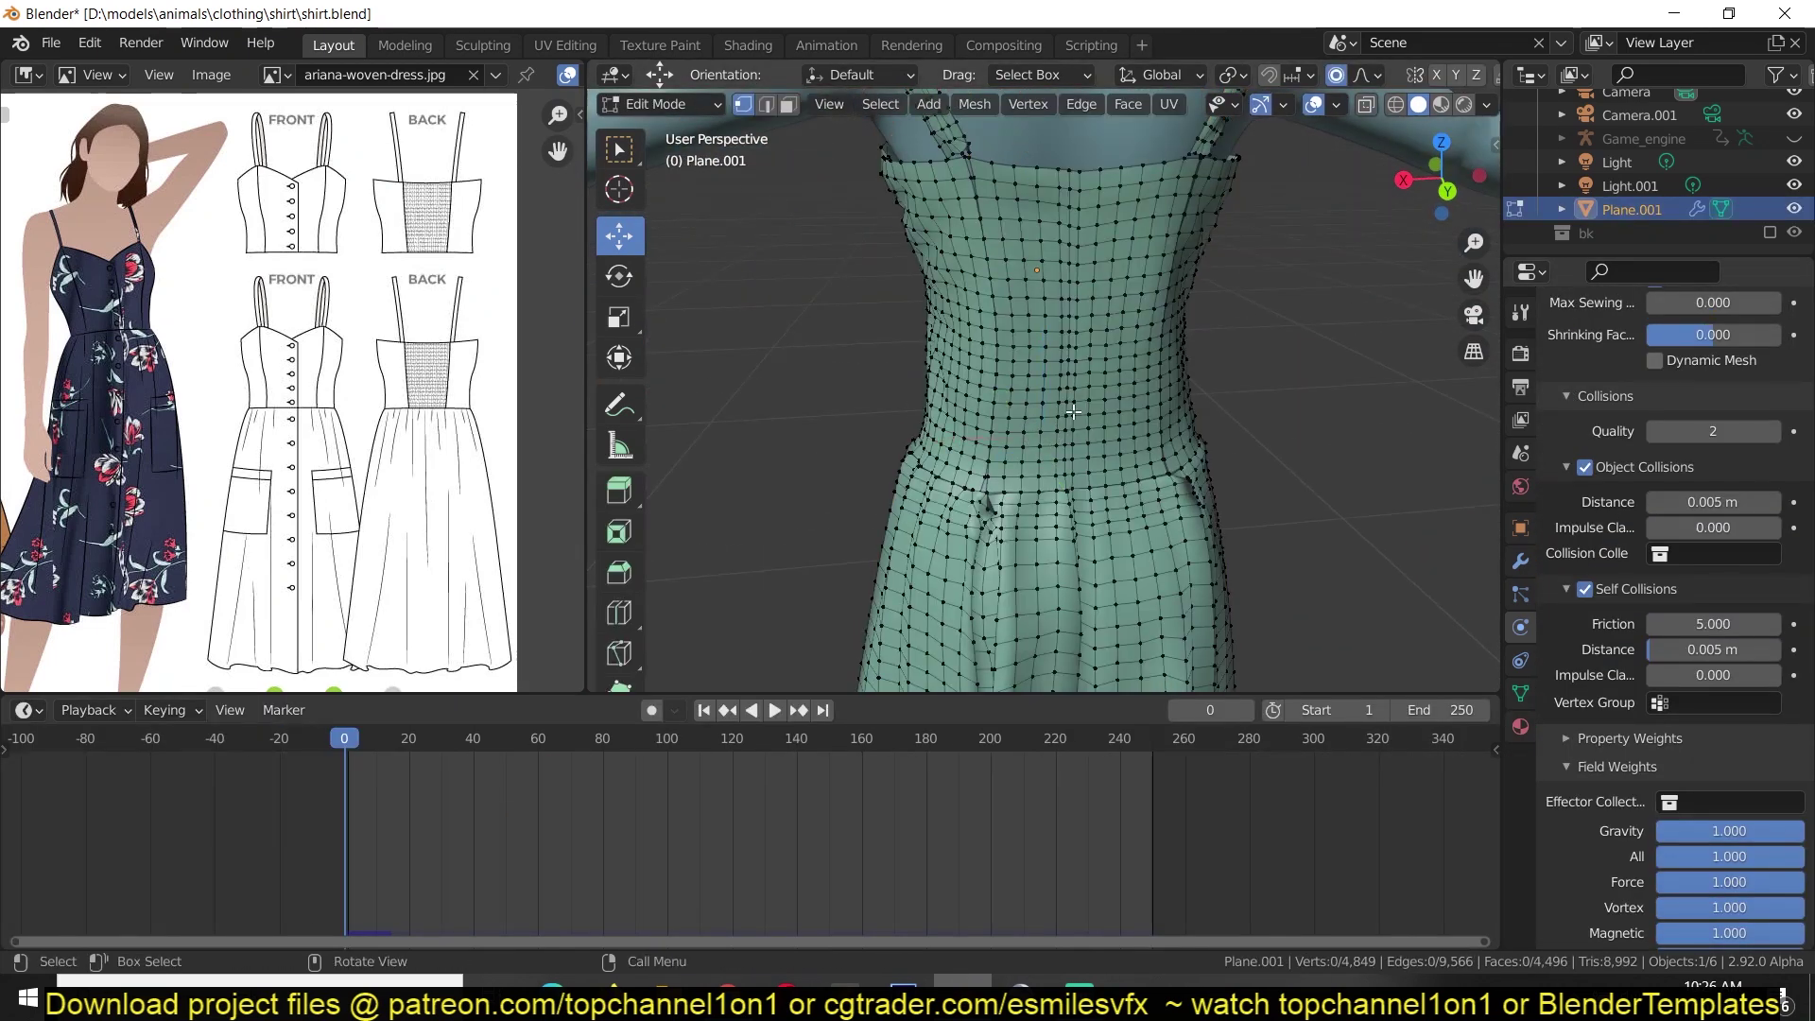
key(Tab)
key(alt+a)
mouse_move(1074, 412)
middle_down()
mouse_move(904, 338)
mouse_move(1050, 407)
middle_up()
scroll(904, 338, down, 3)
Remove the cloth physics from the dress.
click(1059, 453)
click(1520, 562)
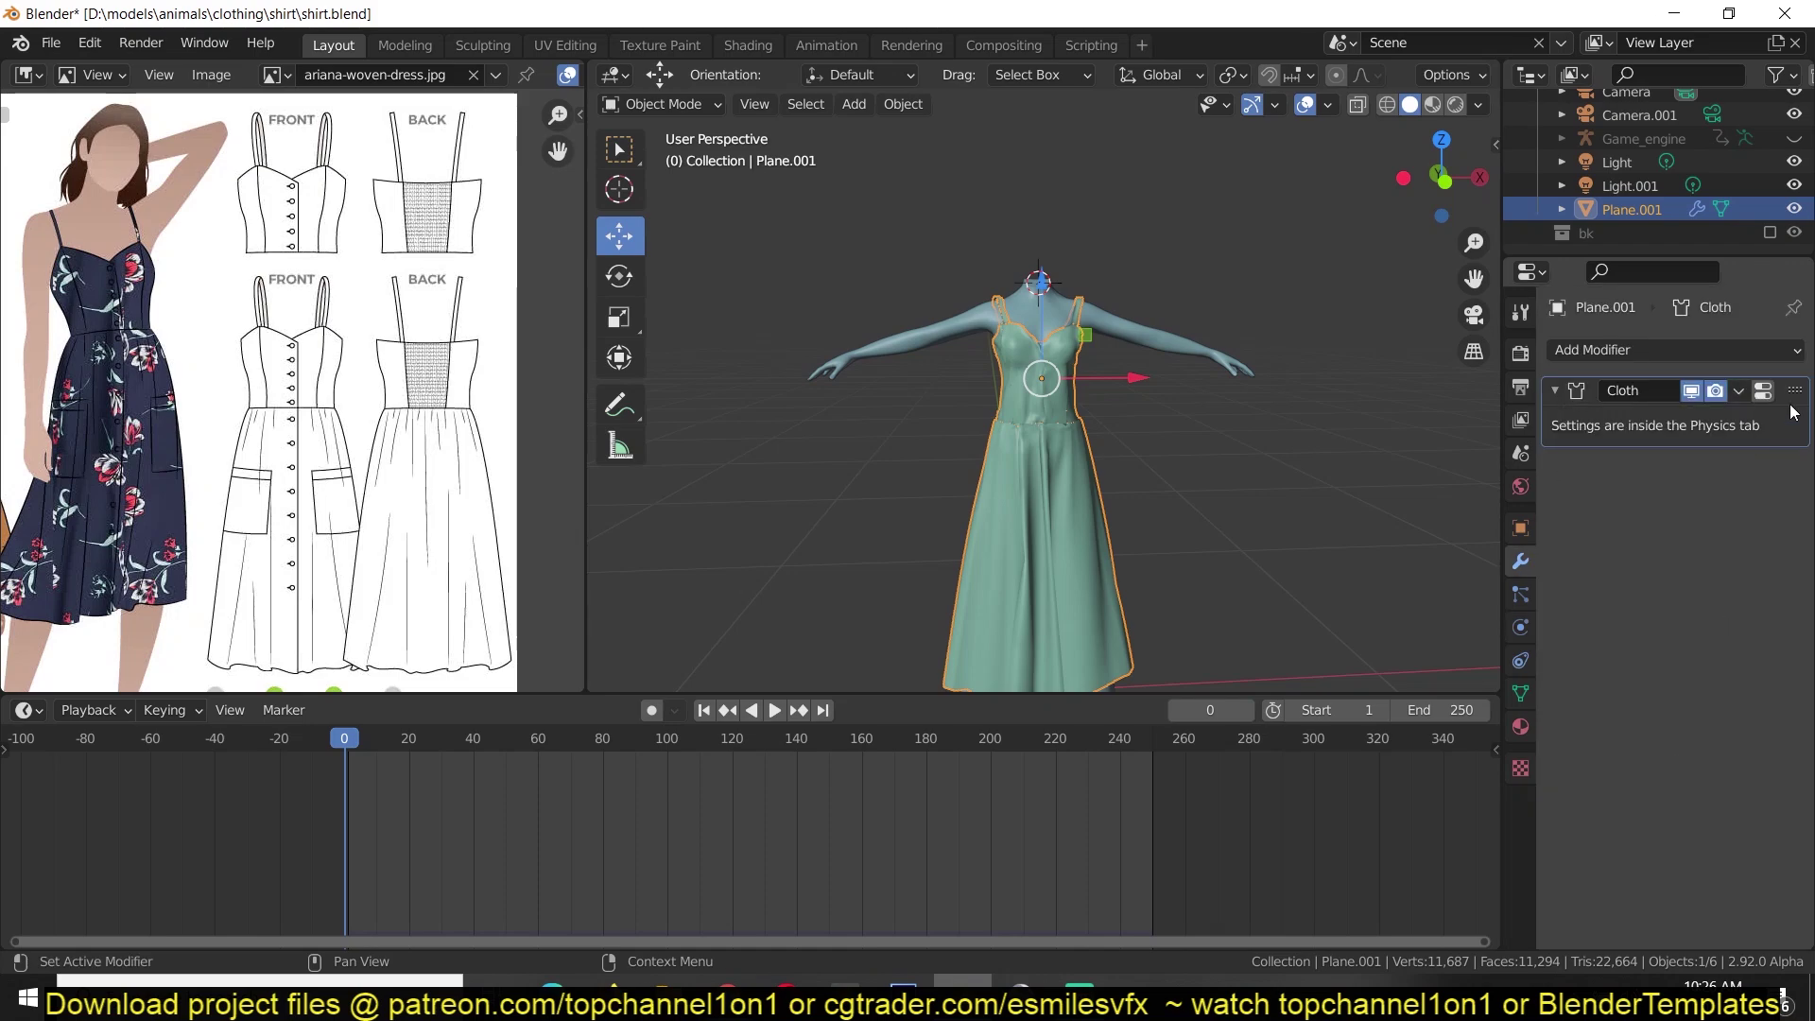
click(1764, 390)
click(1687, 430)
middle_drag(1276, 373, 1223, 409)
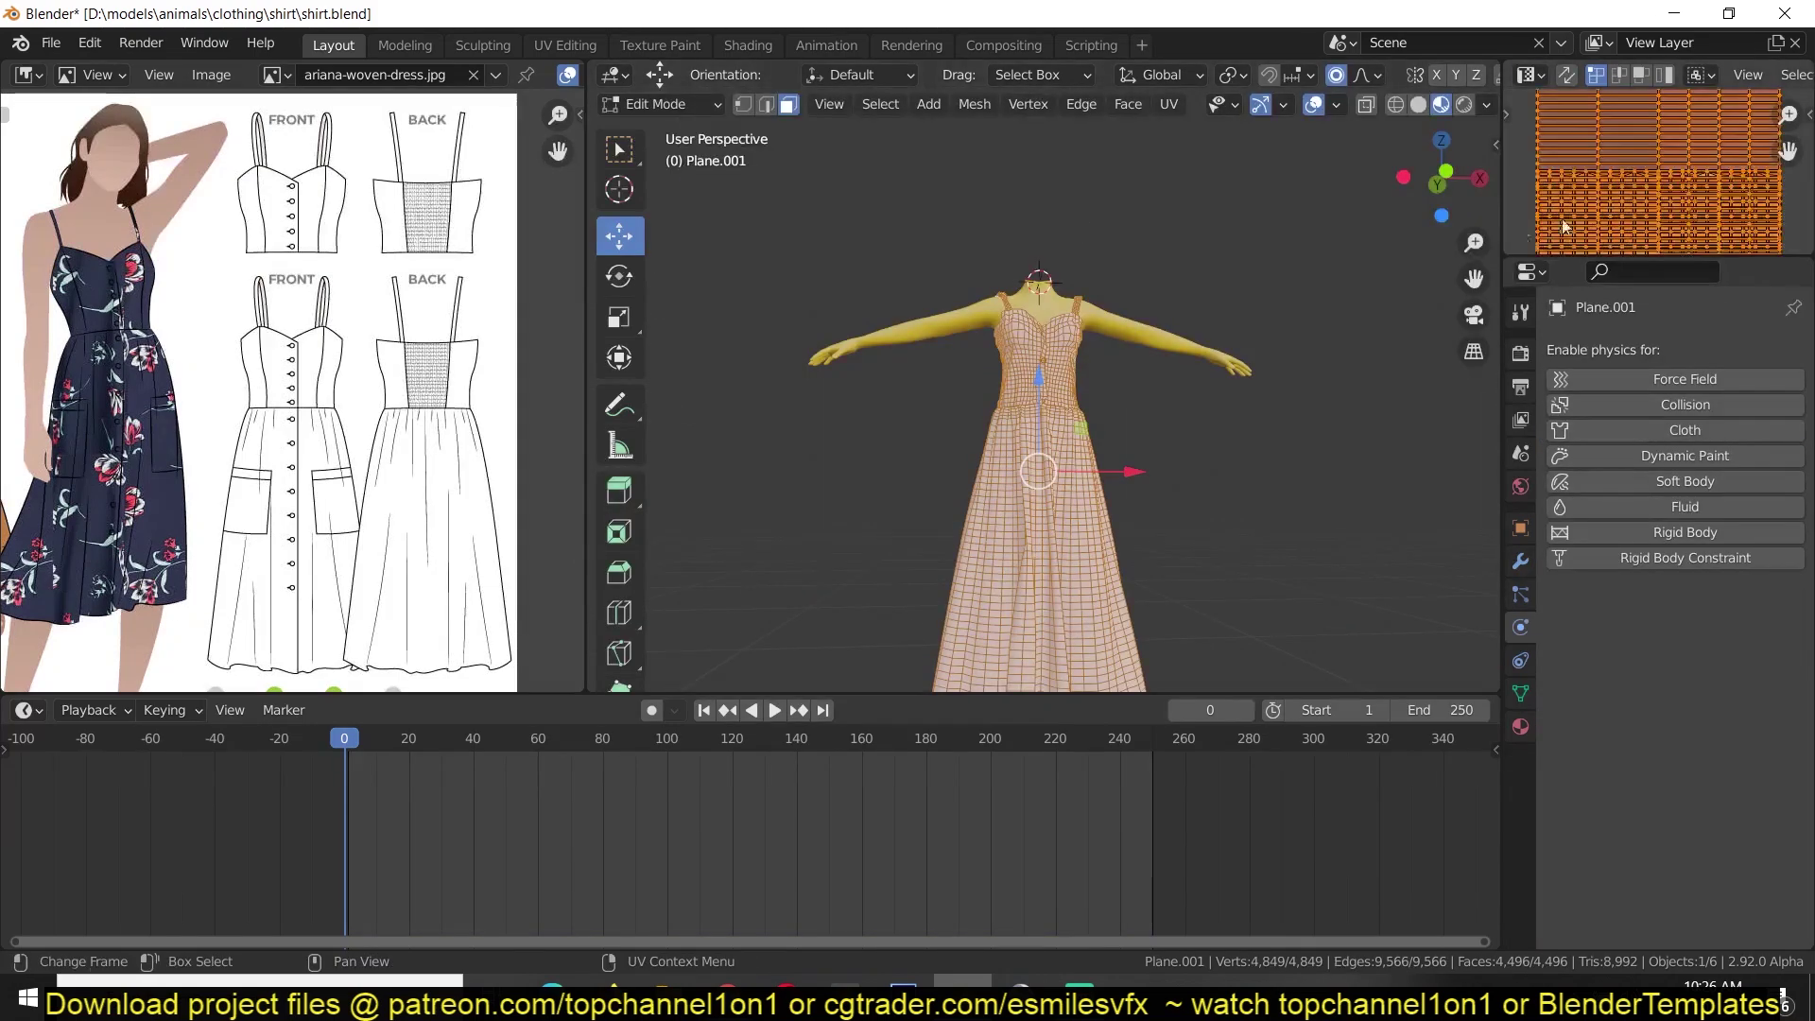
Switch the dress mesh to edge selection and maximize the UV editor.
key(2)
scroll(1248, 344, up, 3)
key(ctrl+space)
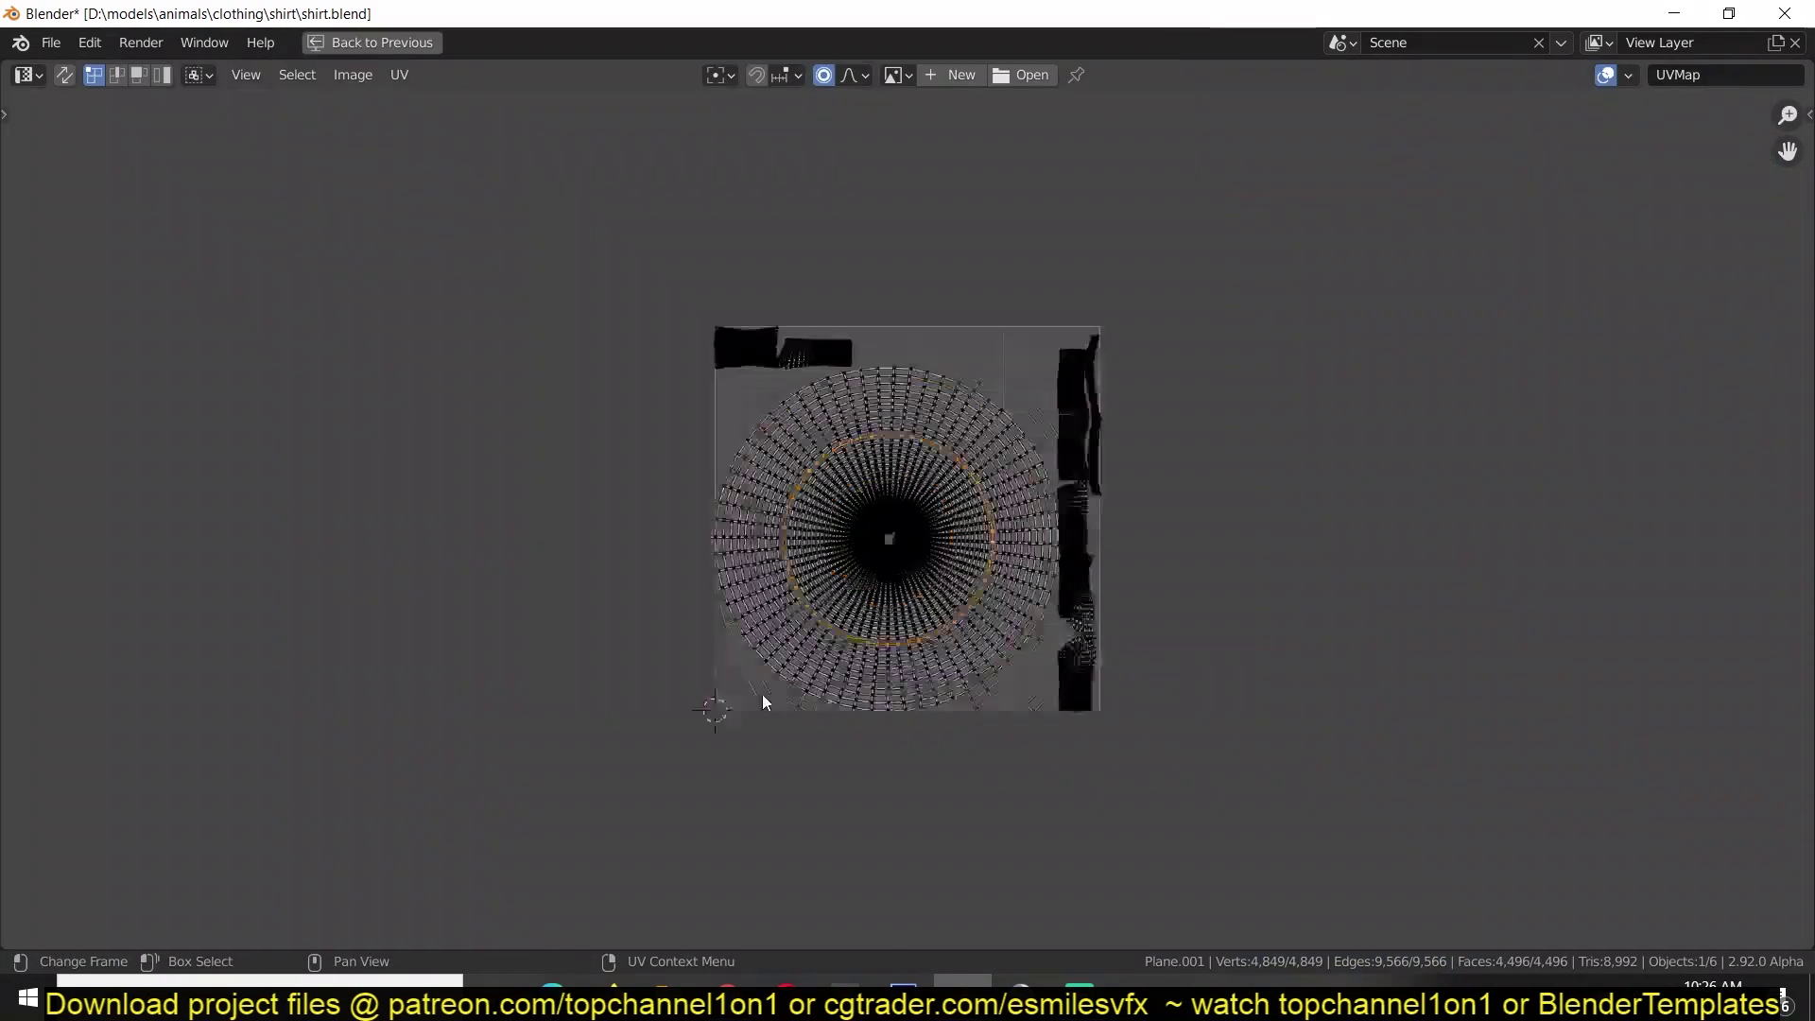
Mark an edge loop on the skirt as a seam in the UV layout and unwrap the whole dress.
scroll(973, 337, up, 8)
alt+click(978, 340)
key(ctrl+e)
key(a)
key(u)
Mark further lengthwise edge loops on the skirt as seams and unwrap the dress again.
scroll(770, 568, up, 3)
alt+click(771, 499)
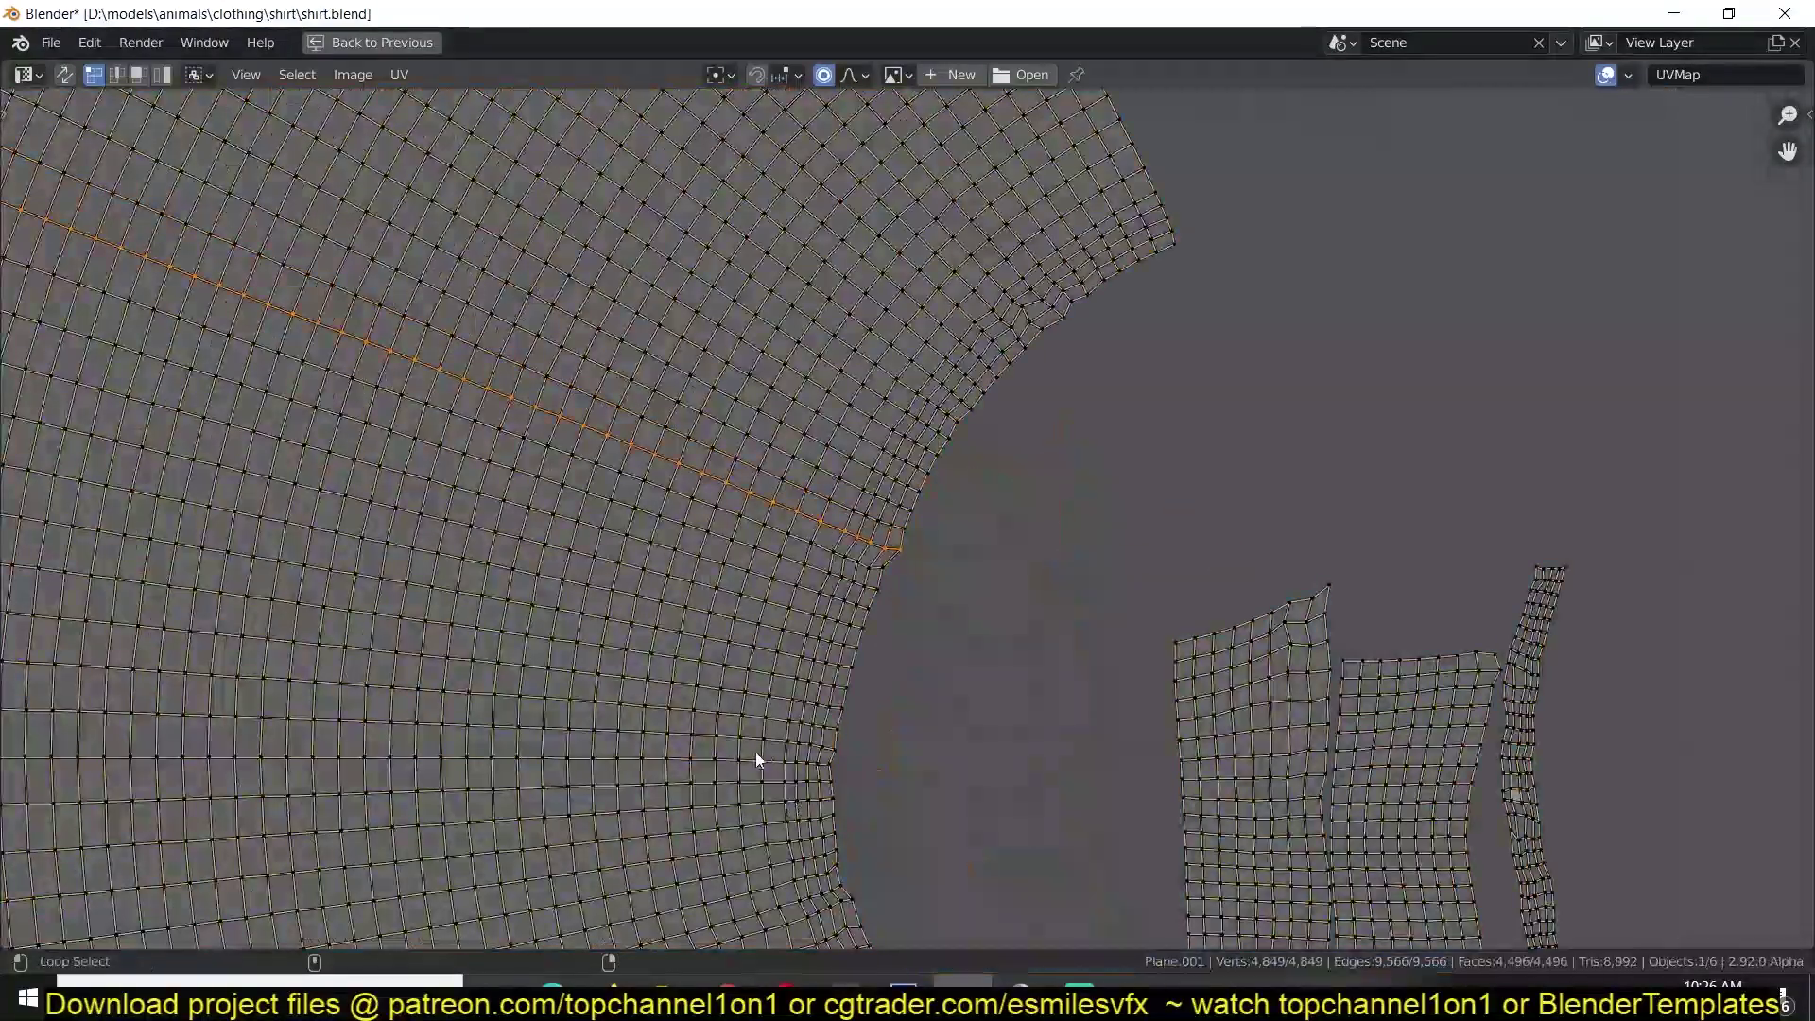
middle_drag(764, 745, 792, 380)
alt+shift+click(792, 380)
key(ctrl+e)
key(a)
key(u)
click(1101, 465)
scroll(1135, 575, down, 7)
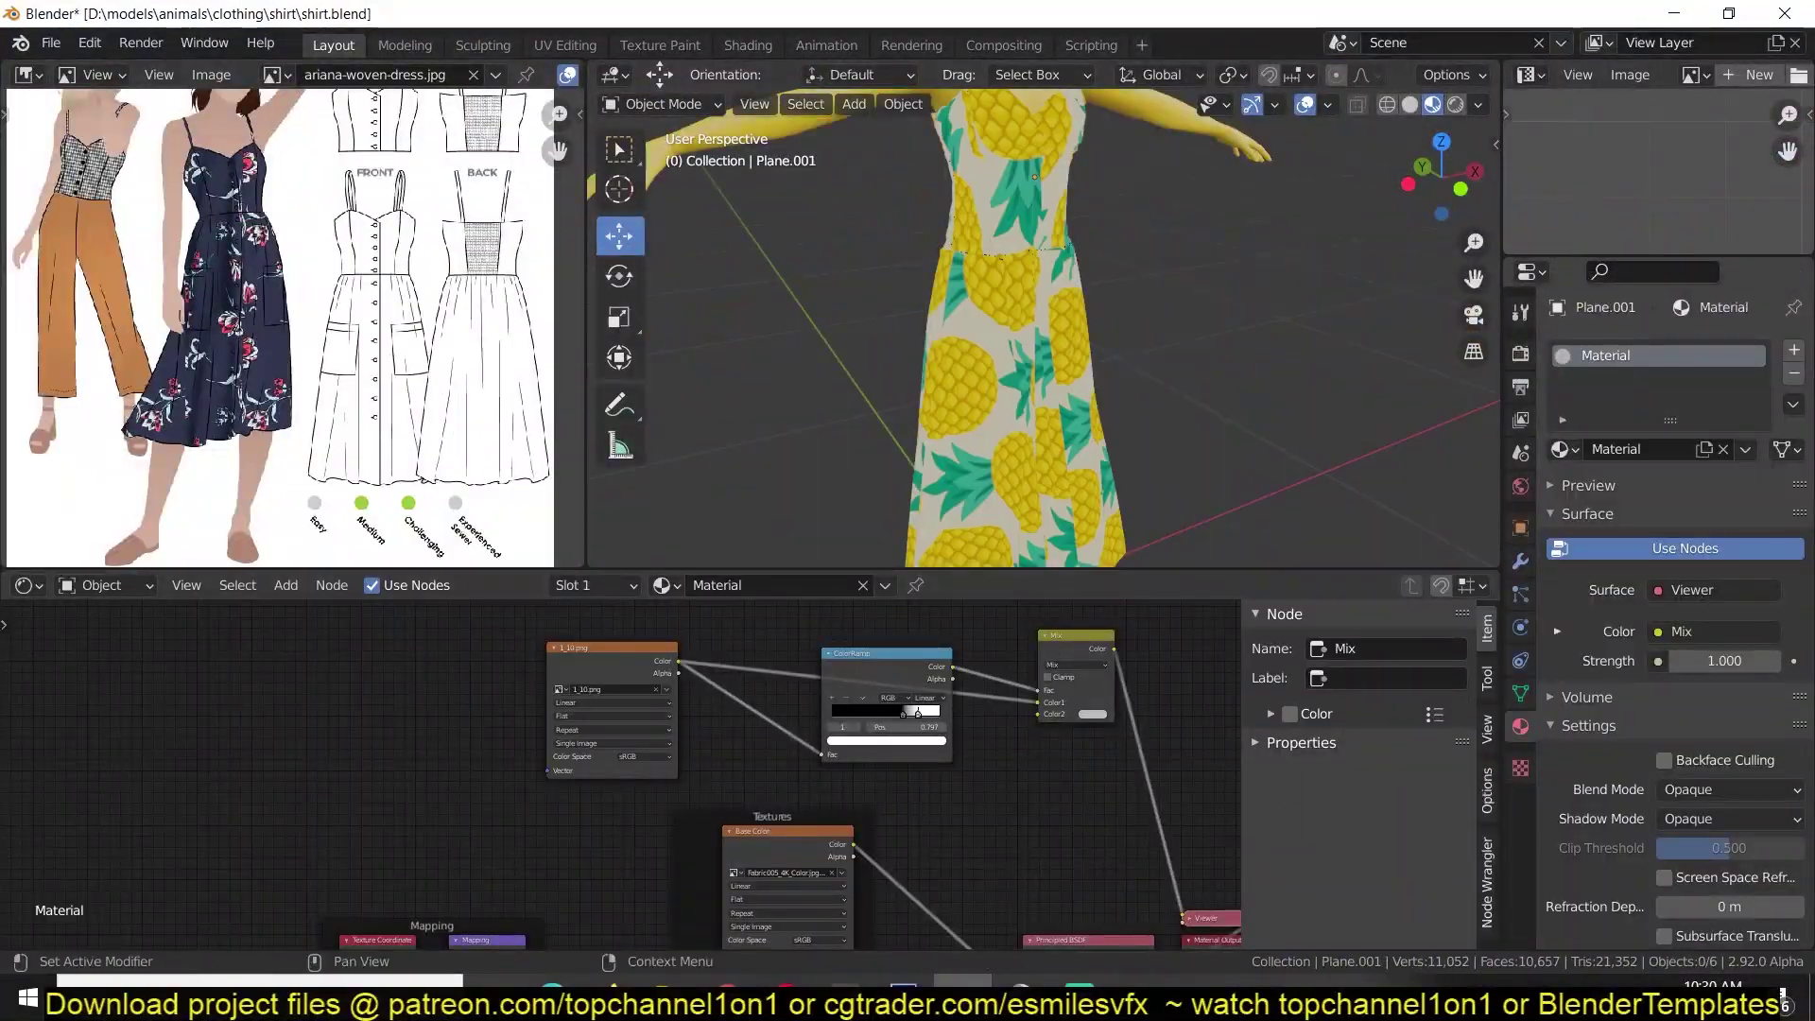
Add texture mapping to the 1_10.png image on the dress and set its scale to about 10.2 on all axes.
scroll(1105, 737, up, 3)
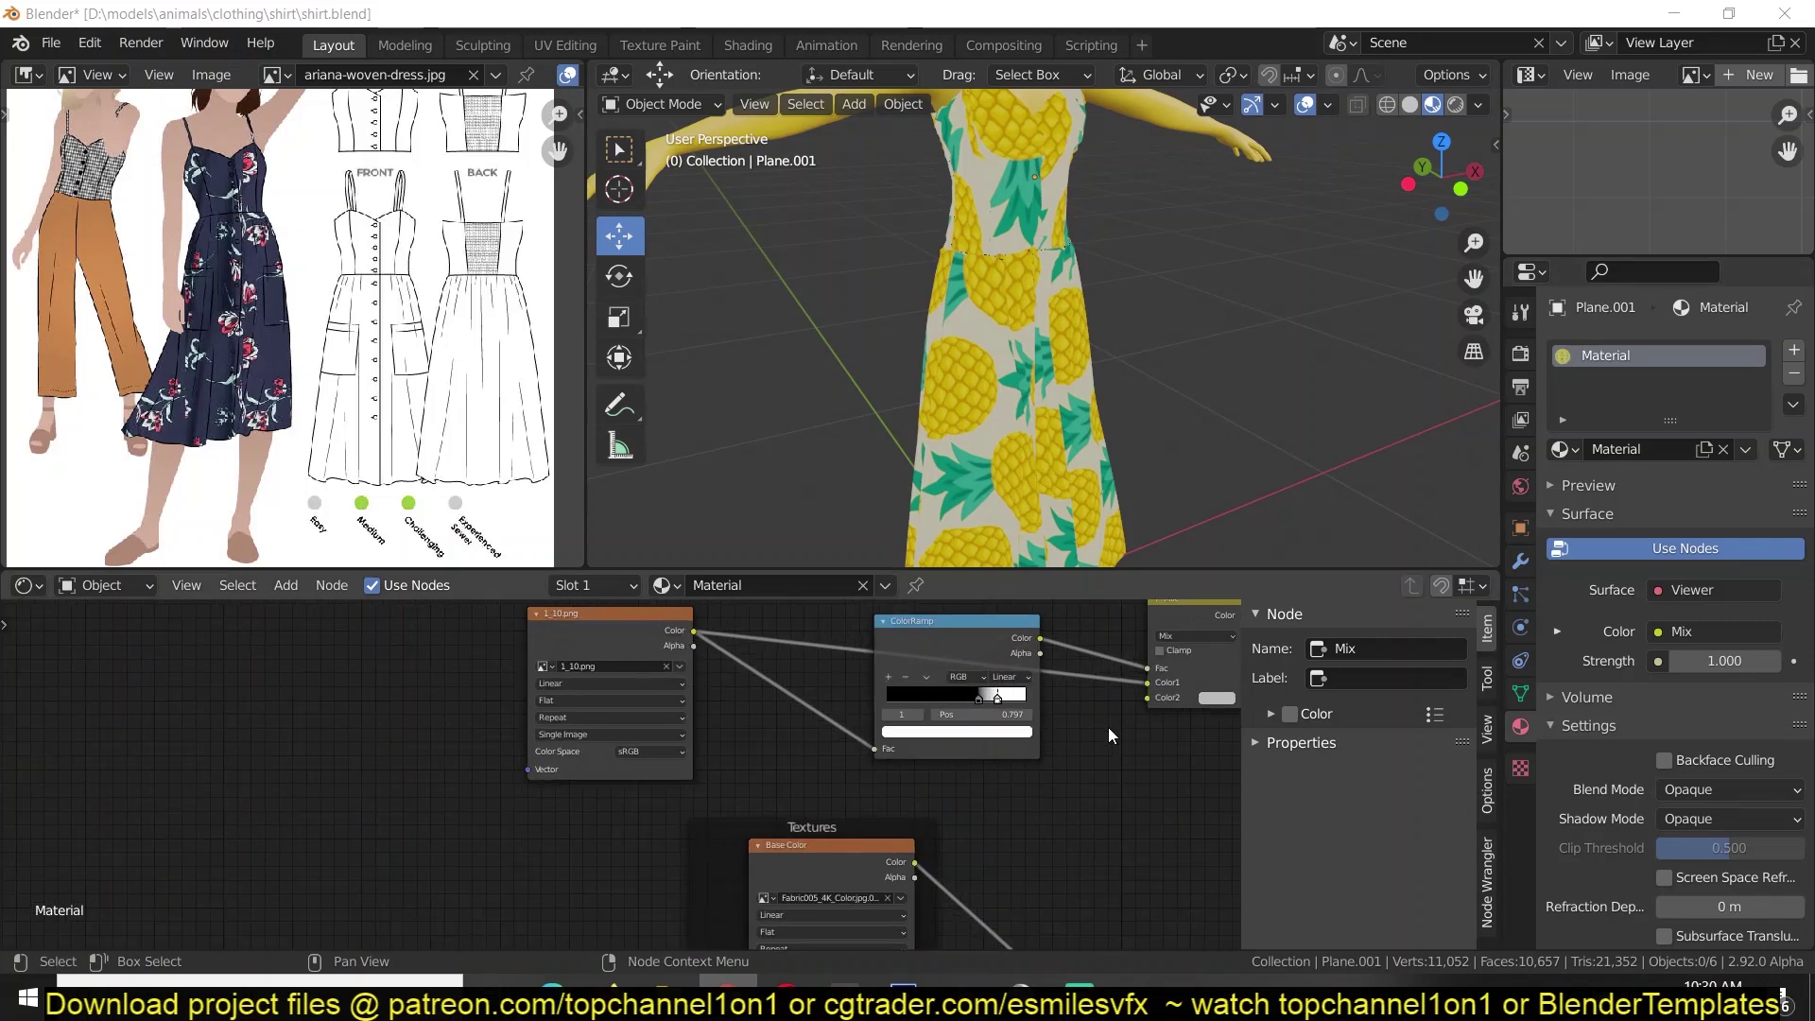
middle_drag(1105, 738, 945, 781)
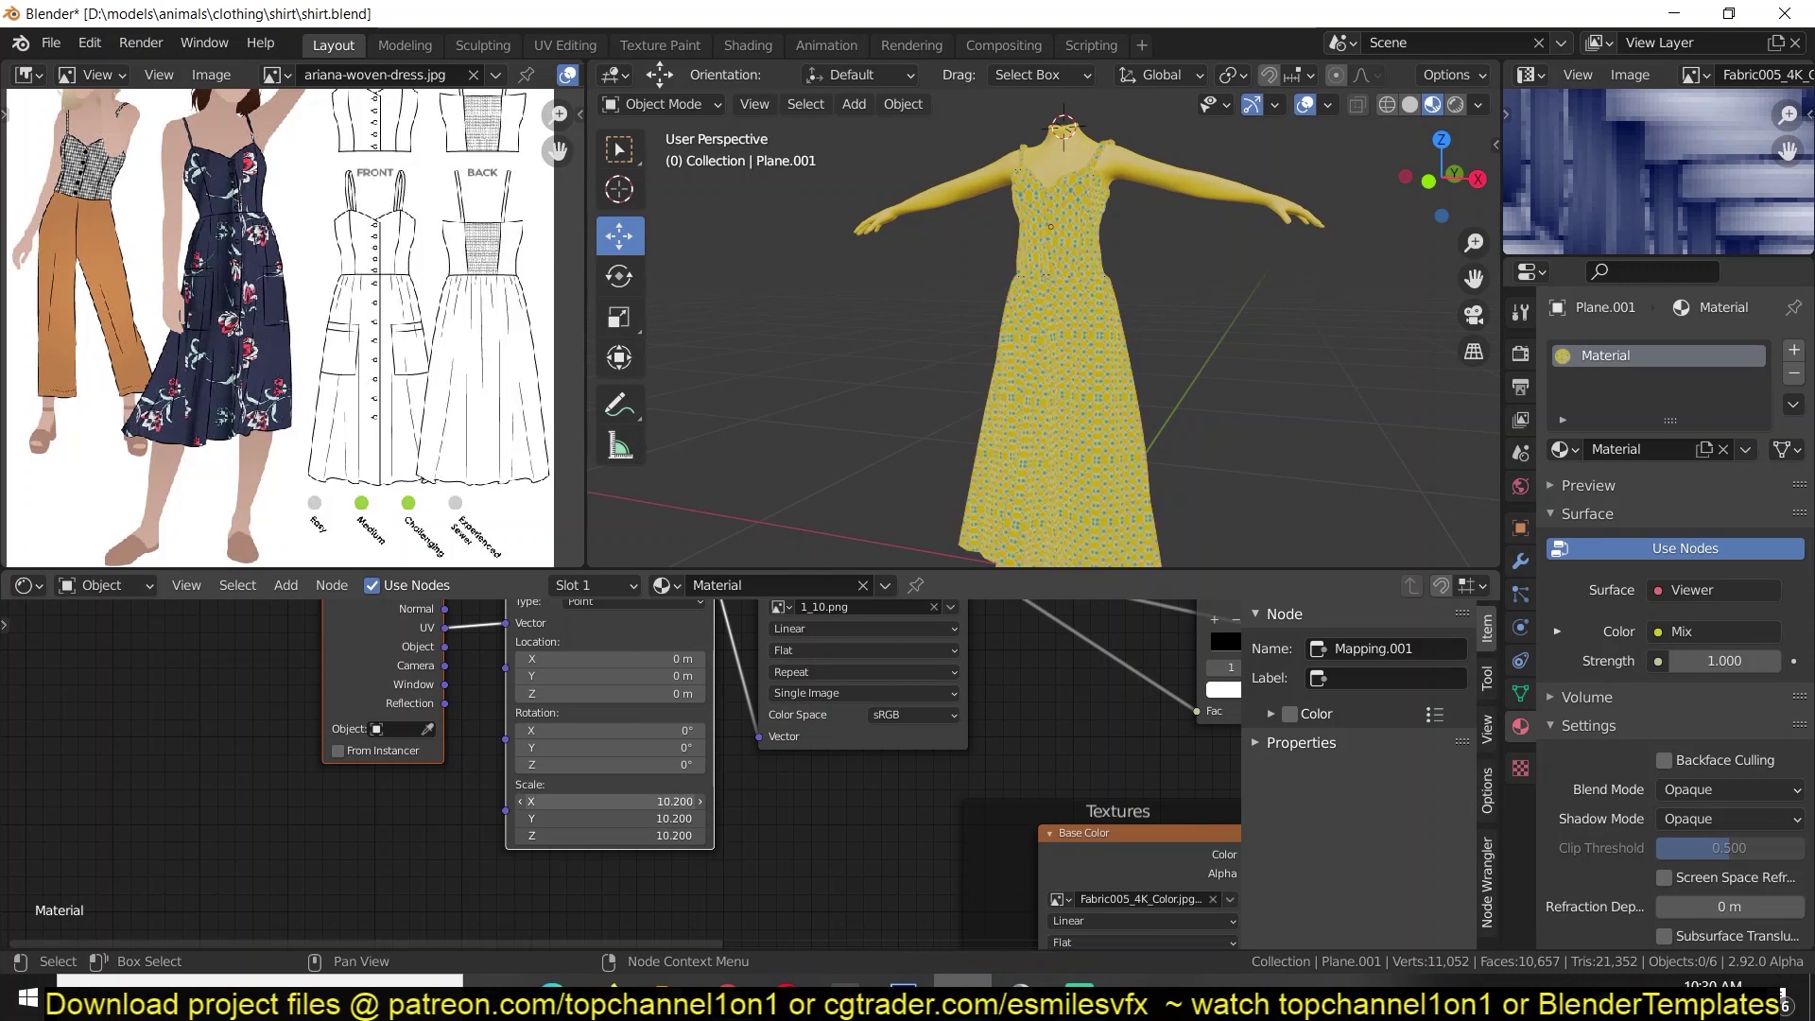
scroll(1212, 353, up, 5)
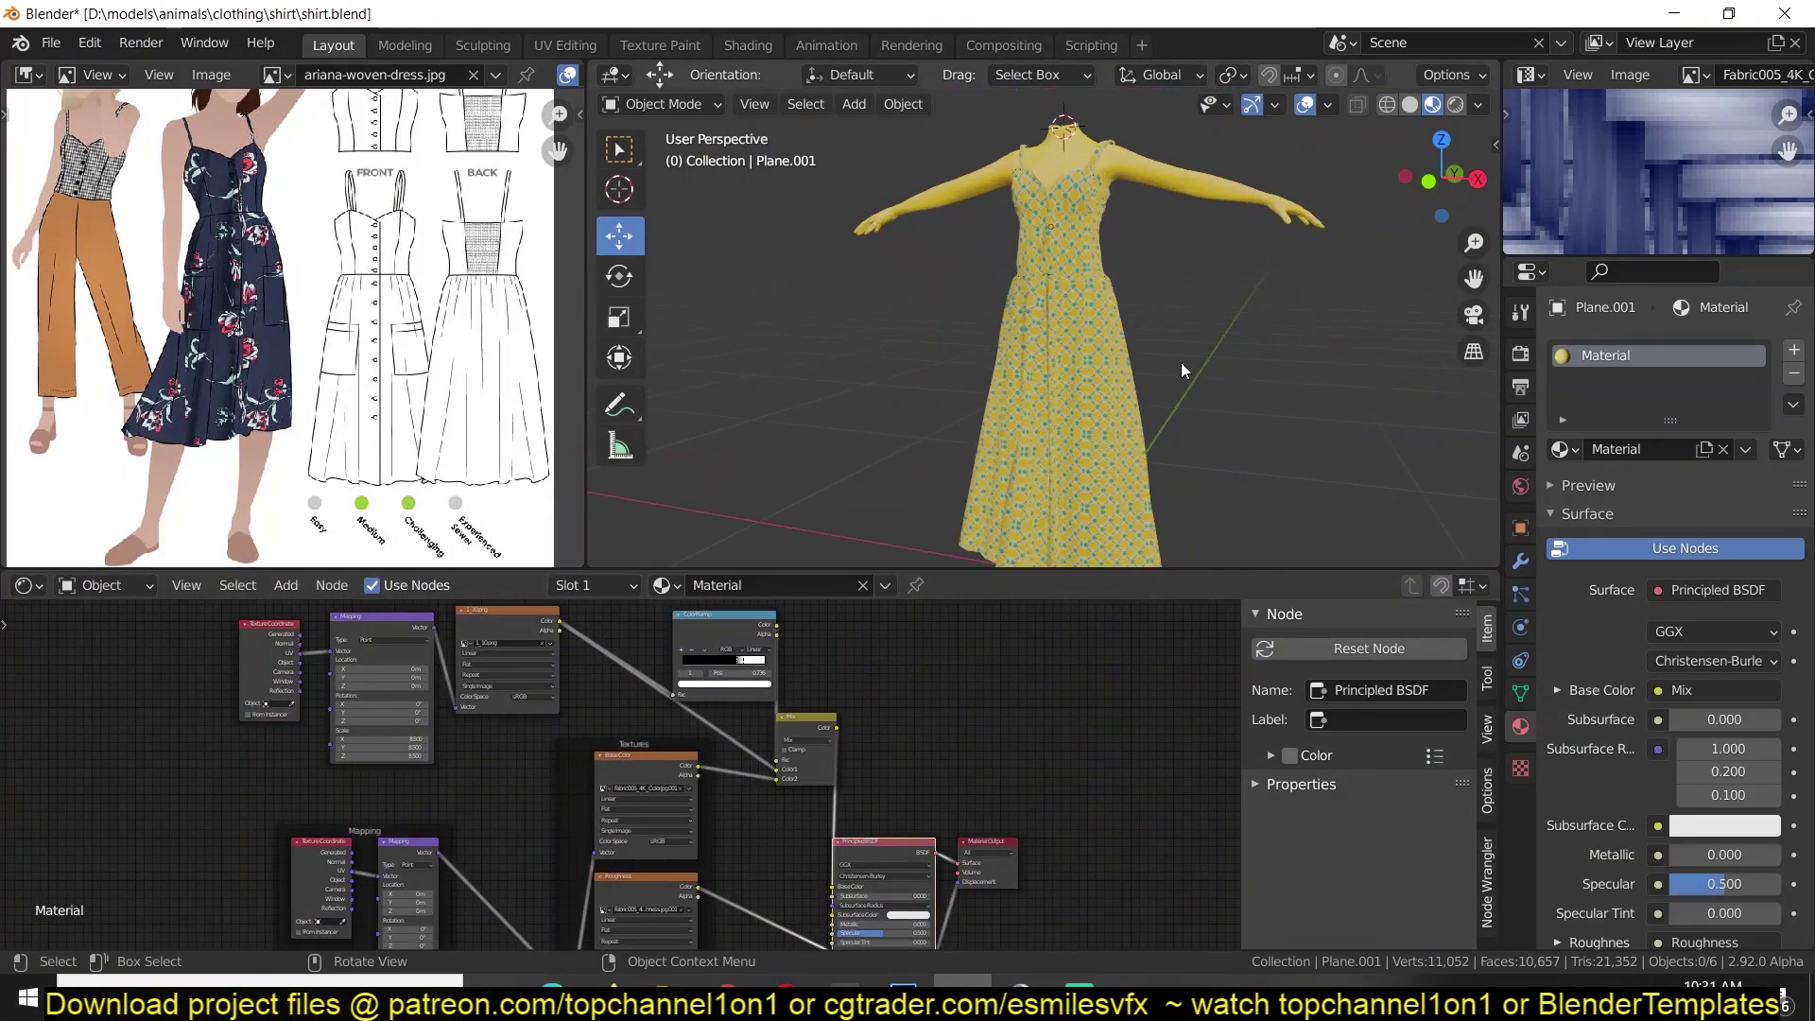
click(1177, 281)
click(907, 886)
key(shift+a)
mouse_move(680, 713)
click(916, 554)
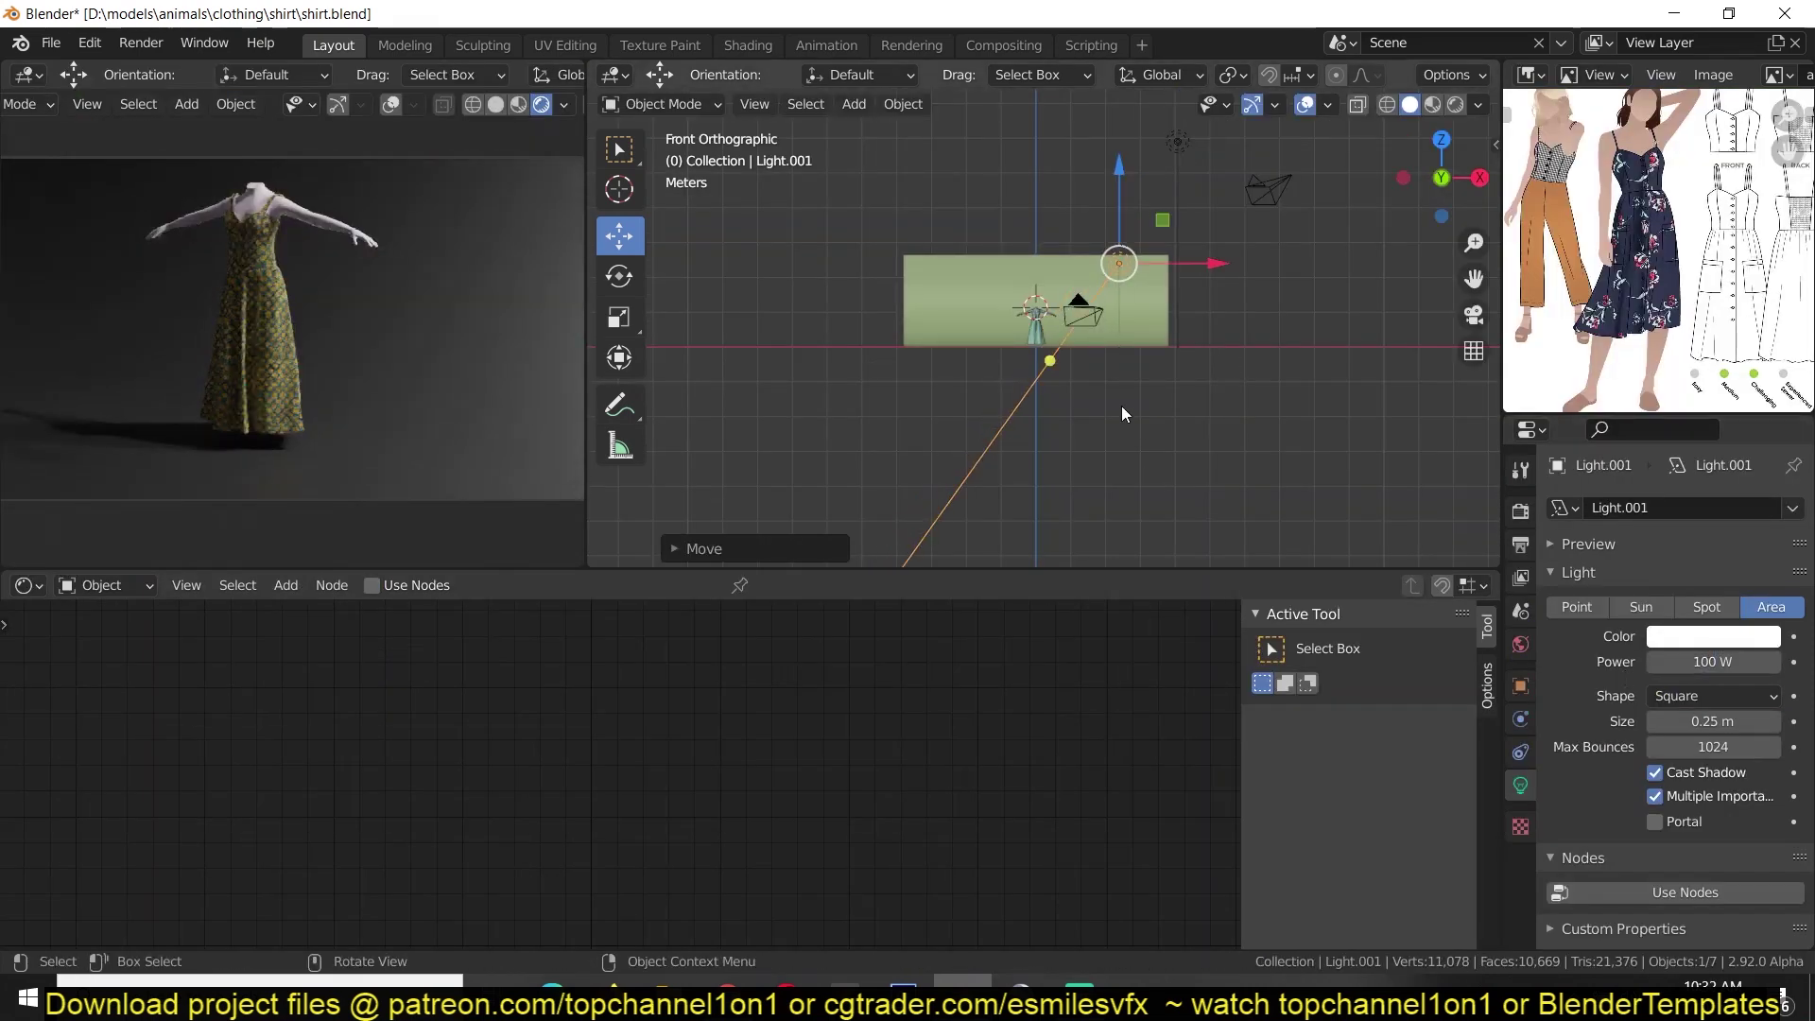
Duplicate the area light, reset and re-aim the copy's rotation, and reposition it around the dress.
scroll(1122, 406, up, 2)
key(shift+d)
click(1000, 312)
key(alt+r)
key(r)
key(r)
key(KP_3)
key(g)
key(g)
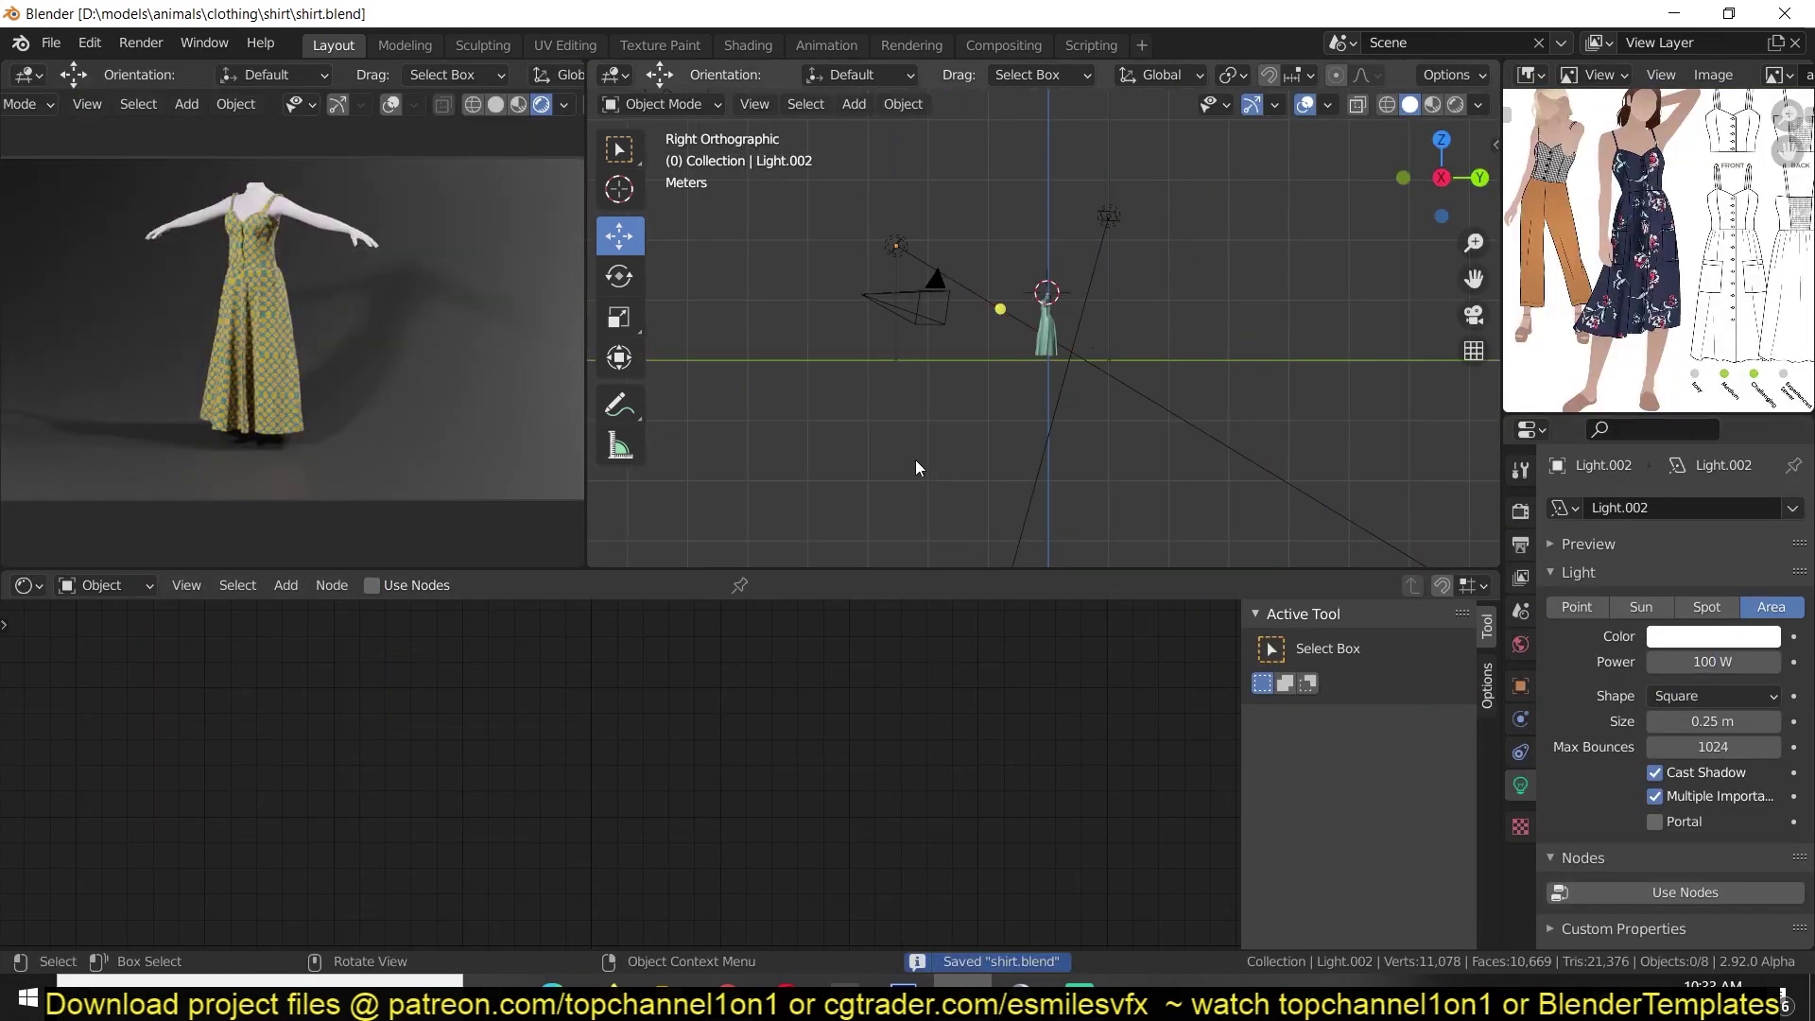
Look through the camera and move it closer so that the dress fills the frame.
key(KP_0)
click(1273, 407)
key(g)
click(1137, 371)
key(g)
key(z)
key(z)
click(1163, 397)
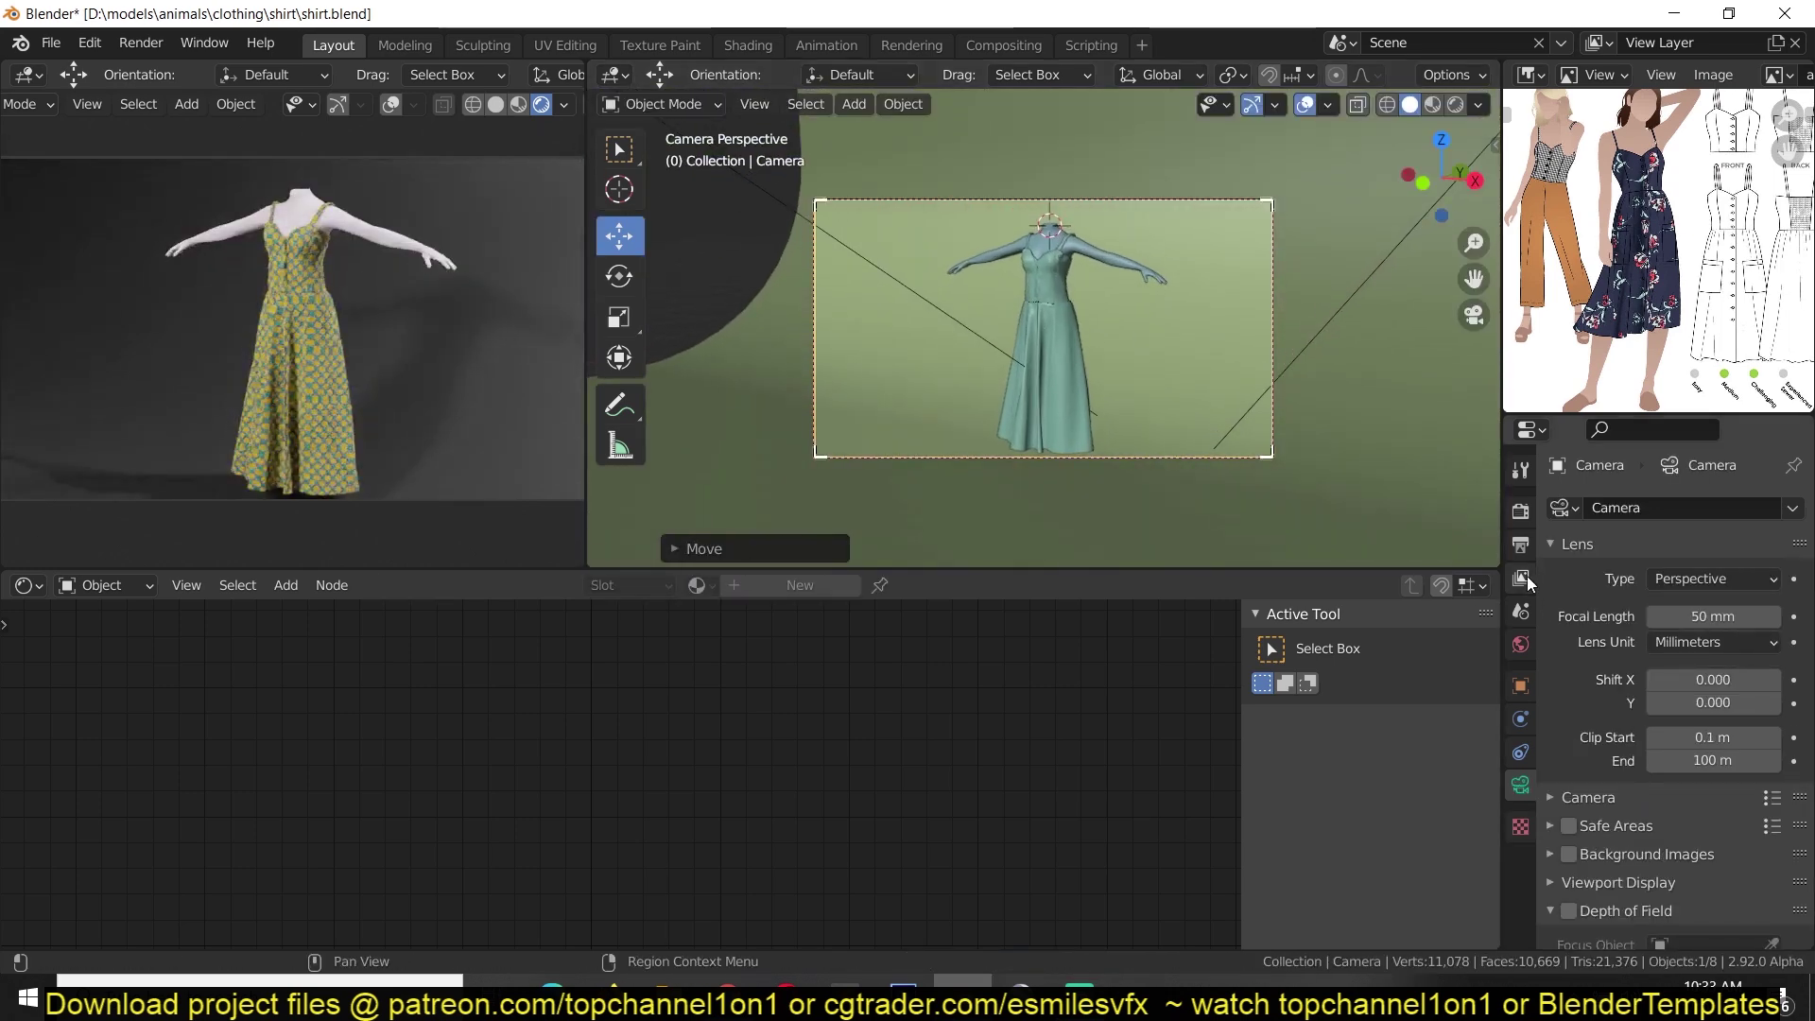
Set the render resolution's height to 2693 px for a portrait frame around the dress.
click(1520, 544)
drag(1729, 559, 1768, 559)
click(678, 382)
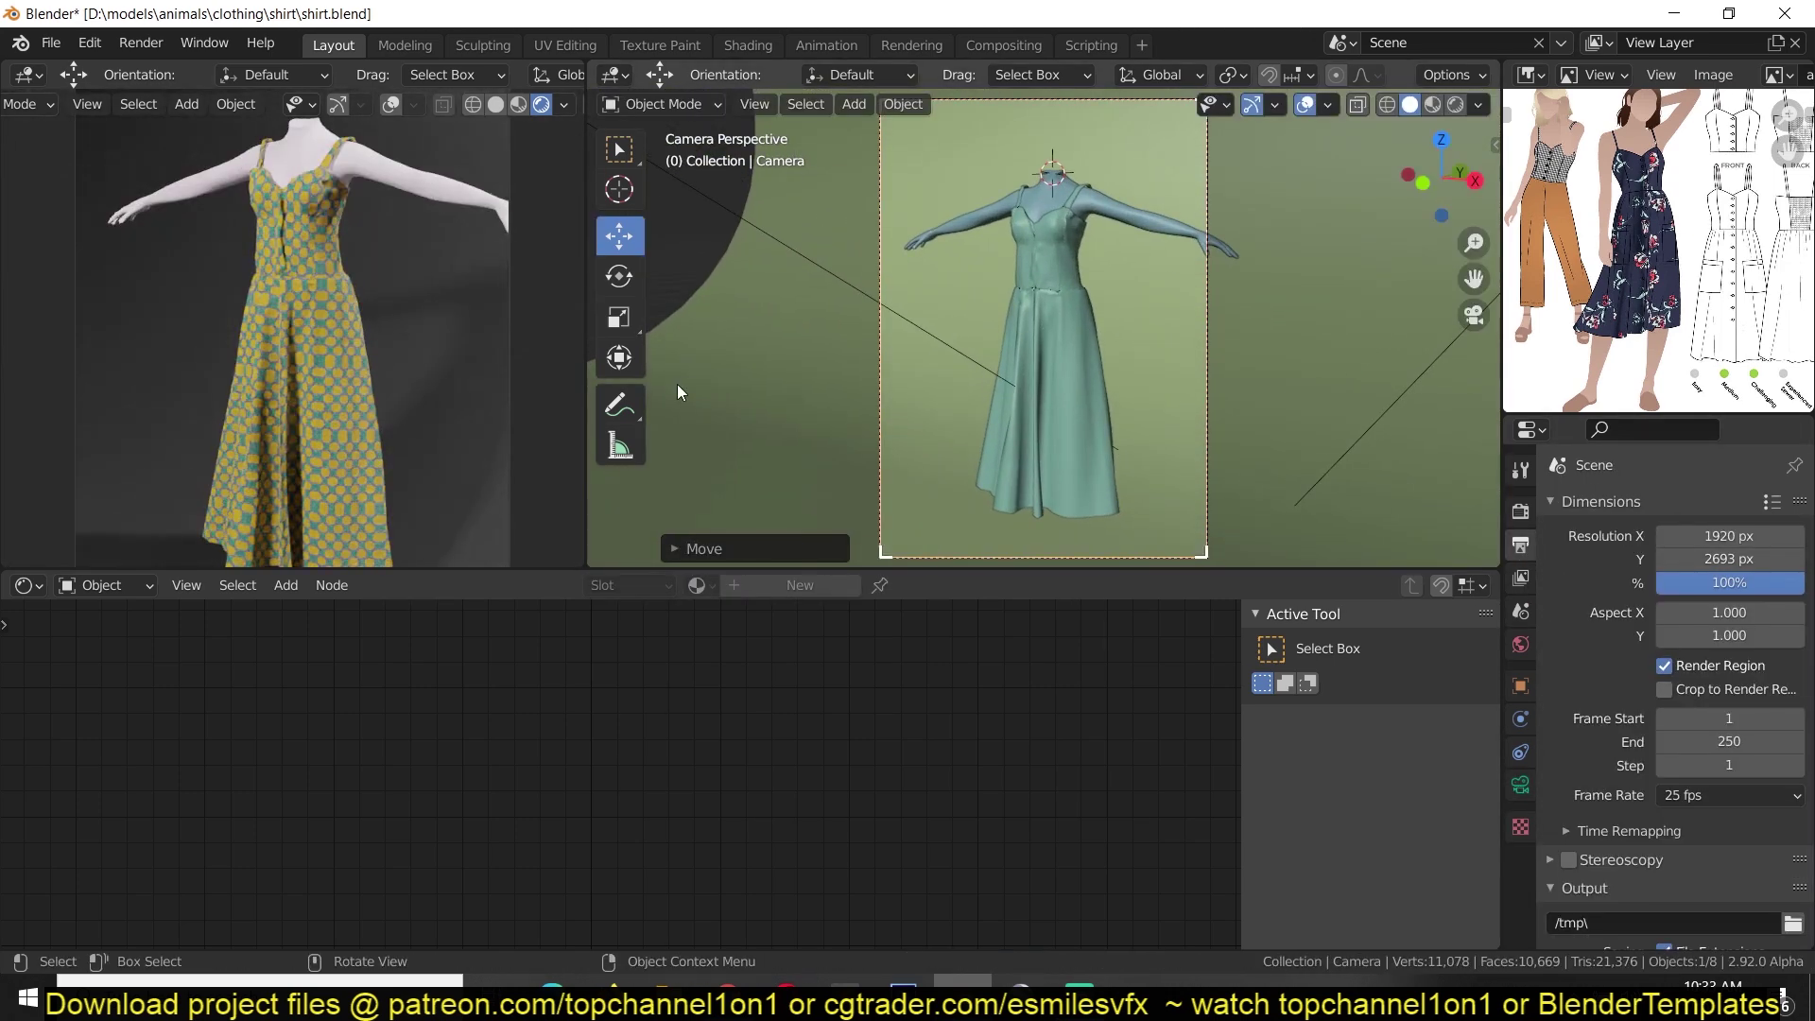
click(1055, 331)
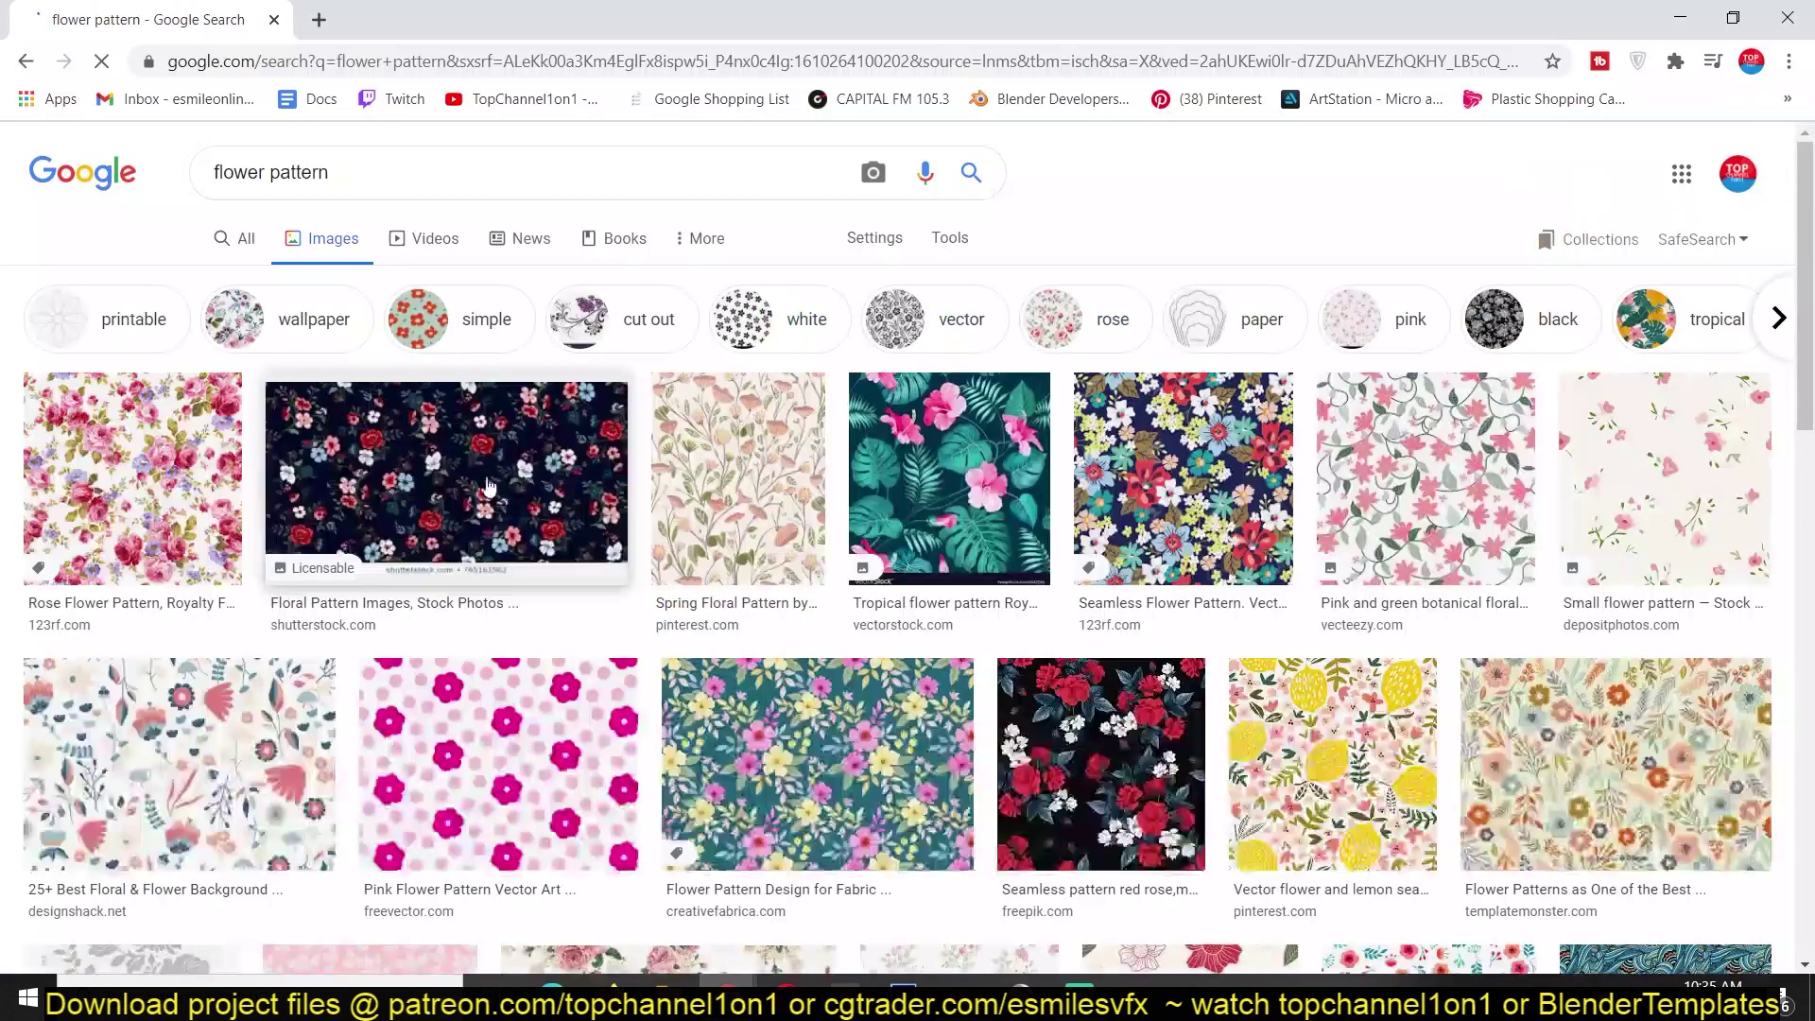
Switch to the browser, save the seamless red rose and magnolia pattern as a JPEG, and bring it into Blender's shader nodes.
scroll(1085, 511, down, 10)
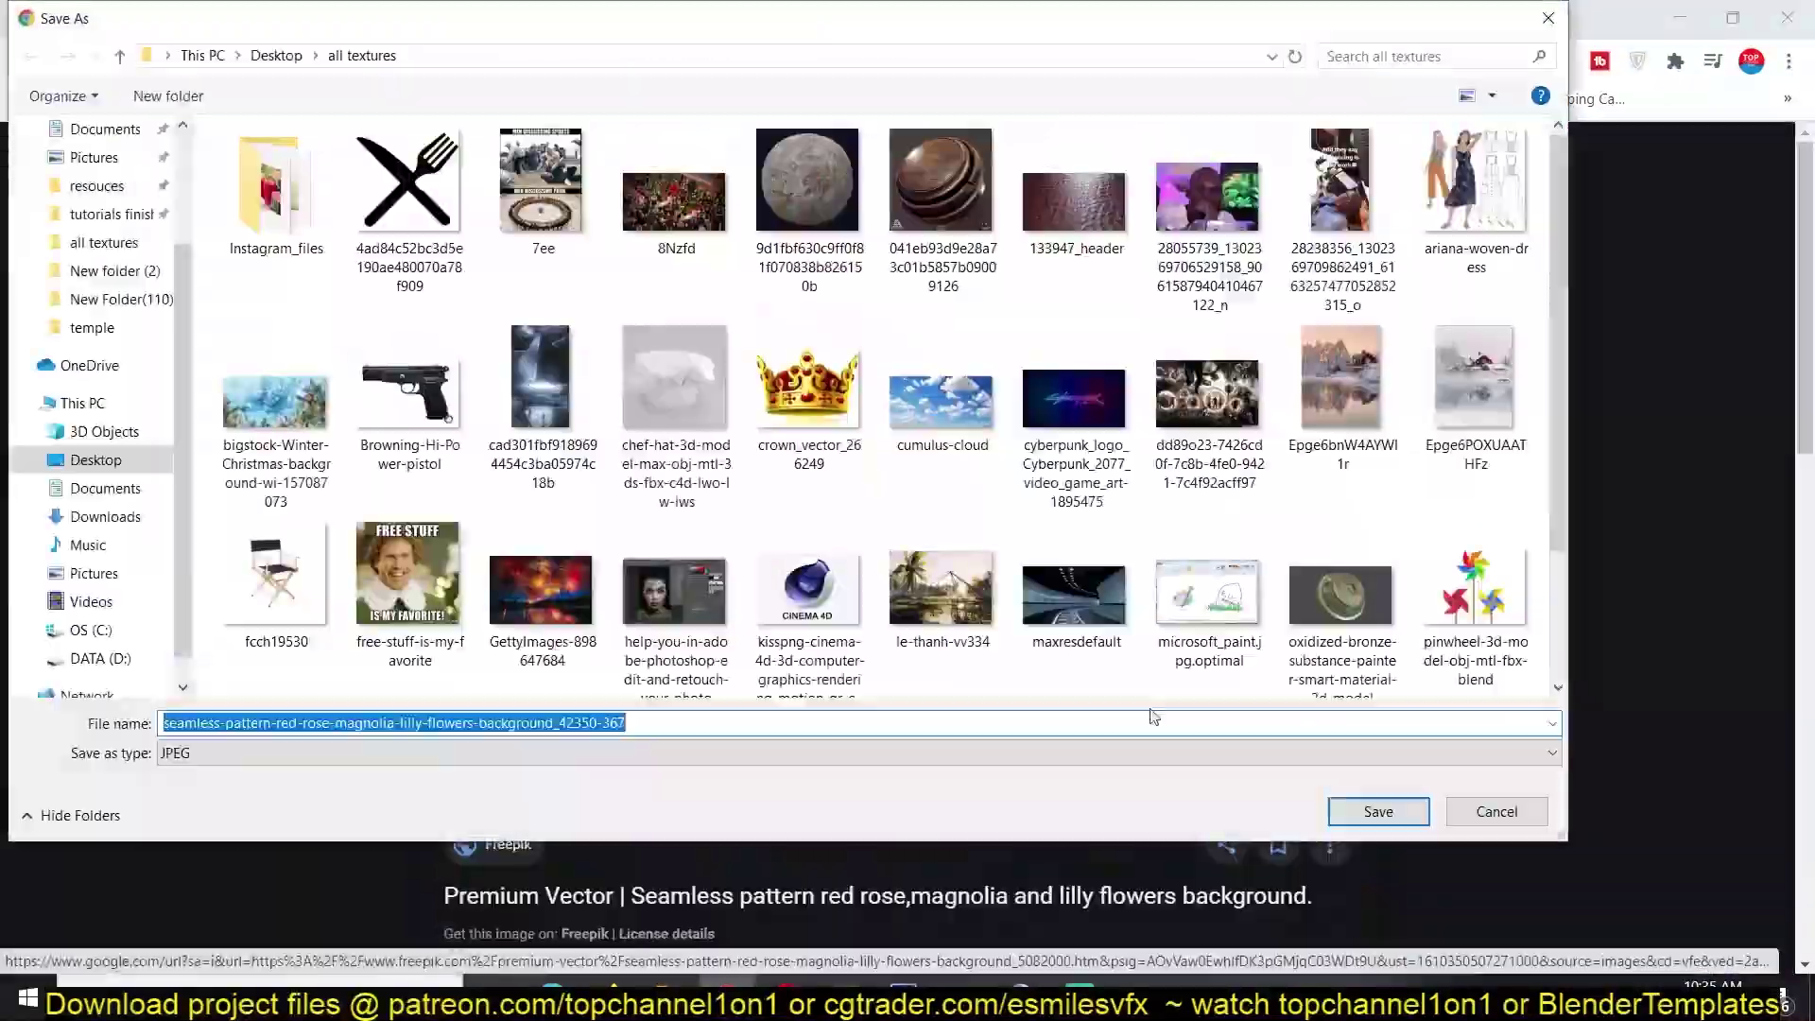
click(1374, 810)
drag(139, 941, 960, 948)
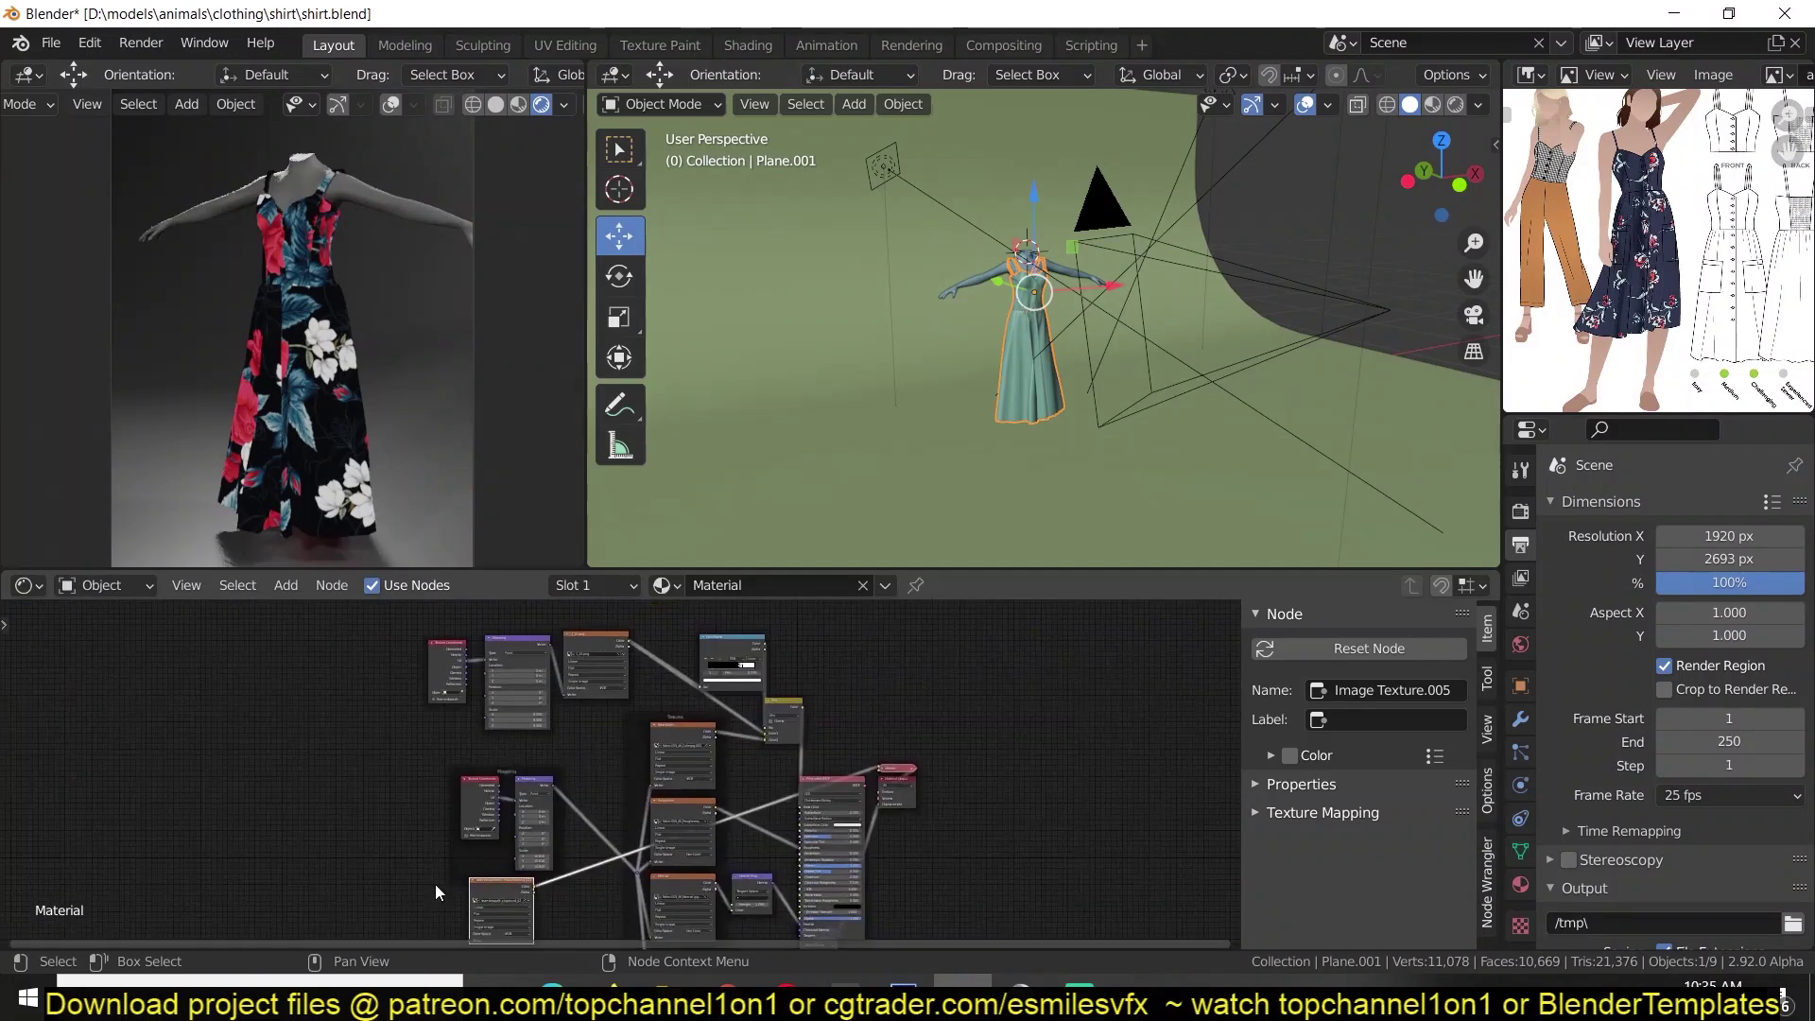
Reposition the flower pattern's image texture node and connect its colour to the Principled BSDF's Base Color.
middle_drag(640, 733, 841, 667)
scroll(842, 667, up, 4)
drag(639, 870, 456, 660)
middle_drag(527, 685, 285, 696)
scroll(285, 696, up, 3)
drag(989, 800, 989, 801)
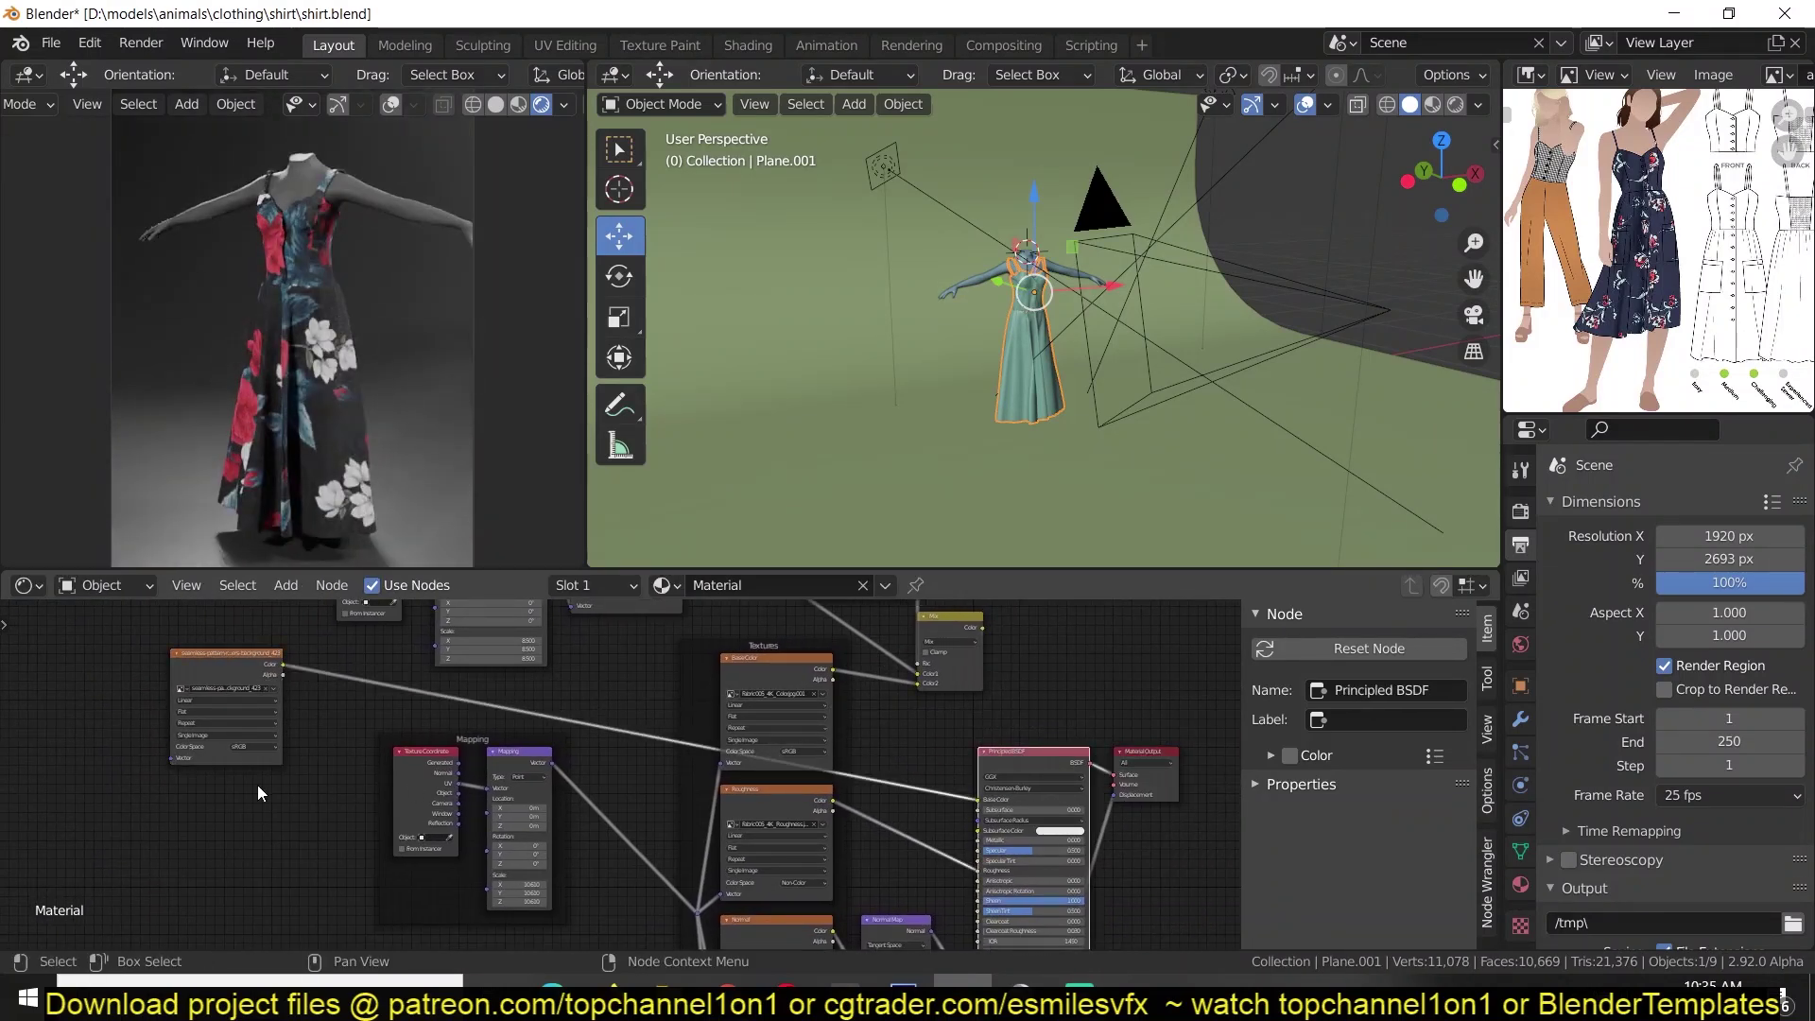
Add mapping nodes to the flower image texture, set the scale to about 2.39 on all axes, and save the file.
middle_drag(266, 785, 514, 800)
key(ctrl+s)
key(ctrl+t)
middle_drag(420, 849, 638, 830)
scroll(638, 830, up, 6)
drag(553, 748, 545, 787)
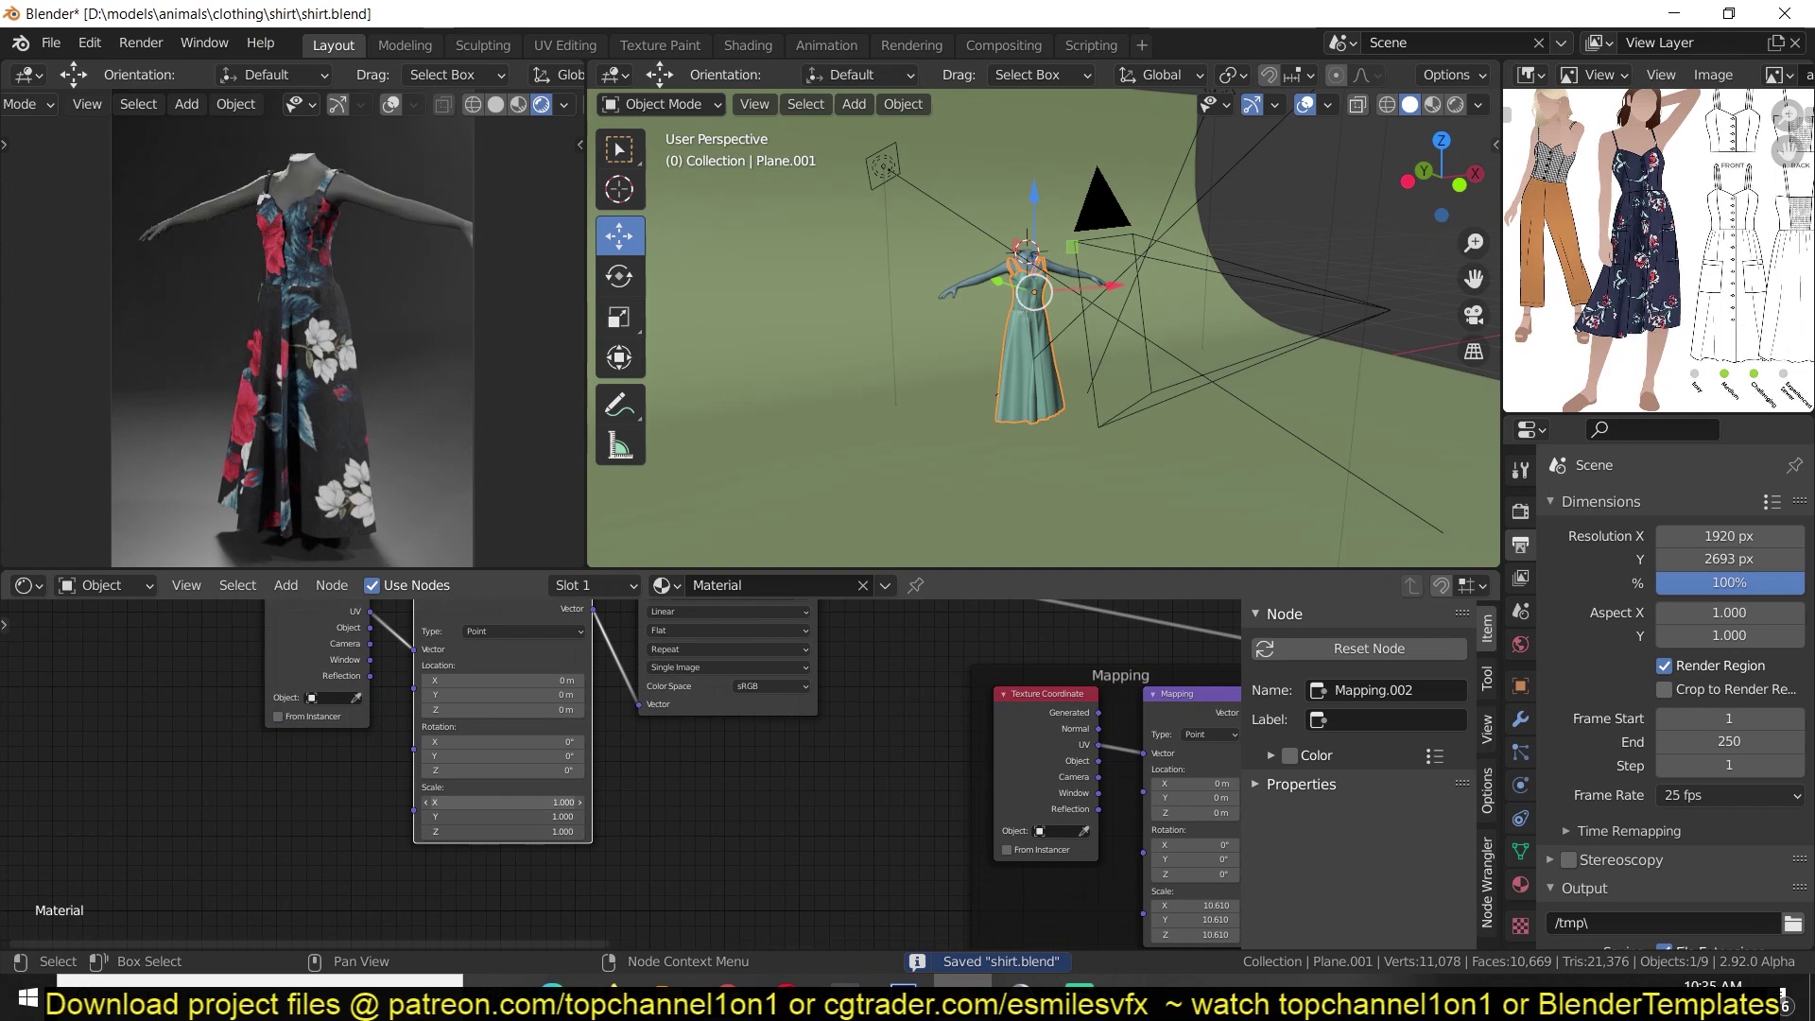
click(711, 802)
key(ctrl+s)
scroll(1119, 397, up, 5)
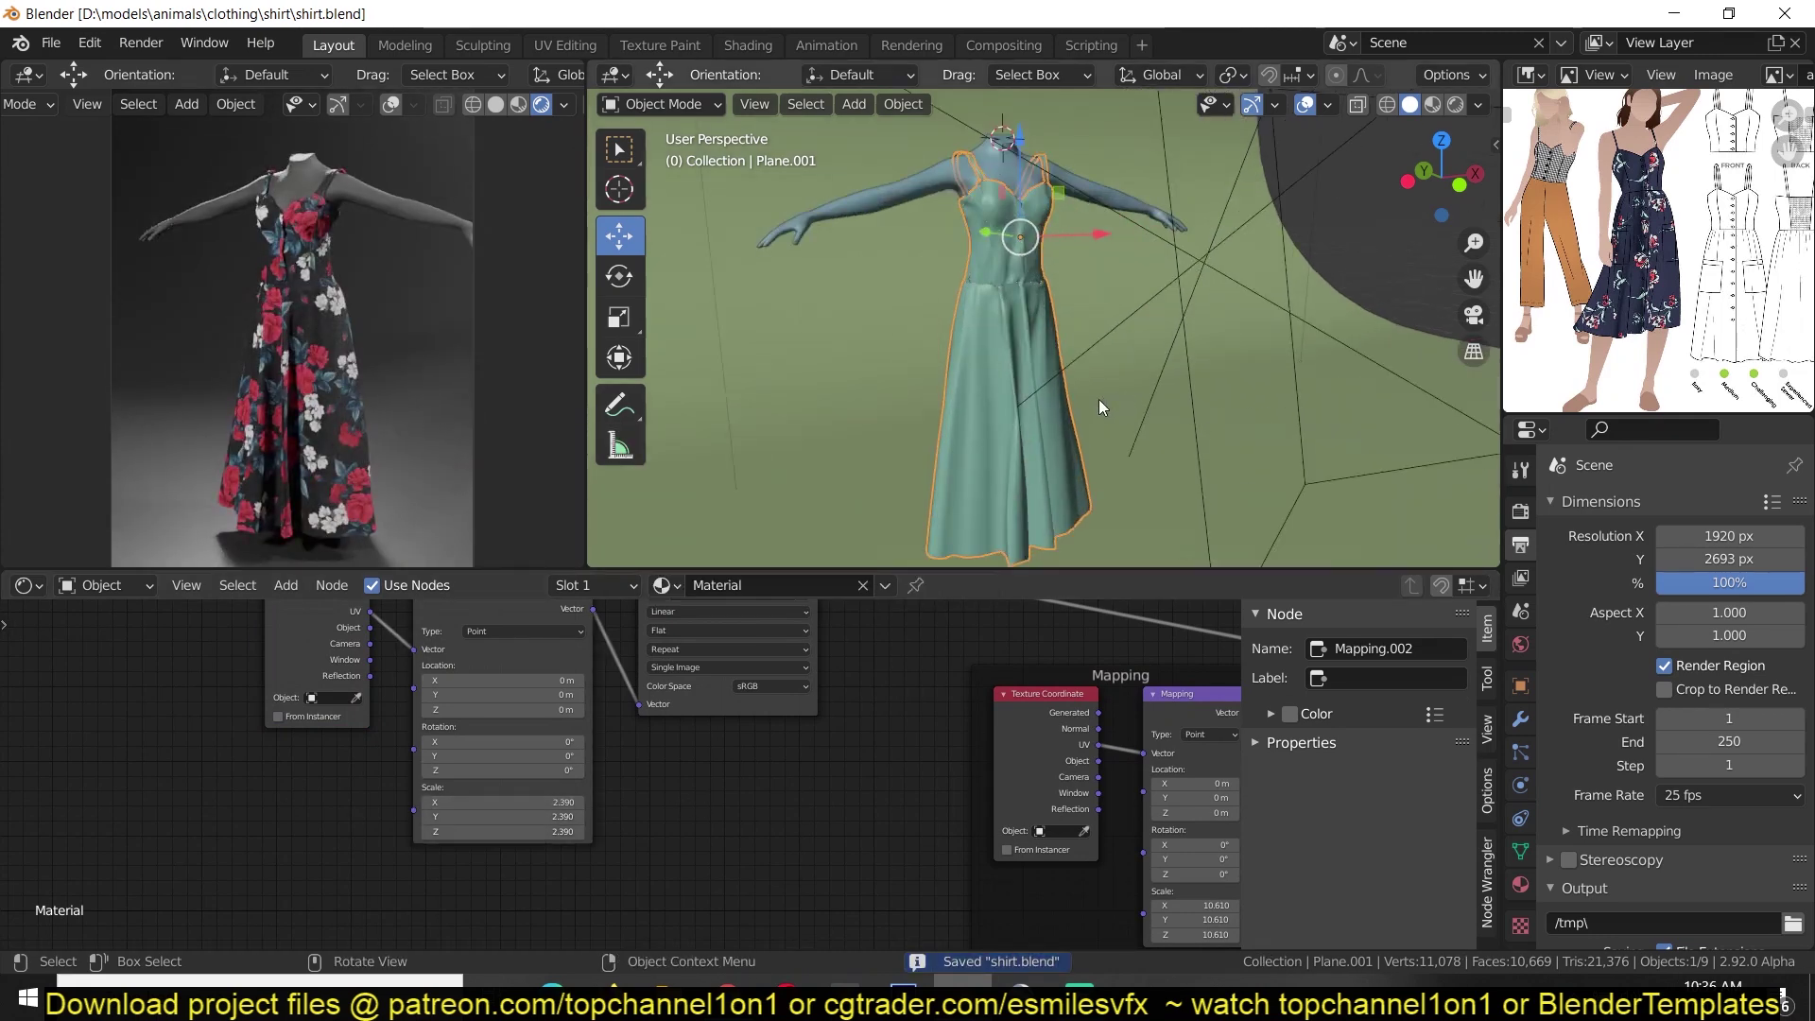
click(1119, 397)
middle_drag(1119, 397, 923, 429)
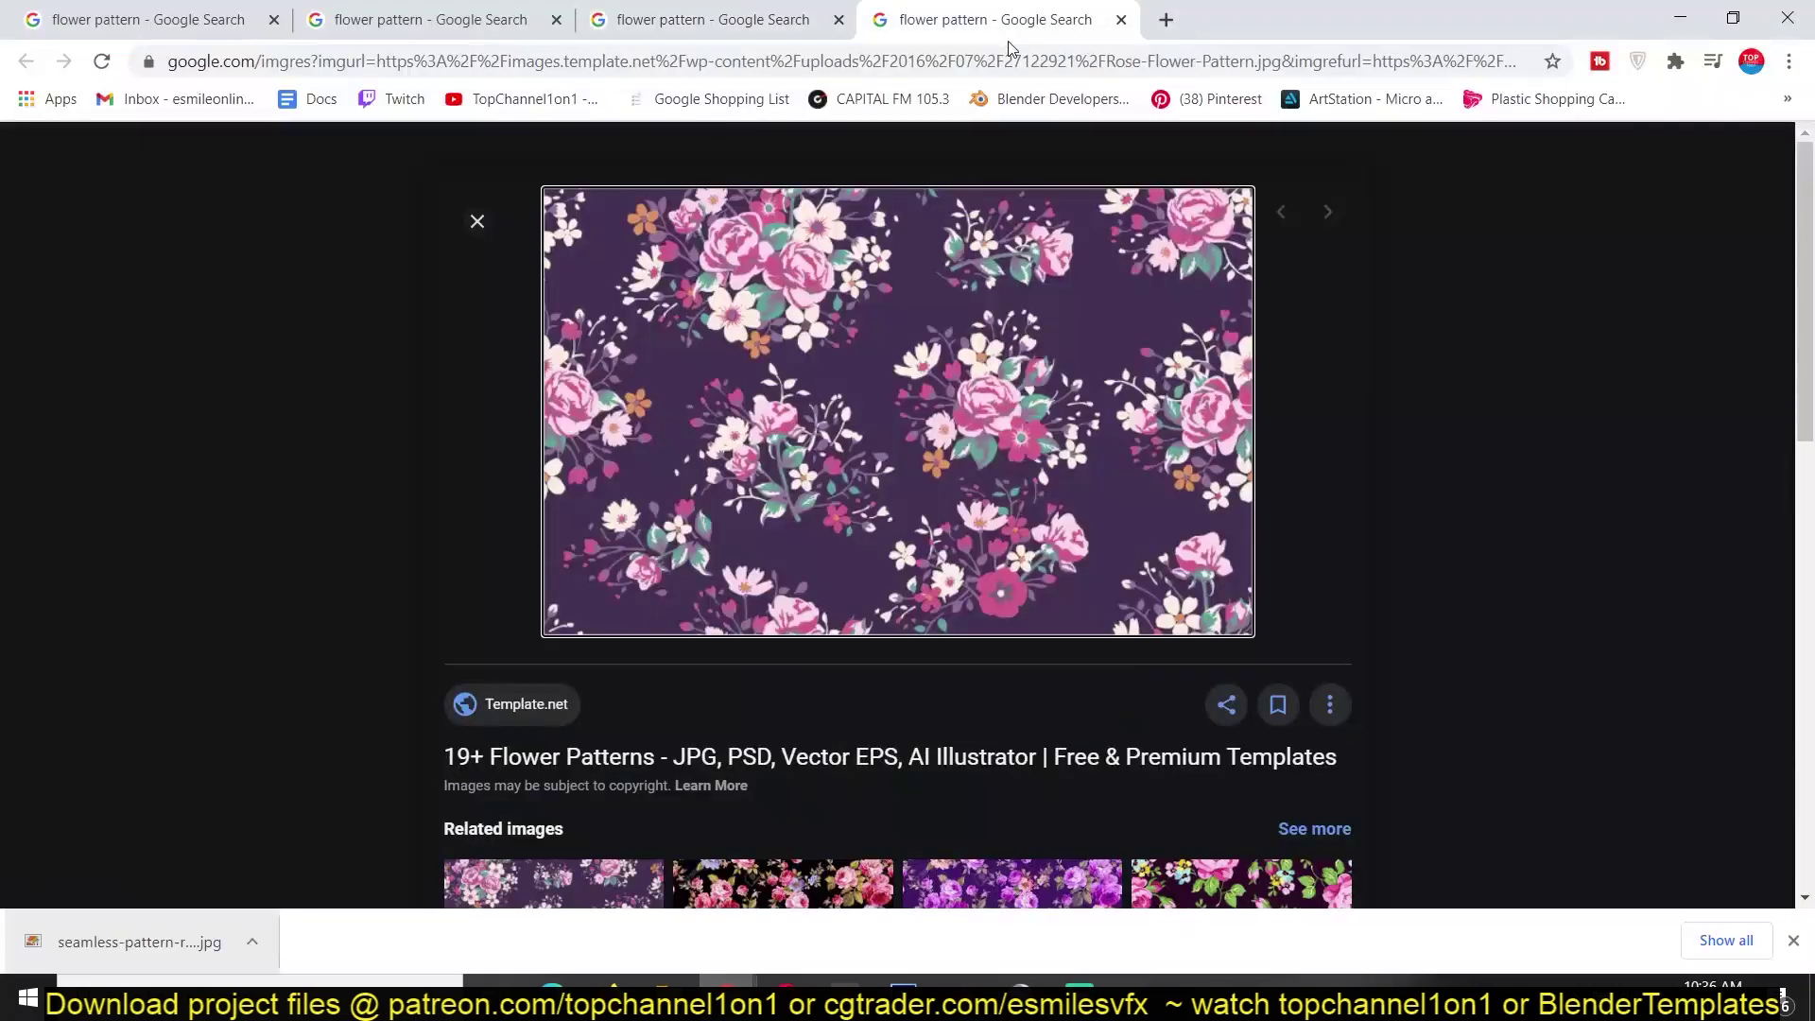
Switch to the browser and go to mixamo.com.
text(mixamo.com)
key(Return)
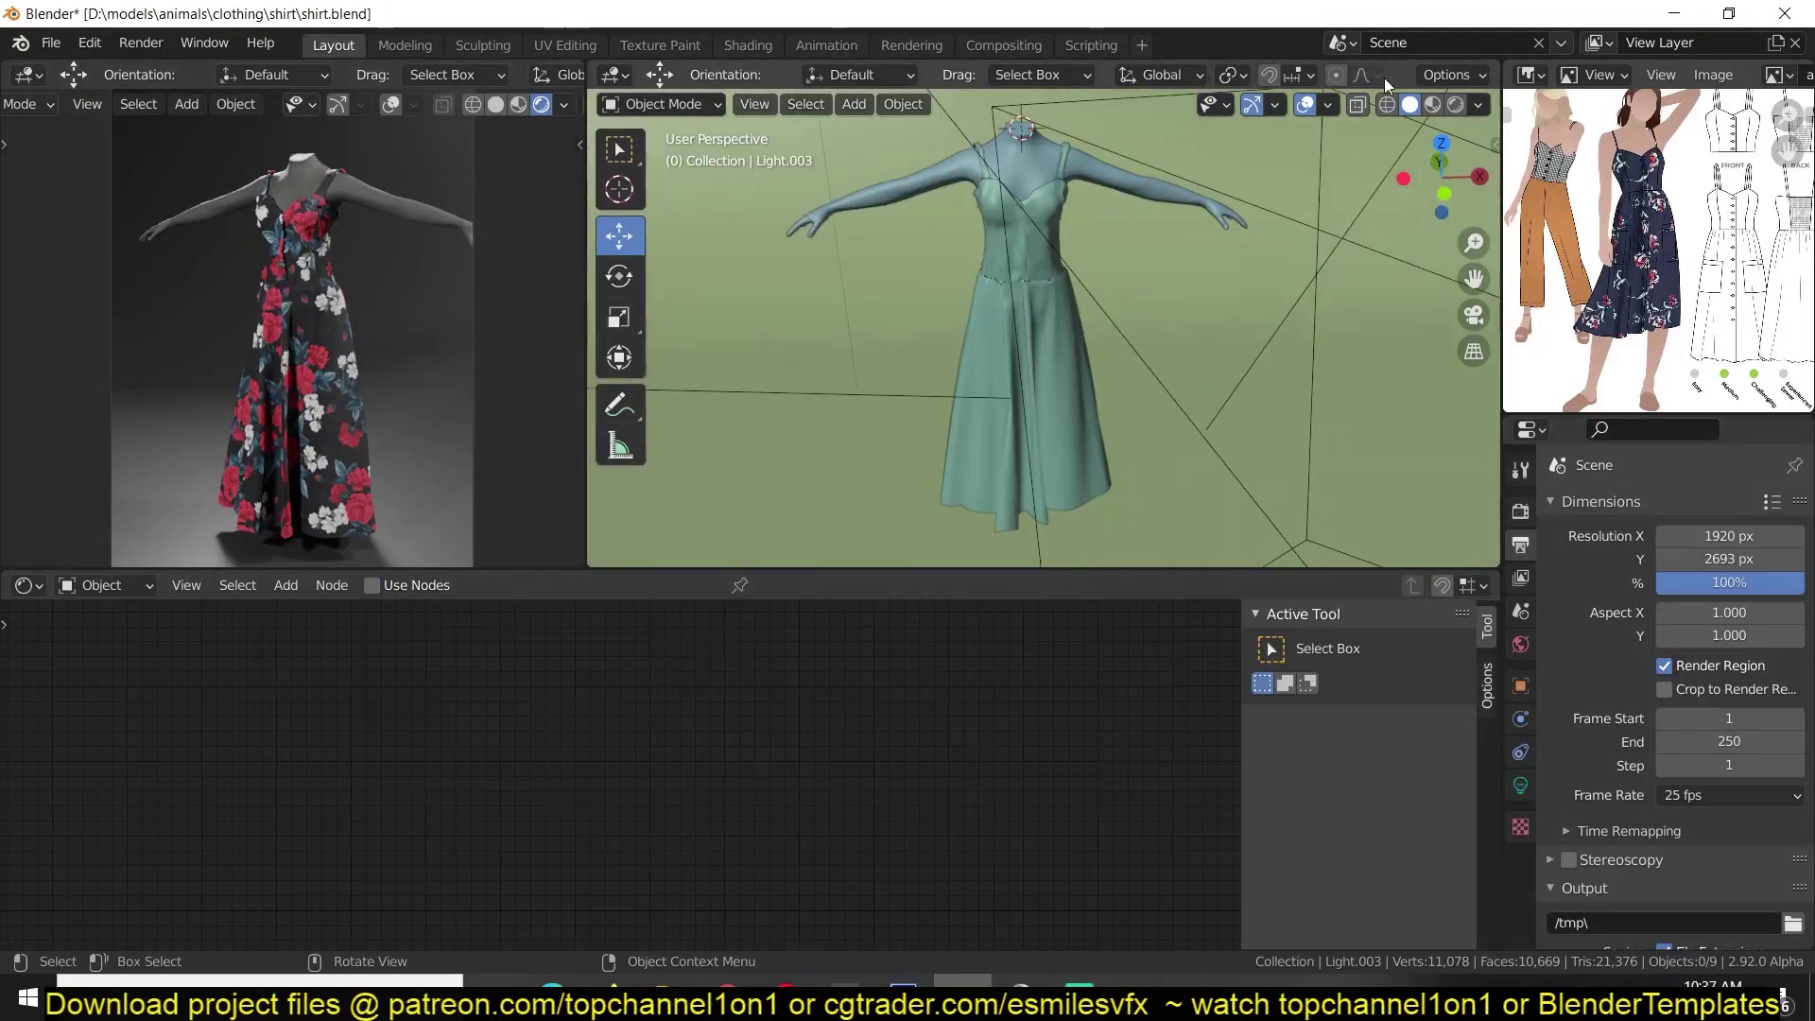
Isolate the dress in local view and inspect it up close.
click(1477, 104)
middle_drag(1235, 195, 1475, 265)
click(1024, 297)
key(KP_Divide)
click(1365, 244)
click(1229, 189)
scroll(1144, 227, up, 5)
mouse_move(1144, 265)
middle_down()
mouse_move(1137, 173)
mouse_move(1138, 265)
mouse_move(1177, 260)
middle_up()
Show the isolated dress in solid shading and view it straight from above.
click(1410, 104)
mouse_move(1323, 217)
middle_down()
mouse_move(1364, 244)
mouse_move(1323, 260)
middle_up()
click(1051, 312)
middle_drag(1051, 313, 1030, 379)
scroll(1088, 359, down, 3)
scroll(1650, 241, up, 5)
click(1305, 104)
key(KP_7)
Switch the camera preview viewport to Material Preview, adjust its shading options, and save the file.
click(518, 104)
key(ctrl+s)
click(564, 104)
click(450, 242)
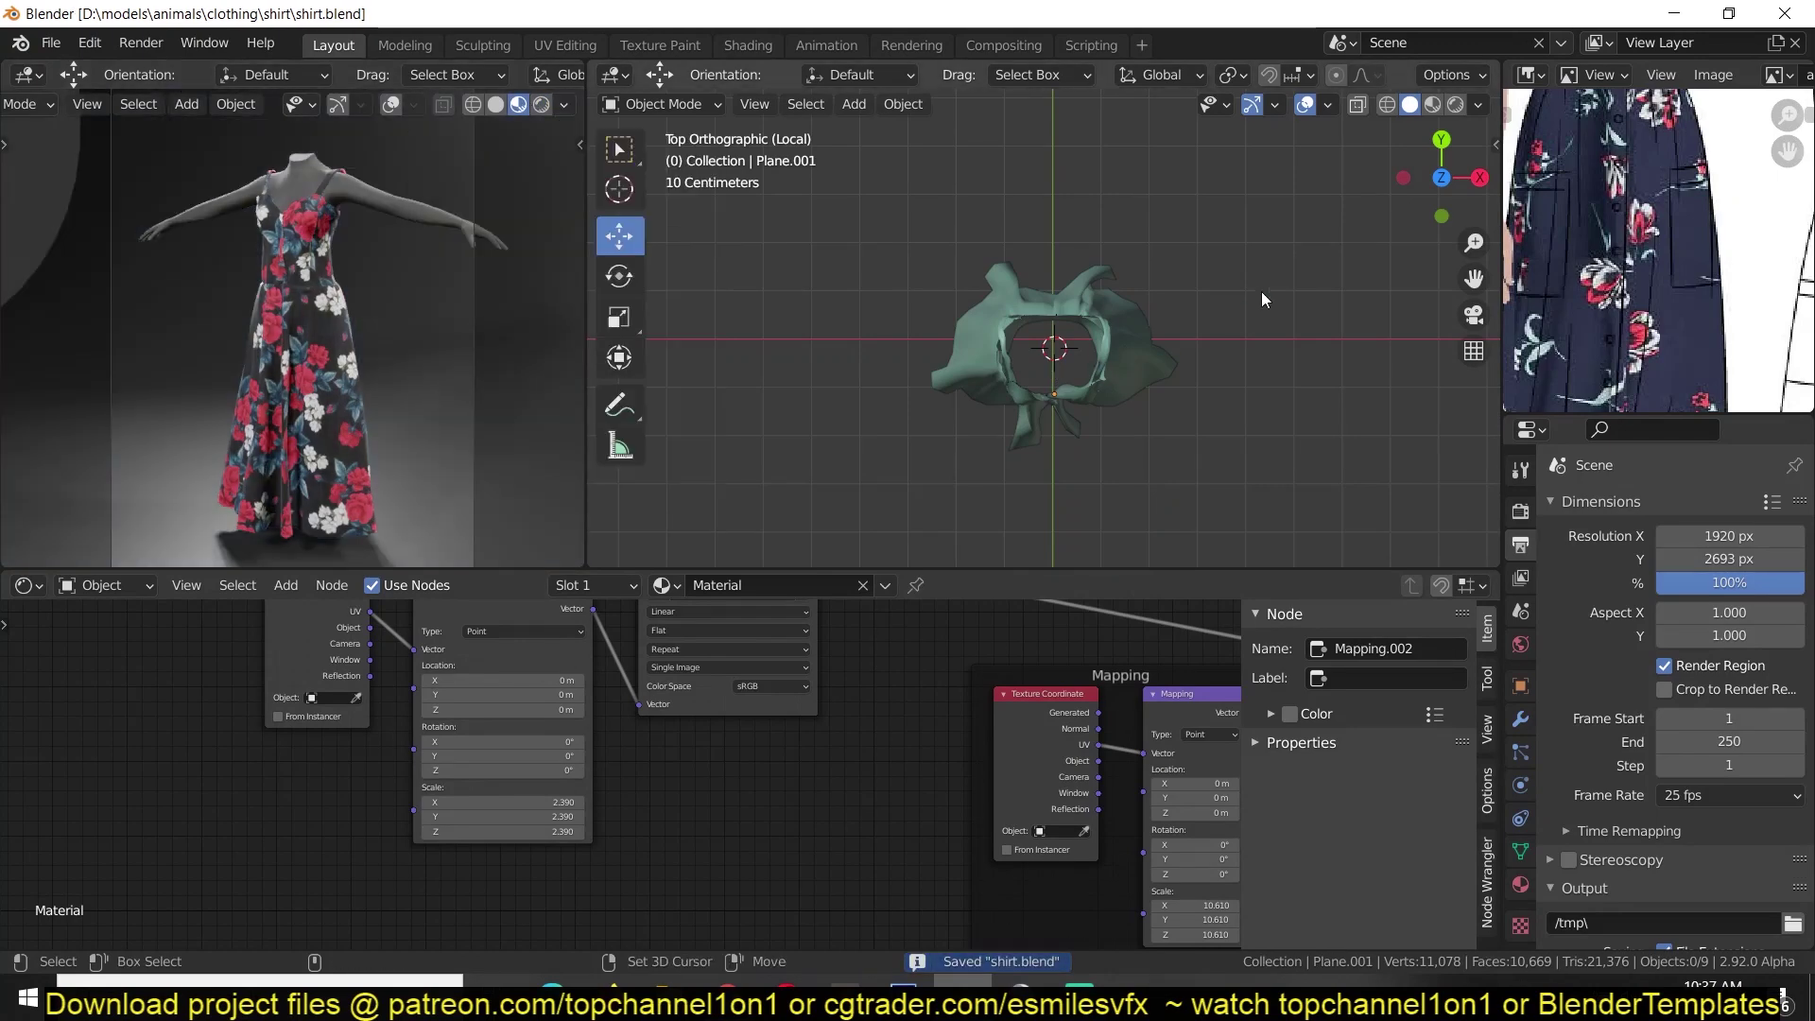
Place the 3D cursor in empty space near the dress, add a 12-vertex mesh circle there, and scale it down.
shift+middle_drag(1248, 297, 1088, 300)
shift+right_click(1102, 295)
key(shift+a)
click(1224, 332)
click(721, 548)
click(890, 294)
text(12)
click(1085, 361)
key(s)
click(1074, 346)
Enter Edit Mode on the new circle and fill it with a face.
key(Tab)
key(KP_Decimal)
key(KP_0)
key(KP_0)
key(f)
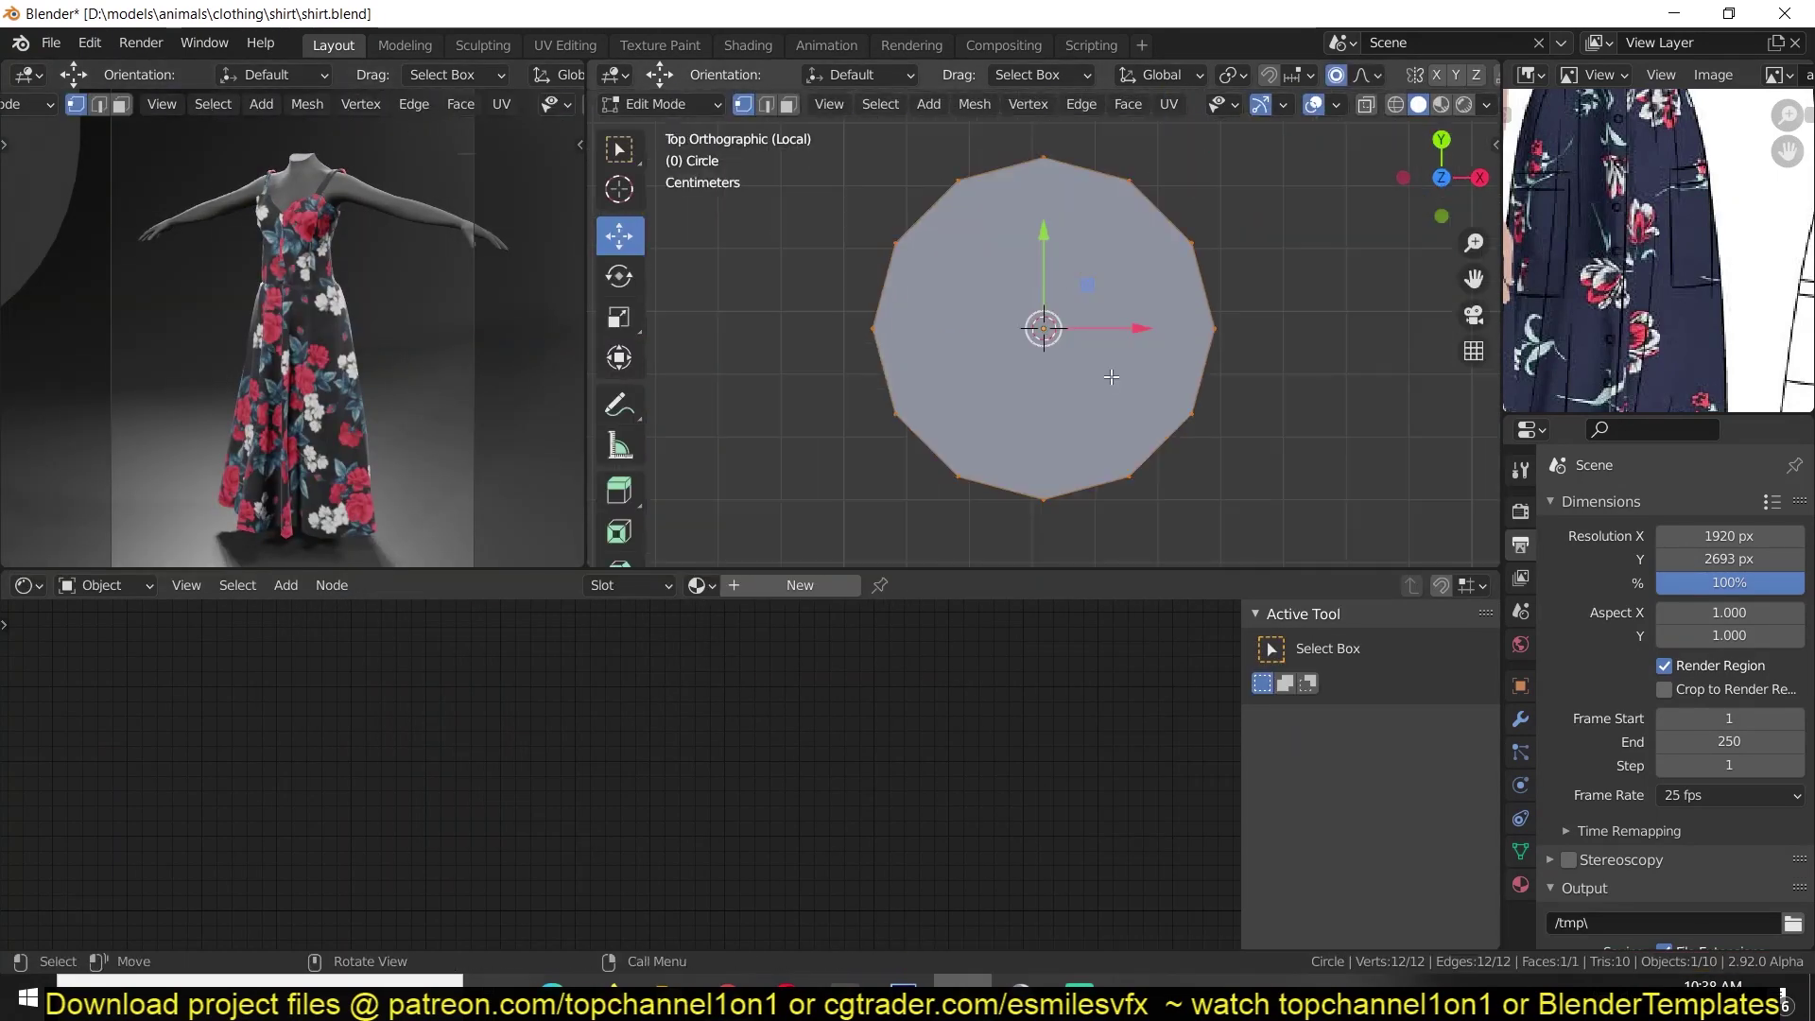
Isolate the filled circle in local view and shape it into a button with a raised rim and recessed centre.
click(1125, 111)
key(Tab)
middle_drag(1125, 284, 1116, 258)
key(3)
key(ctrl+z)
key(KP_Divide)
key(KP_7)
key(Tab)
scroll(1115, 264, up, 3)
Bevel the button's inner edge loops around the recessed centre.
alt+click(1273, 275)
alt+shift+click(1212, 301)
key(ctrl+b)
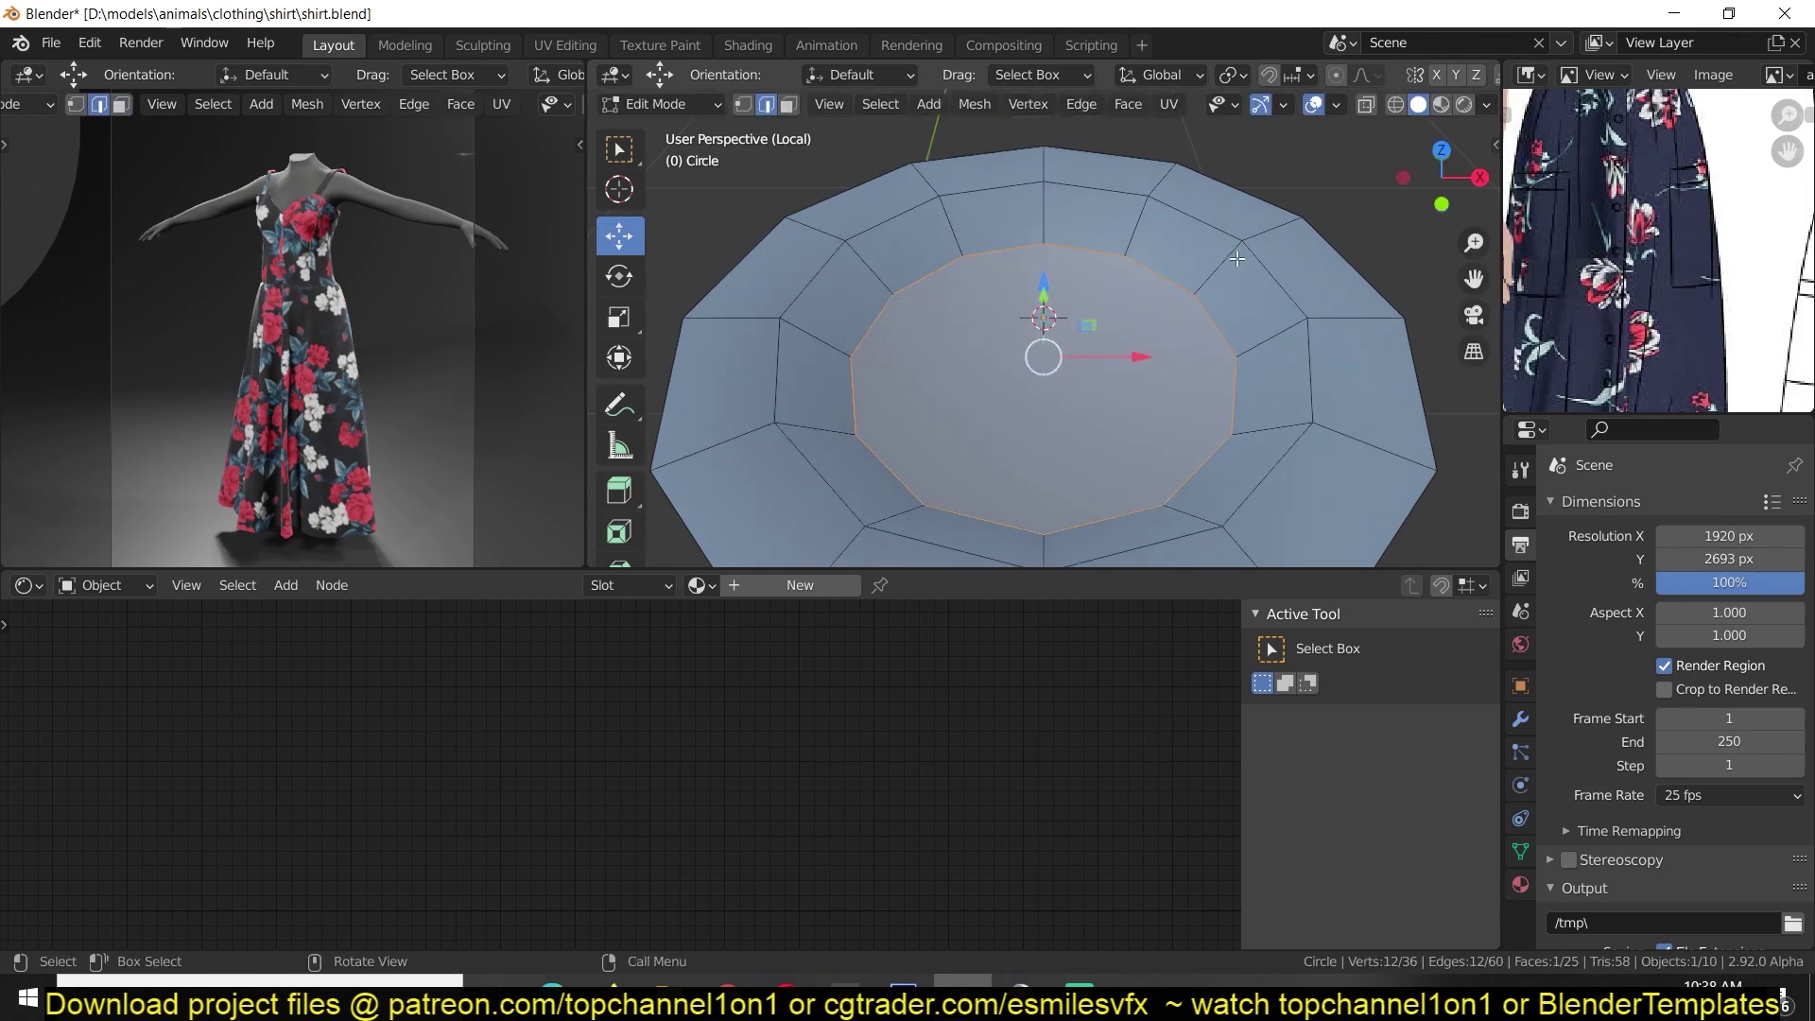
scroll(1349, 261, up, 1)
click(1349, 261)
scroll(1324, 303, down, 4)
Extrude the button's outer edge loop downward to give it a side wall.
key(1)
alt+click(1208, 410)
middle_drag(1211, 407, 1239, 274)
key(f)
key(e)
click(1241, 304)
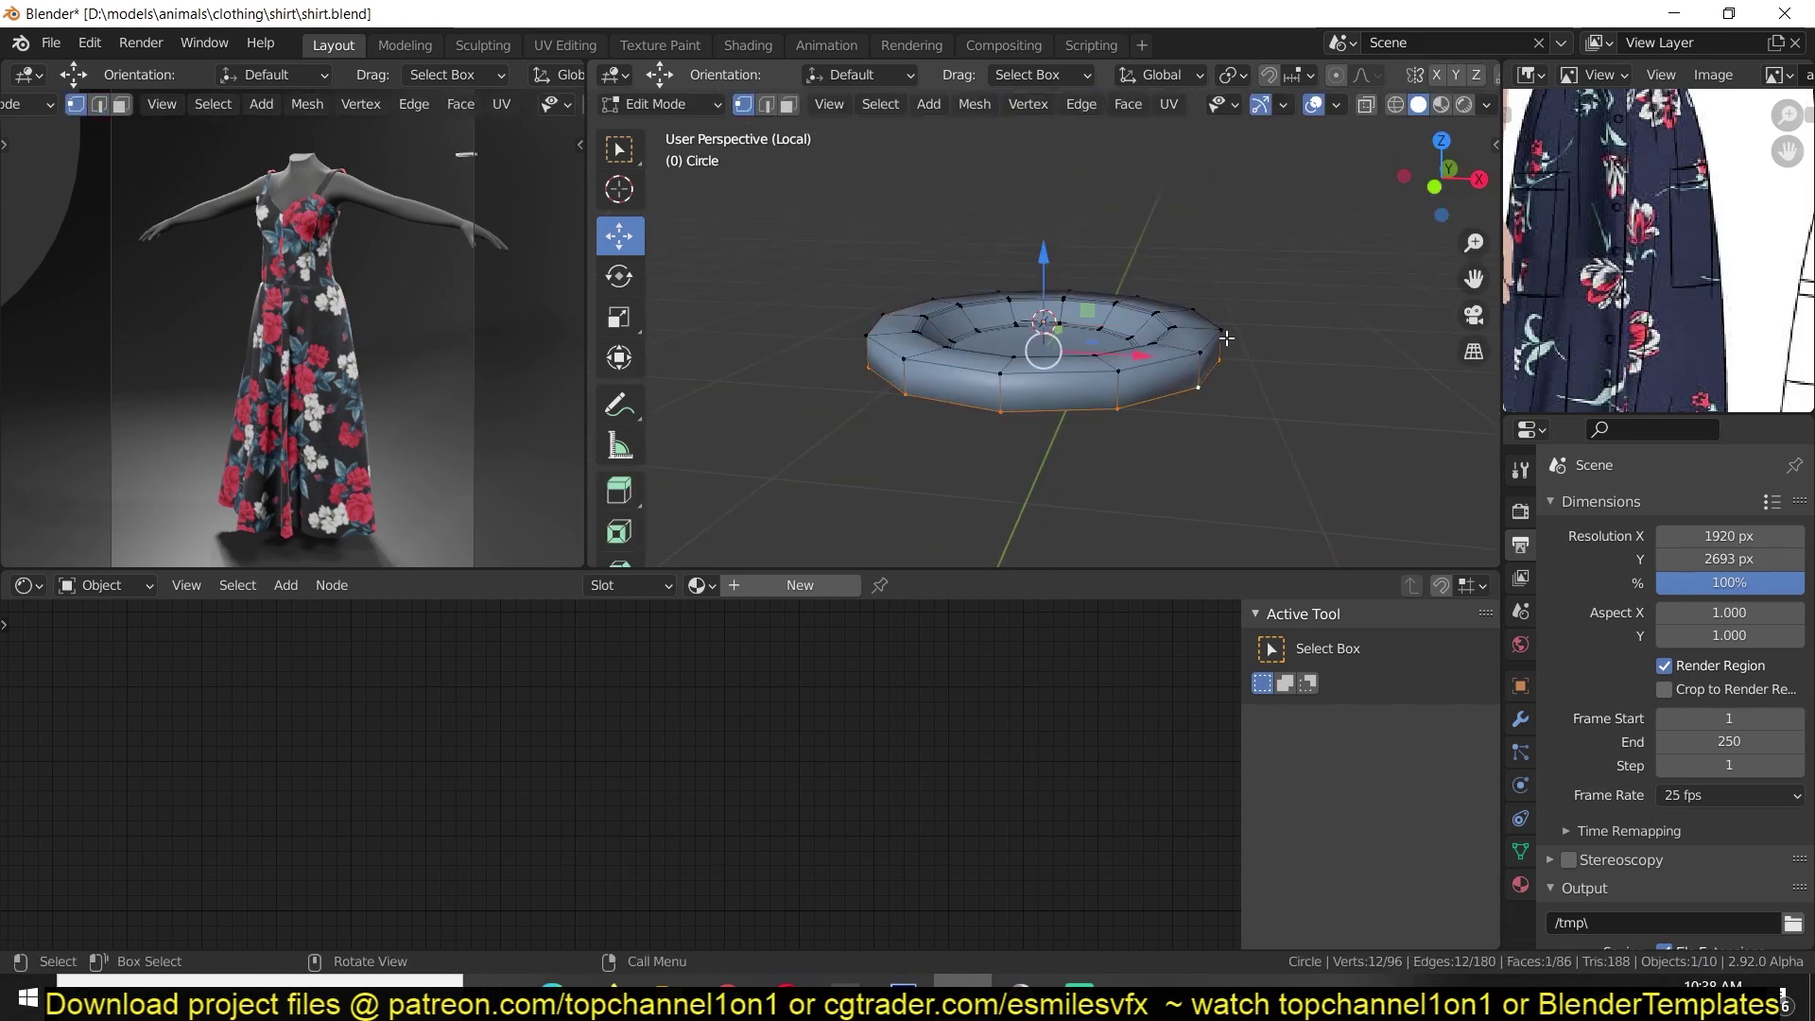
Place the 3D cursor just beside the button's centre in top view and add a 6-vertex circle there.
key(Tab)
key(KP_7)
shift+right_click(1116, 330)
key(shift+a)
click(1133, 388)
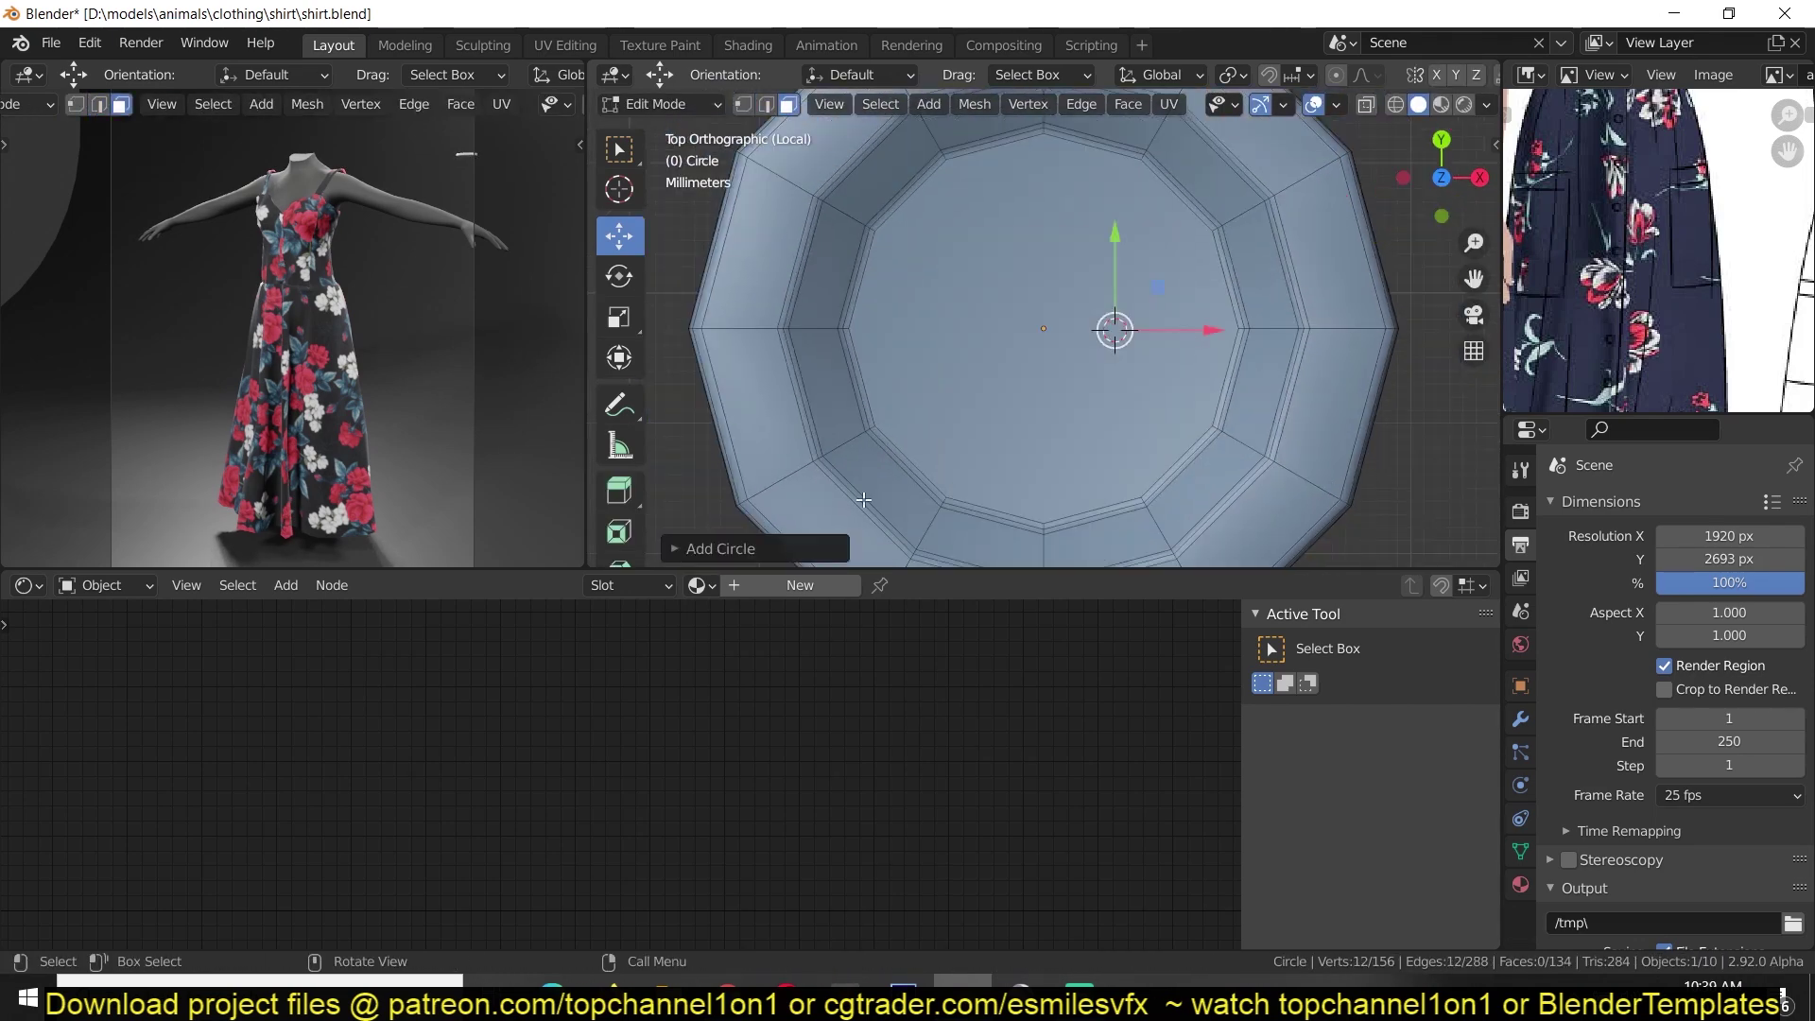
click(709, 549)
double_click(889, 293)
text(6)
key(Return)
Scale the six-sided circle down to a small buttonhole outline in wireframe display, with a final factor of 0.141.
key(shift+z)
key(s)
click(1161, 350)
key(s)
click(1157, 352)
scroll(1080, 298, down, 4)
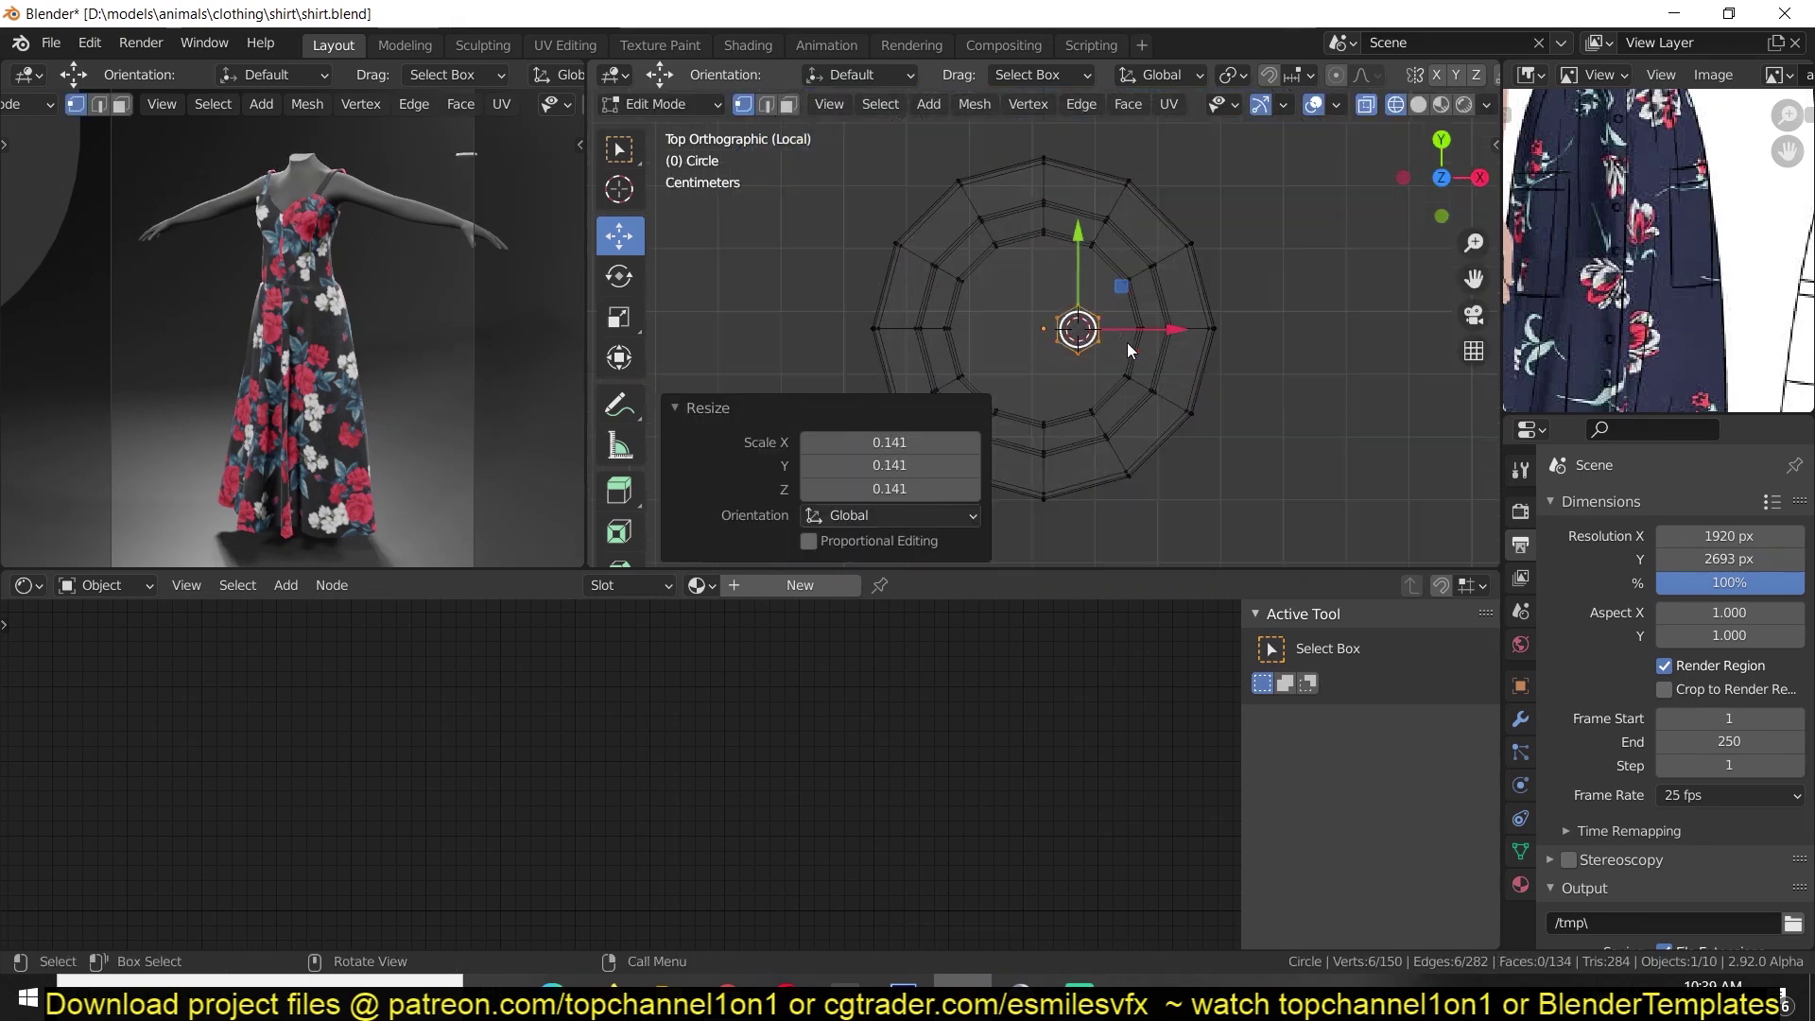
Delete all faces of the button's left half.
key(3)
drag(848, 134, 1050, 500)
key(x)
key(f)
Delete the flat centre face around the small hexagon and change to edge selection.
key(z)
drag(1092, 336, 1048, 300)
key(x)
key(f)
key(shift+z)
key(2)
scroll(1195, 316, up, 3)
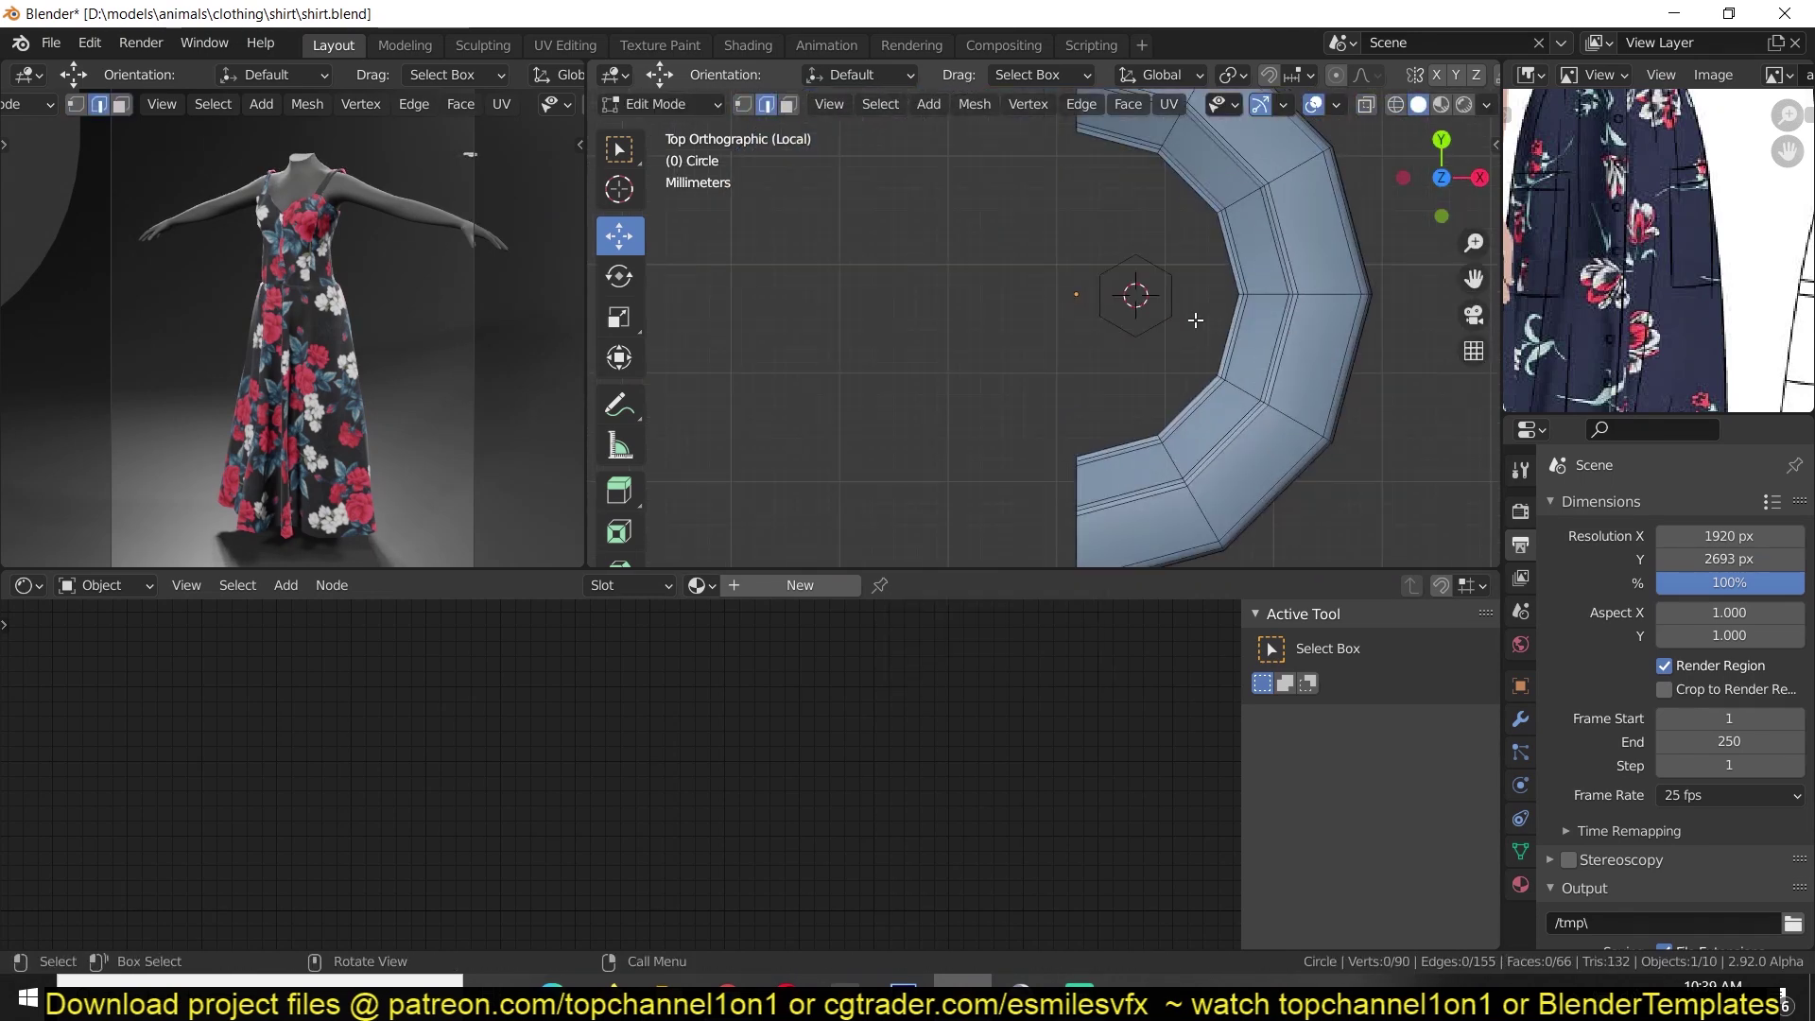
Fill the gap between the small hexagon and the half button's inner rim with faces, leaving the hexagon open.
scroll(1195, 316, up, 2)
shift+middle_drag(1195, 316, 1126, 401)
key(1)
alt+click(1163, 338)
key(2)
click(1151, 324)
middle_drag(1151, 325, 1147, 284)
shift+click(1147, 284)
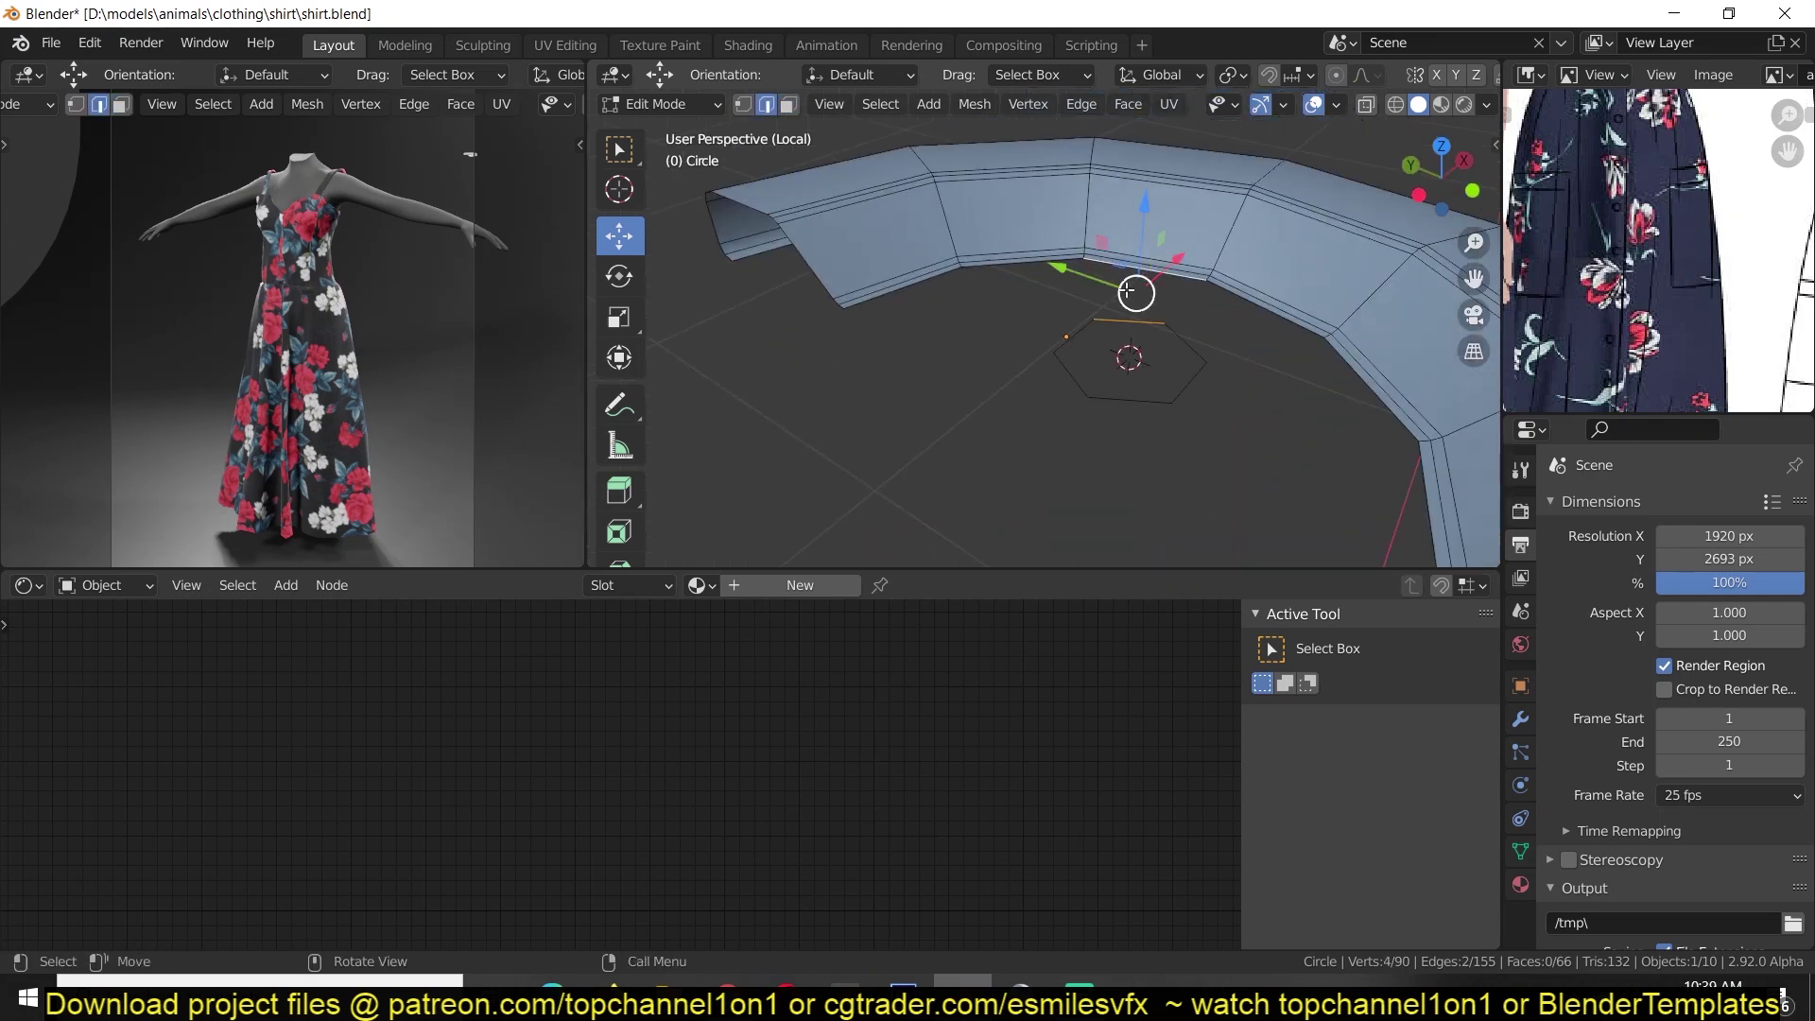
alt+click(1048, 296)
key(f)
key(KP_7)
scroll(1146, 392, down, 2)
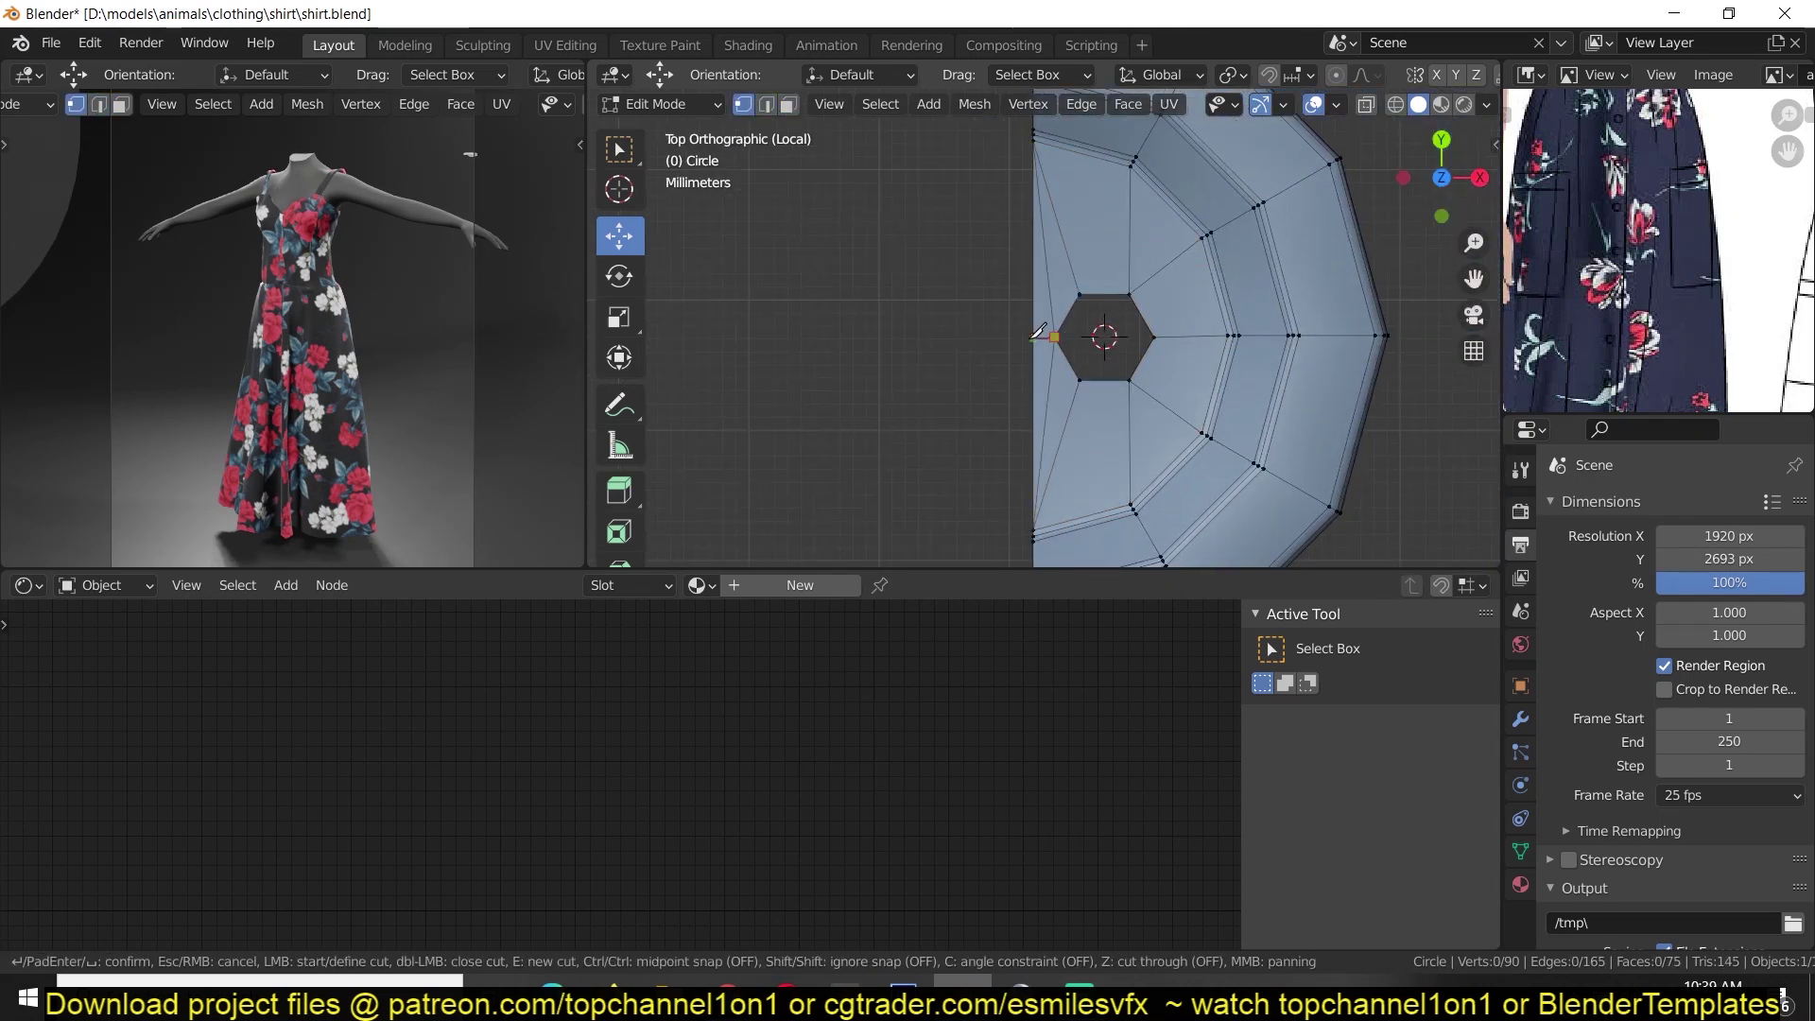
Extrude the small hexagon's edge loop downward along Z to form the buttonhole's inner walls.
alt+click(1140, 361)
middle_drag(1140, 361, 1135, 397)
key(e)
key(z)
click(1149, 312)
scroll(1130, 378, up, 4)
Add a Mirror modifier to complete the half button and bevel the buttonhole's rim edges.
alt+click(1121, 347)
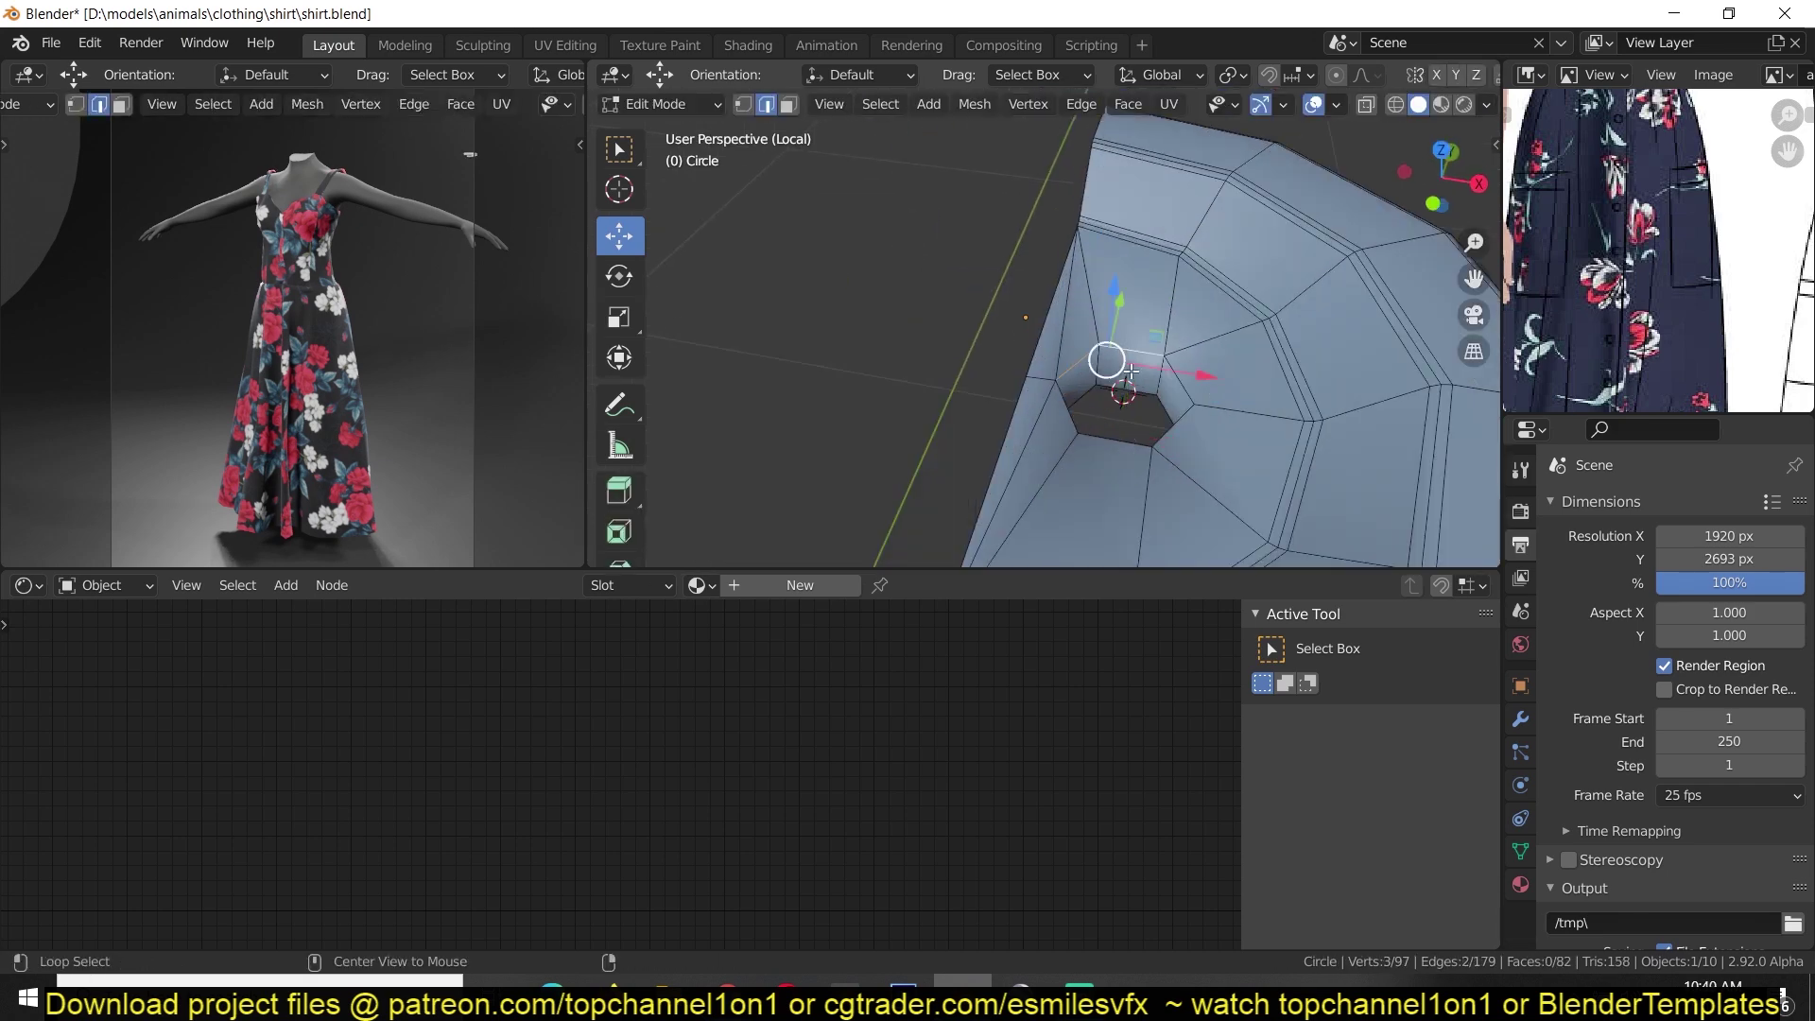
click(1521, 719)
click(1677, 508)
click(1350, 298)
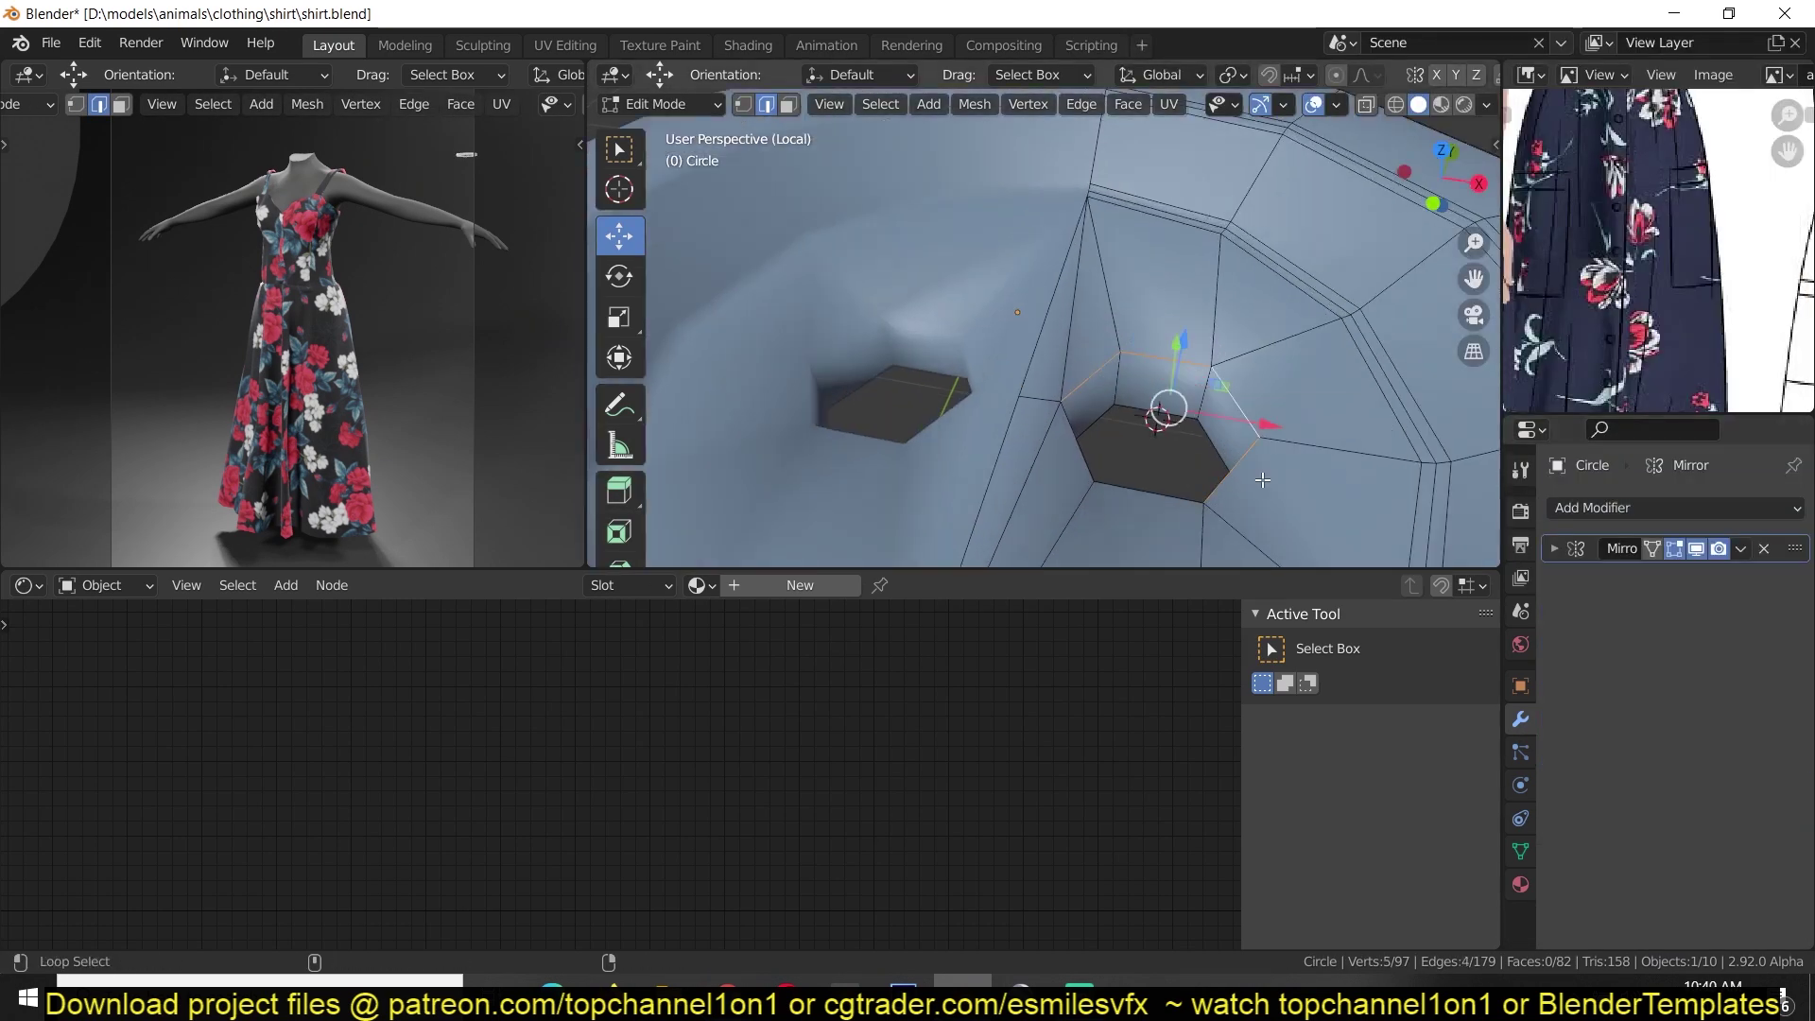
key(ctrl+b)
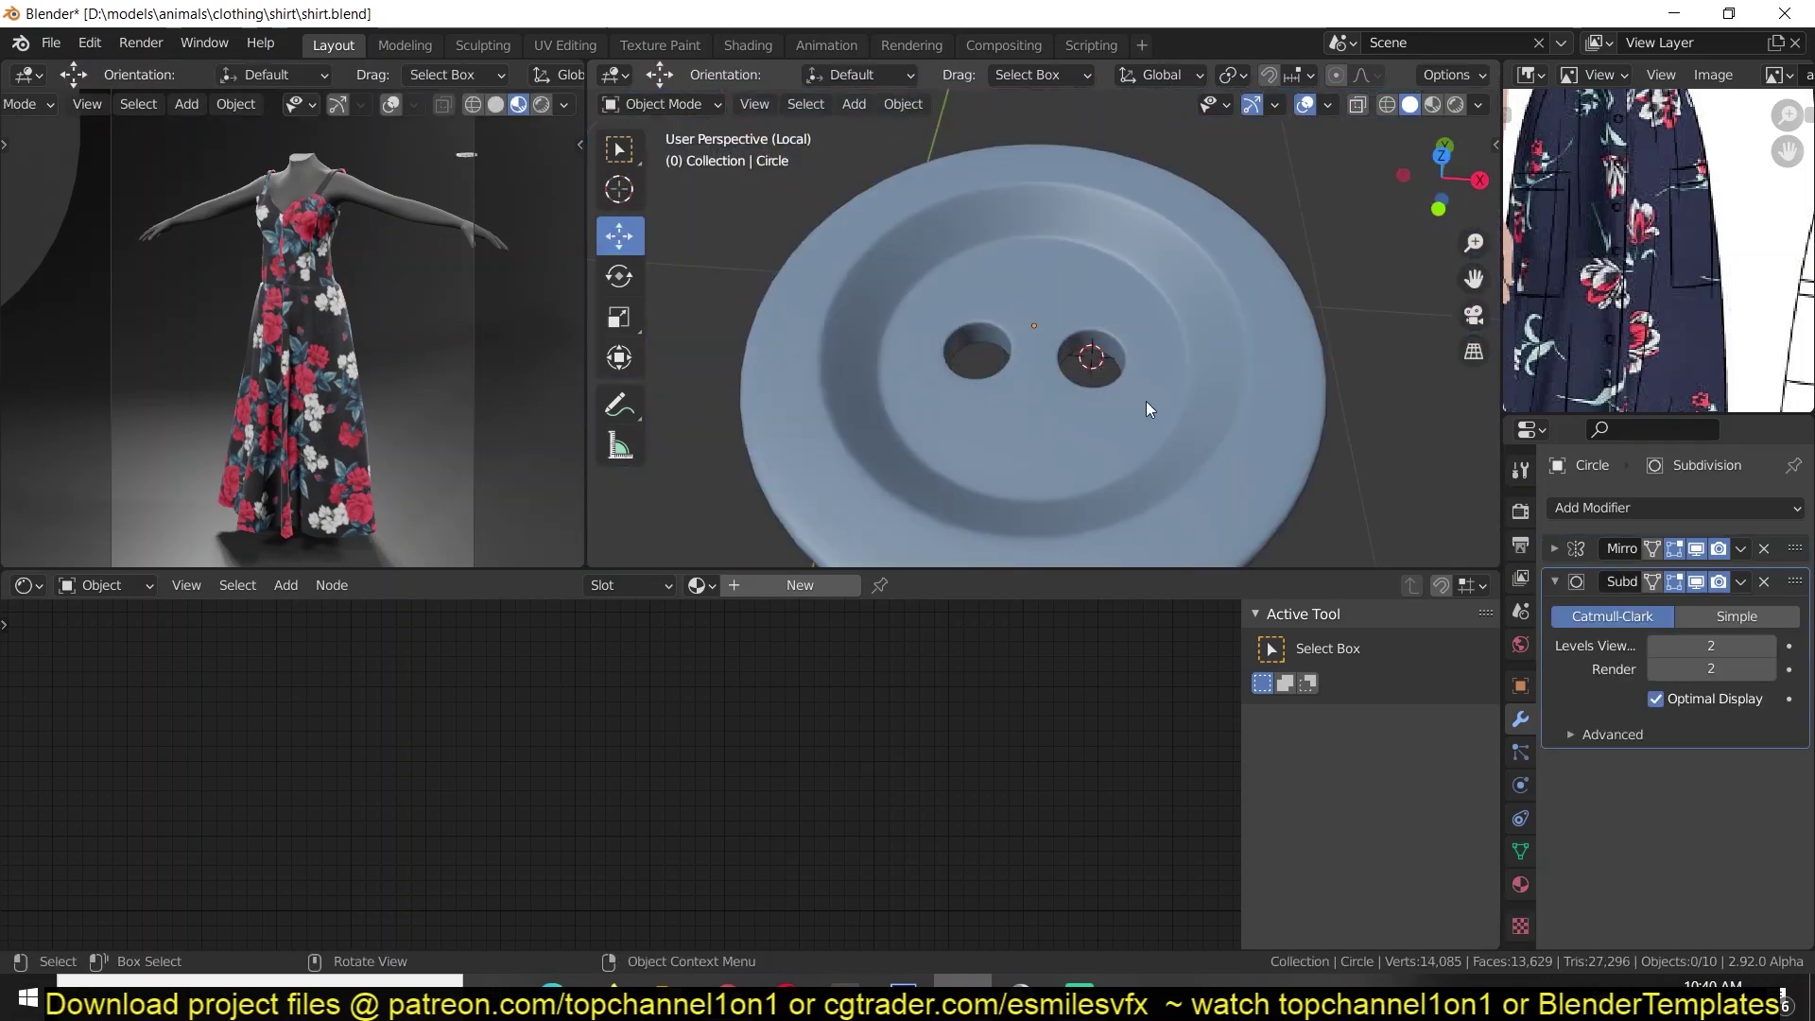
Duplicate the buttonhole's edge loop as a thread profile, scale it by 1.070 and move it along Z.
key(Tab)
key(KP_7)
alt+click(1147, 300)
key(shift+d)
key(s)
middle_drag(1183, 345, 1220, 232)
key(g)
key(z)
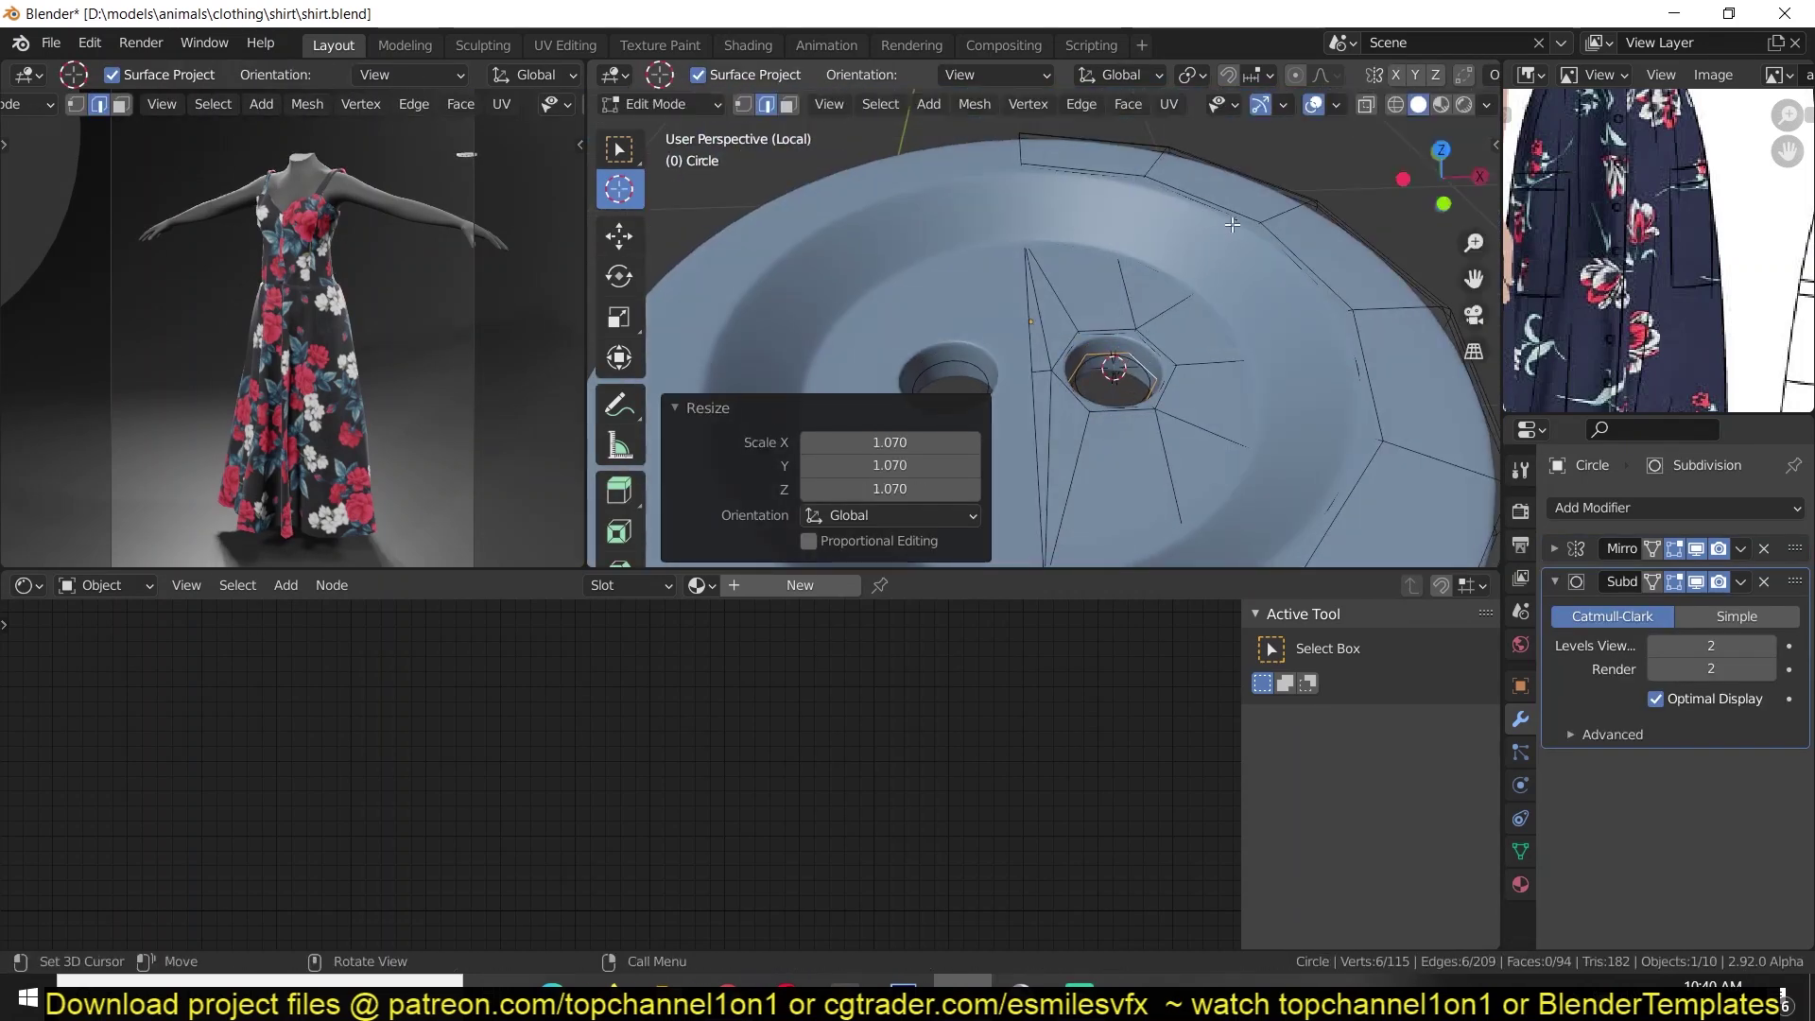
Extrude and rotate the profile loop from the buttonhole to shape an arched thread towards the button's centre.
key(KP_1)
key(e)
click(1213, 390)
key(r)
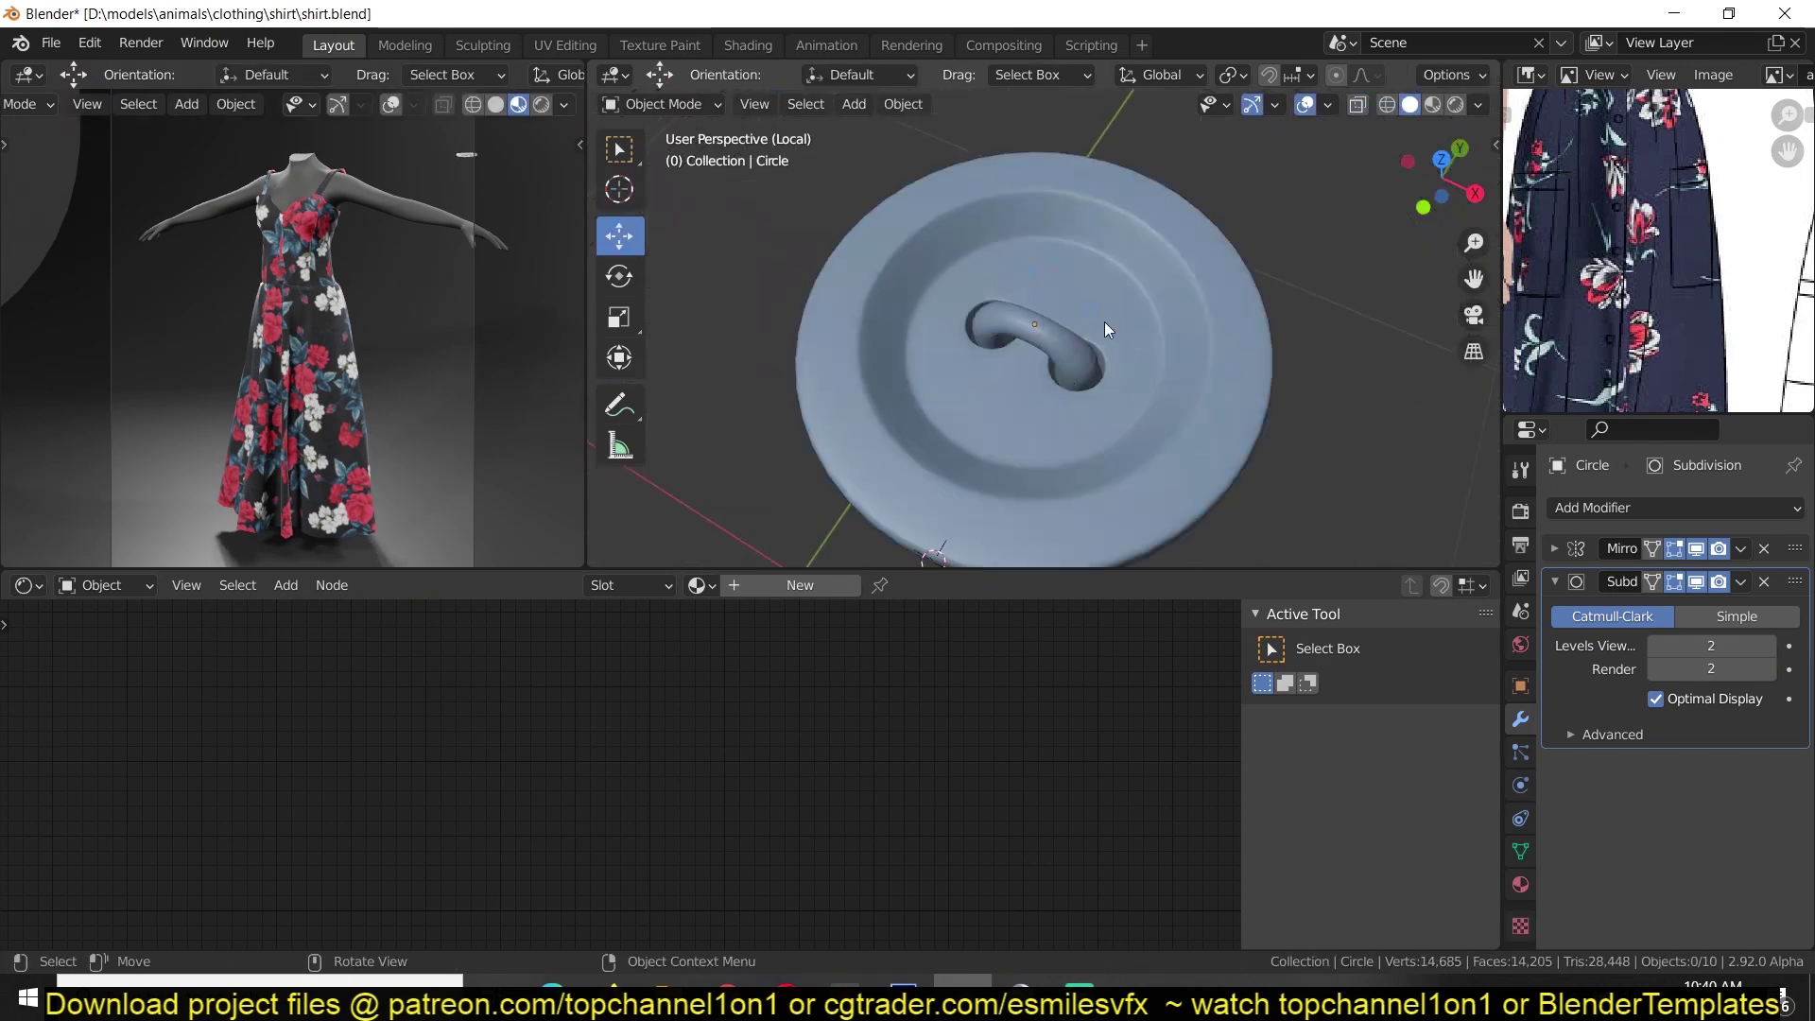
Apply the button's Mirror modifier, duplicate the thread geometry and rotate the copy.
scroll(1064, 373, up, 3)
key(ctrl+a)
key(Tab)
key(KP_7)
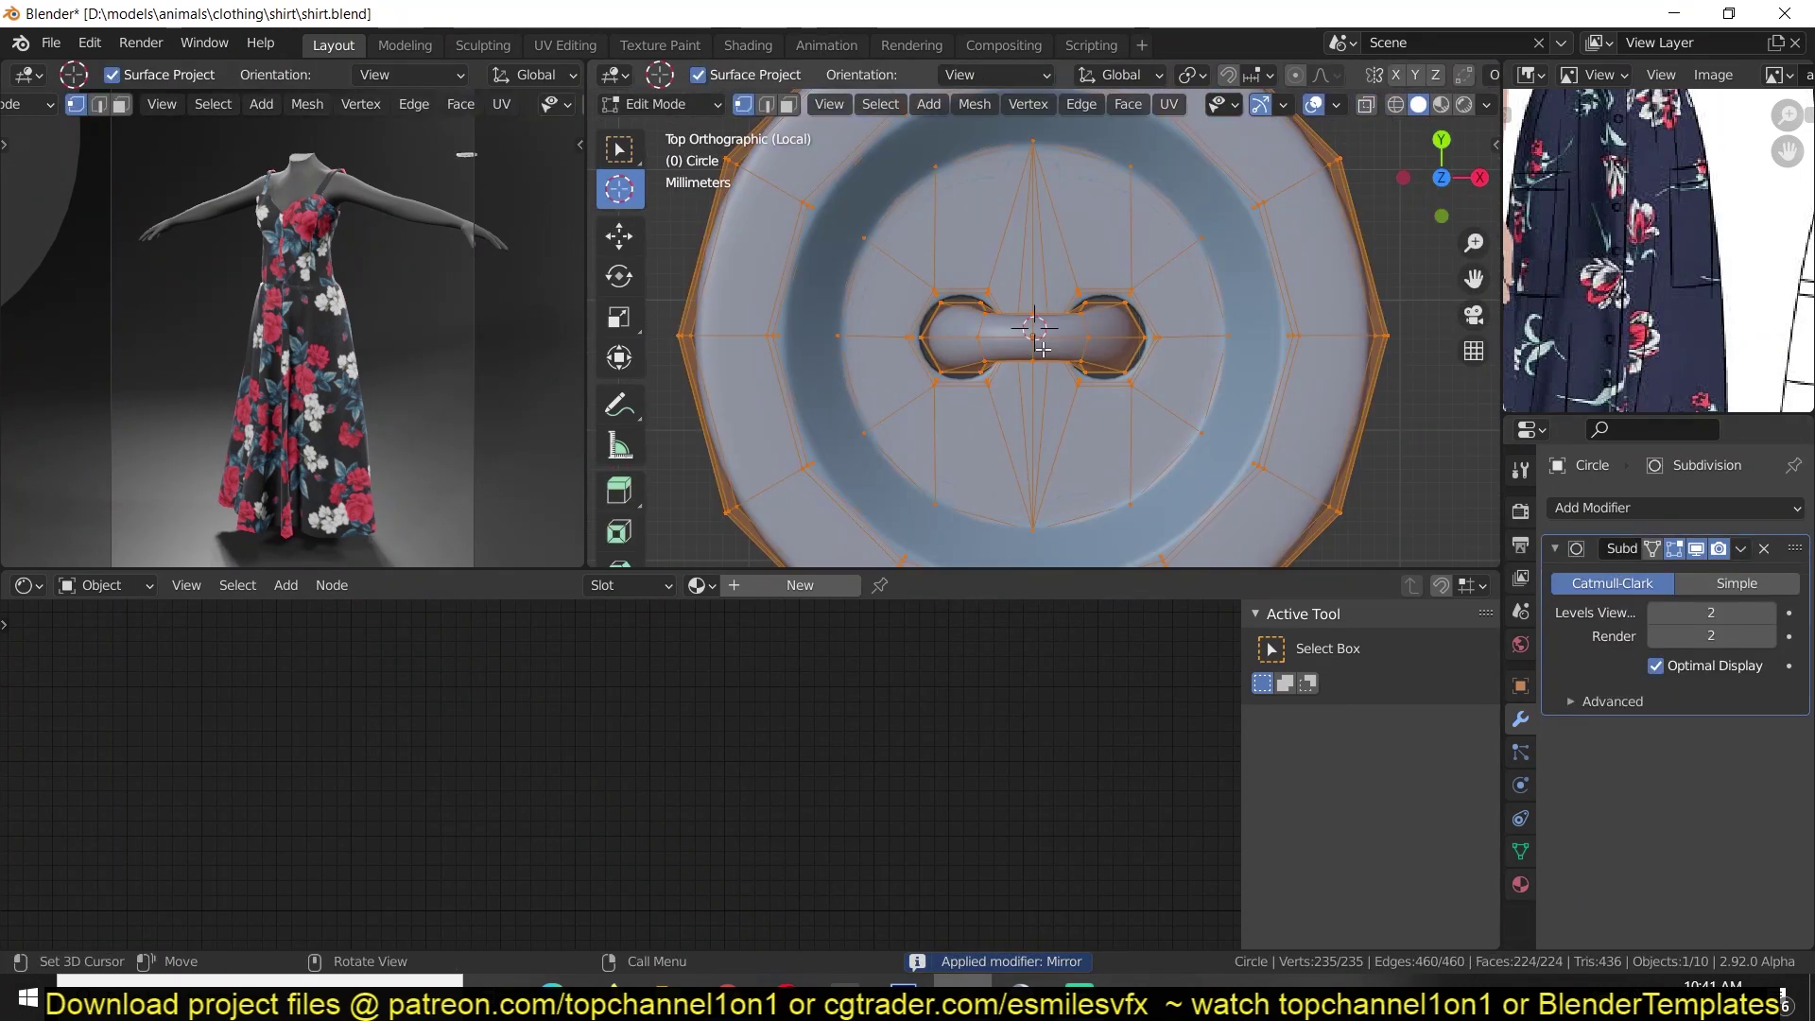
key(shift+d)
key(r)
scroll(1098, 351, down, 2)
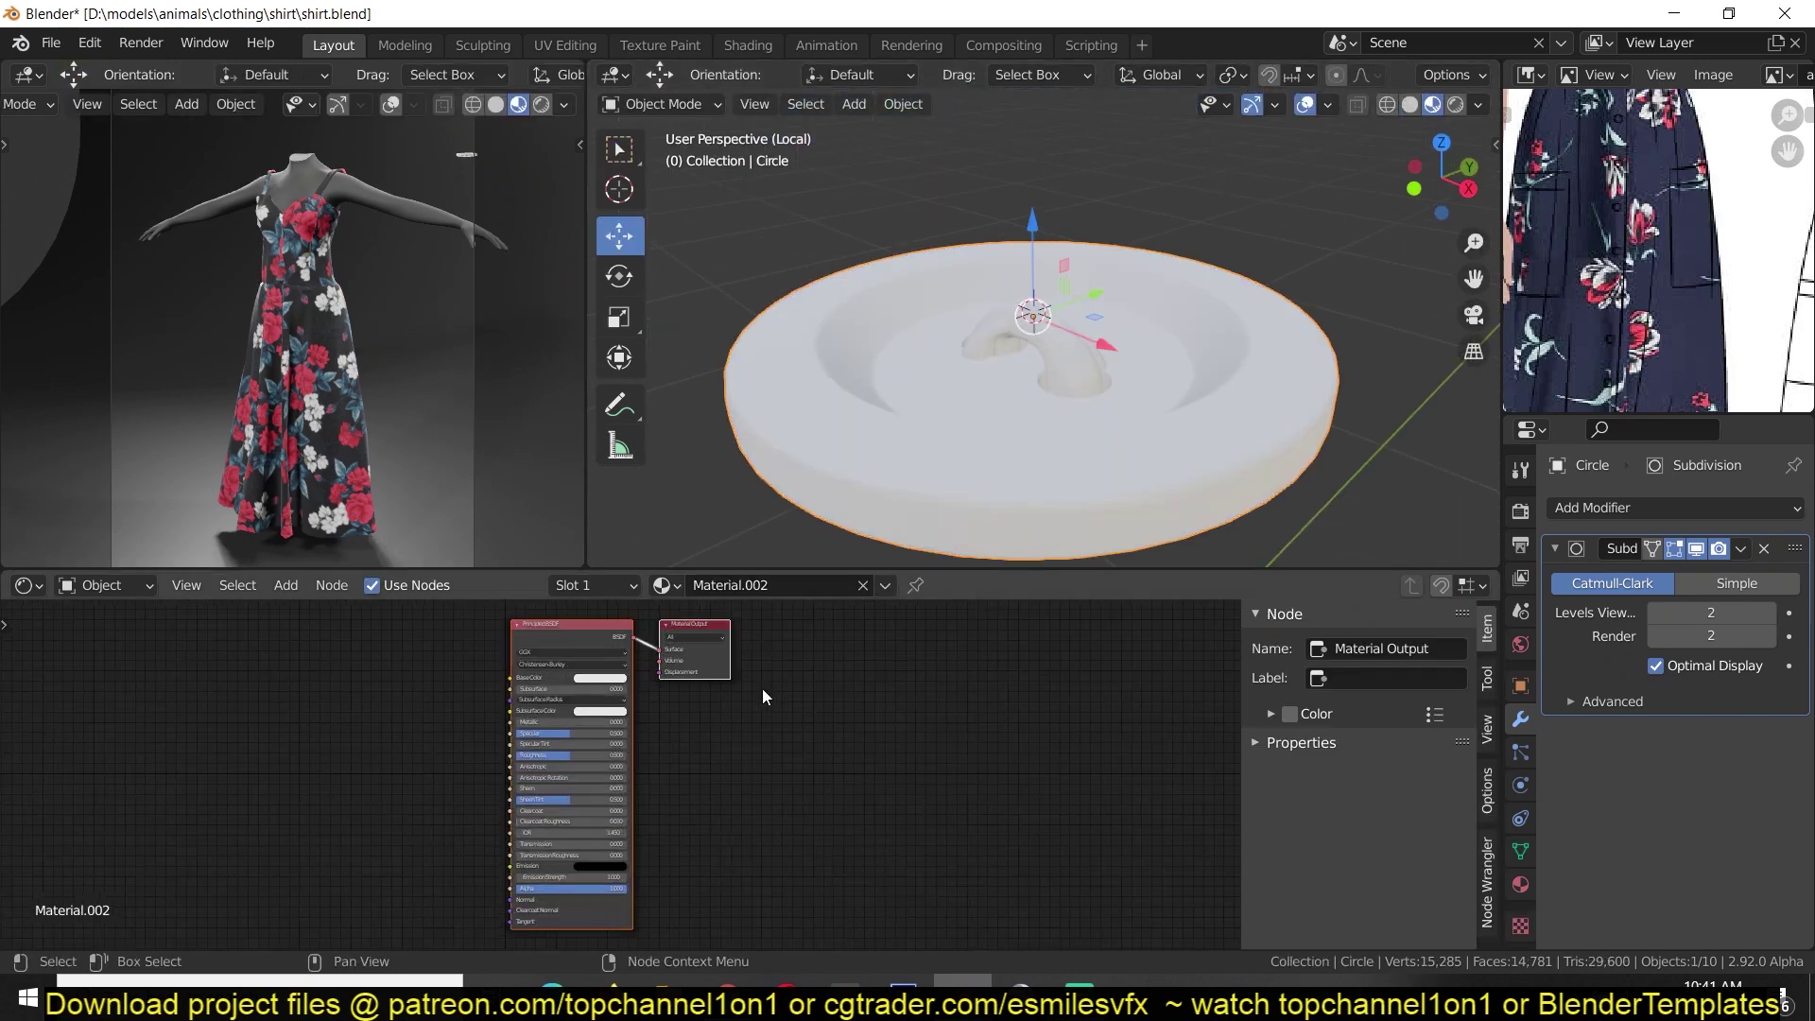
Set the new button material's Base Color to pale pink and its Subsurface to 1.000.
scroll(762, 689, up, 3)
click(591, 632)
scroll(1004, 490, down, 2)
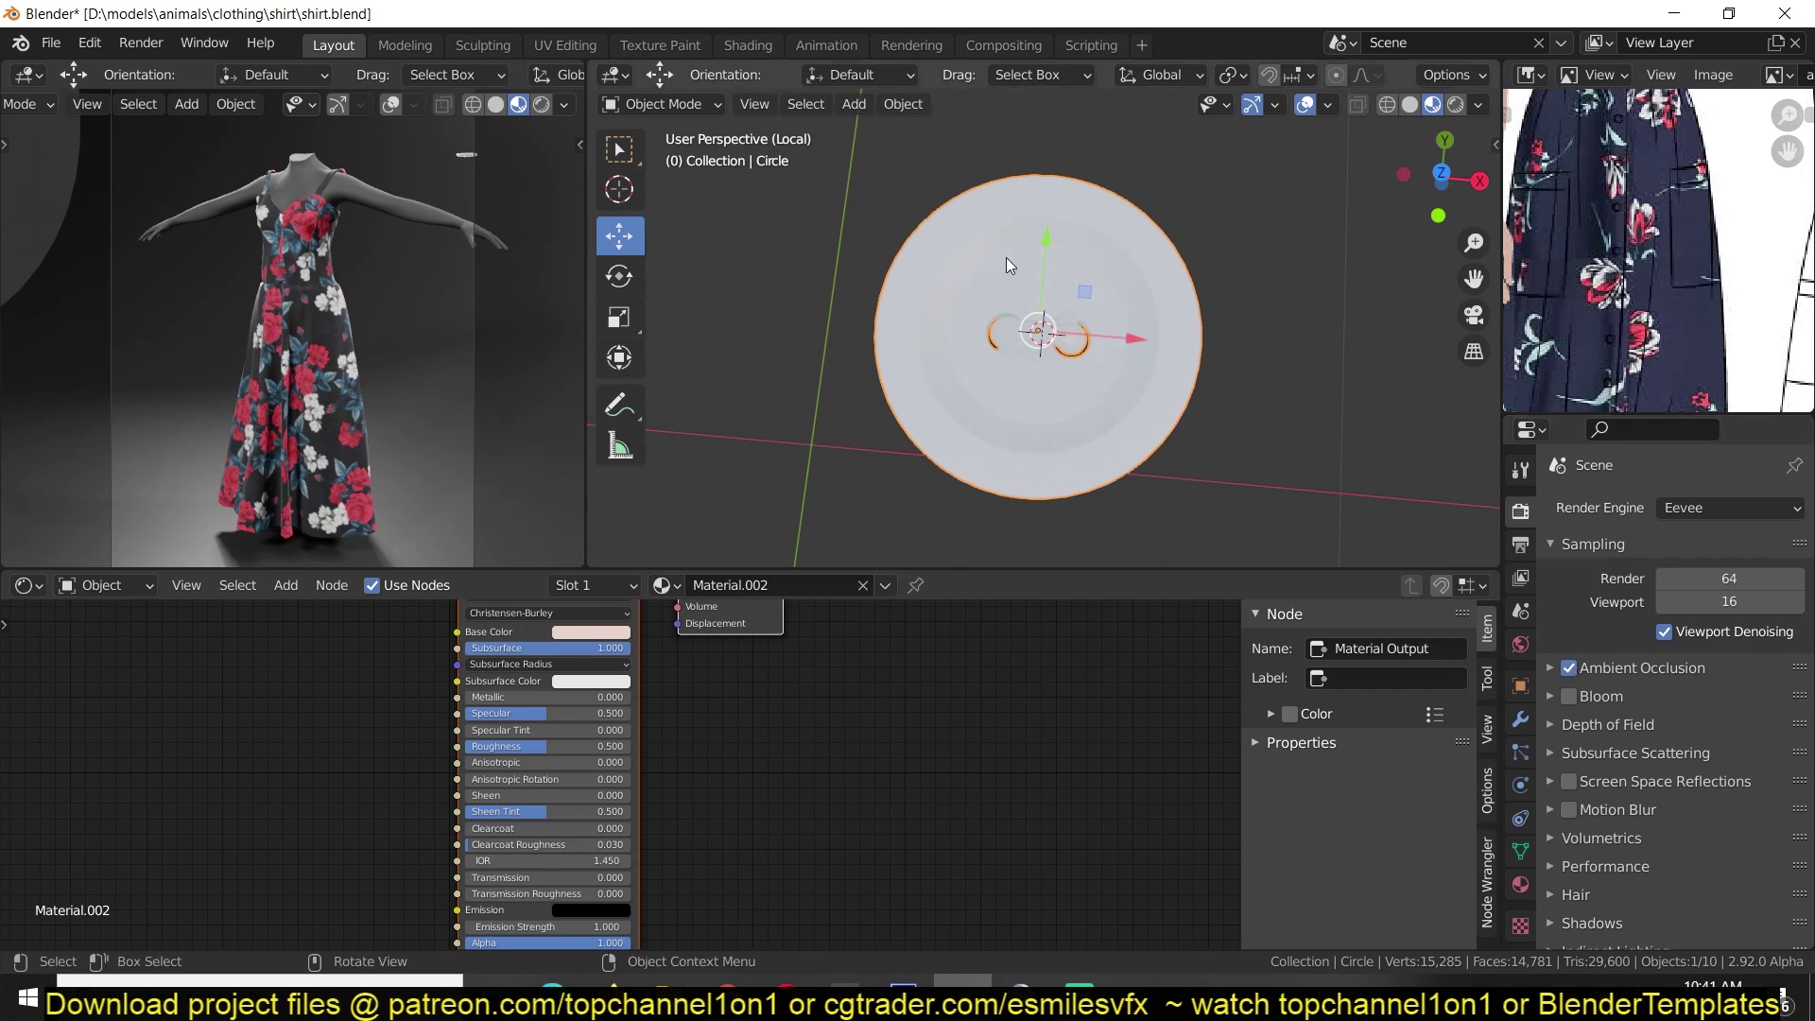
Leave the isolated view, snap the button to the dress's neckline, scale it down and apply the scale.
key(KP_Divide)
middle_drag(945, 356, 900, 278)
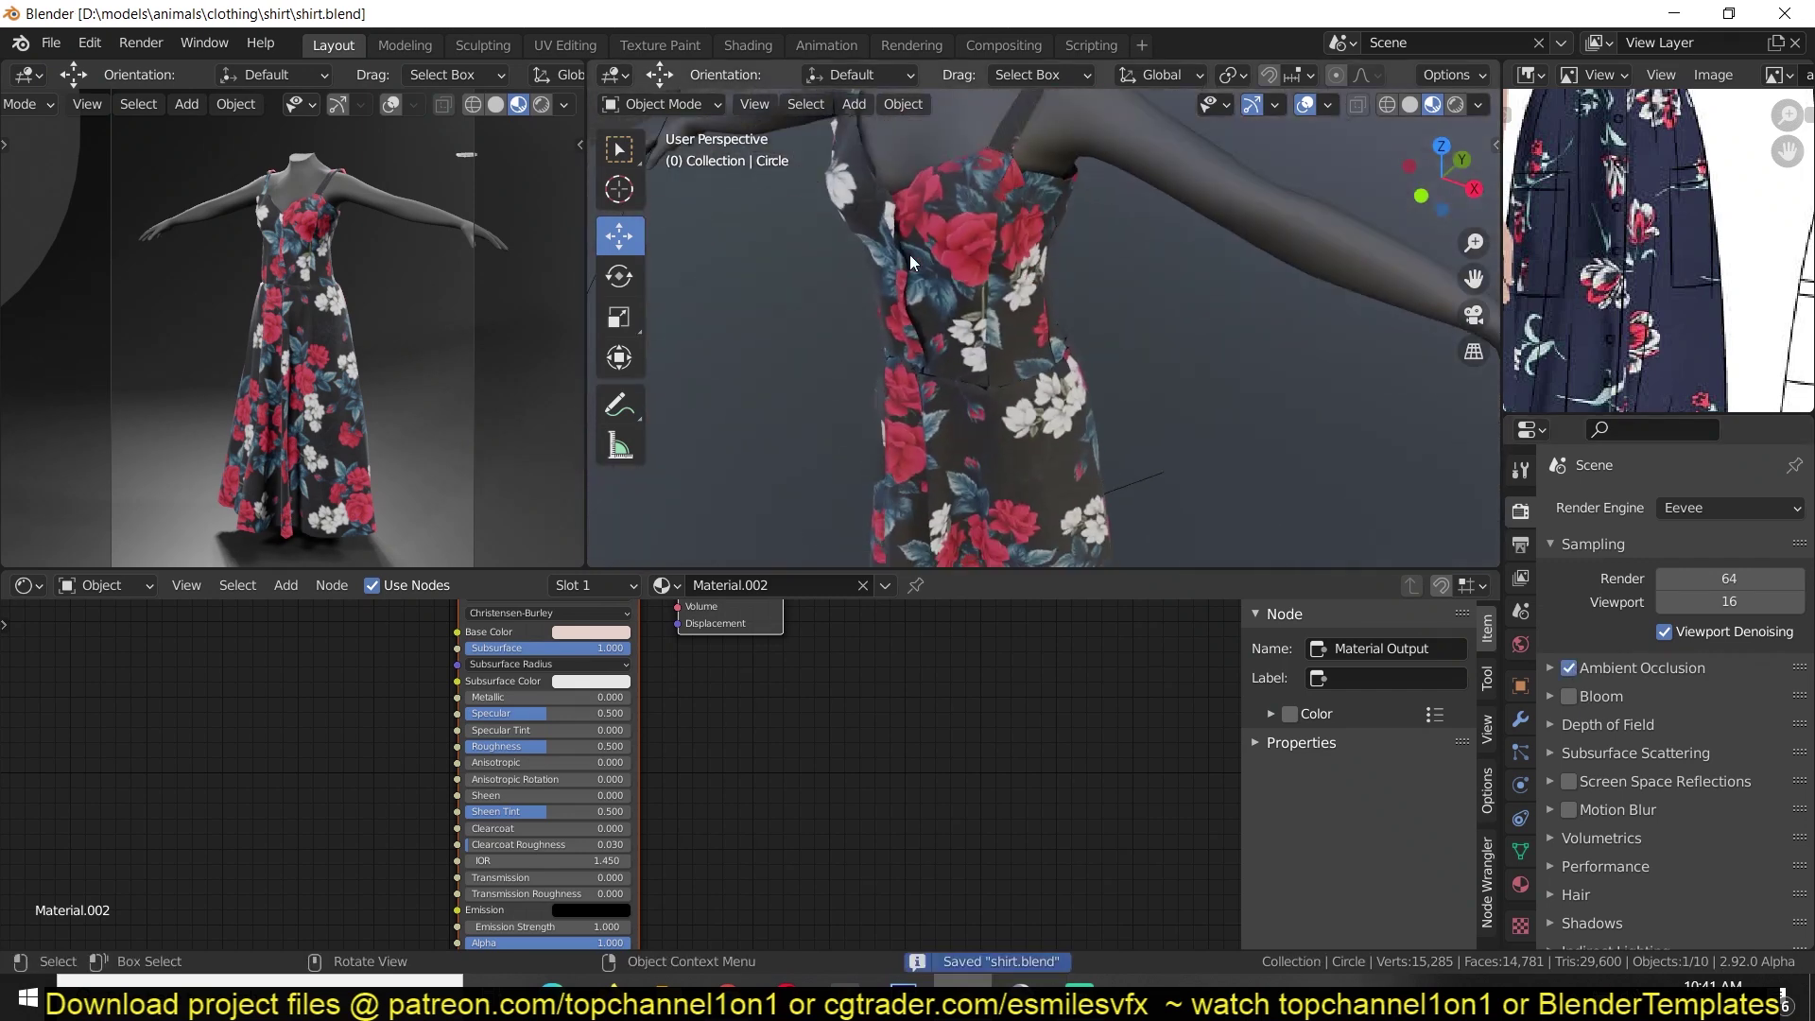
scroll(1025, 221, up, 5)
key(shift+s)
click(1005, 133)
key(s)
click(1051, 243)
key(ctrl+a)
click(1092, 109)
Rotate, move and resize the button until it lies against the top of the dress's front opening.
key(r)
key(r)
click(1086, 352)
key(g)
key(y)
middle_drag(1086, 352, 1049, 378)
click(1082, 324)
key(r)
click(1125, 330)
key(s)
click(1130, 342)
key(r)
key(r)
click(1040, 378)
Set the button material's Subsurface to 0.
drag(605, 648, 463, 649)
scroll(1082, 304, up, 5)
click(1211, 235)
scroll(1211, 236, down, 5)
middle_drag(1211, 235, 1118, 277)
scroll(1028, 319, down, 5)
Select the strip of faces down the dress's front opening as the area for the button particles.
click(1059, 302)
key(Tab)
scroll(1135, 312, down, 6)
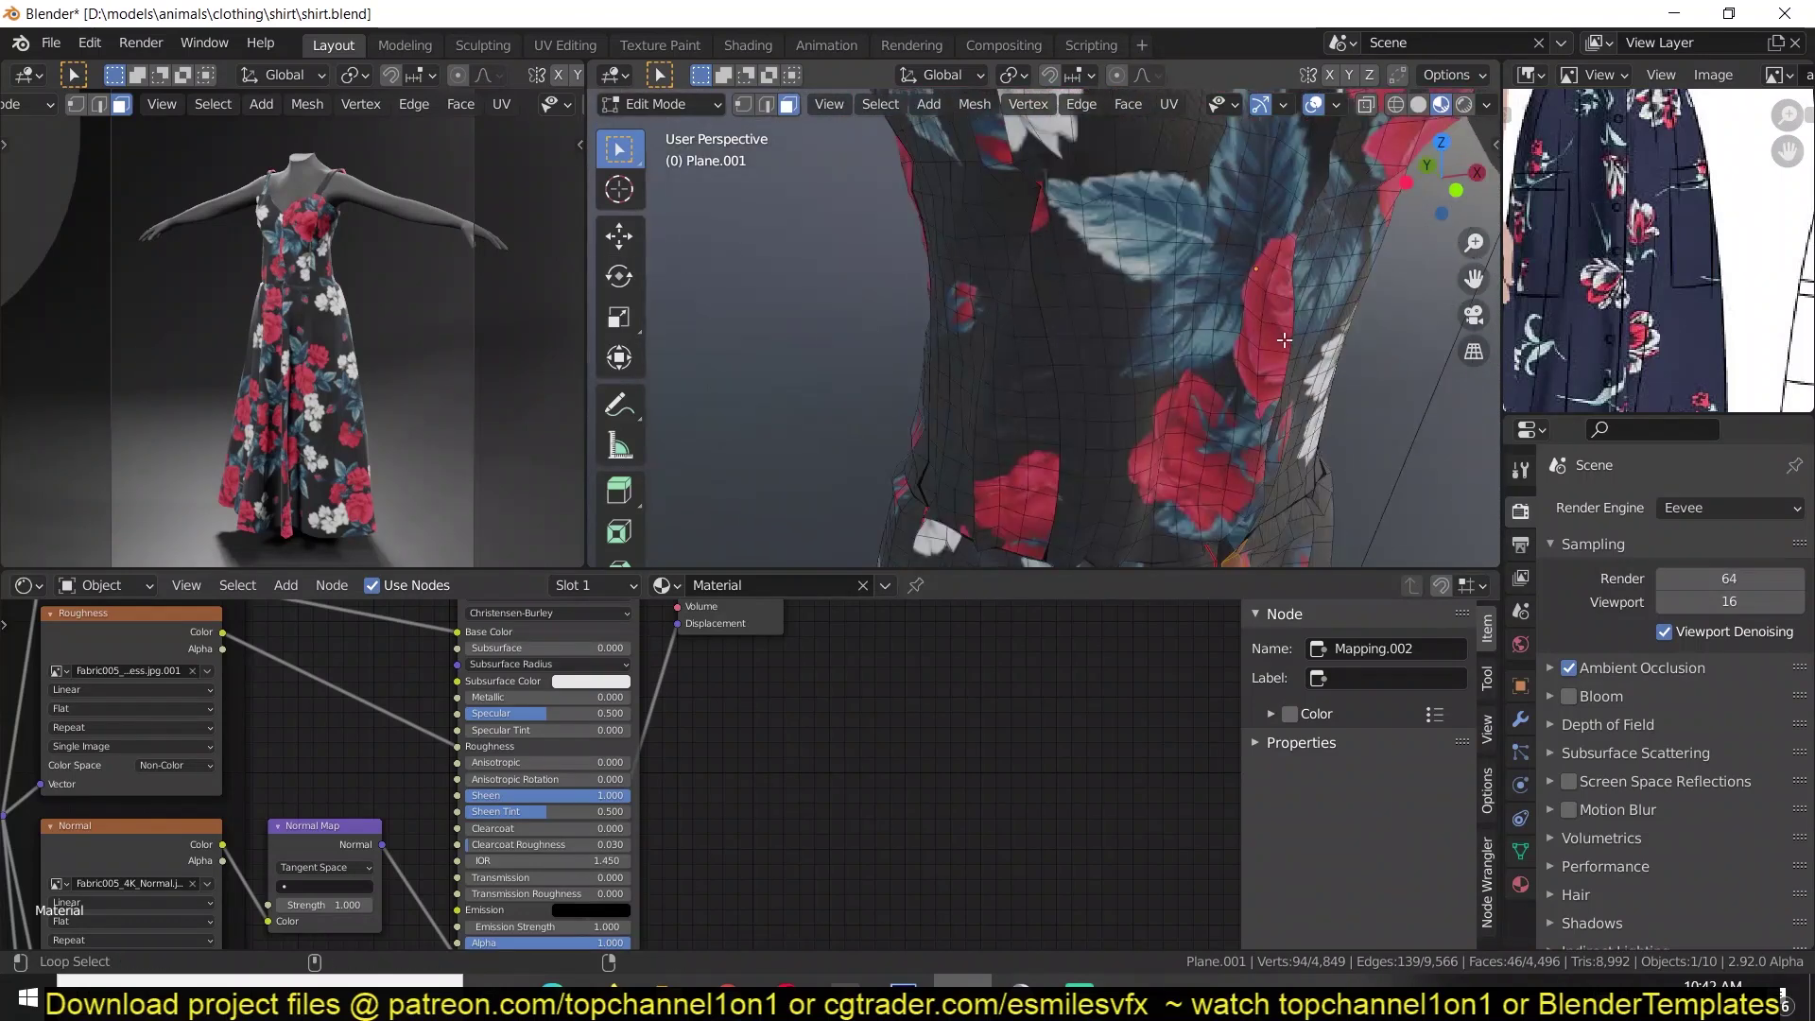
click(1521, 756)
click(1520, 851)
click(1521, 718)
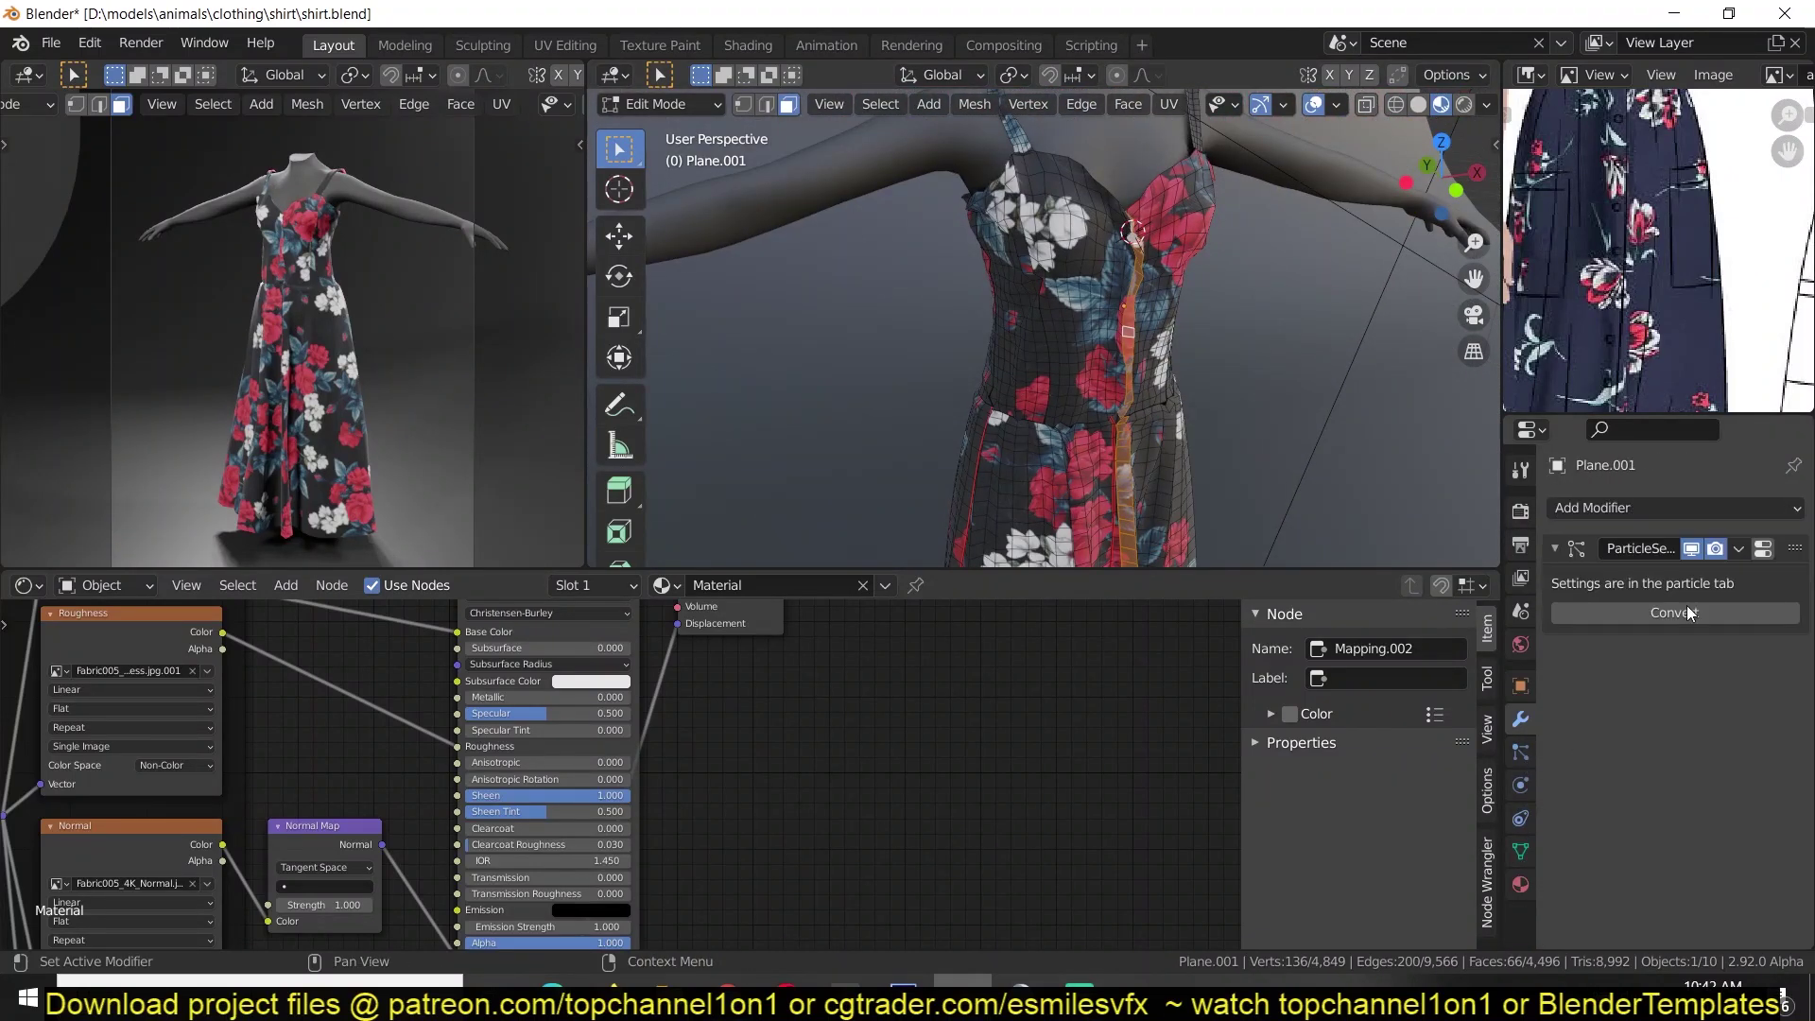
Limit the dress's hair particle density to the front strip's vertex group and return to Object Mode.
click(1640, 879)
scroll(1657, 851, down, 5)
click(1664, 693)
click(1654, 729)
key(Tab)
scroll(1689, 823, up, 9)
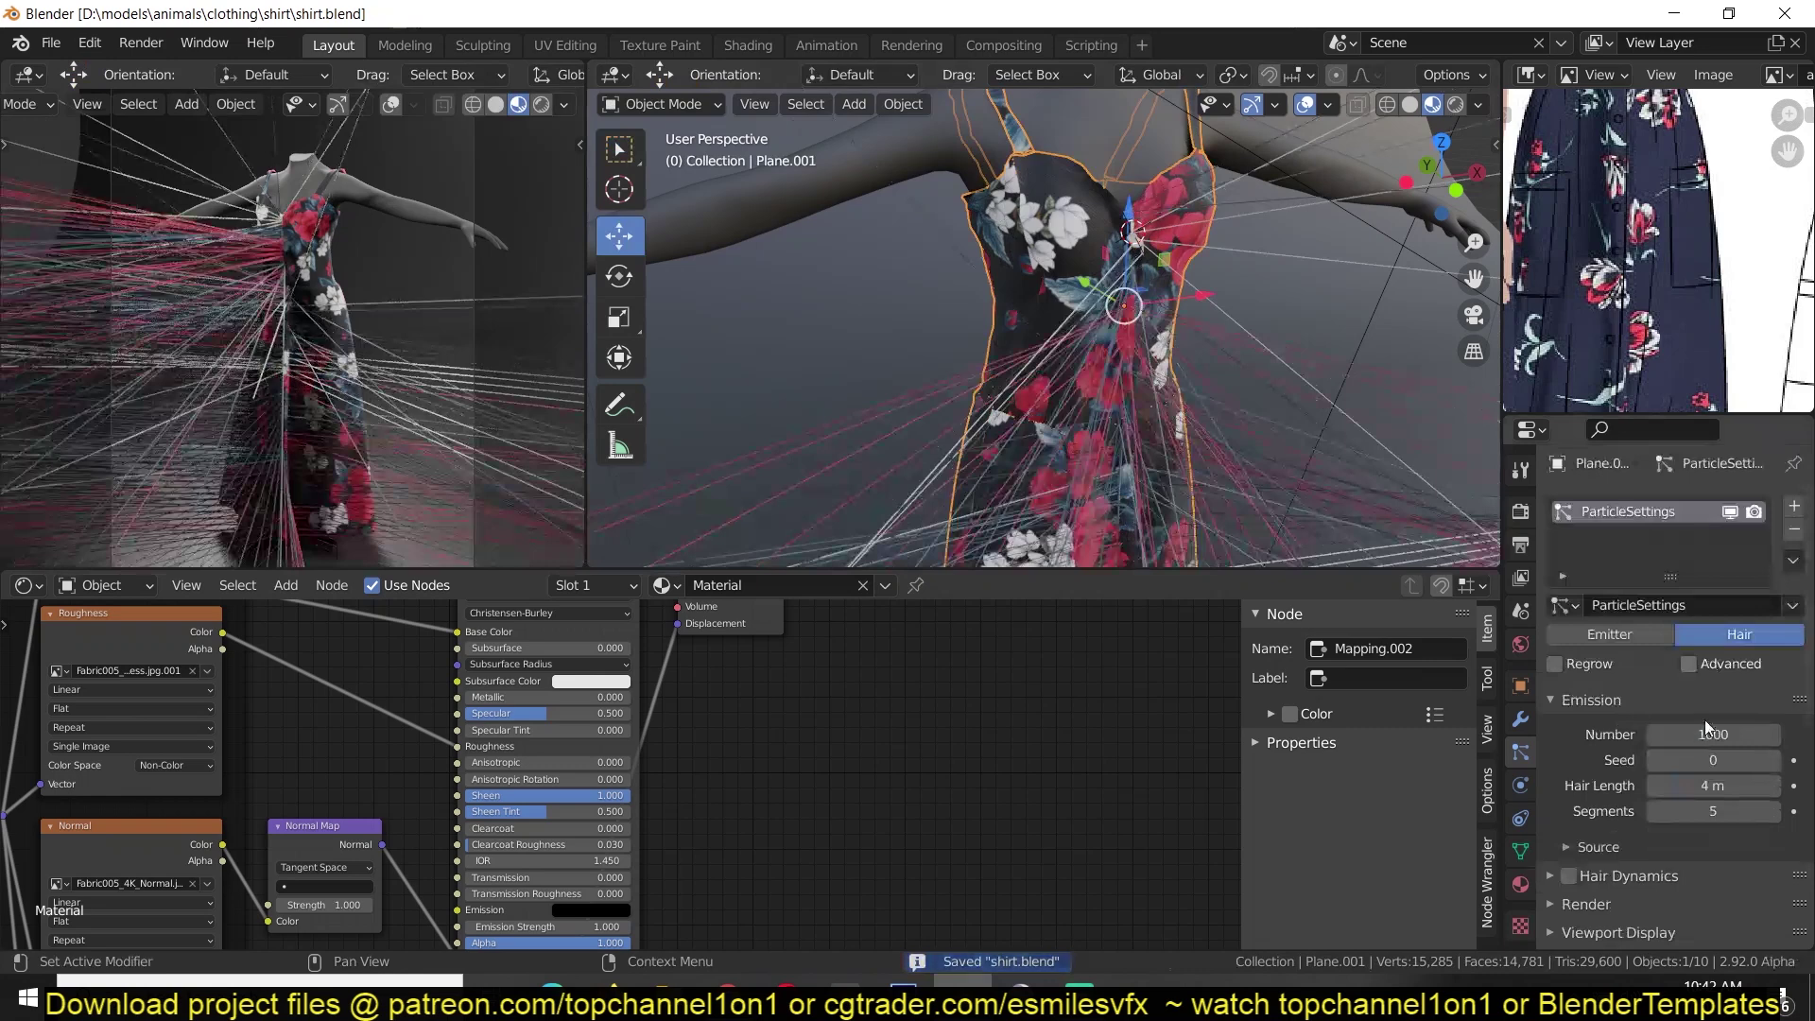
Set the particle Number to 20, enable the Advanced options and show the emission Source settings.
double_click(1707, 735)
text(20)
middle_drag(619, 496, 719, 473)
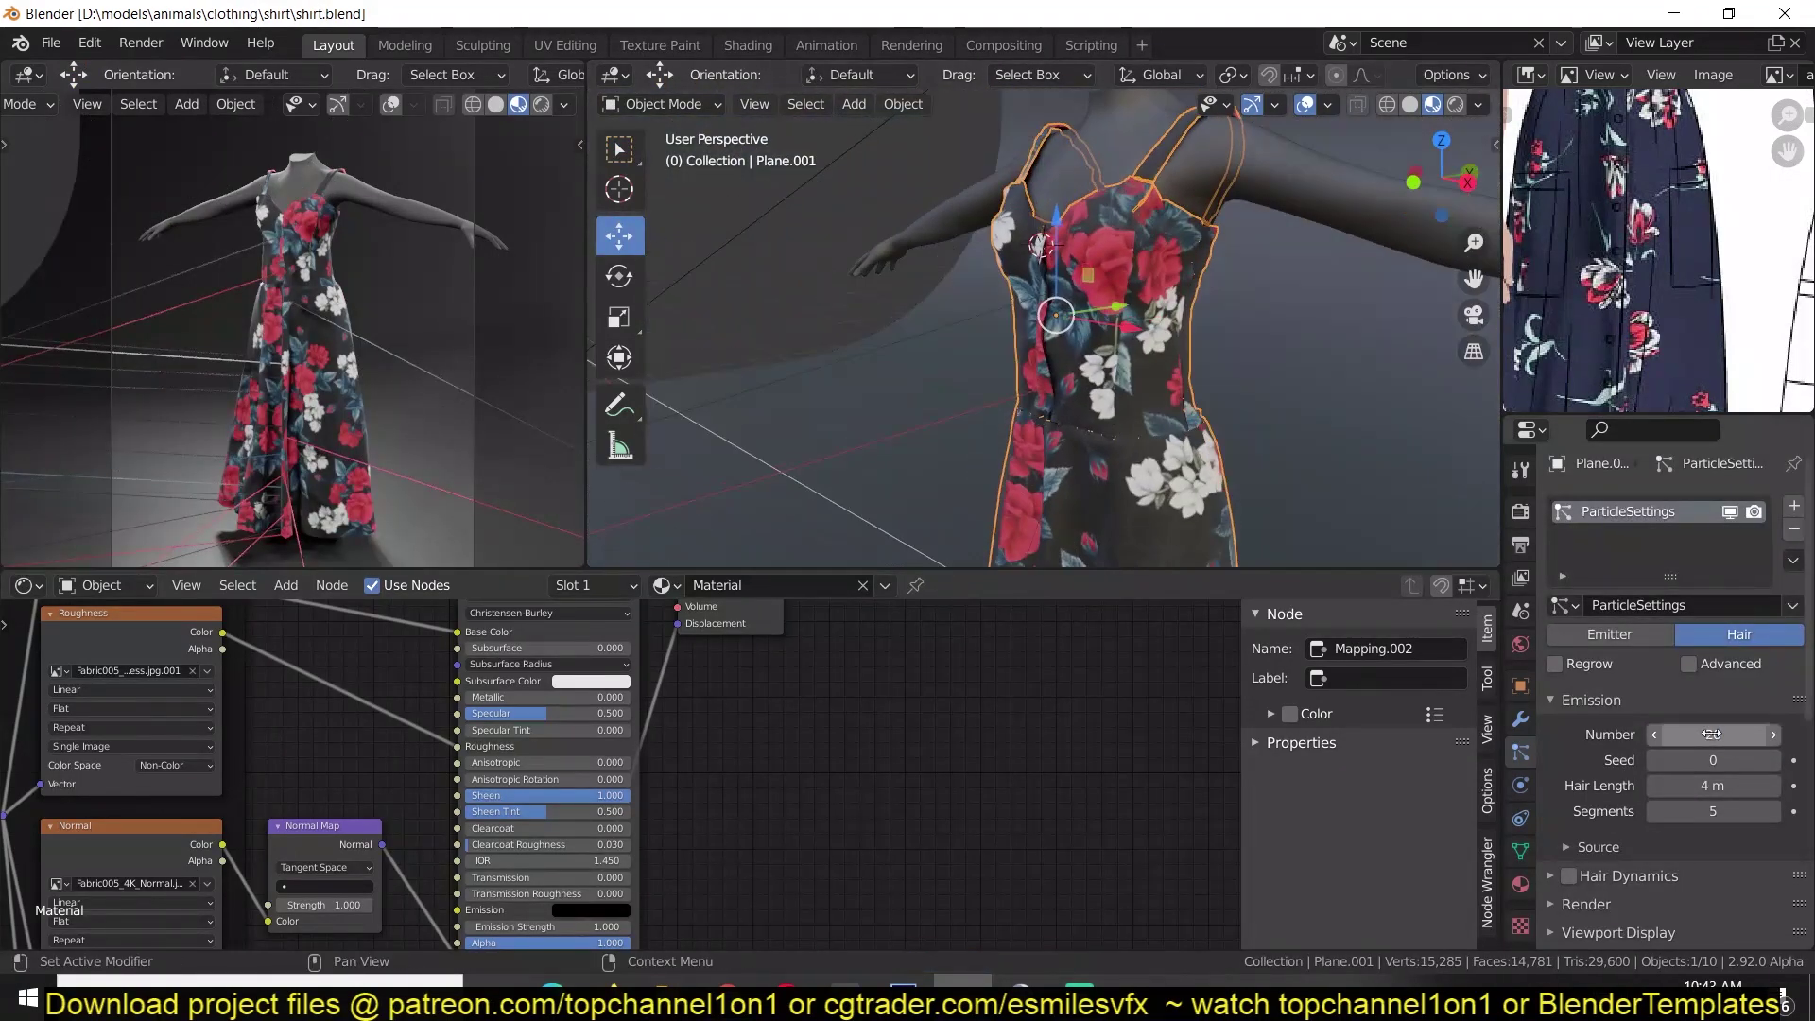
click(1689, 665)
click(1598, 847)
scroll(1655, 804, down, 6)
scroll(1613, 555, down, 12)
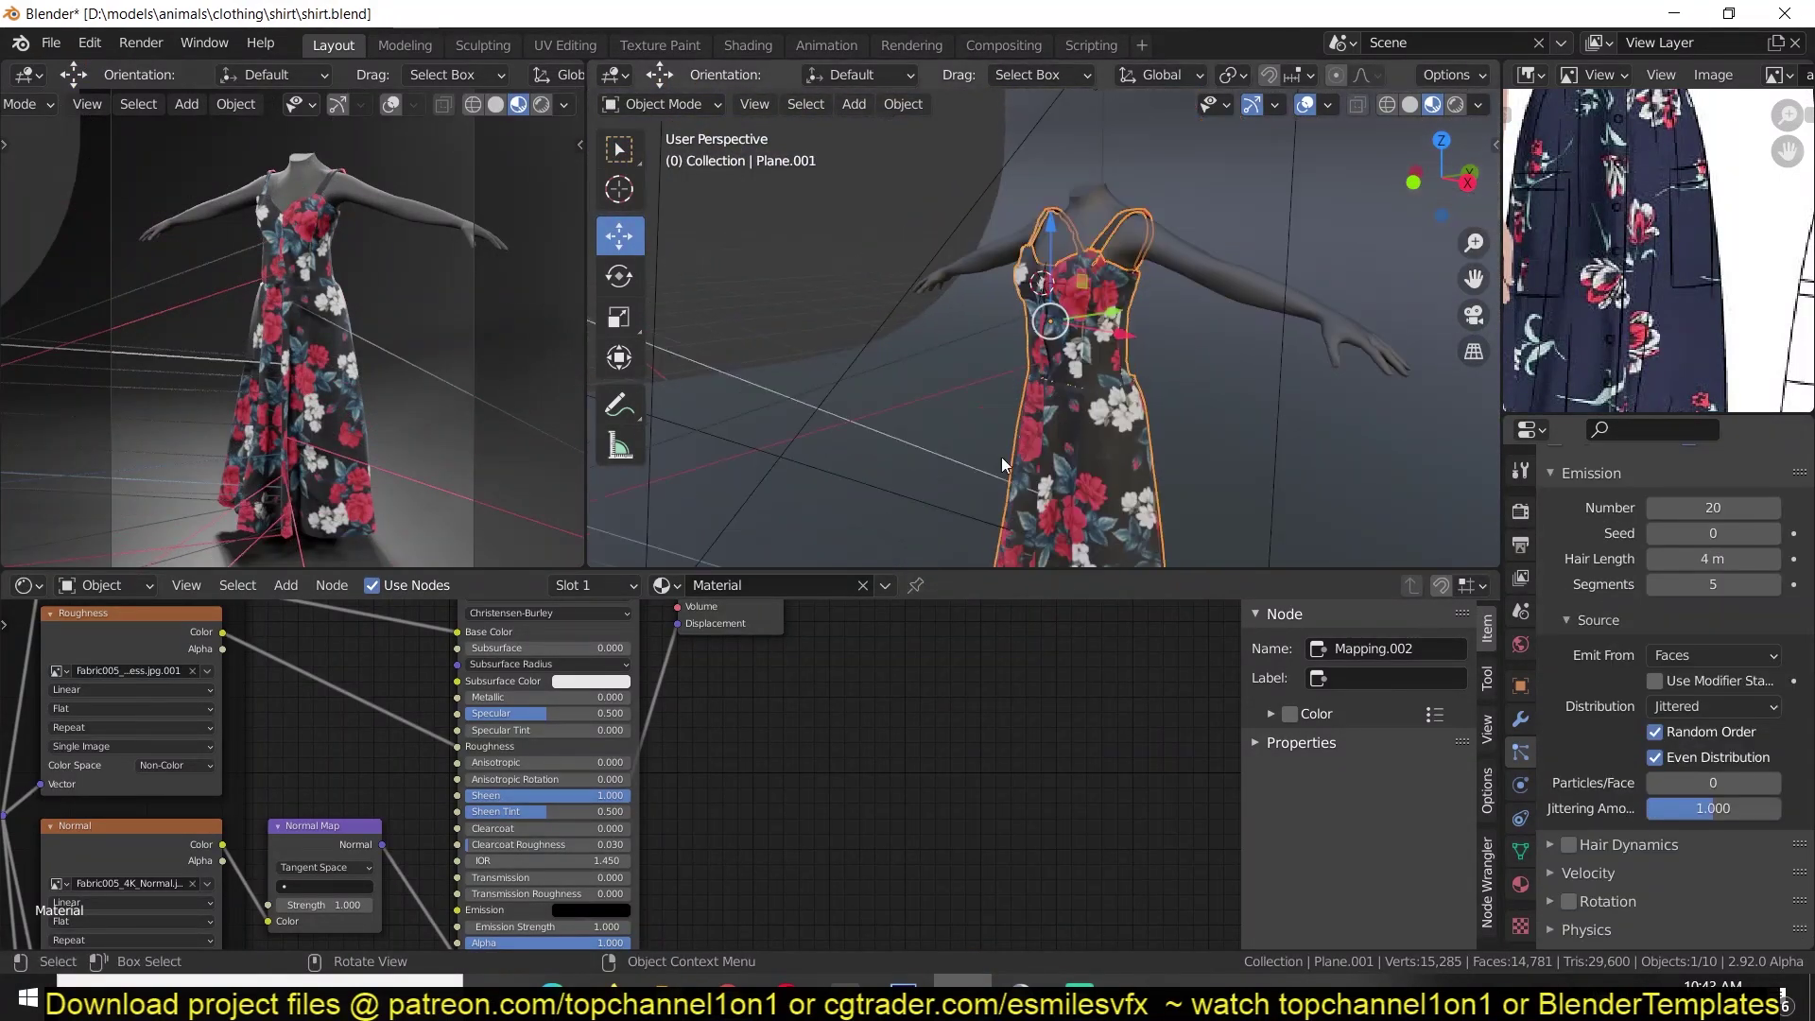
Render the particles as the Circle button object and raise their scale to 0.242.
click(1589, 489)
click(1702, 523)
click(1688, 605)
middle_drag(974, 374, 1073, 361)
scroll(1073, 361, up, 5)
click(1770, 694)
click(1070, 377)
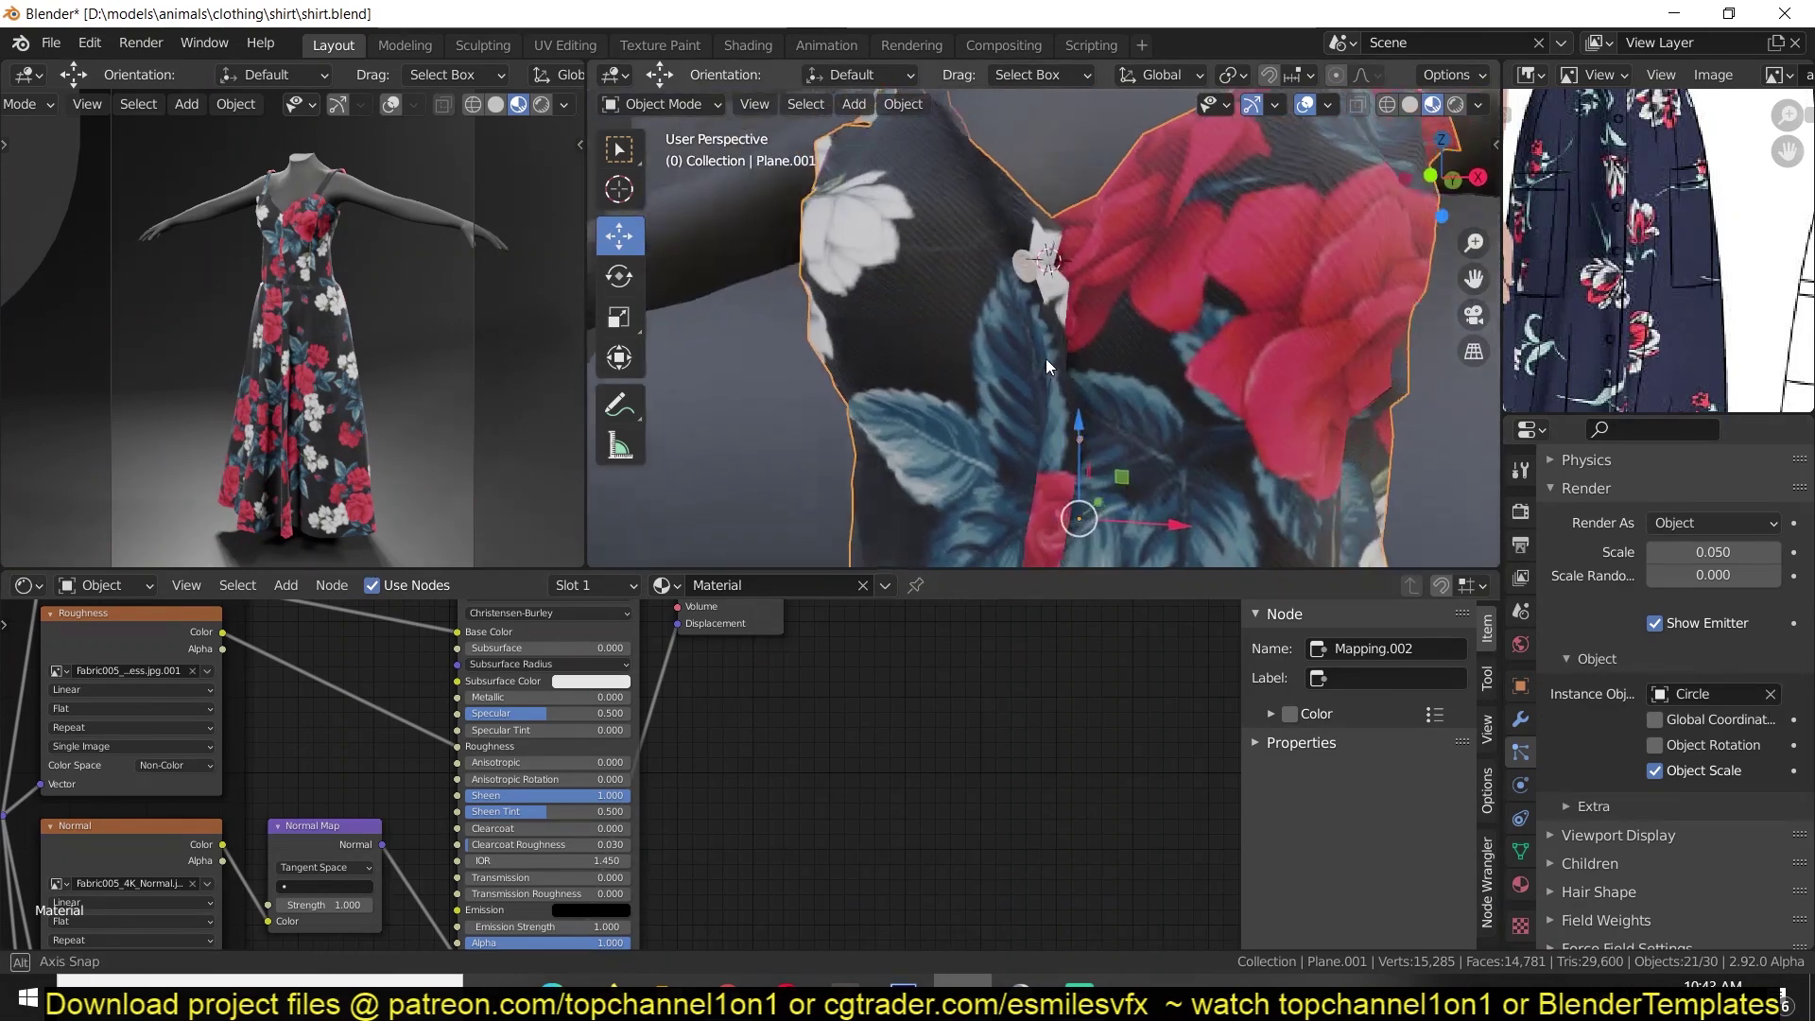
drag(1711, 552, 1744, 552)
Clear the button object's rotation and open its mesh for editing in top view.
mouse_move(1116, 331)
middle_down()
mouse_move(927, 334)
mouse_move(1127, 417)
mouse_move(1132, 341)
middle_up()
click(1125, 203)
key(Tab)
key(KP_7)
key(Tab)
key(alt+r)
key(KP_7)
key(Tab)
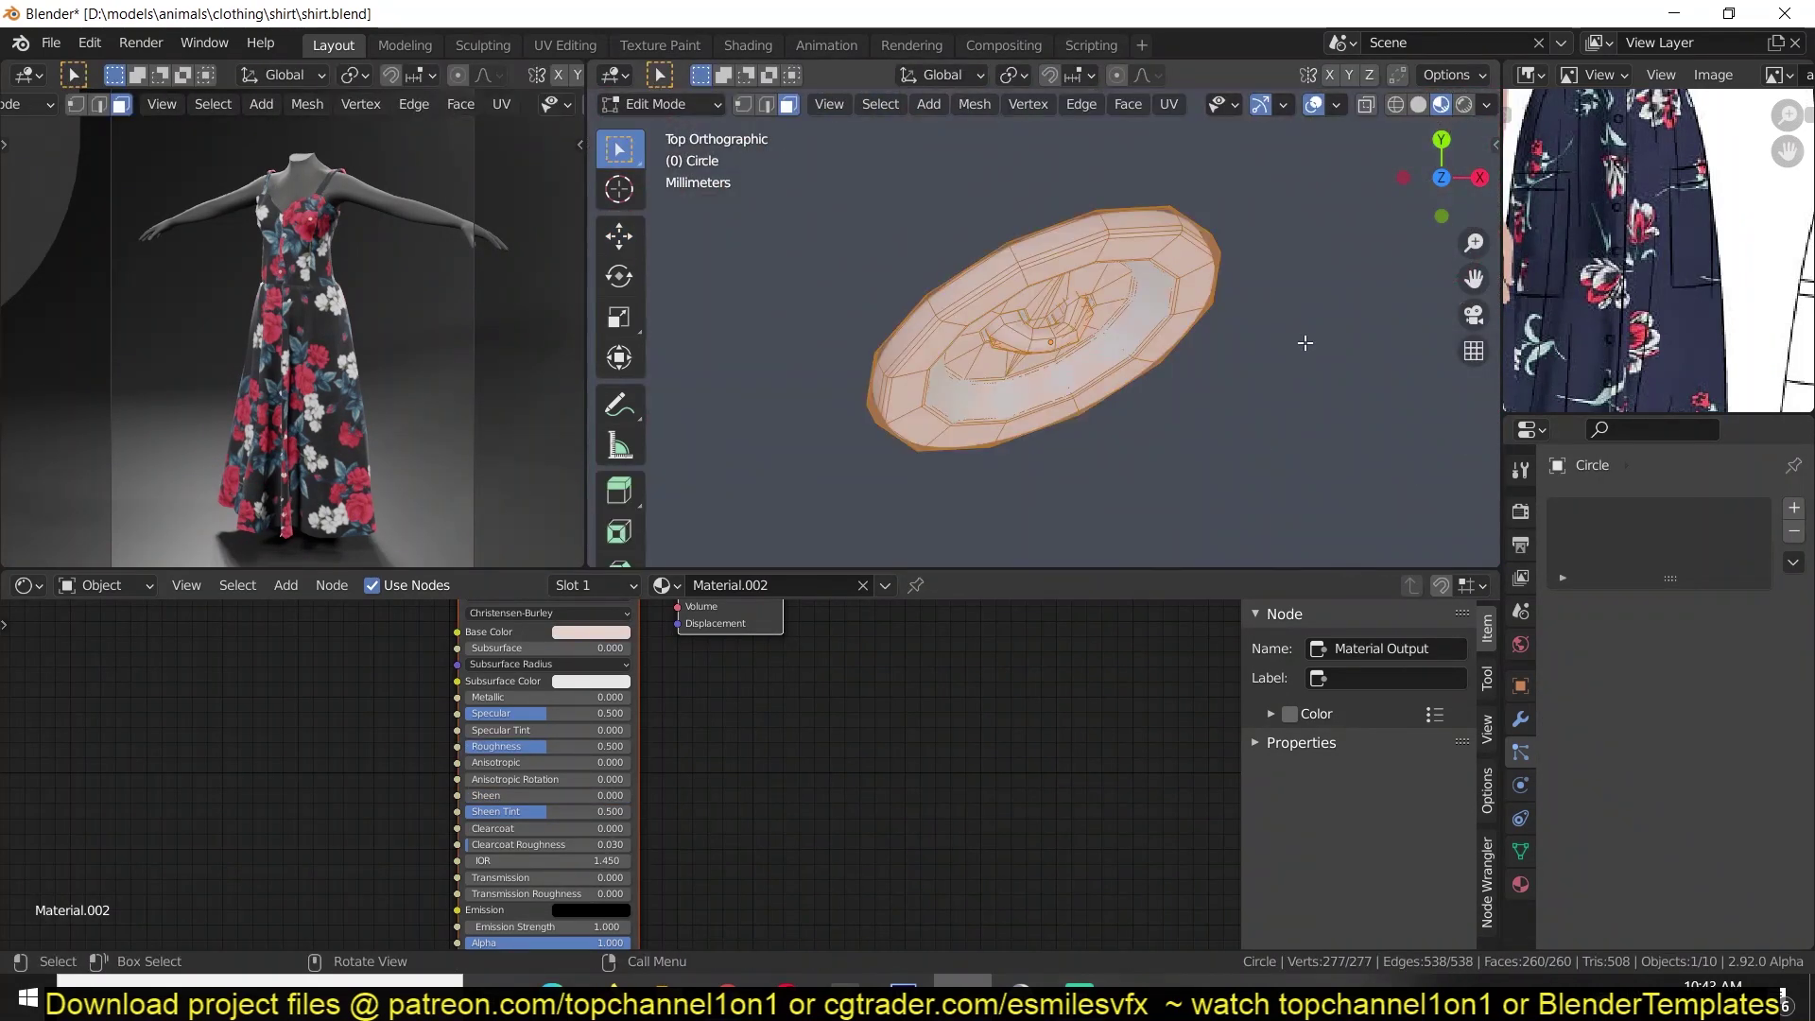
Rotate the button's mesh until it is edge-on in top view and select the vertices projecting behind it in wireframe.
key(r)
click(1302, 438)
key(shift+z)
drag(871, 203, 1228, 302)
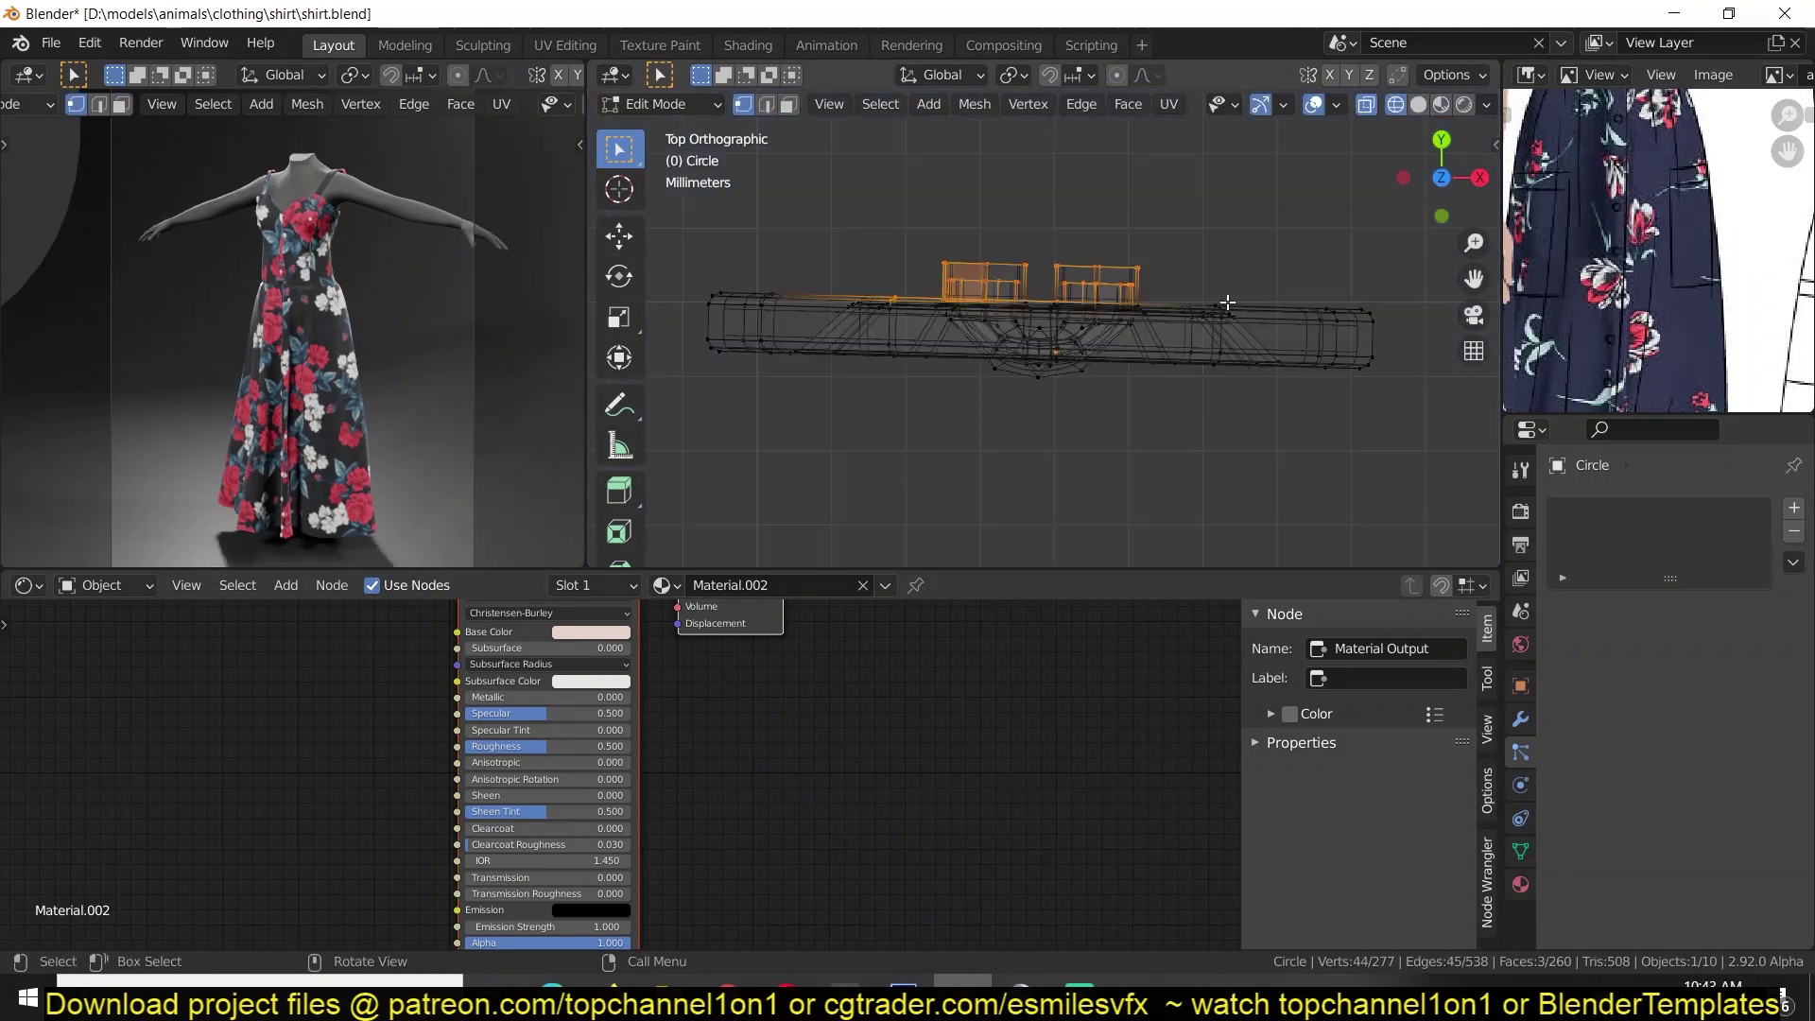
click(1164, 319)
key(shift+z)
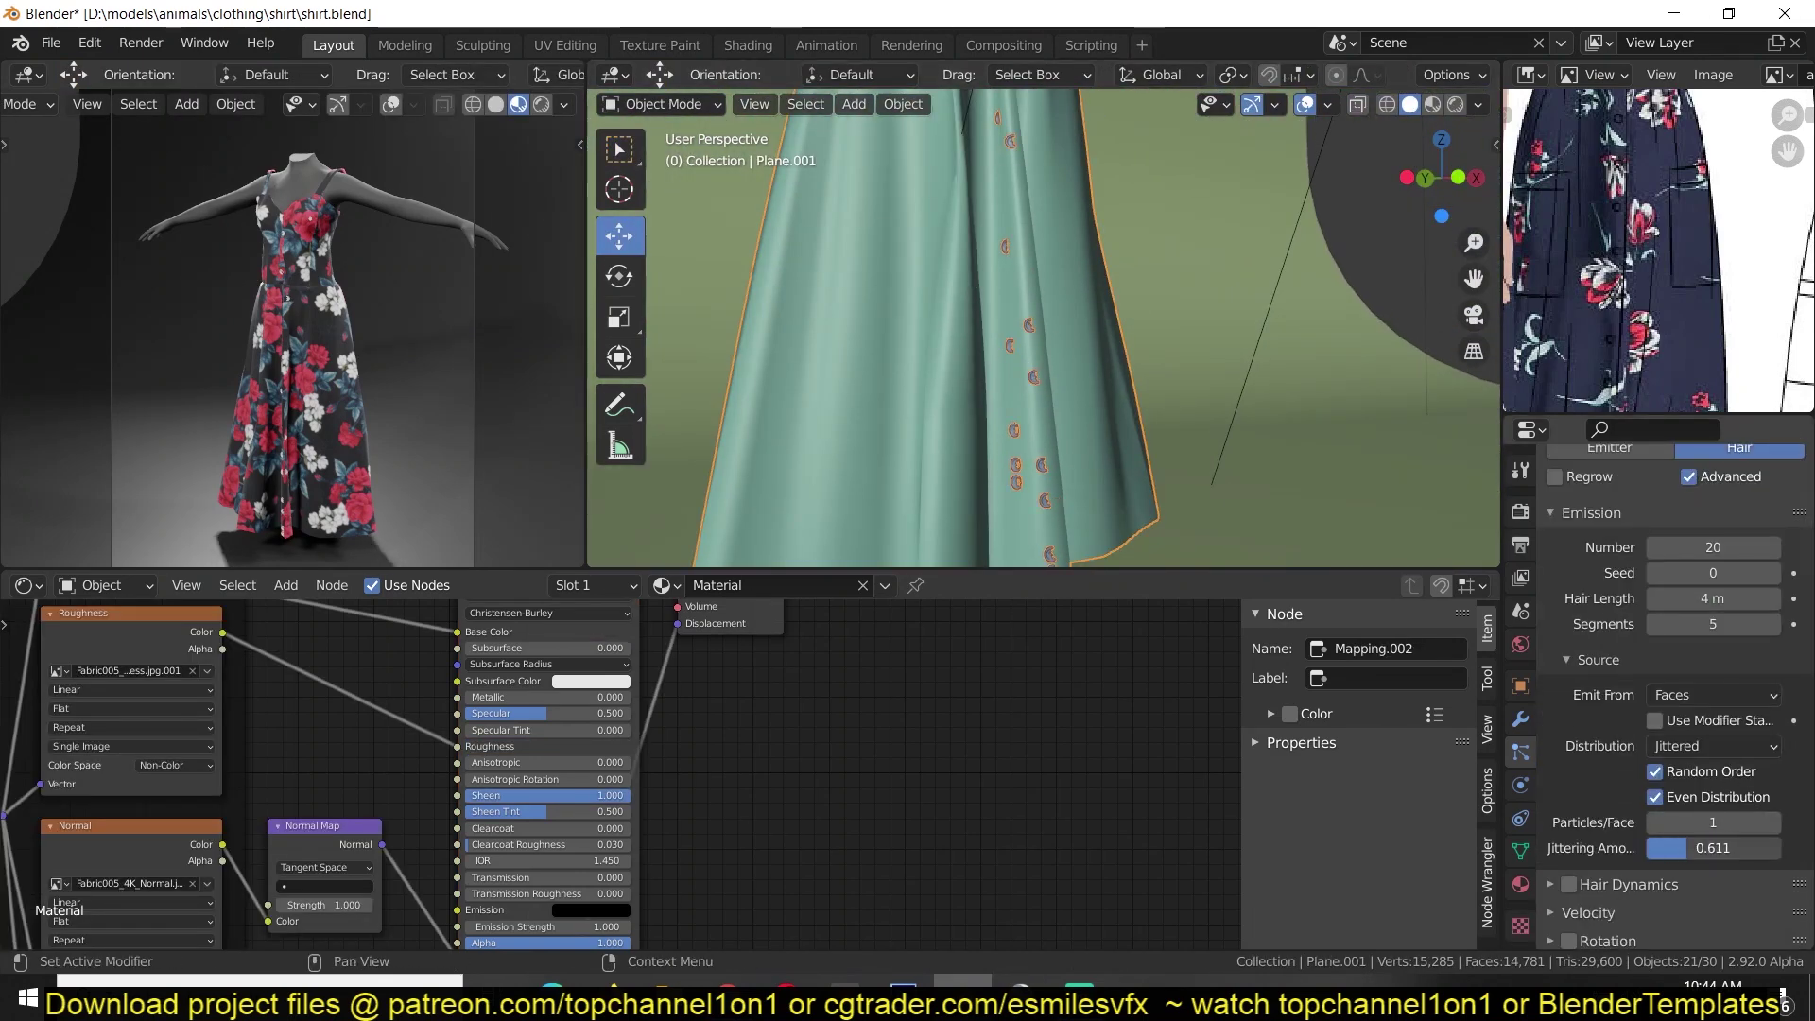
Try the button particles with Random Order switched off, and switch it back on.
click(1707, 781)
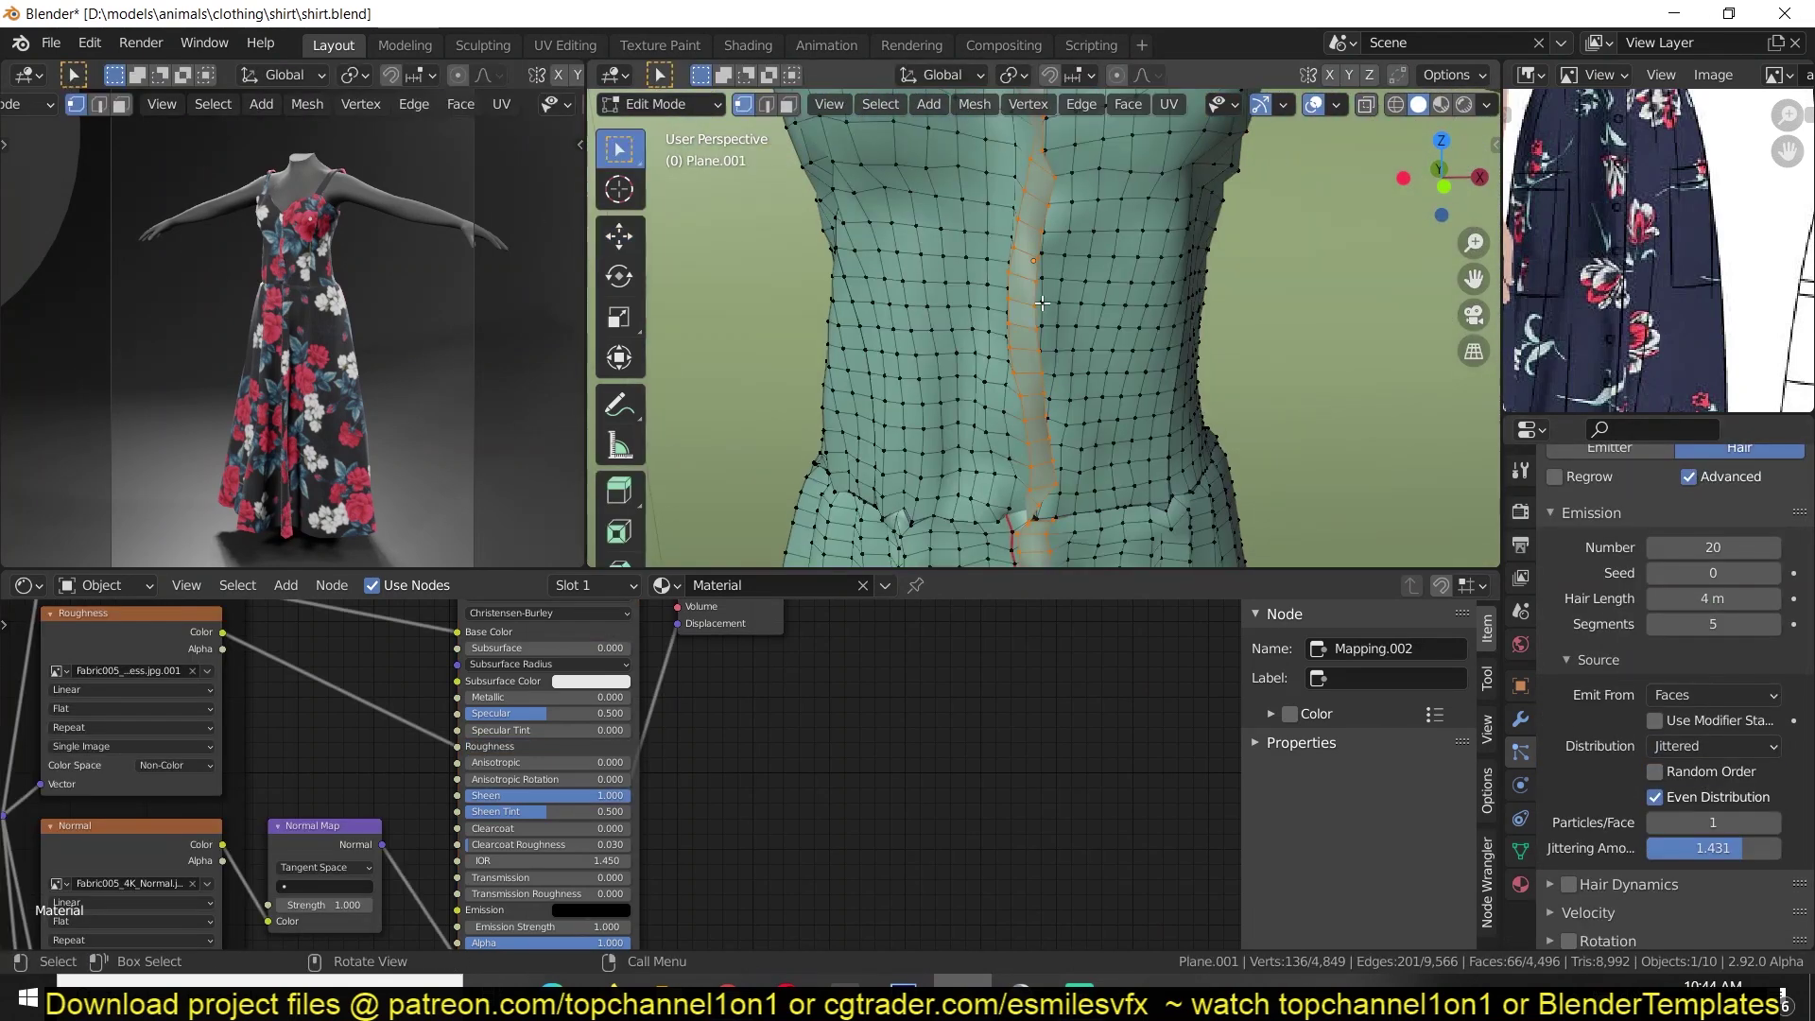
middle_drag(1087, 358, 1136, 329)
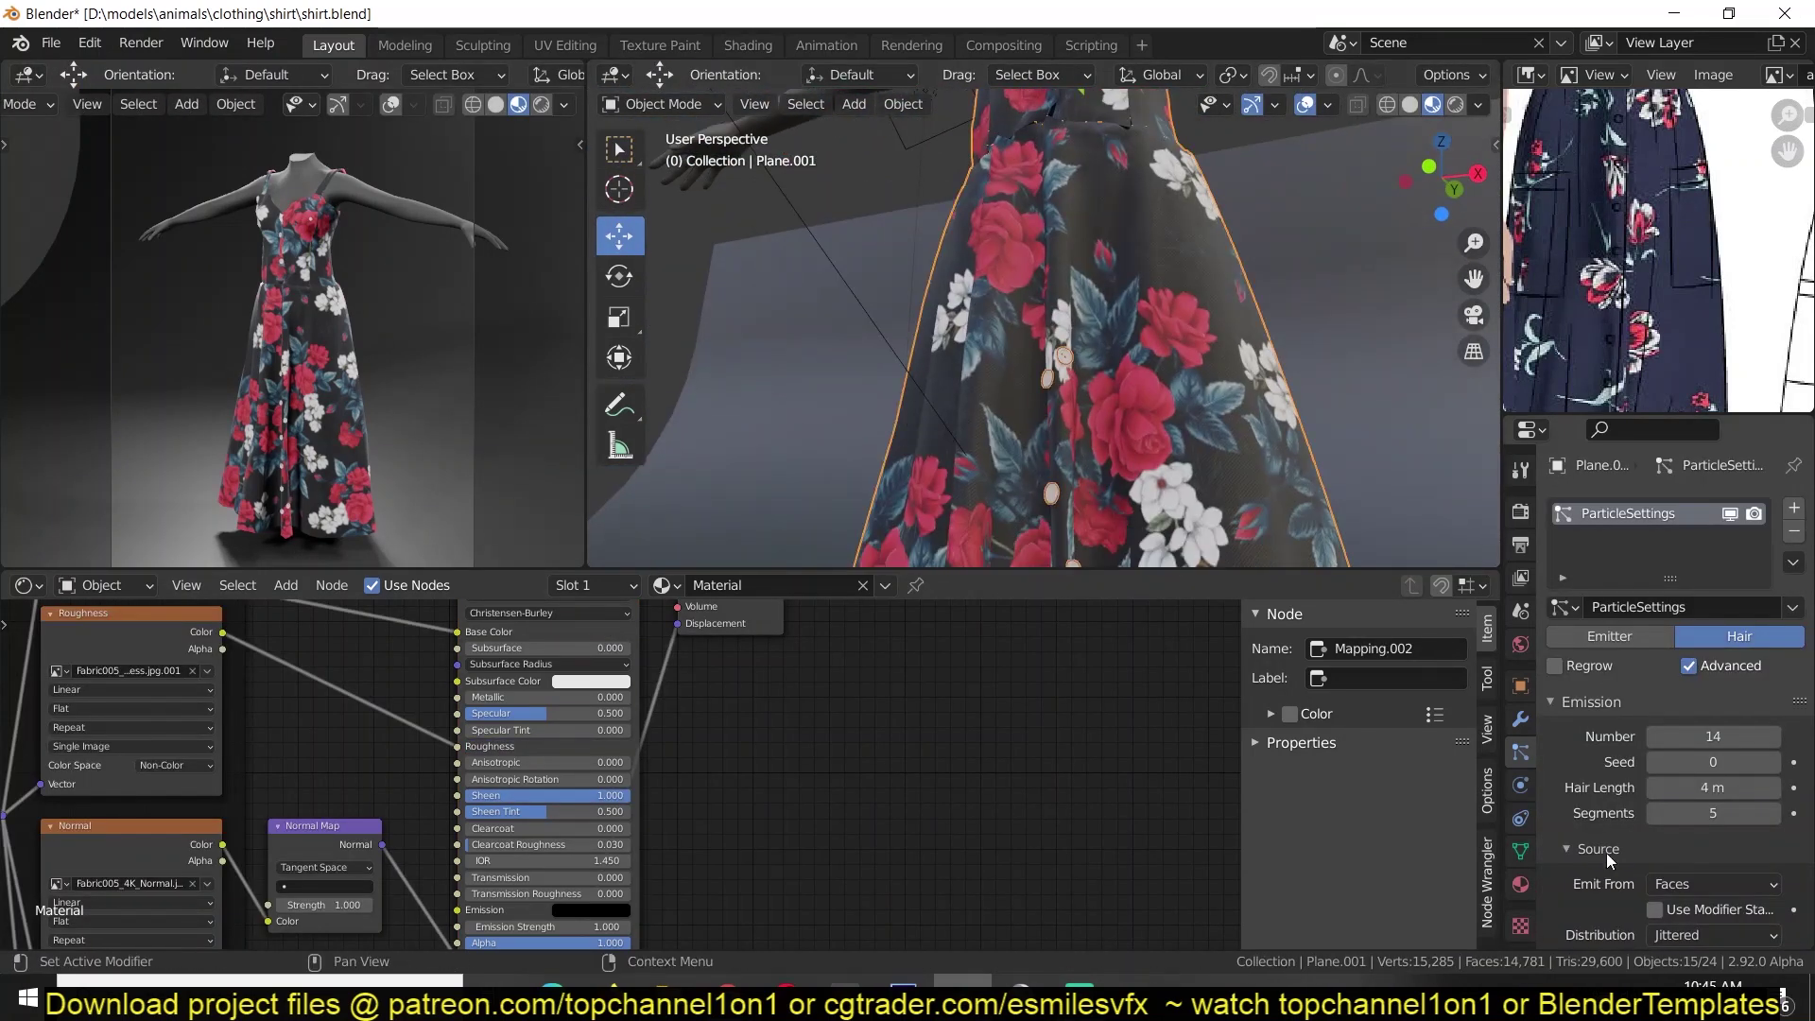
scroll(1605, 832, down, 5)
click(1692, 746)
click(1655, 772)
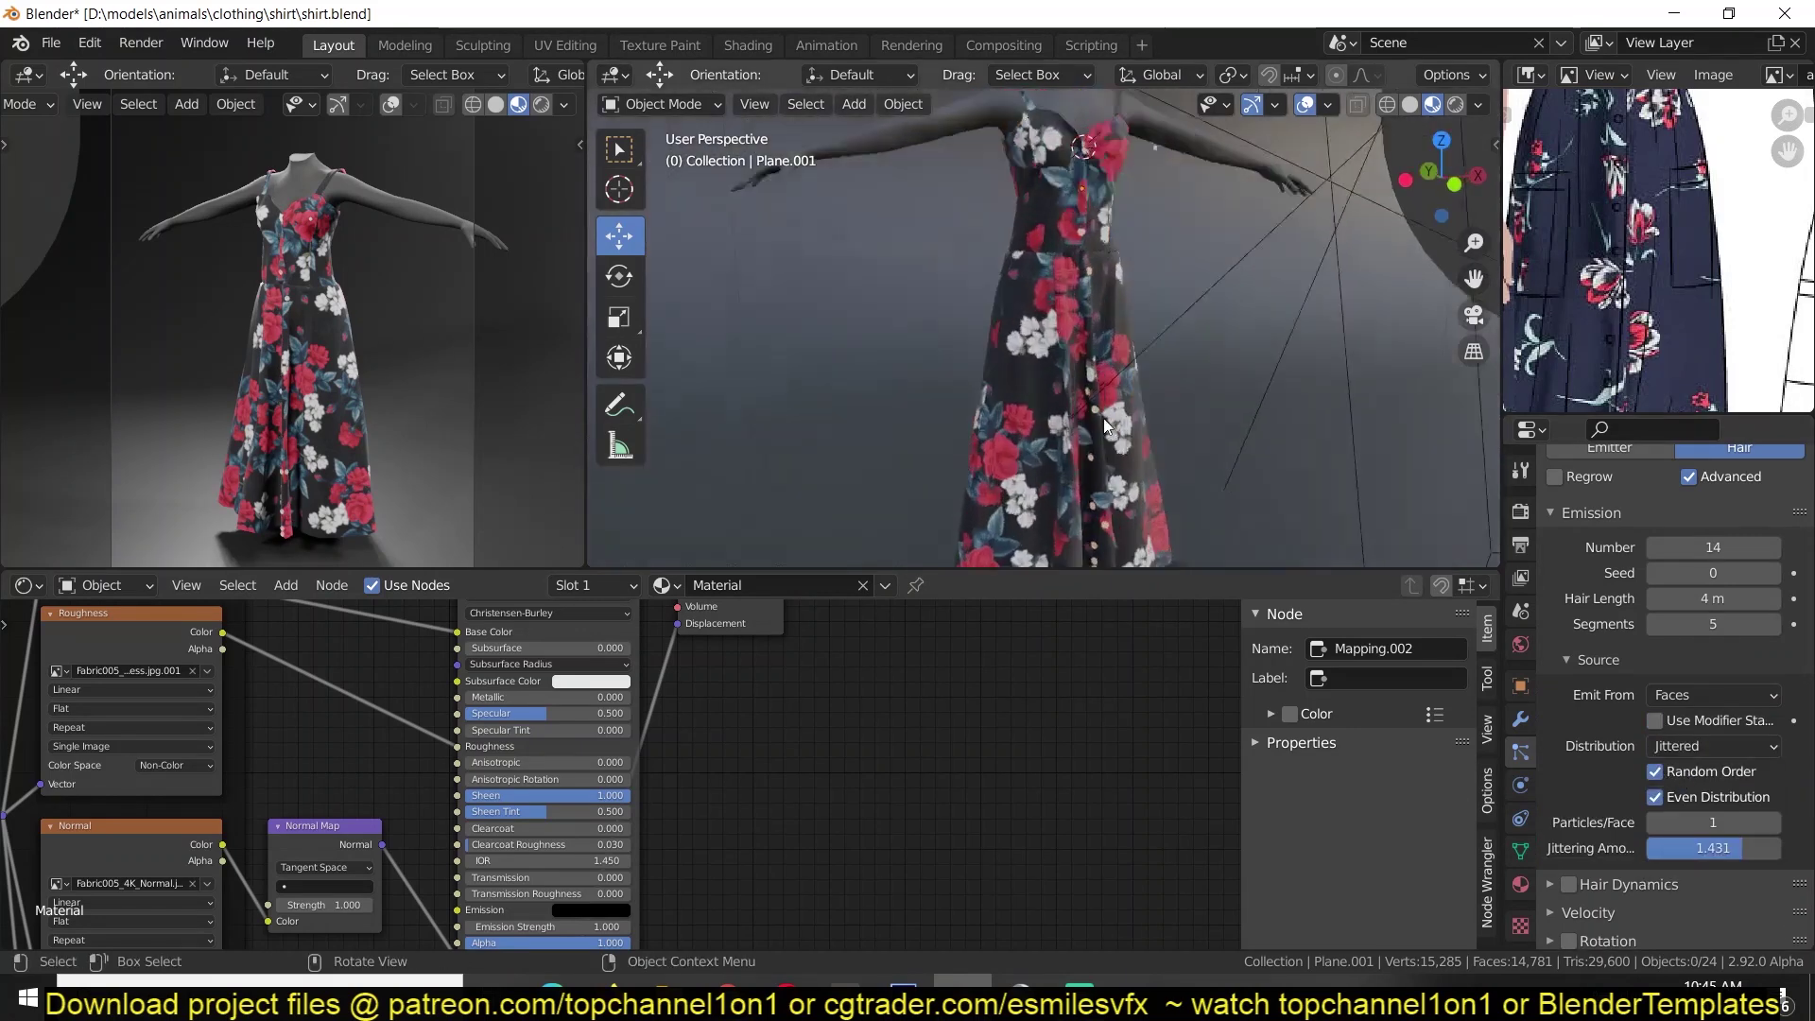
Lower the particles' Jittering Amount and fine-tune their Number to space the buttons along the front.
drag(1708, 849, 1650, 849)
middle_drag(1135, 341, 1059, 373)
drag(1713, 548, 1692, 548)
middle_drag(1205, 297, 1282, 406)
scroll(1714, 646, down, 11)
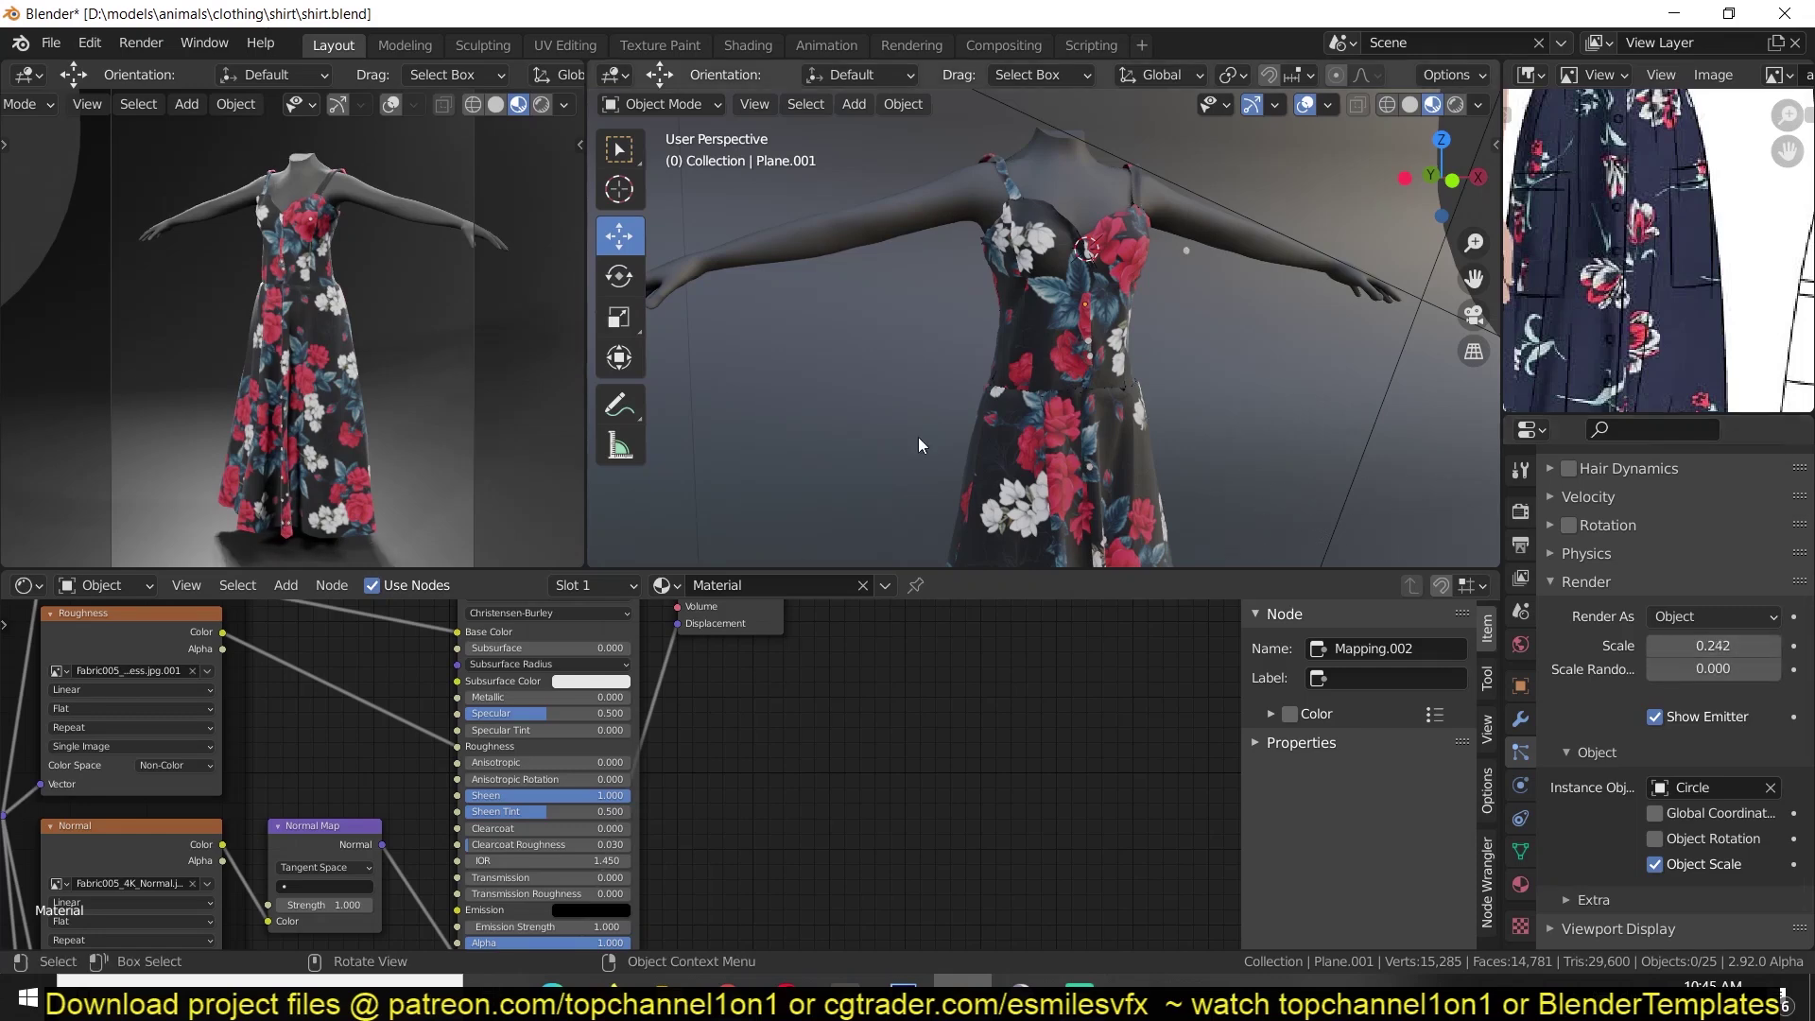
In solid display, add one loop cut along the dress's front opening and slide it to a factor of -0.867.
click(1410, 104)
scroll(1166, 373, up, 1)
shift+middle_drag(1050, 529, 1021, 360)
scroll(1011, 364, up, 2)
key(Tab)
scroll(908, 378, up, 2)
key(ctrl+r)
click(915, 331)
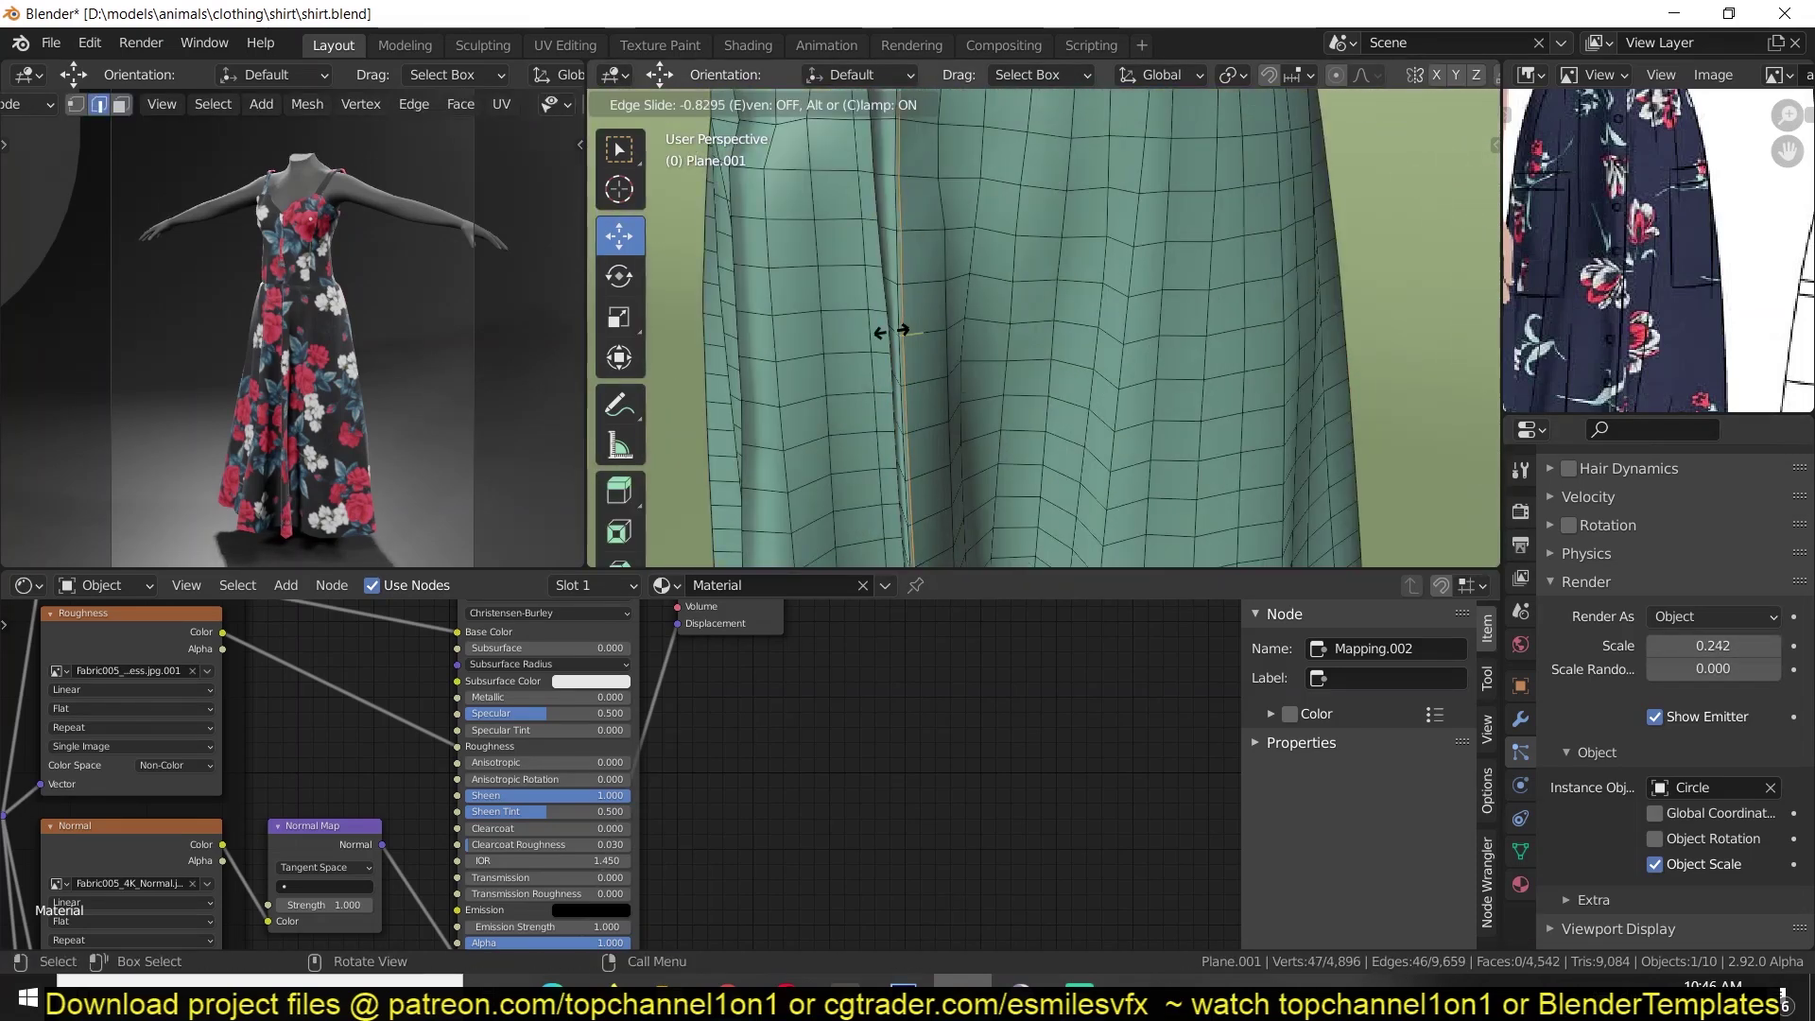
click(1076, 319)
Examine the new edge loop from above in wireframe and the buttons along the dress's front.
key(KP_7)
key(shift+z)
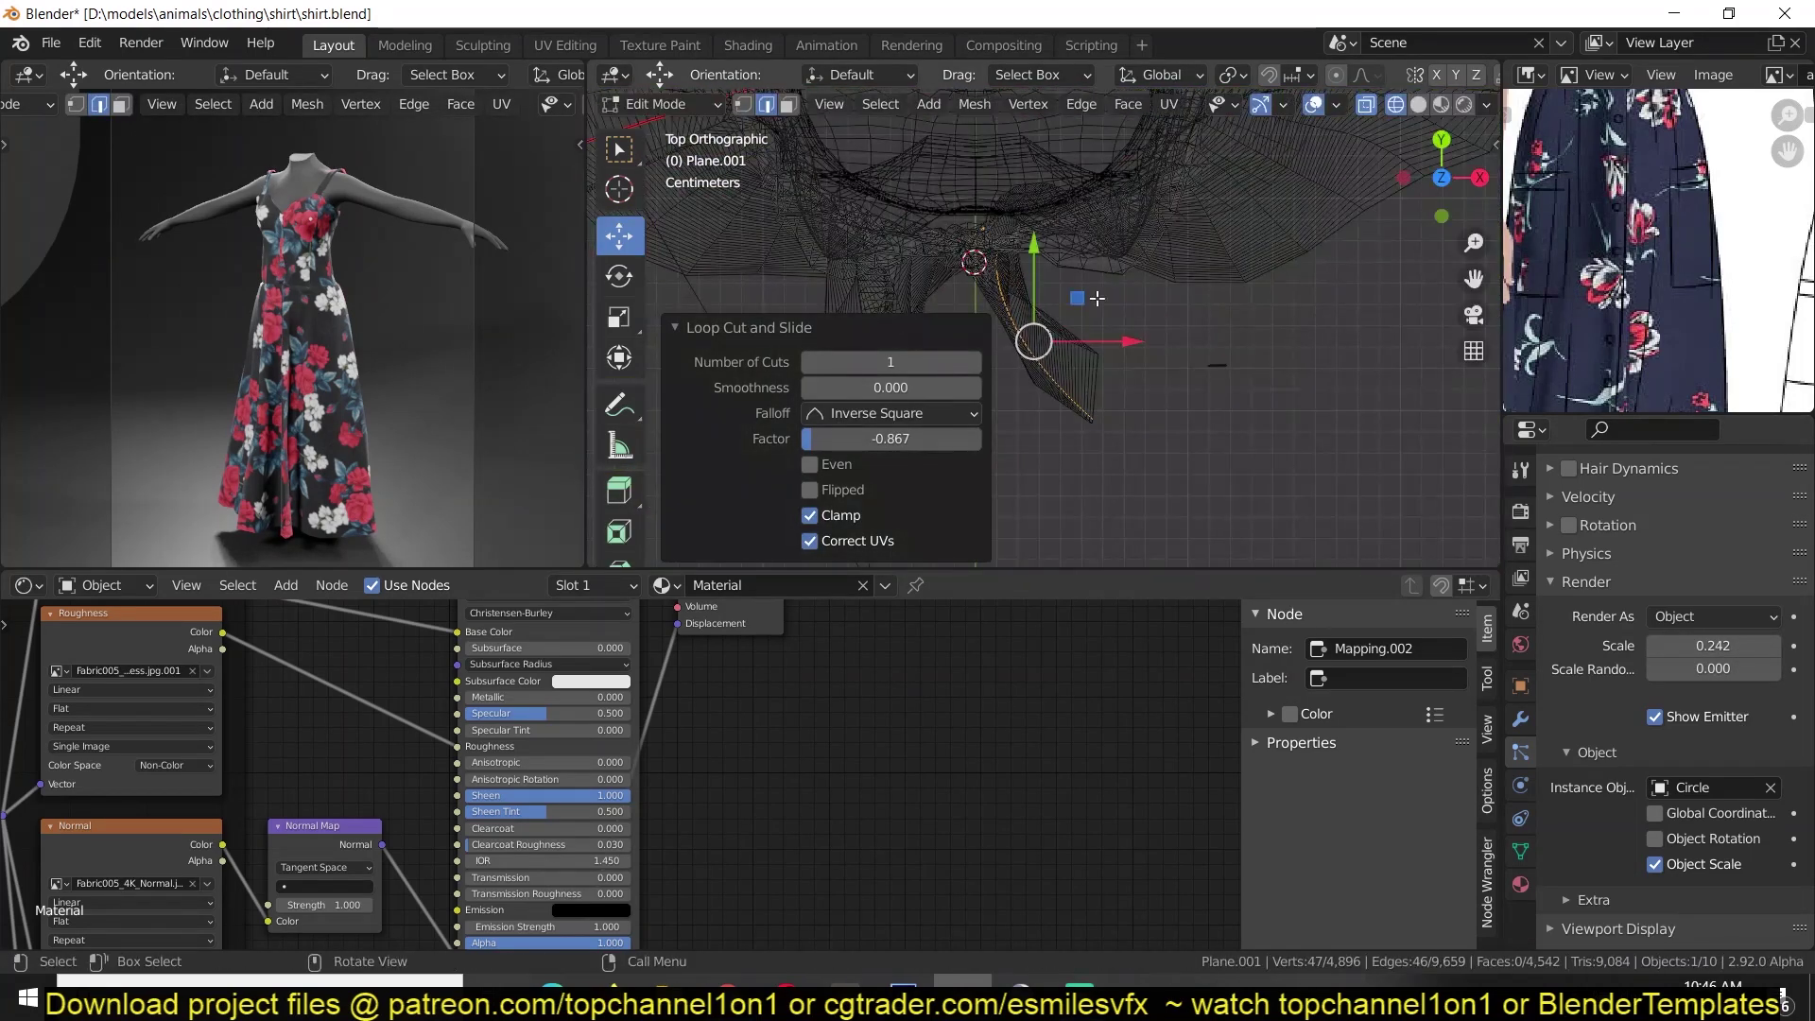
key(shift+z)
key(Tab)
middle_drag(1092, 321, 1118, 116)
key(Tab)
key(Tab)
scroll(1138, 515, down, 5)
click(1138, 514)
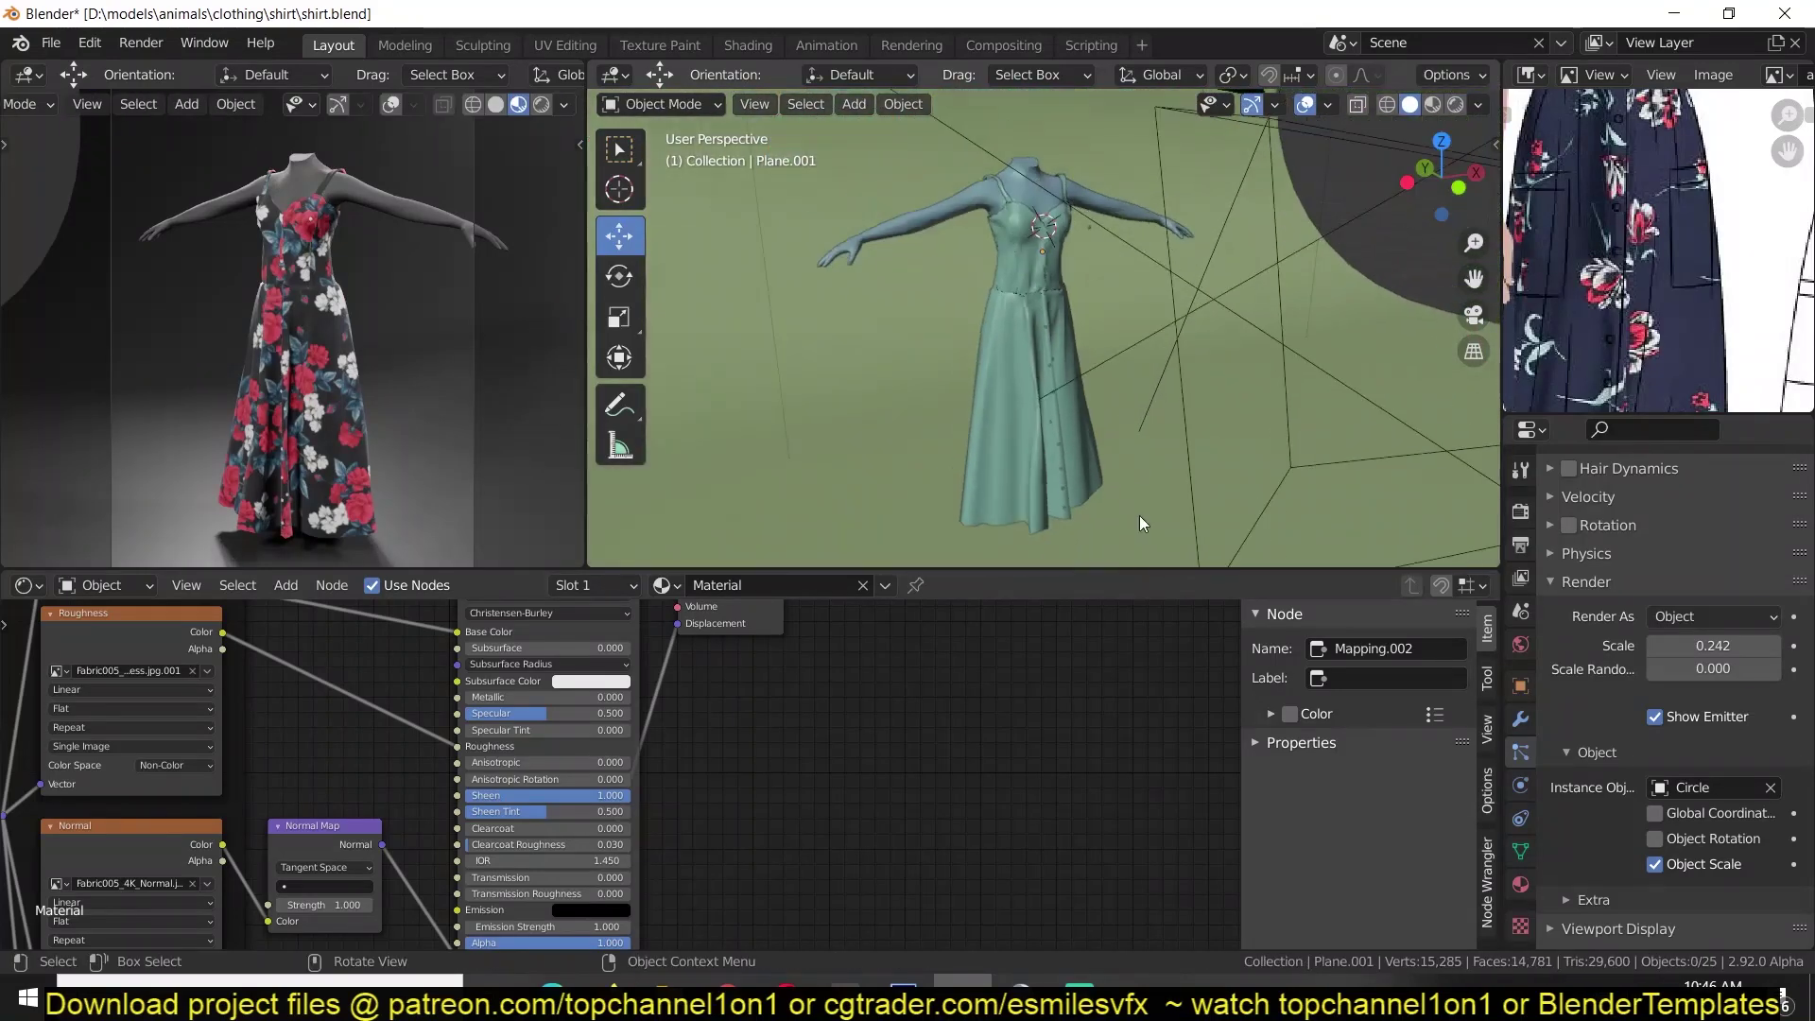
scroll(1042, 421, up, 3)
scroll(1042, 422, down, 4)
scroll(378, 312, up, 5)
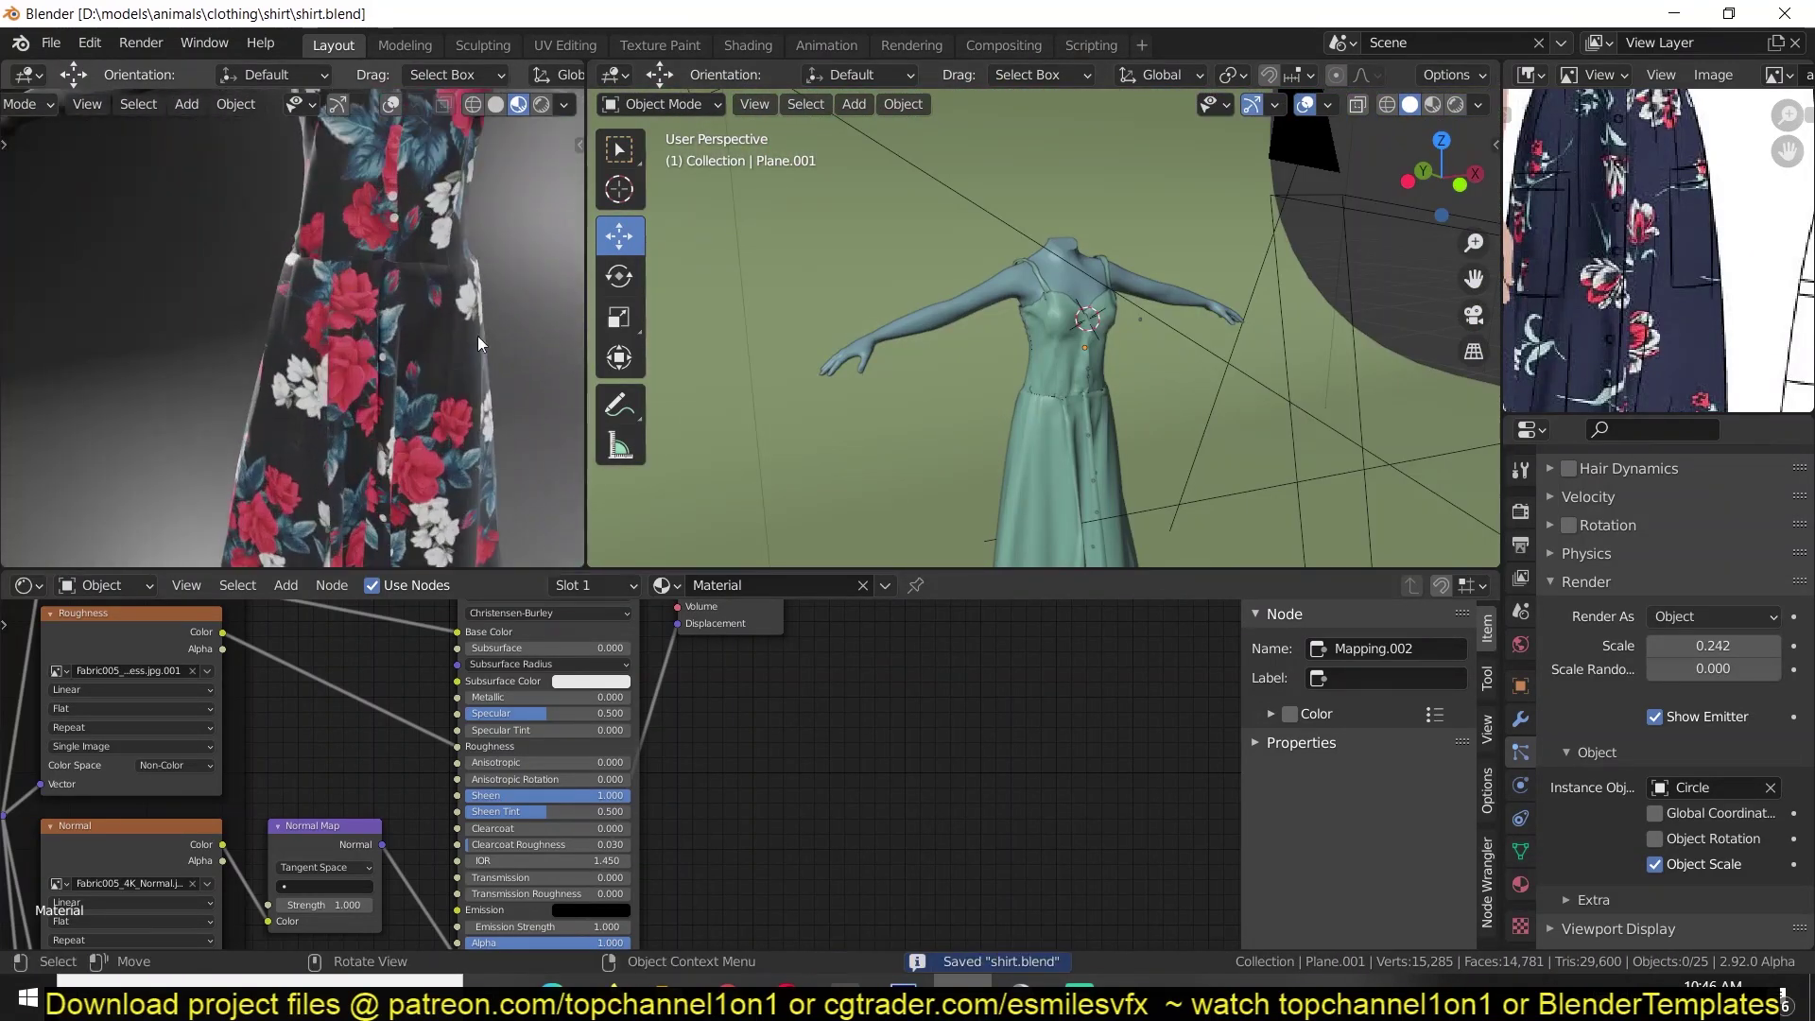